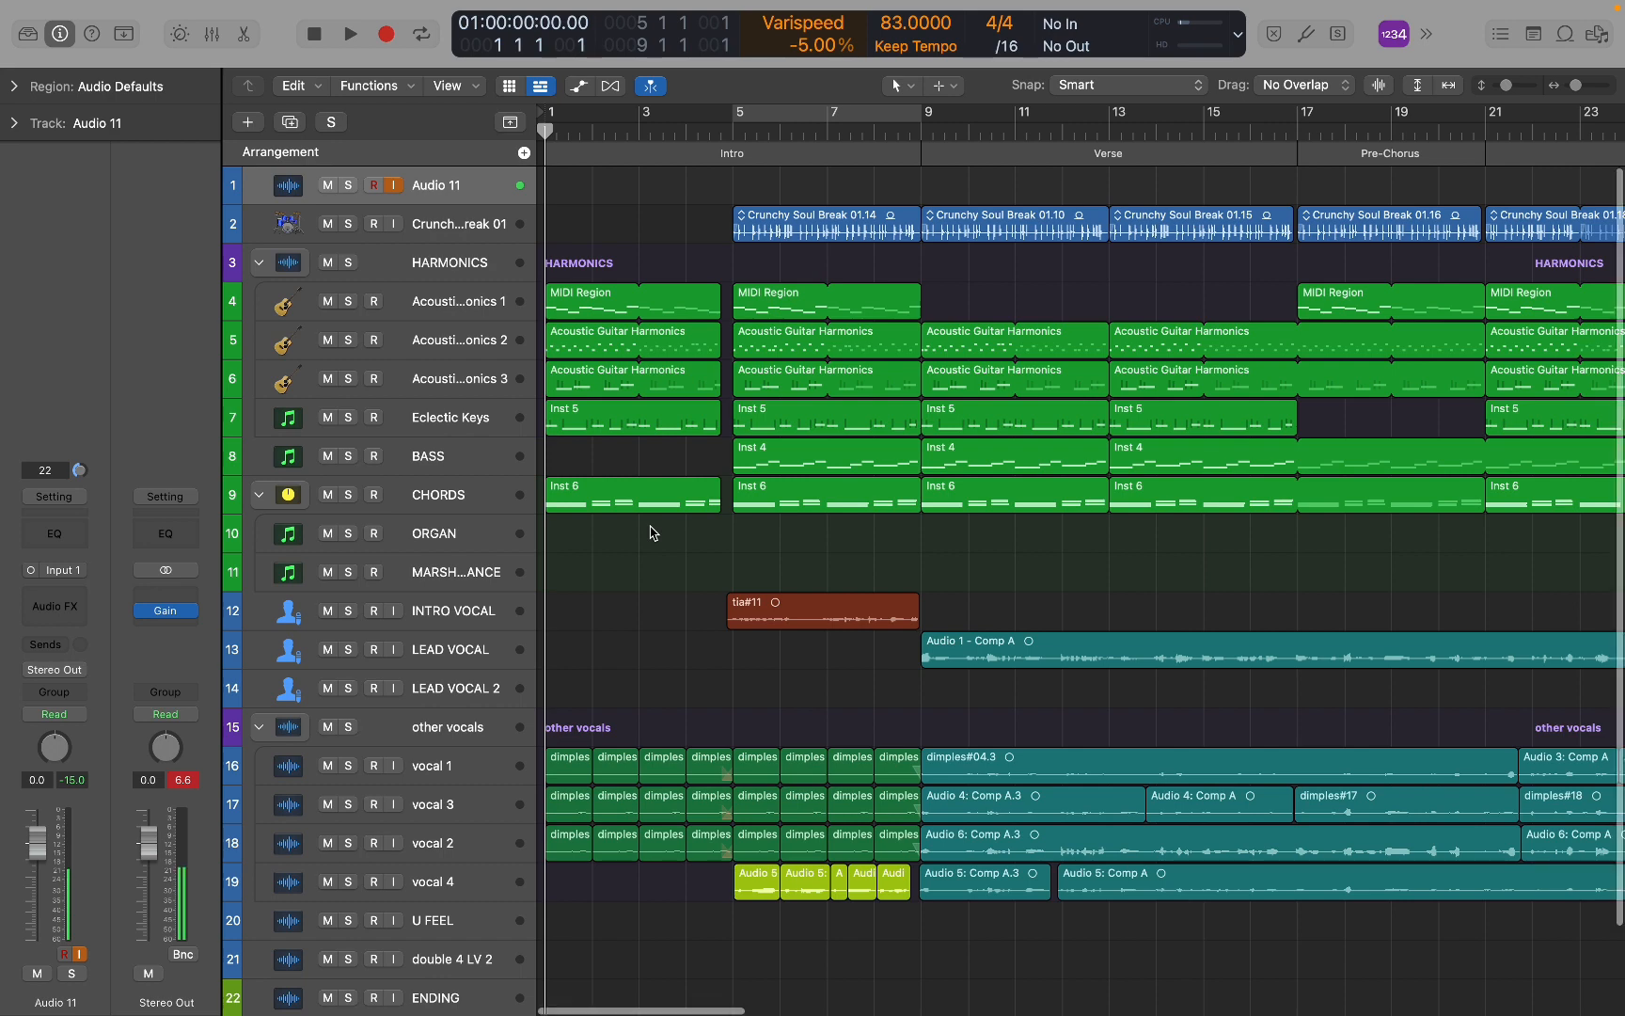
# Play the song from the beginning, mute Audio 11 and bypass the Gain plug-in on the Stereo Out channel.
pyautogui.hscroll(1, 650, 534)
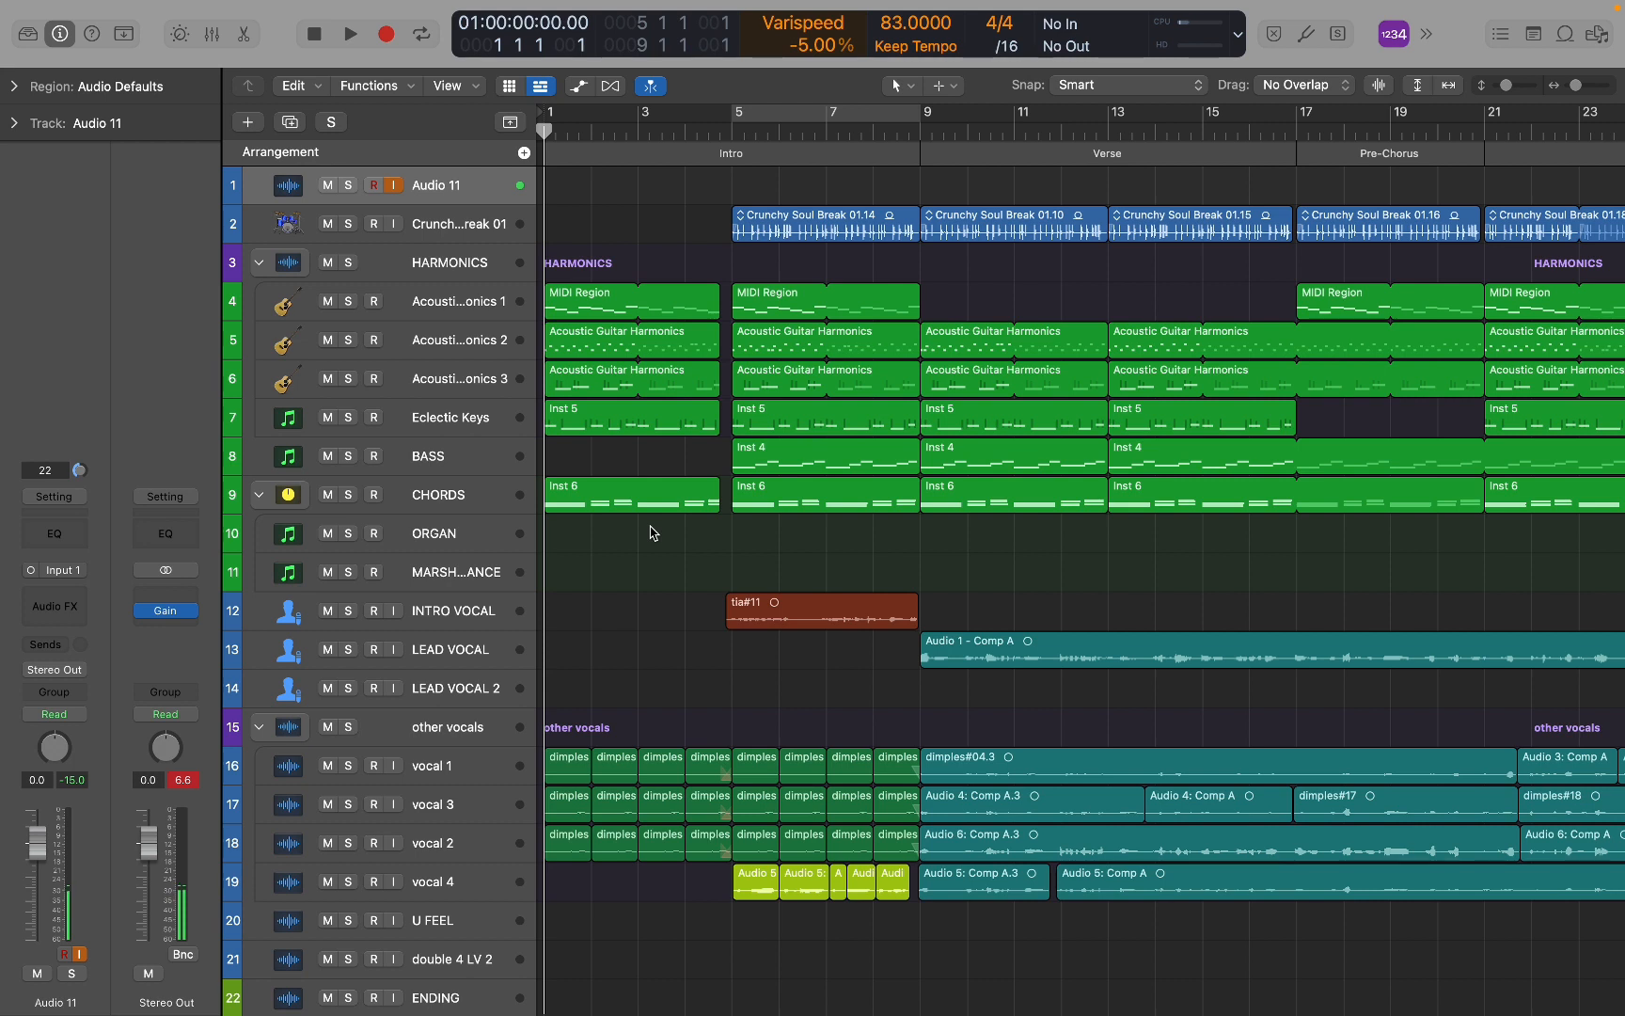
pyautogui.press('space')
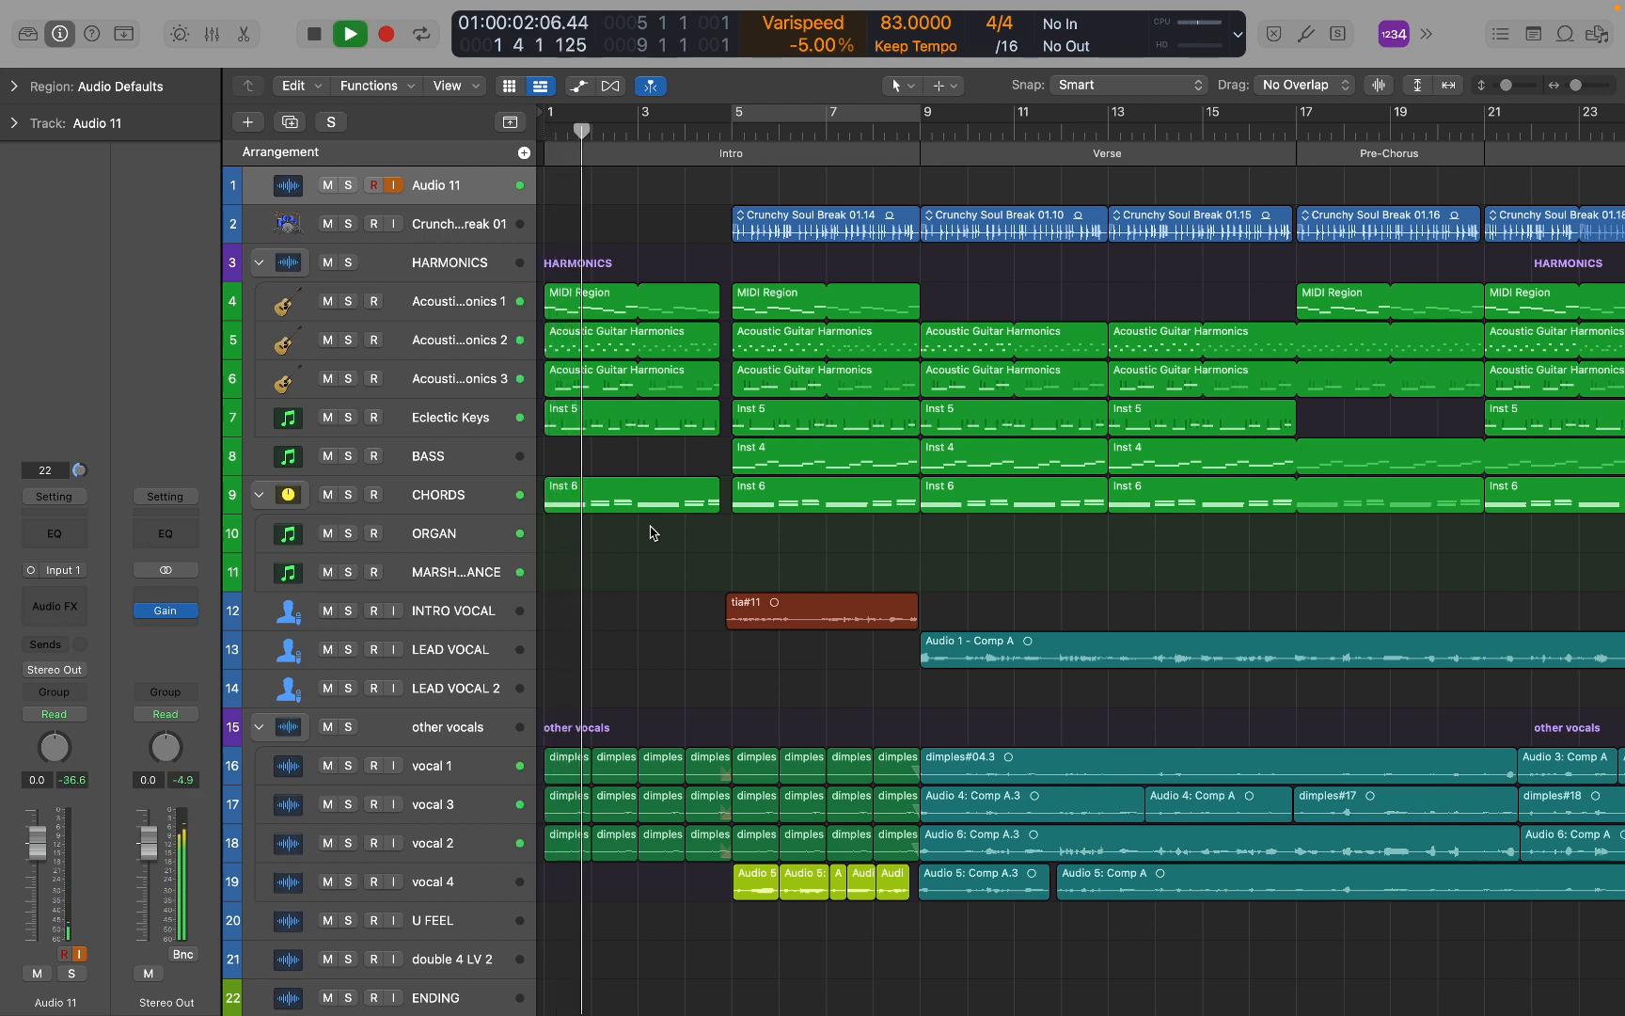
pyautogui.click(328, 186)
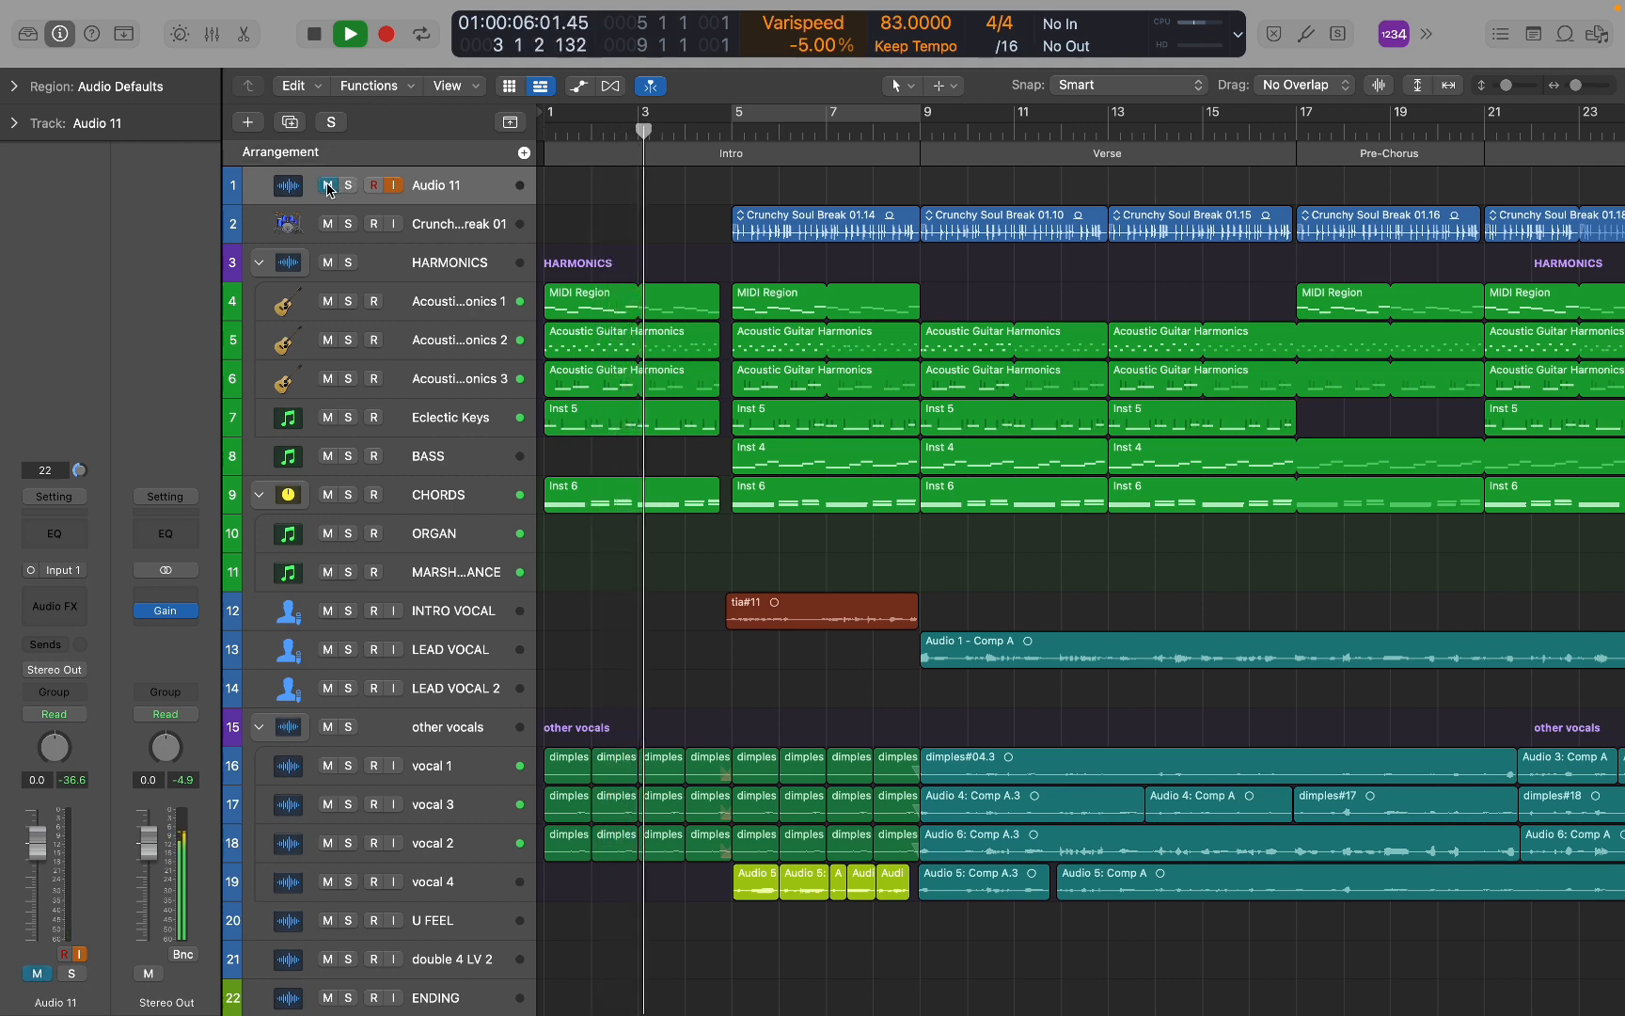
pyautogui.moveTo(149, 614)
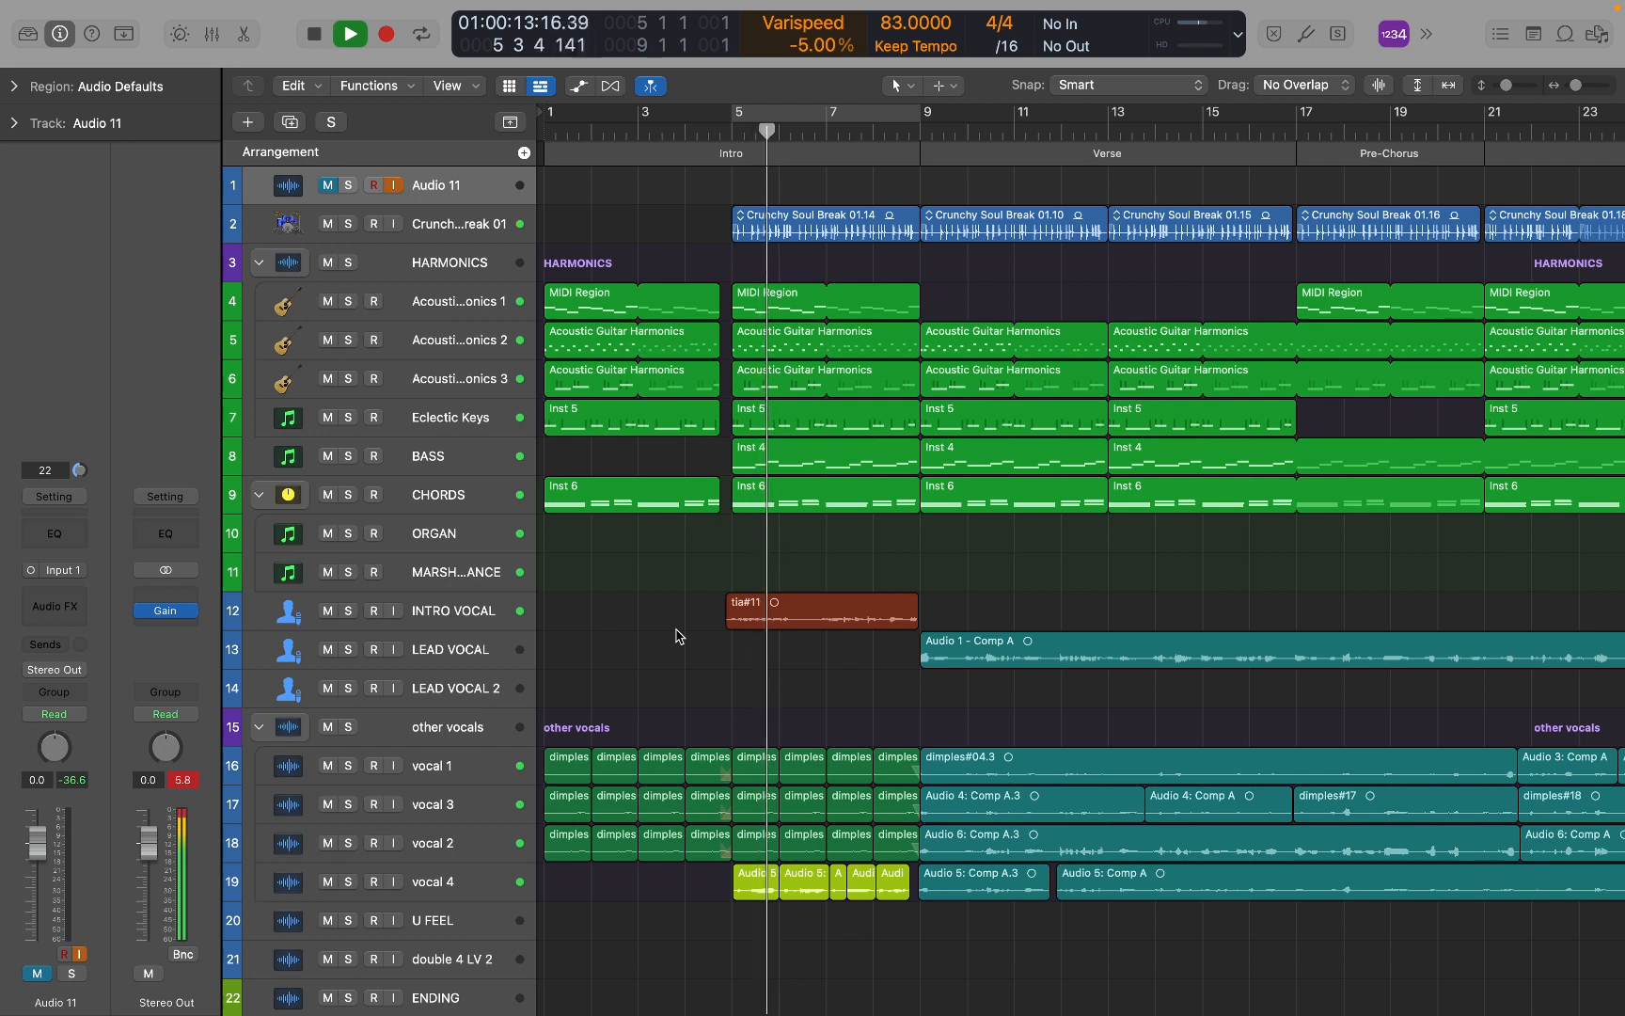
pyautogui.click(145, 612)
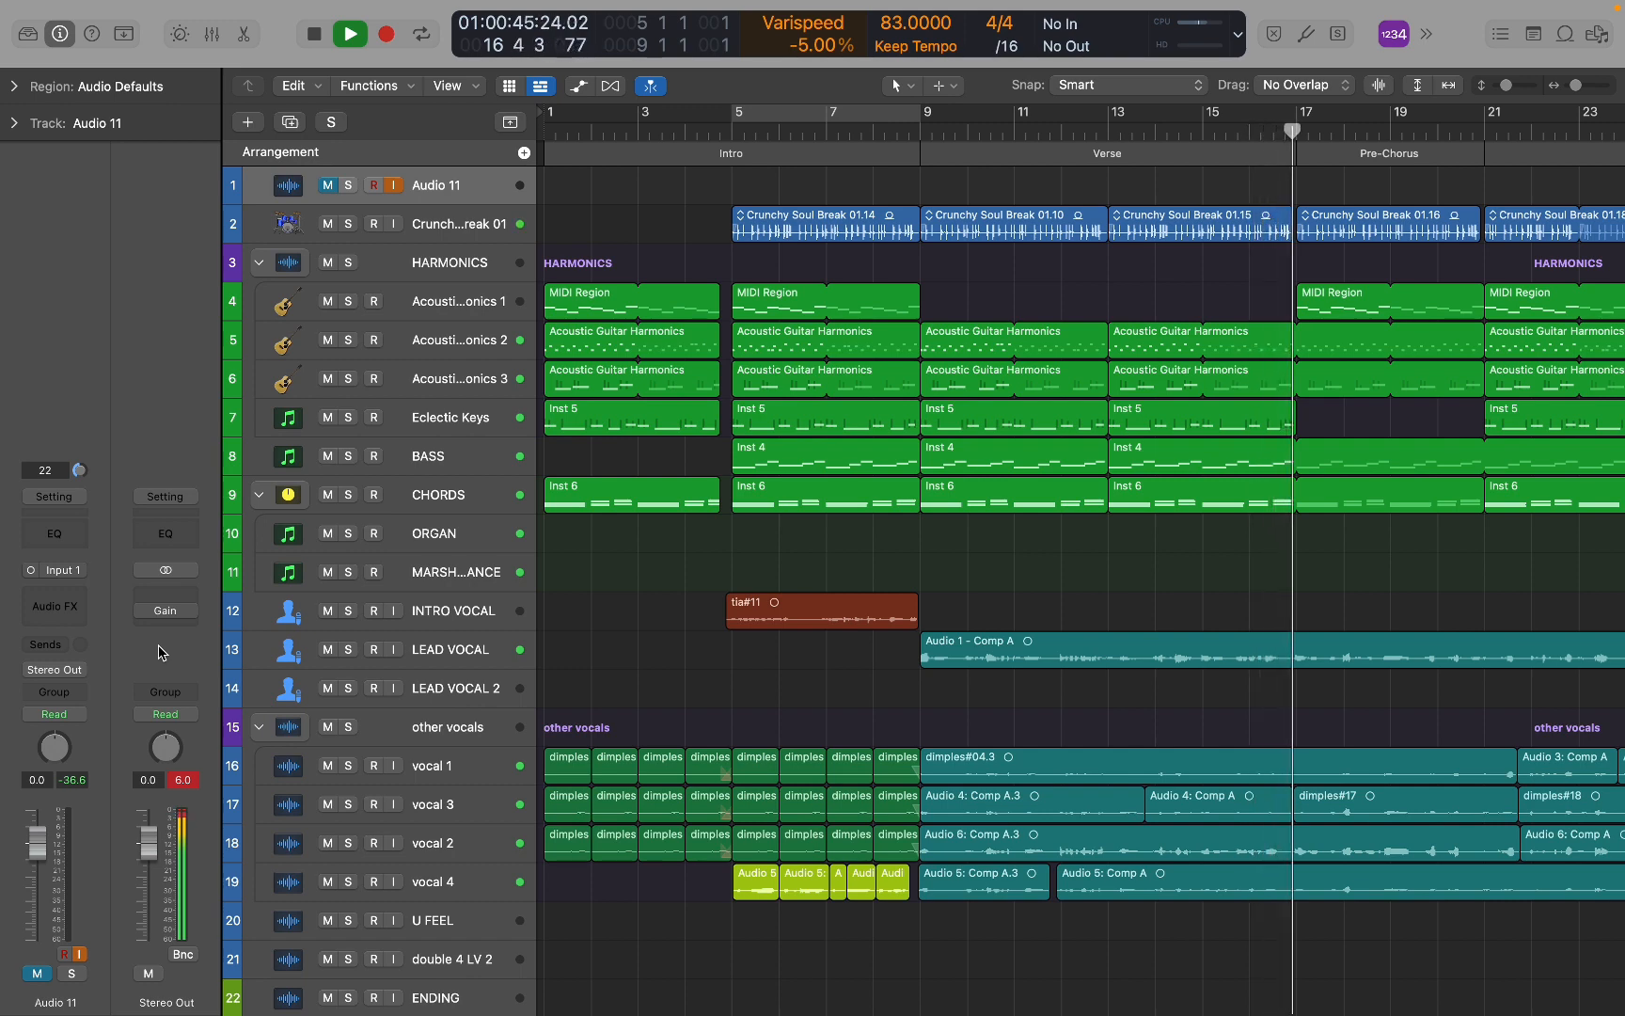
# Listen through the Pre-Chorus and Chorus, stop playback at the start of the Bridge and unmute Audio 11.
pyautogui.hscroll(5, 919, 1011)
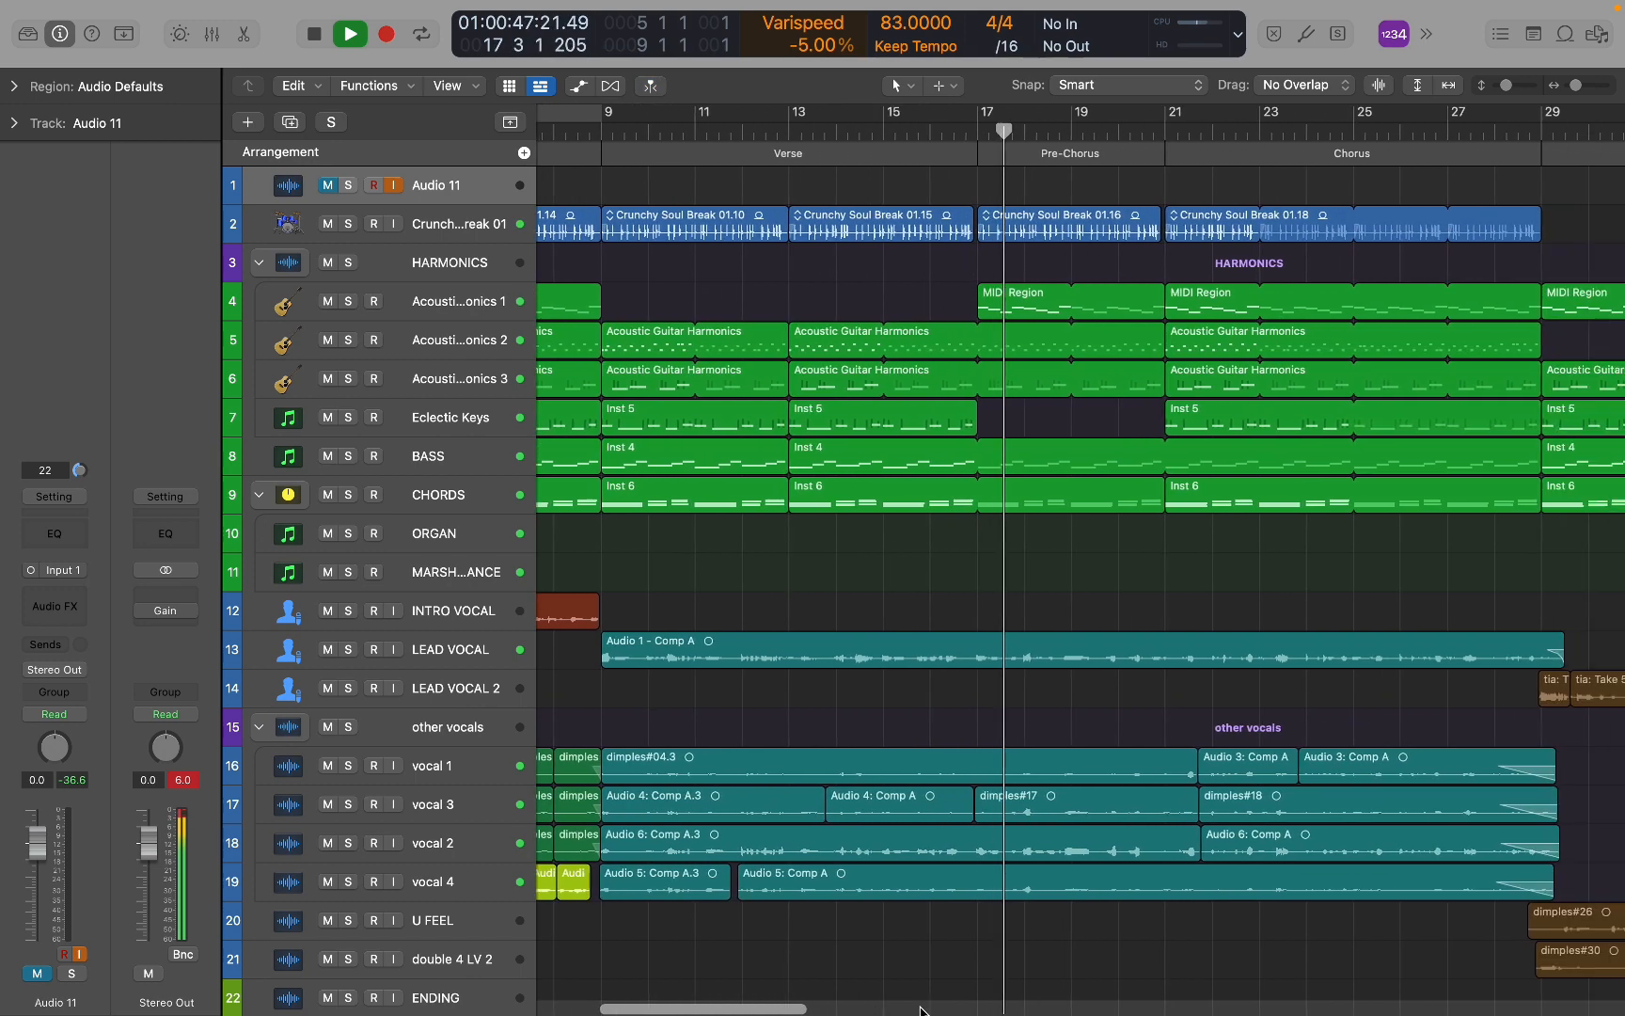
pyautogui.hscroll(5, 920, 1011)
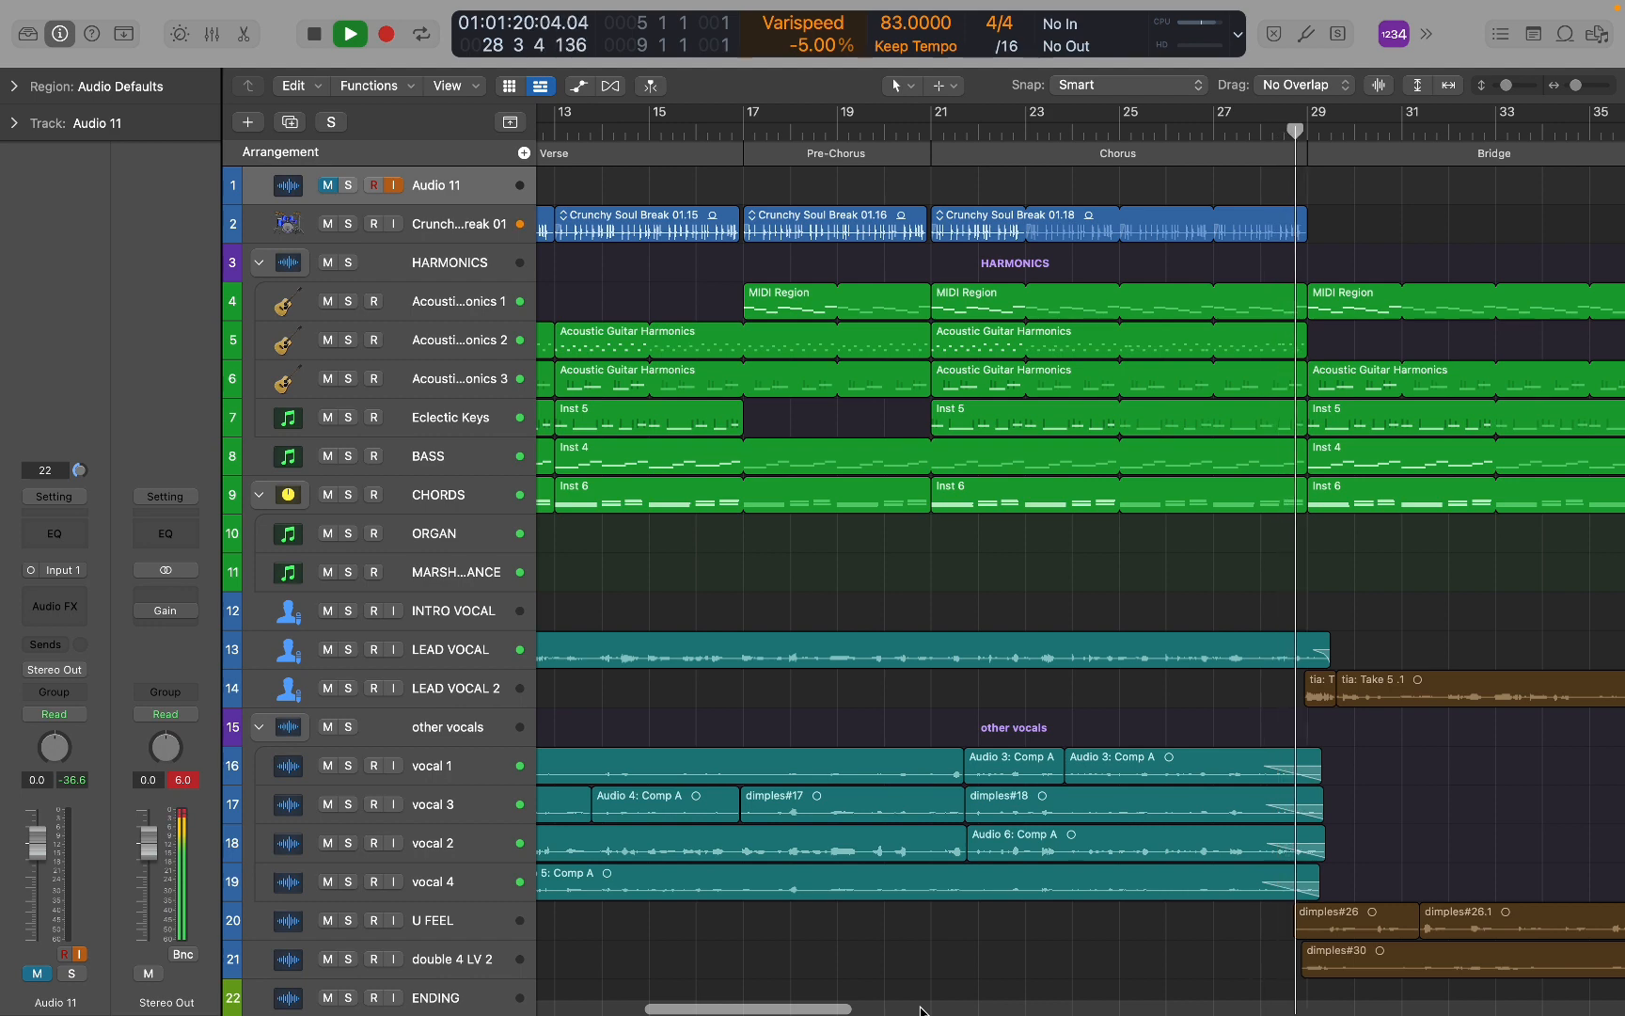
pyautogui.press('space')
pyautogui.press('m')
# Set the cycle range to bars 5 to 9 around the Intro drum loop and select the Crunchy Soul Break 01 track.
pyautogui.hscroll(-10, 822, 328)
pyautogui.scroll(-5, 822, 327)
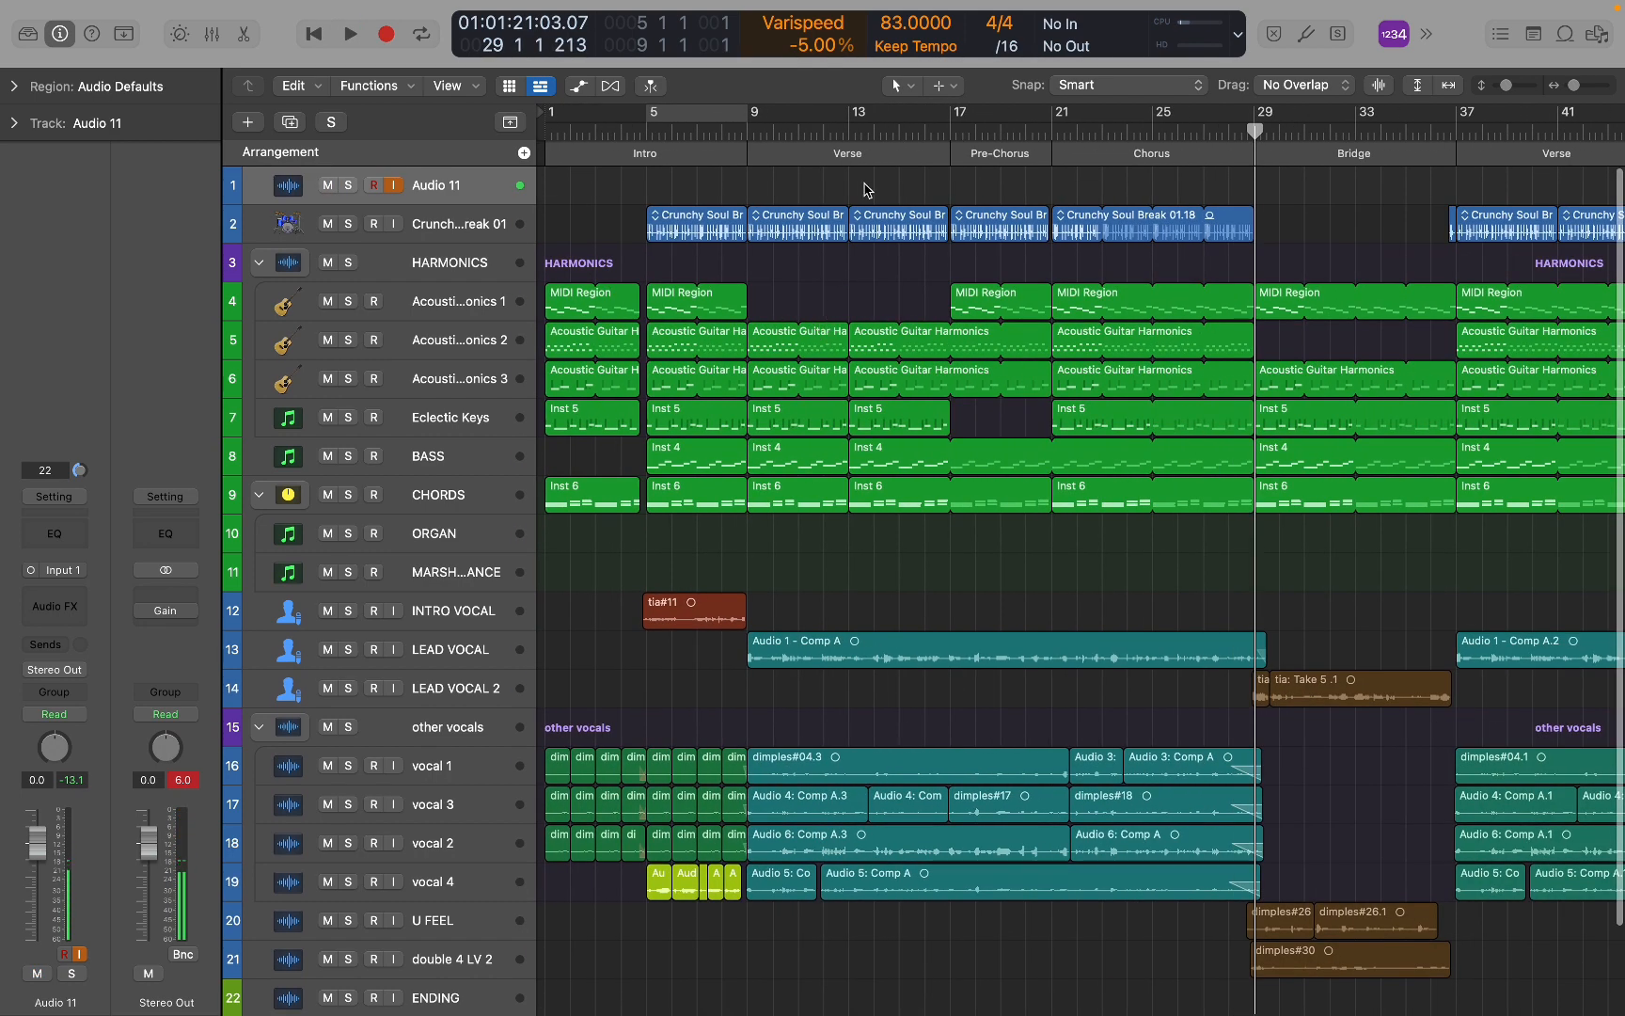
pyautogui.click(697, 111)
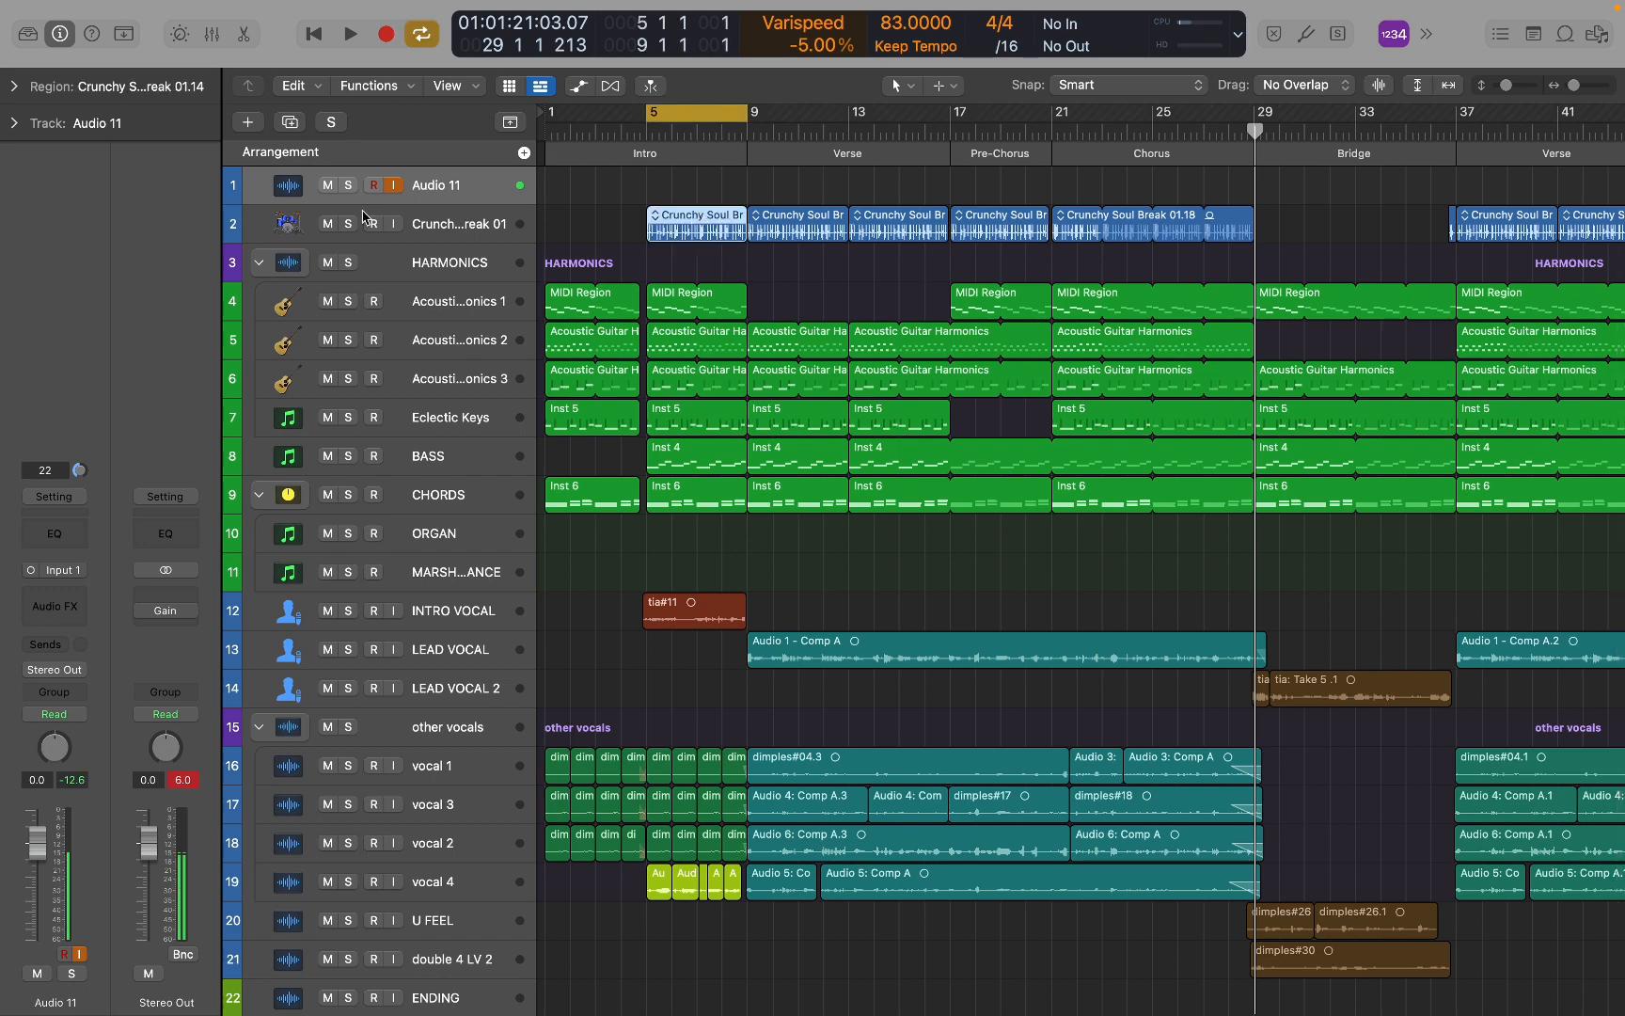
pyautogui.click(290, 224)
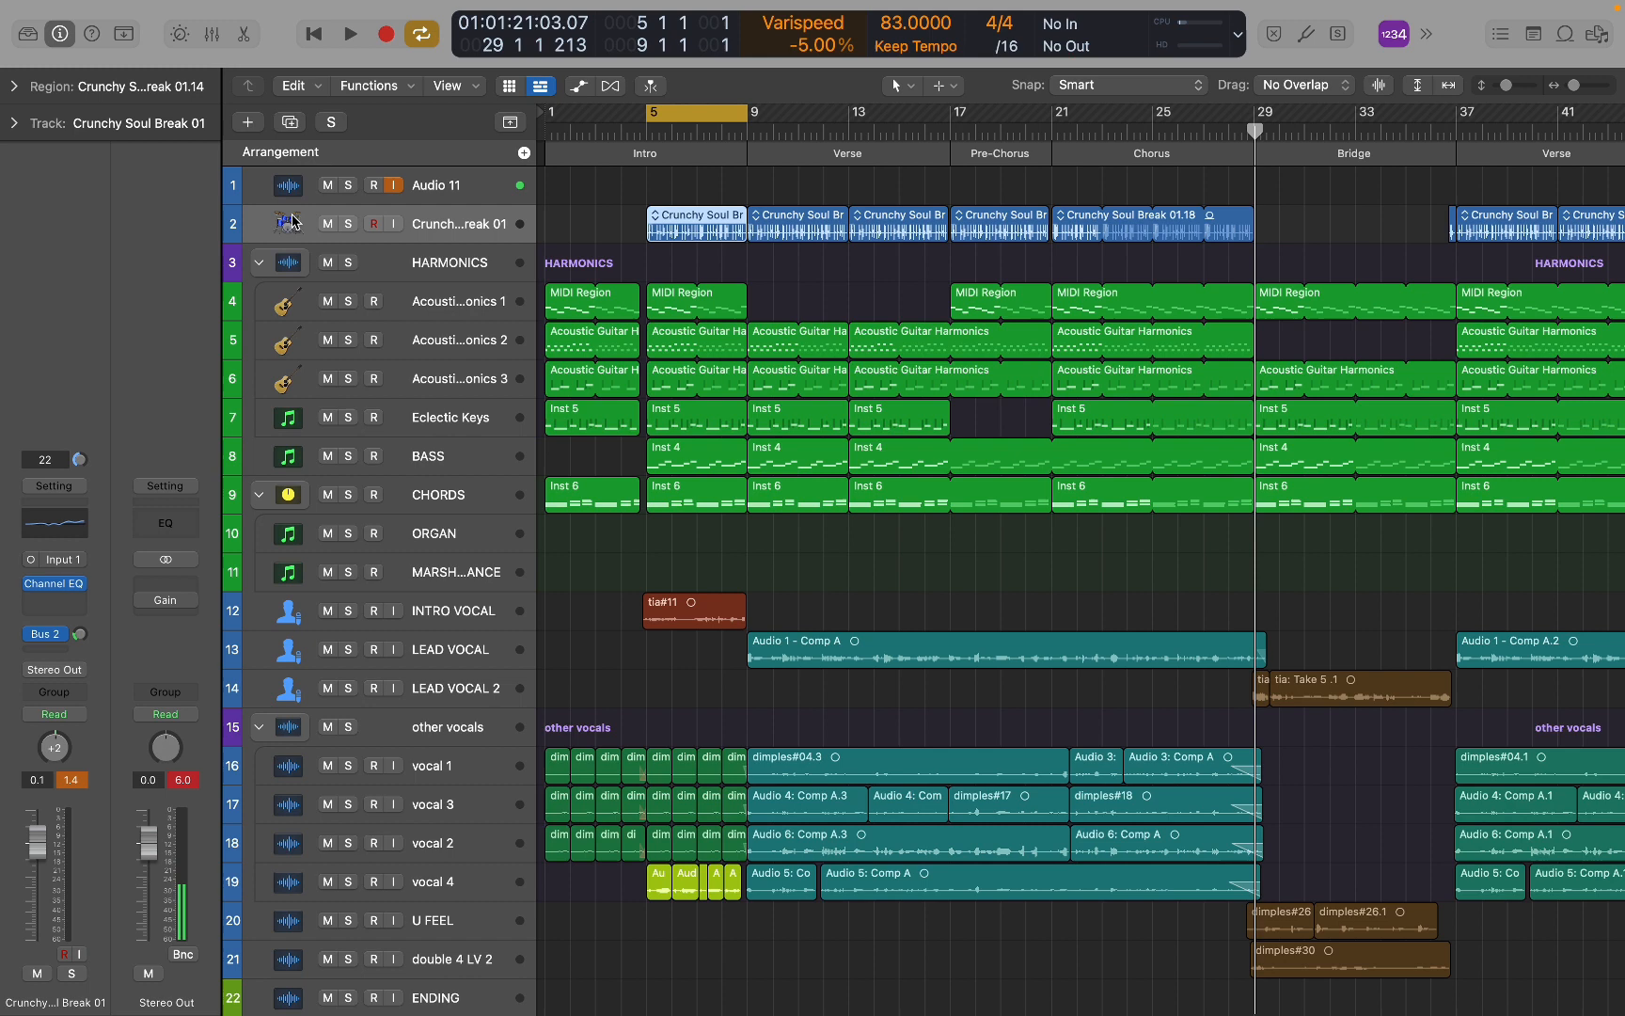
# Open the Loop Browser and limit the sound packs to Tom Misch.
pyautogui.click(1566, 35)
pyautogui.click(1467, 86)
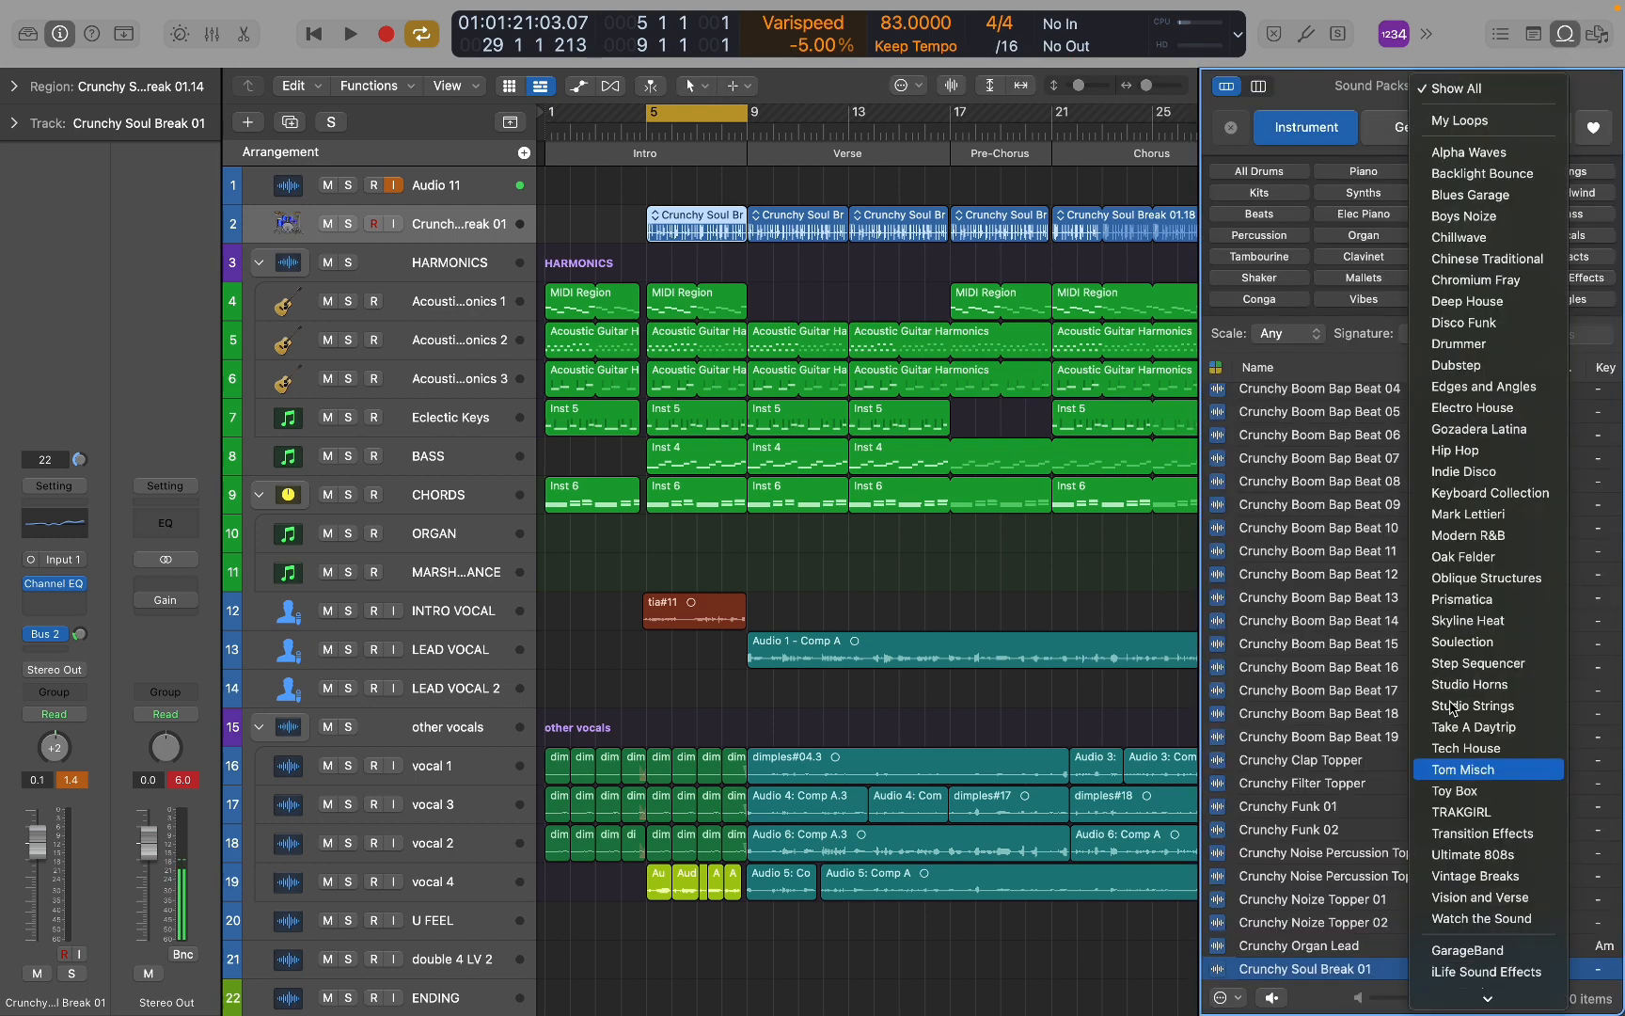
pyautogui.click(1464, 769)
pyautogui.scroll(5, 1398, 502)
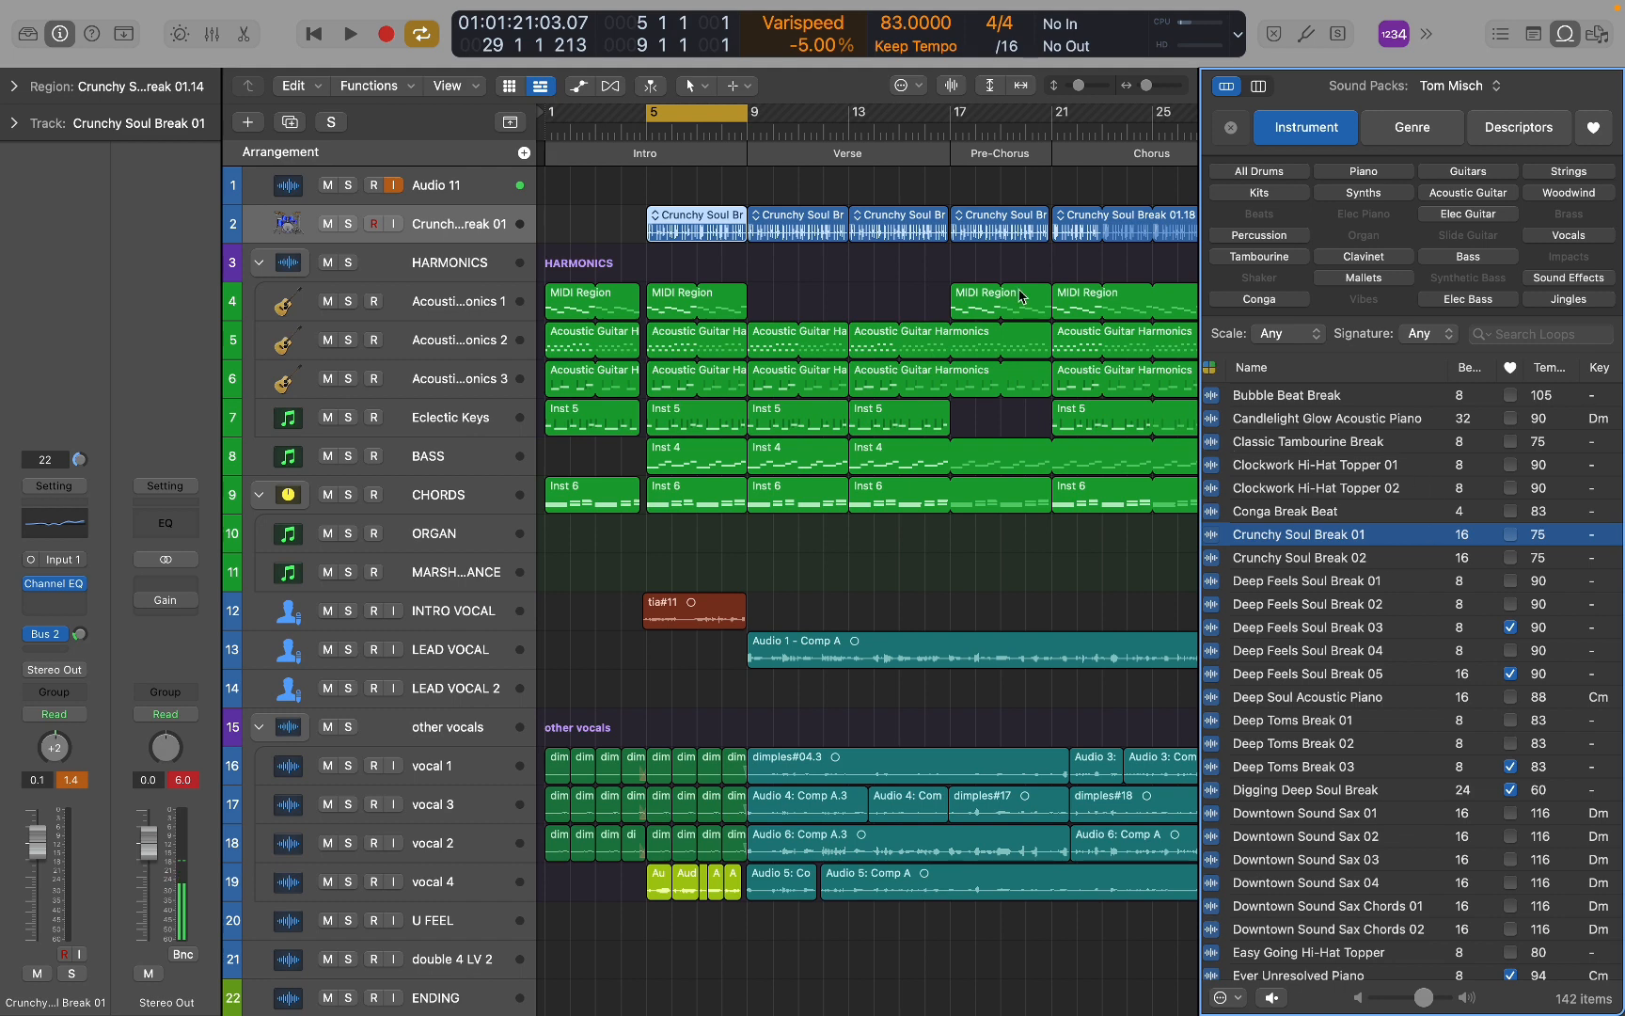
# Solo the Crunchy Soul Break 01 and Audio 11 tracks and play the cycled Intro section.
pyautogui.press('s')
pyautogui.press('space')
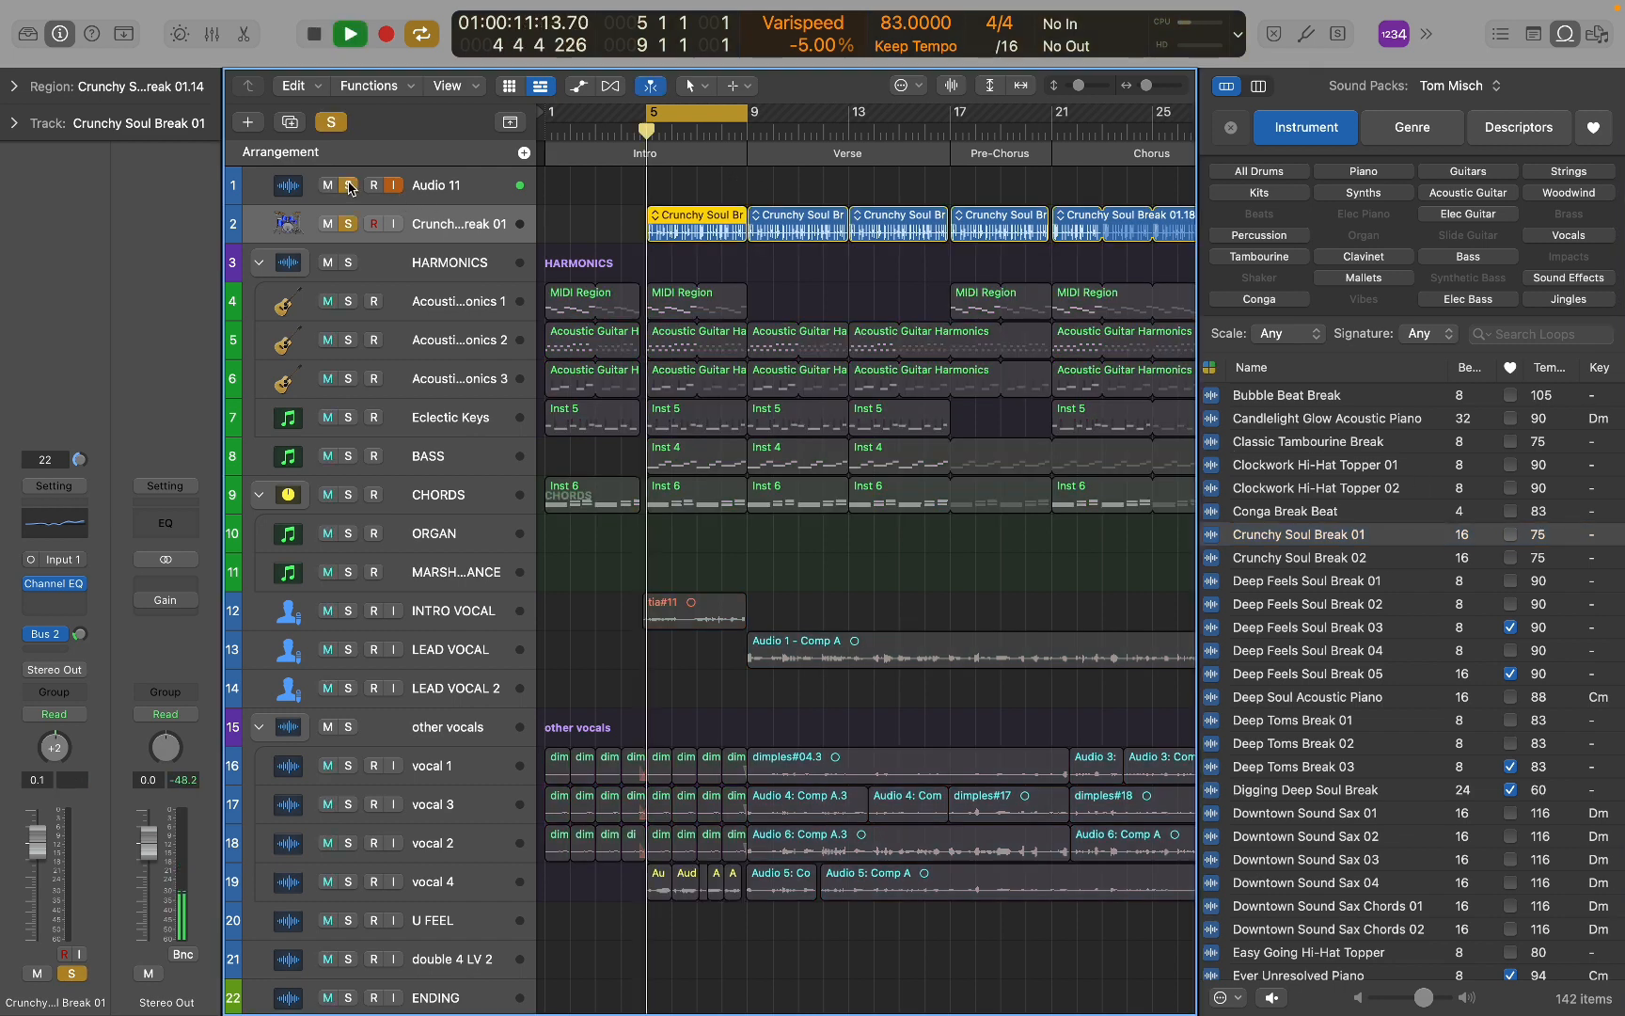
pyautogui.press('super+Right')
pyautogui.press('super+Right')
pyautogui.hscroll(-4, 792, 292)
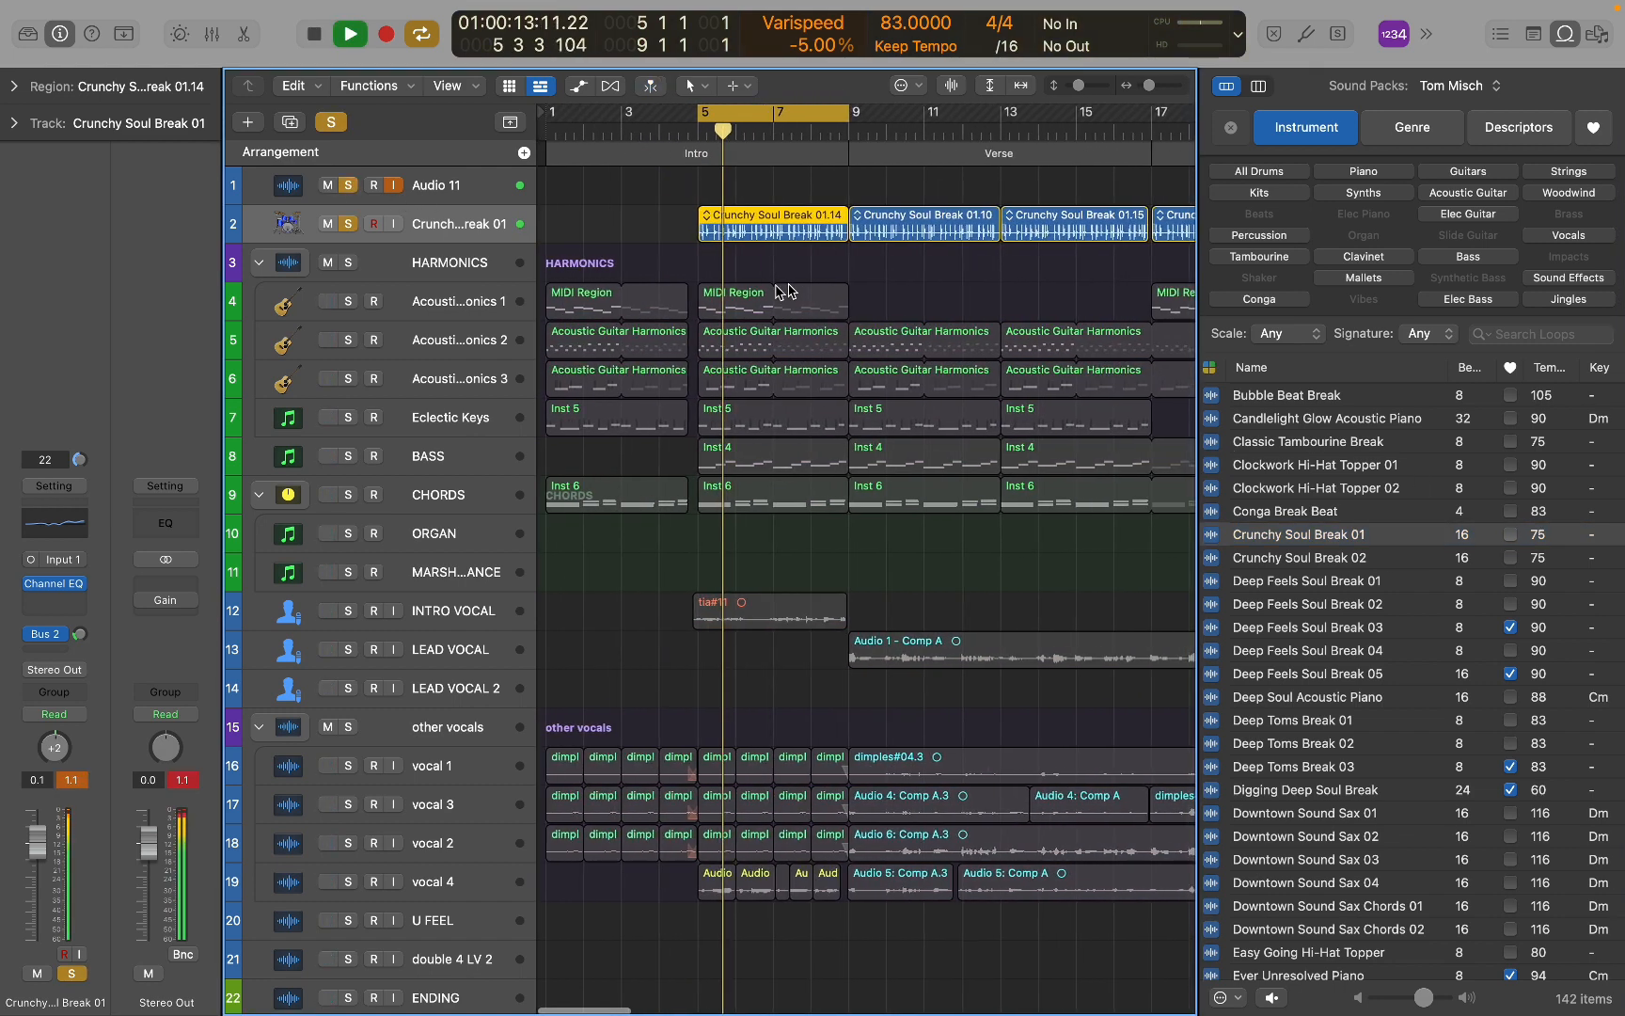
# Solo Acoustic Guitar Harmonics 1, 2 and 3, Eclectic Keys, CHORDS and BASS one by one during cycle playback, stopping after the last.
pyautogui.click(349, 302)
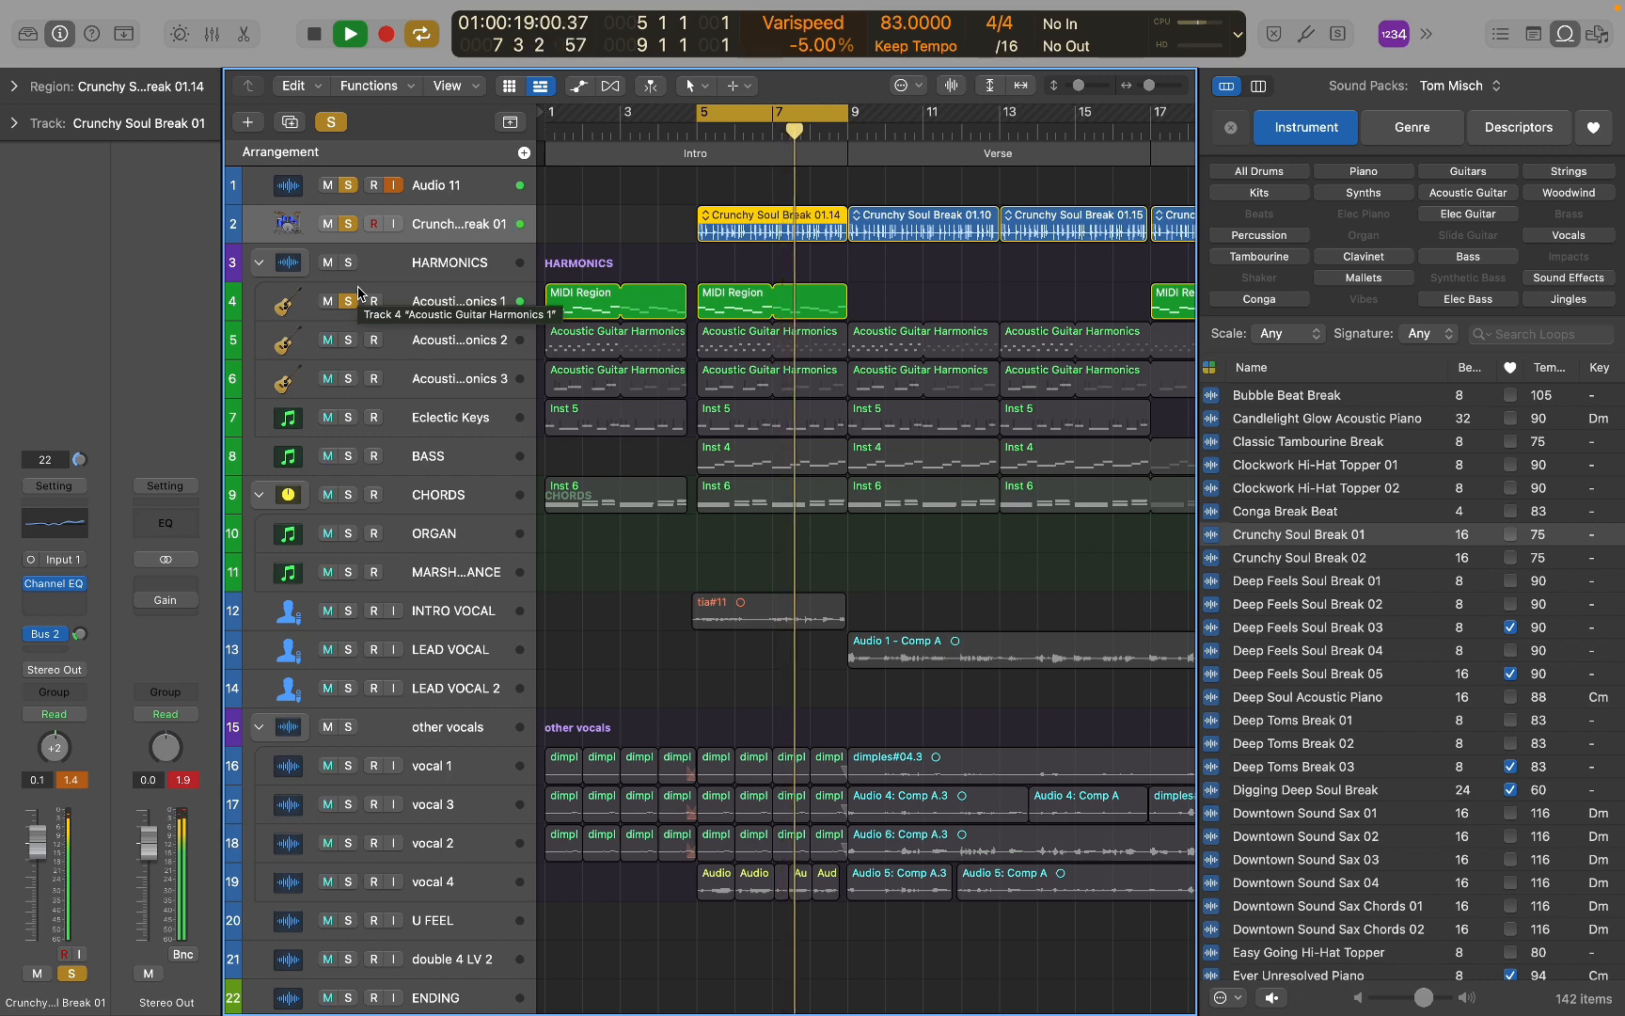
pyautogui.click(349, 340)
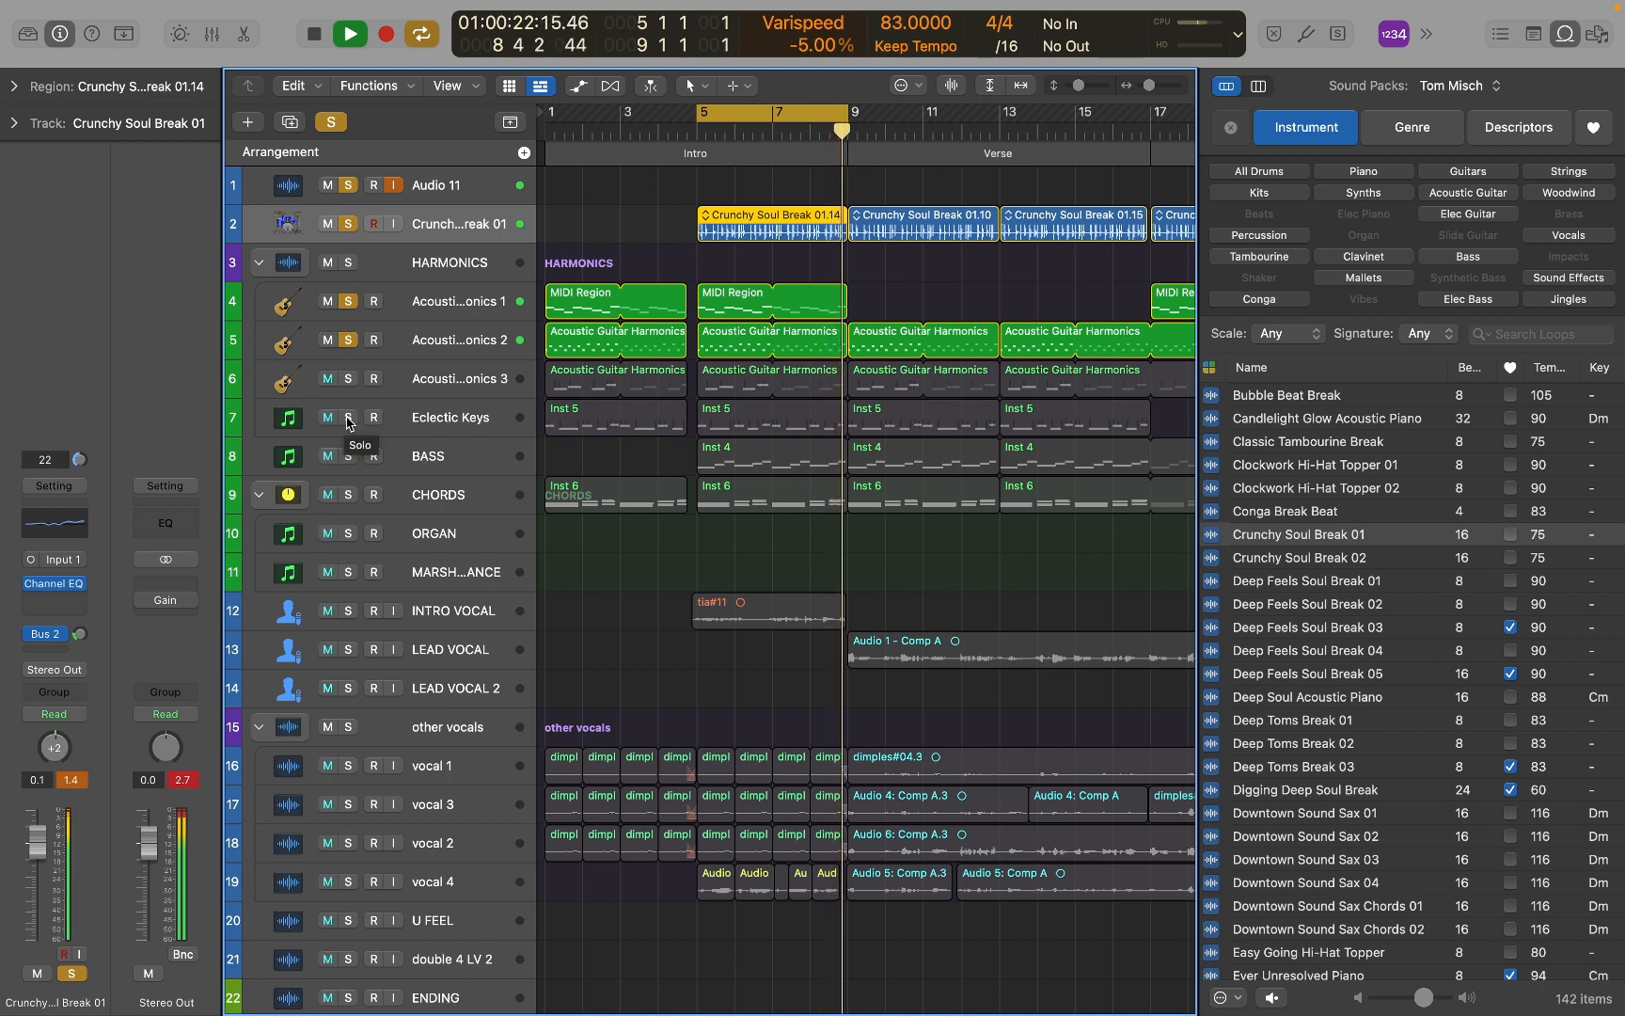
pyautogui.click(348, 418)
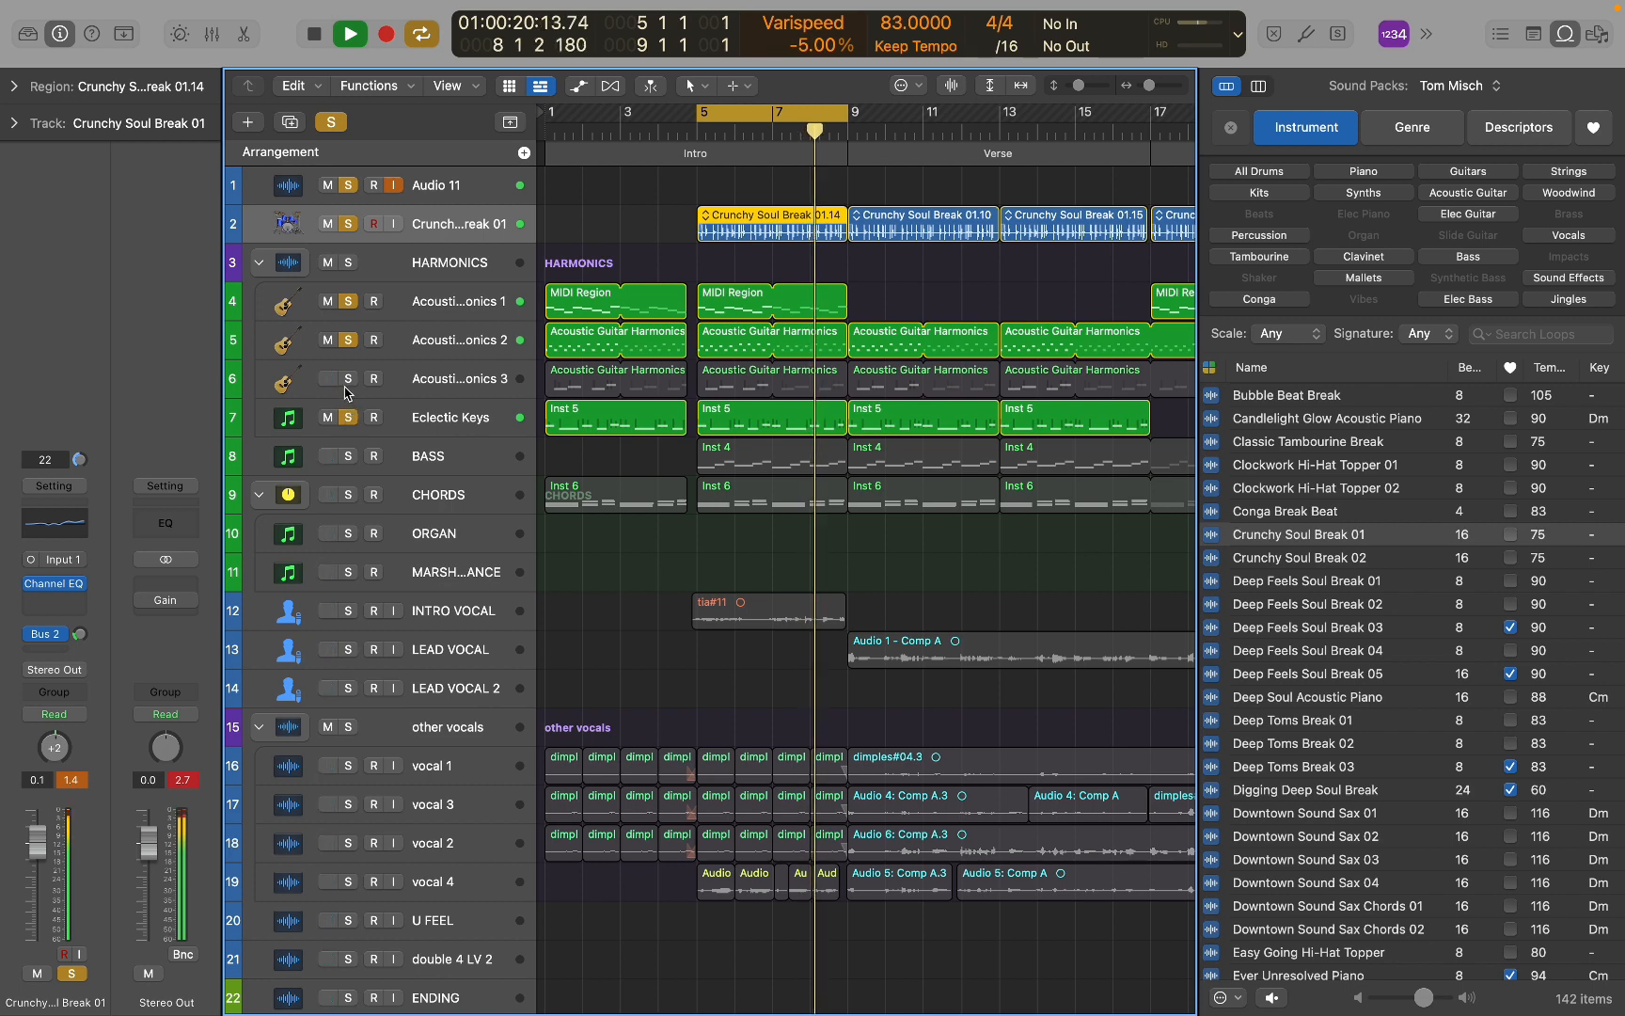
pyautogui.click(348, 380)
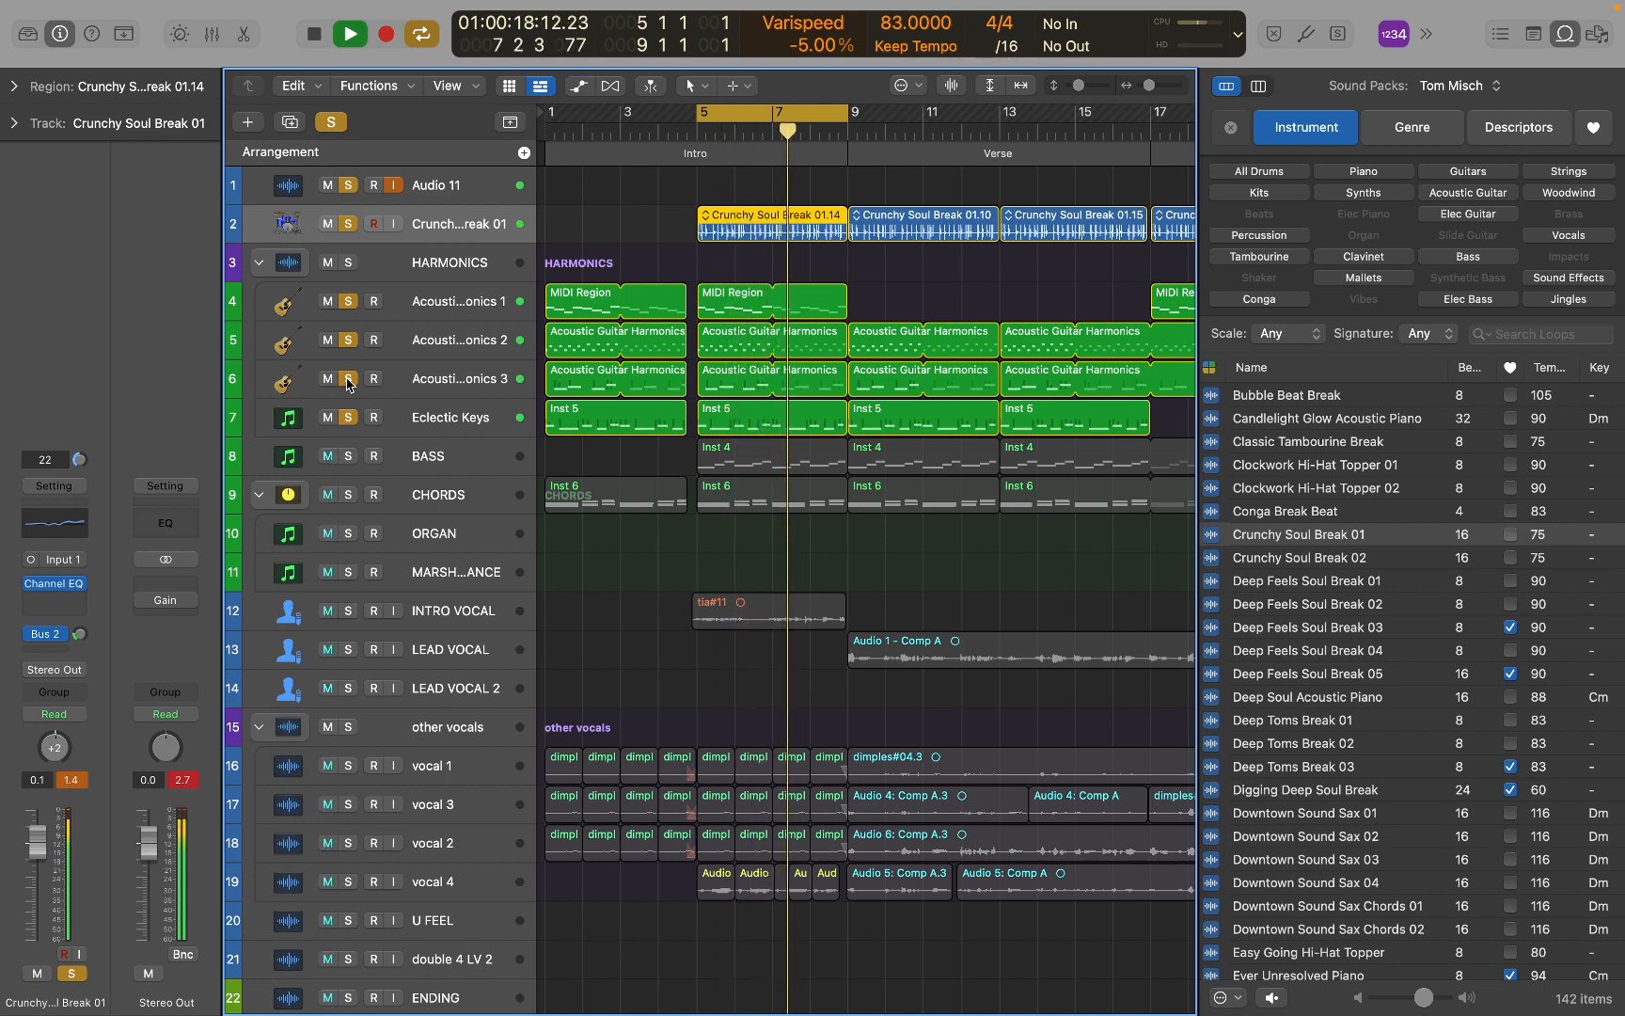
pyautogui.click(348, 495)
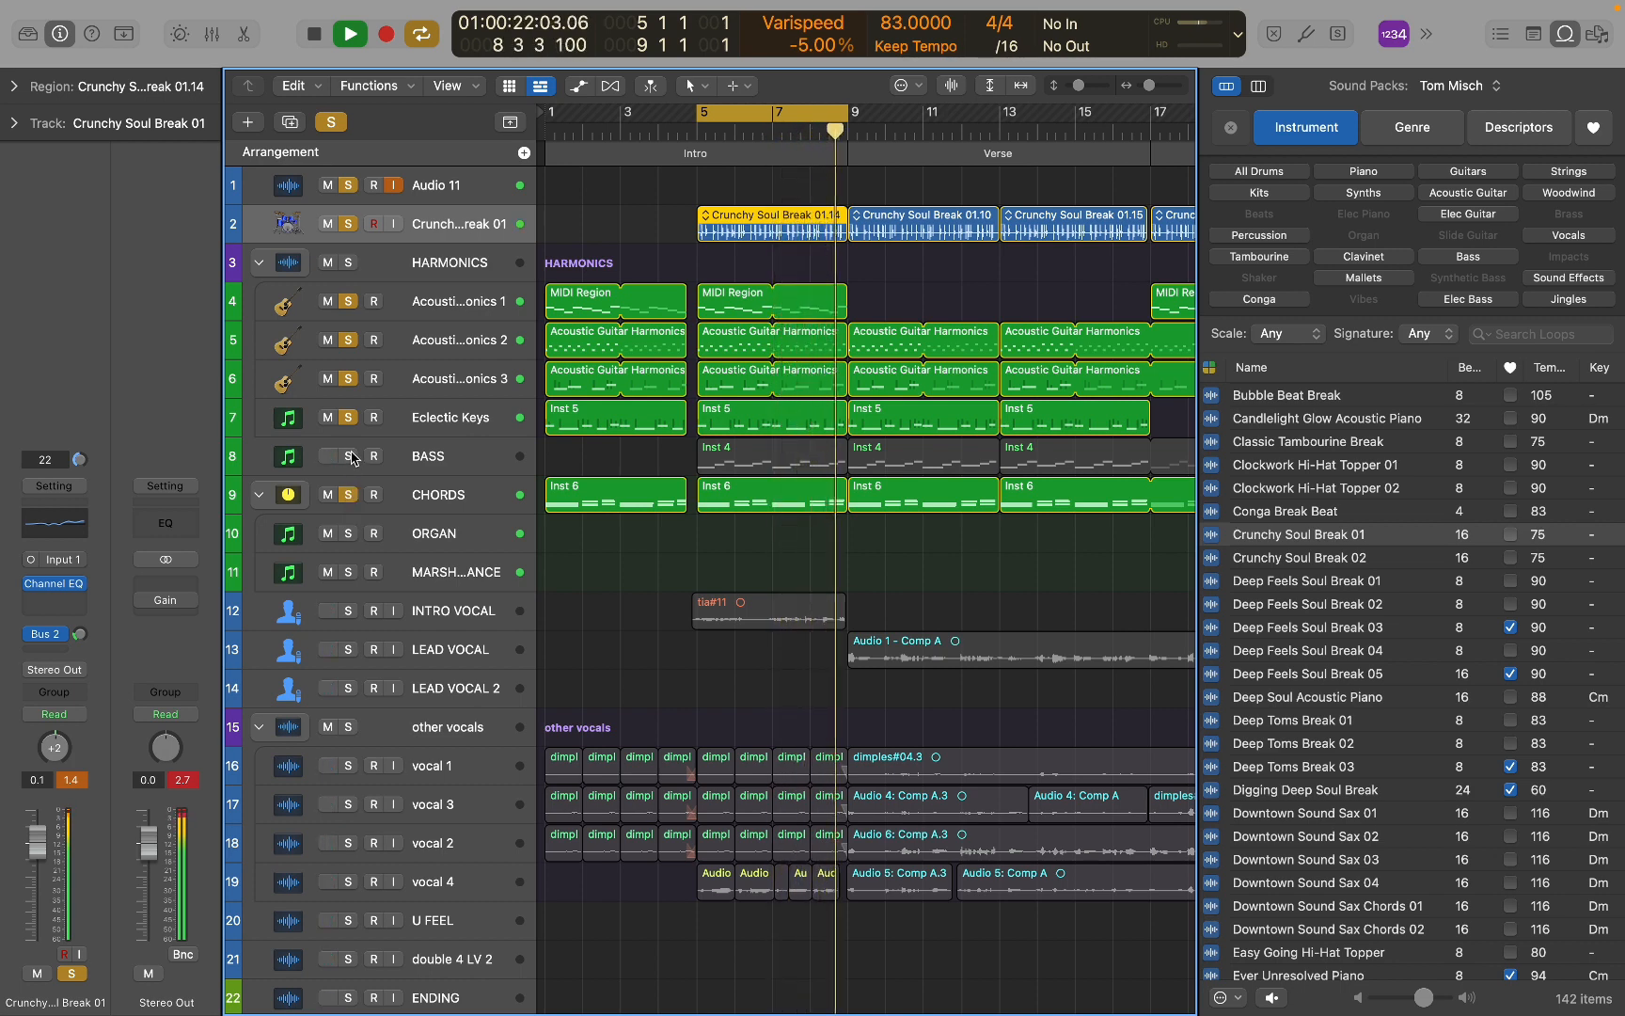
pyautogui.click(350, 457)
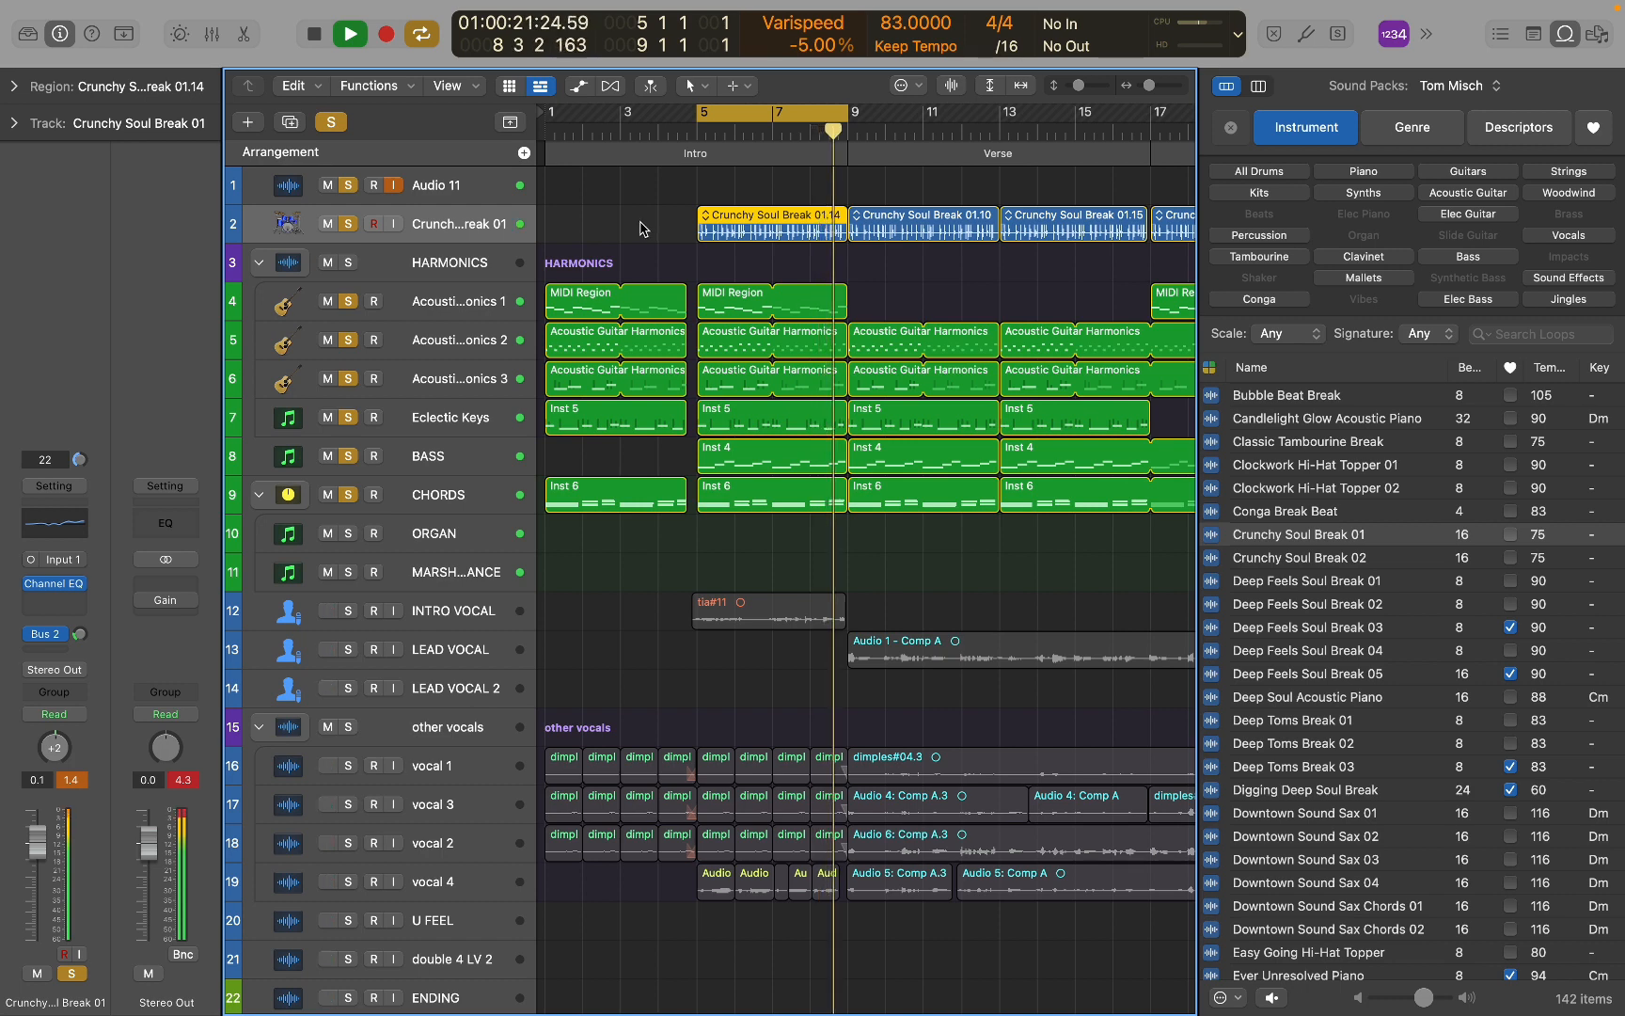
pyautogui.press('space')
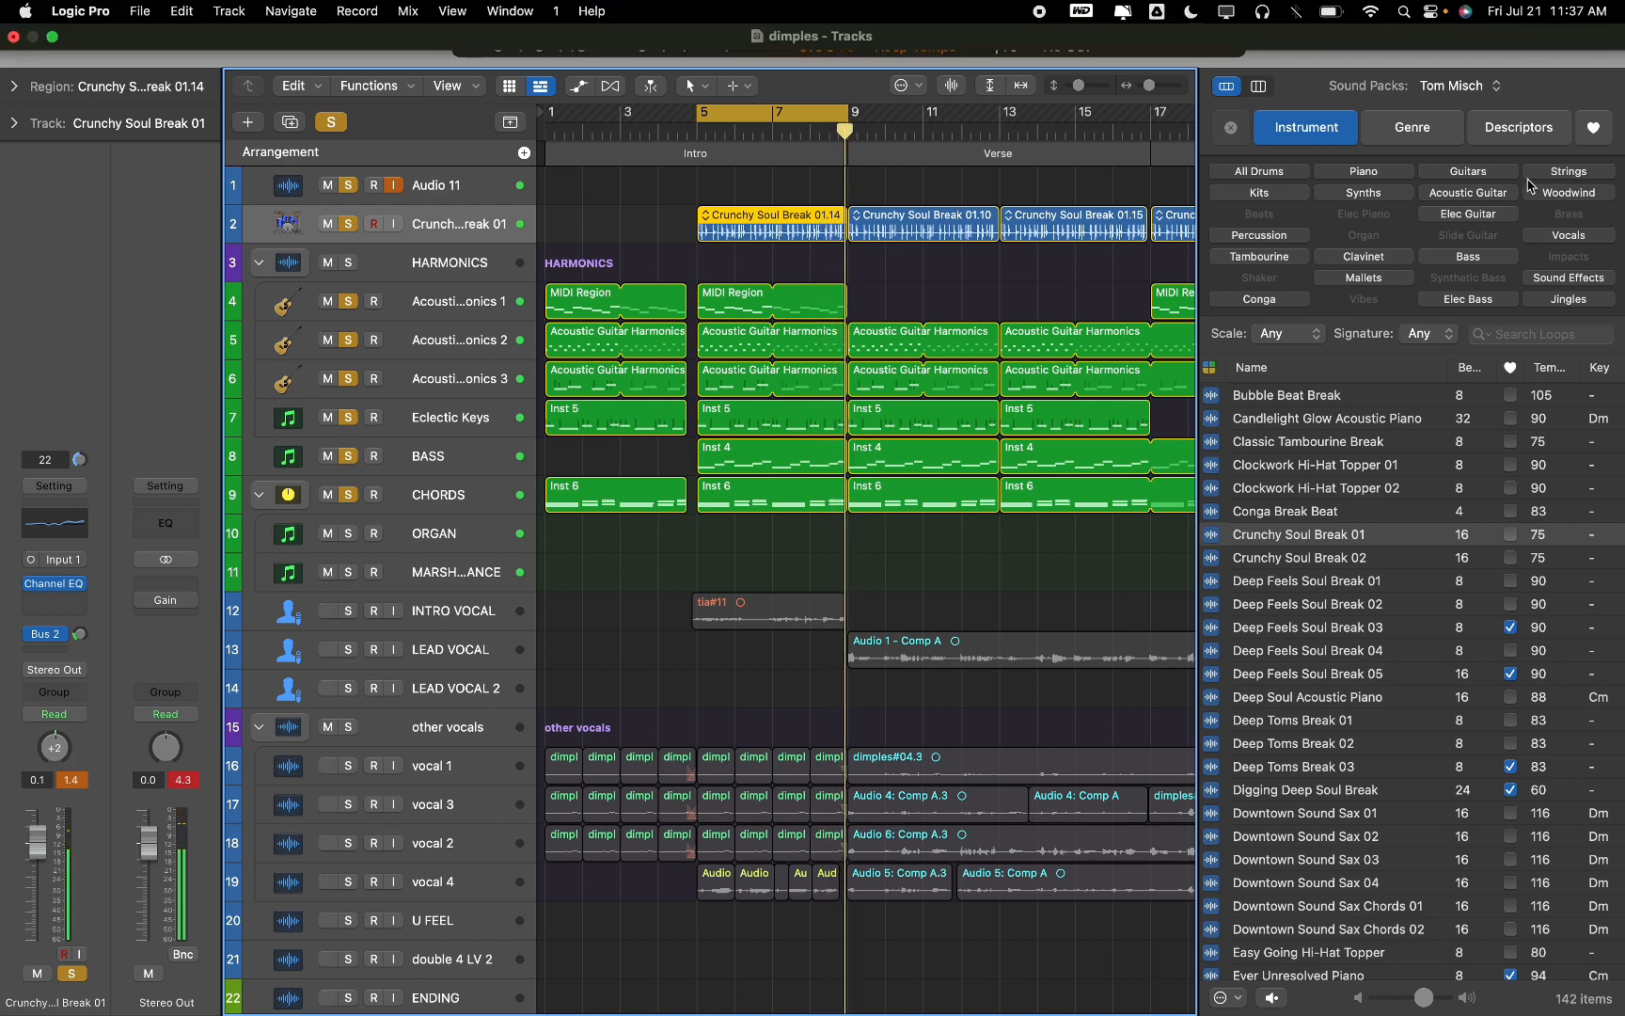
# Close the Loop Browser, open the Channel EQ of the Crunchy Soul Break 01 track and bypass it.
pyautogui.click(1572, 39)
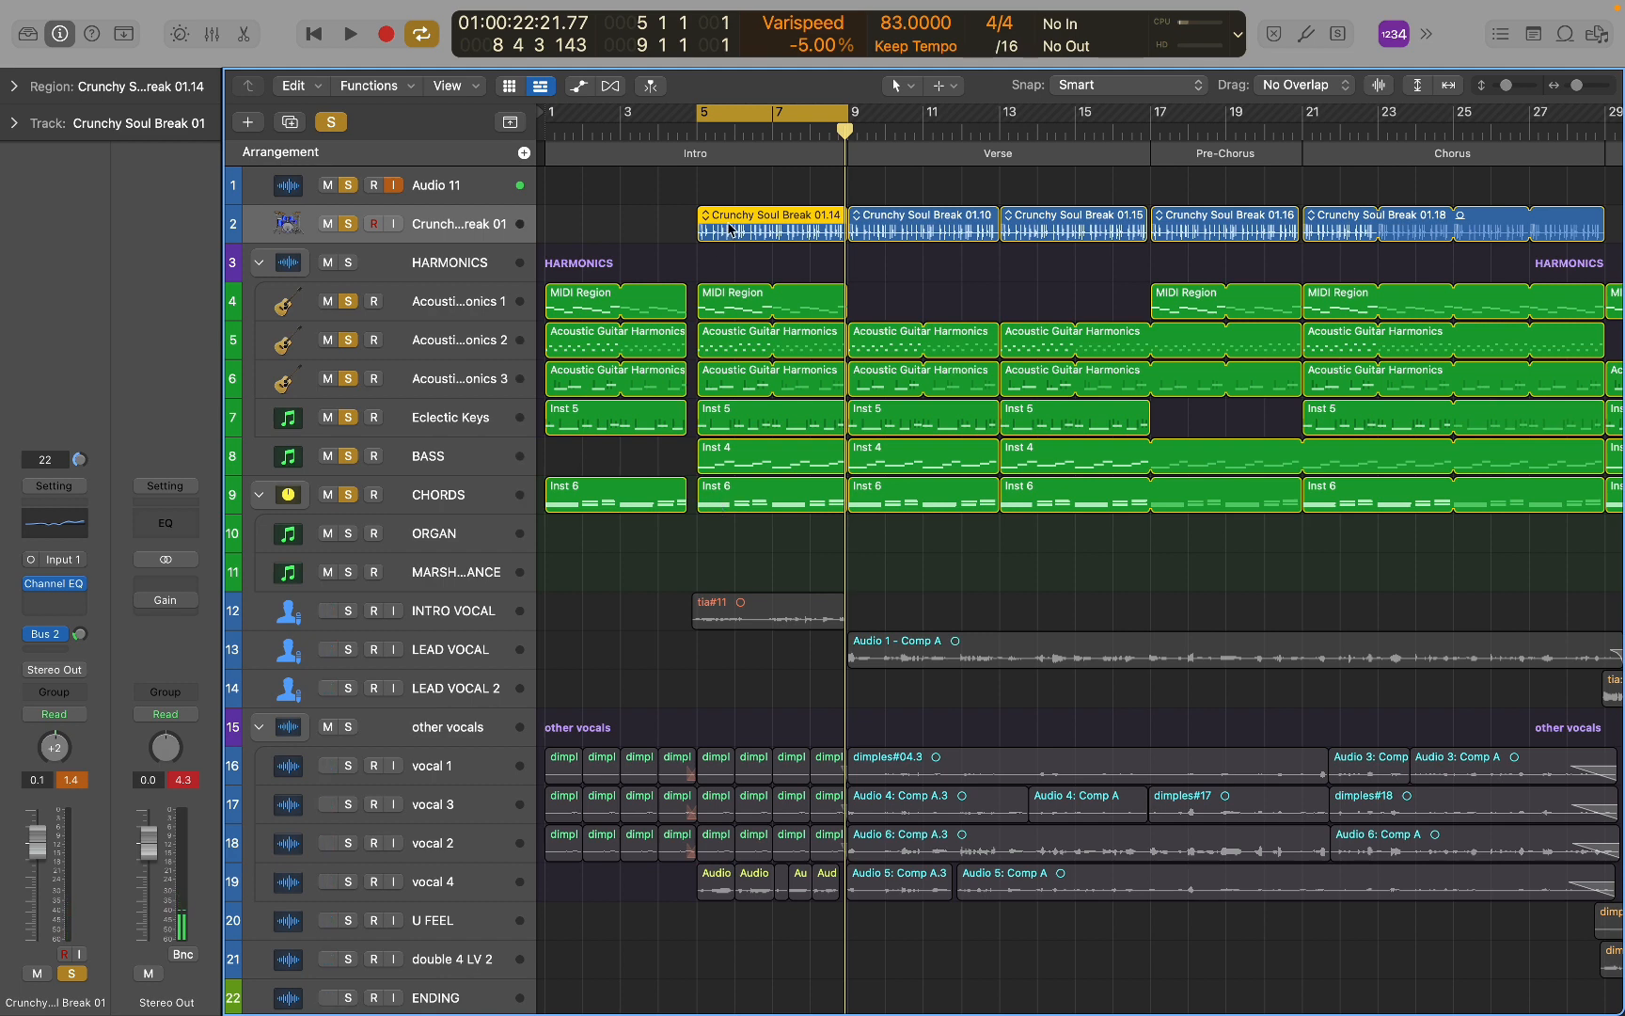
pyautogui.click(64, 526)
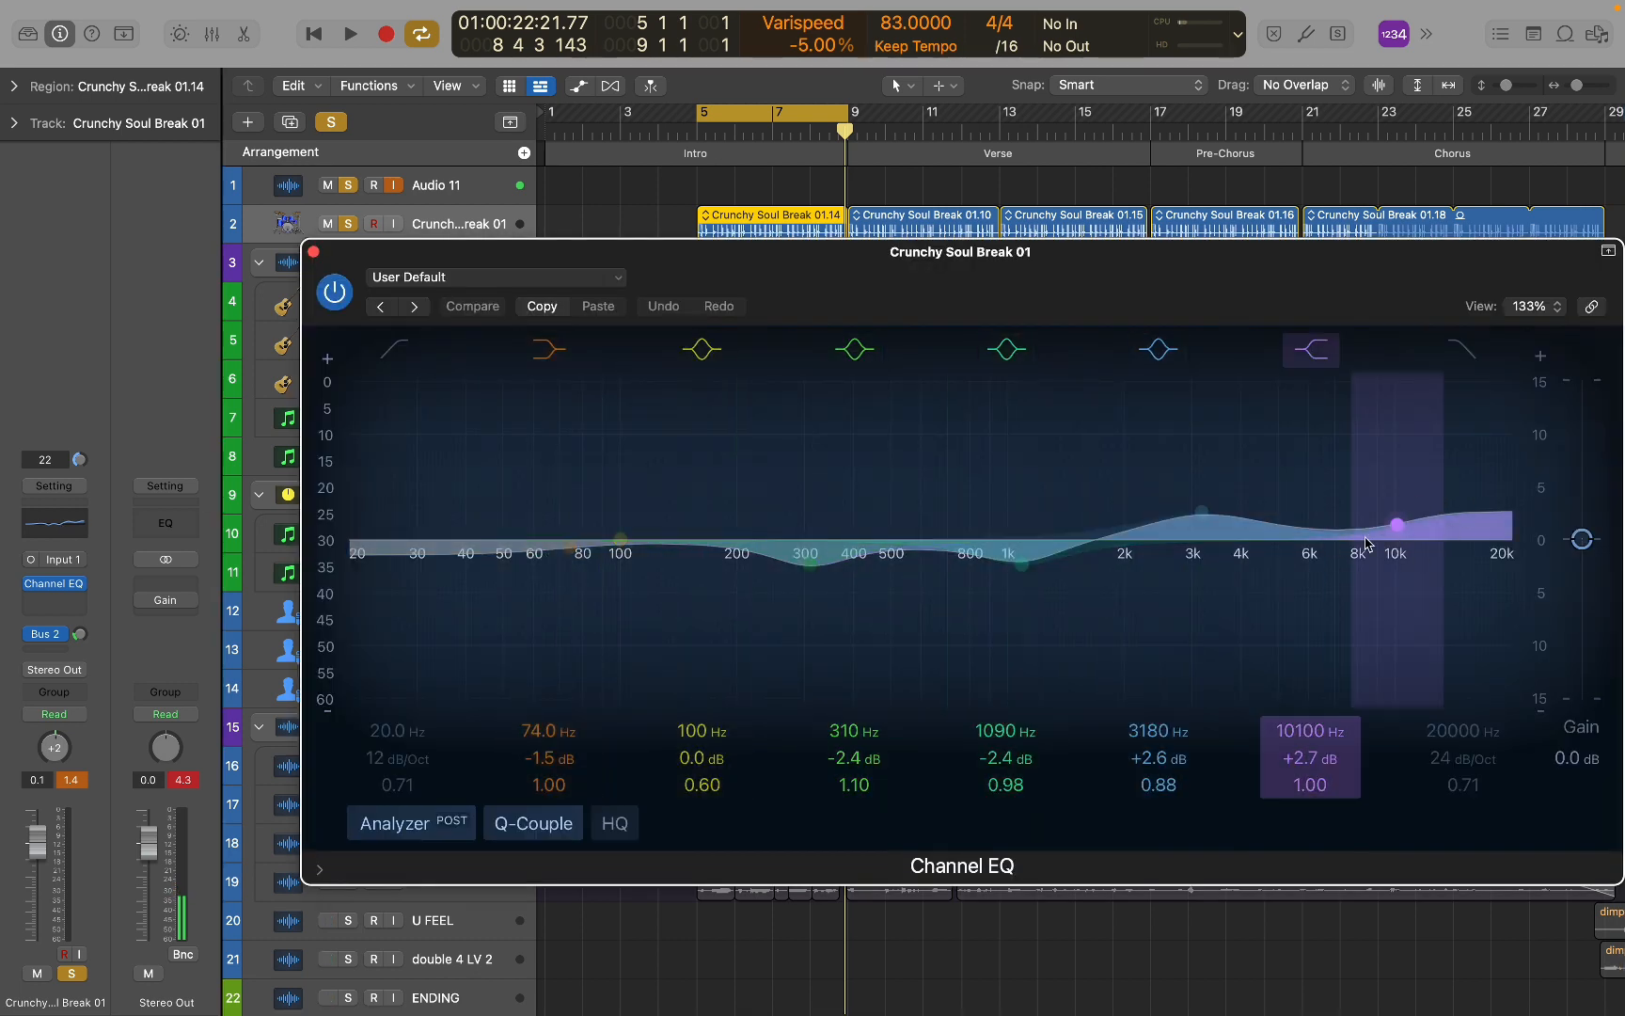
pyautogui.click(333, 294)
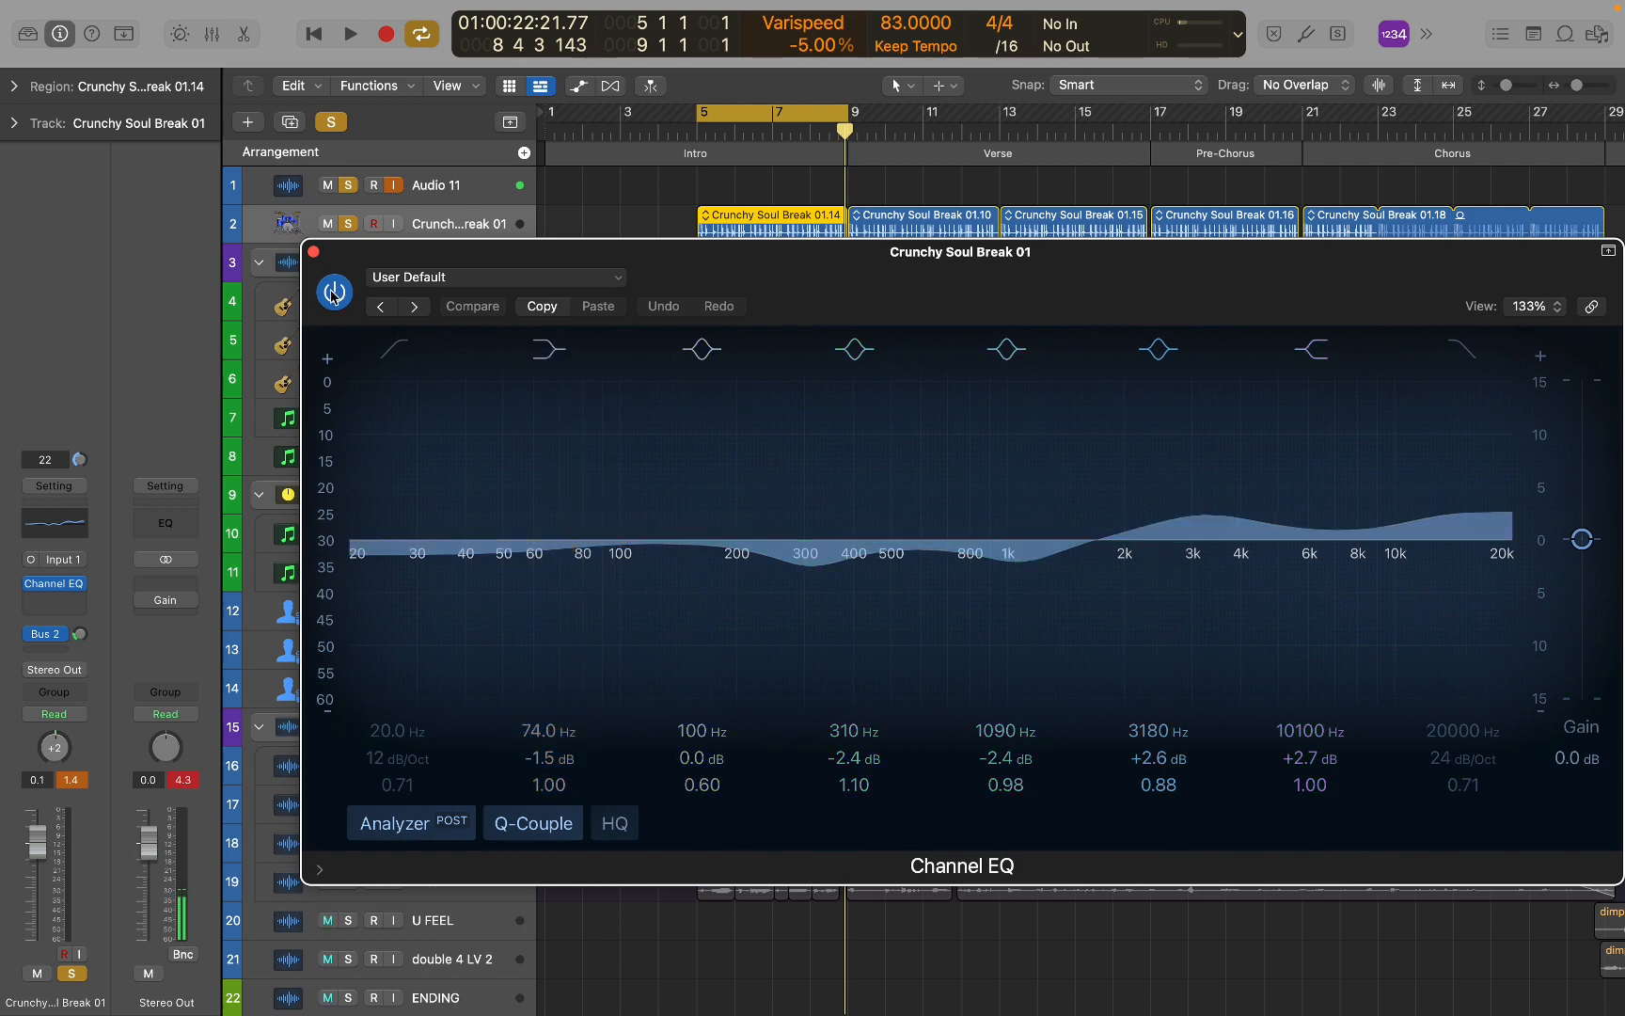
pyautogui.click(333, 294)
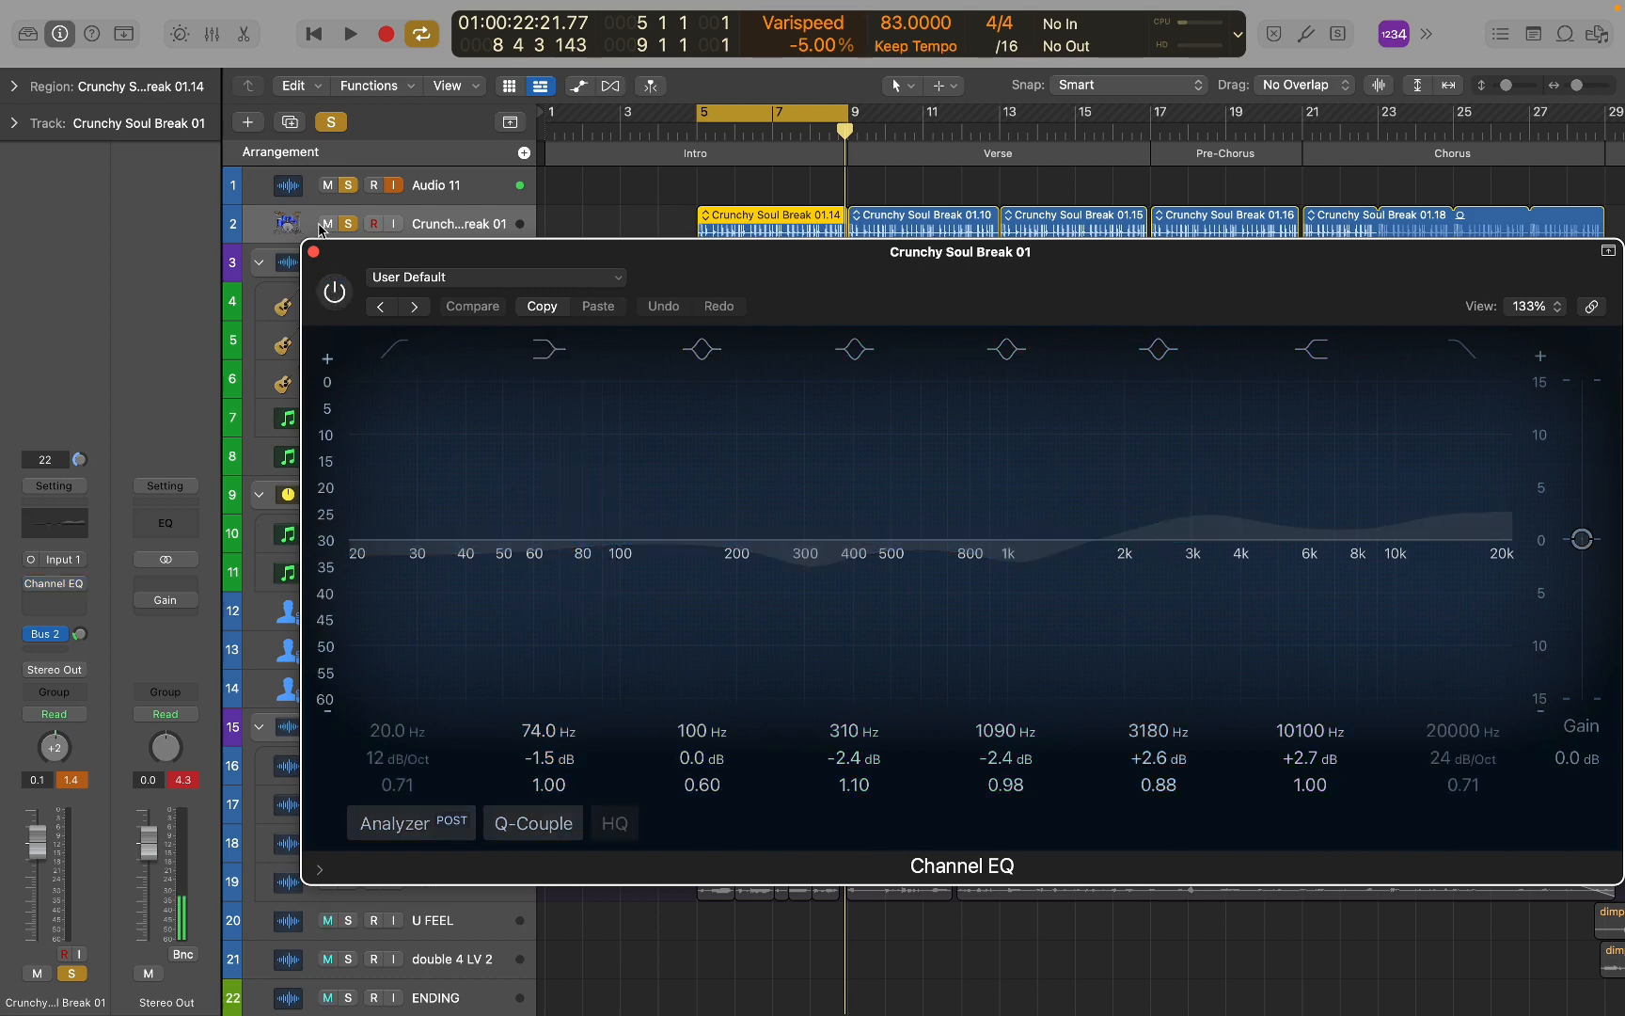
# Solo only Audio 11 and Crunchy Soul Break 01, compare the drum loop with its Channel EQ off and on, and close the EQ.
pyautogui.click(333, 130)
pyautogui.moveTo(348, 221); pyautogui.dragTo(350, 189)
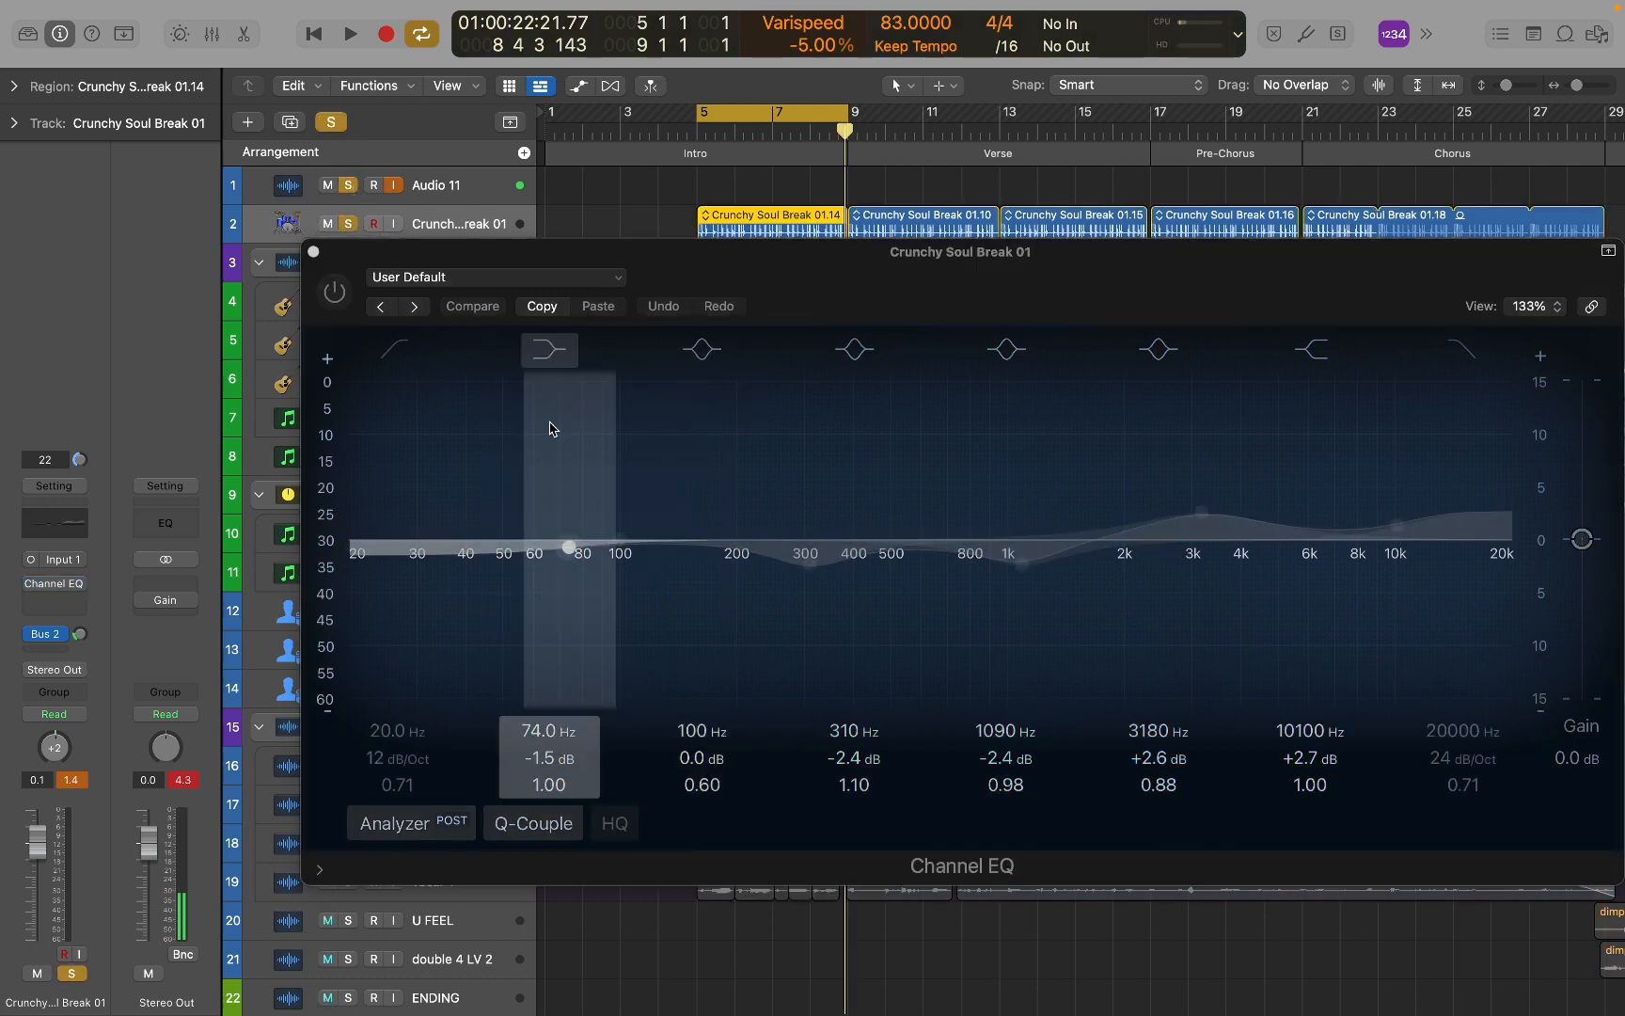
pyautogui.press('space')
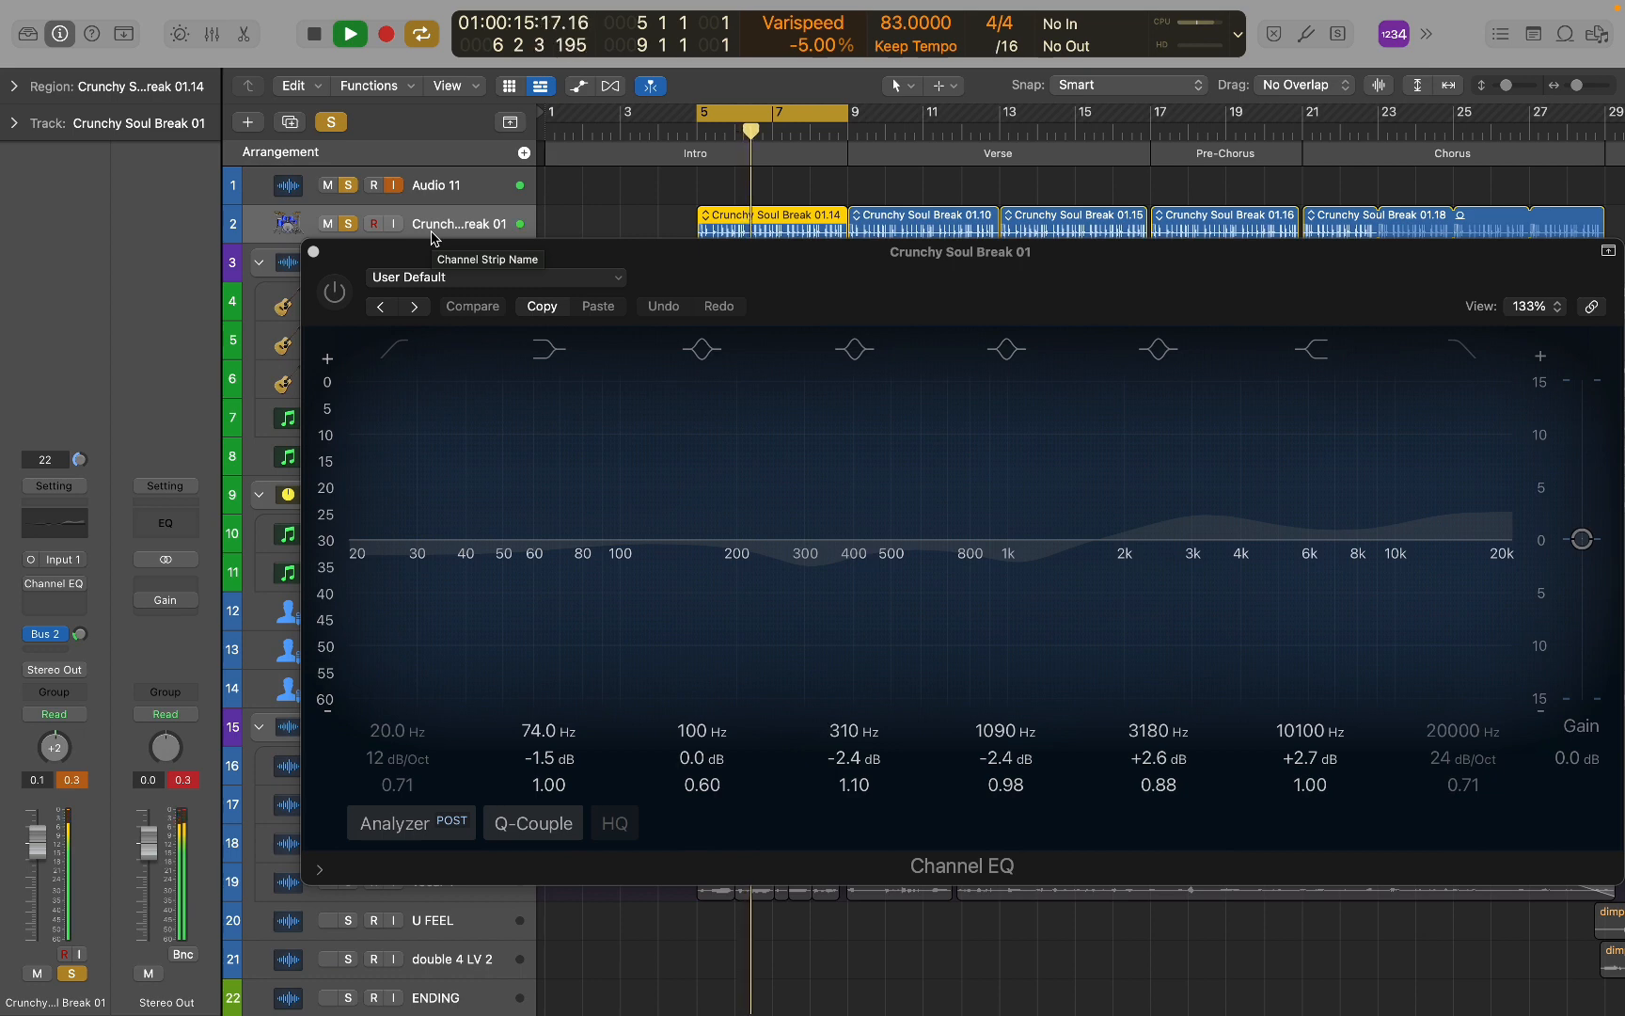
pyautogui.click(337, 295)
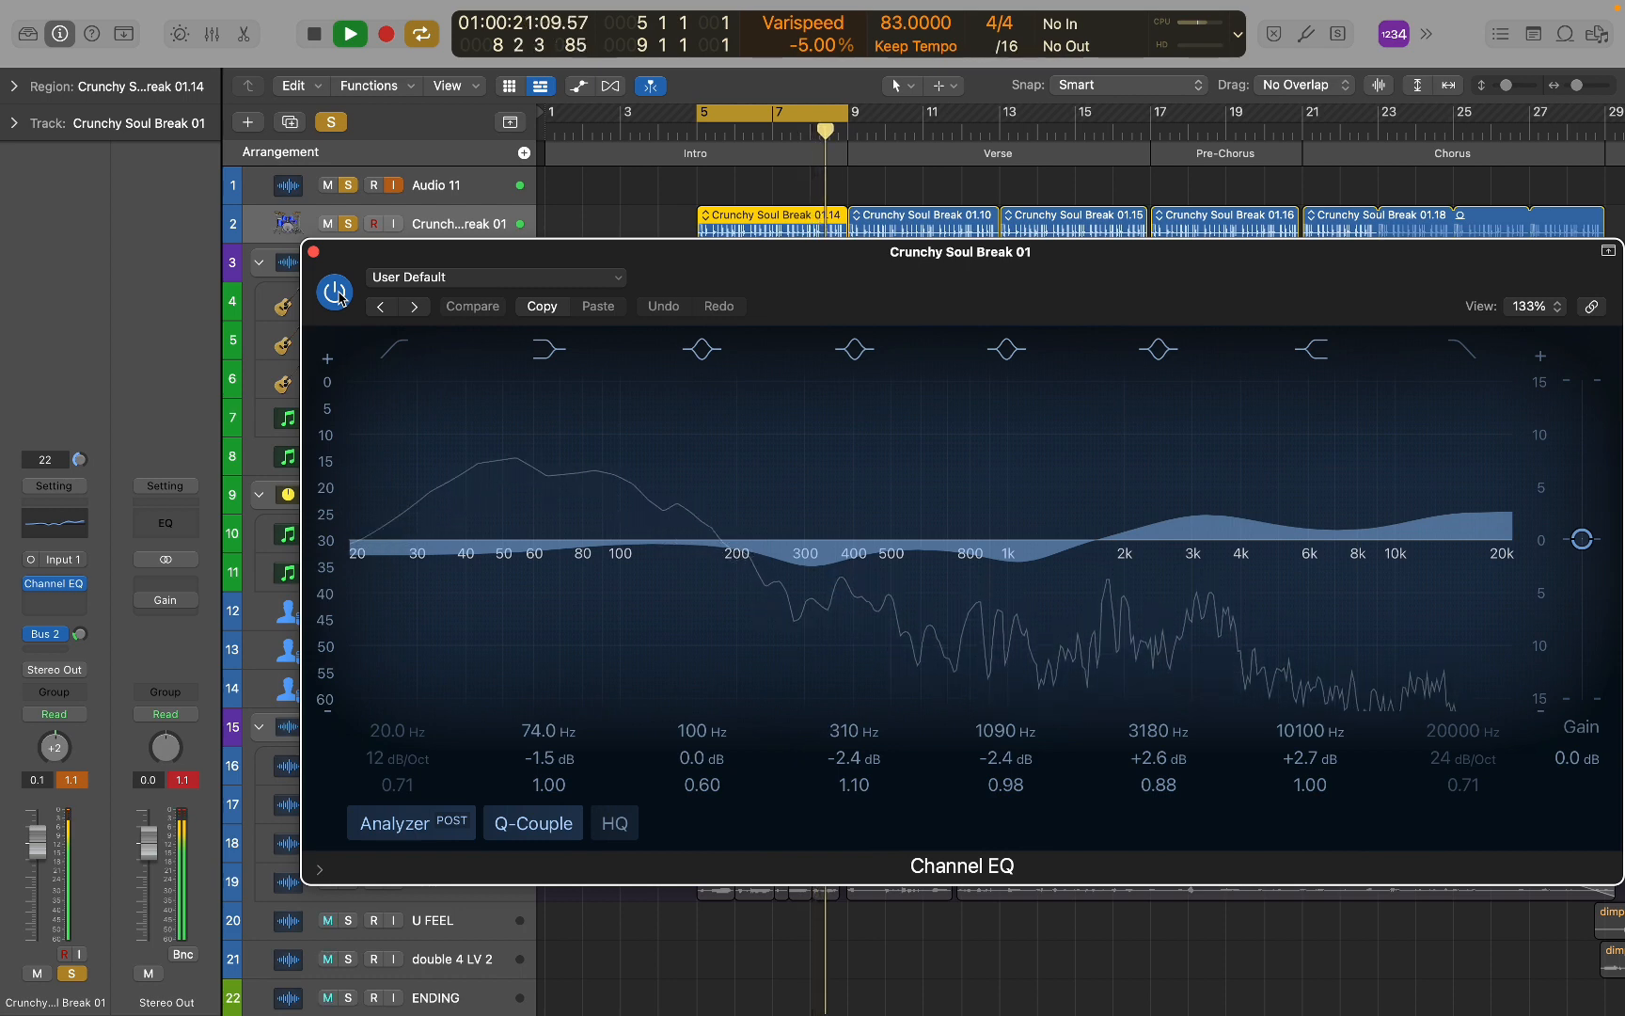
pyautogui.press('space')
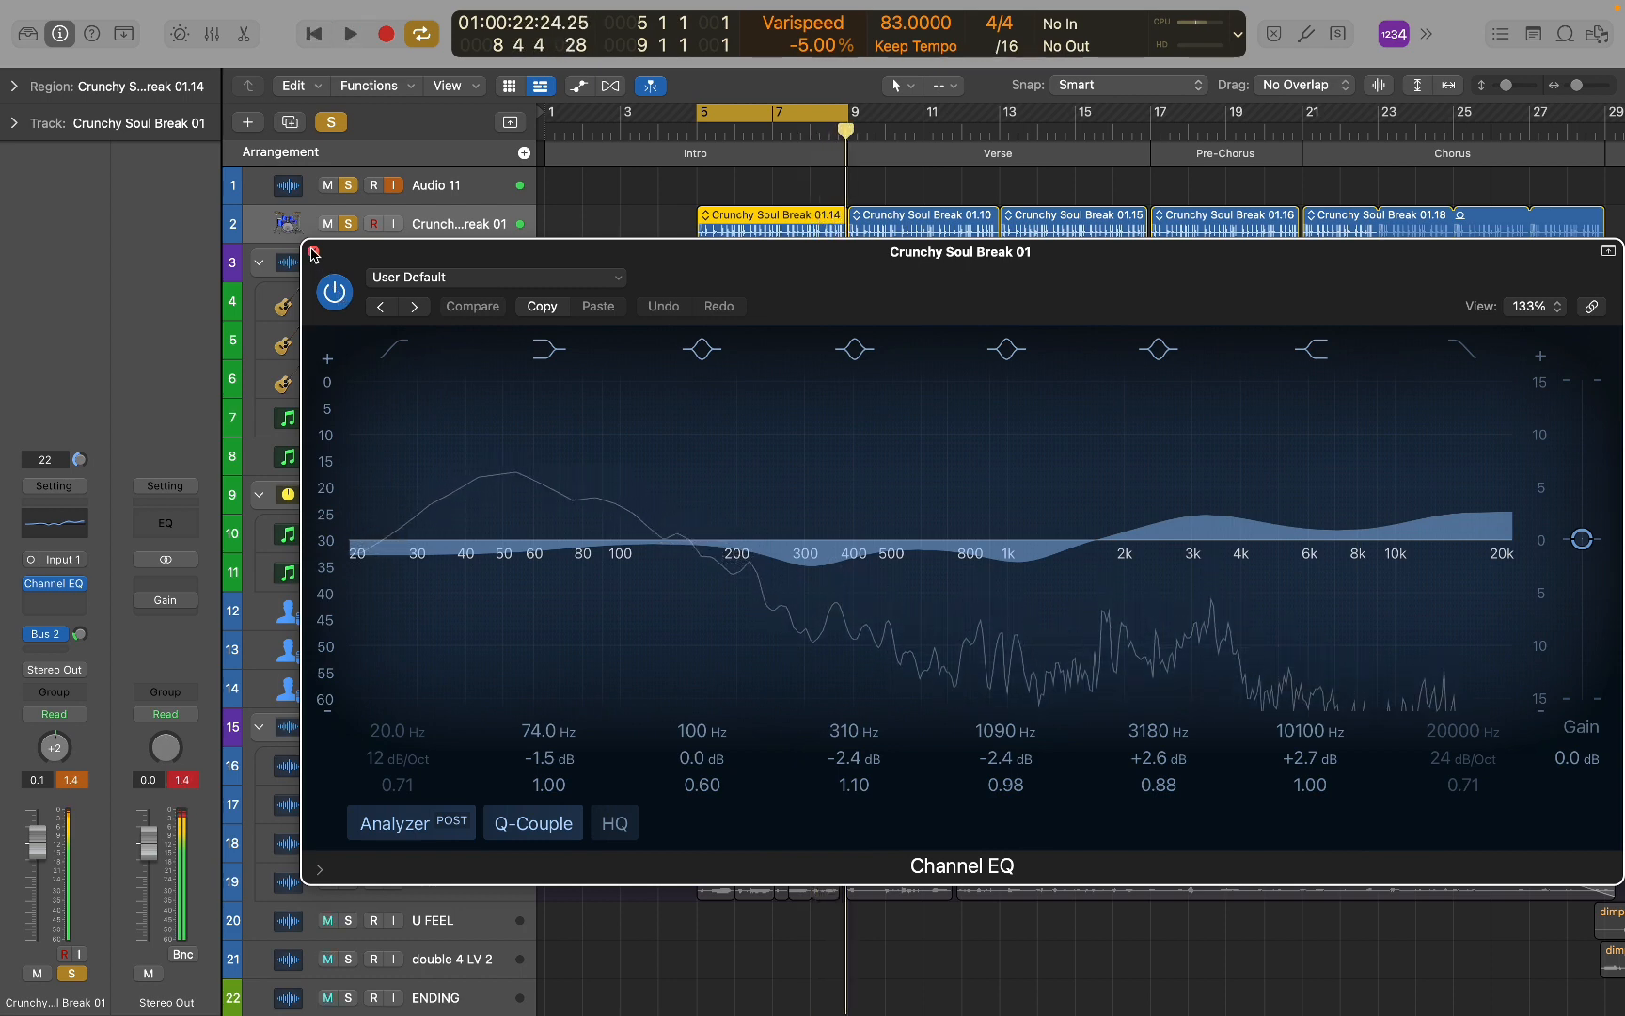
pyautogui.click(313, 252)
# Solo only the HARMONICS stack and Audio 11, play the cycle and select the Acoustic Guitar Harmonics 1 track.
pyautogui.click(348, 263)
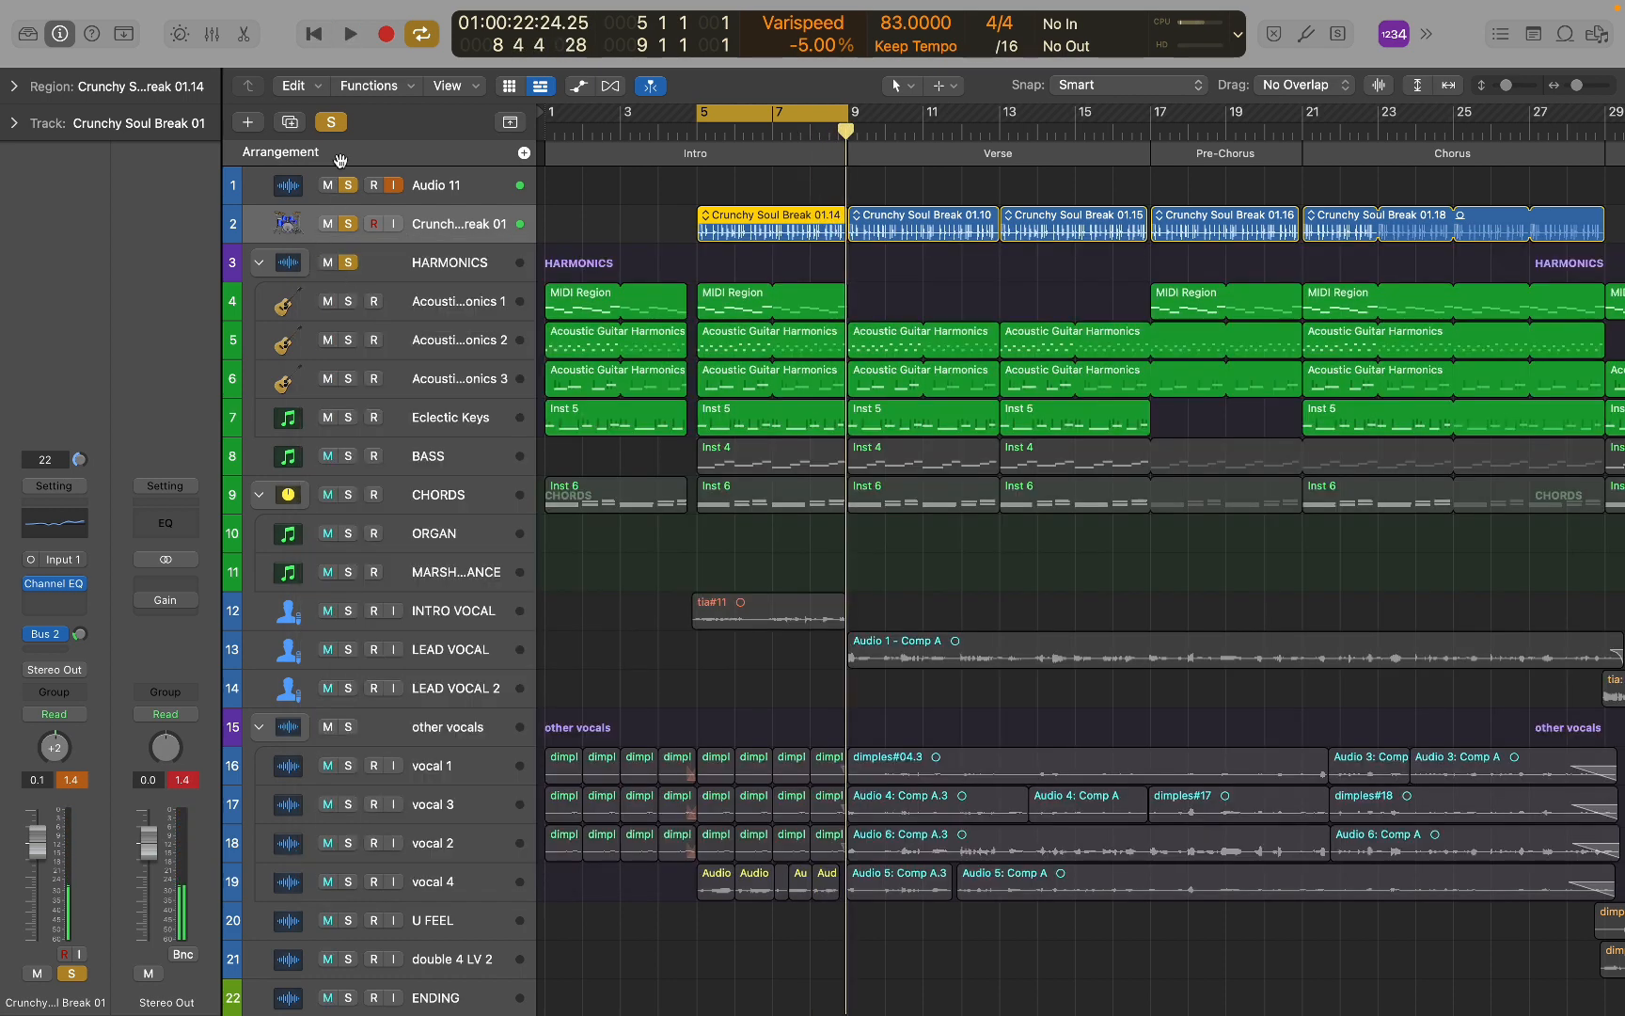
pyautogui.click(331, 122)
pyautogui.click(349, 264)
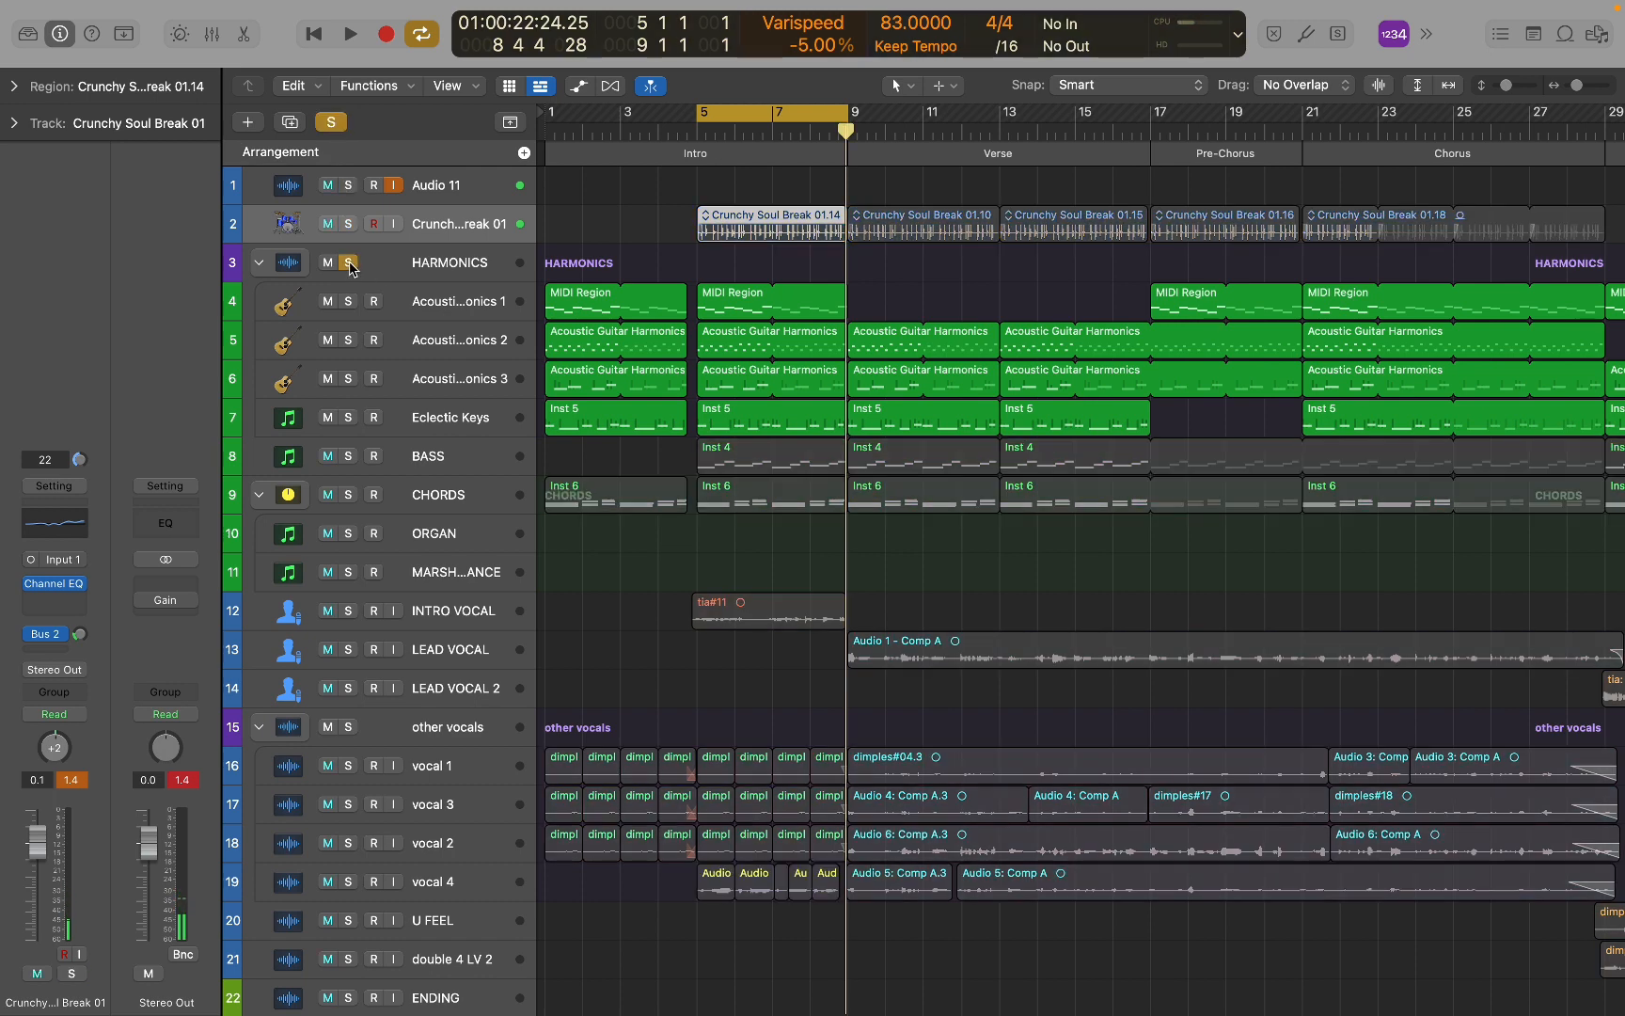
pyautogui.click(347, 185)
pyautogui.press('space')
pyautogui.click(431, 316)
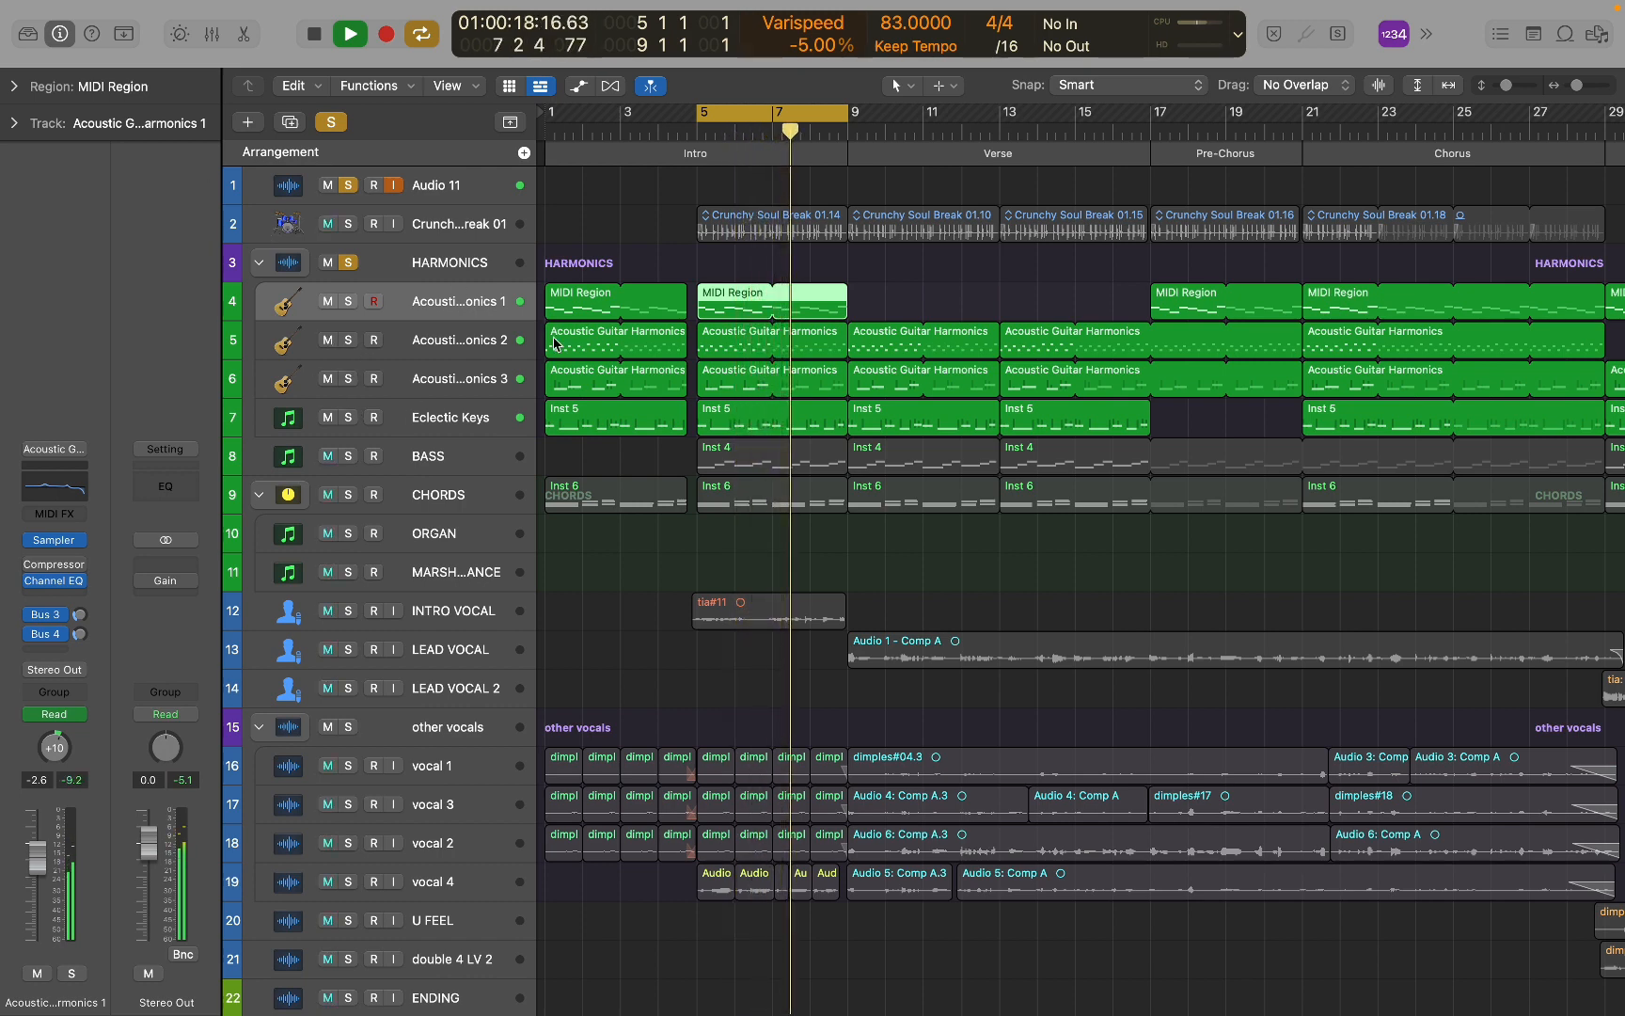
# Solo Eclectic Keys in place of the HARMONICS stack and show the liked presets in its Analog Lab V instrument.
pyautogui.click(442, 418)
pyautogui.click(350, 418)
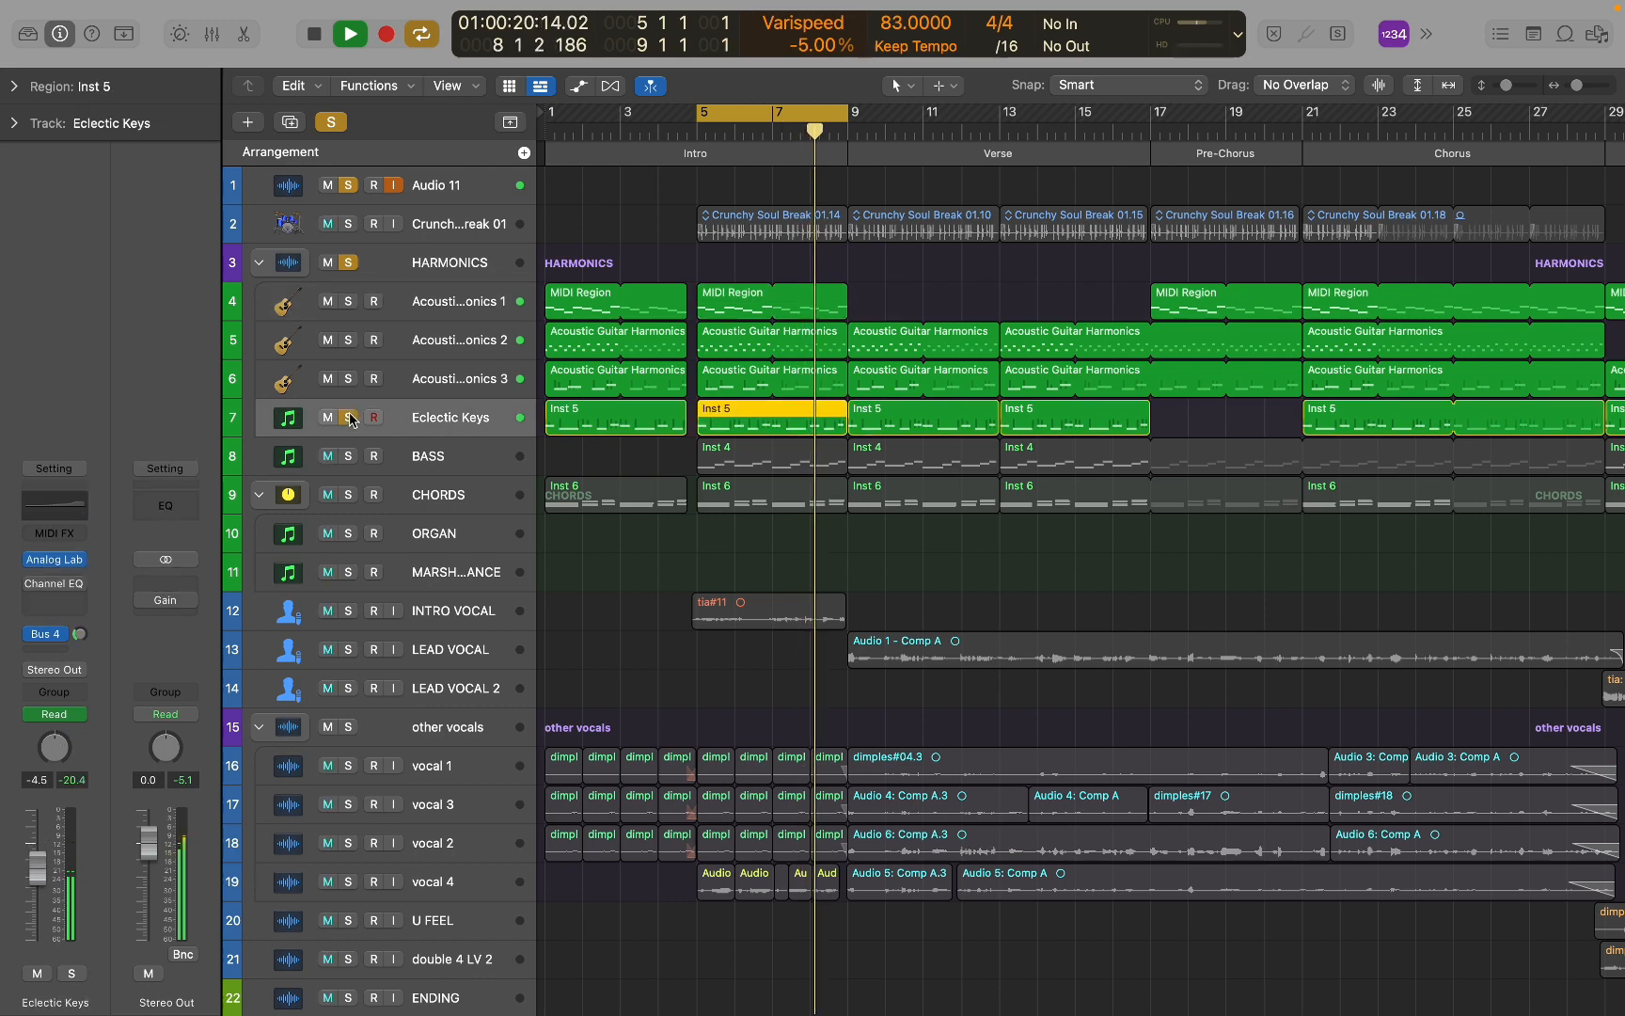
pyautogui.click(349, 264)
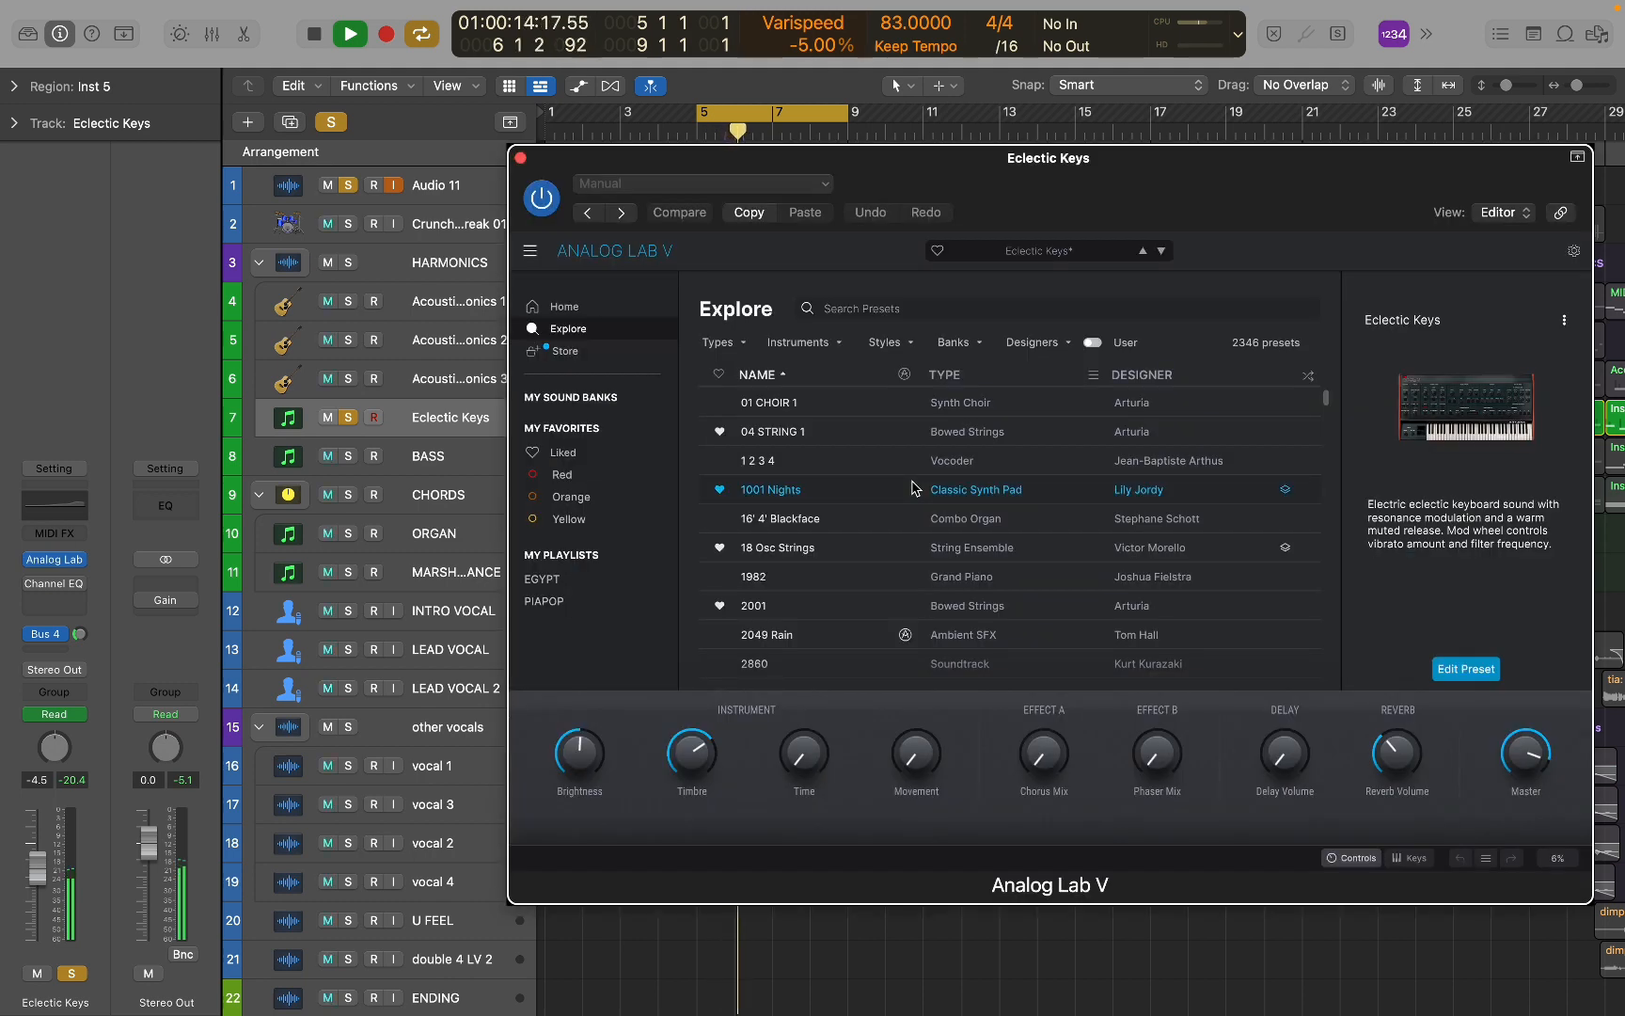
pyautogui.click(628, 456)
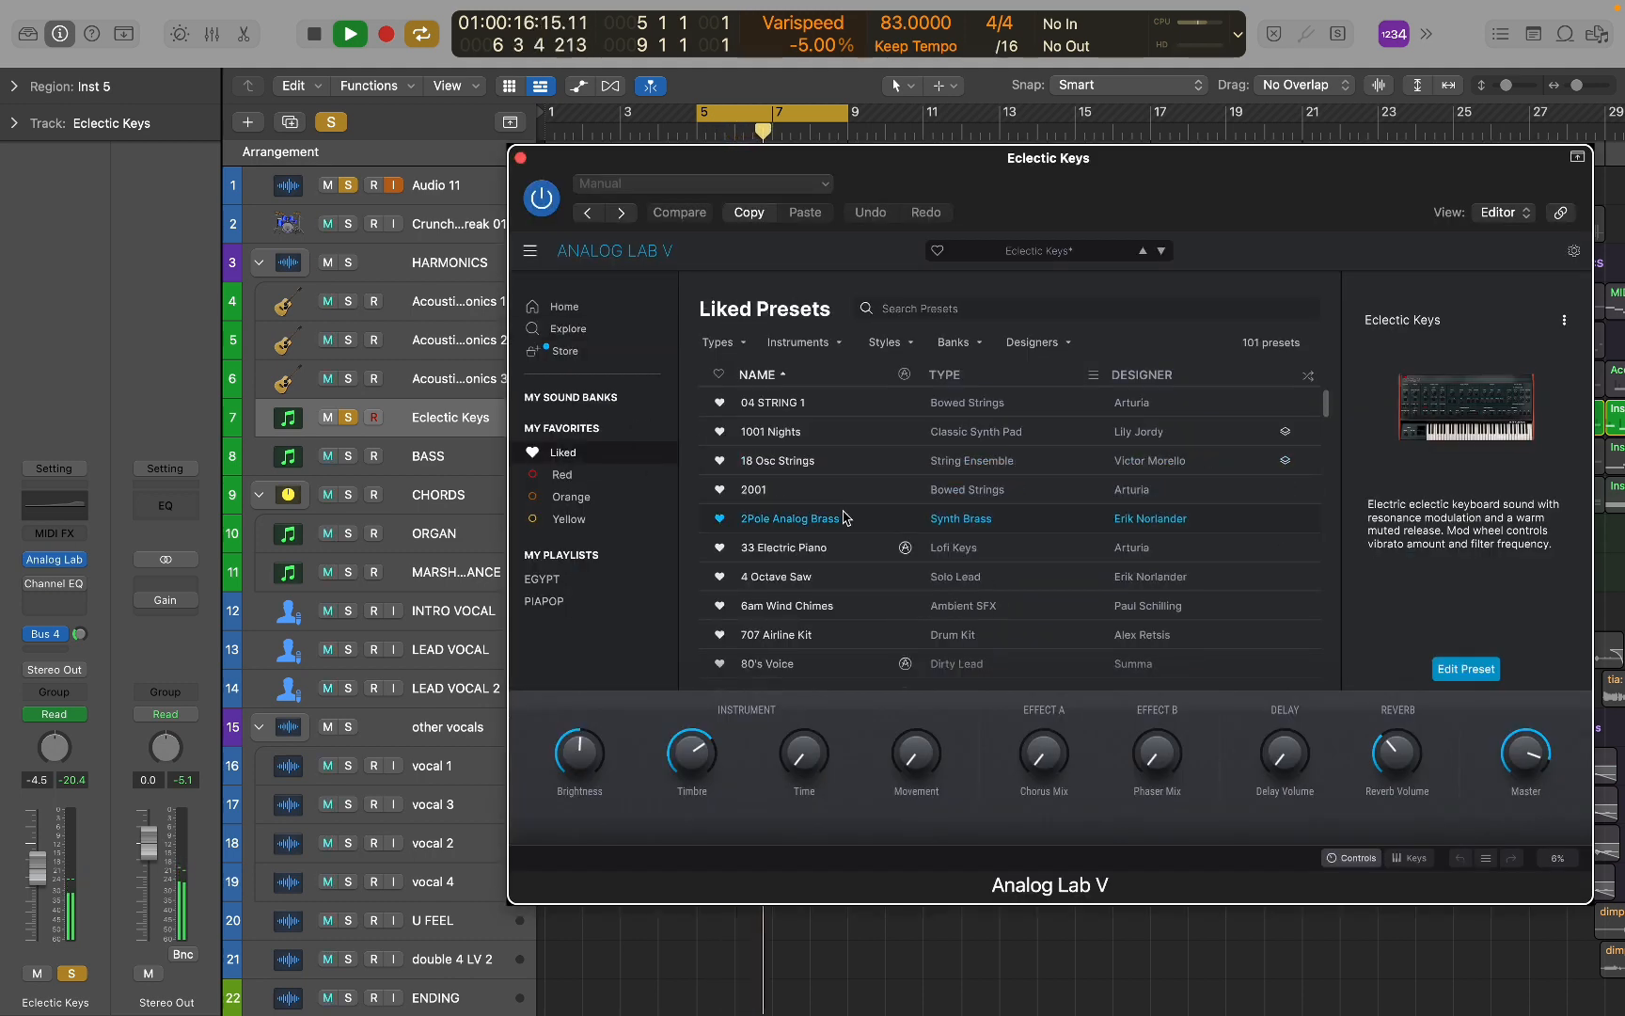
# Browse through the liked presets in the Eclectic Keys track's Analog Lab V instrument and close its window.
pyautogui.scroll(-5, 842, 516)
pyautogui.scroll(-15, 843, 516)
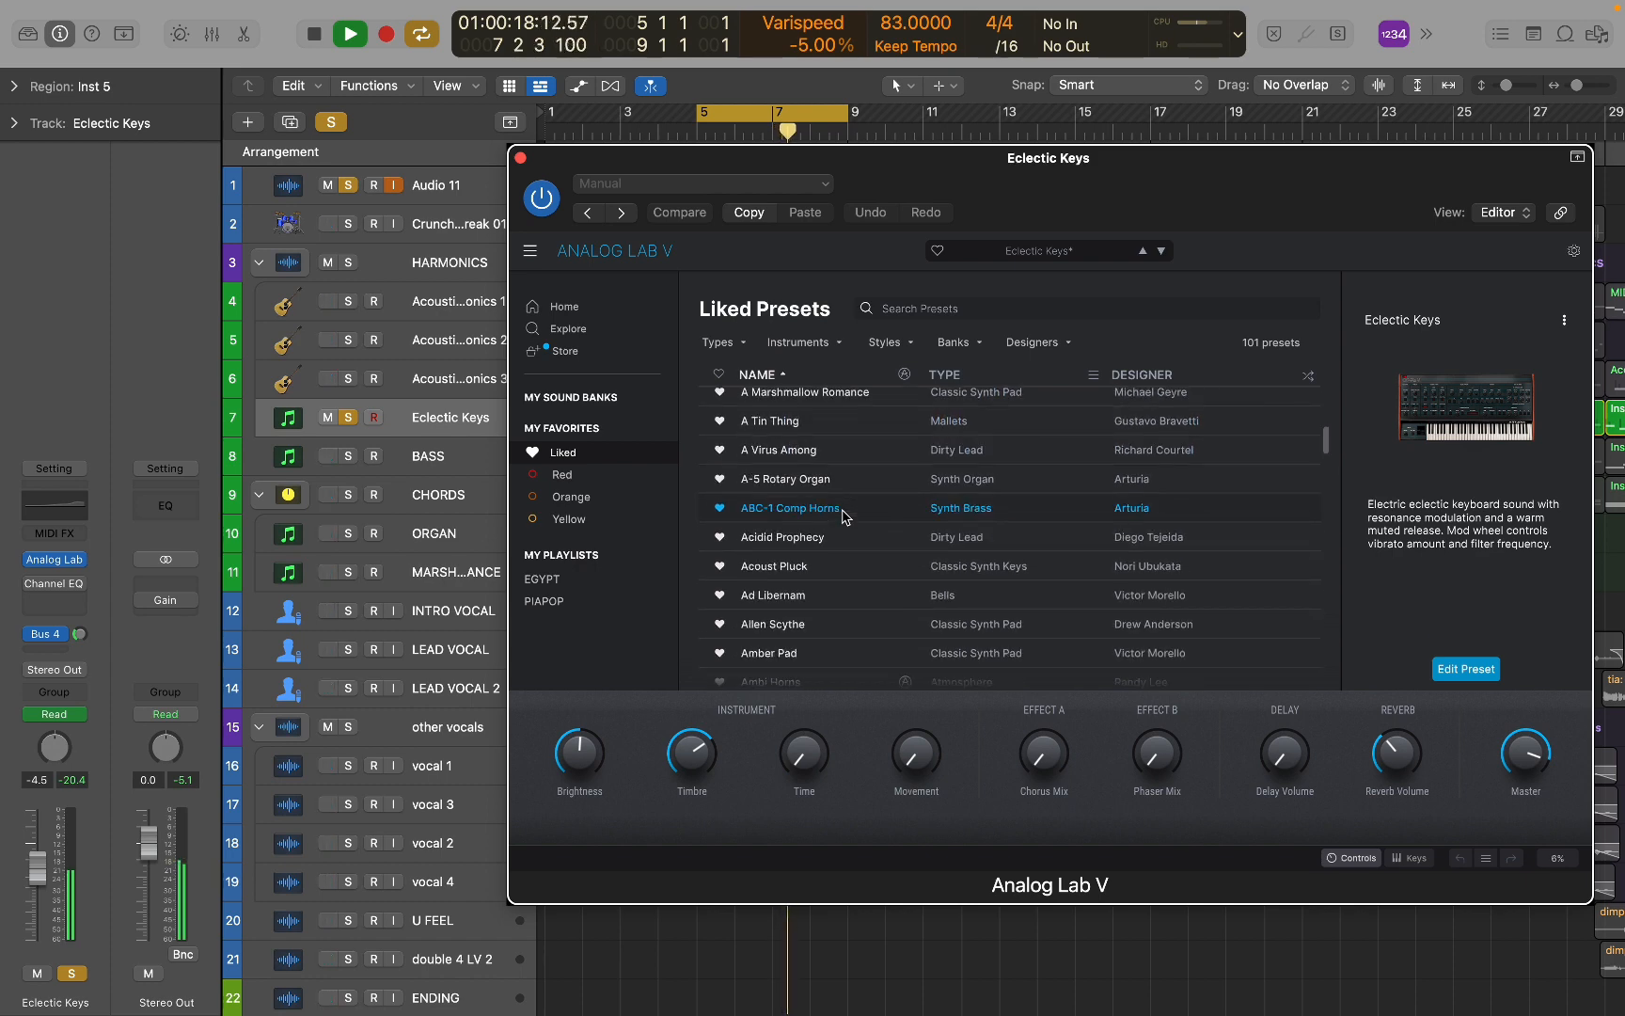
pyautogui.scroll(-20, 843, 516)
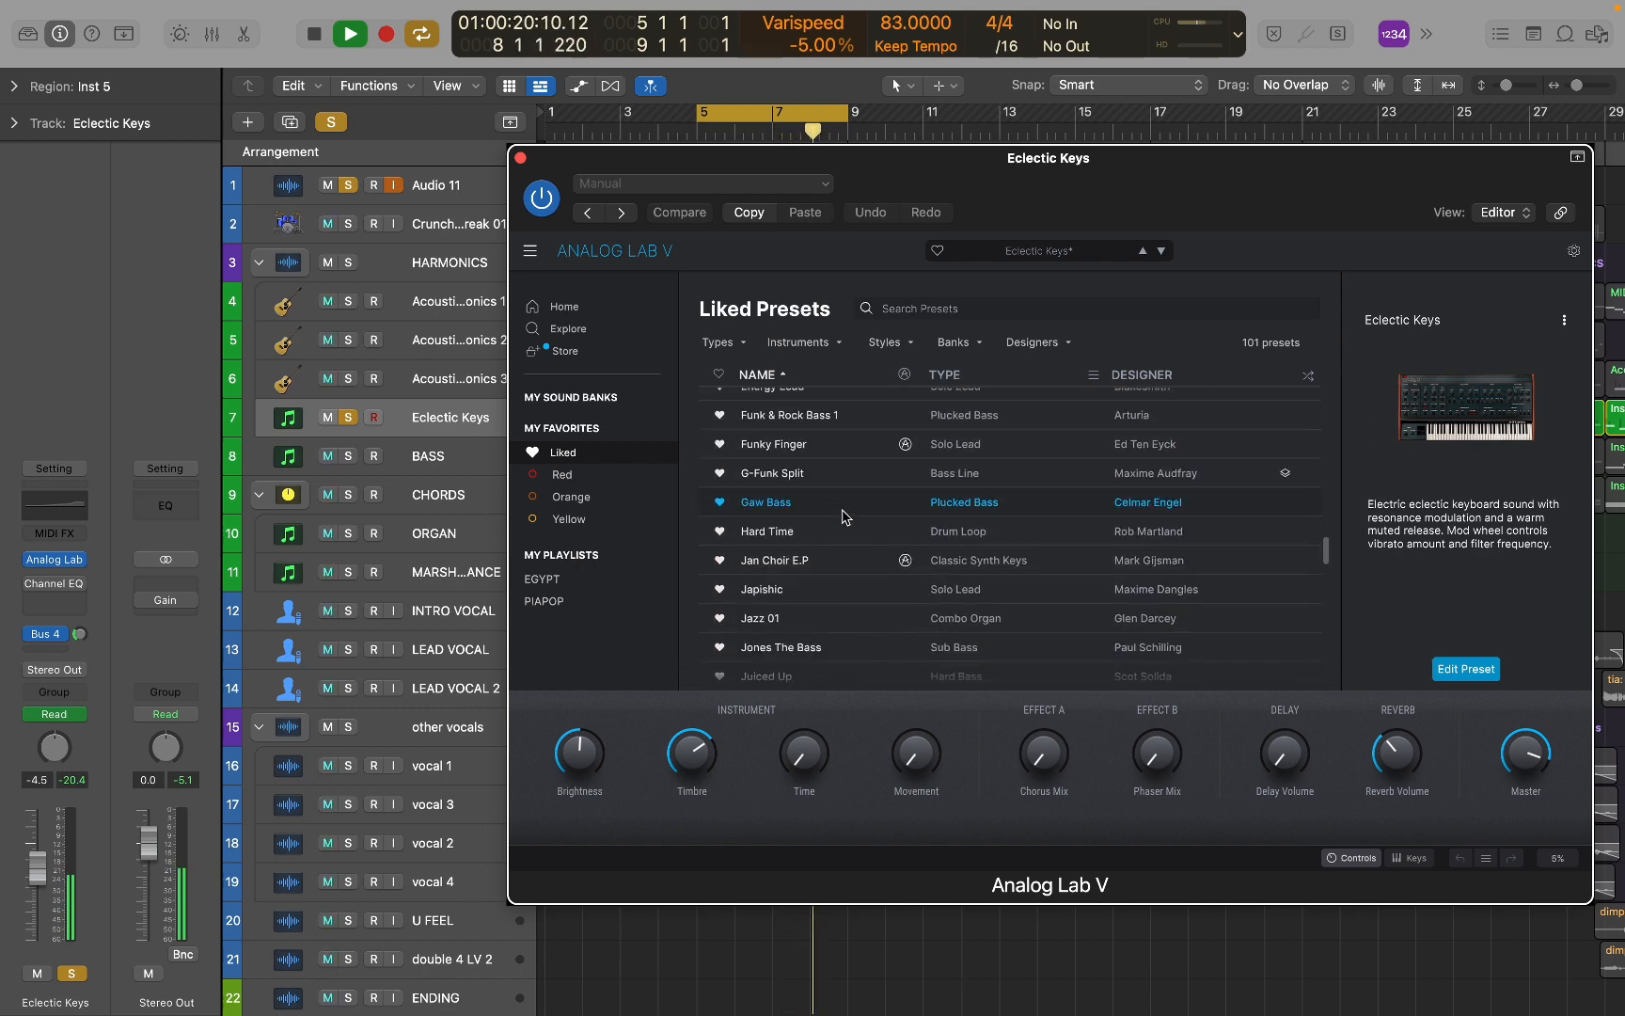
pyautogui.click(520, 158)
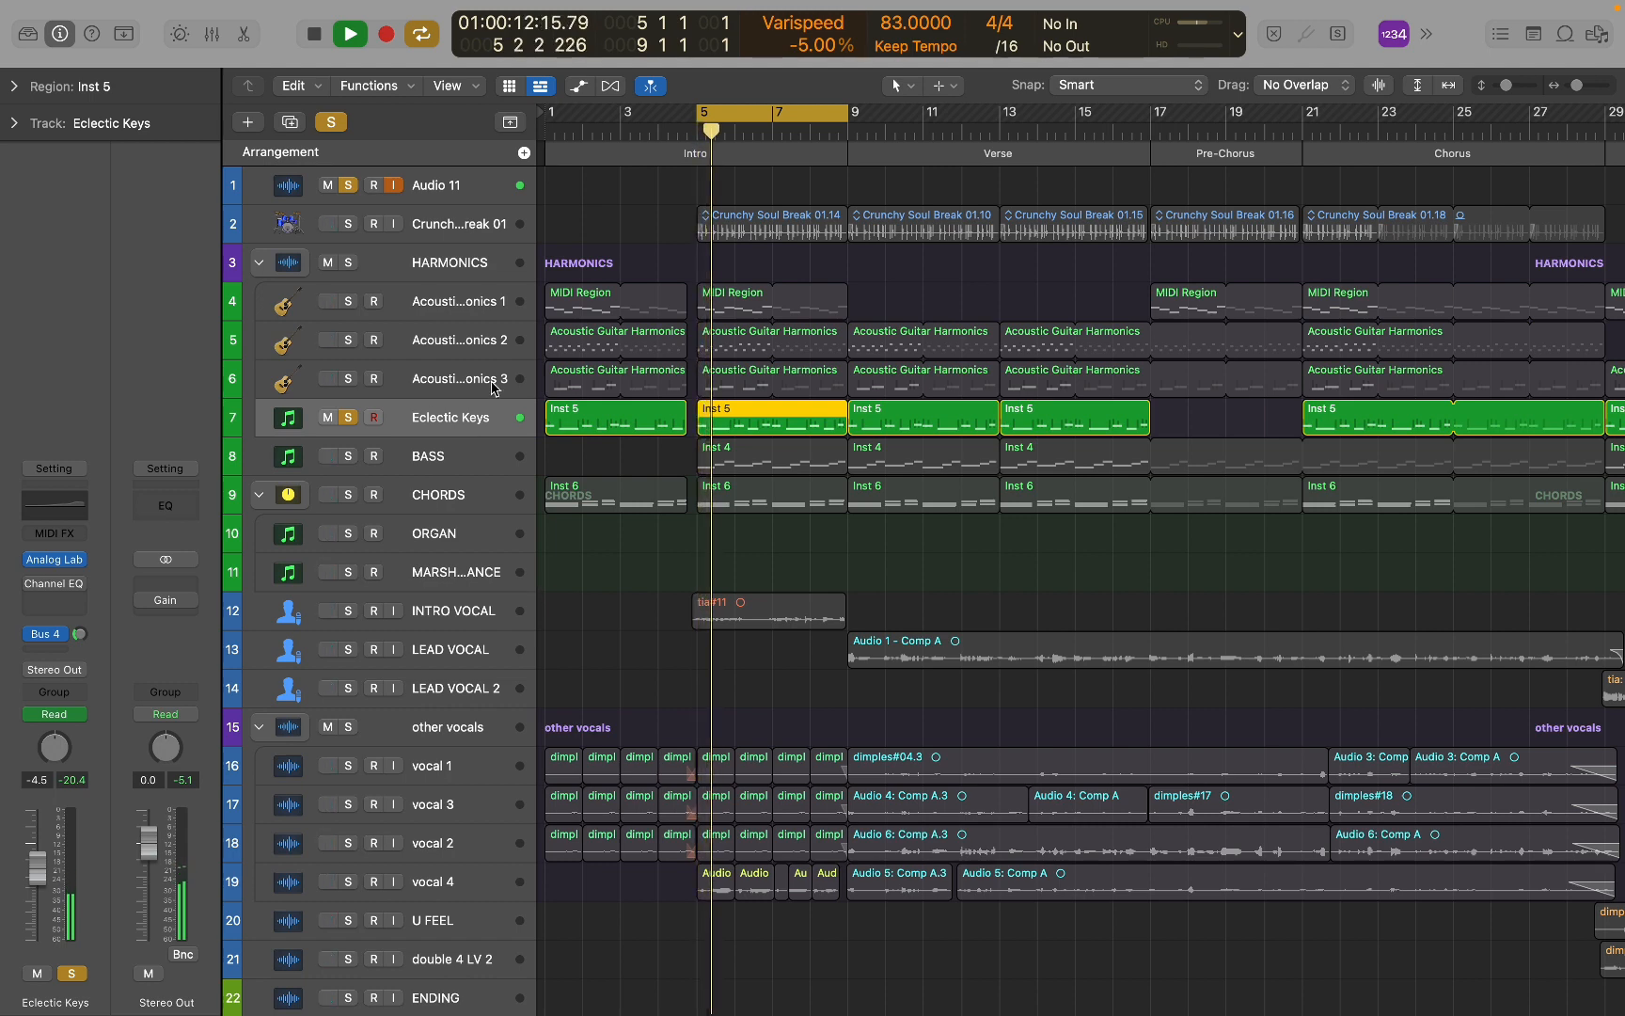
# Solo only BASS and Audio 11, show the BASS track's Analog Lab V instrument and play the cycle.
pyautogui.press('space')
pyautogui.click(331, 122)
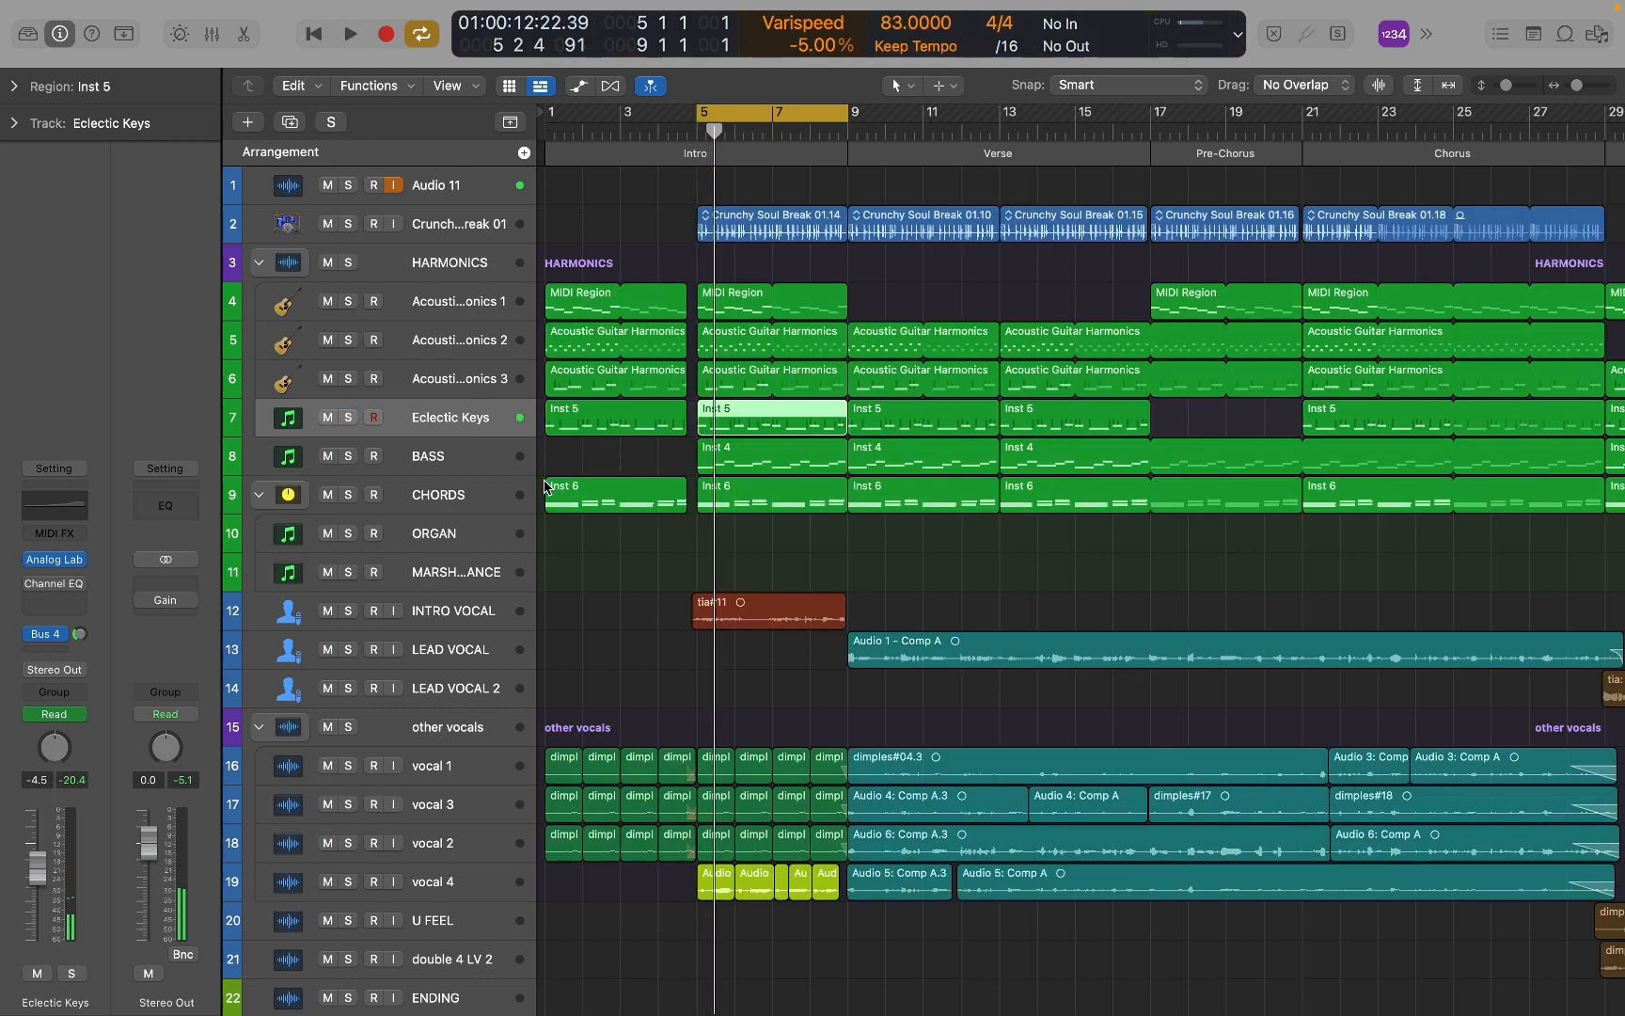
pyautogui.click(461, 446)
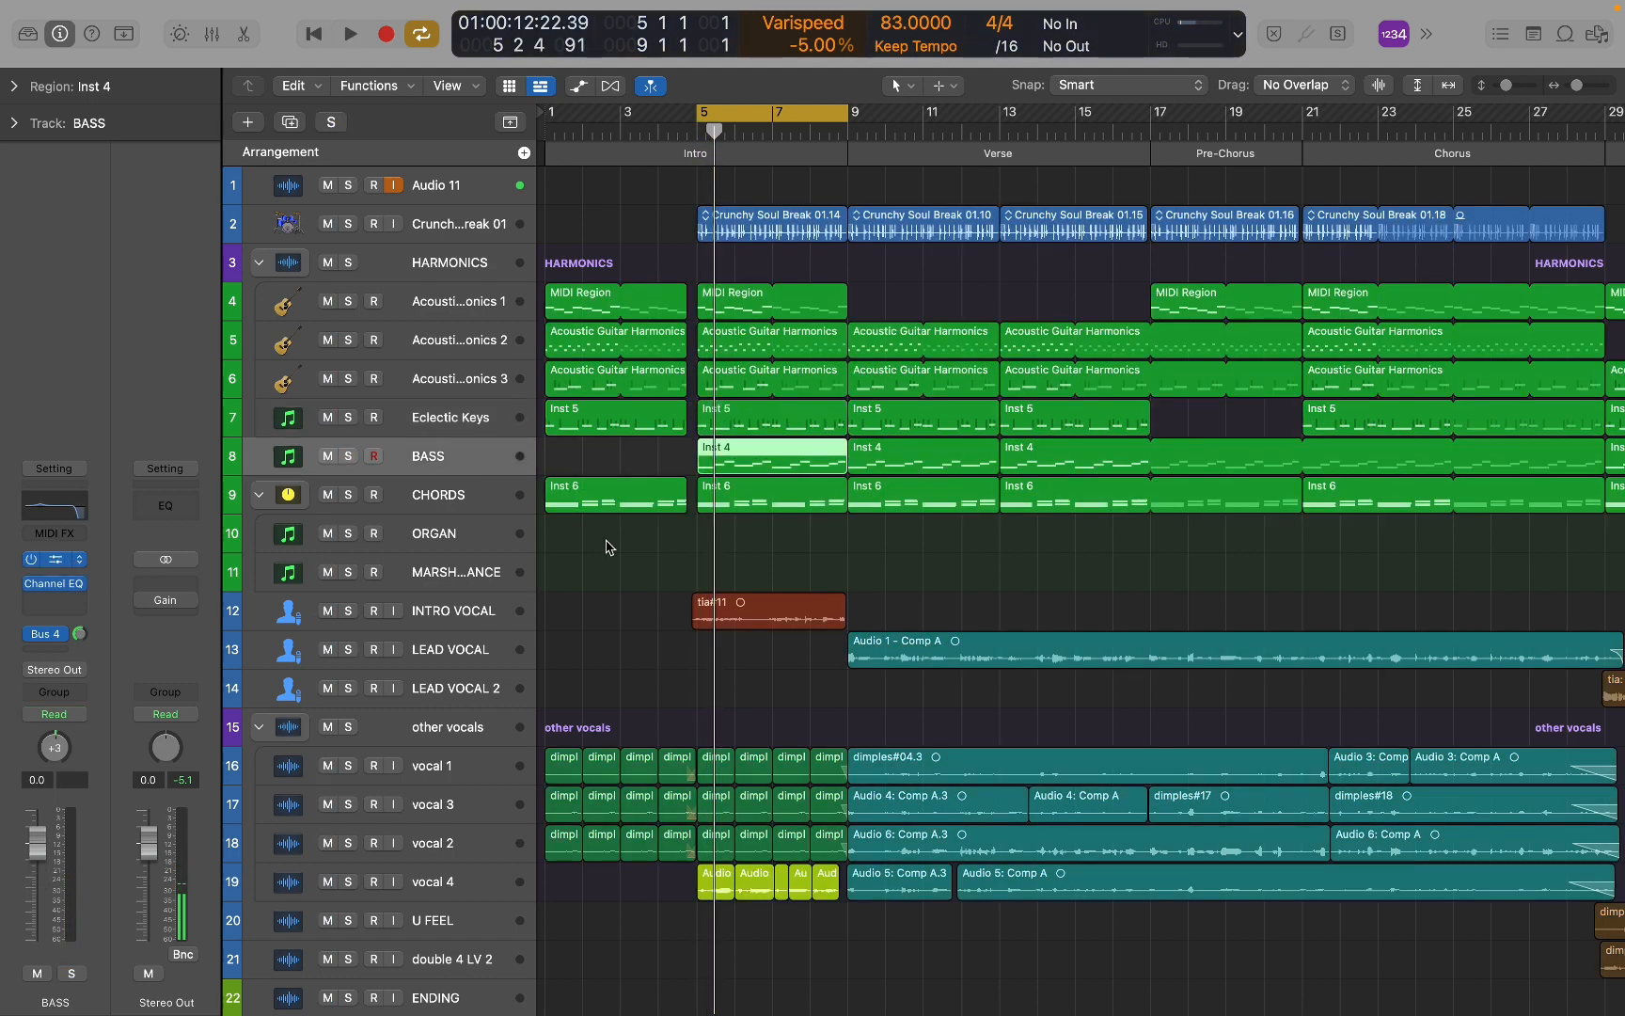
pyautogui.press('v')
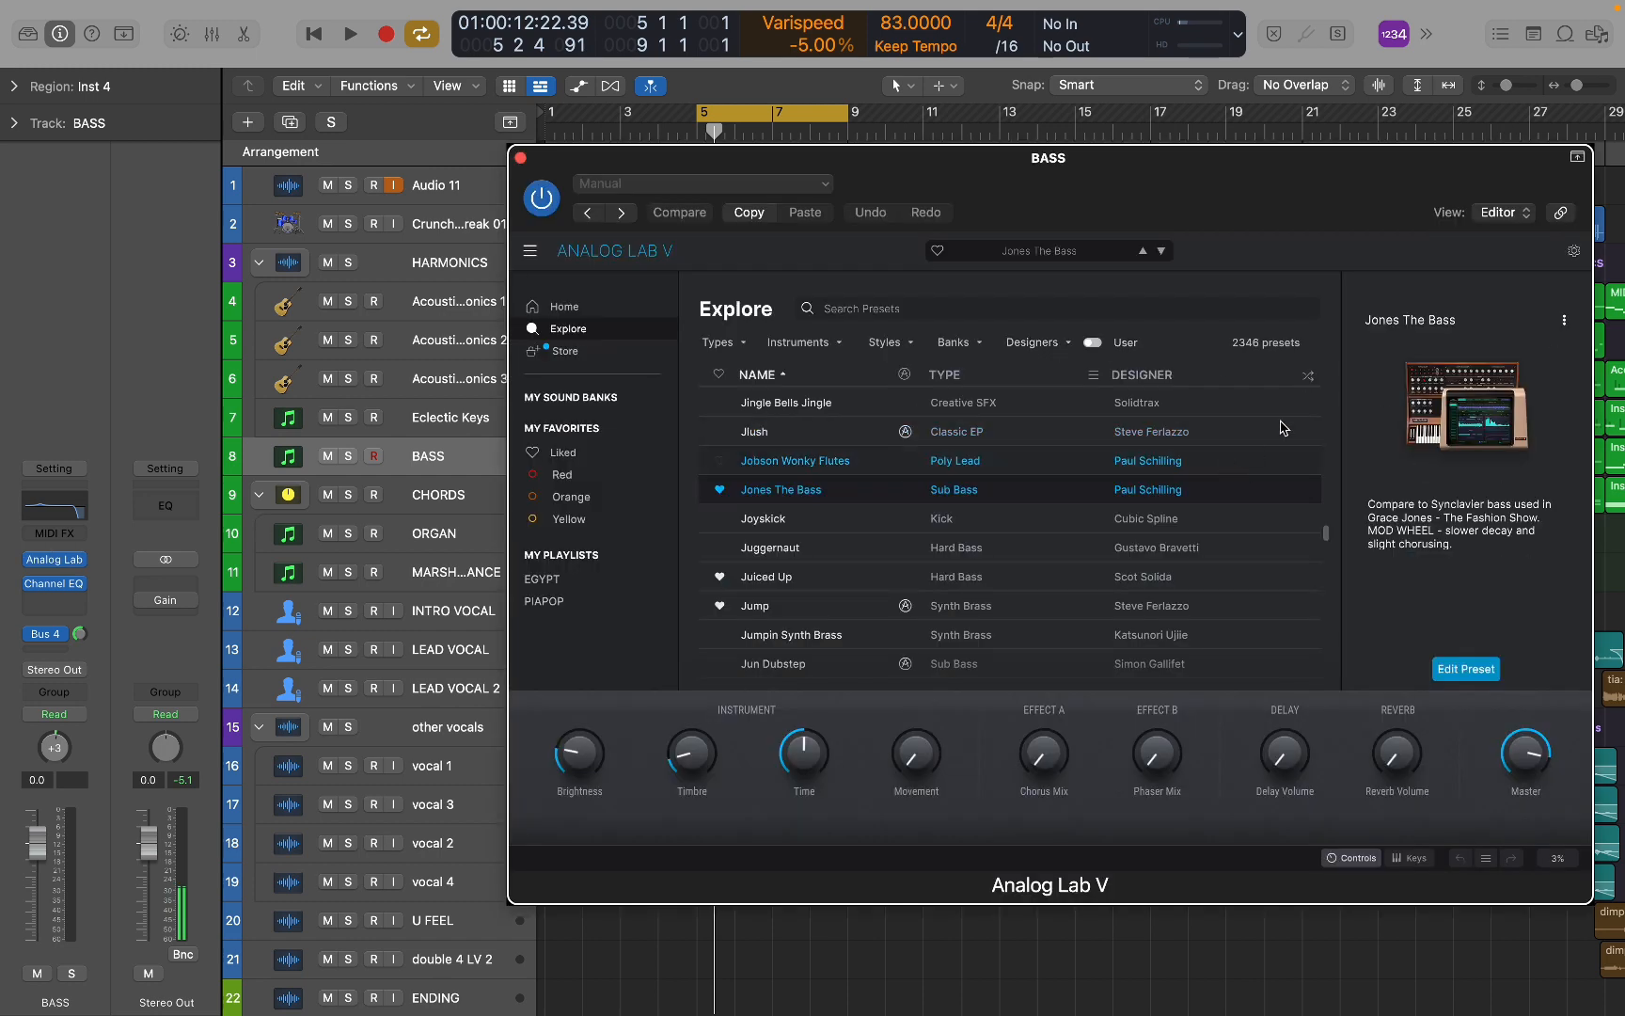
pyautogui.click(348, 186)
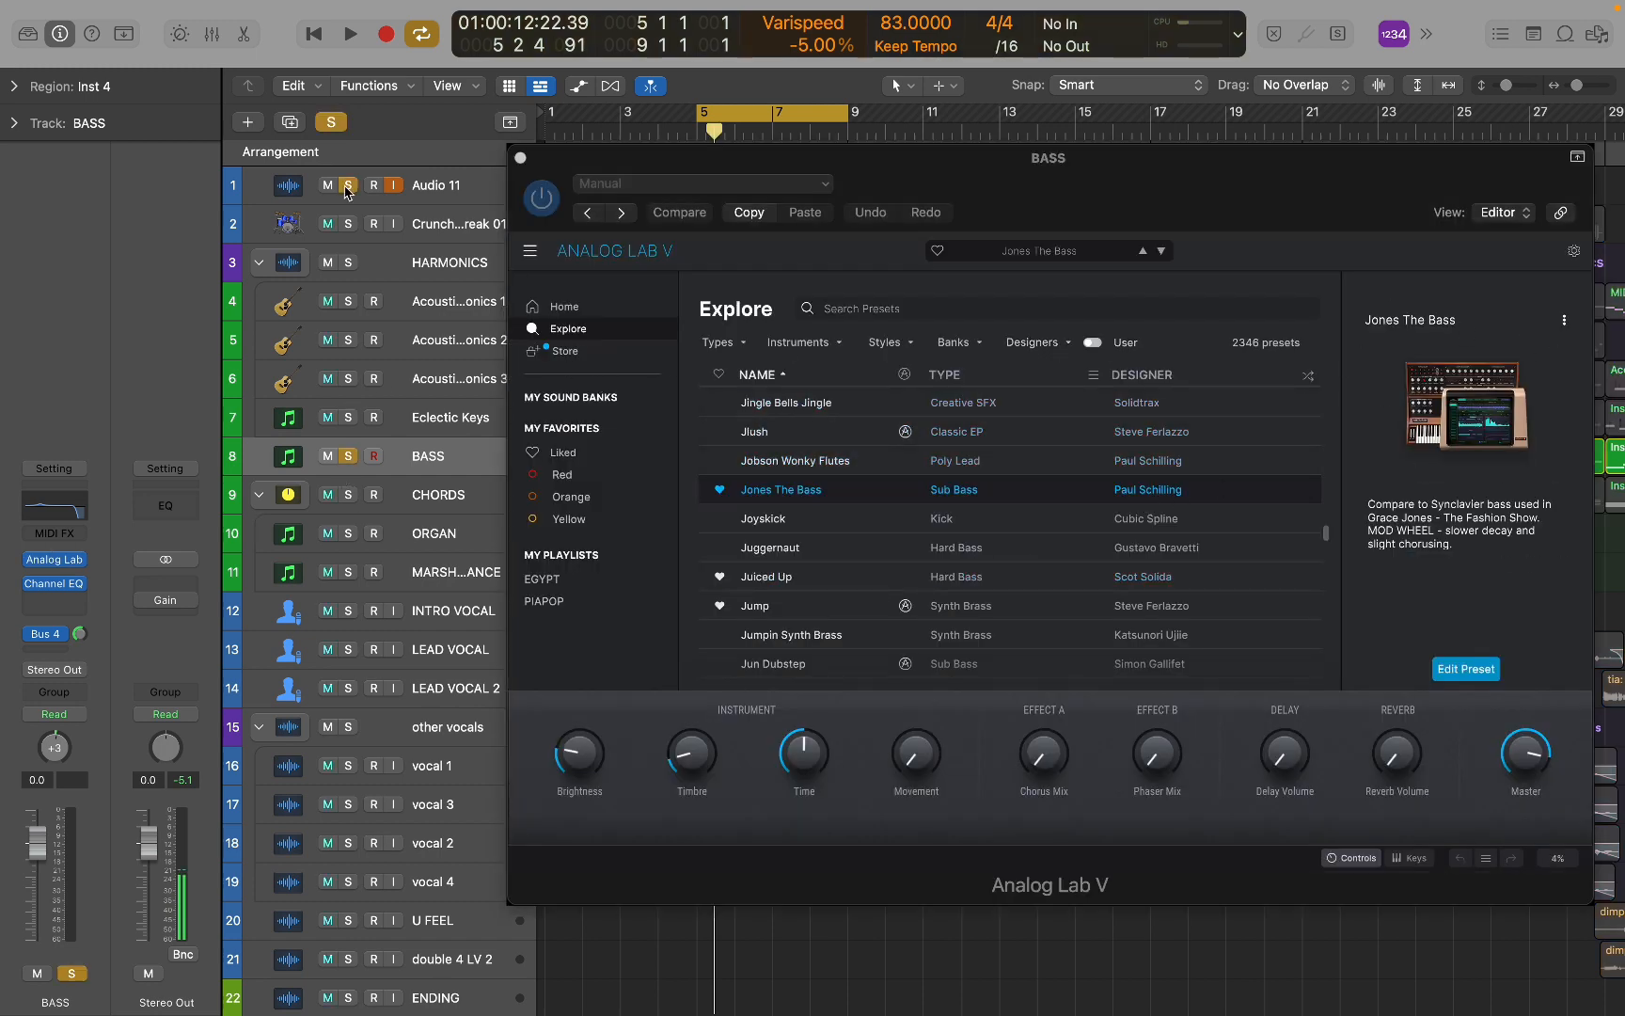
pyautogui.press('space')
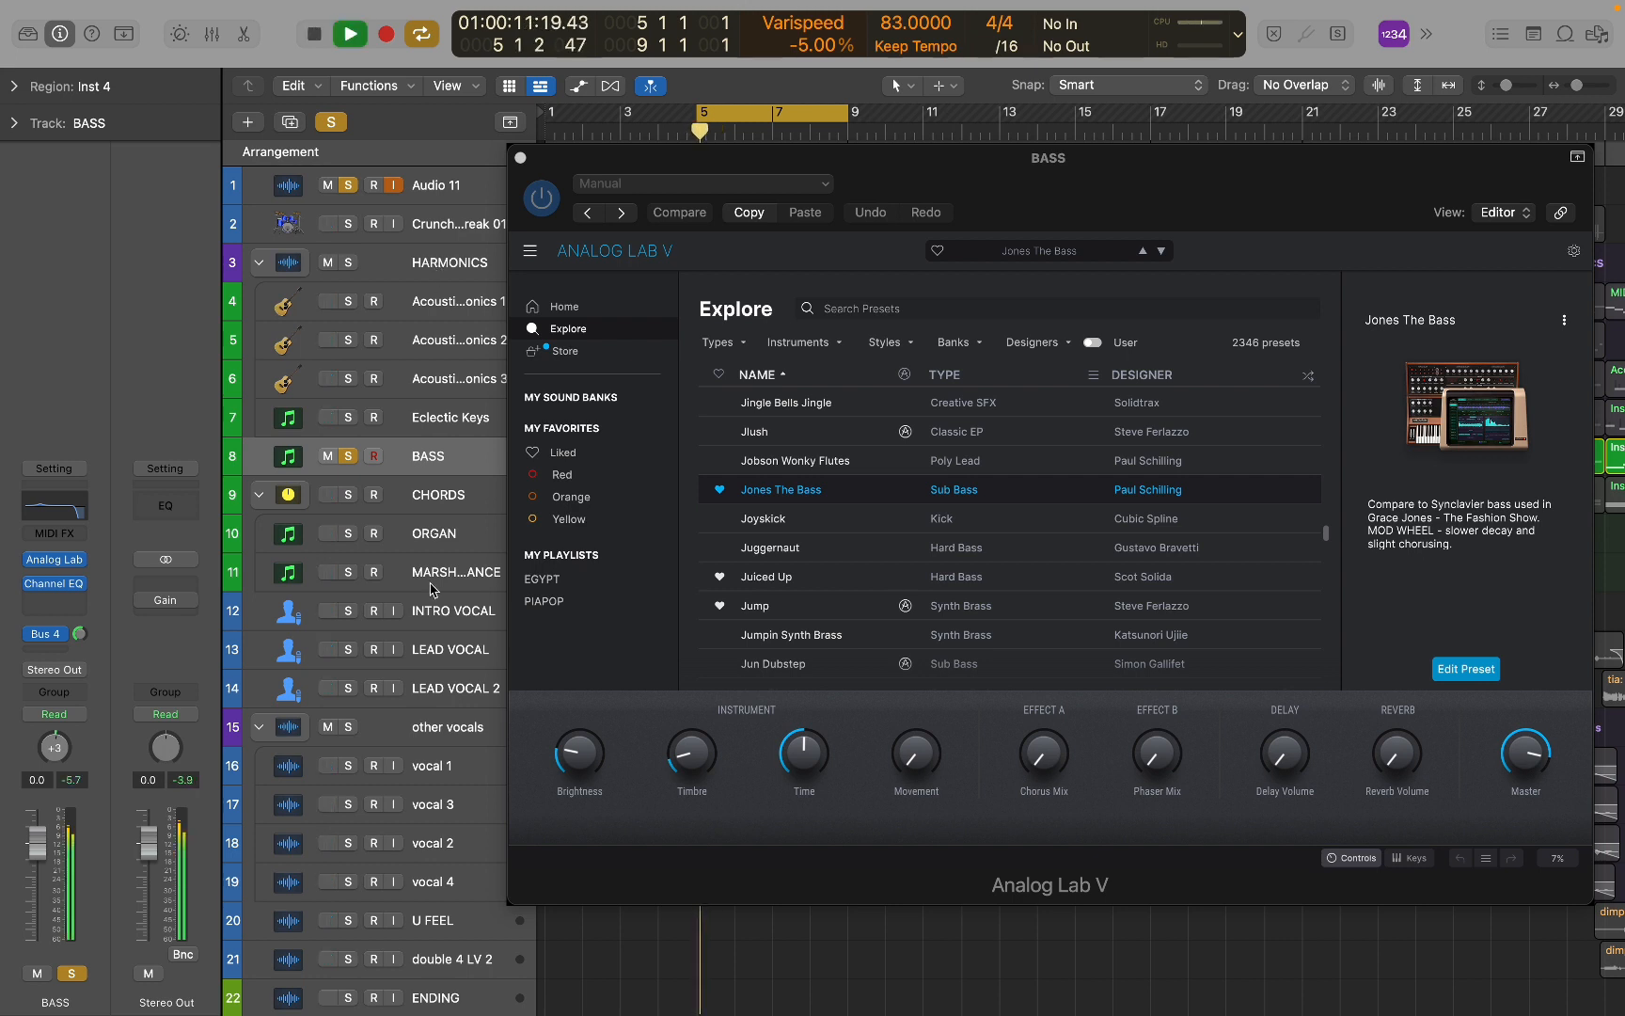
# Add the CHORDS stack to the solo and inspect the Analog Lab V preset of its ORGAN track, closing the instrument windows.
pyautogui.click(402, 491)
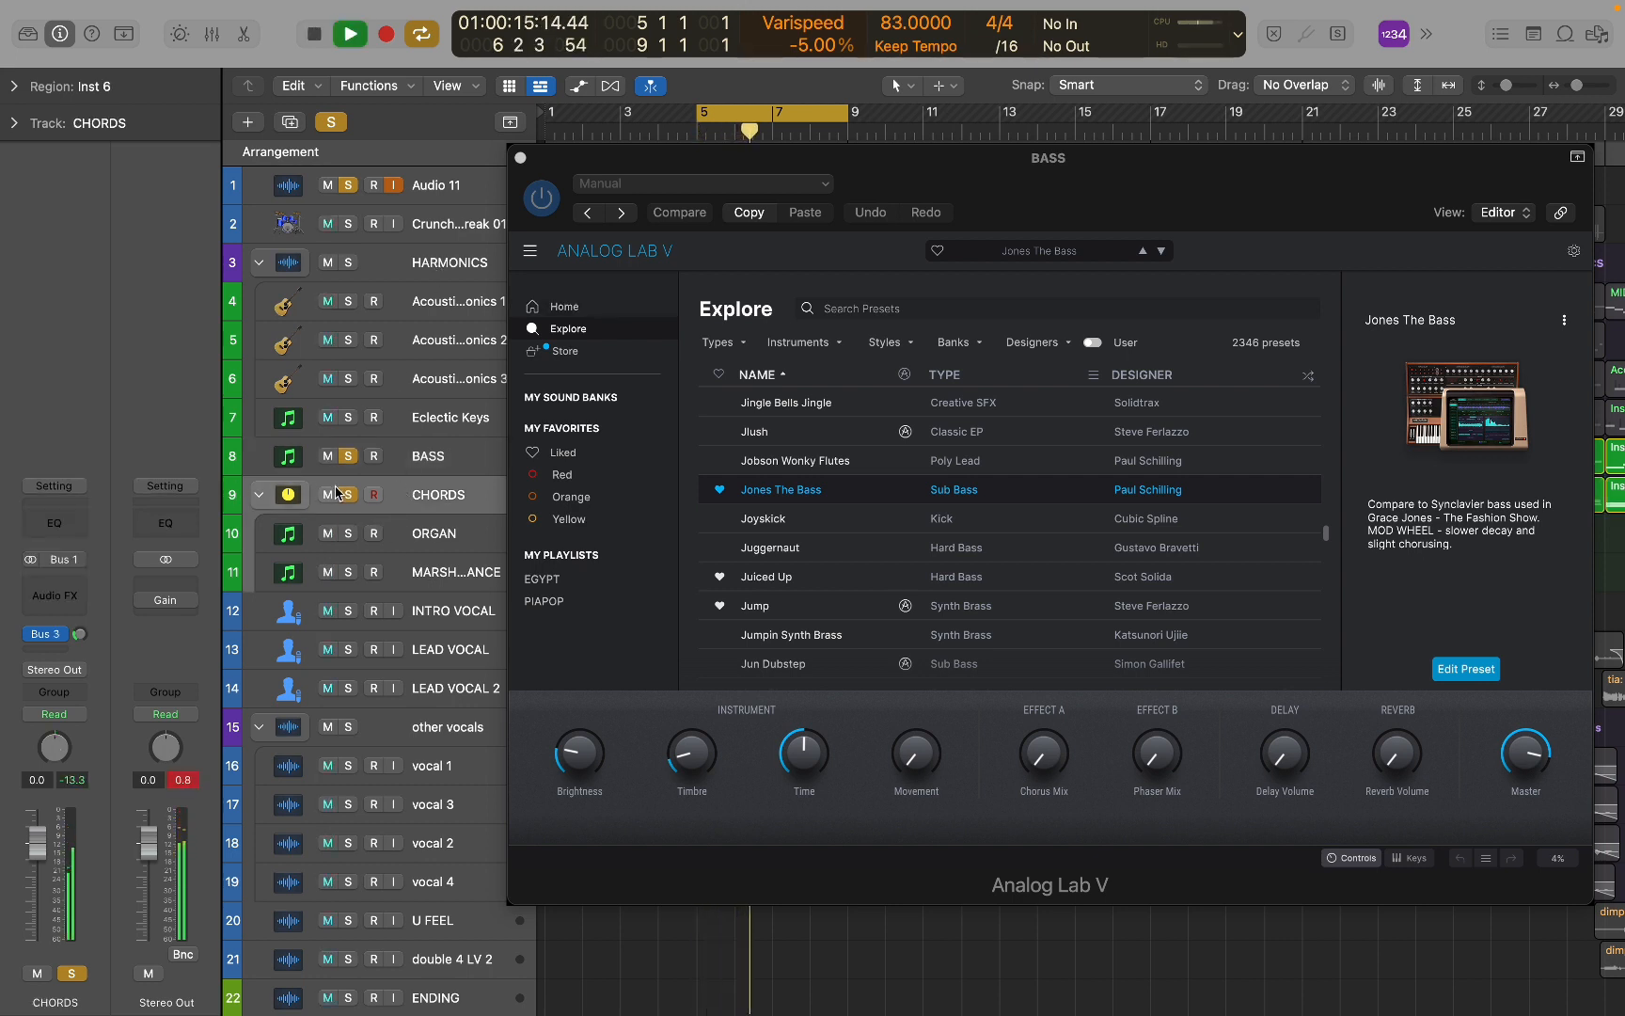
pyautogui.click(521, 158)
pyautogui.click(488, 541)
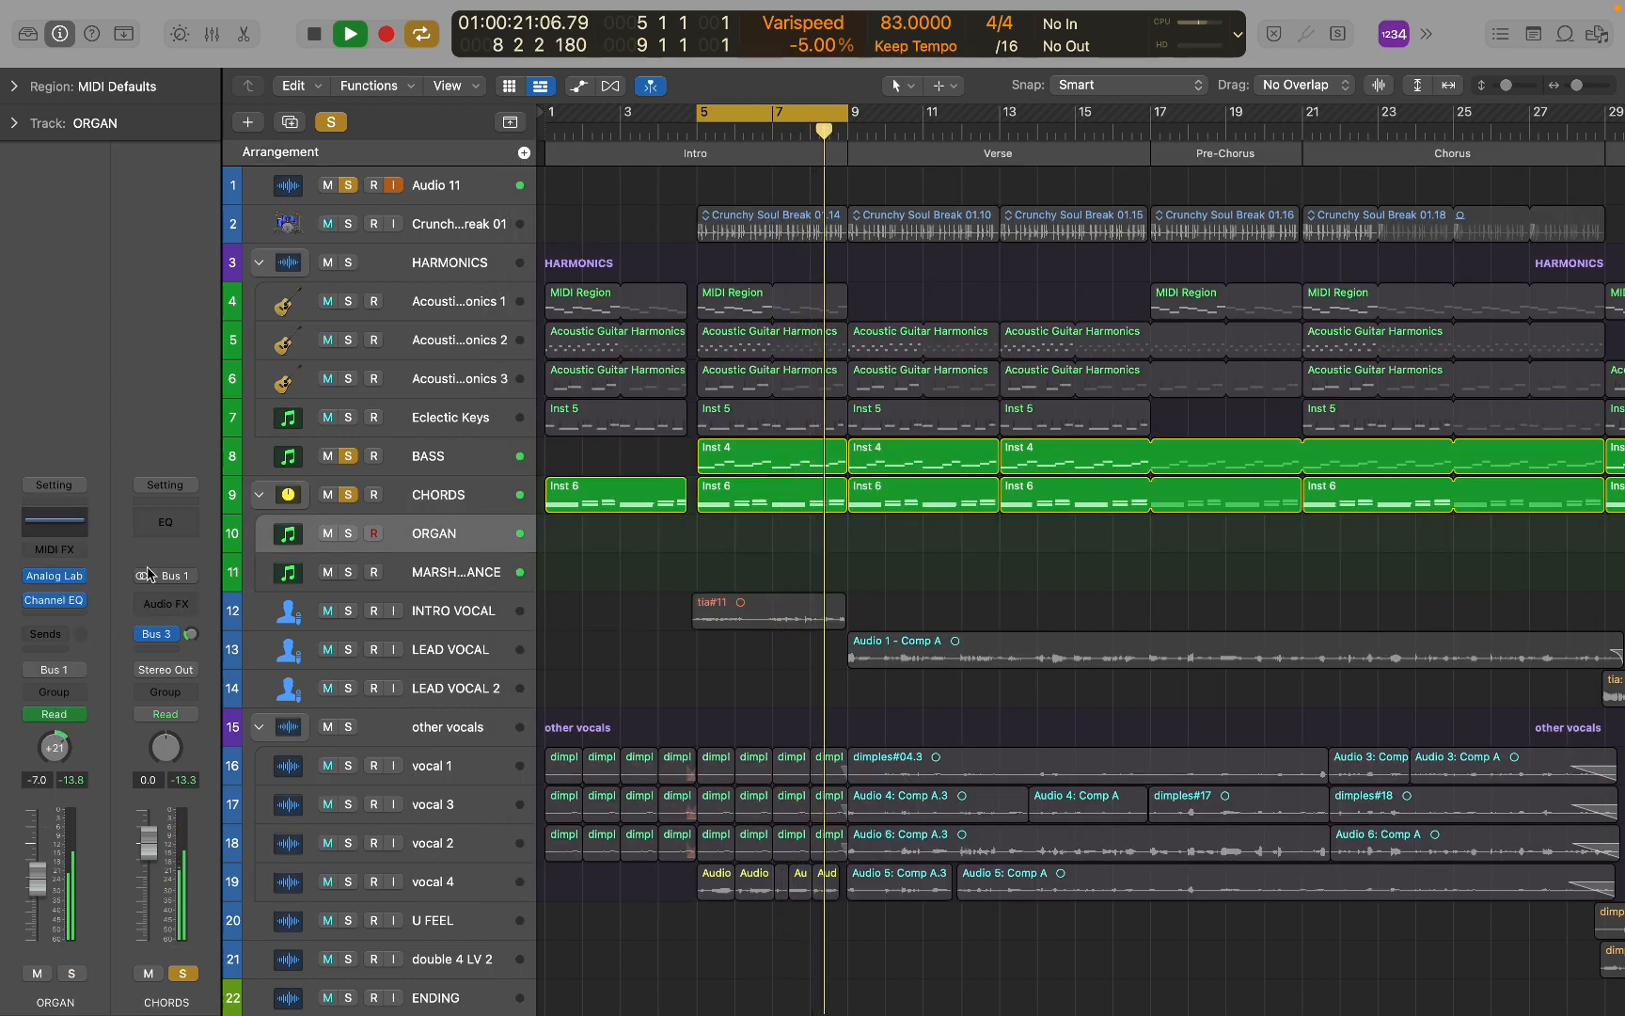
pyautogui.click(53, 575)
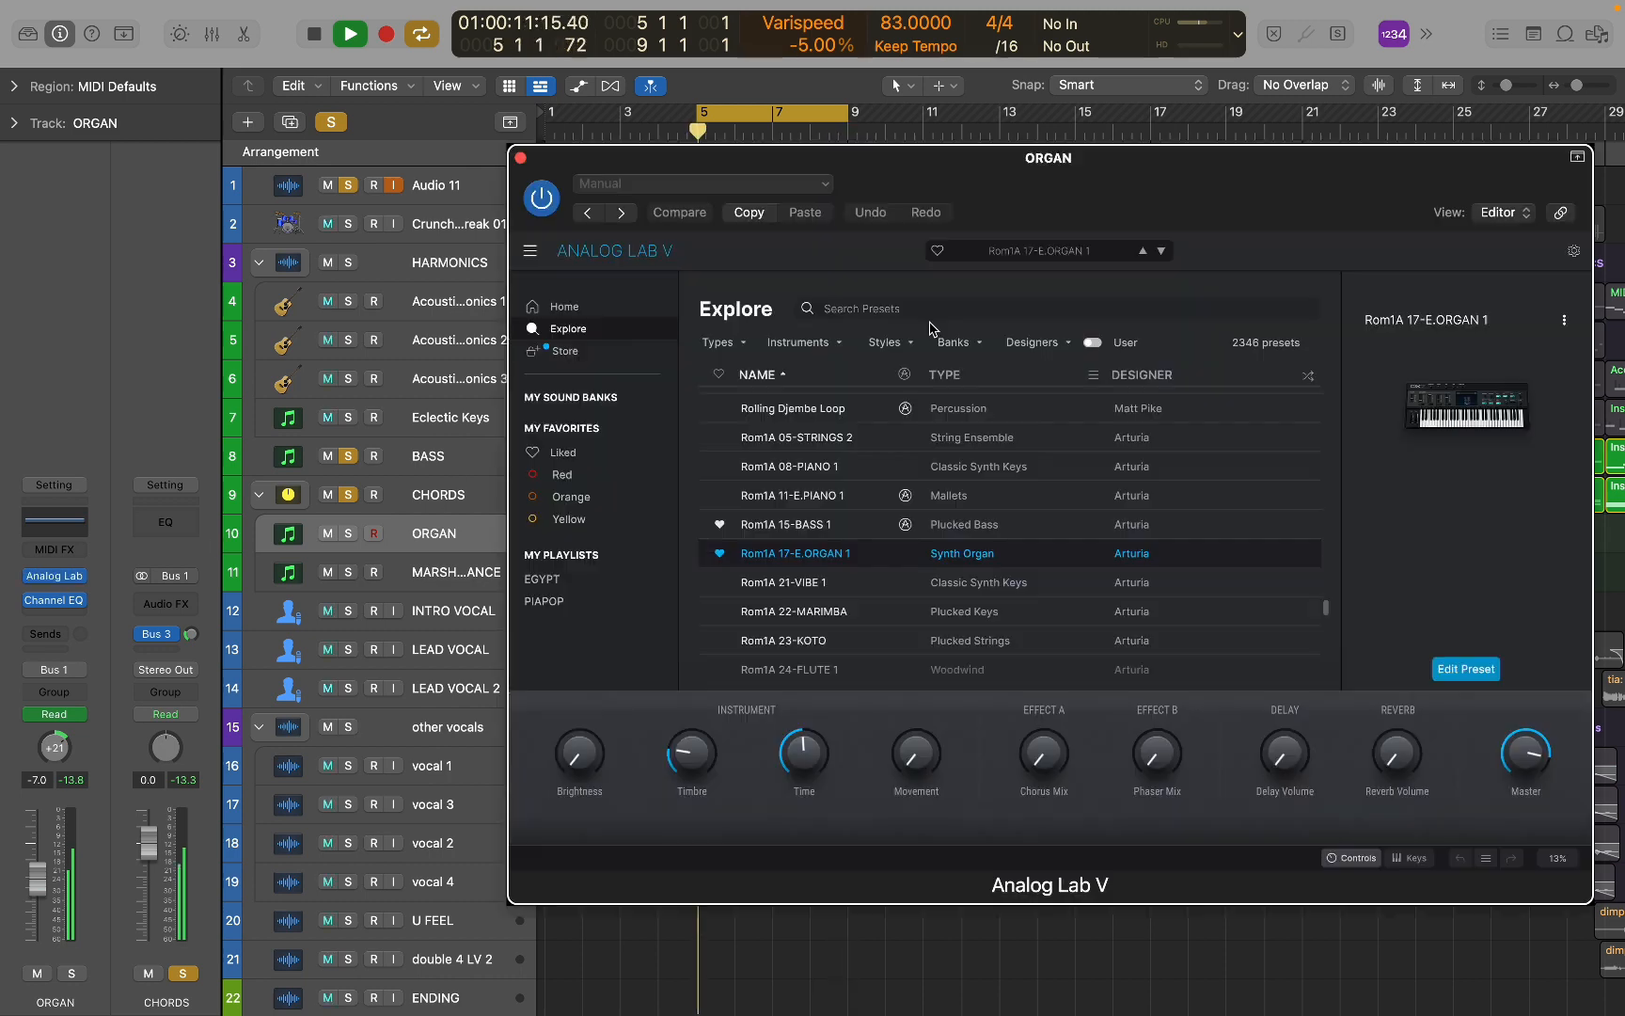
pyautogui.click(521, 158)
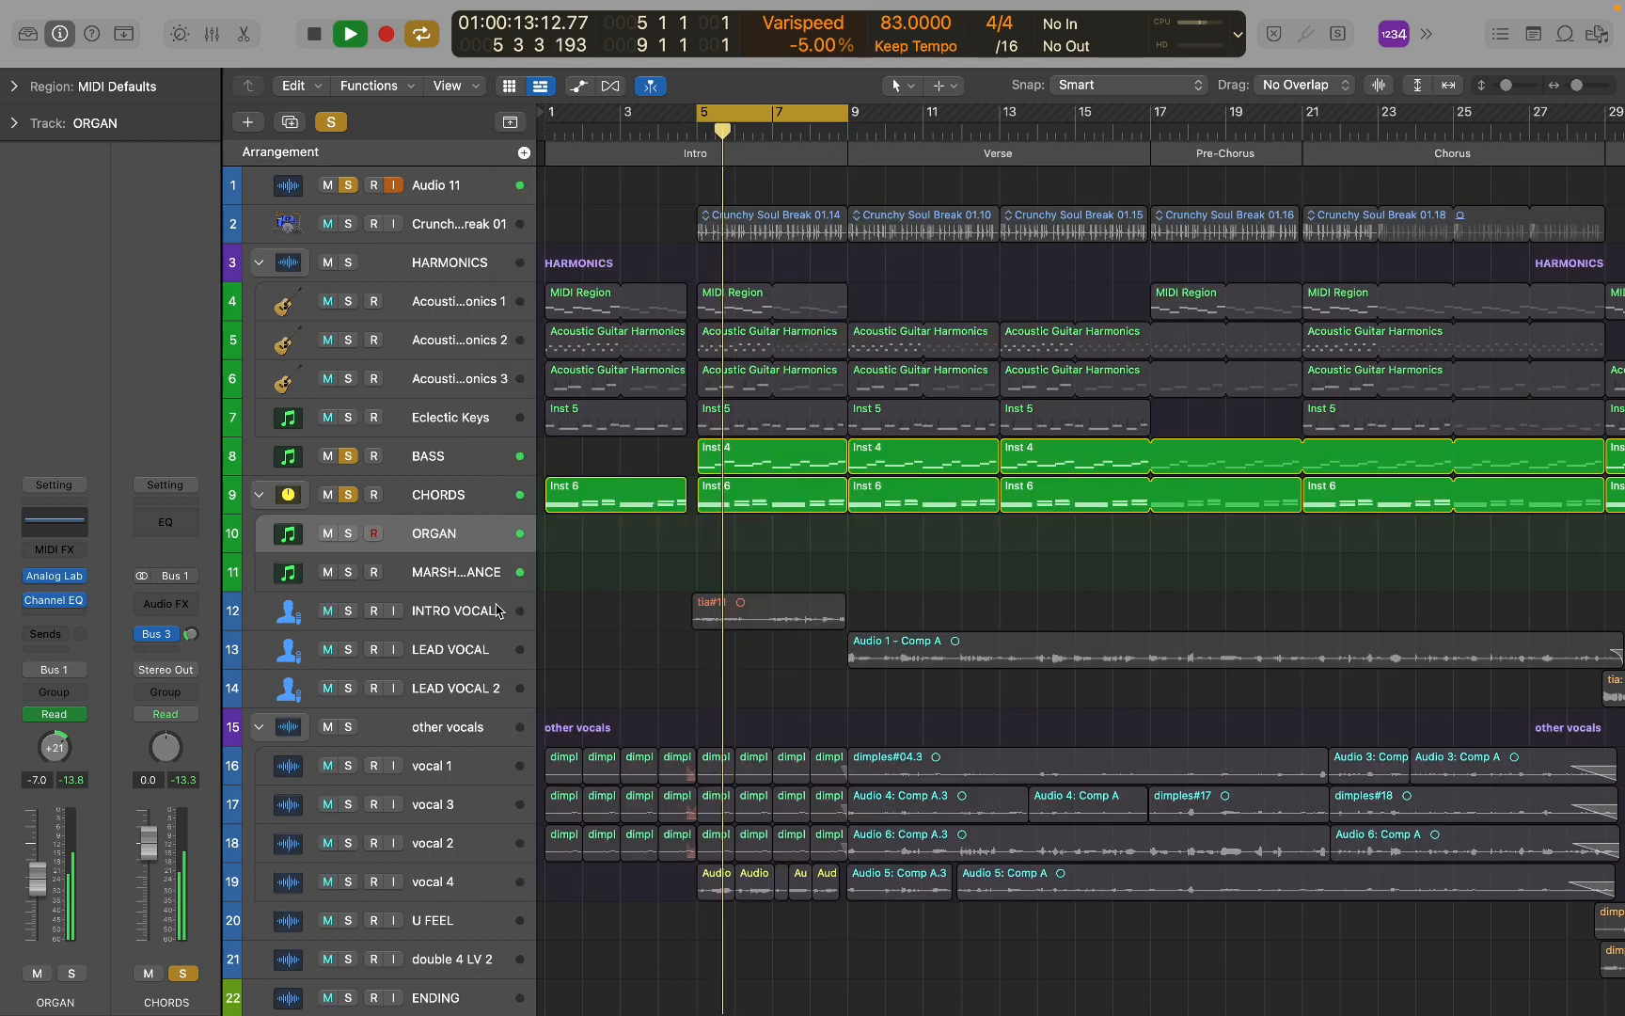
# Inspect the Analog Lab V preset of the MARSHMALLOW ROMANCE track and close the instrument.
pyautogui.click(487, 579)
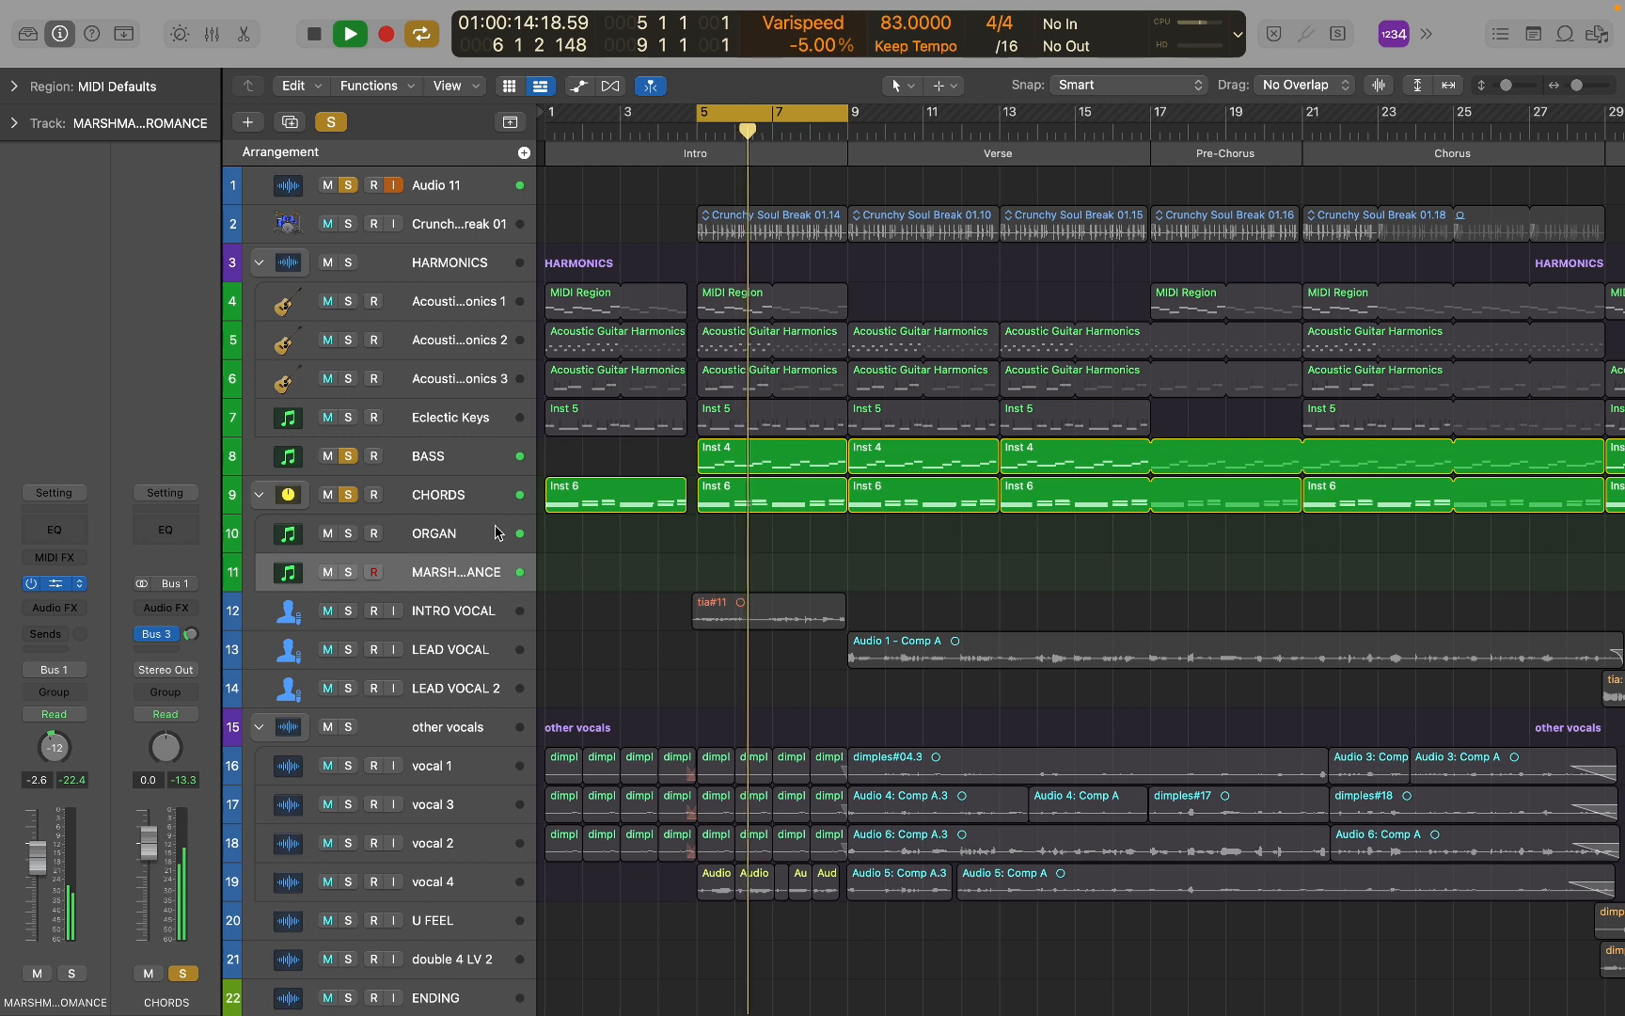
pyautogui.click(54, 583)
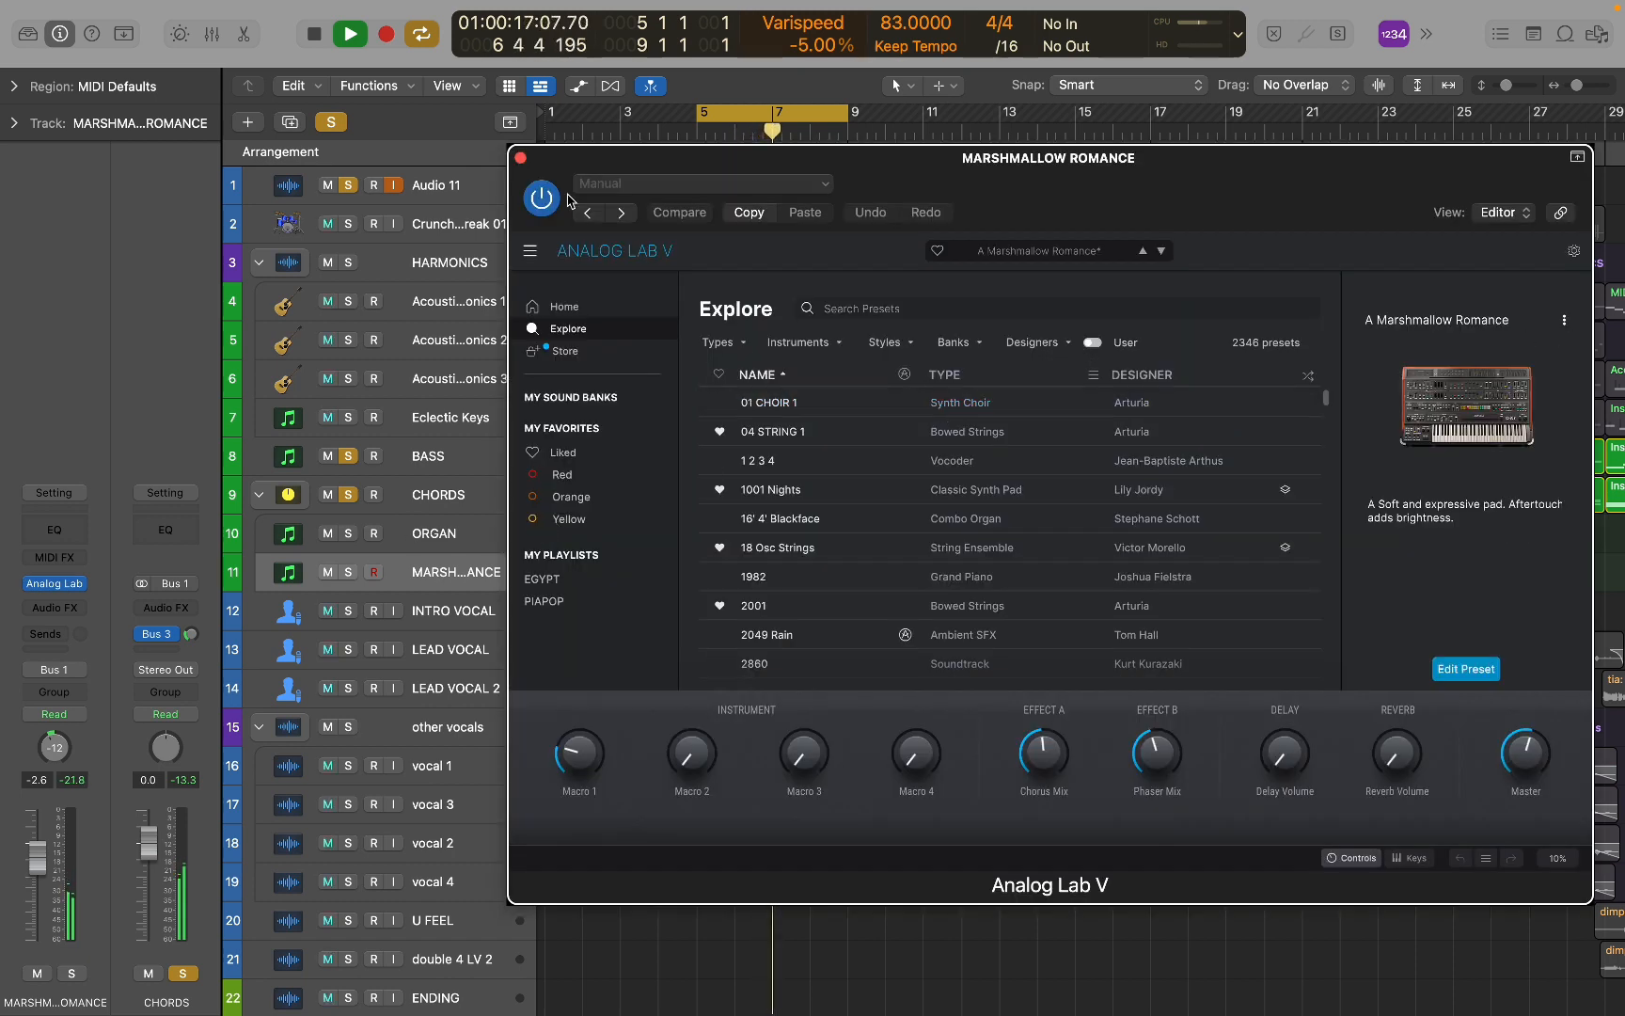
pyautogui.click(521, 158)
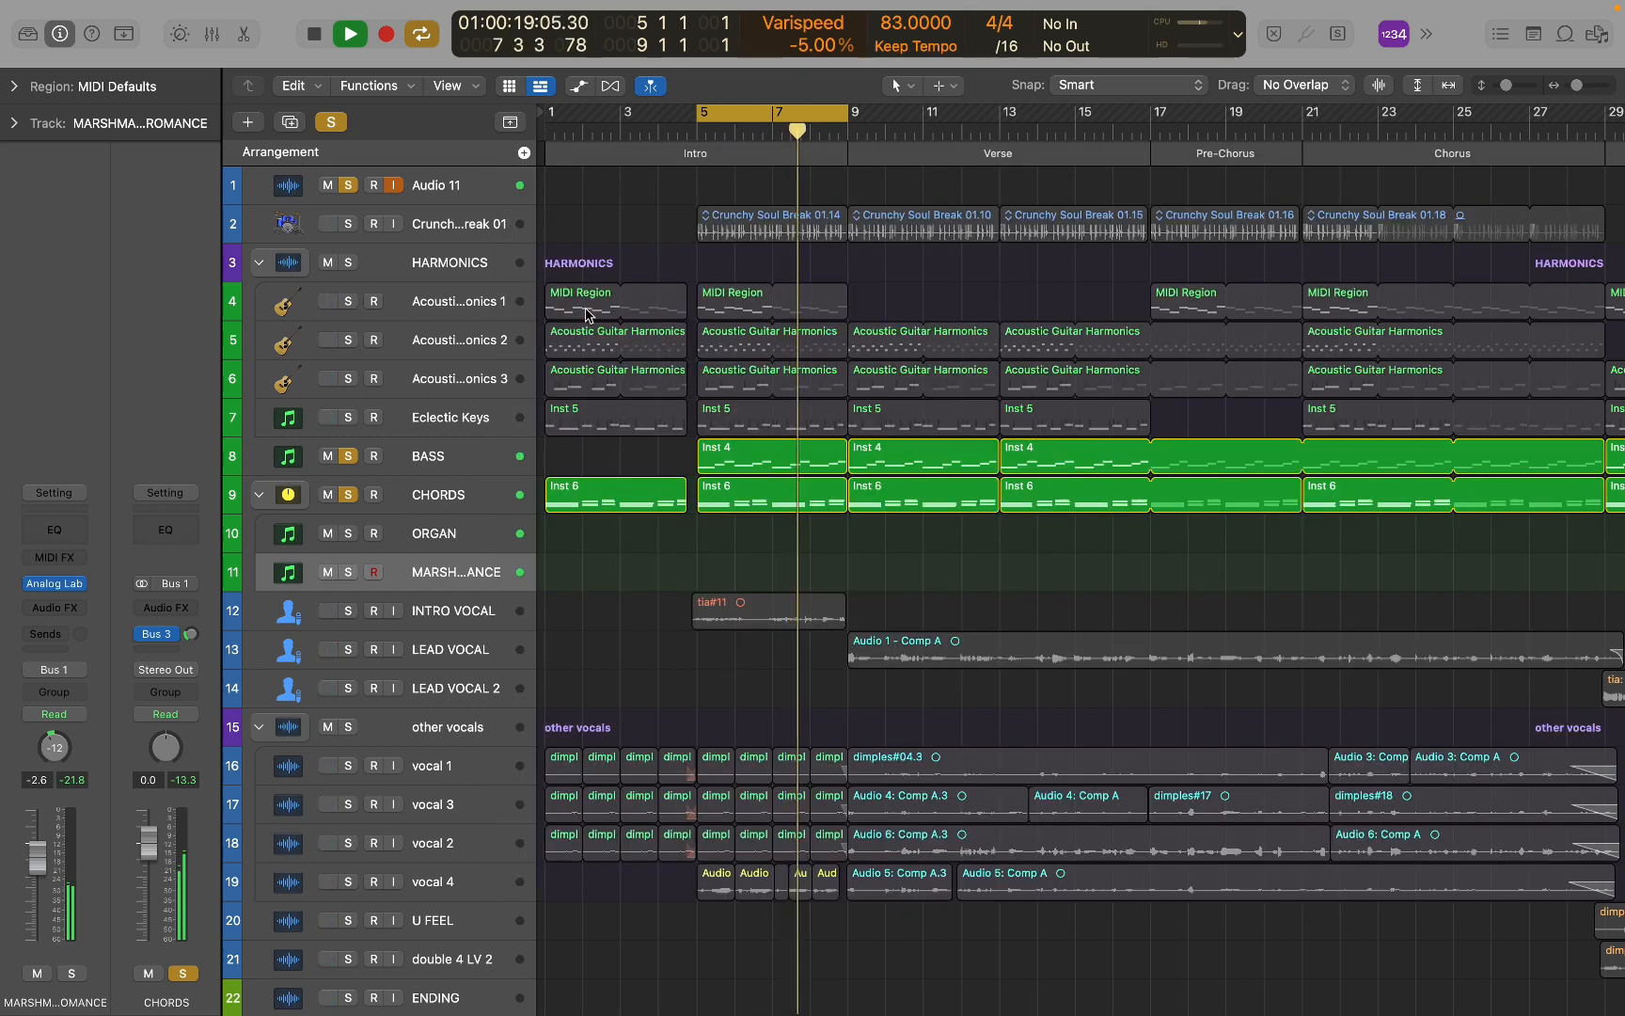
# Select the Acoustic Guitar Harmonics 3 track, stop playback and clear all solos.
pyautogui.click(461, 417)
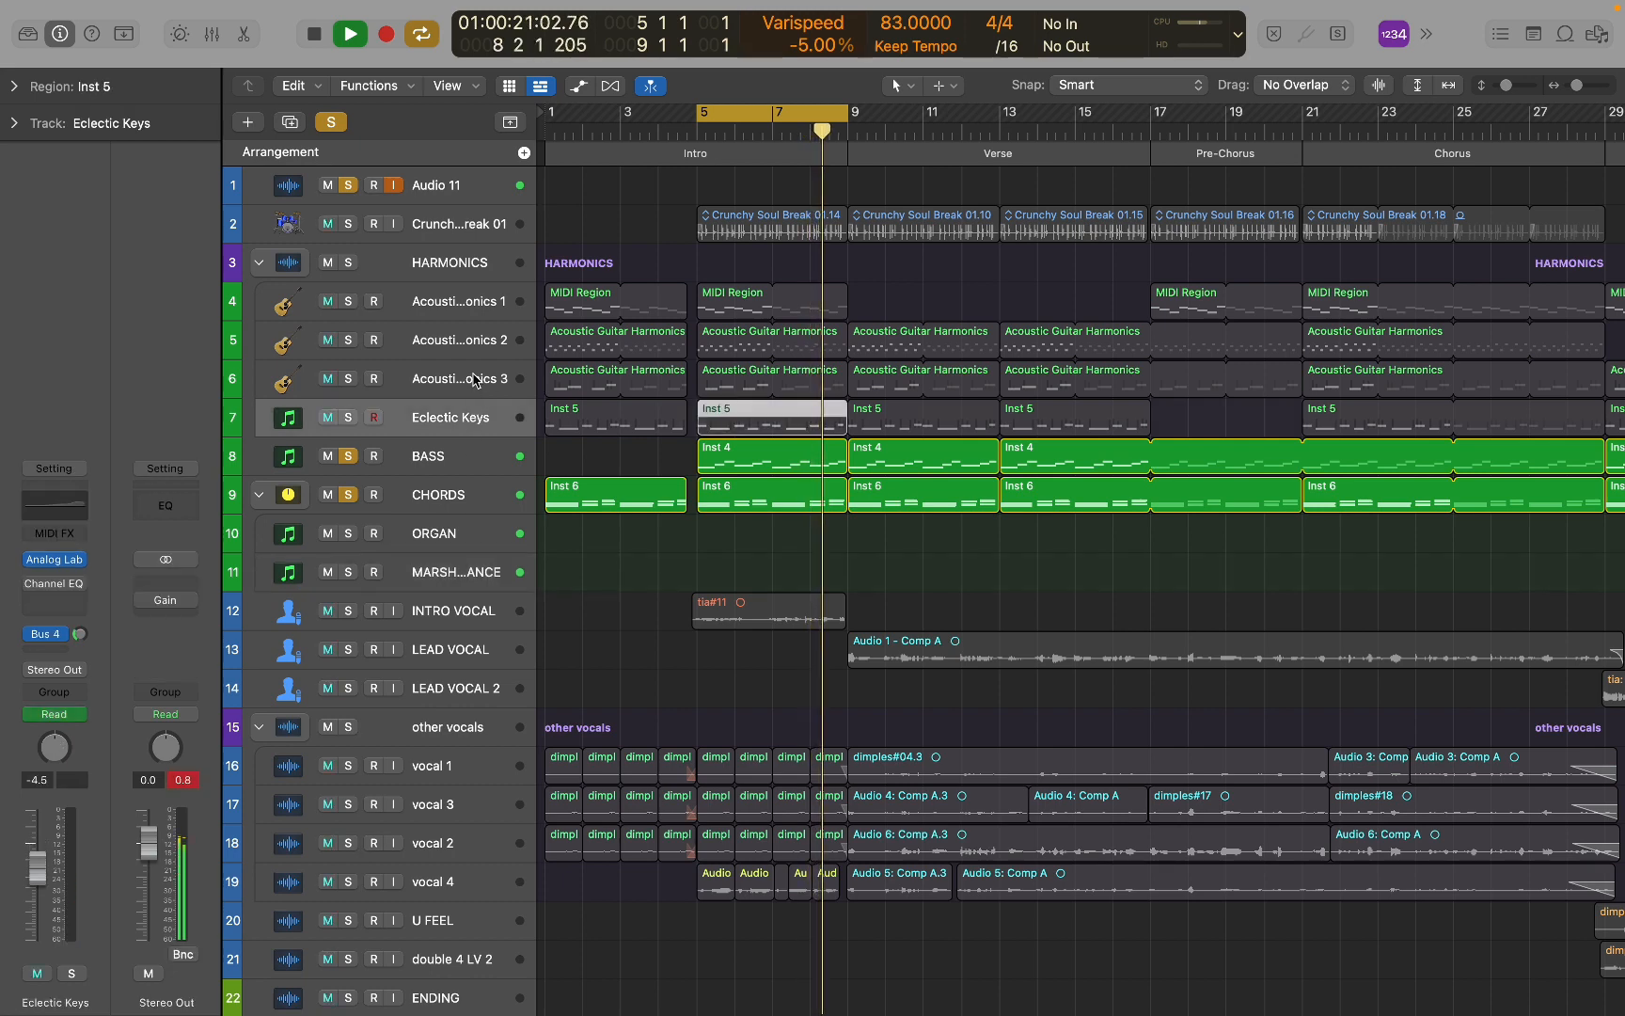
pyautogui.click(475, 379)
pyautogui.press('space')
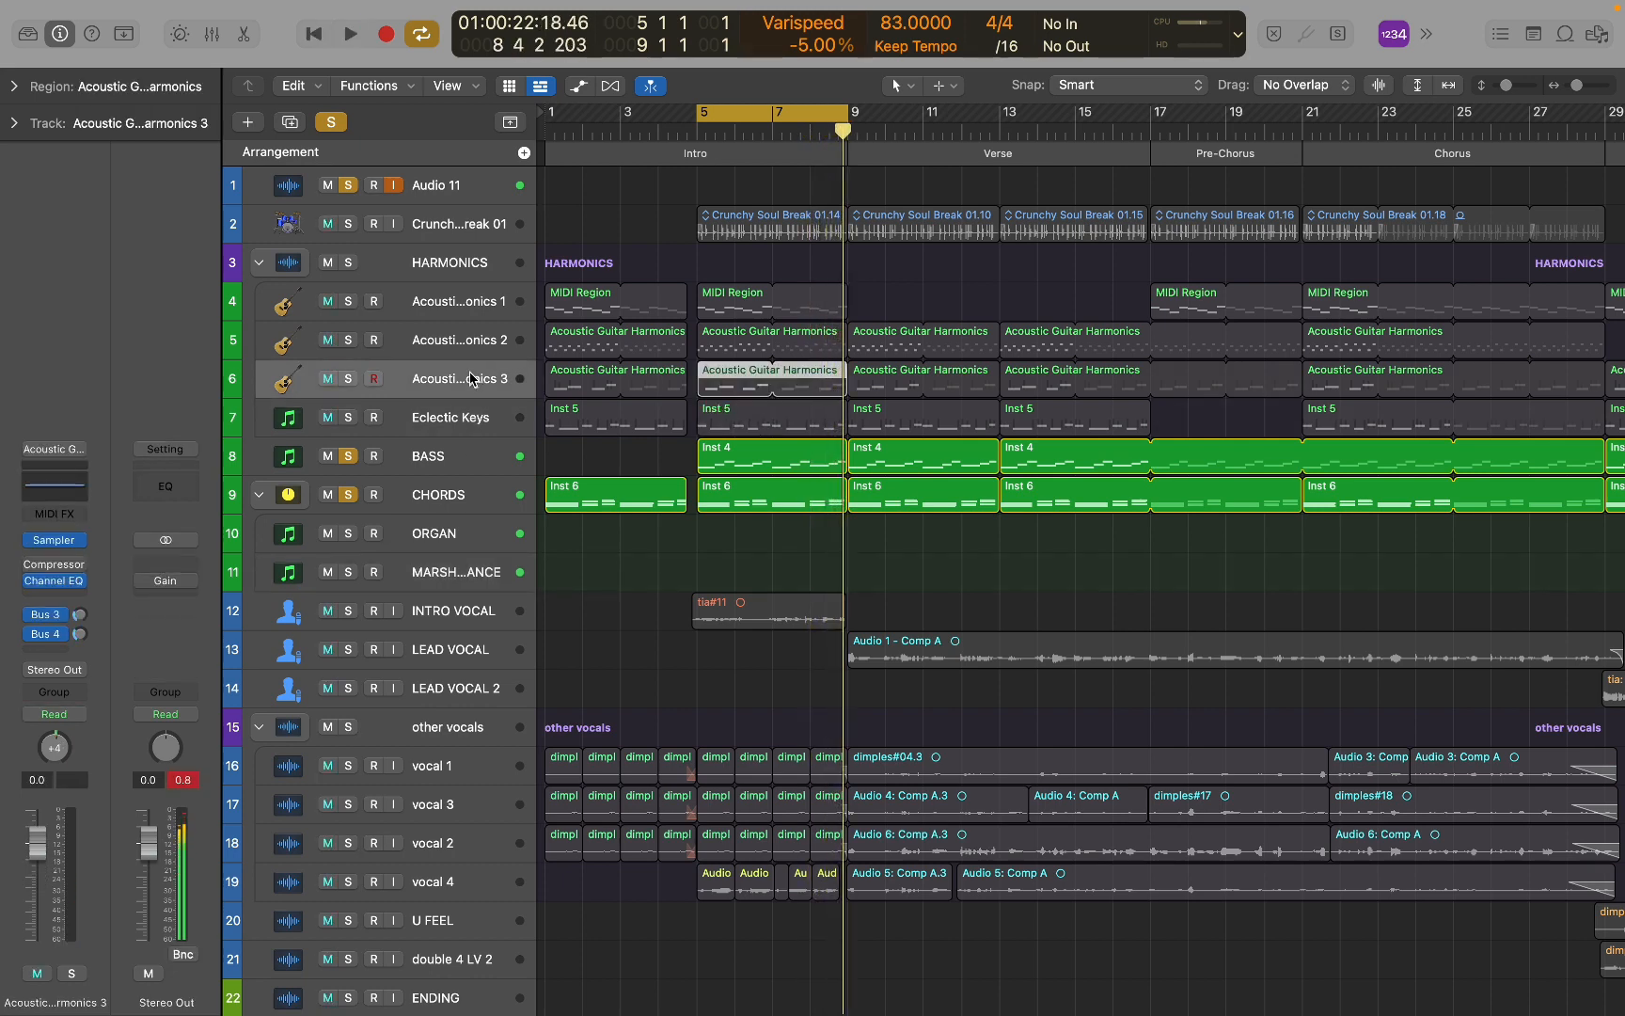
pyautogui.click(336, 126)
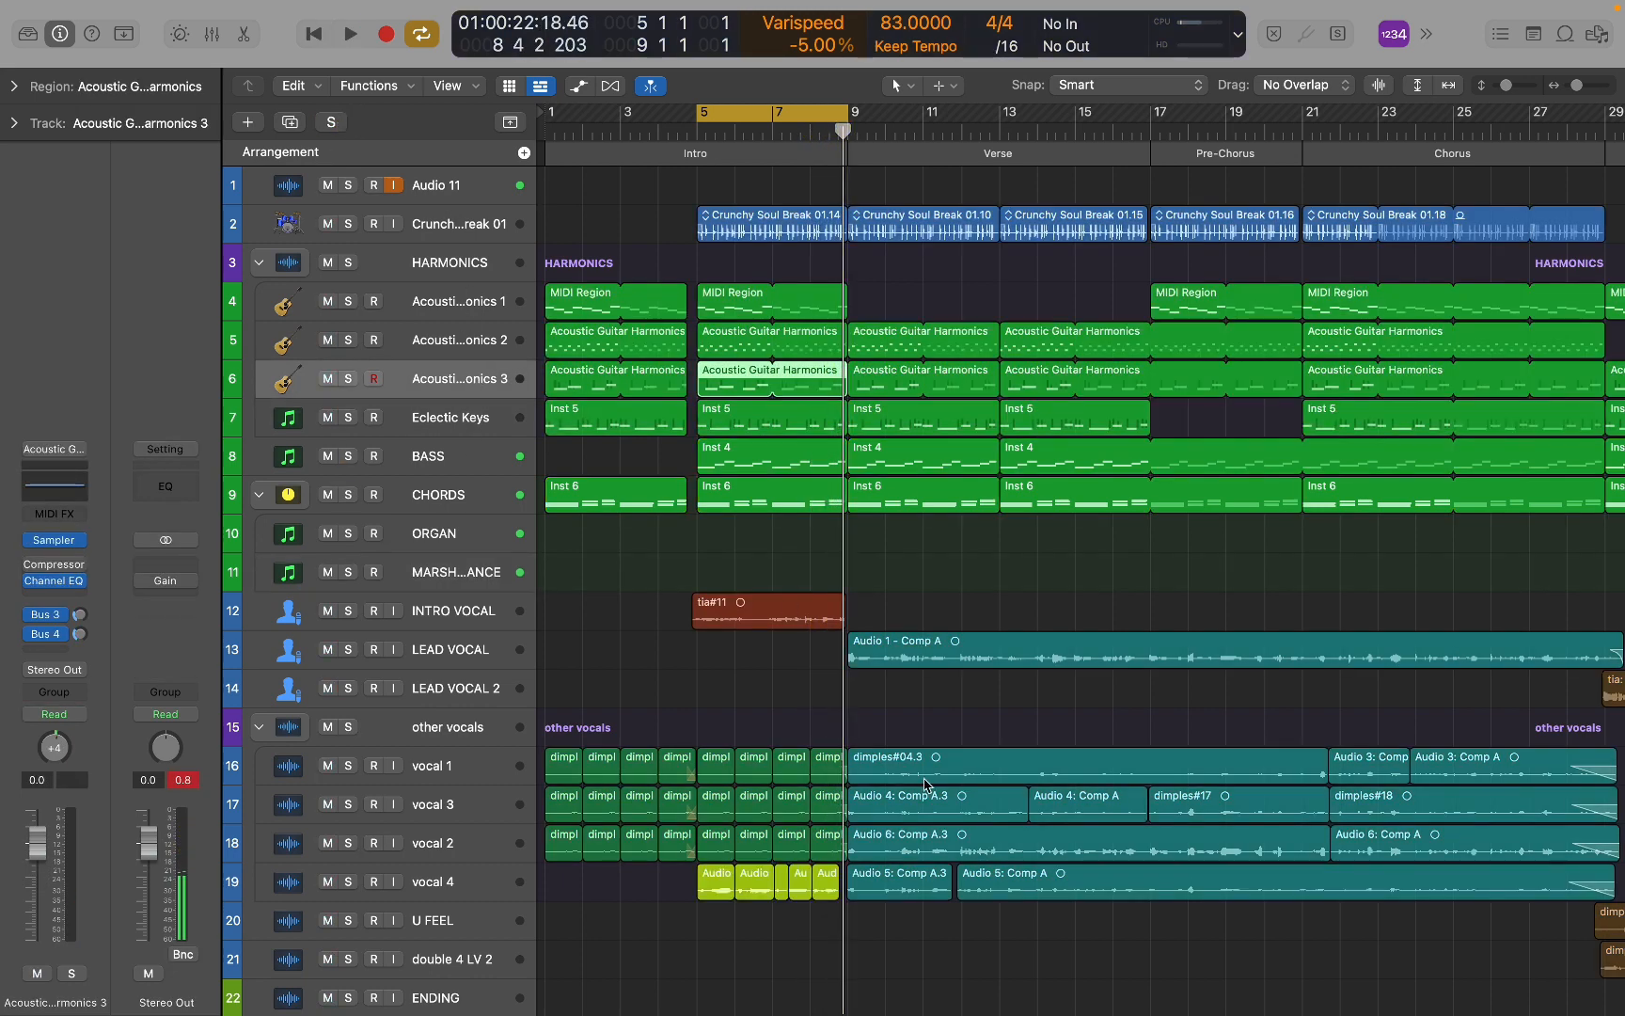
# Move the cycle range to bars 1 to 5 and play the opening section with all tracks.
pyautogui.scroll(-3, 873, 311)
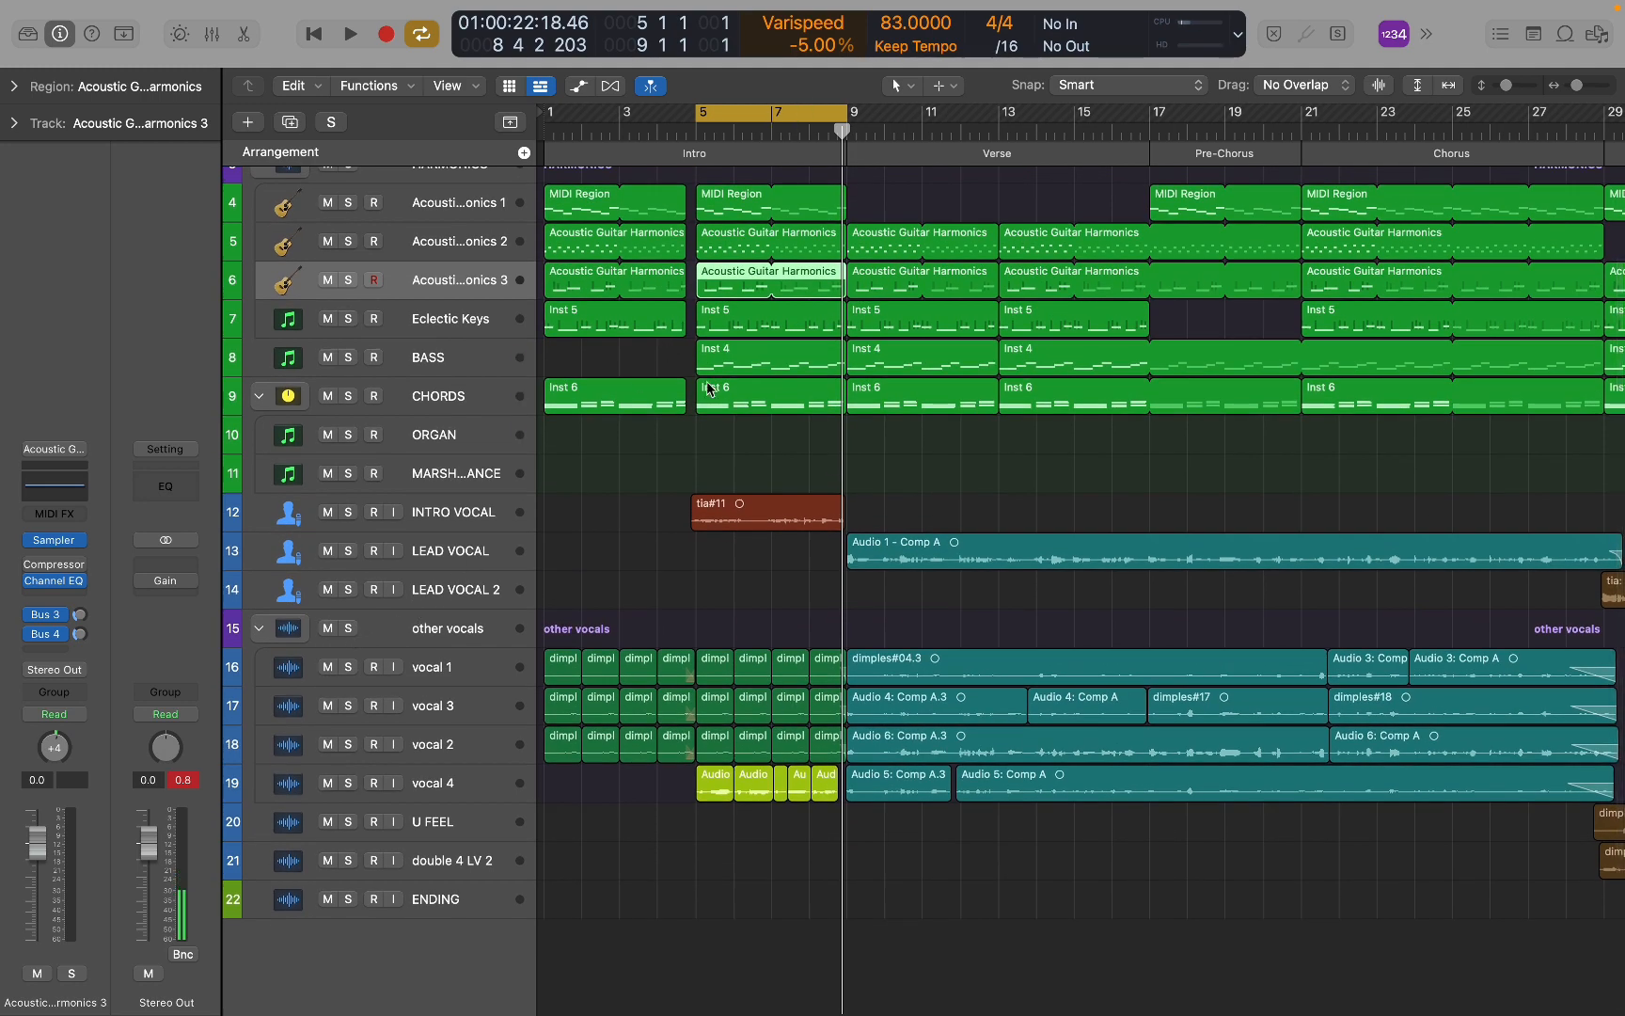
pyautogui.scroll(3, 757, 135)
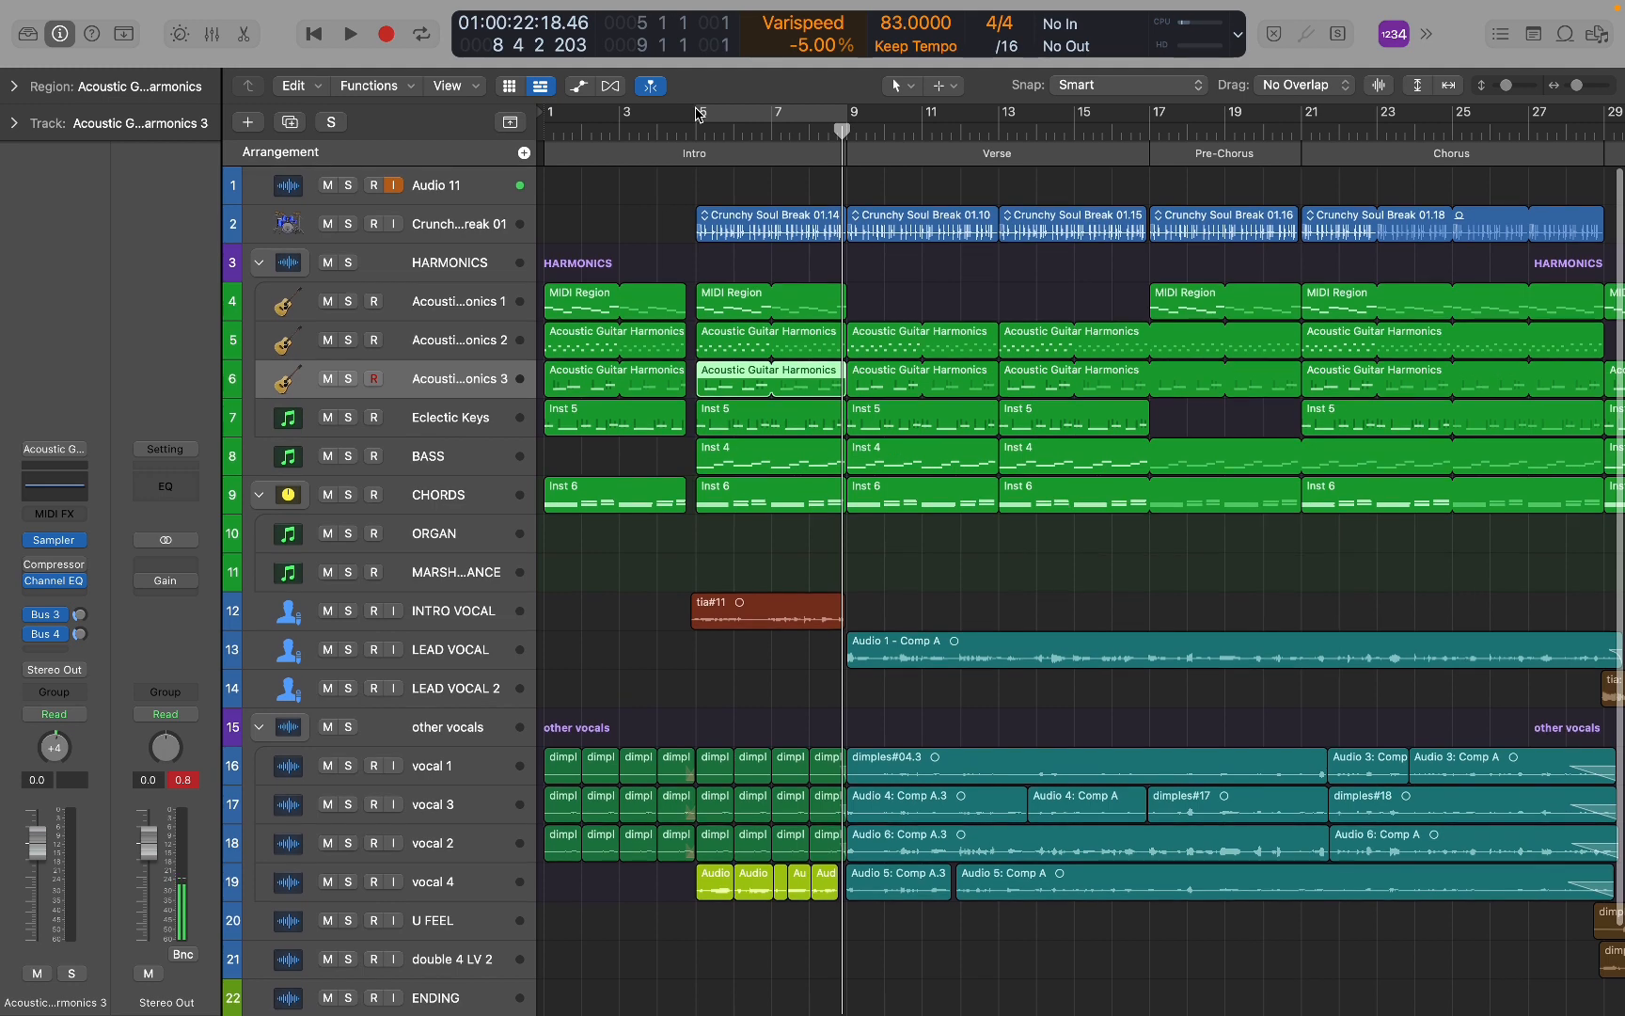
pyautogui.moveTo(700, 114); pyautogui.dragTo(489, 133)
pyautogui.press('space')
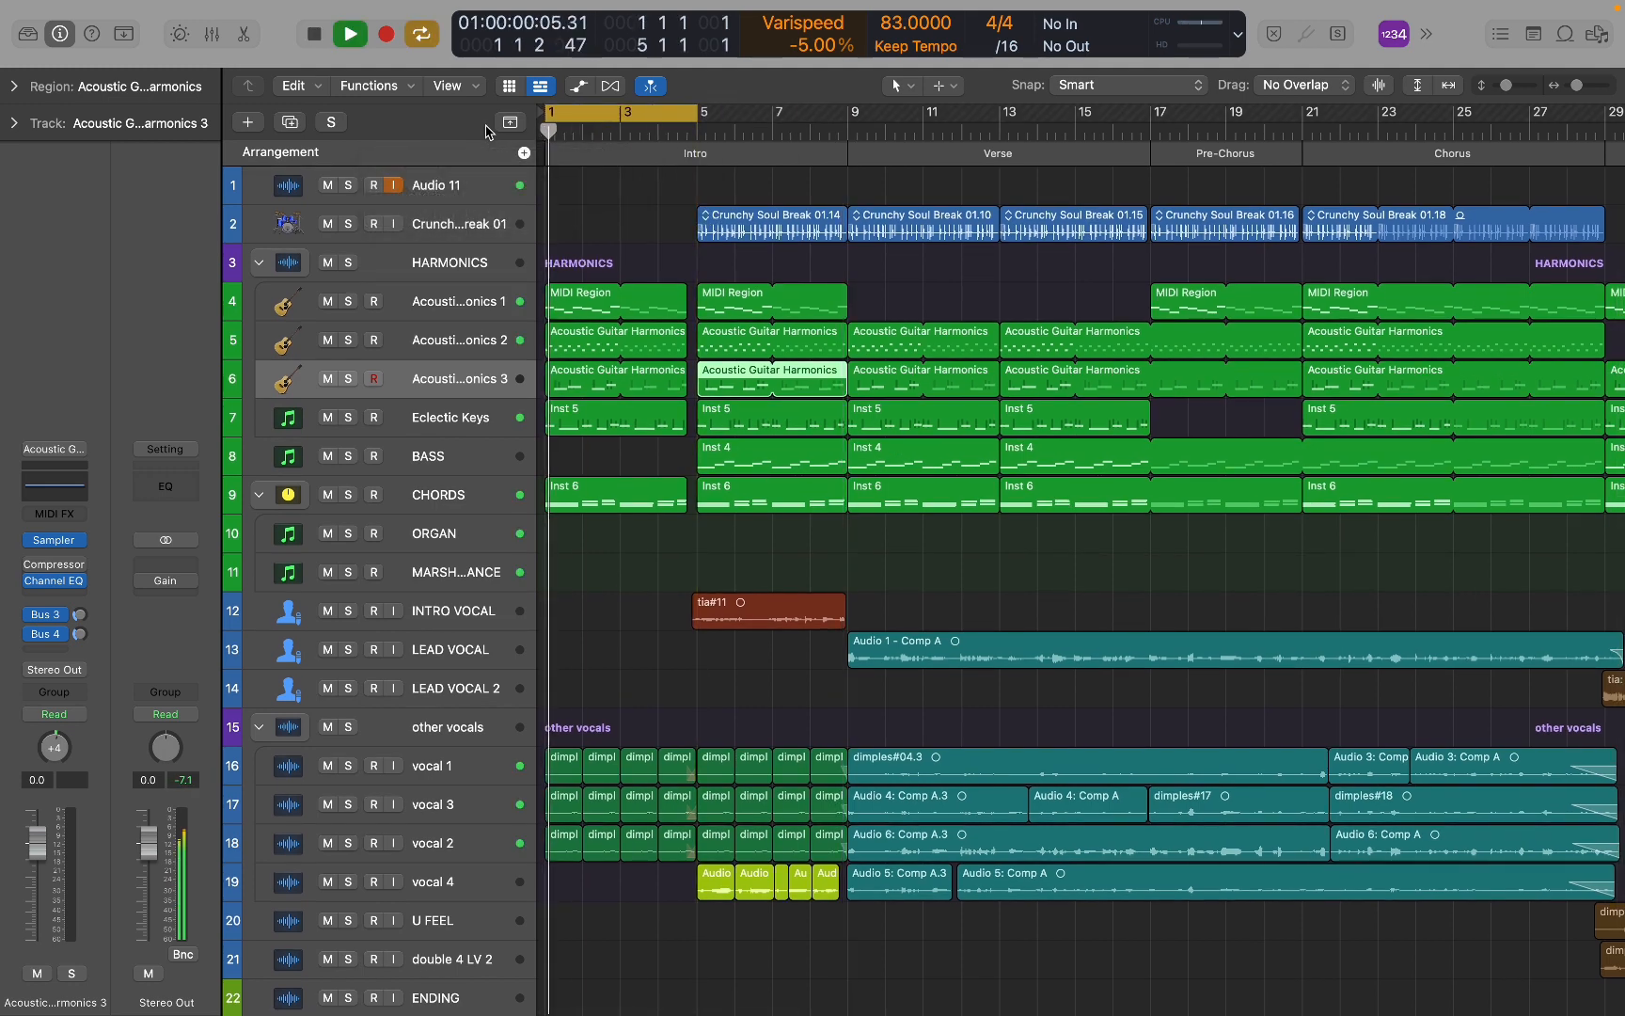
pyautogui.scroll(5, 709, 478)
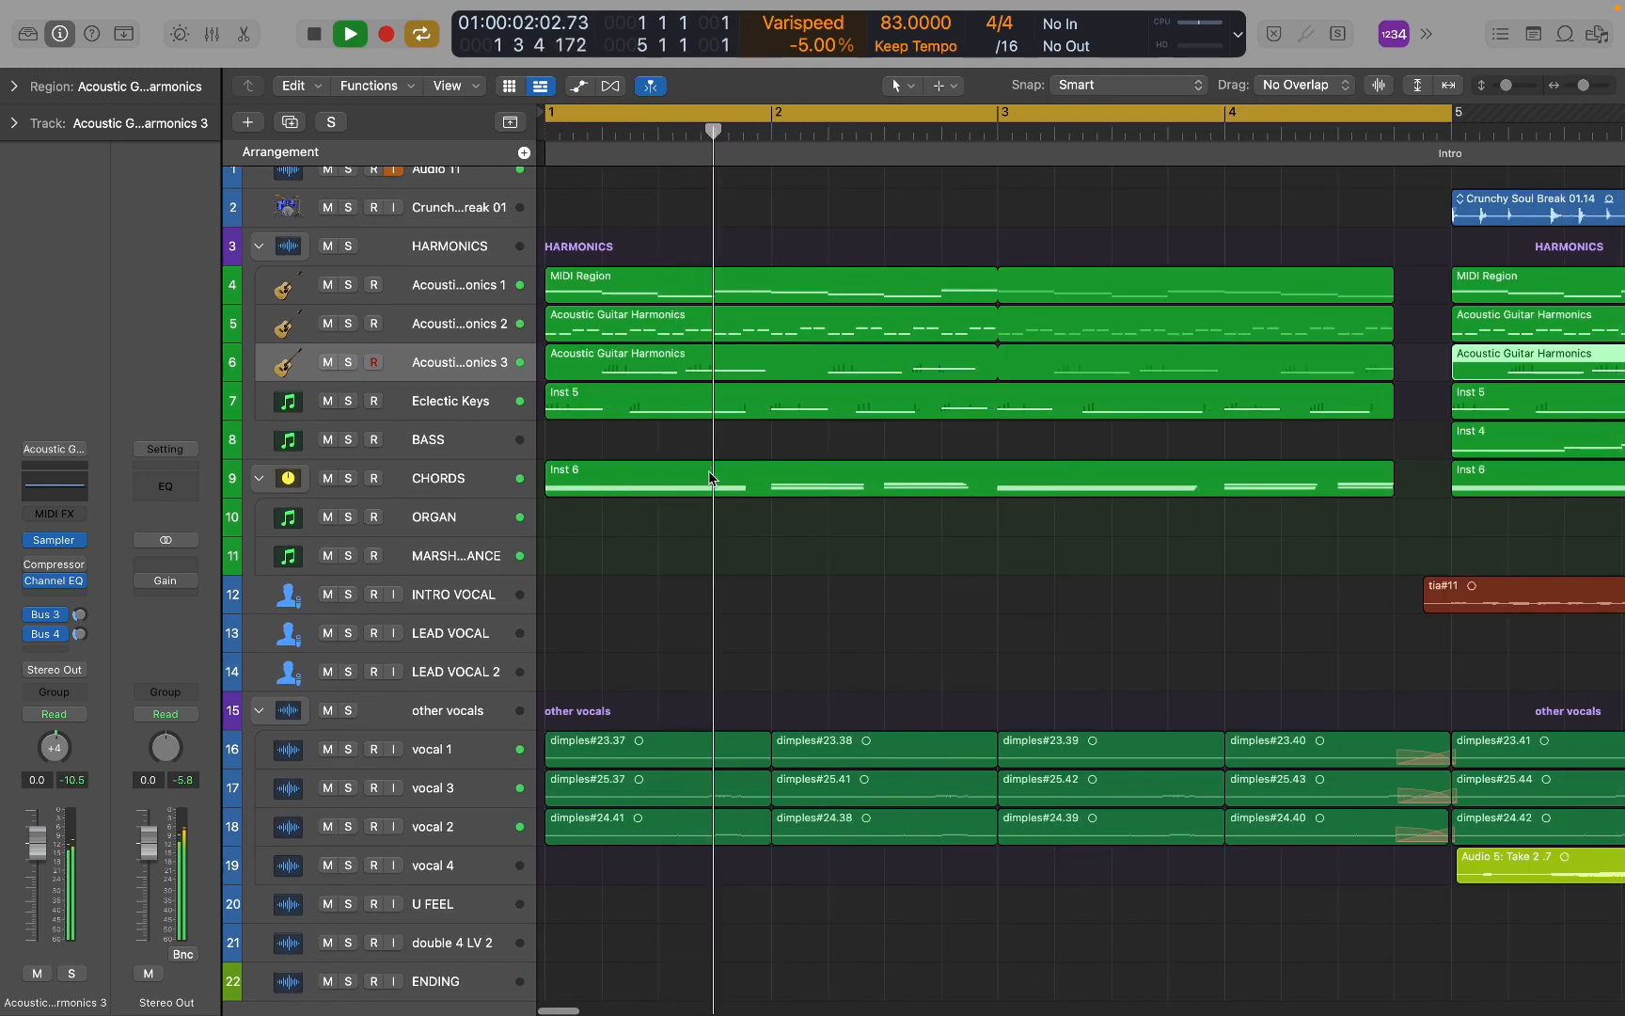
pyautogui.scroll(-4, 711, 478)
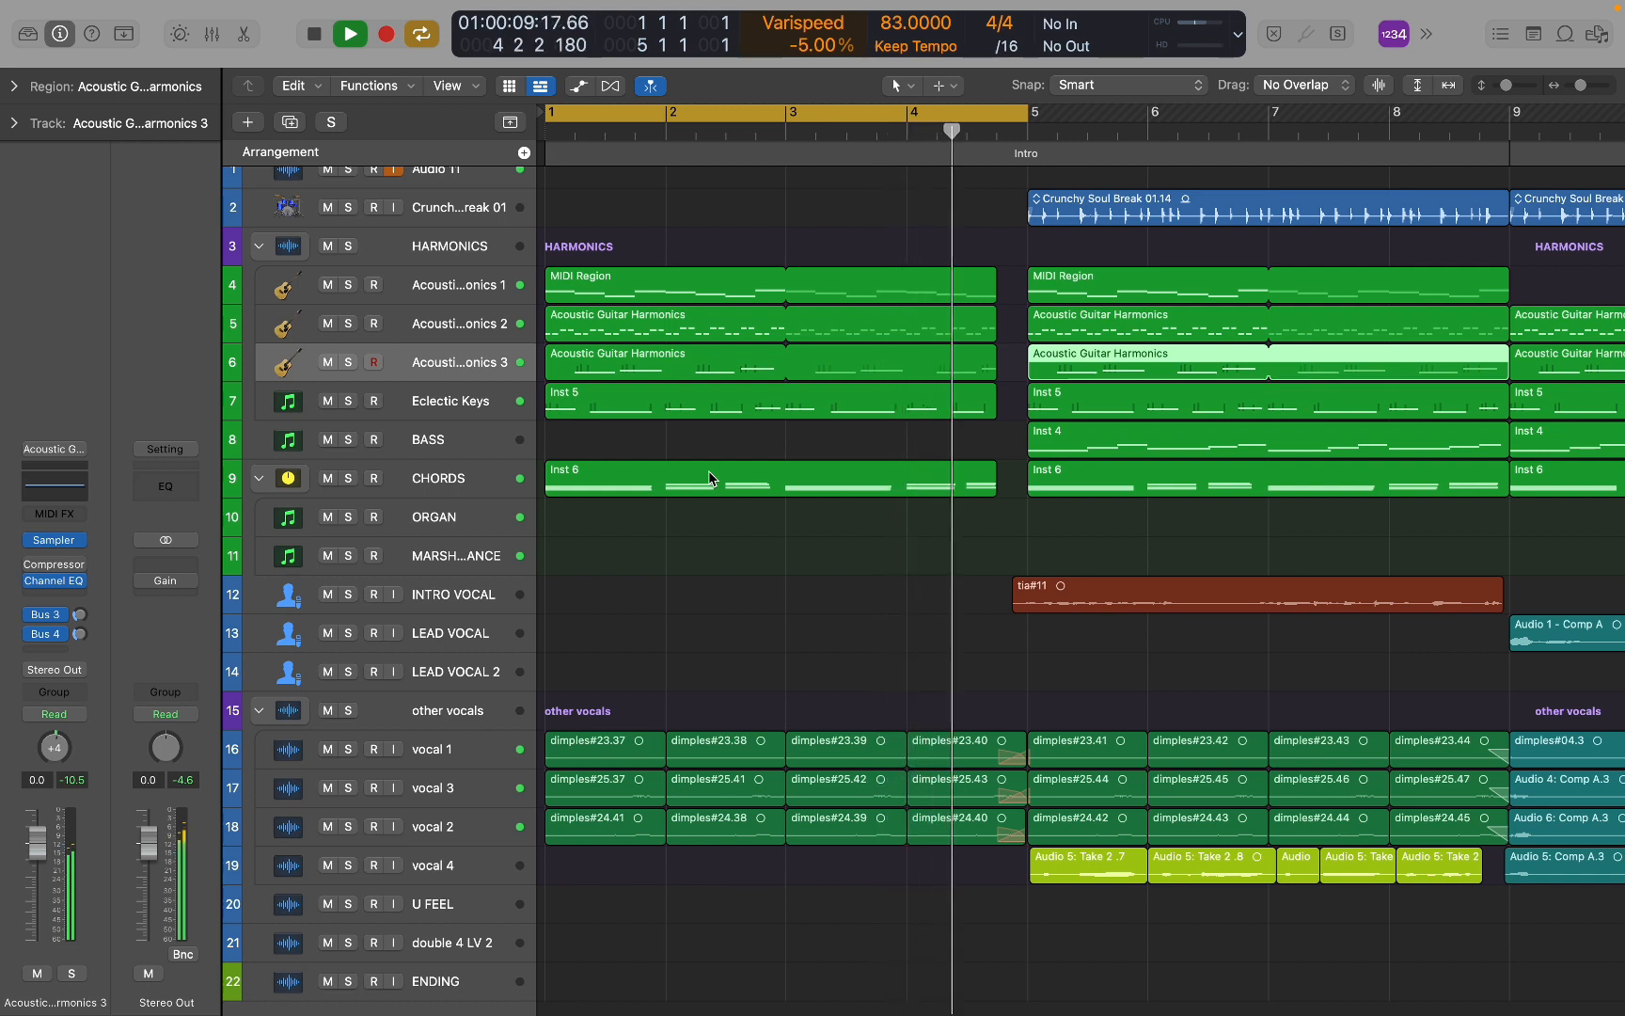
pyautogui.press('space')
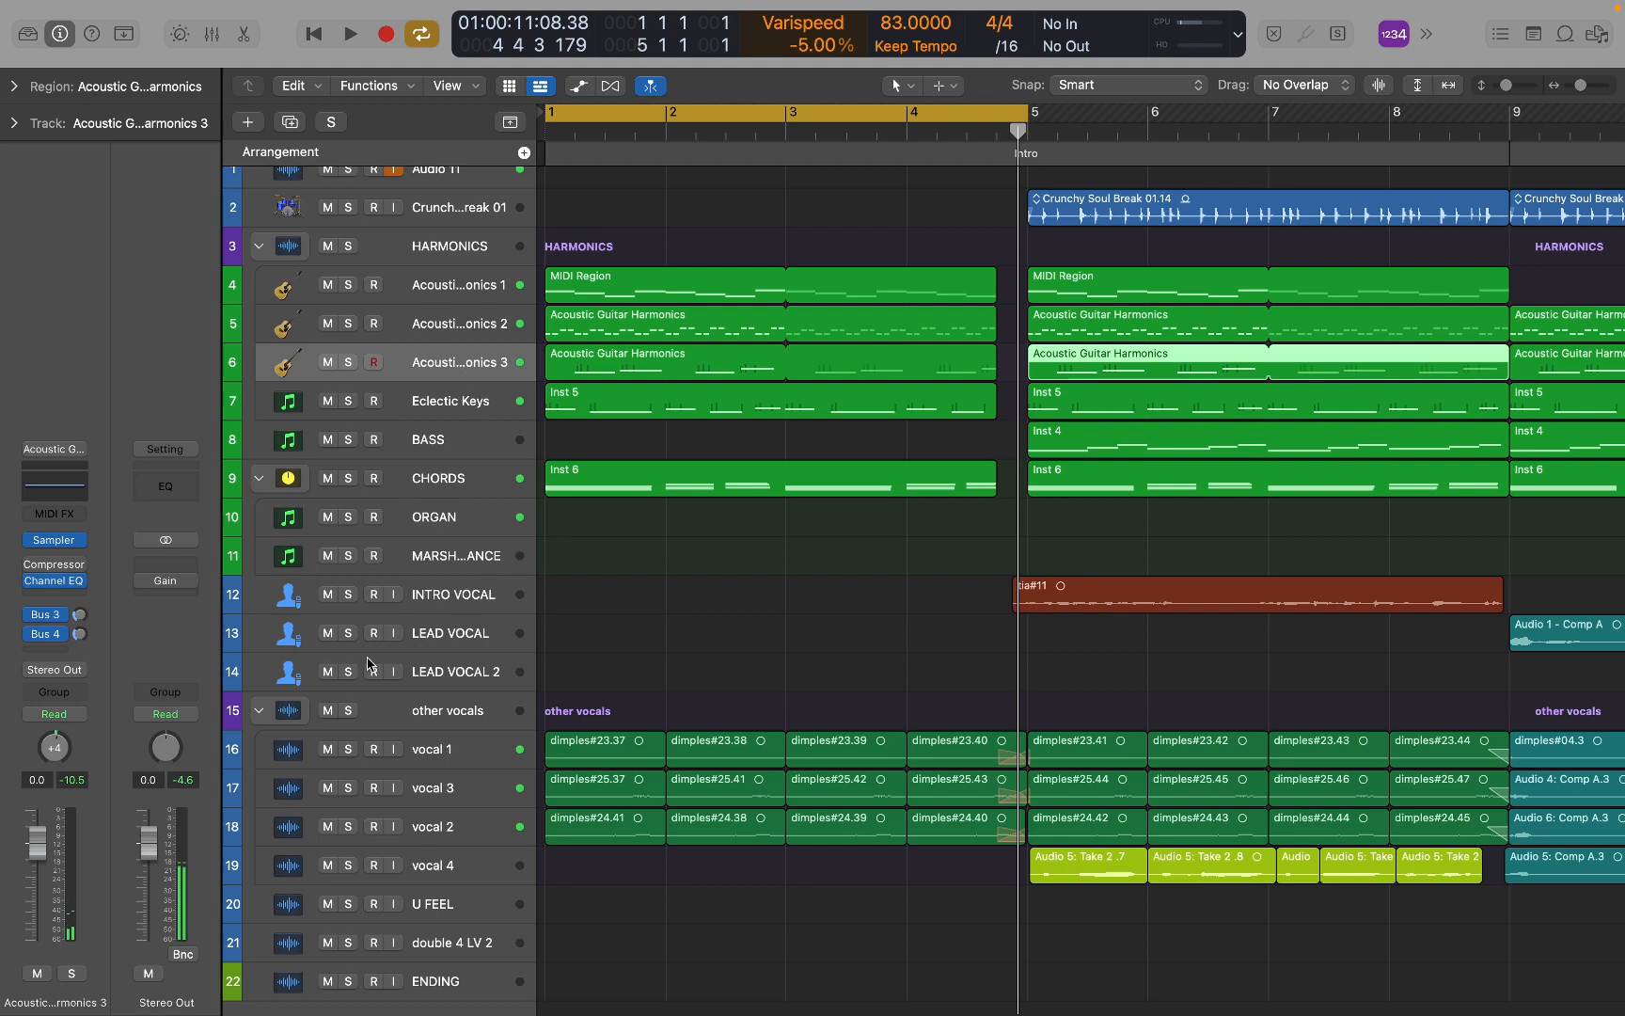
# Solo Audio 11 with vocal 1, vocal 3 and vocal 2, and play the cycled opening bars.
pyautogui.scroll(2, 501, 493)
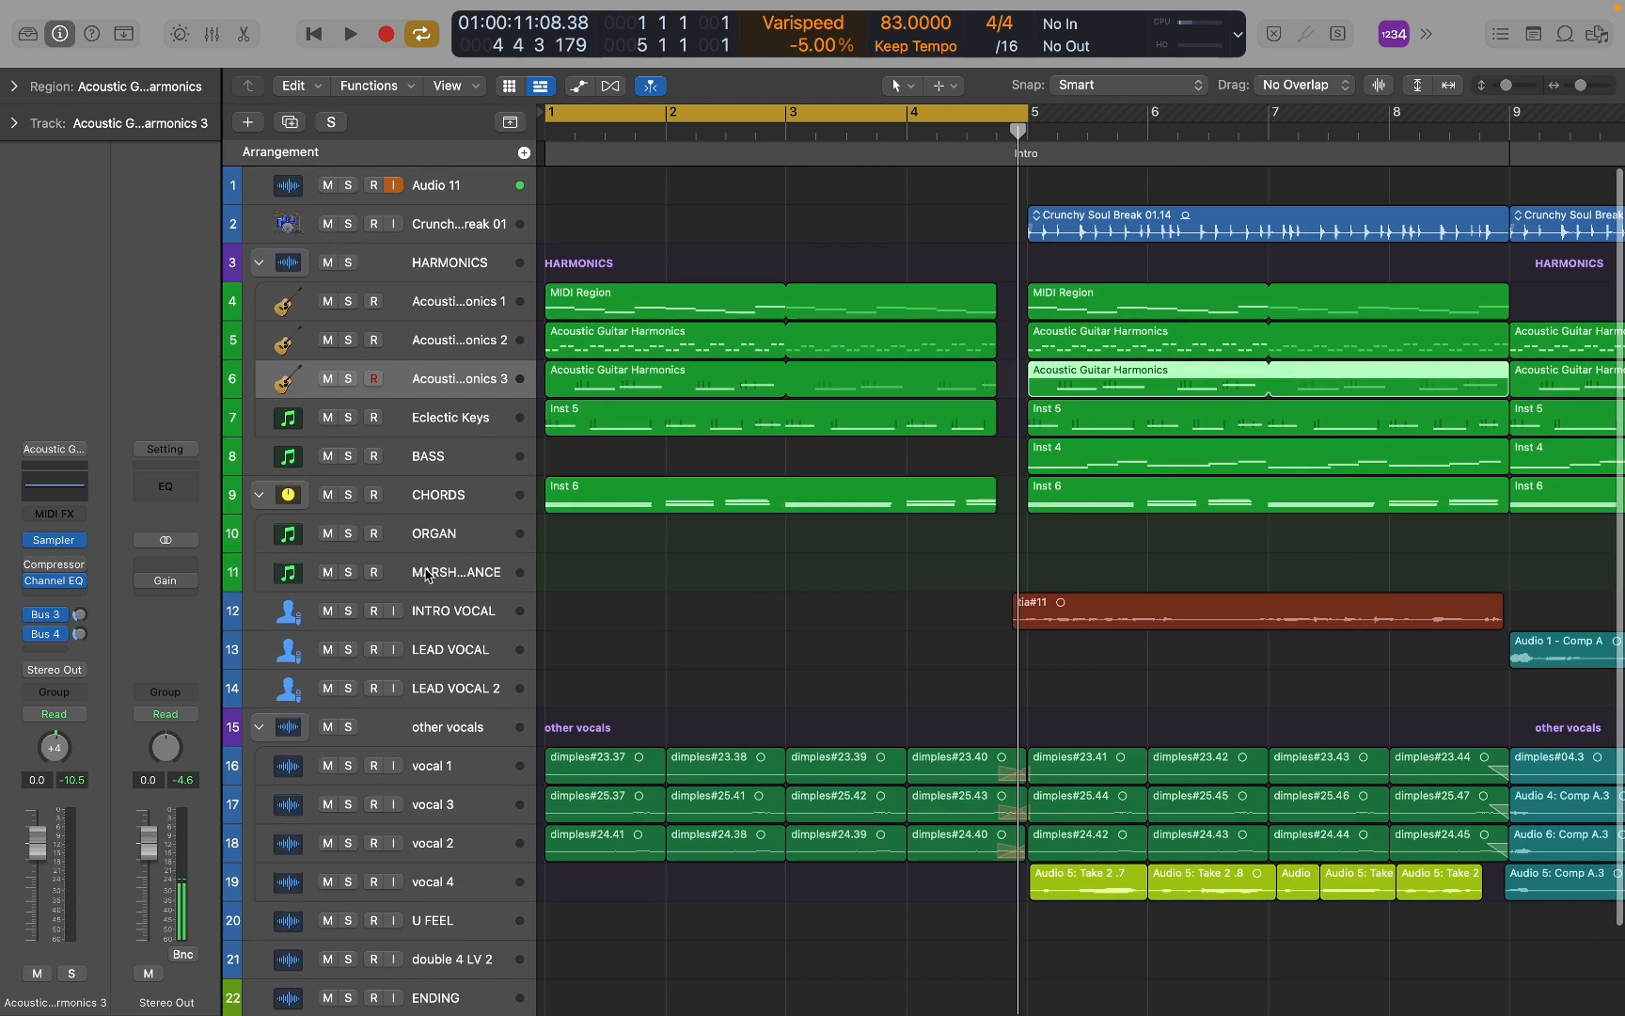
pyautogui.click(348, 185)
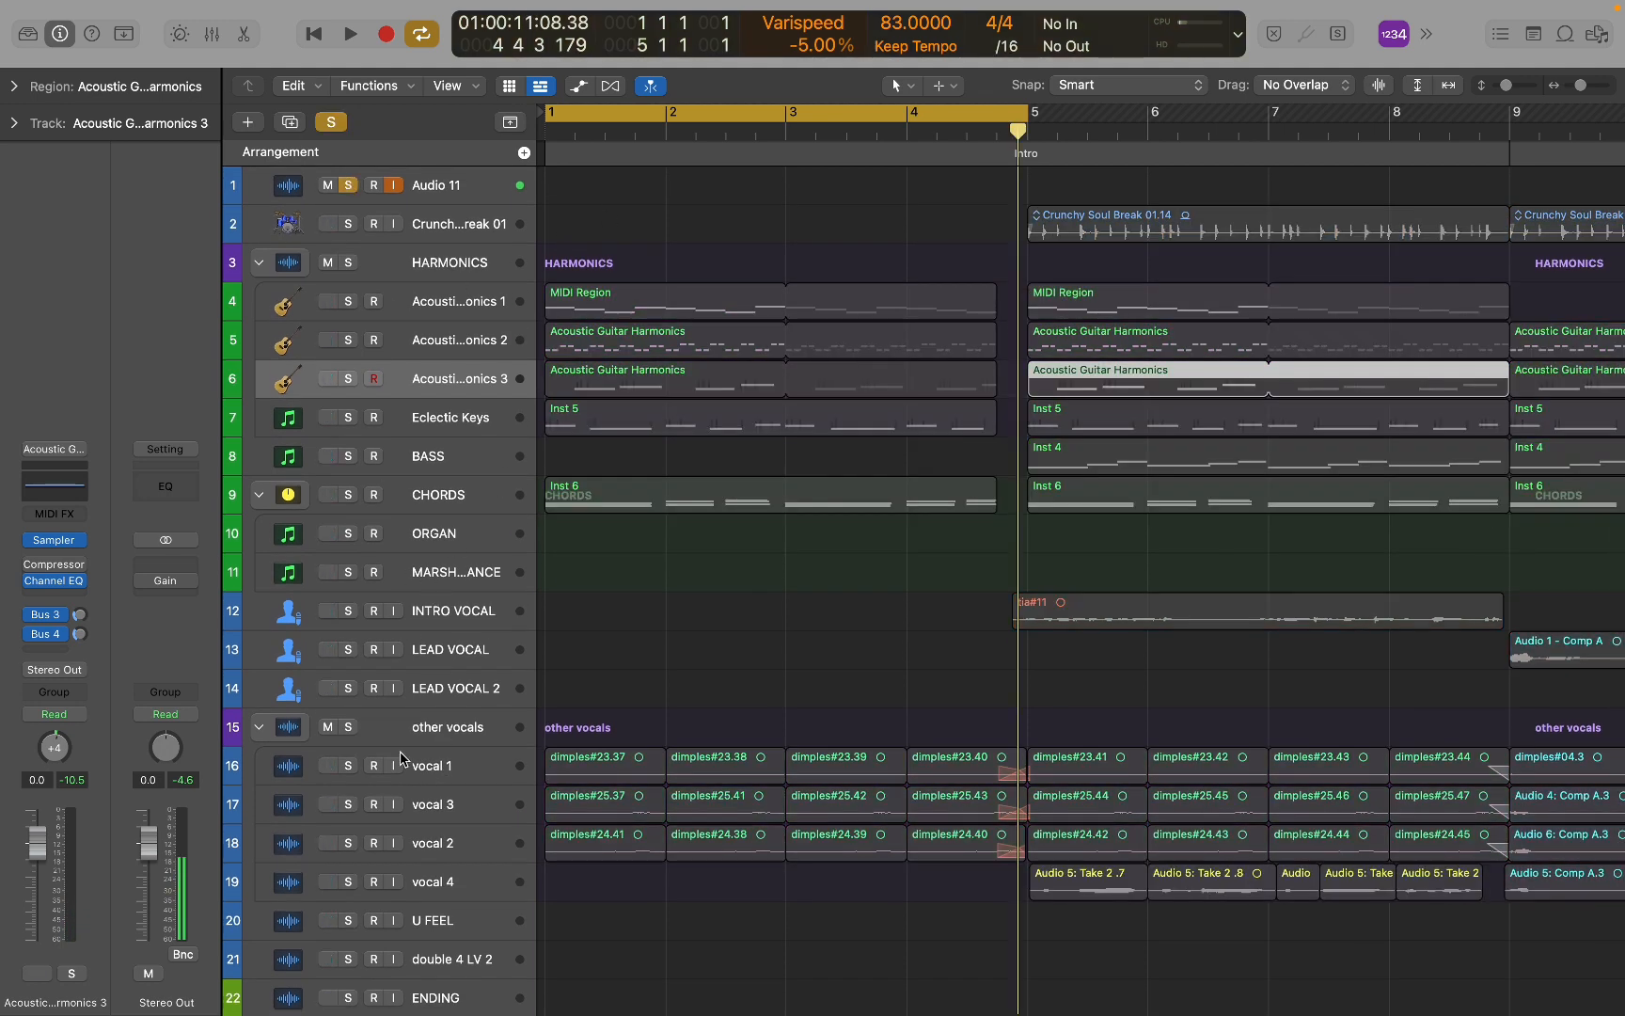
pyautogui.click(348, 766)
pyautogui.click(349, 805)
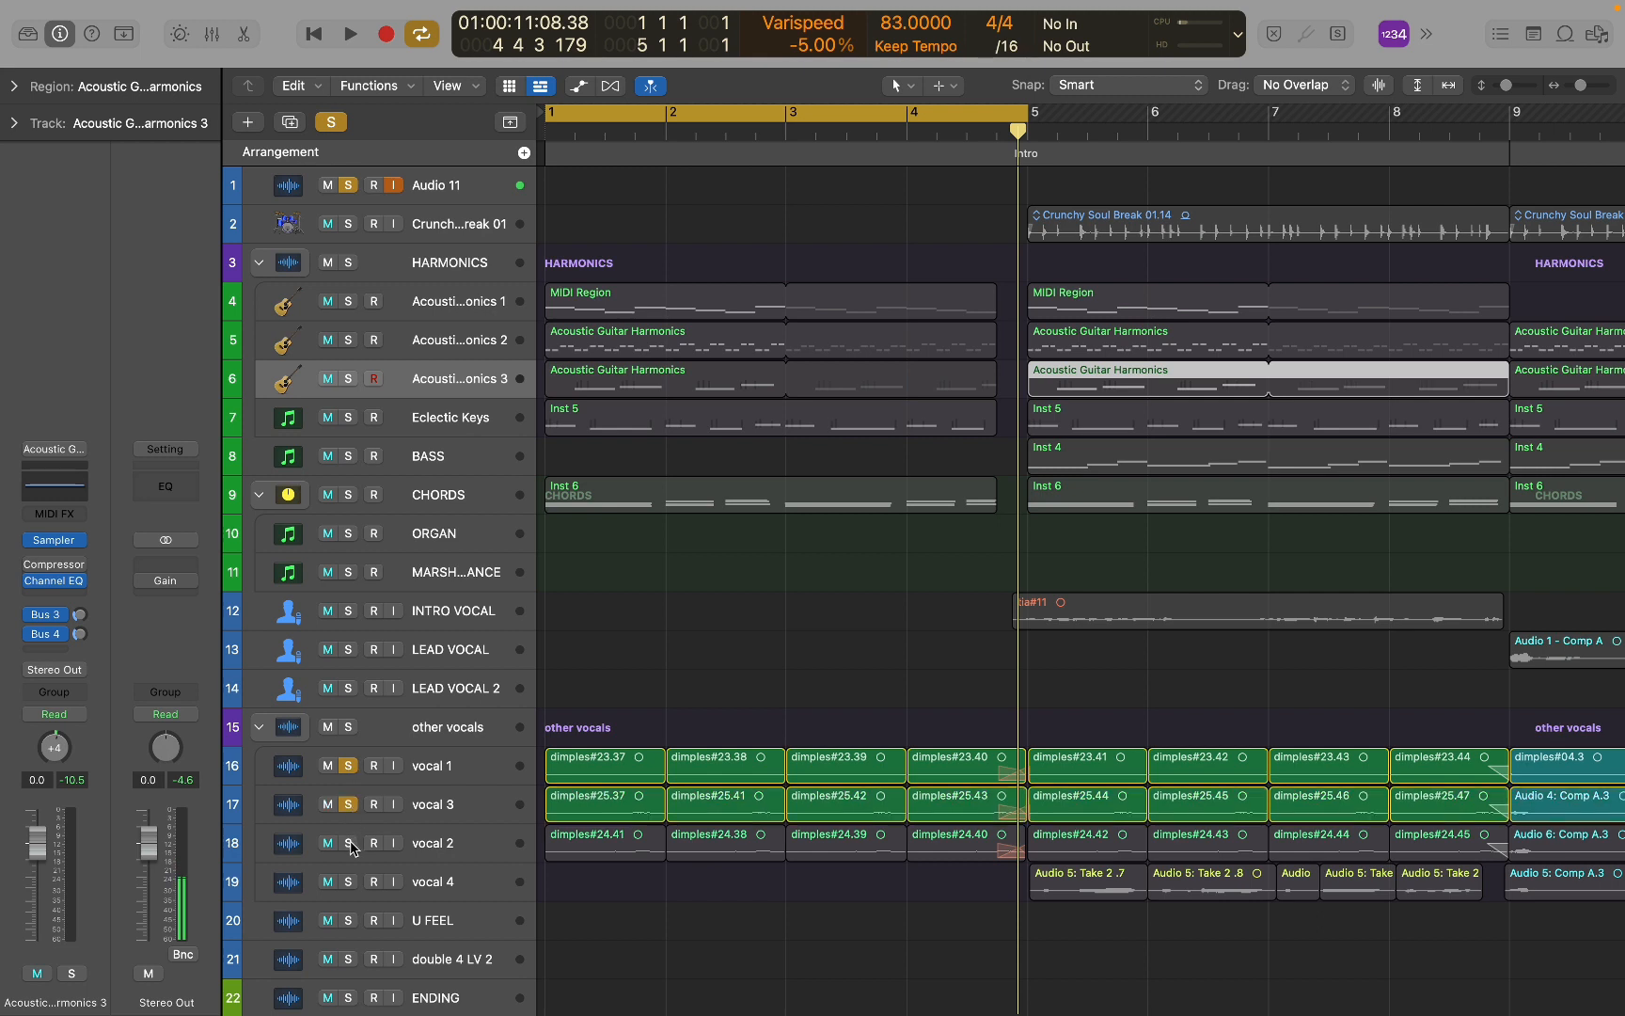
pyautogui.click(349, 843)
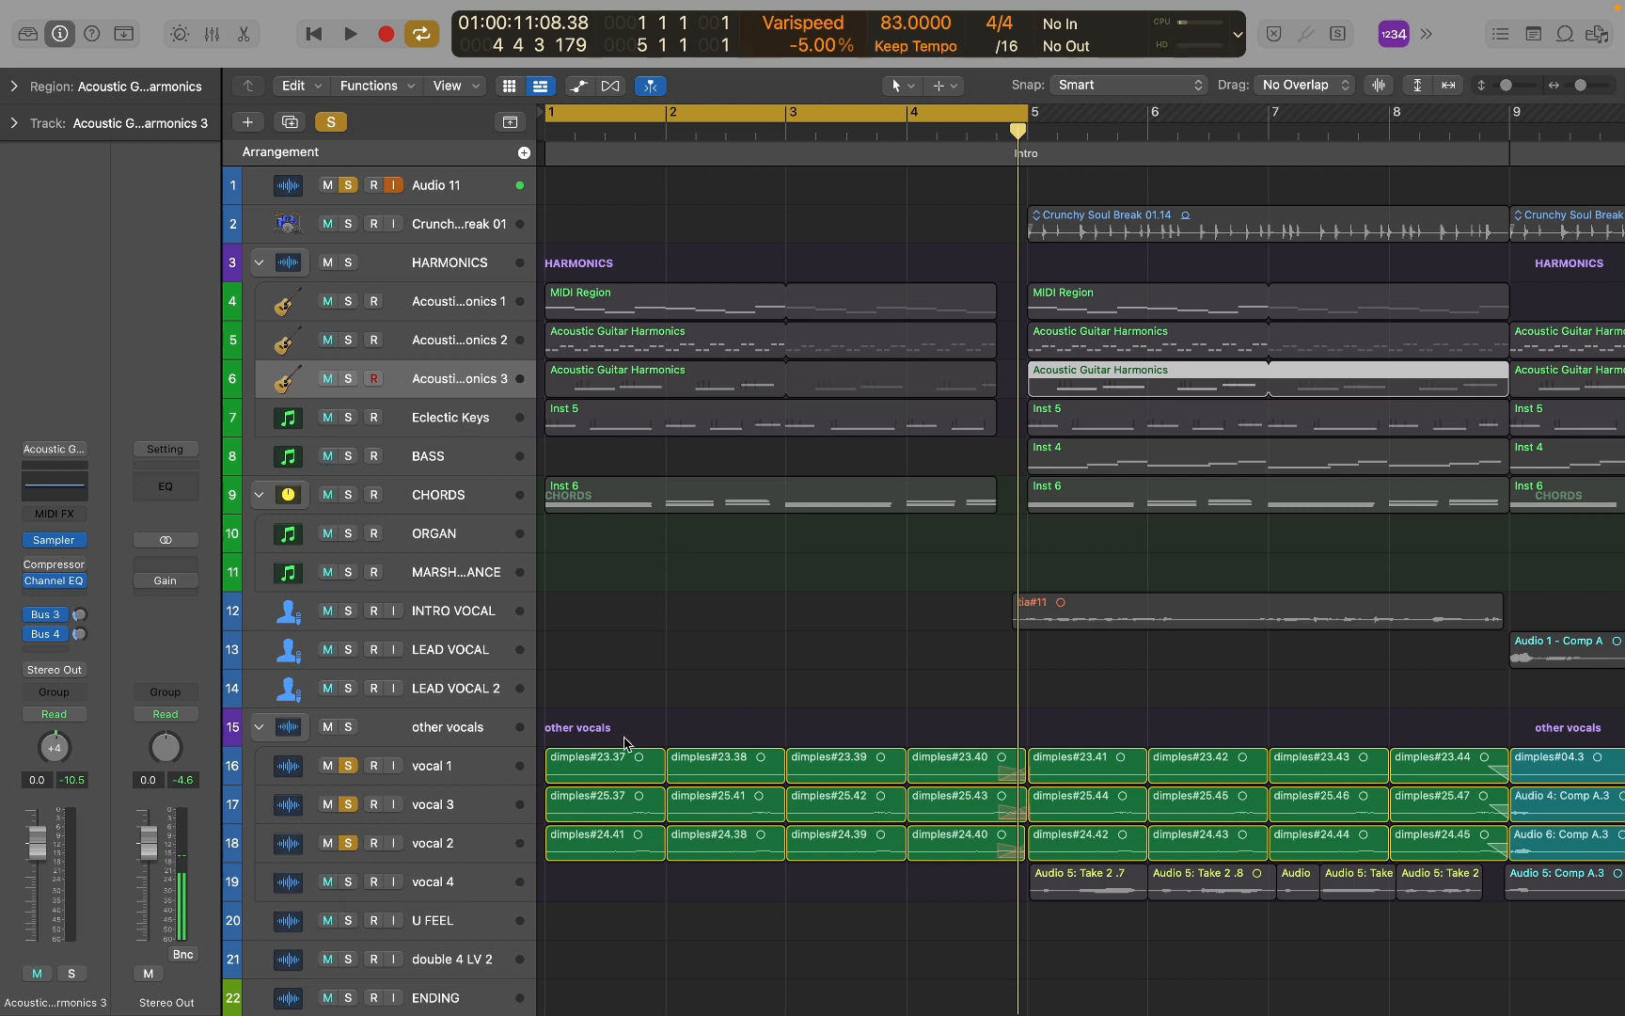
pyautogui.click(349, 843)
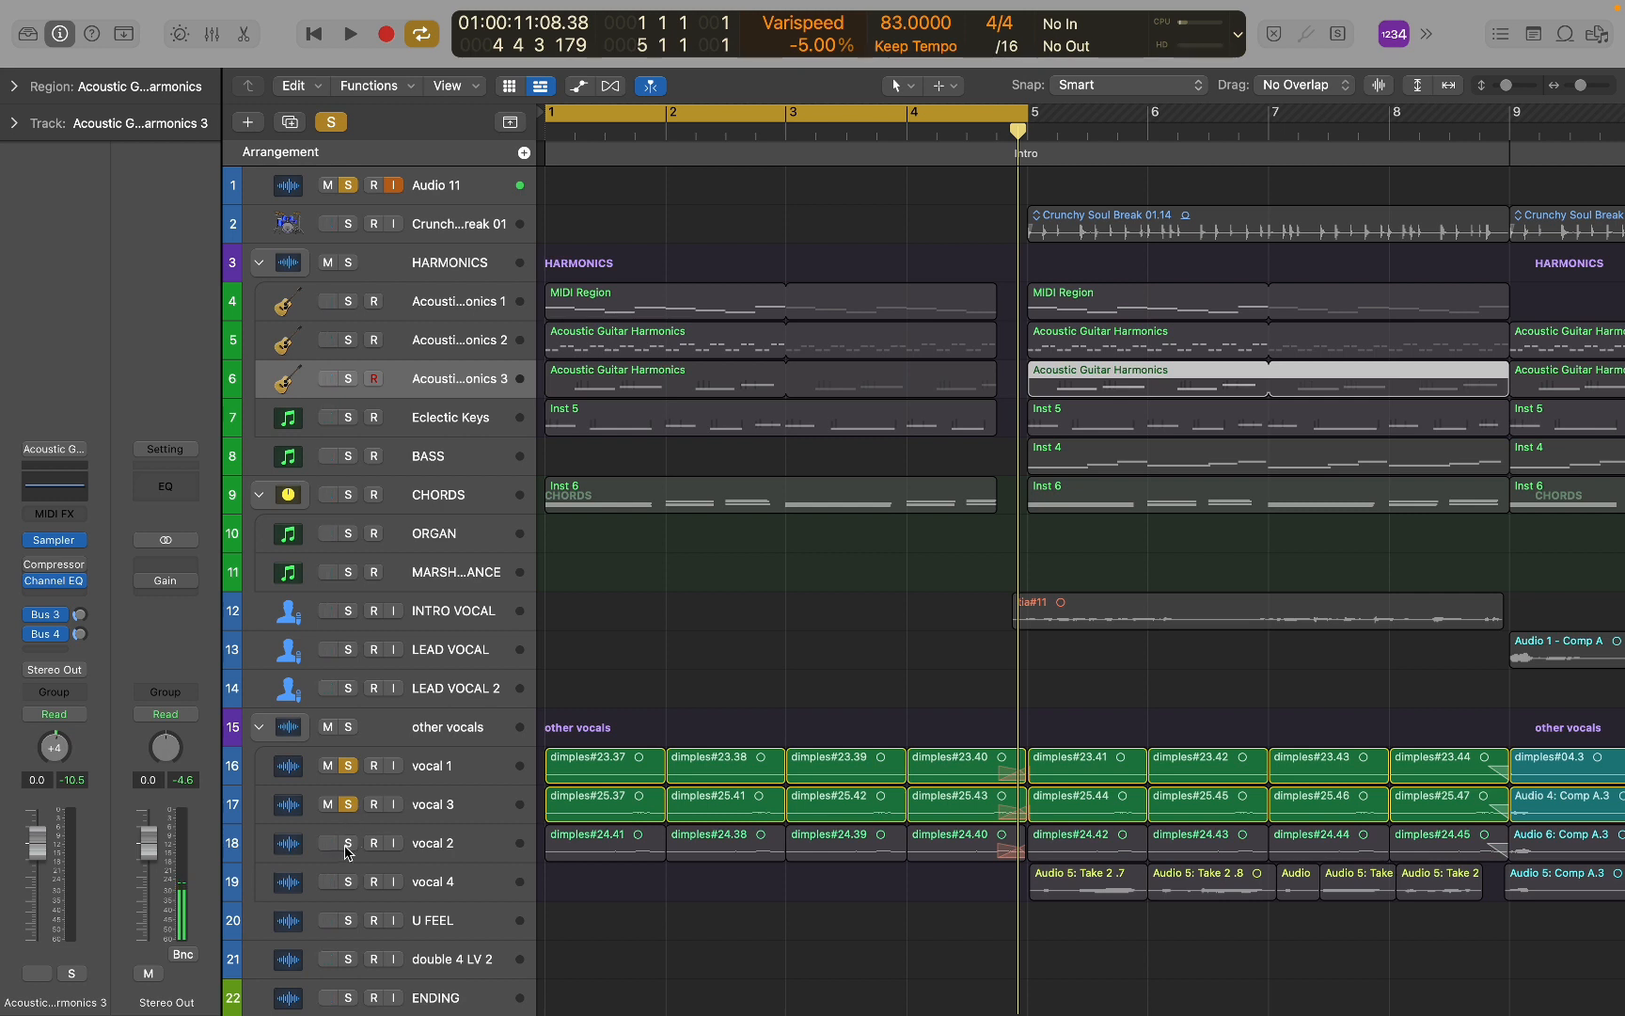
pyautogui.click(349, 845)
pyautogui.press('space')
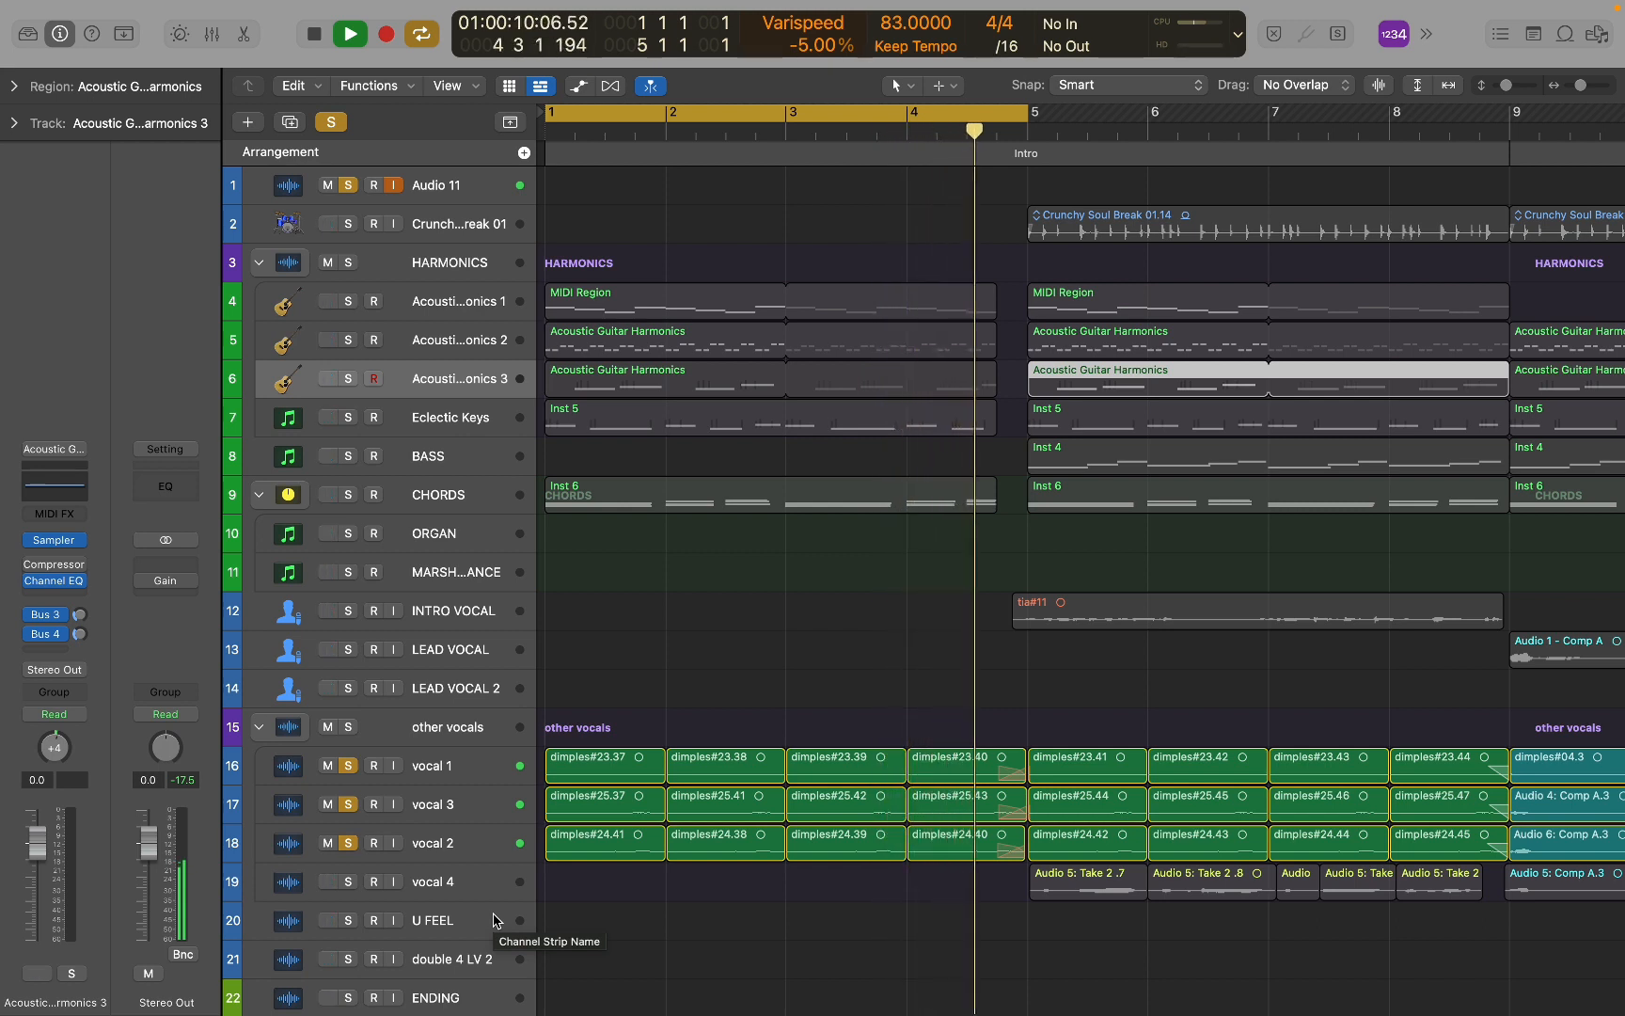
pyautogui.press('space')
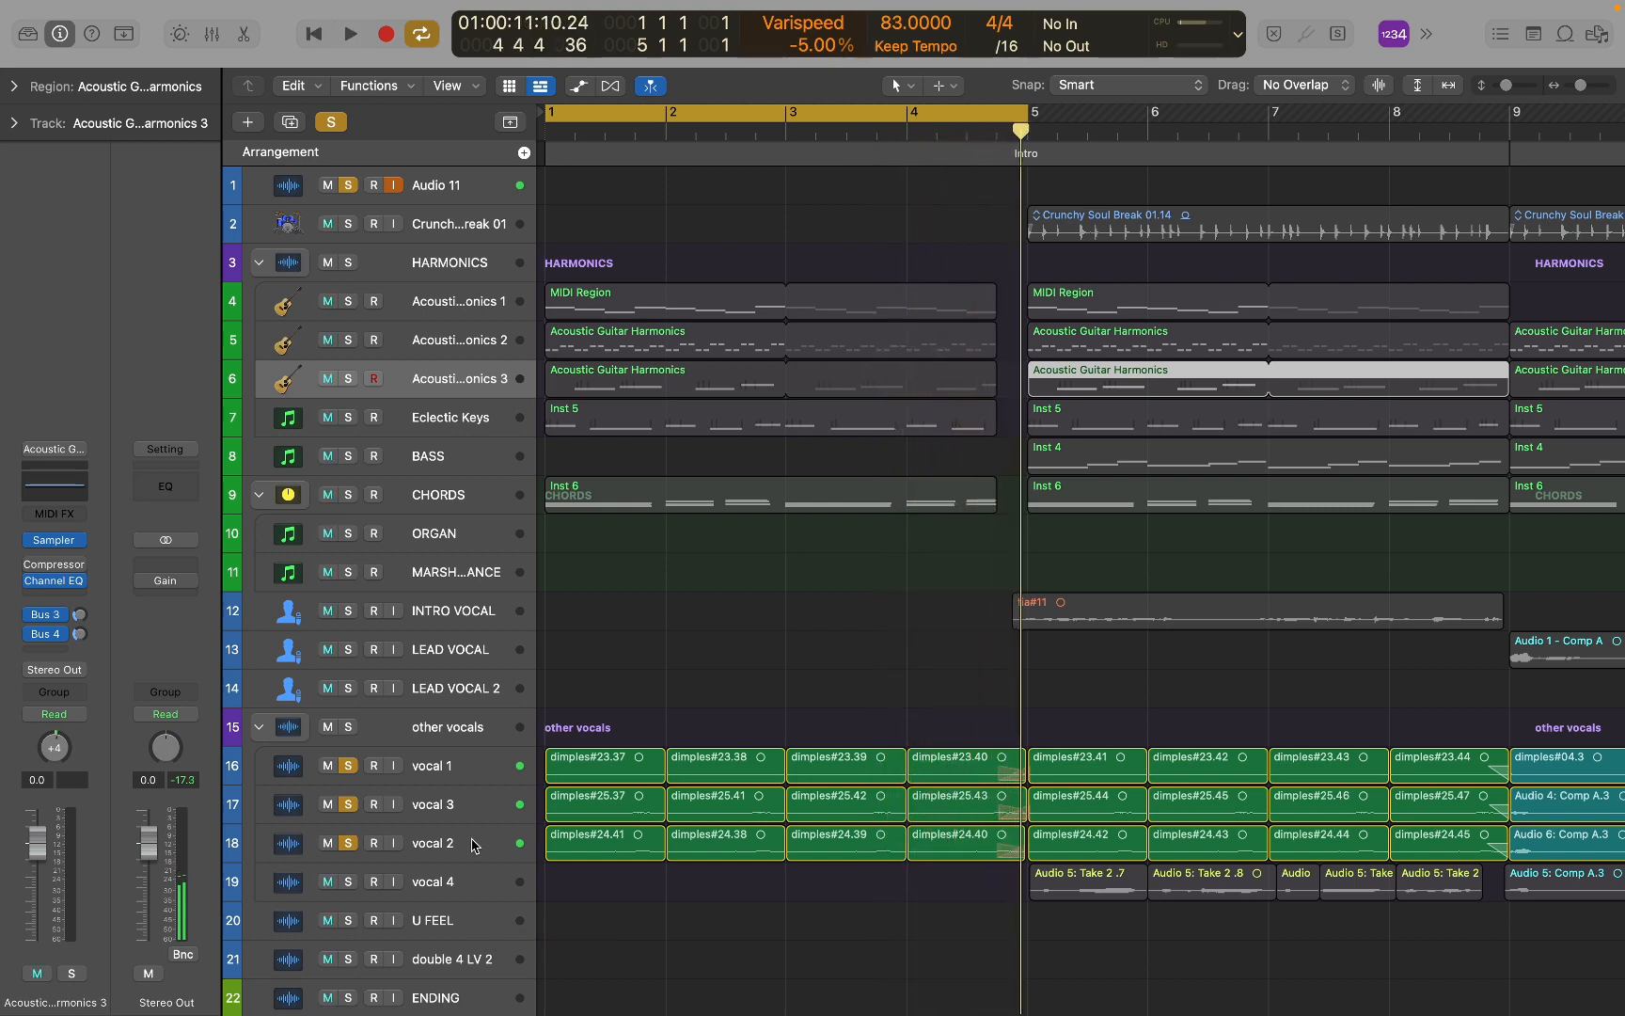
# Unsolo vocal 3 and vocal 2 and play vocal 1 on its own over the cycle.
pyautogui.click(350, 831)
pyautogui.click(350, 808)
pyautogui.click(350, 844)
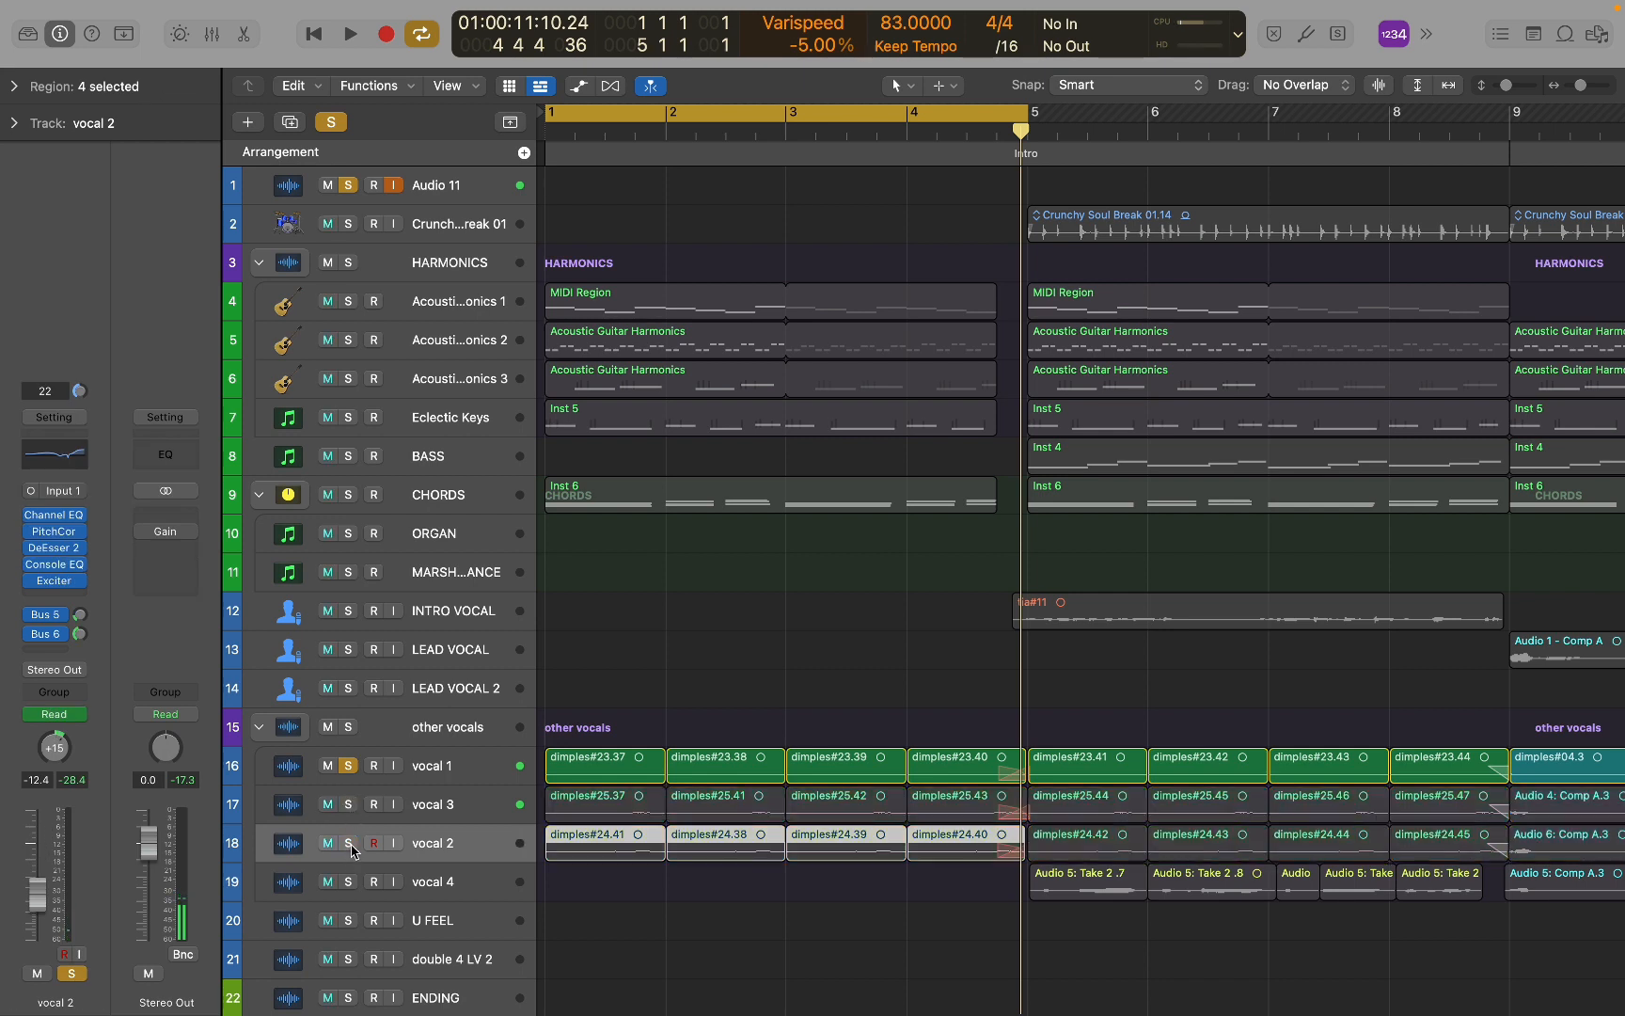
pyautogui.press('space')
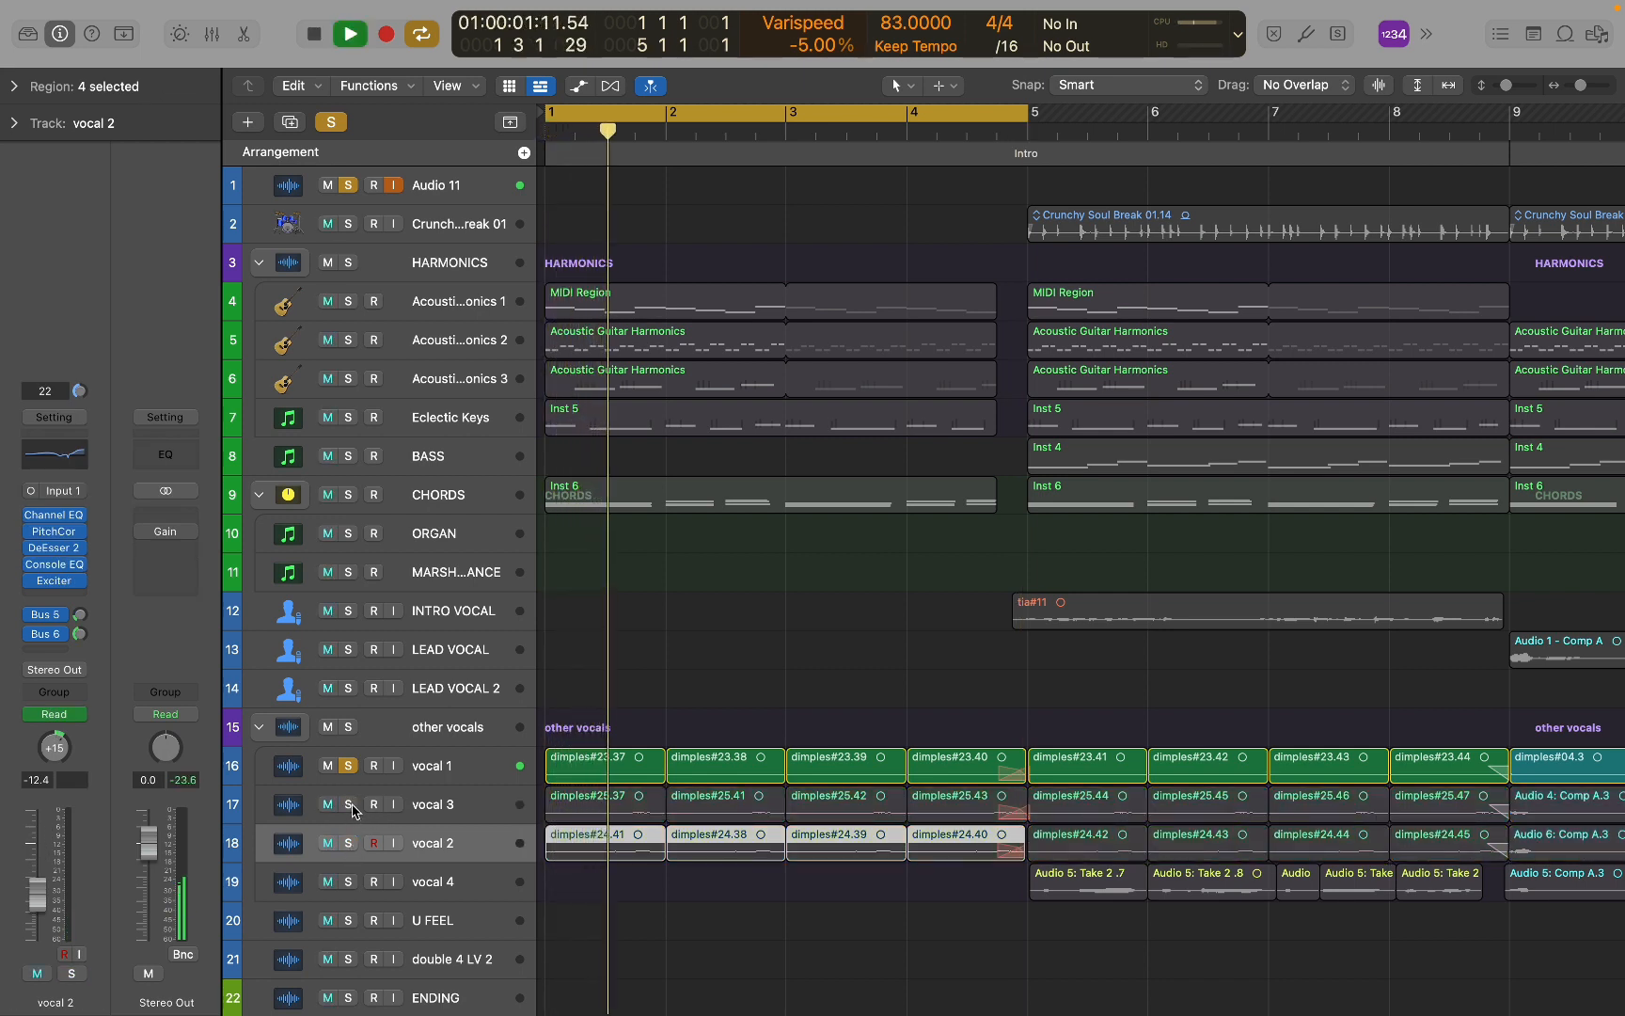
# Add vocal 3 and vocal 2 back to the solo during playback and move the vocal 2 track above vocal 3.
pyautogui.click(350, 805)
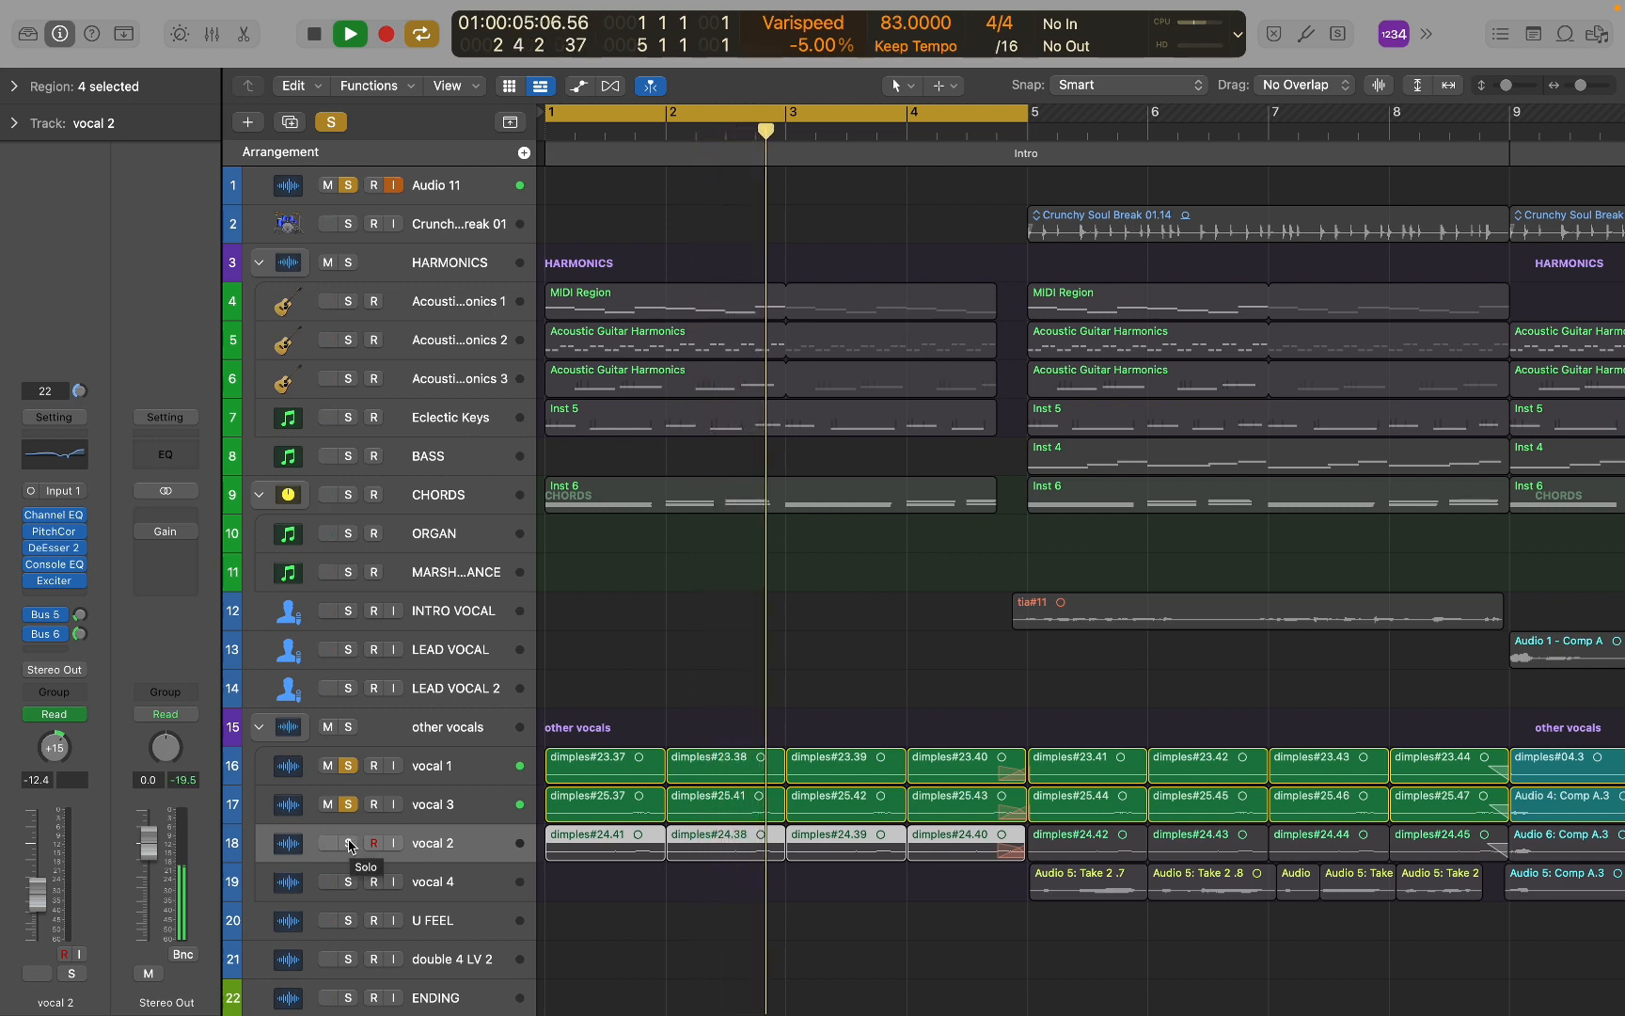
pyautogui.click(350, 843)
pyautogui.moveTo(423, 843); pyautogui.dragTo(465, 804)
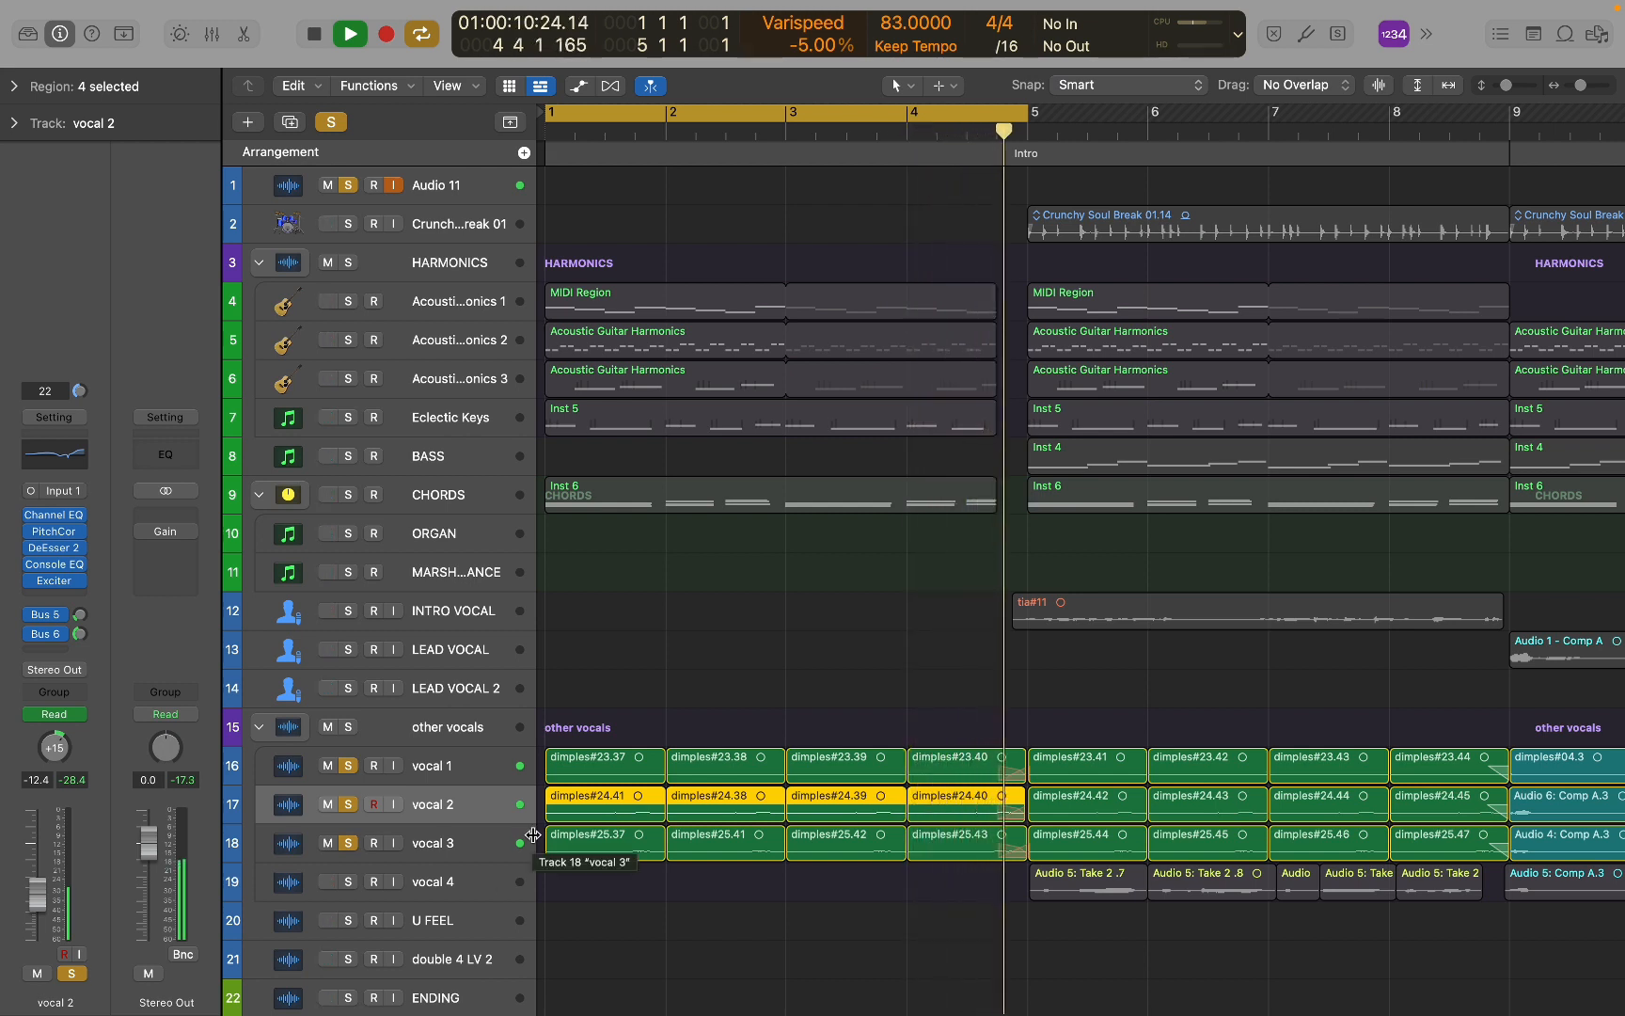
# Add CHORDS to the soloed vocals and play the cycled opening bars again.
pyautogui.press('space')
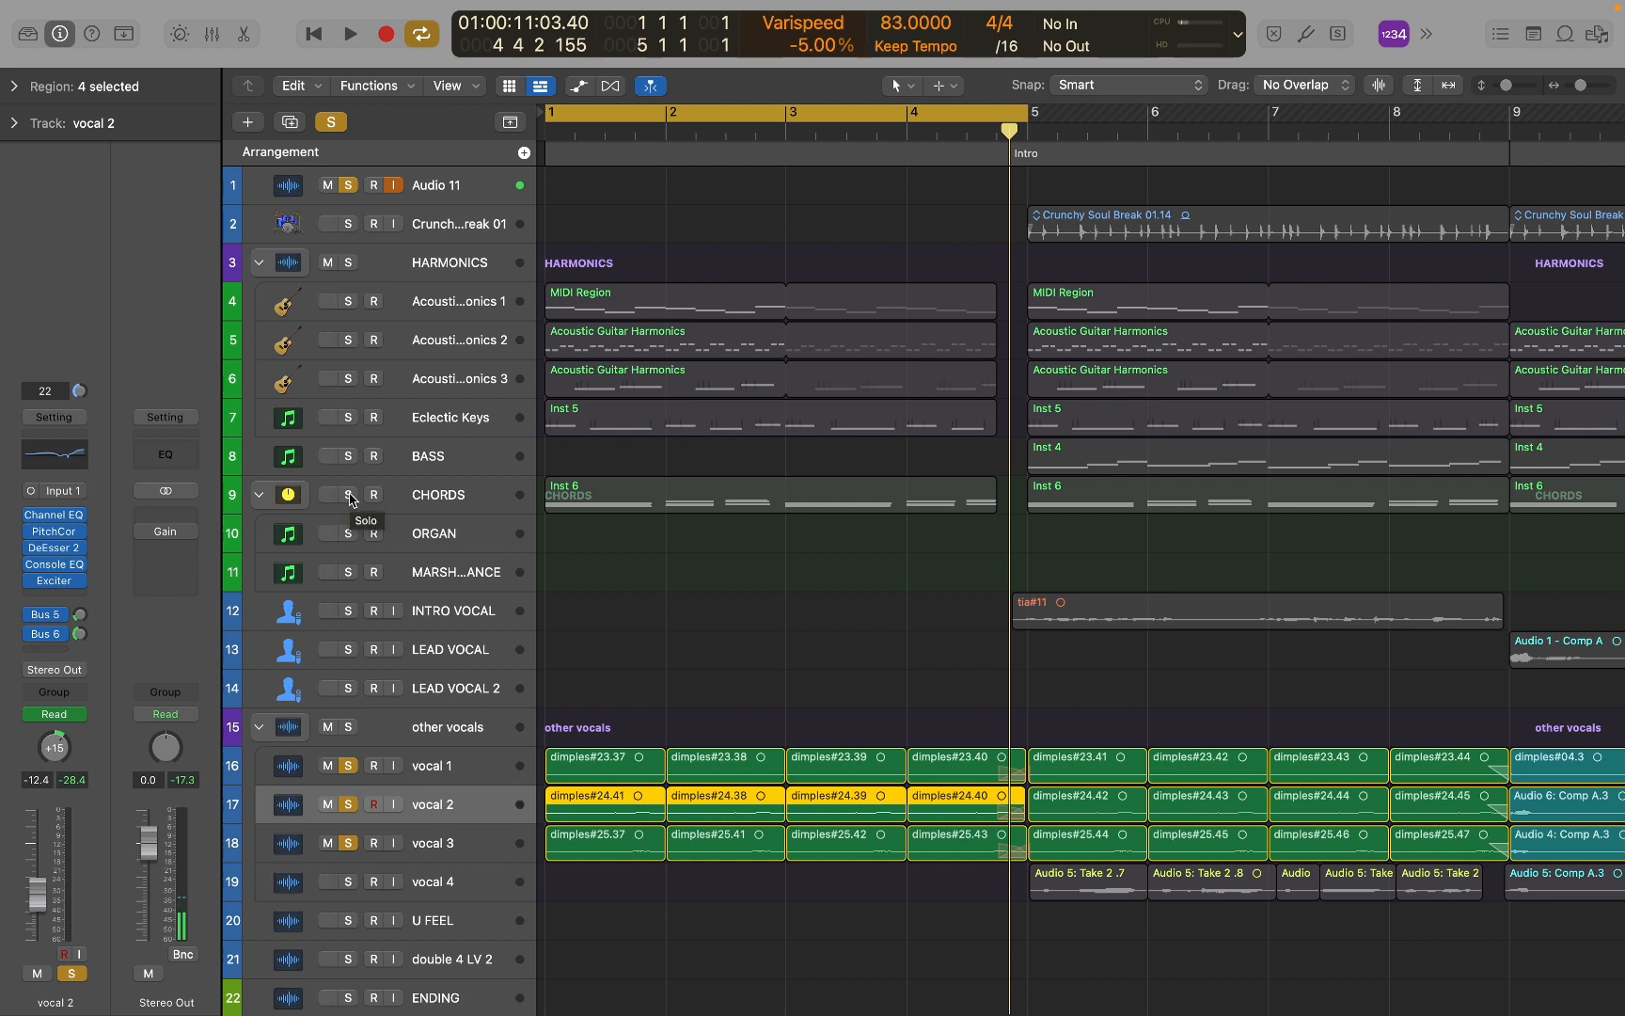
pyautogui.click(349, 496)
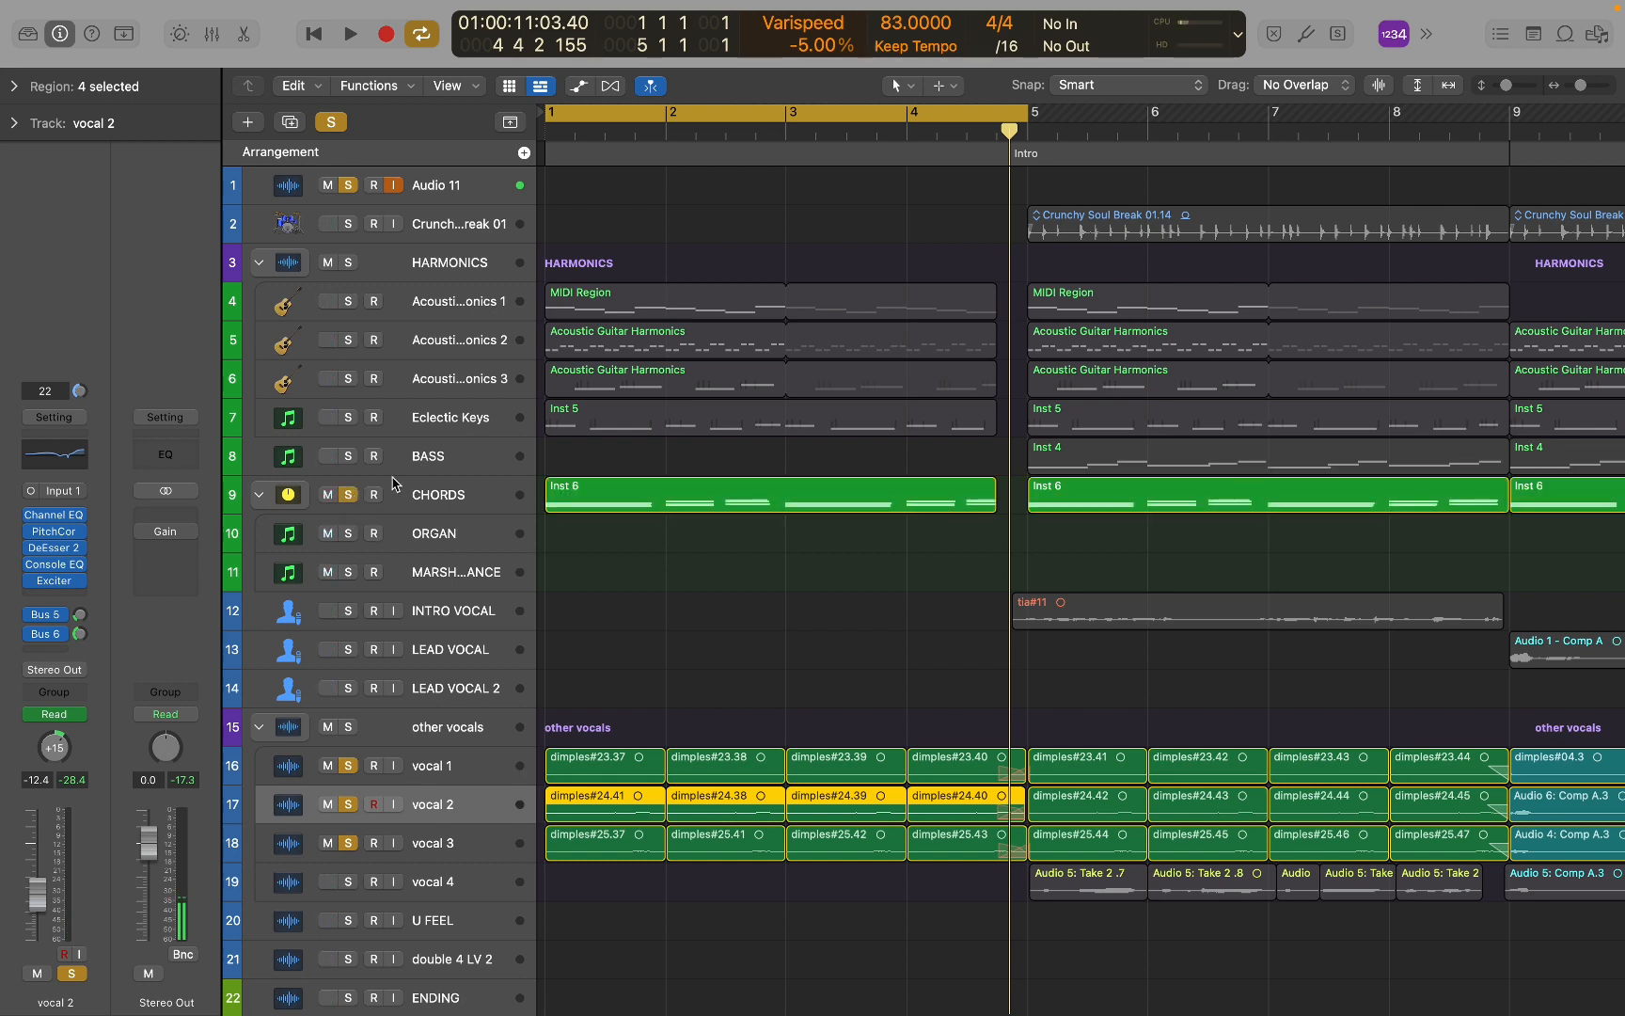
pyautogui.press('space')
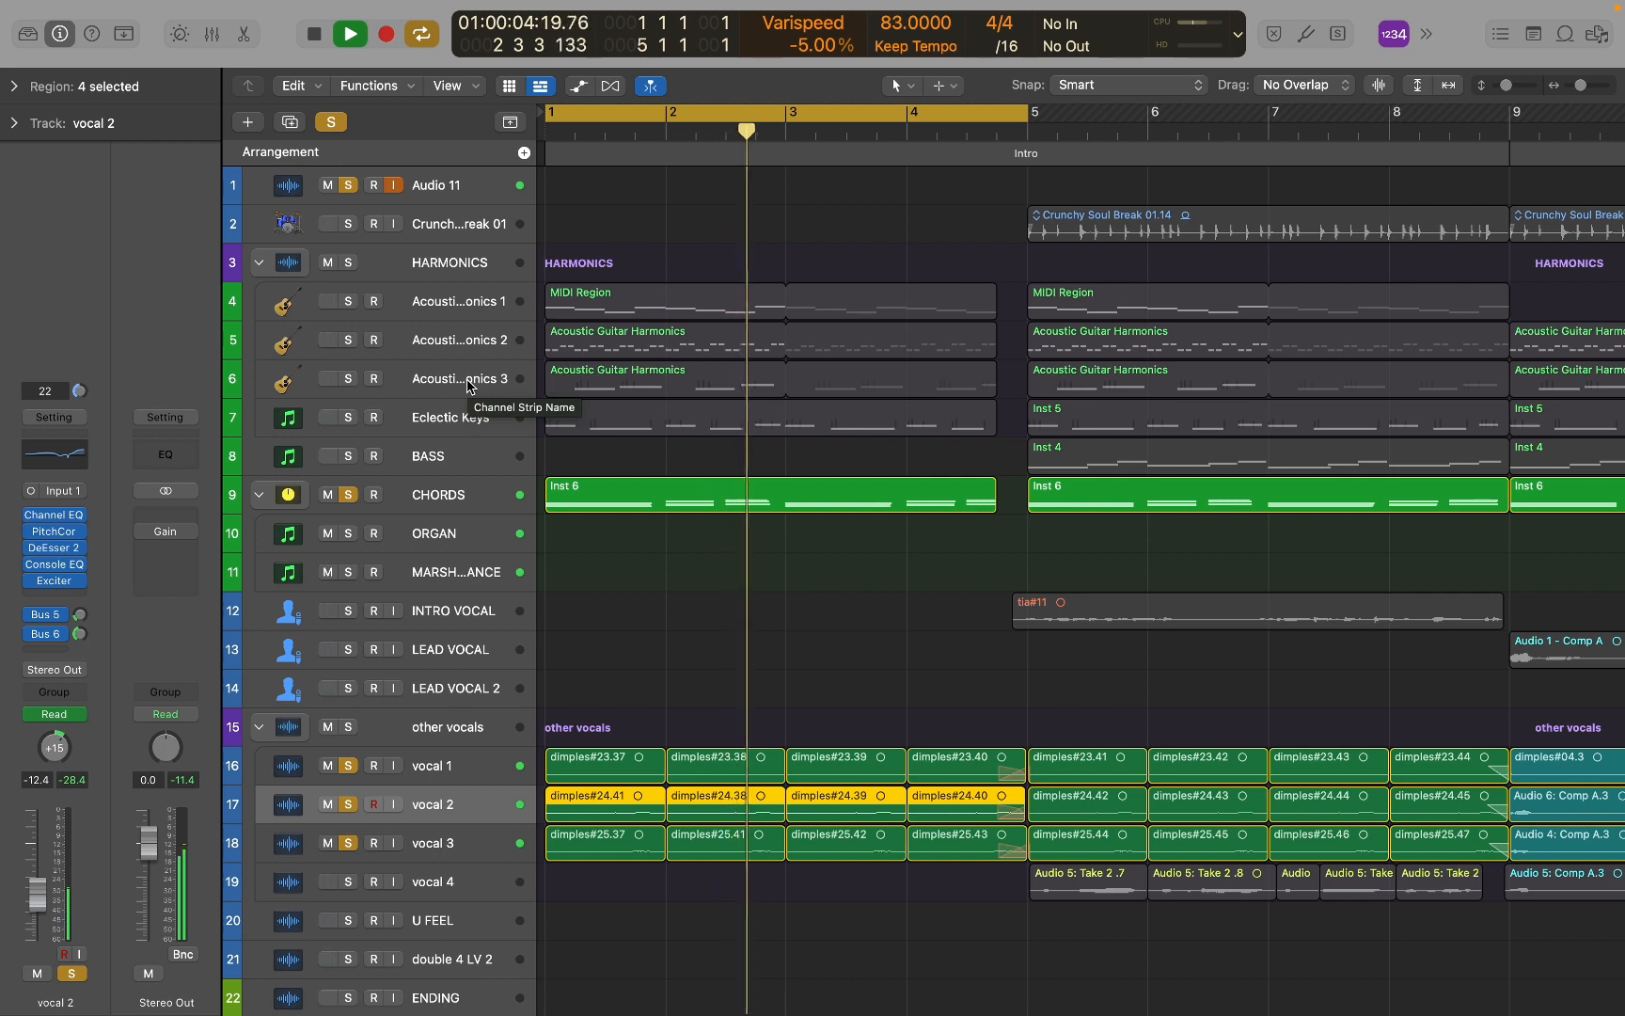
# Add Eclectic Keys and Acoustic Guitar Harmonics 3, 2 and 1 to the solo one by one during playback.
pyautogui.click(349, 418)
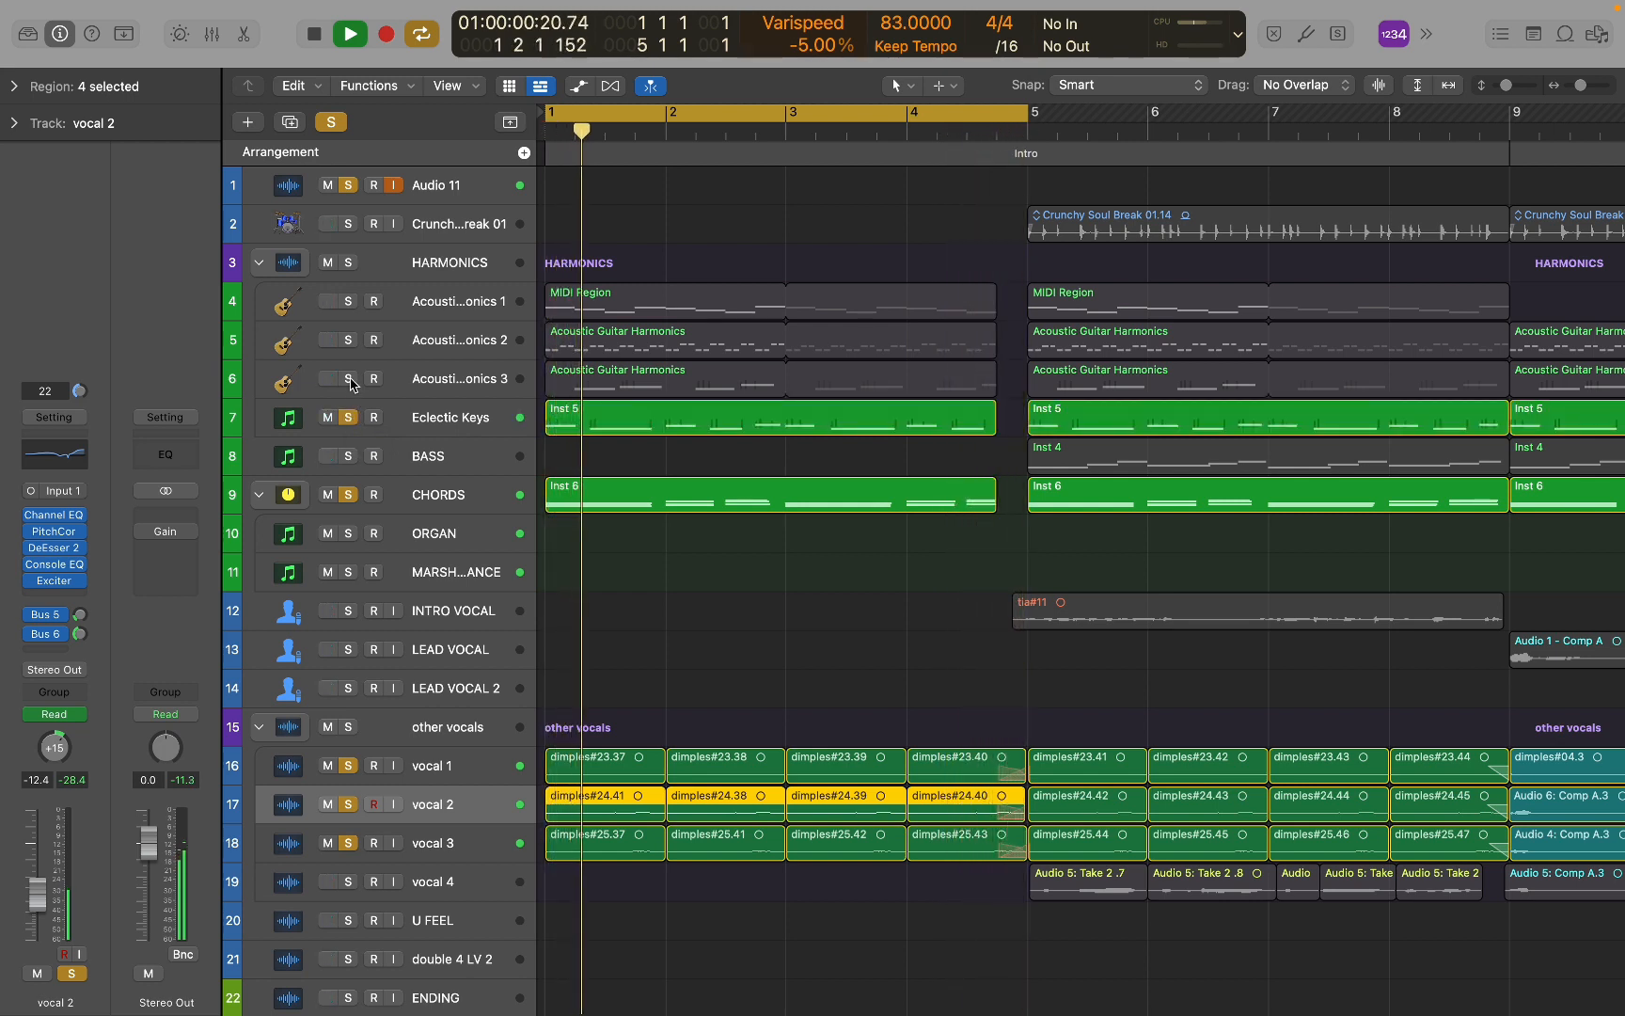
pyautogui.click(349, 379)
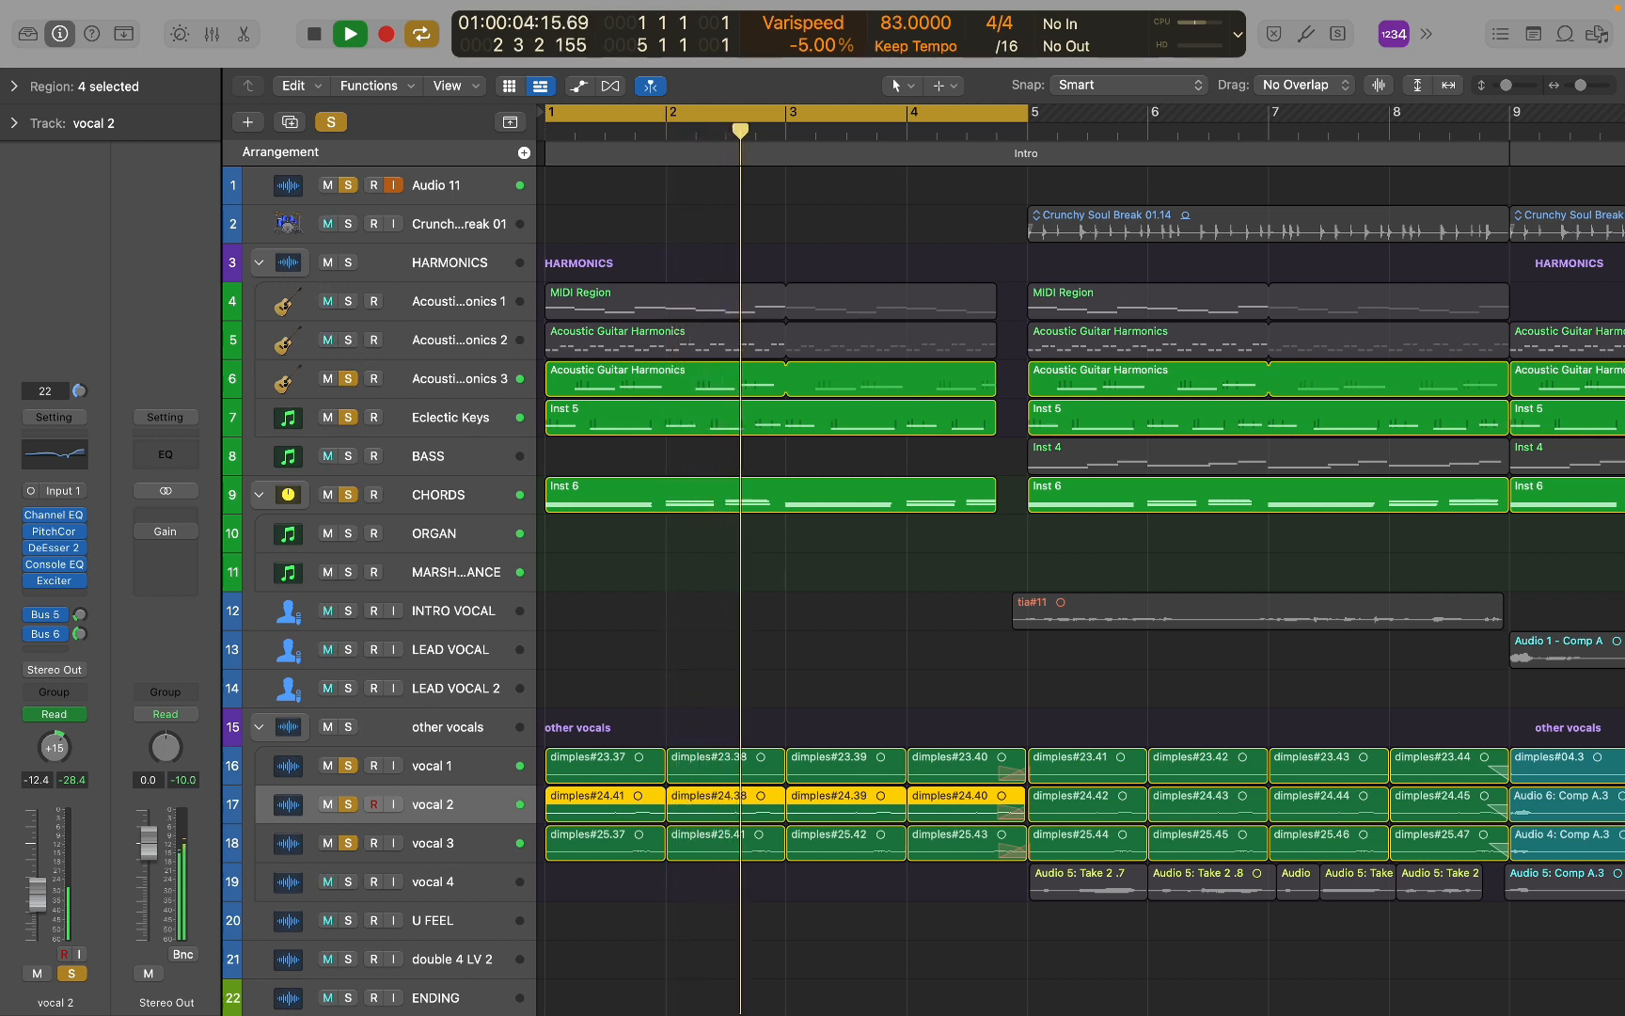
pyautogui.click(349, 341)
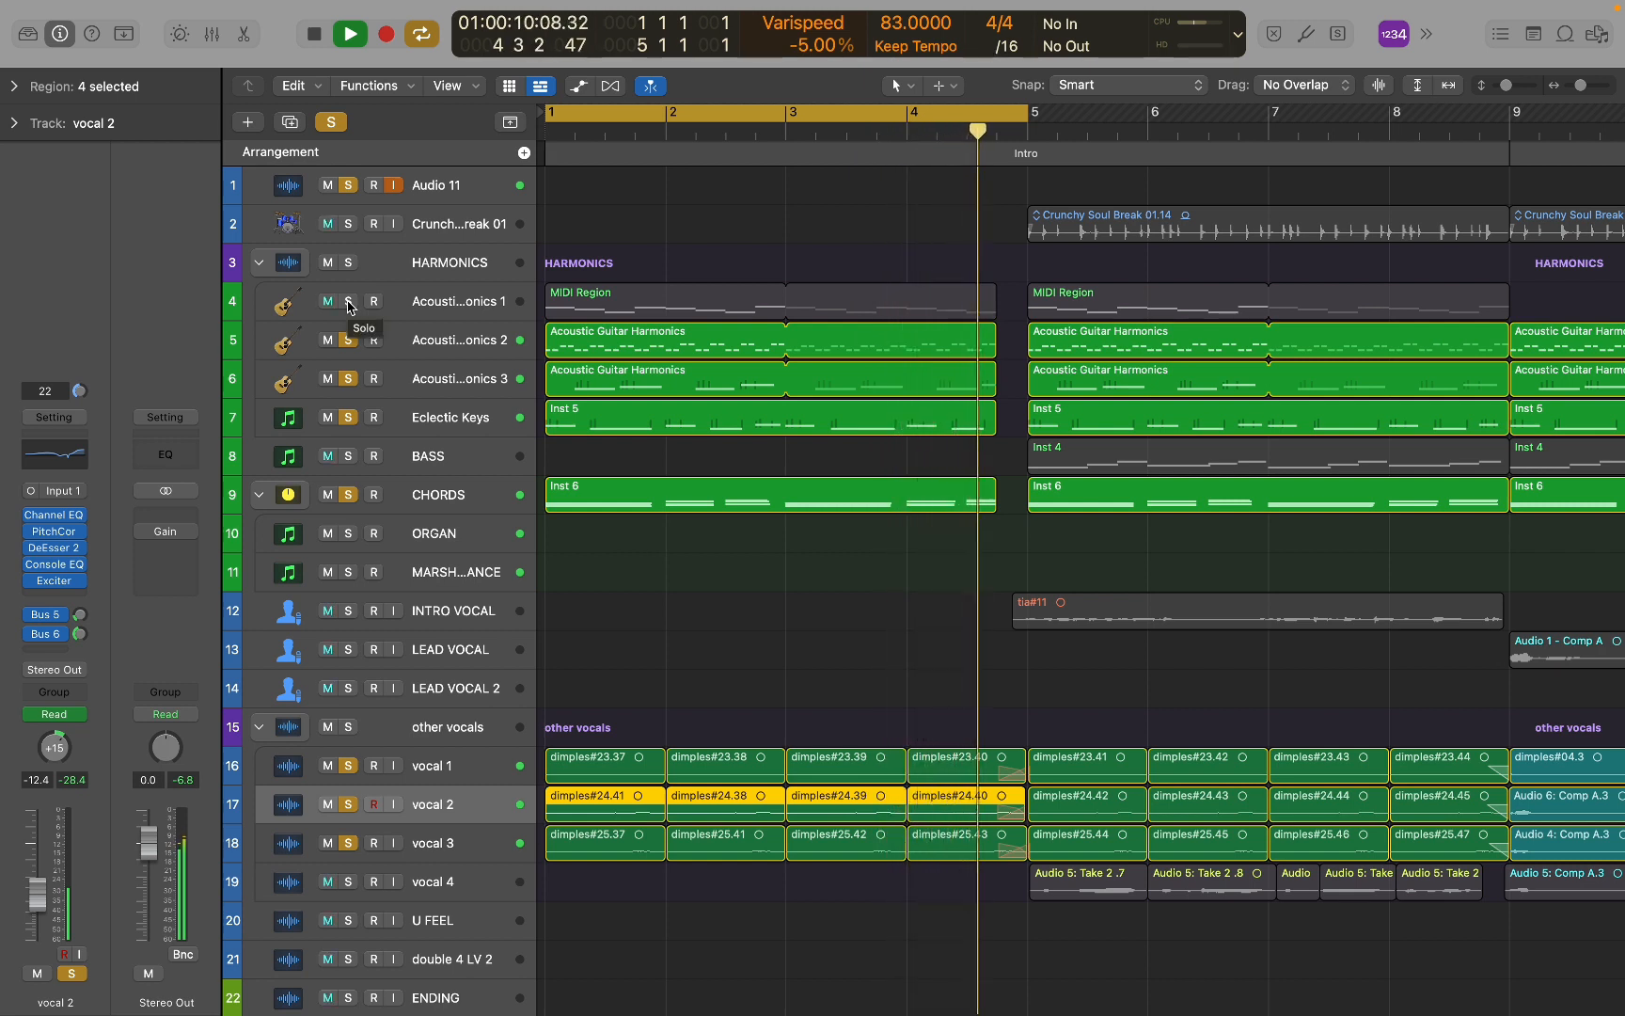
pyautogui.click(349, 302)
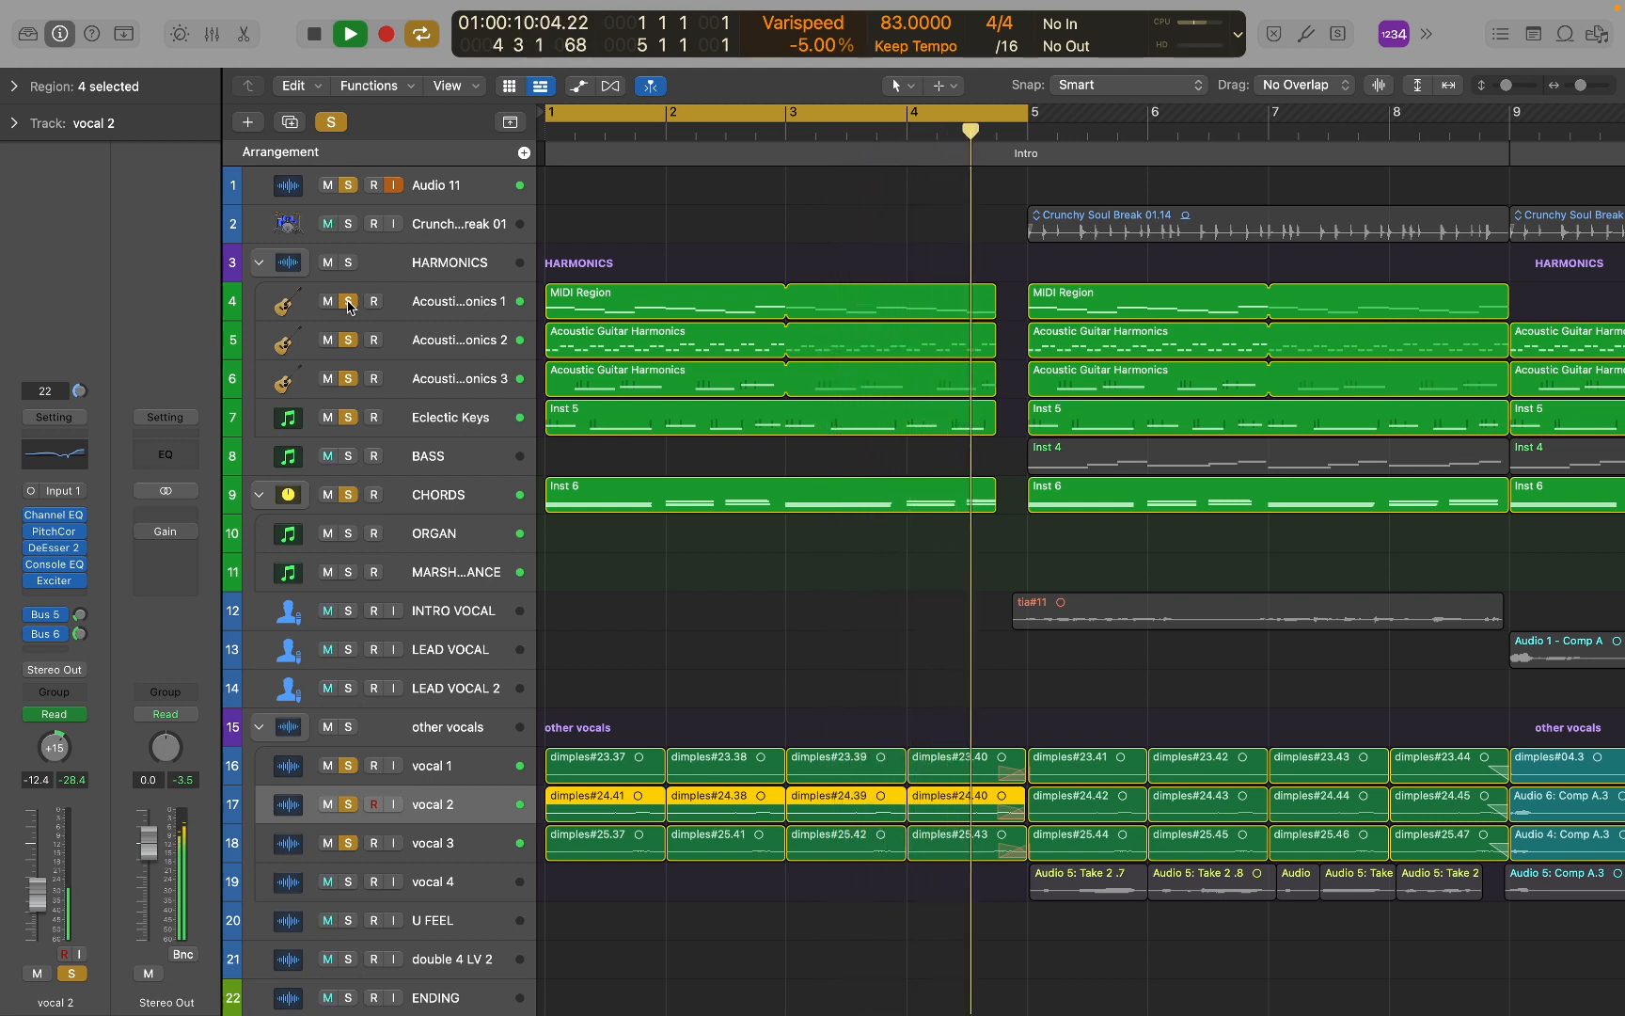
pyautogui.press('space')
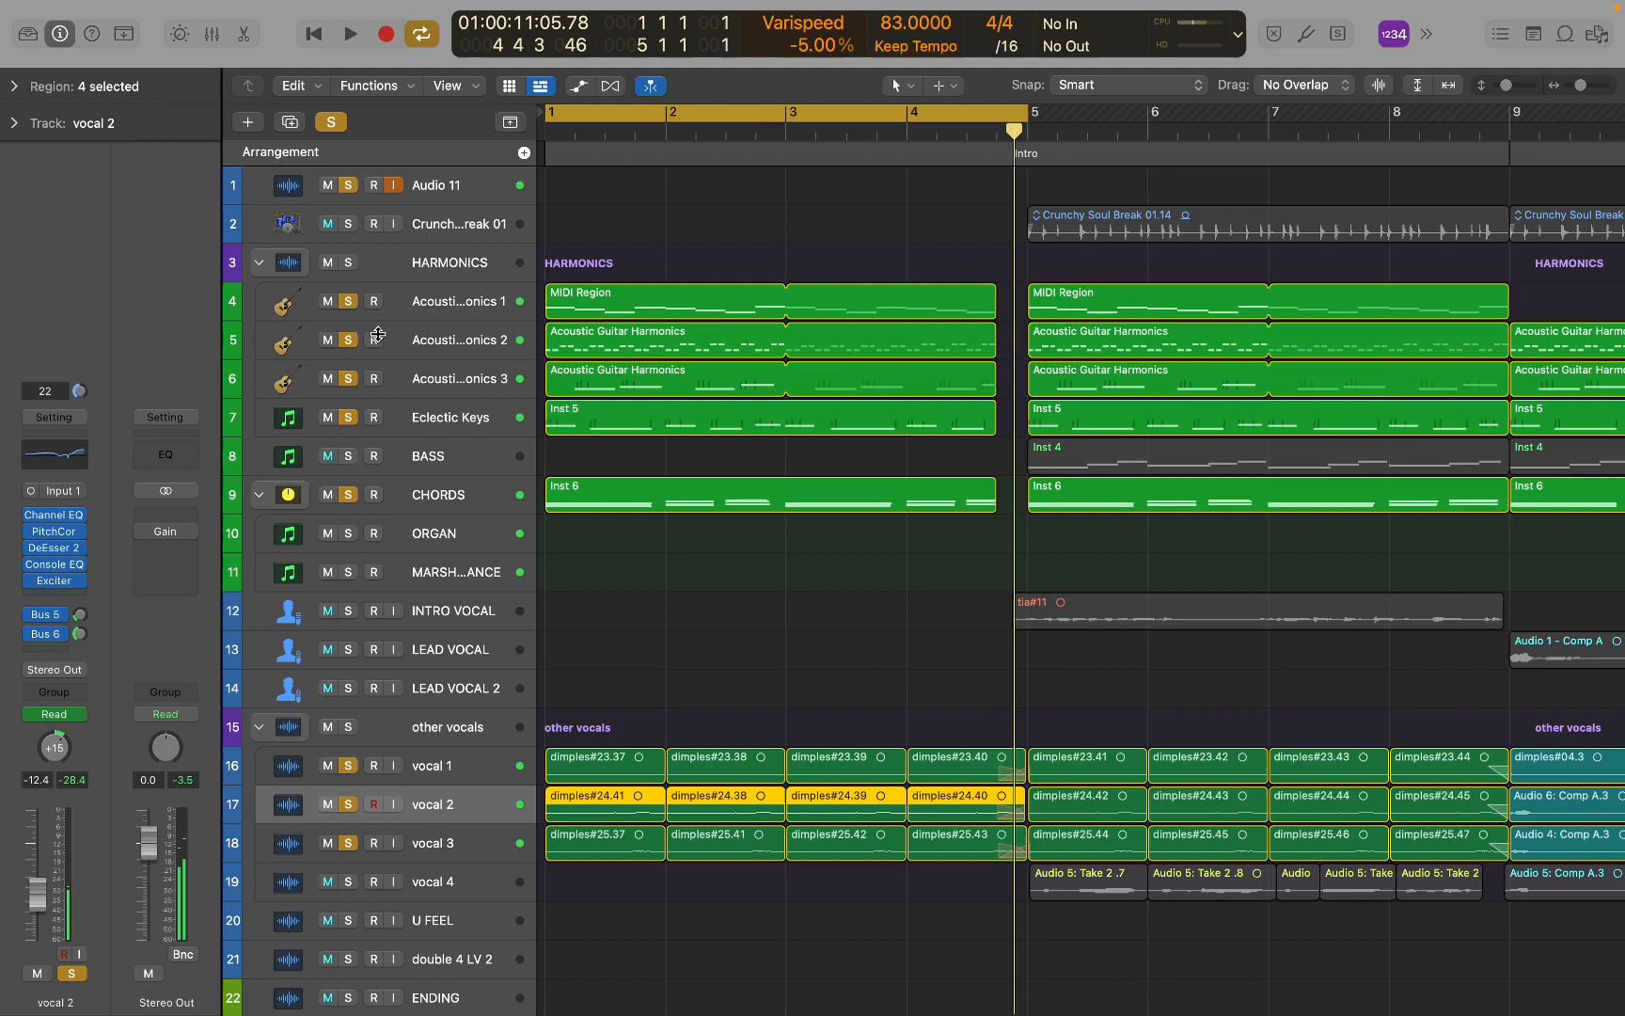
# Clear all solos and examine the Channel EQ settings on vocal 1.
pyautogui.click(484, 774)
pyautogui.click(339, 128)
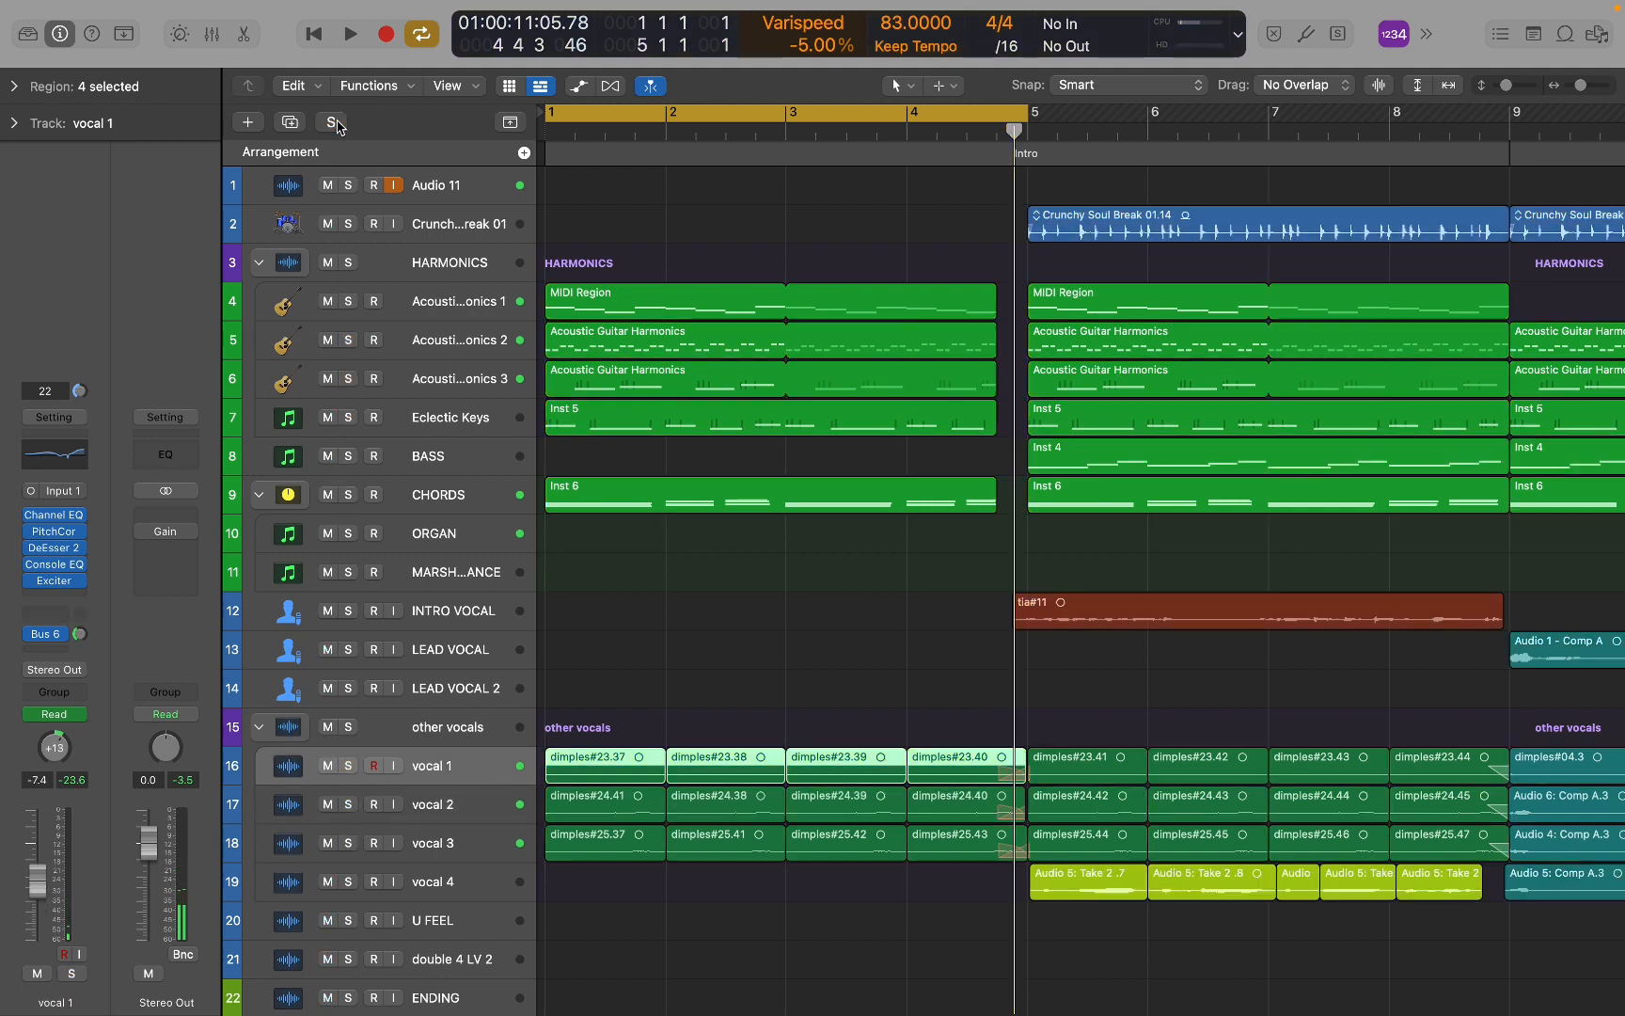
pyautogui.scroll(-3, 360, 385)
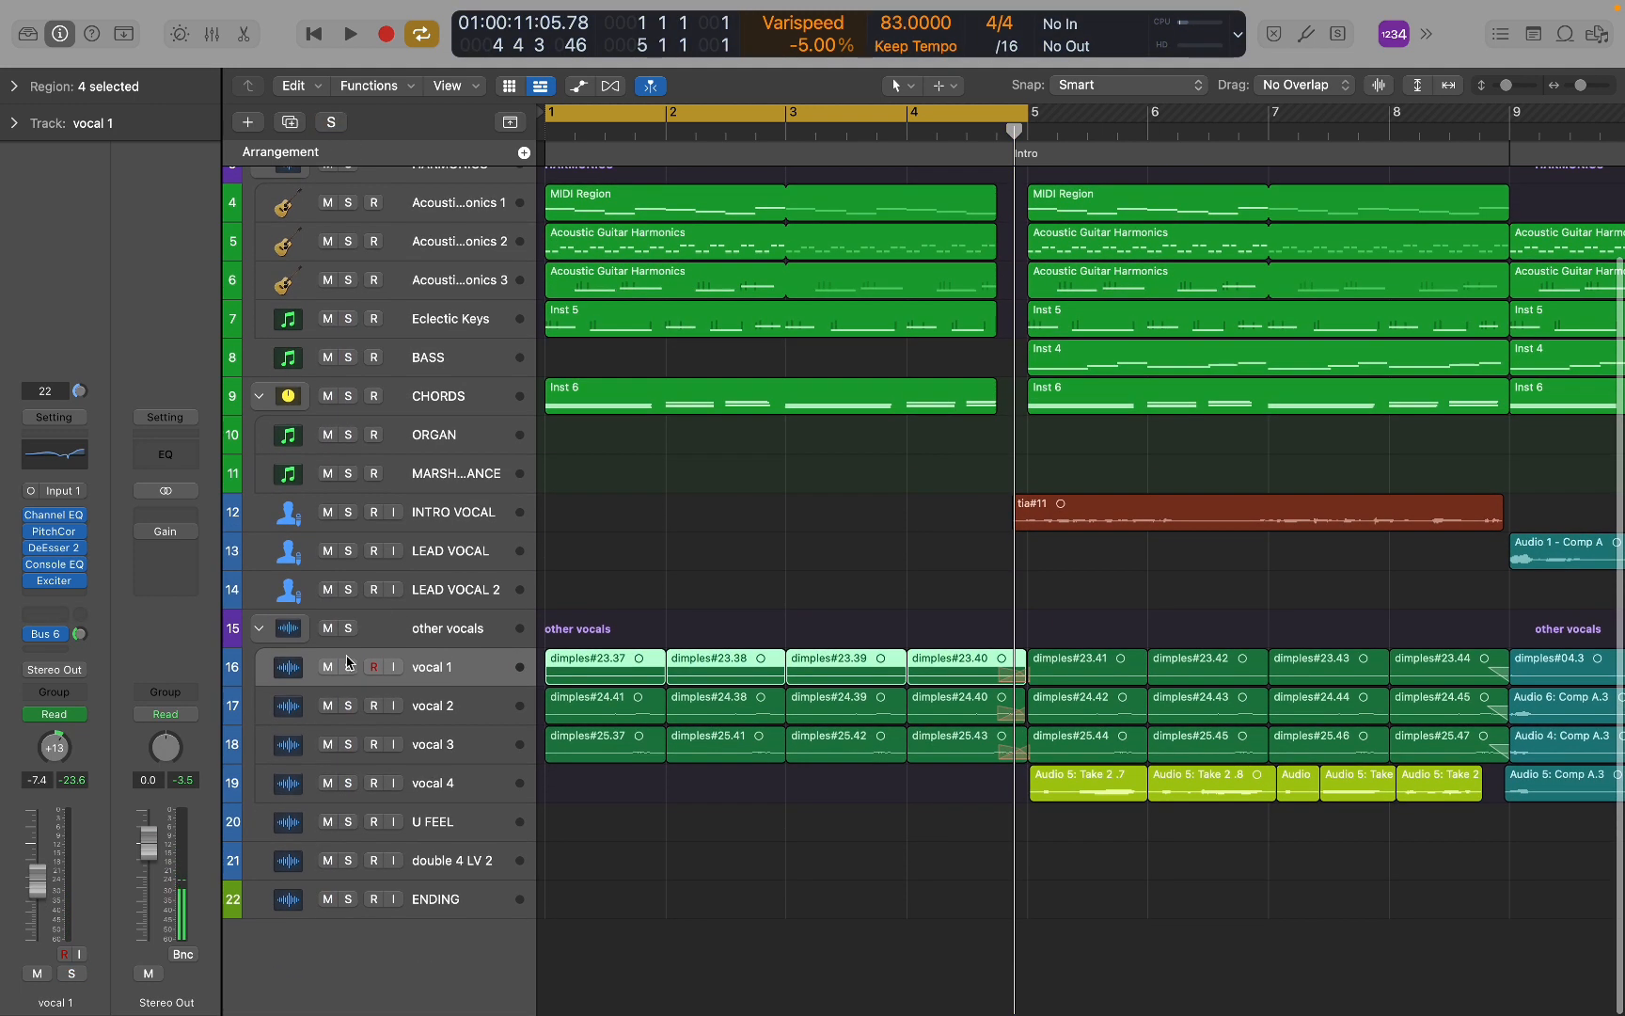
pyautogui.click(59, 518)
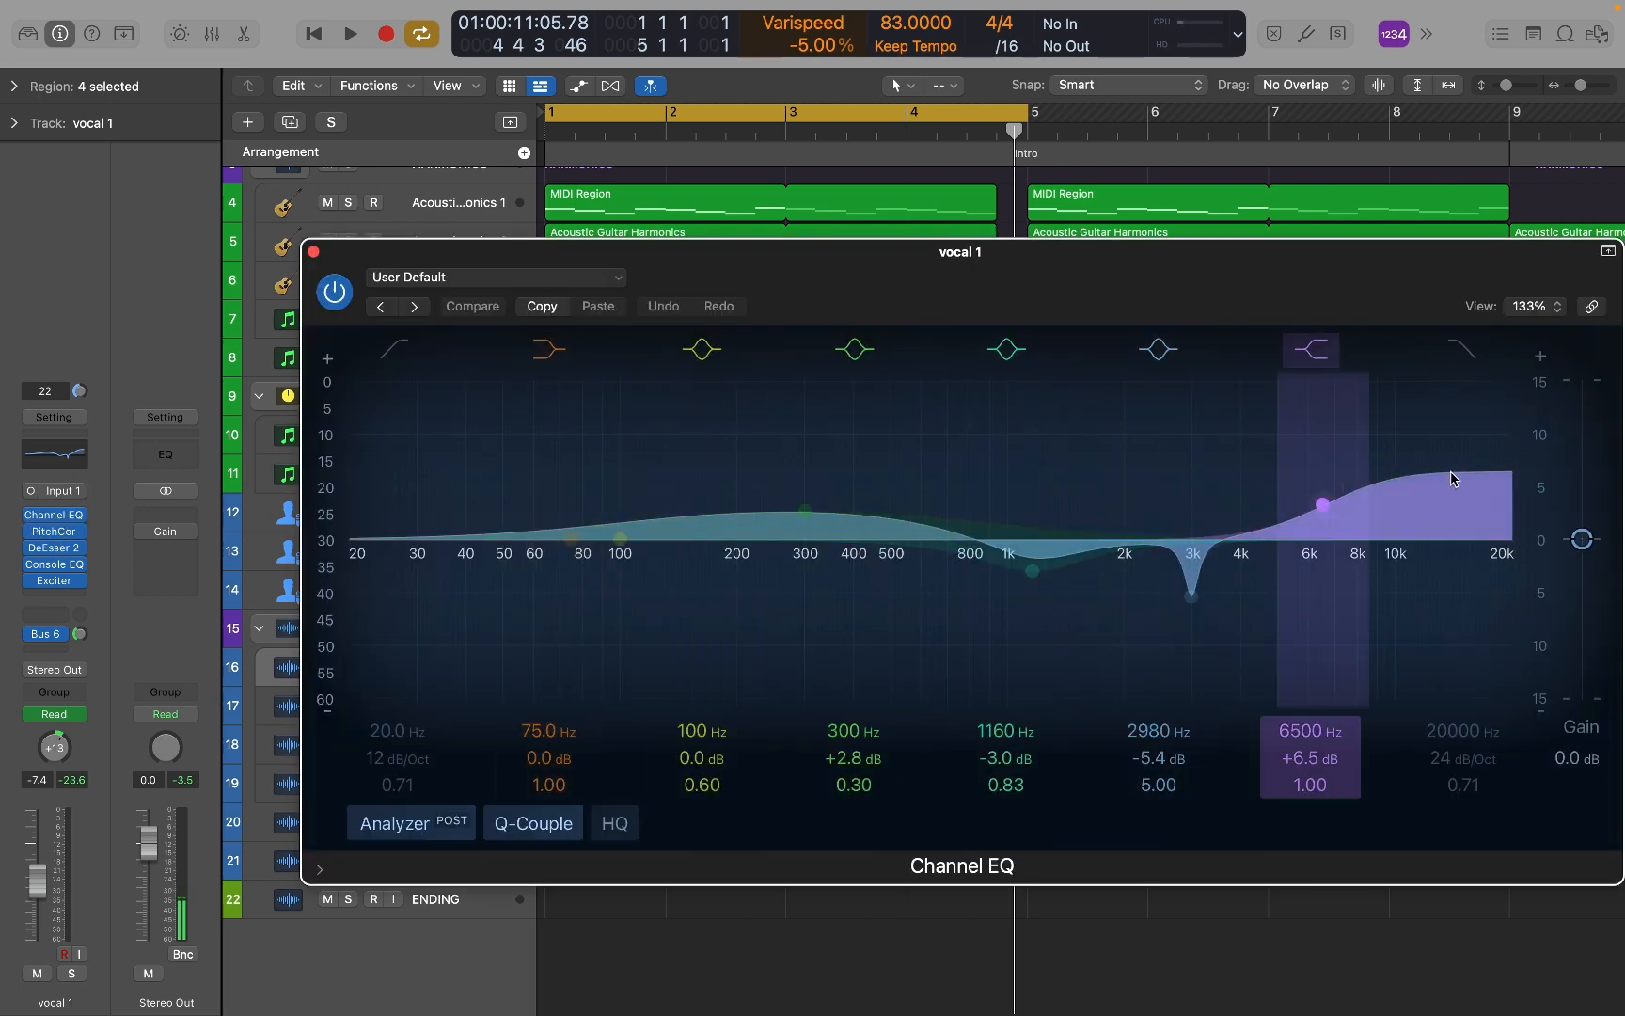
pyautogui.click(313, 251)
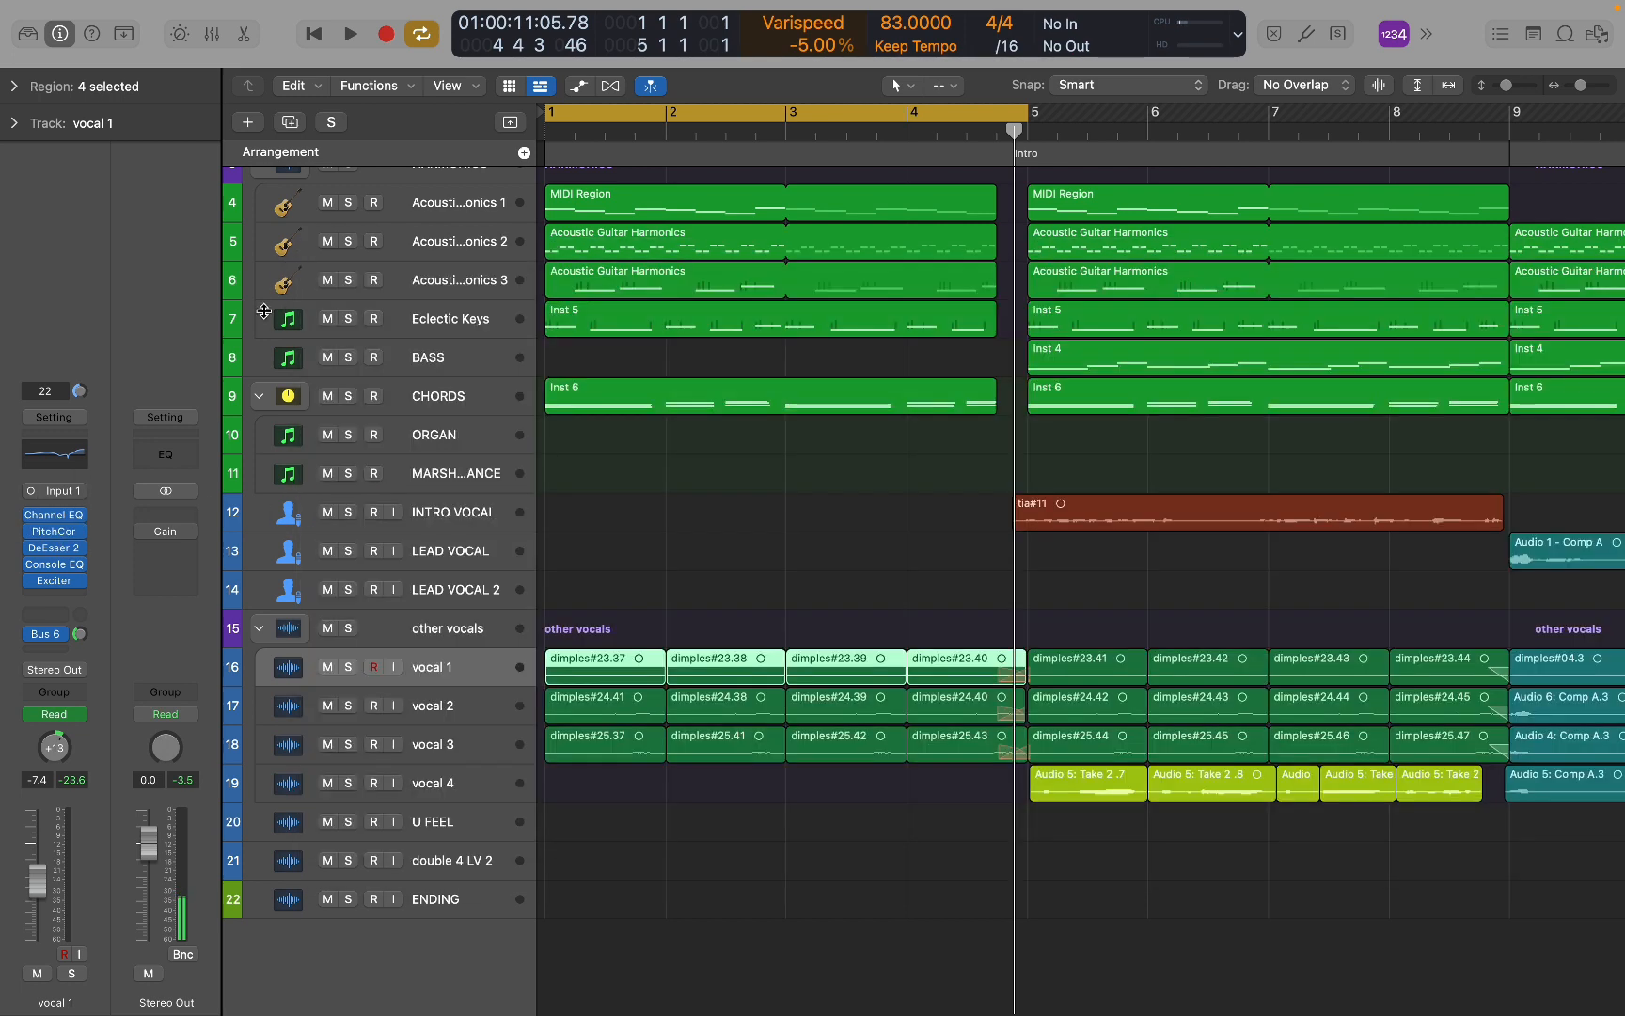
# Examine the Pitch Correction and DeEsser 2 settings on vocal 1.
pyautogui.click(56, 531)
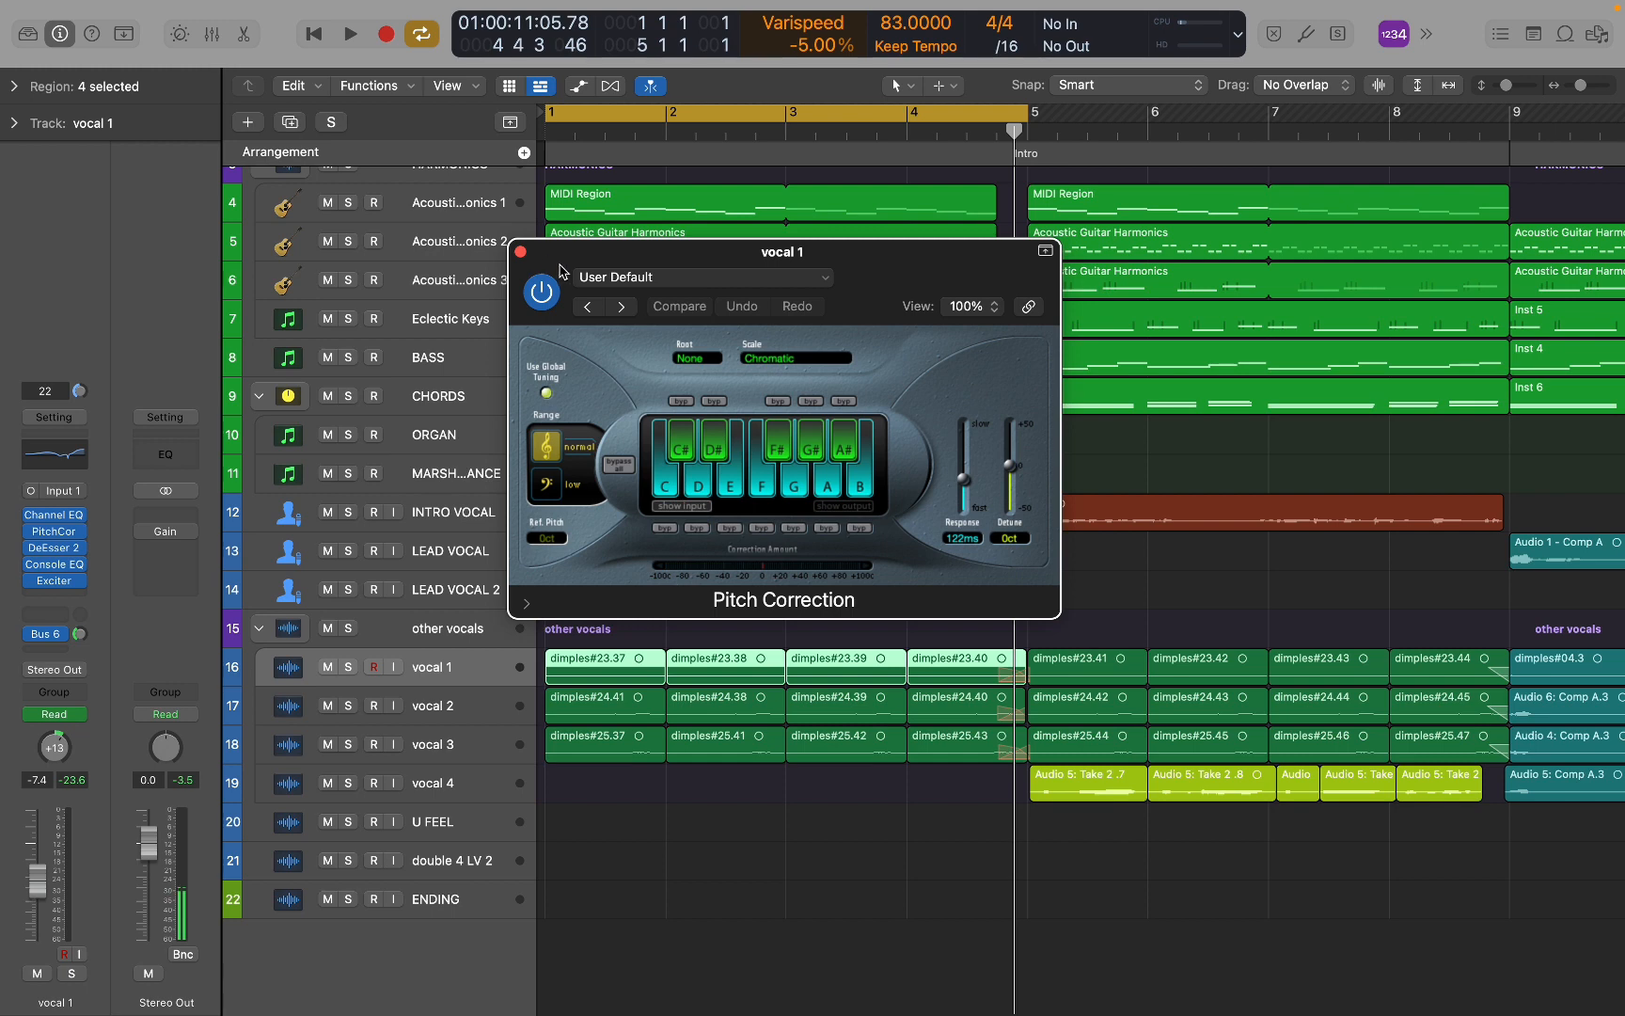
pyautogui.click(520, 252)
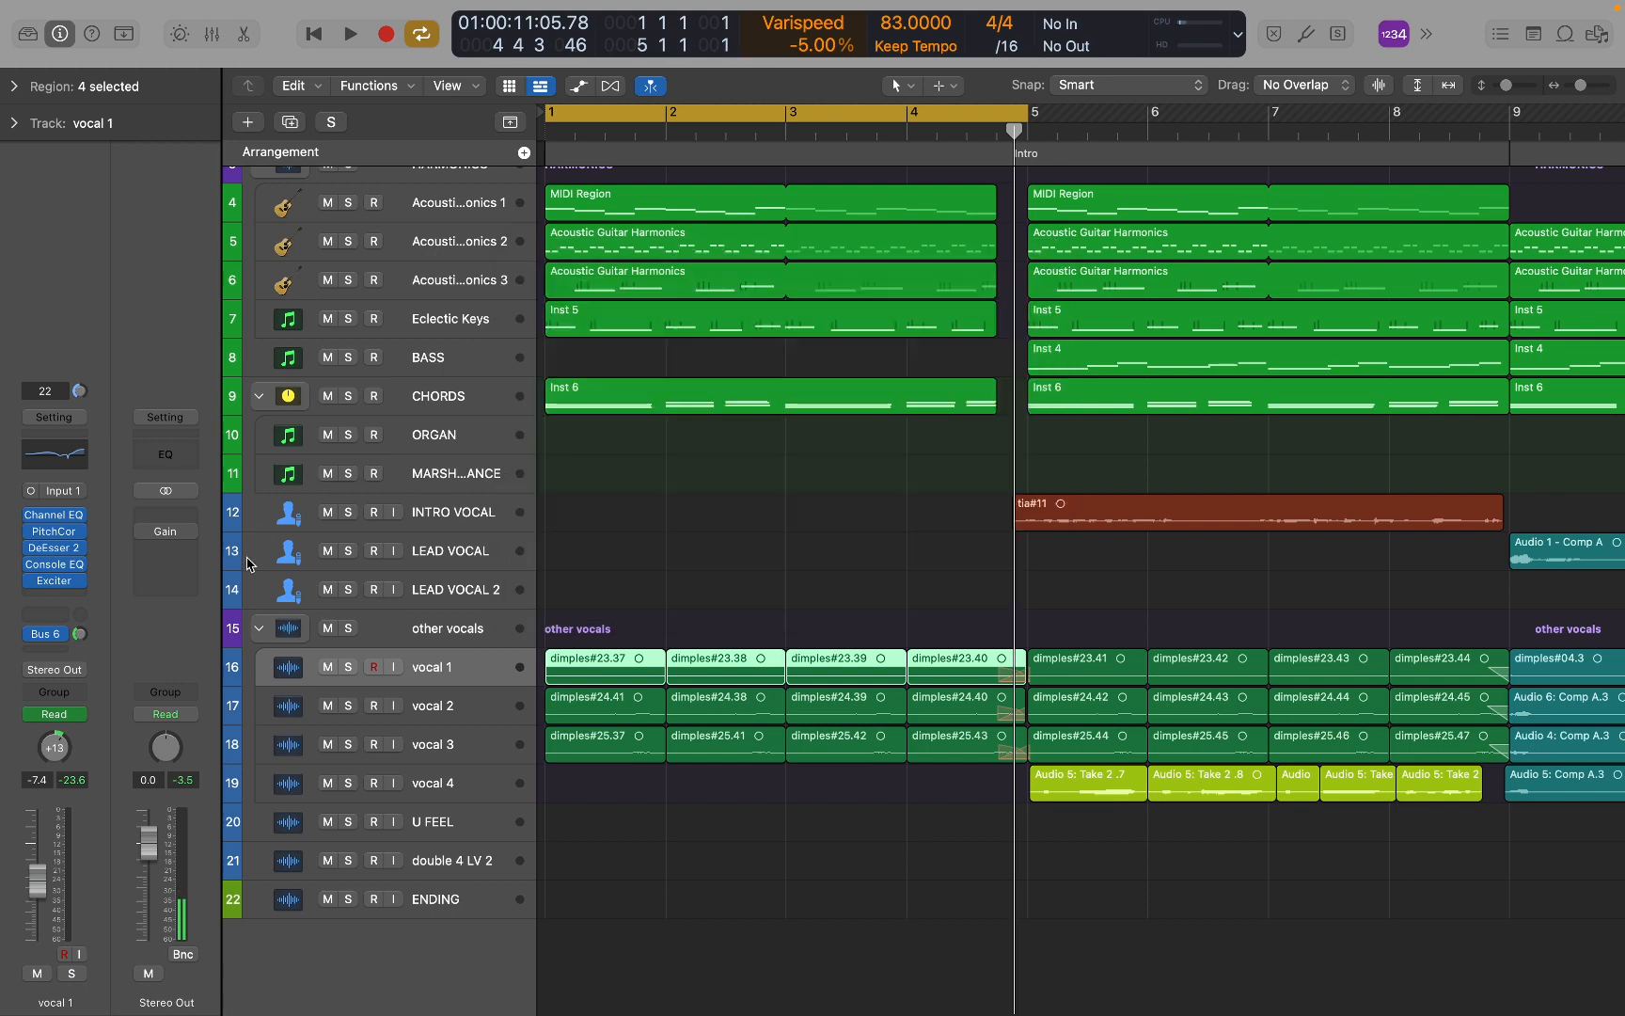
pyautogui.click(56, 549)
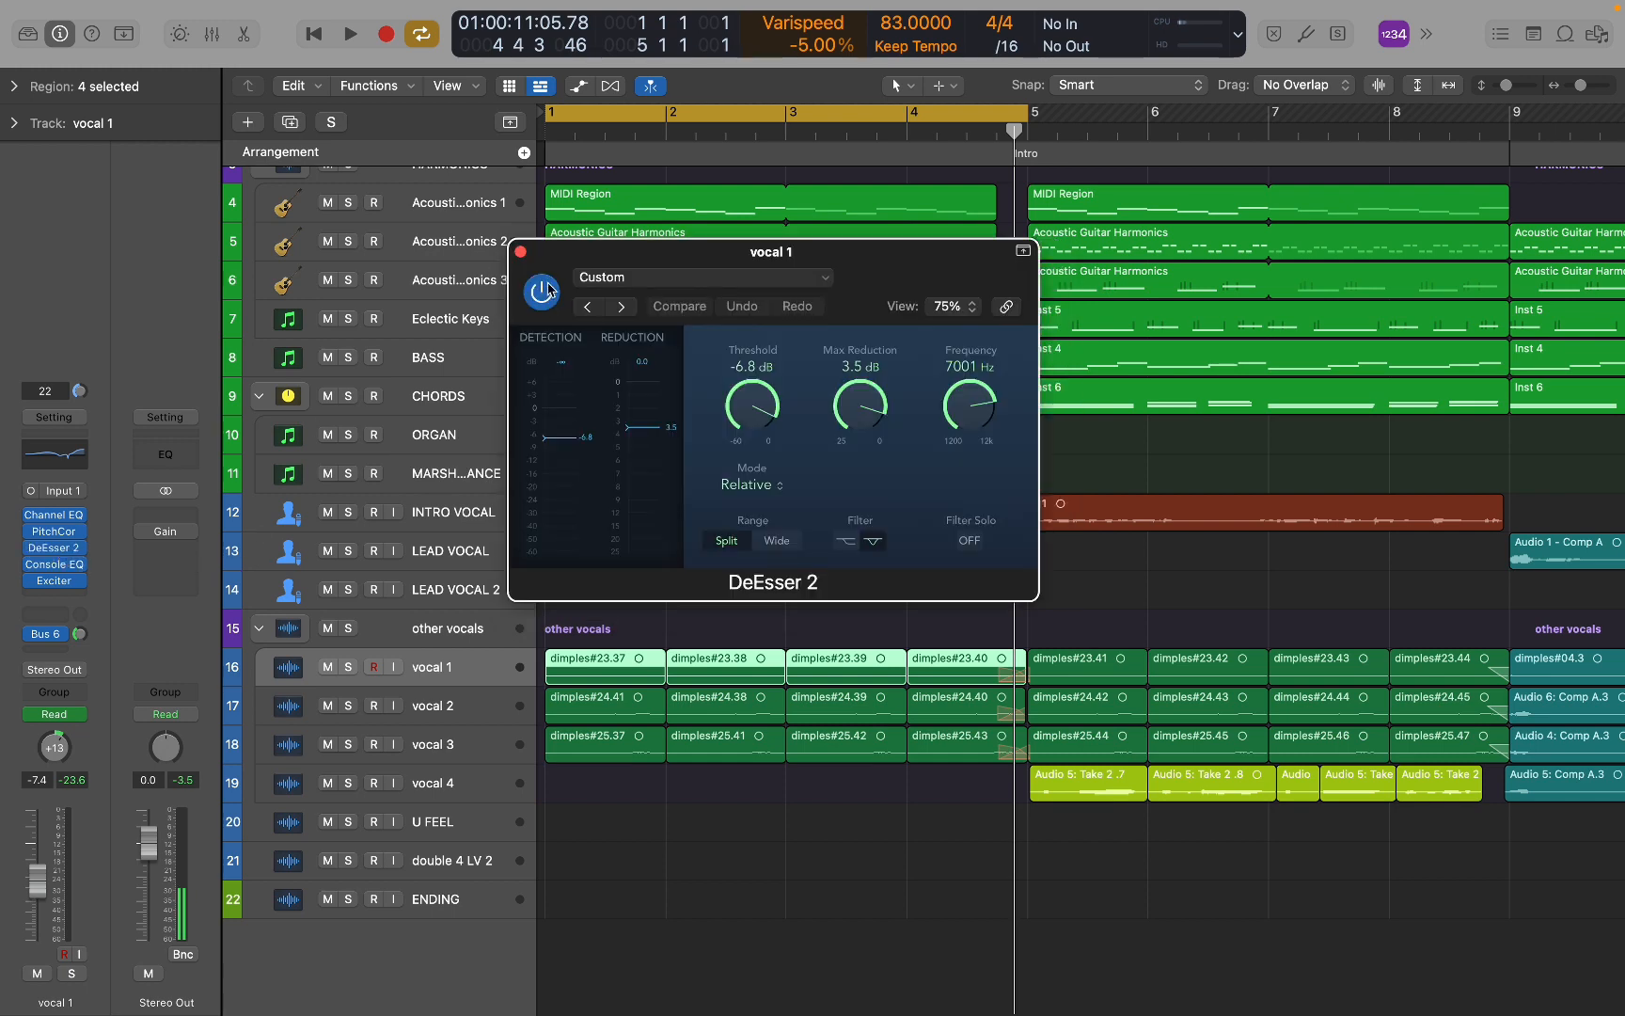
pyautogui.click(520, 252)
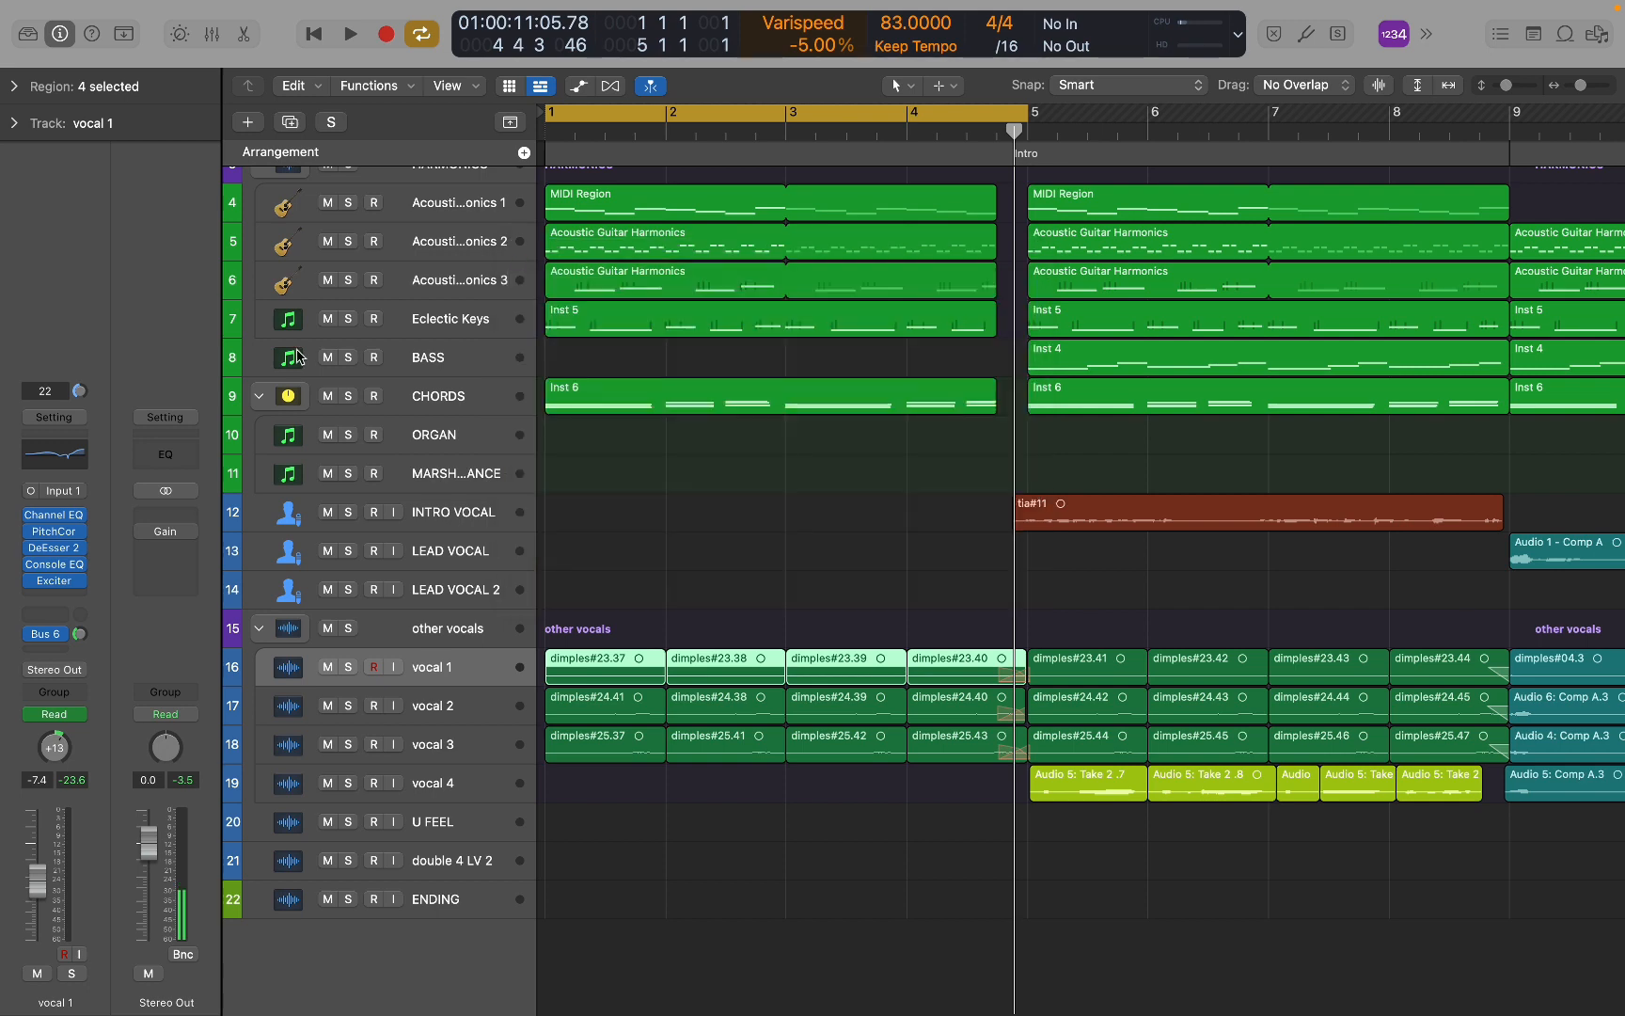
# Examine vocal 1's Vintage Console EQ, its Exciter and the routing of its Bus 6 send to the Chorus aux.
pyautogui.click(58, 564)
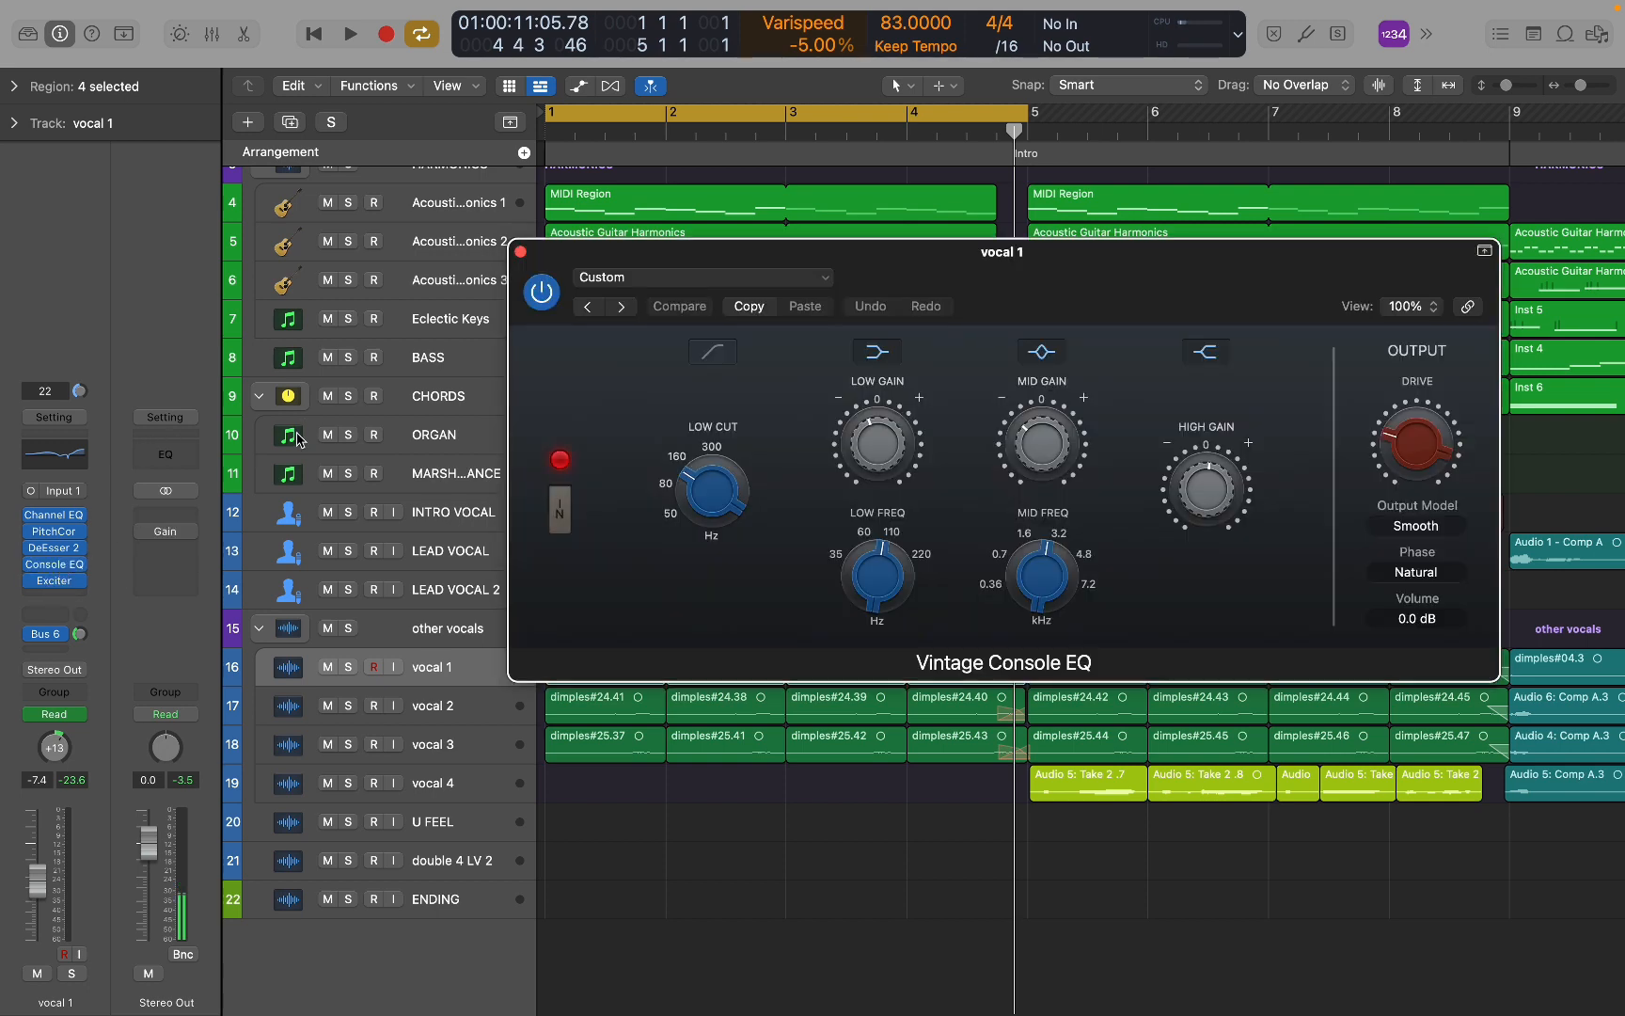
pyautogui.click(520, 252)
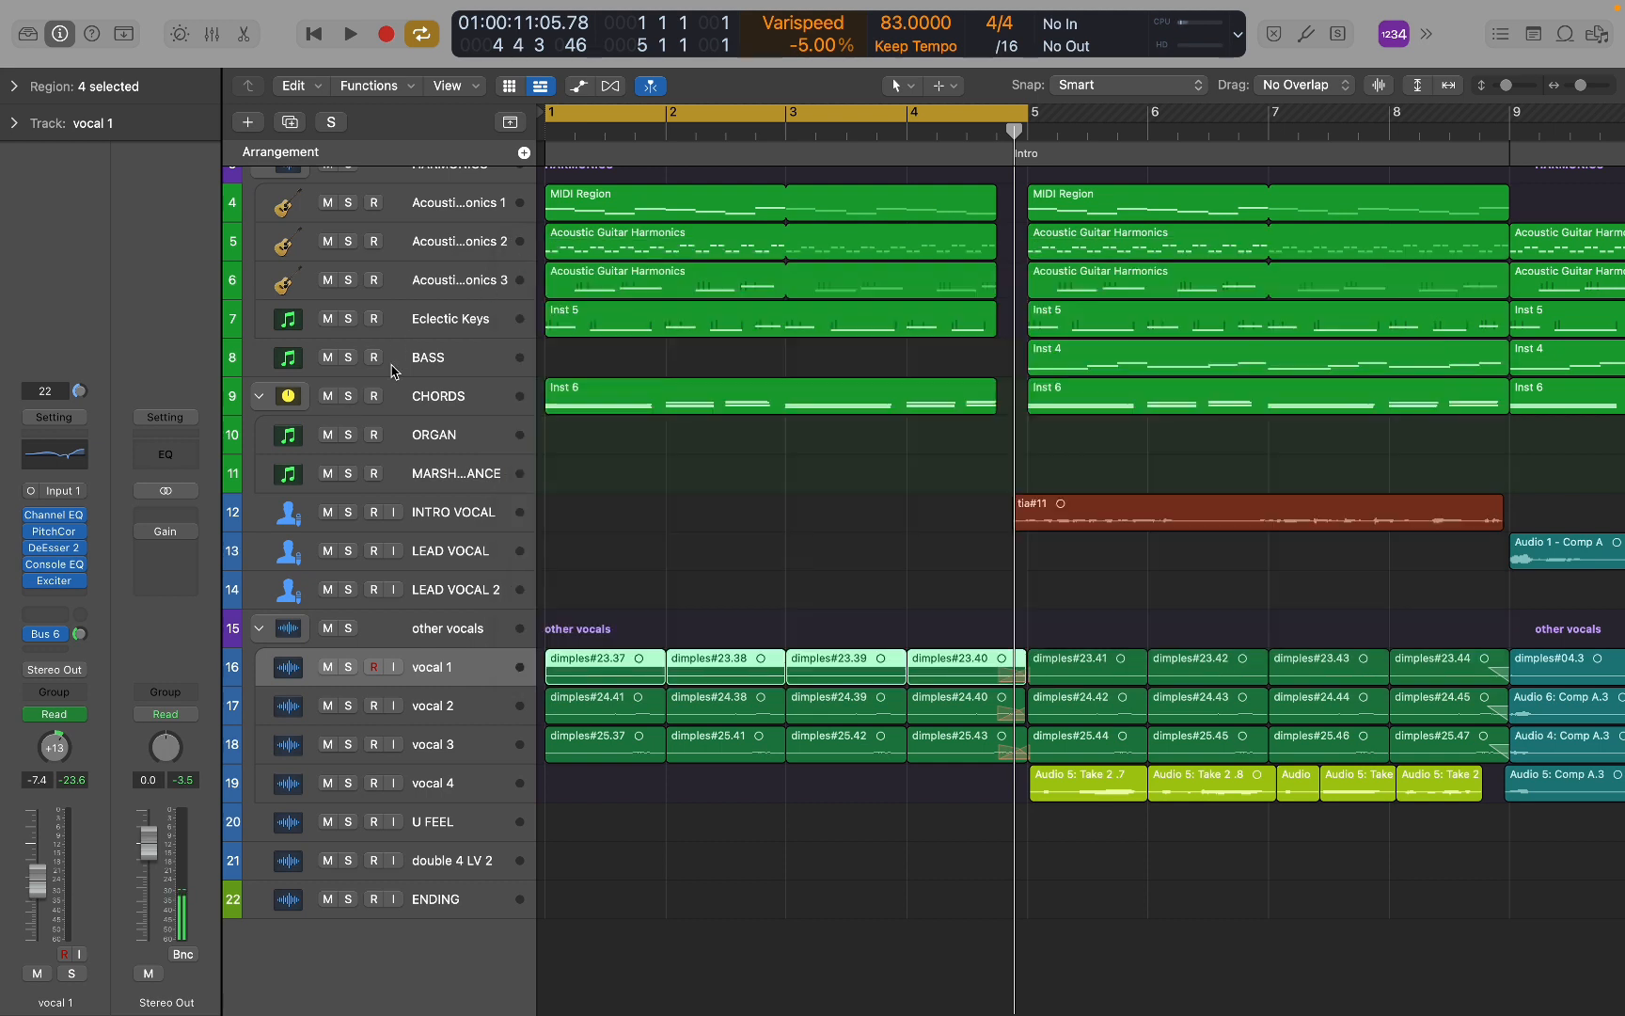
pyautogui.click(58, 581)
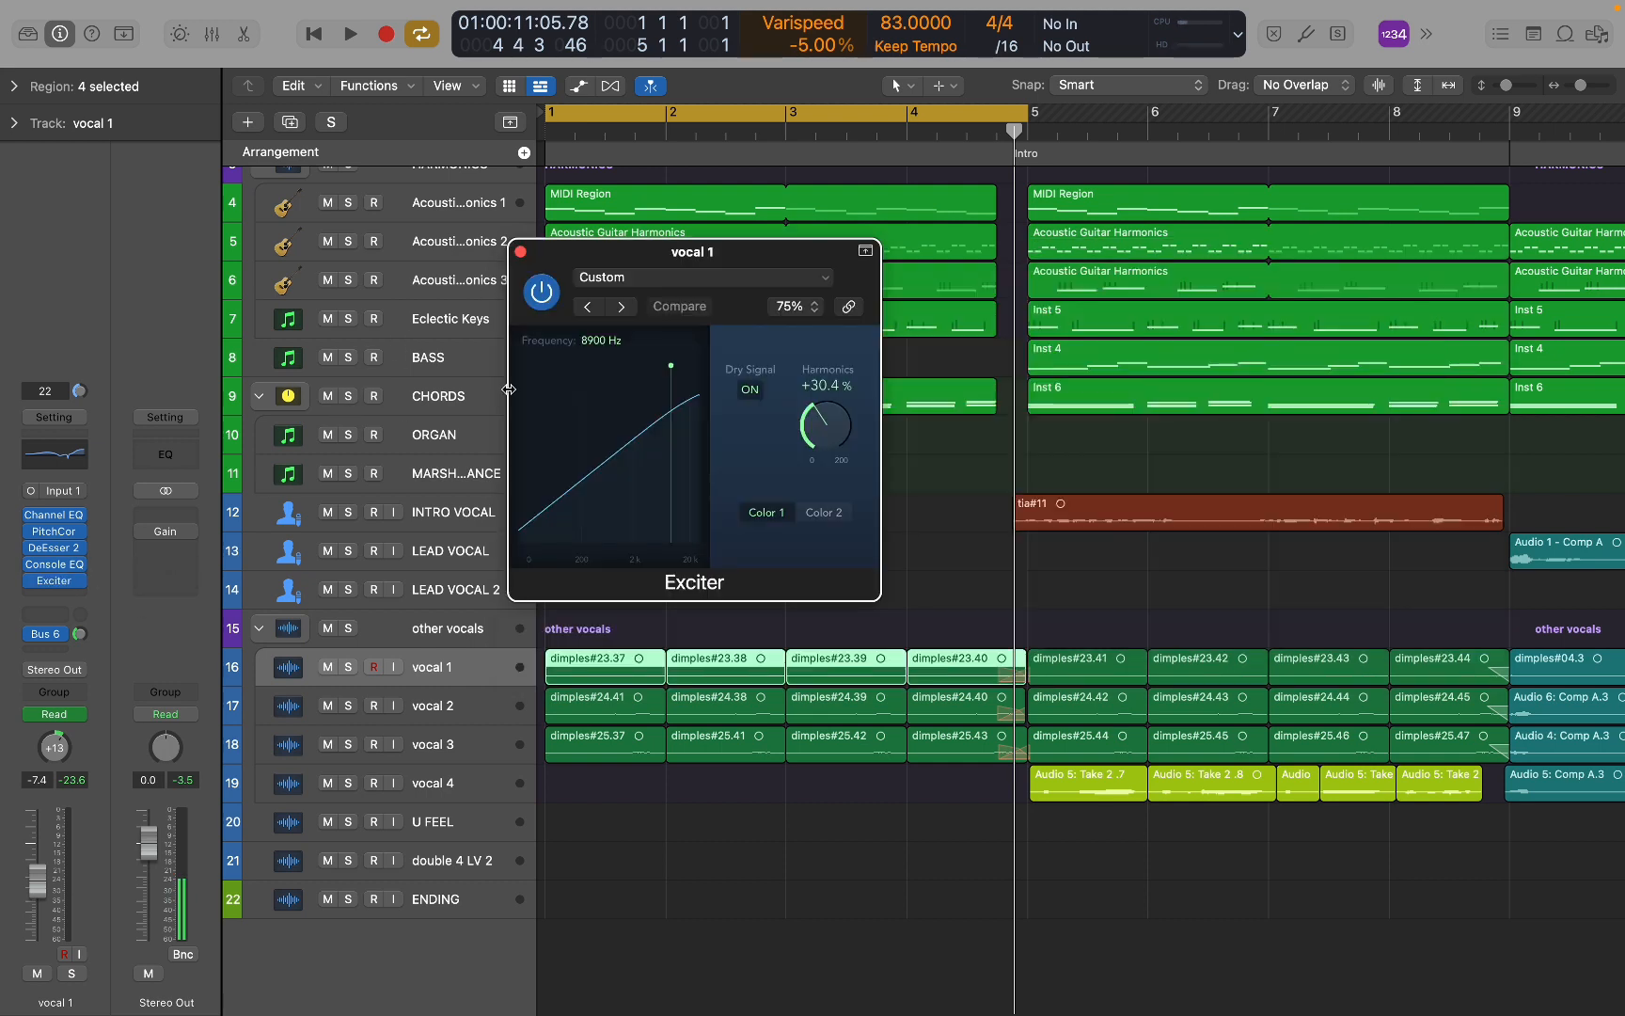
pyautogui.click(520, 252)
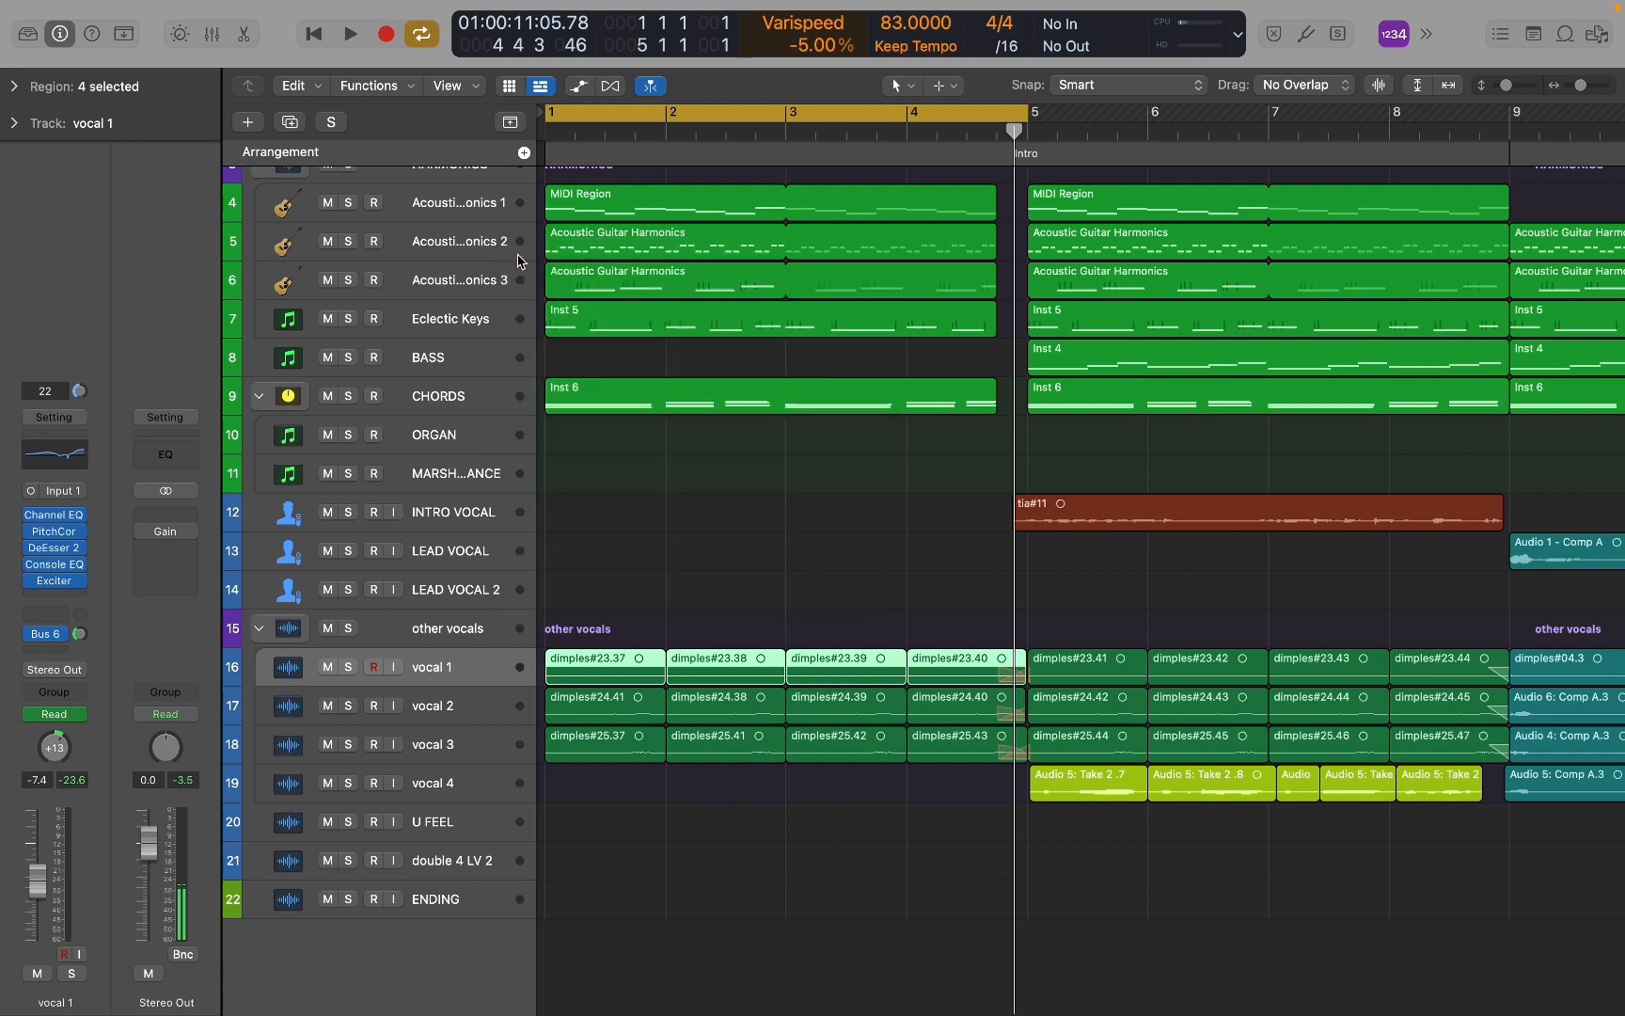
pyautogui.click(54, 634)
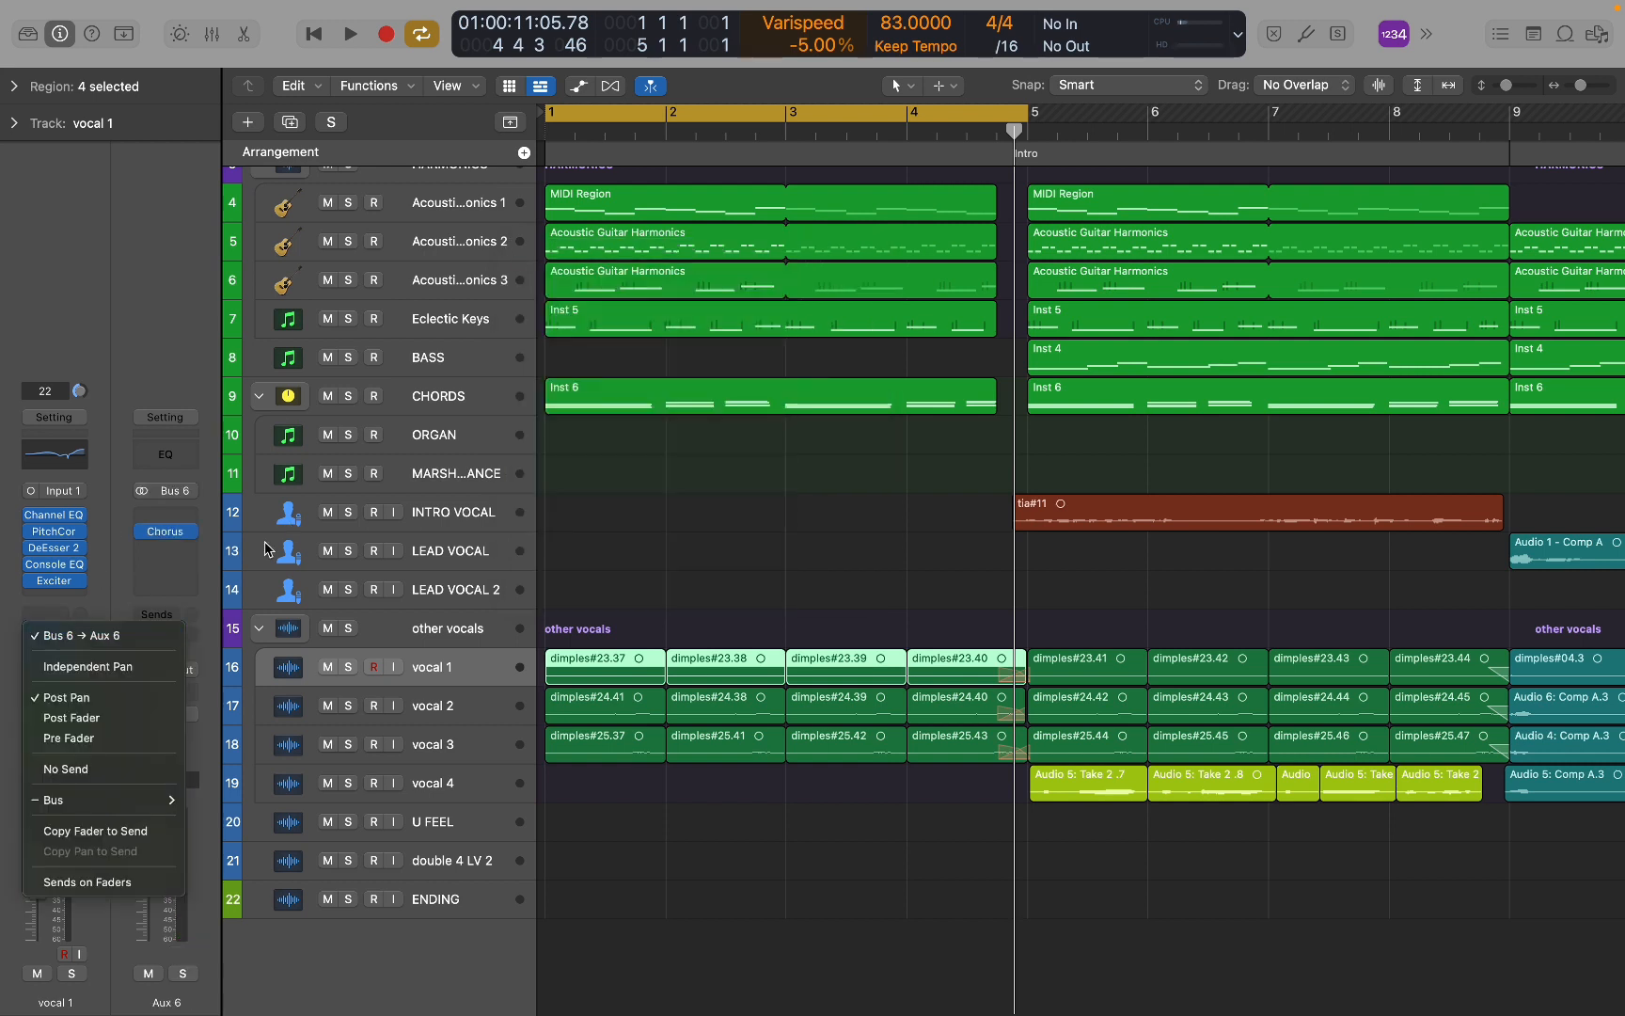
pyautogui.click(214, 611)
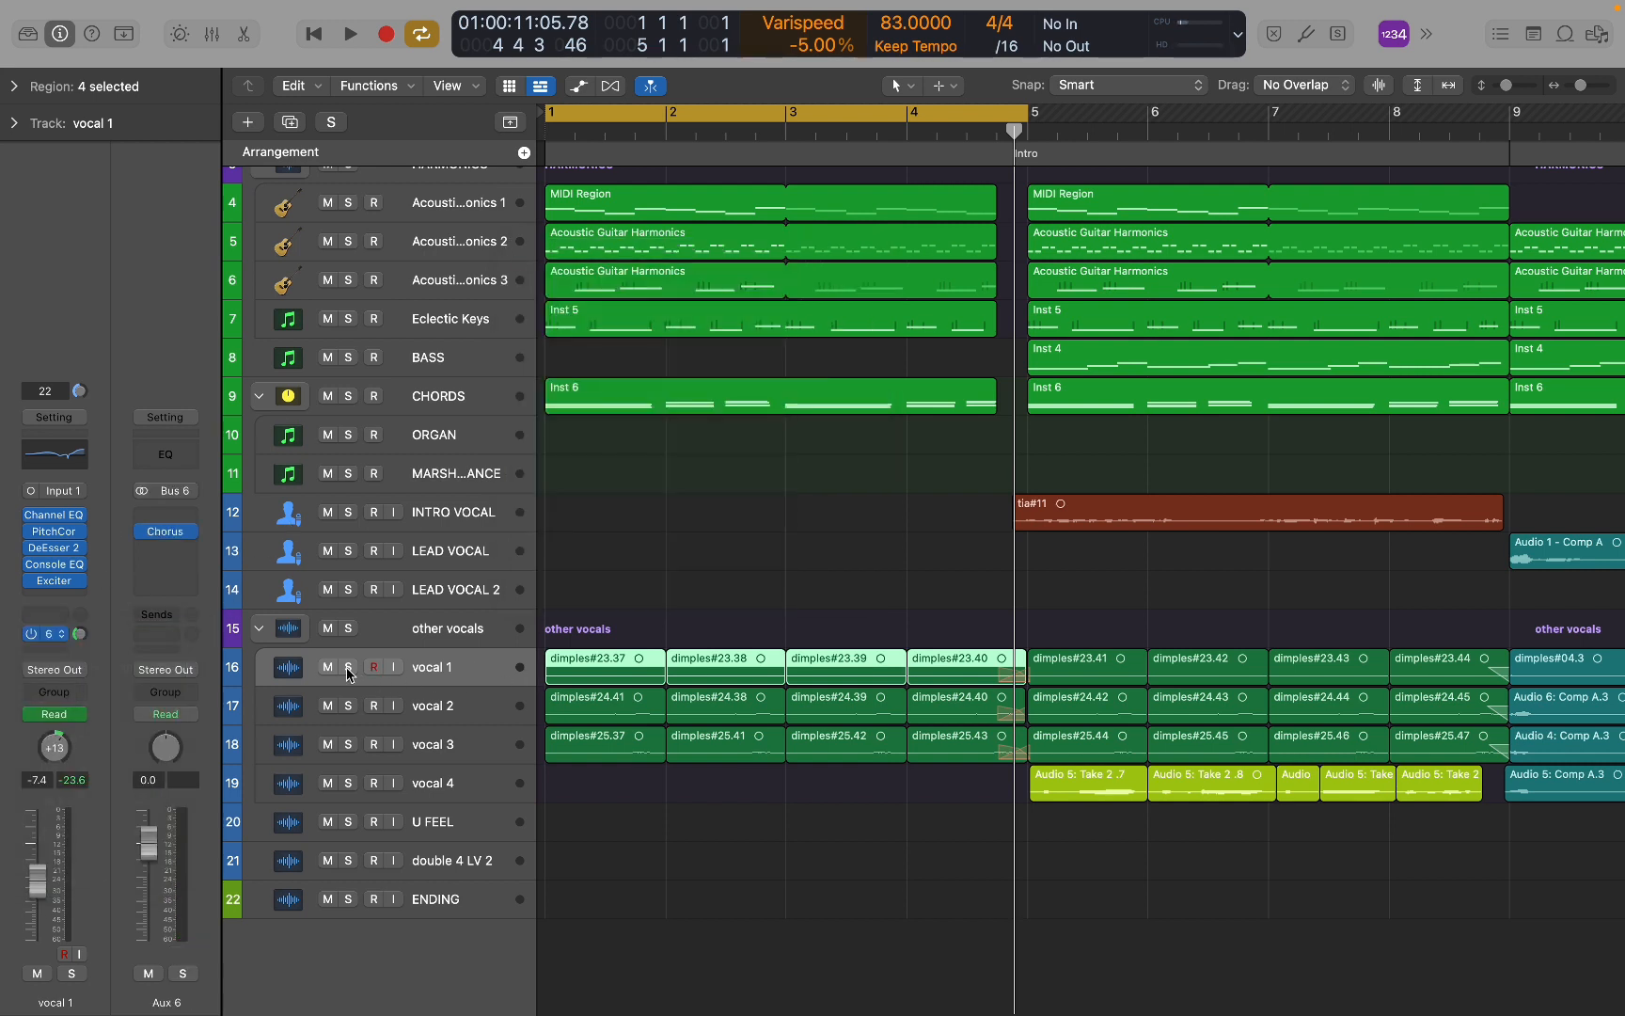
# Solo Audio 11 together with vocal 1, vocal 2 and vocal 3.
pyautogui.scroll(3, 351, 658)
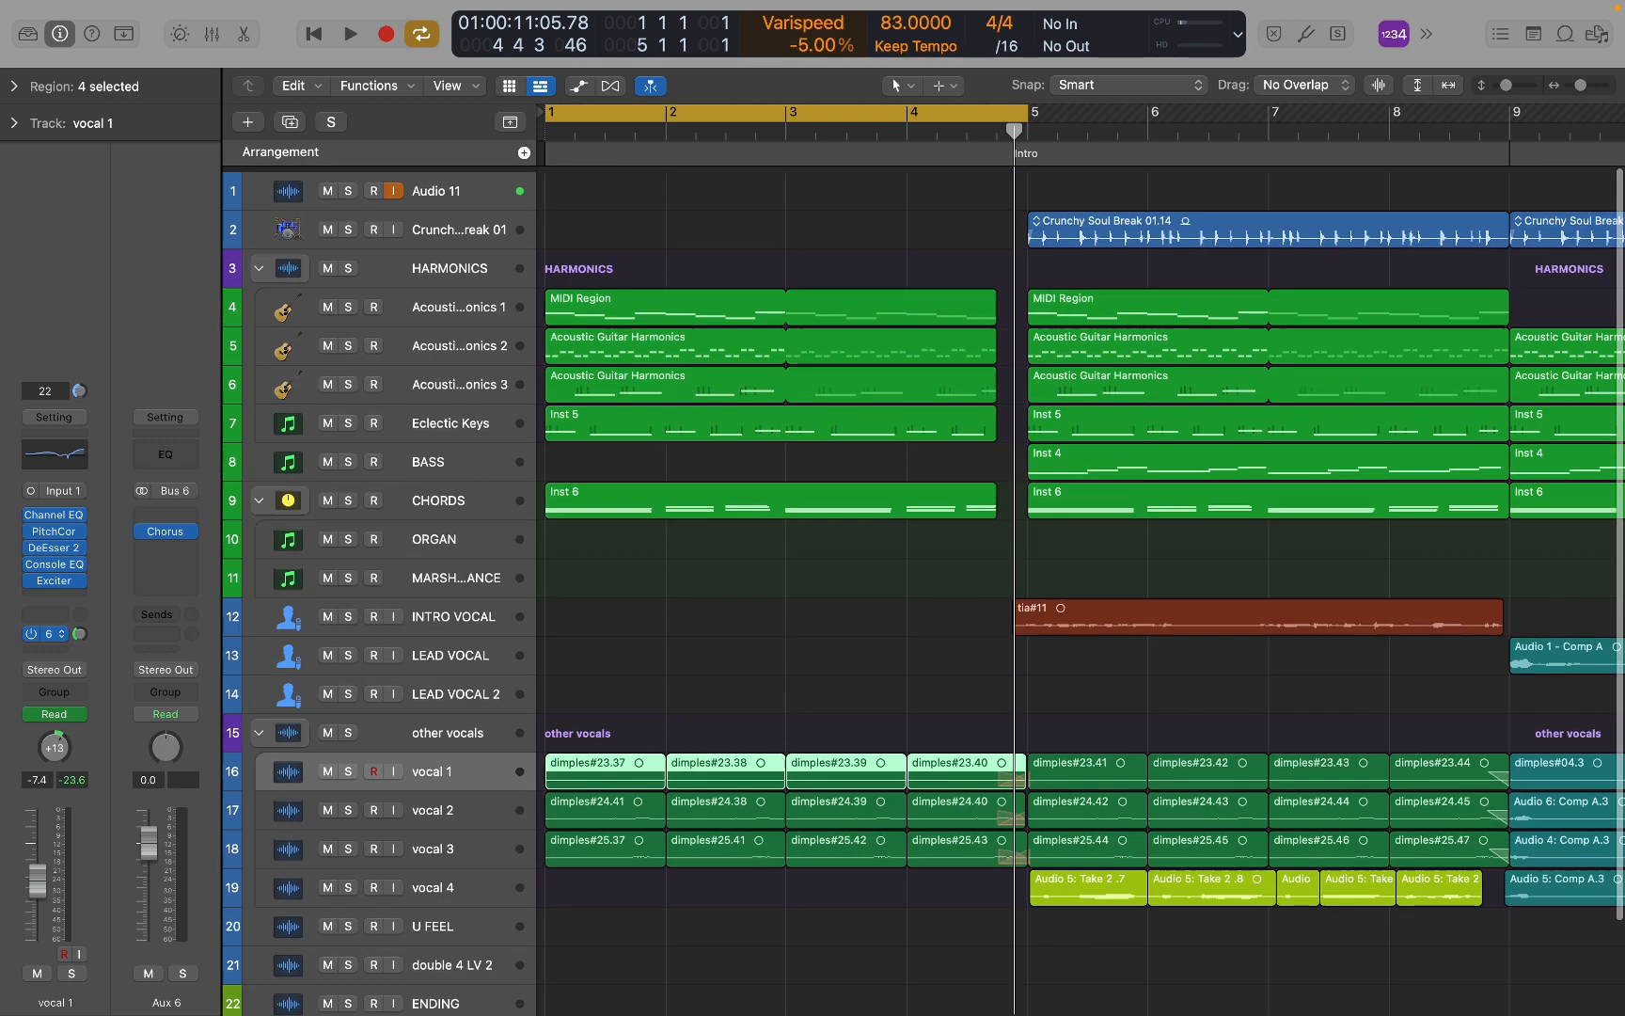
pyautogui.click(348, 185)
pyautogui.click(348, 767)
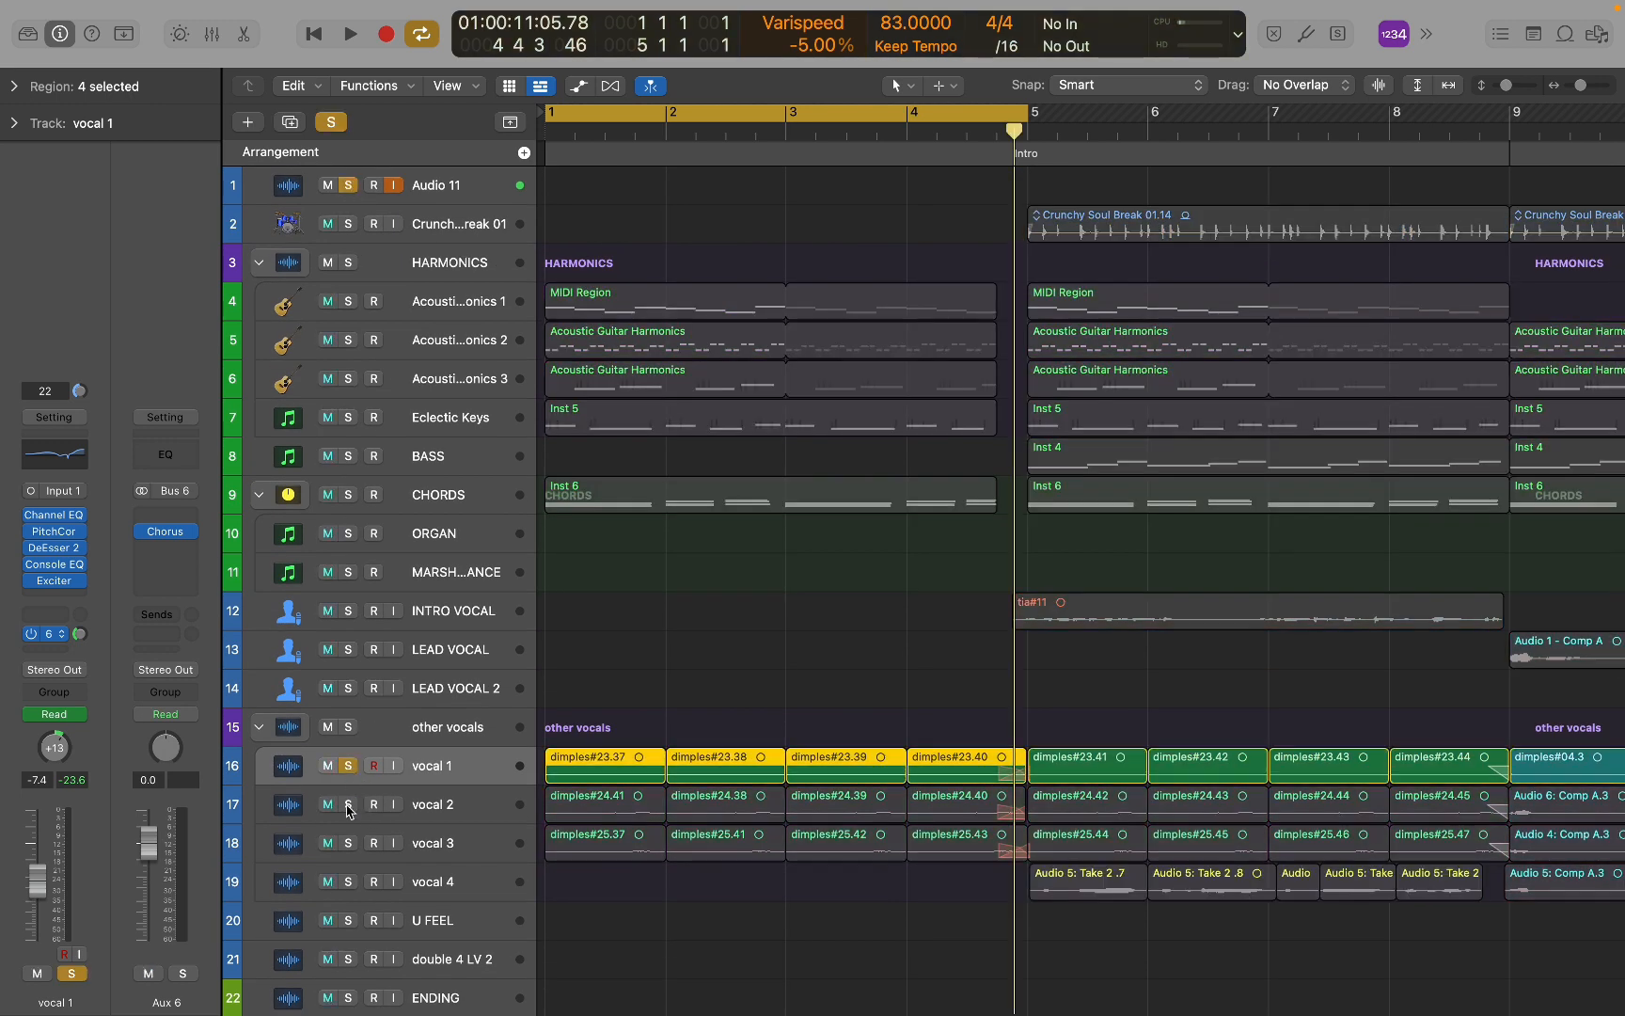
pyautogui.click(348, 805)
pyautogui.click(348, 842)
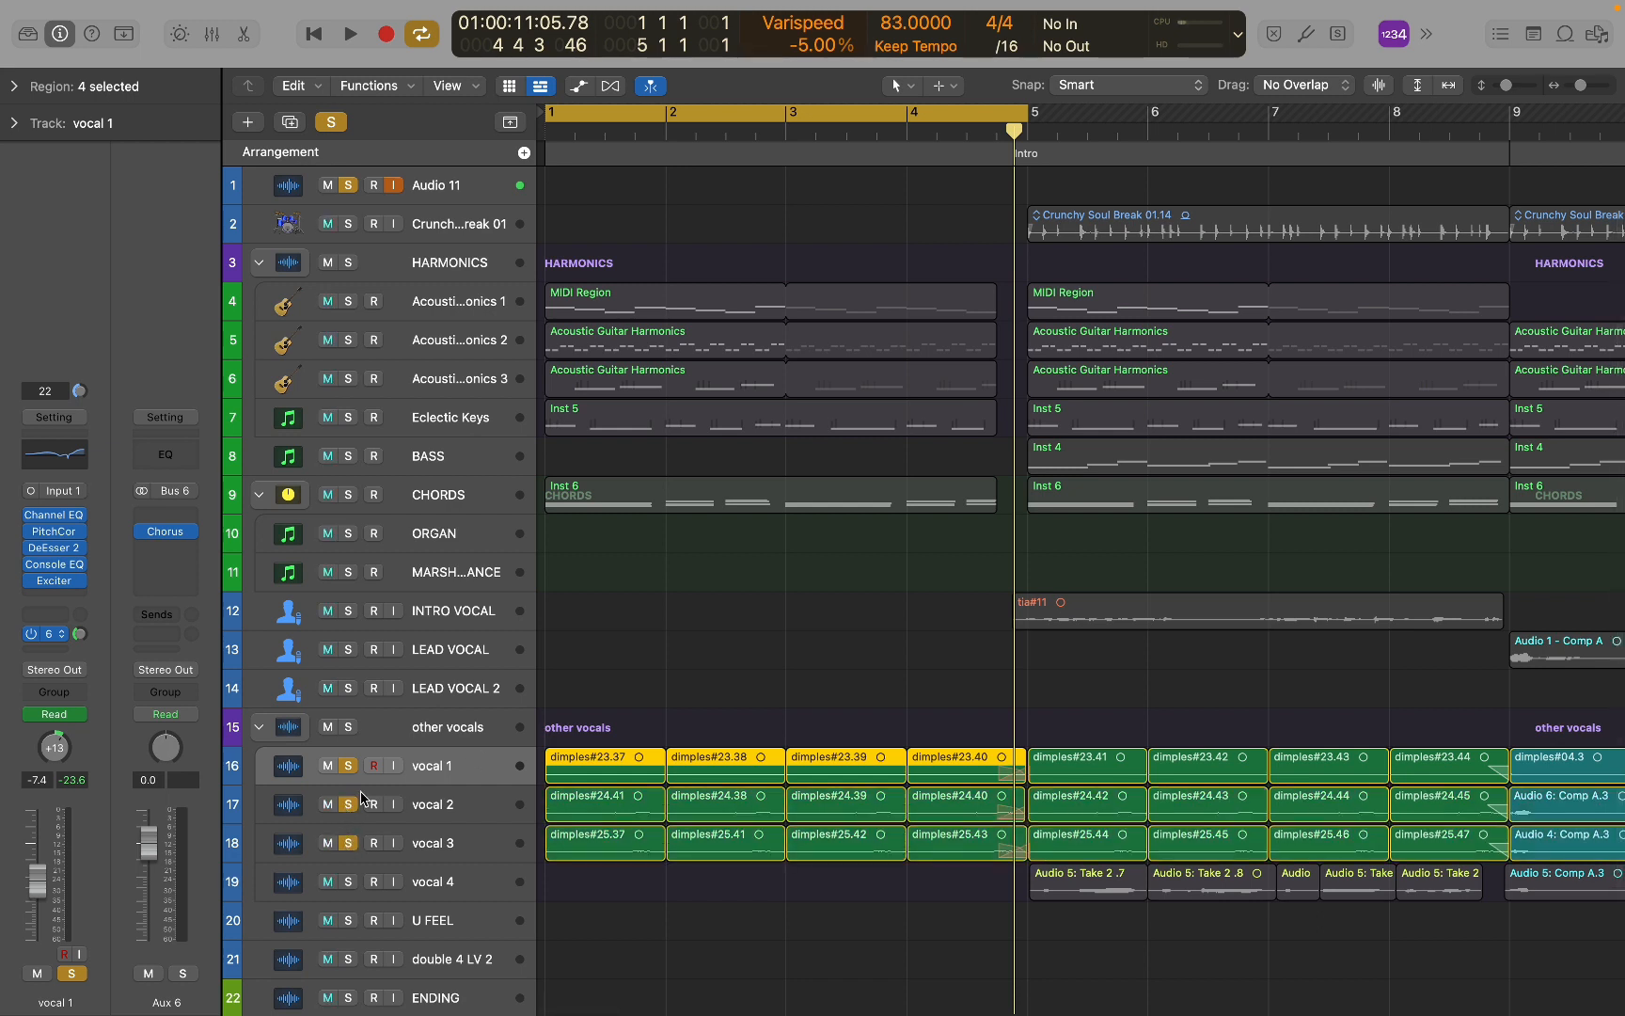
# Unsolo vocal 2 and vocal 3 and play vocal 1, comparing its sound with the Bus 6 chorus send off and on.
pyautogui.click(348, 804)
pyautogui.click(348, 843)
pyautogui.press('space')
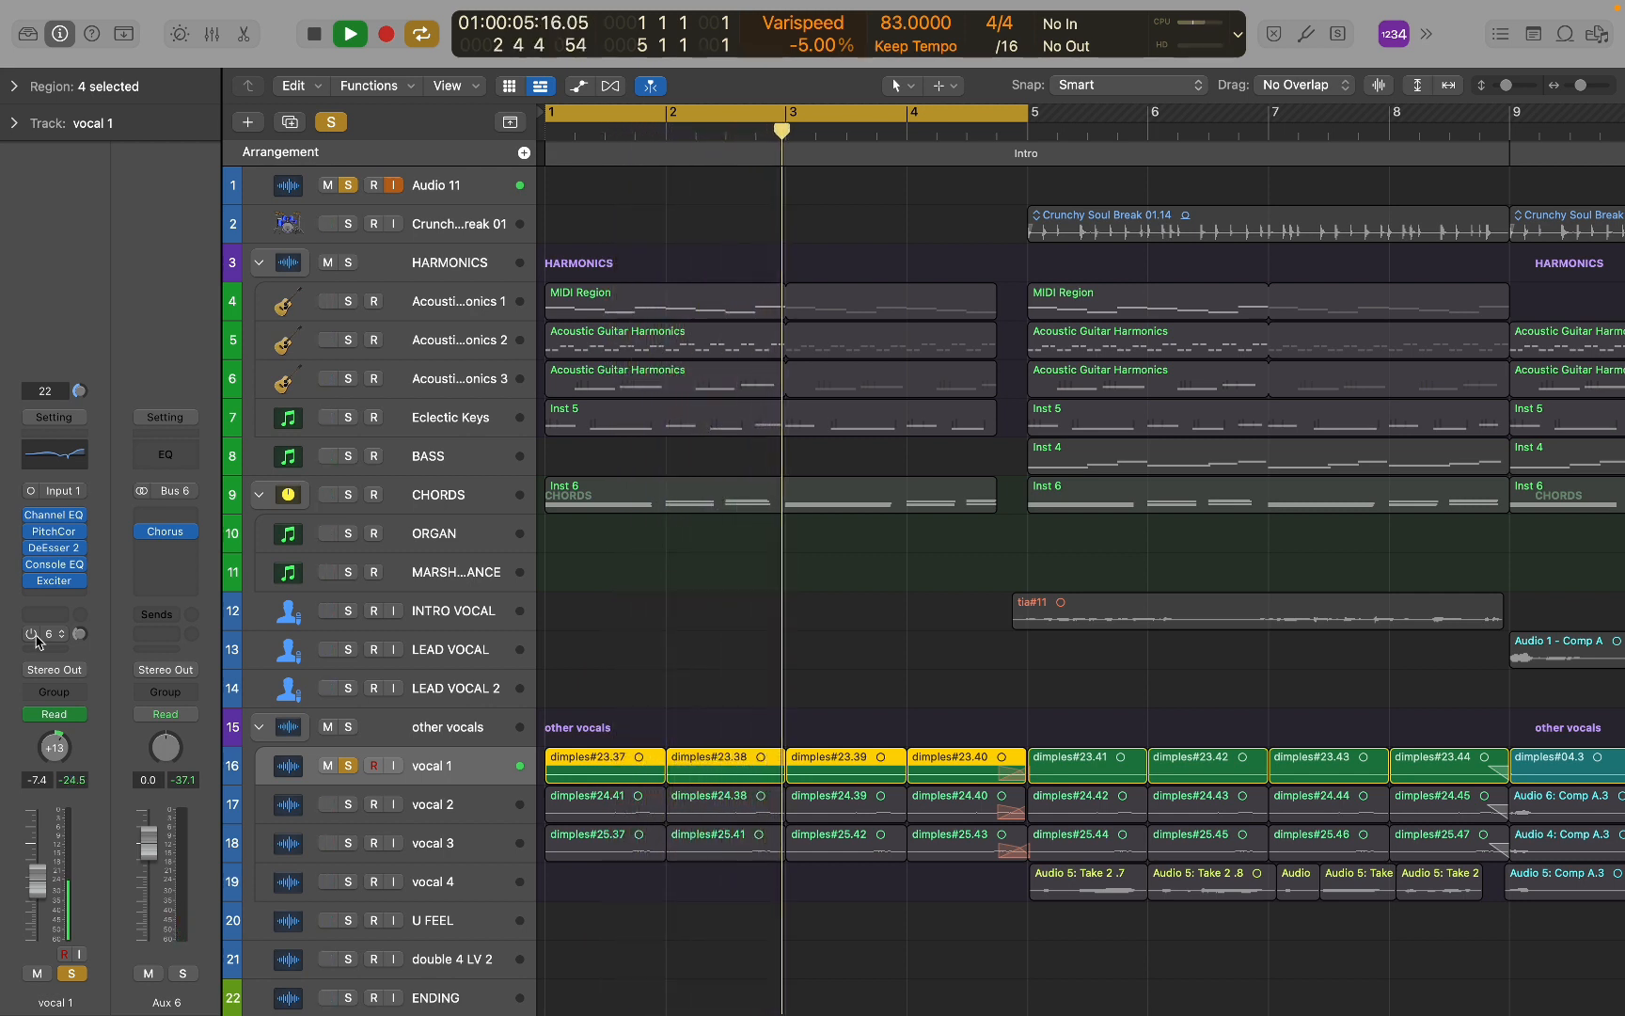
pyautogui.click(31, 634)
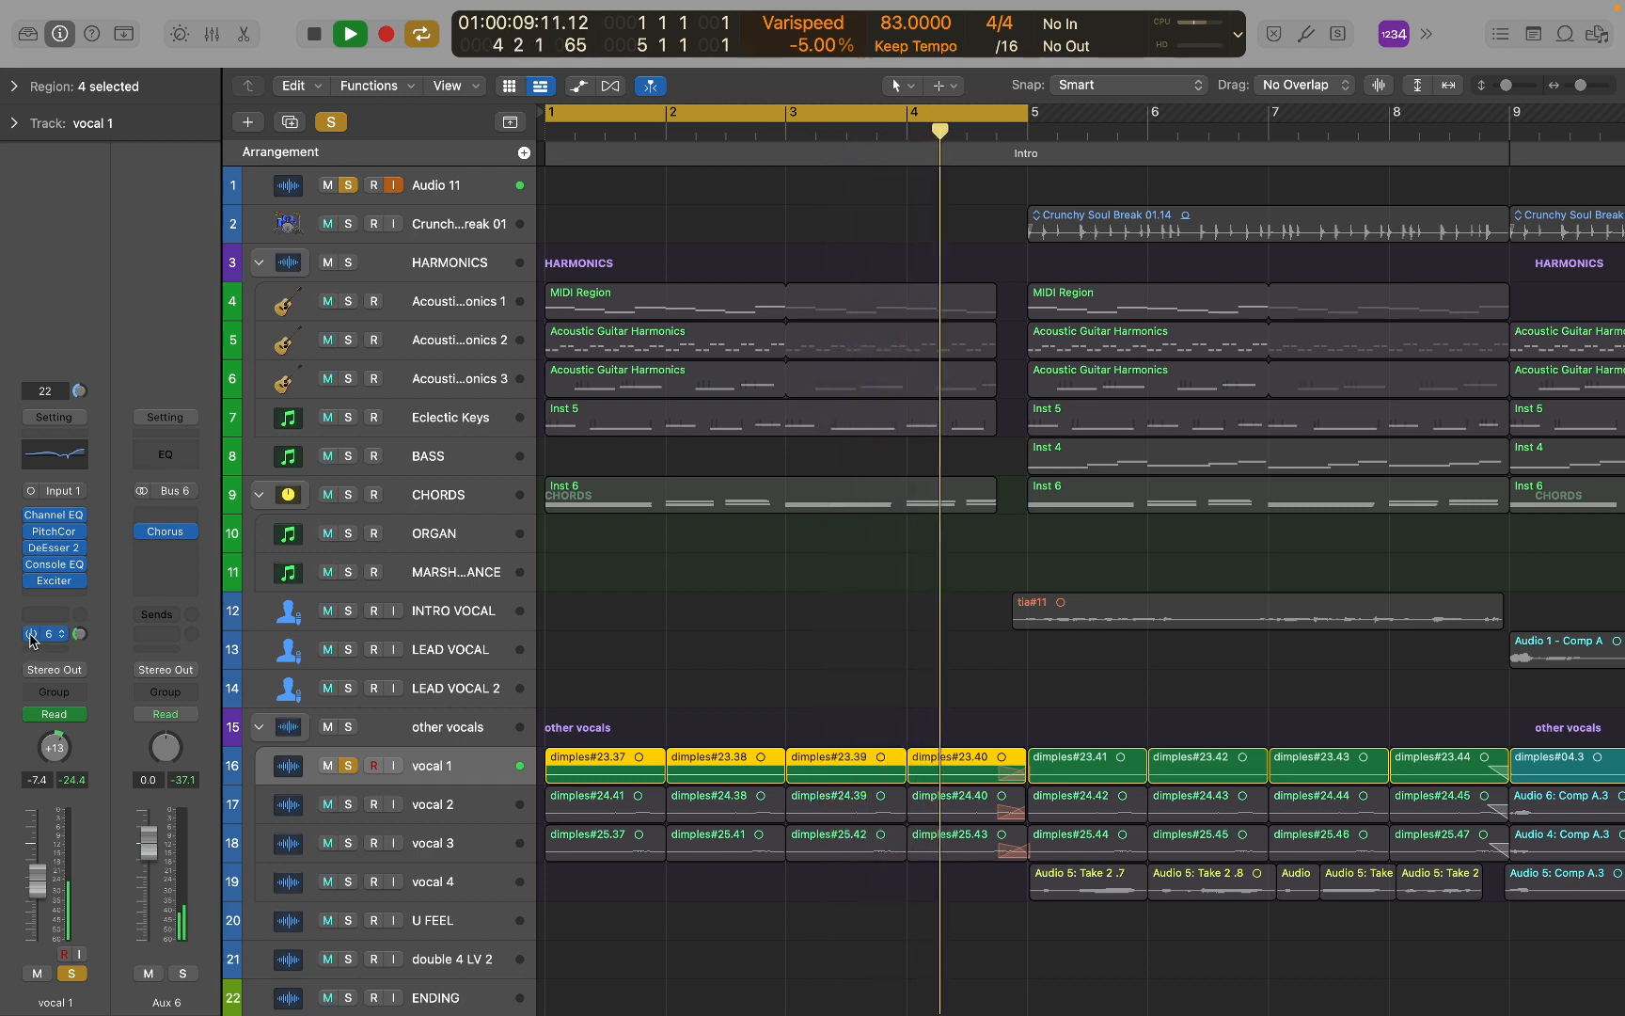
pyautogui.press('space')
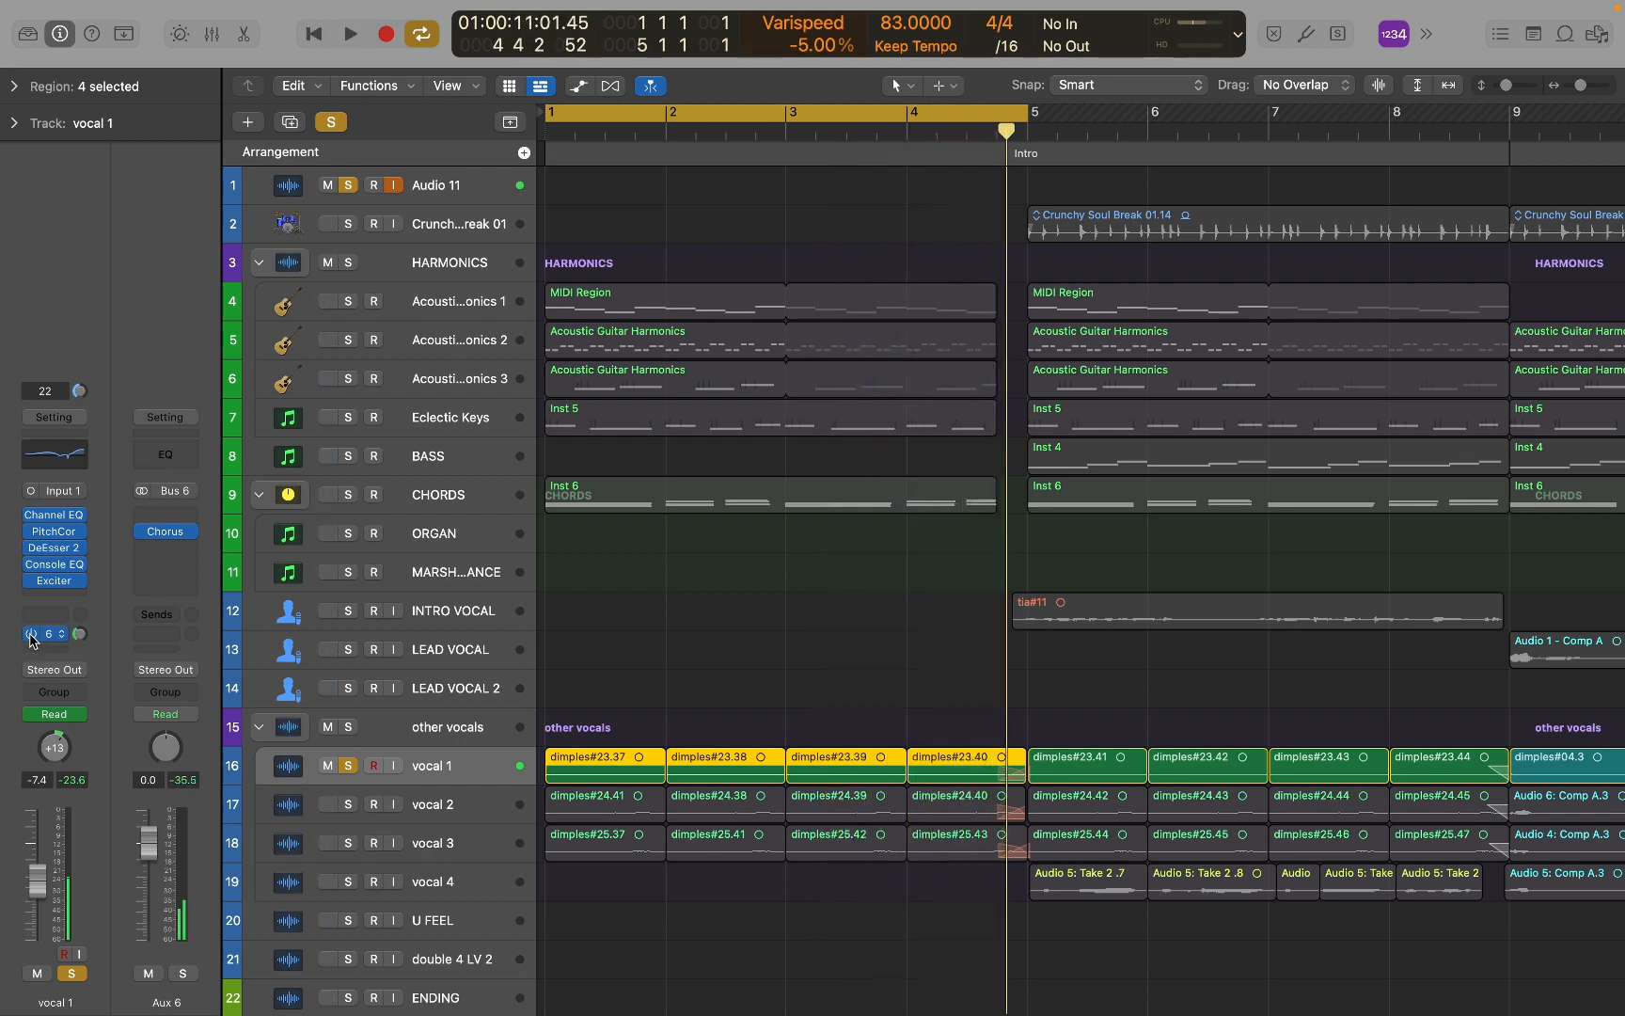
# Check the channel strips of vocal 2, vocal 3 and INTRO VOCAL, including INTRO VOCAL's Bus 6 send to the Chorus aux.
pyautogui.click(505, 807)
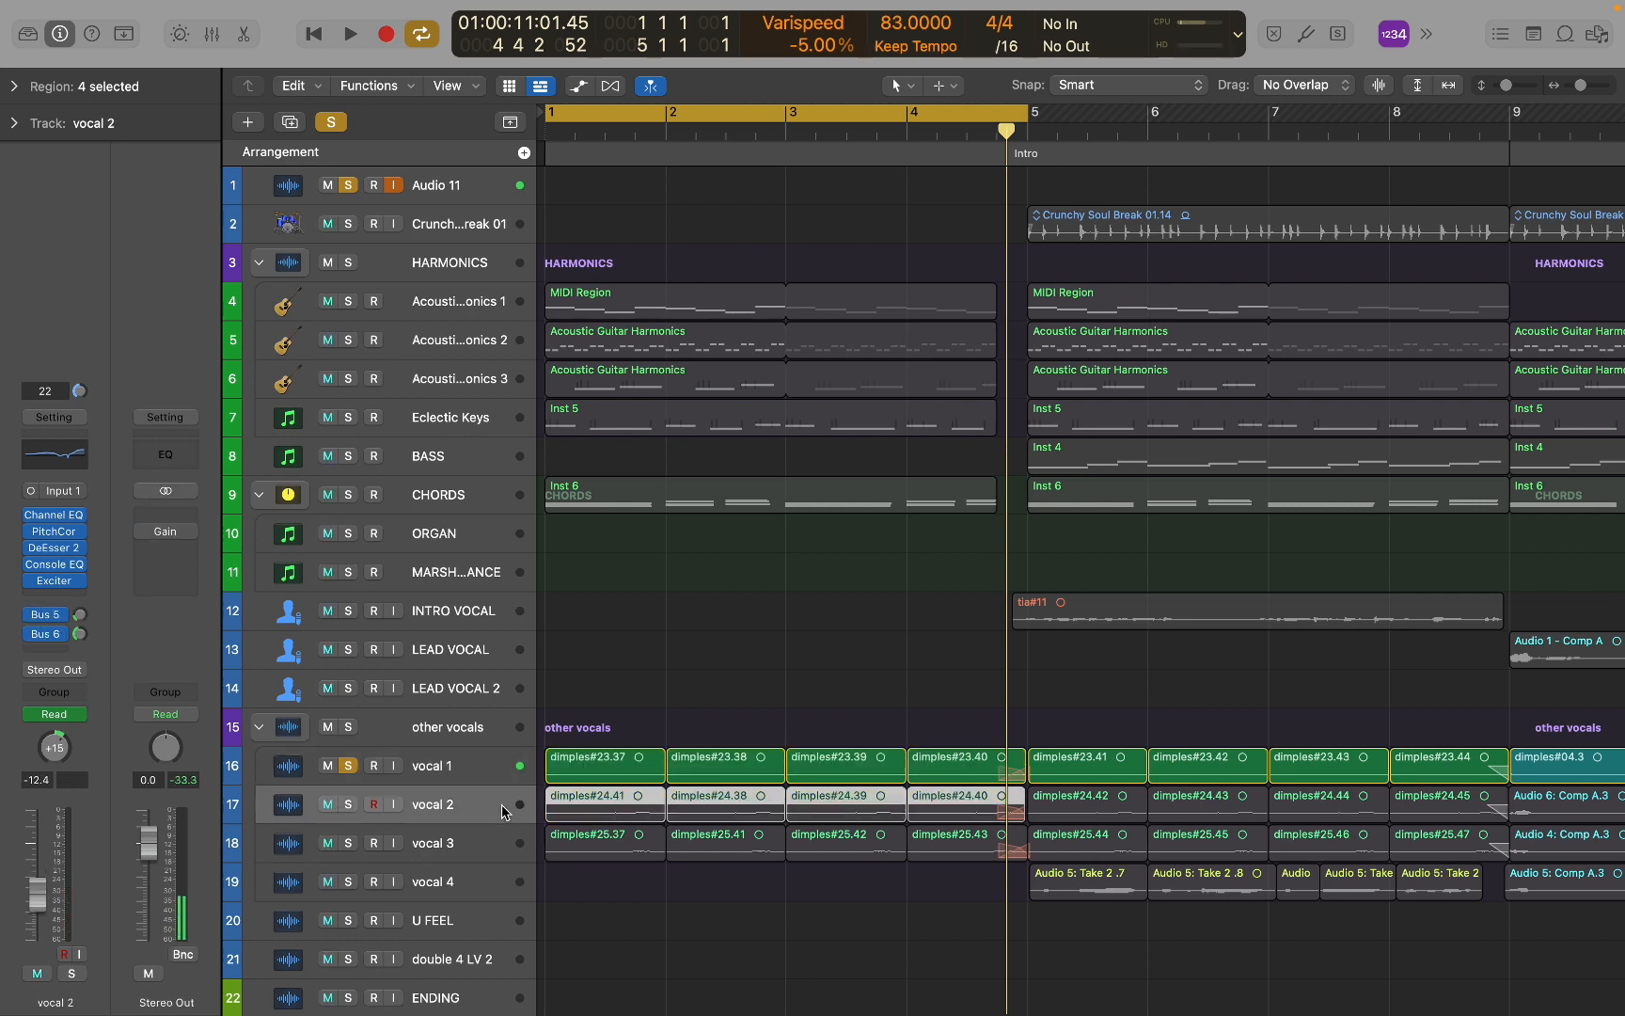
pyautogui.click(500, 852)
pyautogui.click(505, 801)
pyautogui.click(492, 615)
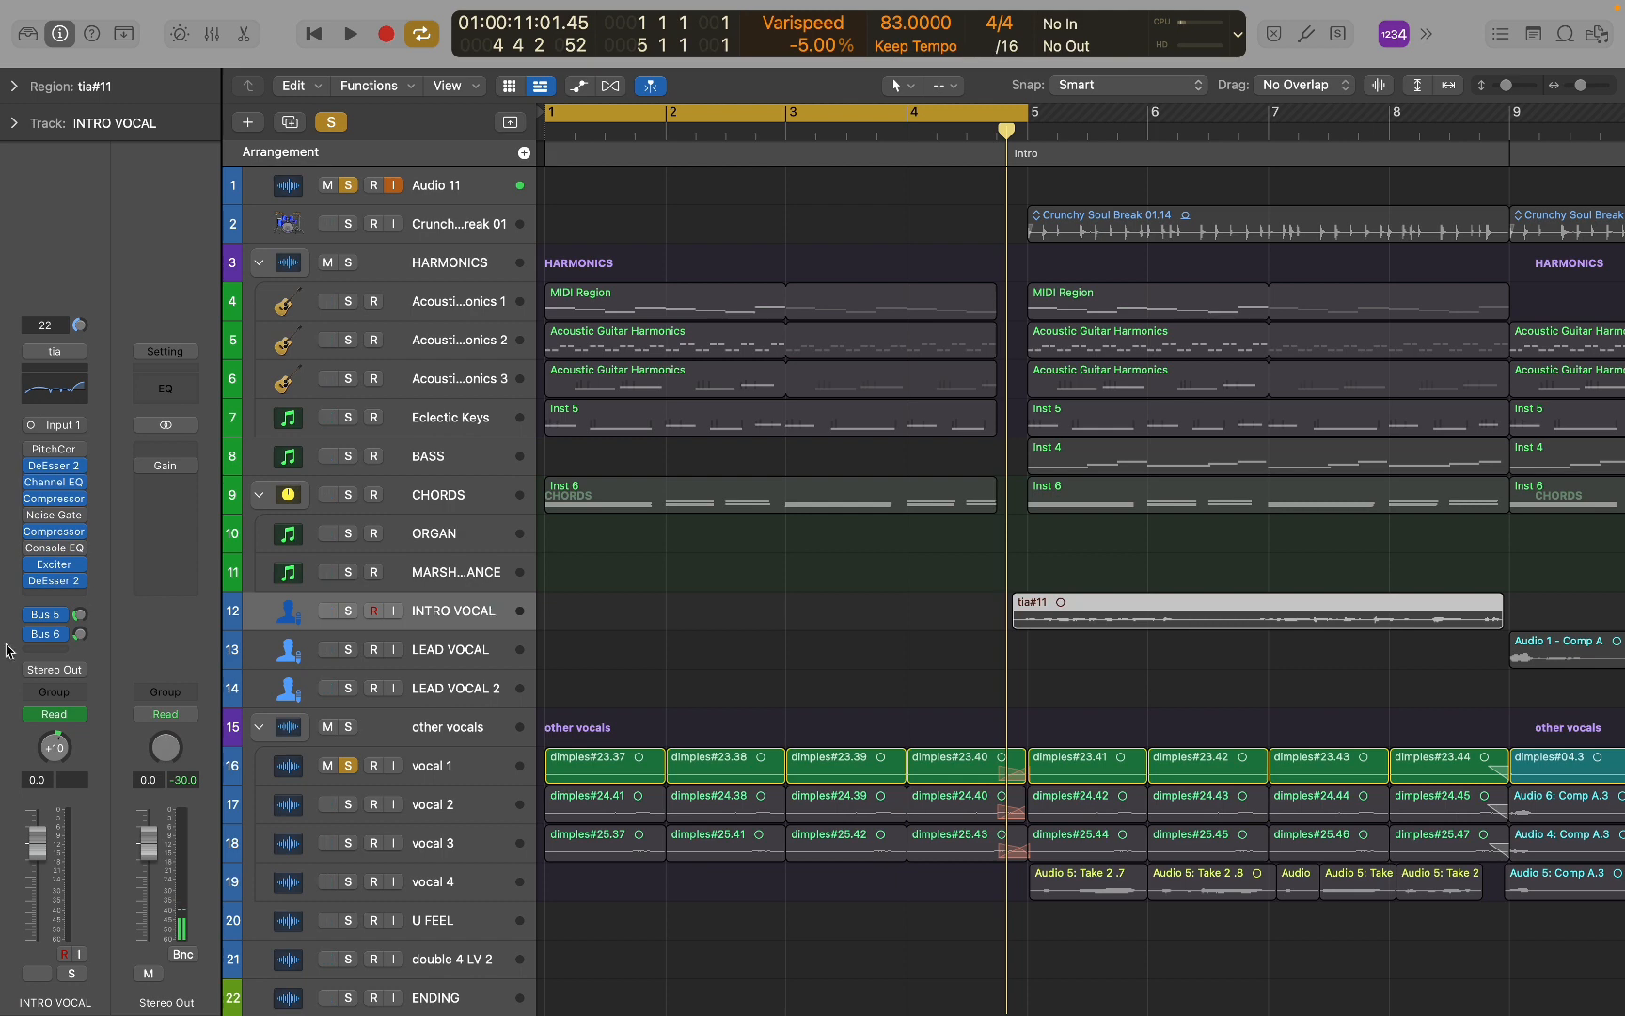
pyautogui.hscroll(5, 1154, 519)
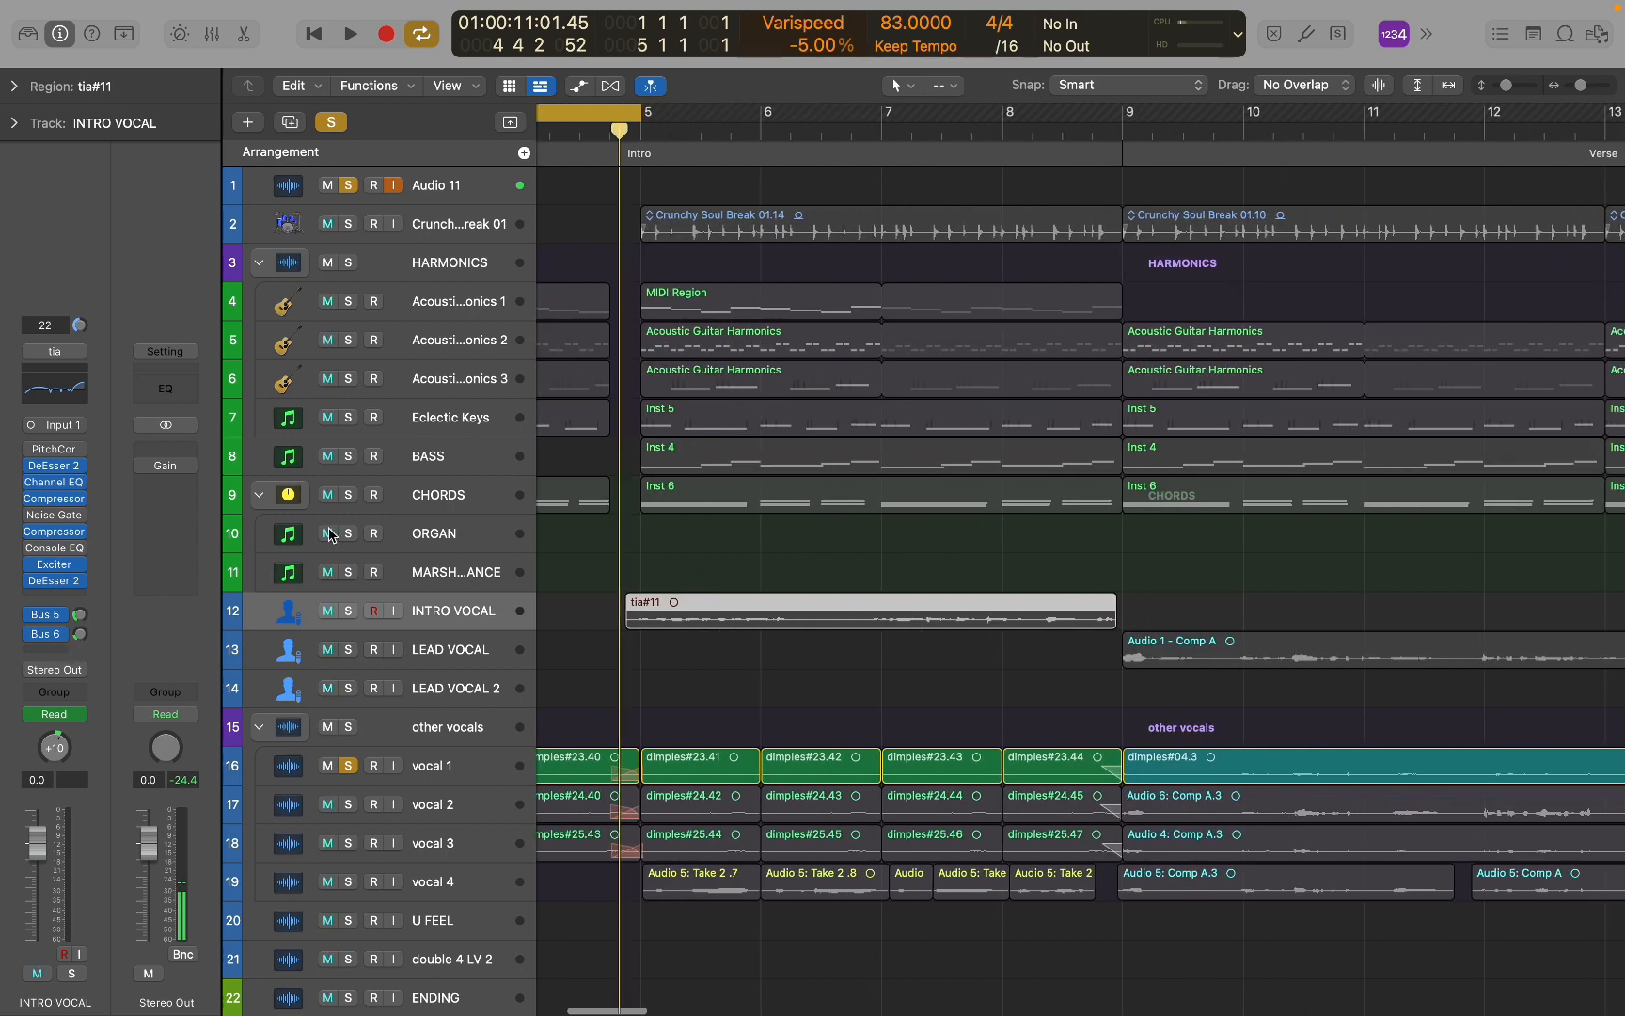
pyautogui.click(52, 634)
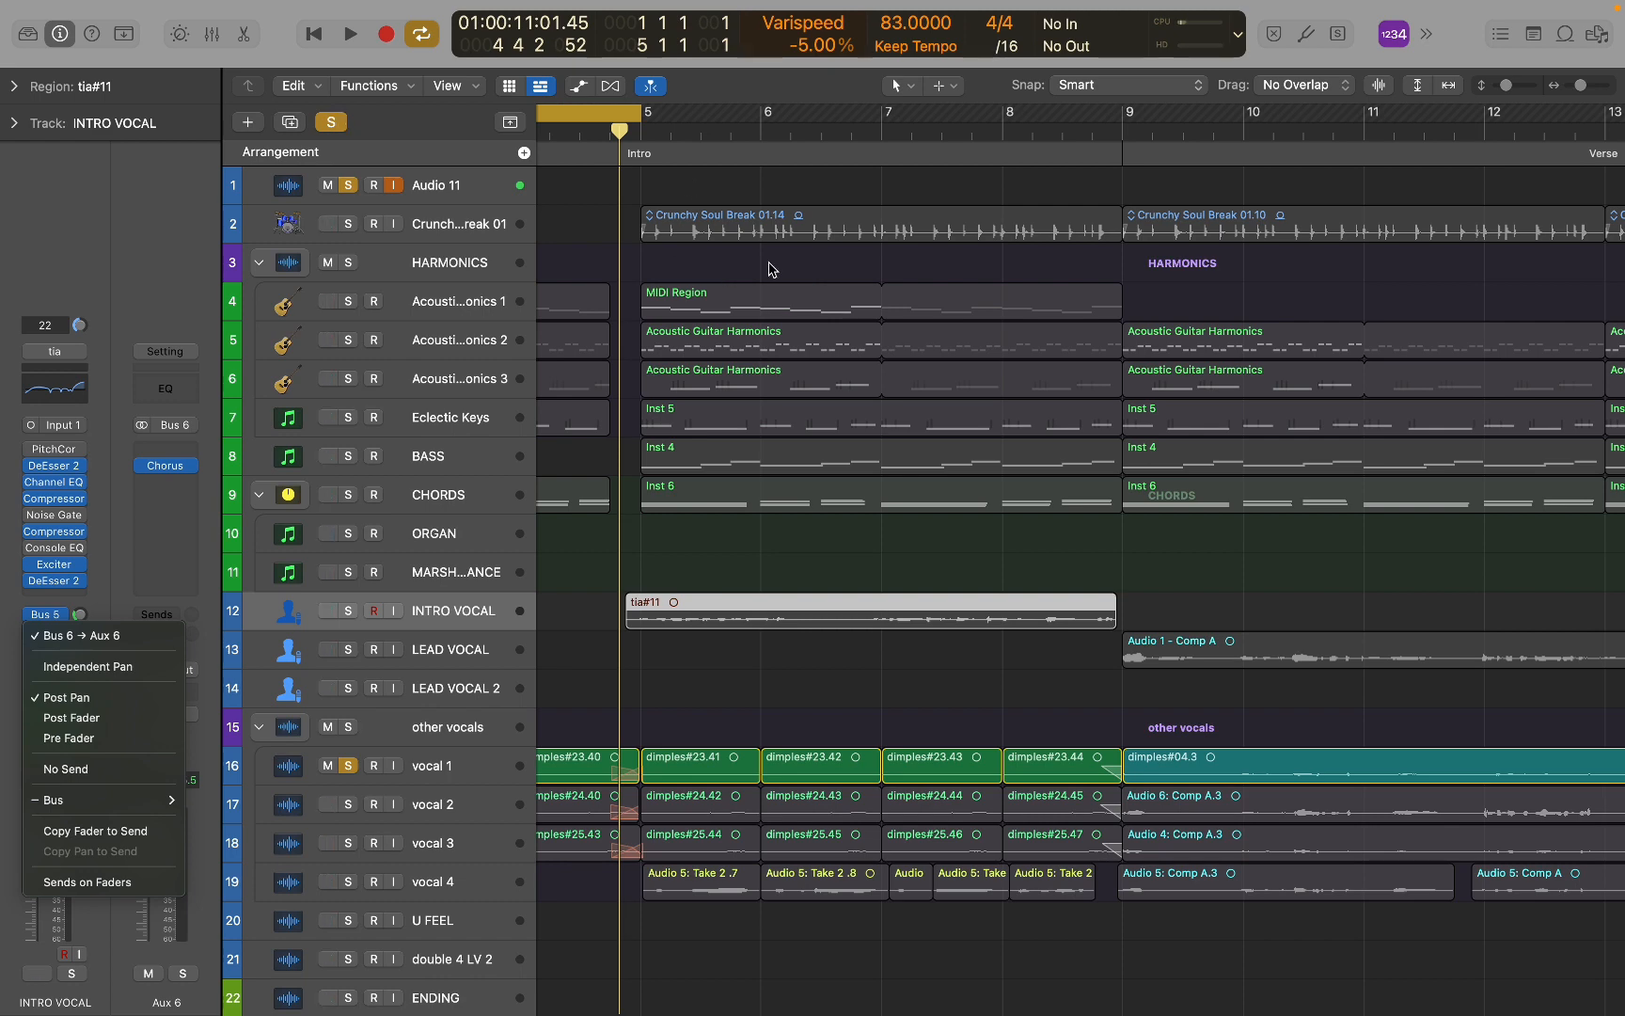
pyautogui.click(649, 186)
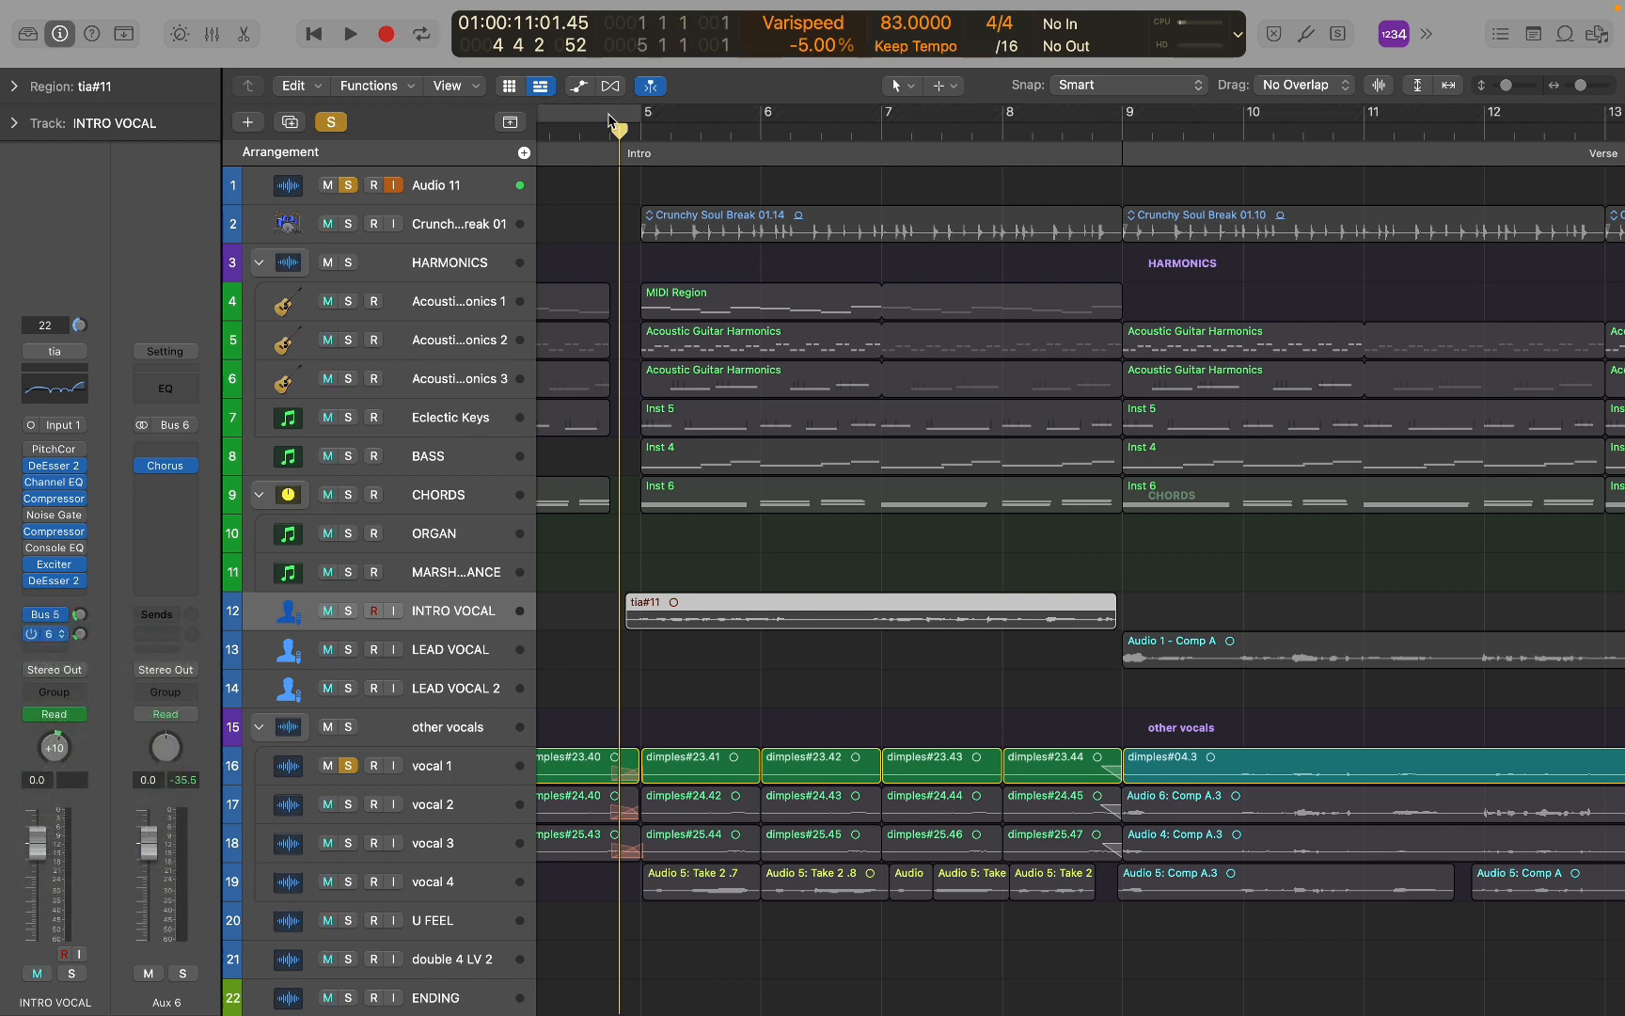
# Turn off the cycle and clear all solos, with the Verse and Pre-Chorus sections in view.
pyautogui.press('super+Left')
pyautogui.press('super+Left')
pyautogui.click(331, 124)
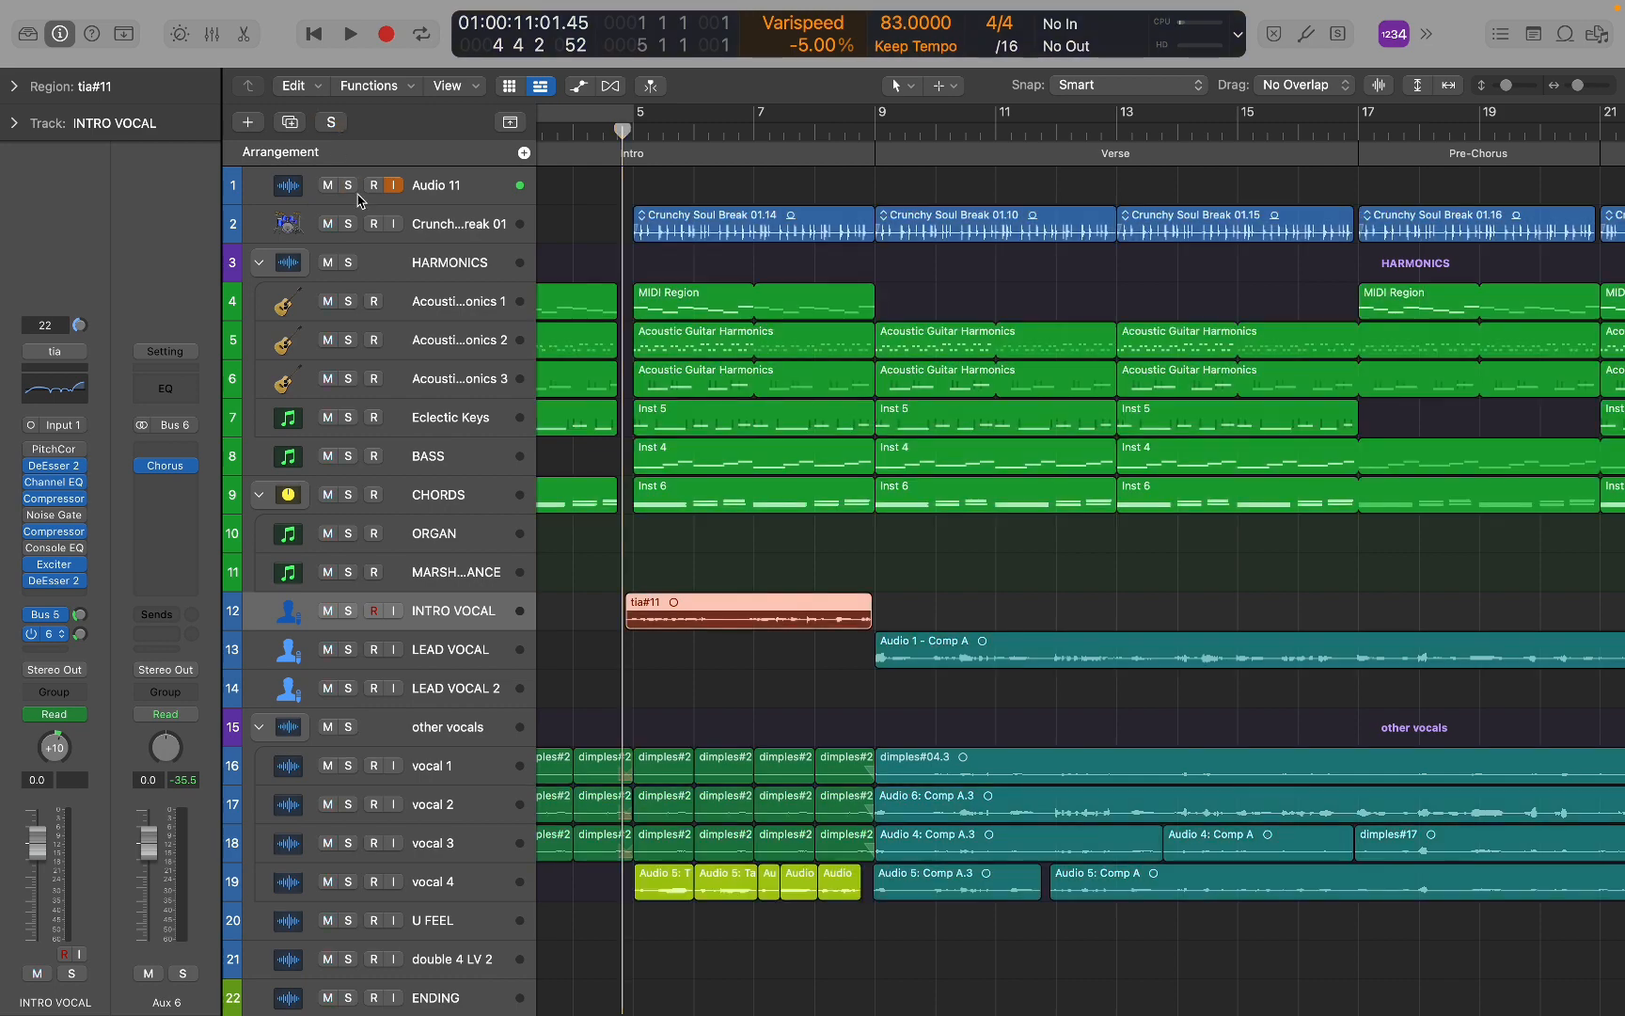
pyautogui.scroll(-3, 668, 402)
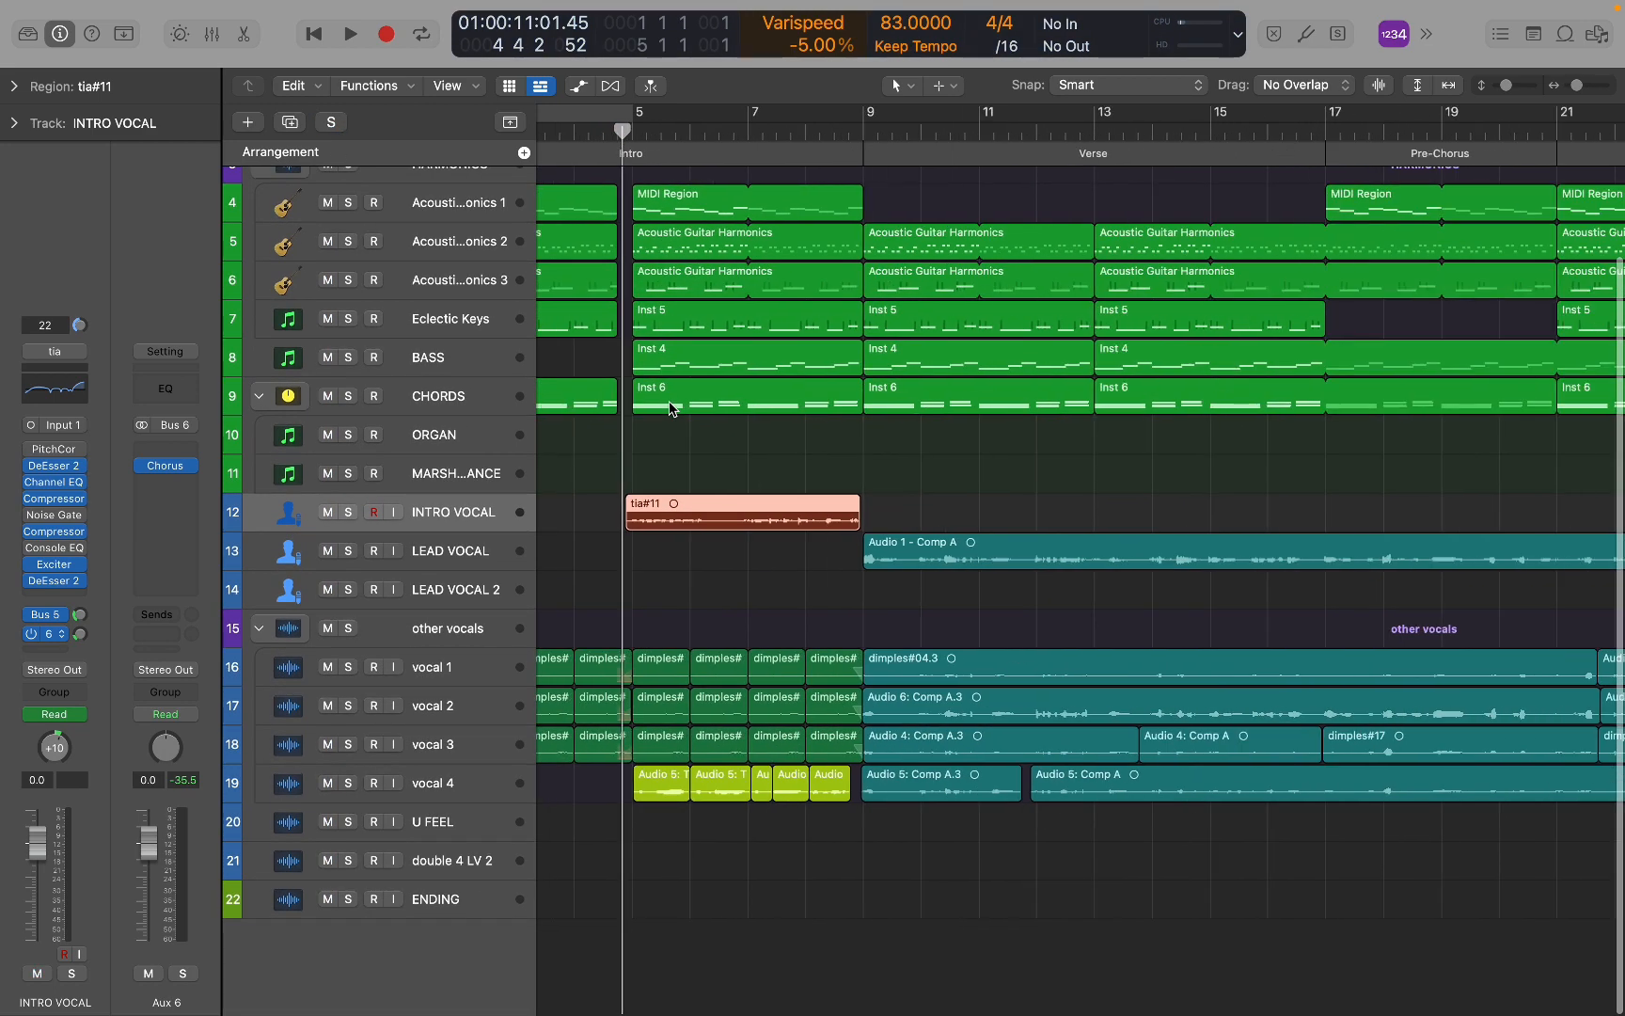
# Play the Intro with all tracks sounding and set the cycle range to bars 5 through 9.
pyautogui.scroll(3, 669, 406)
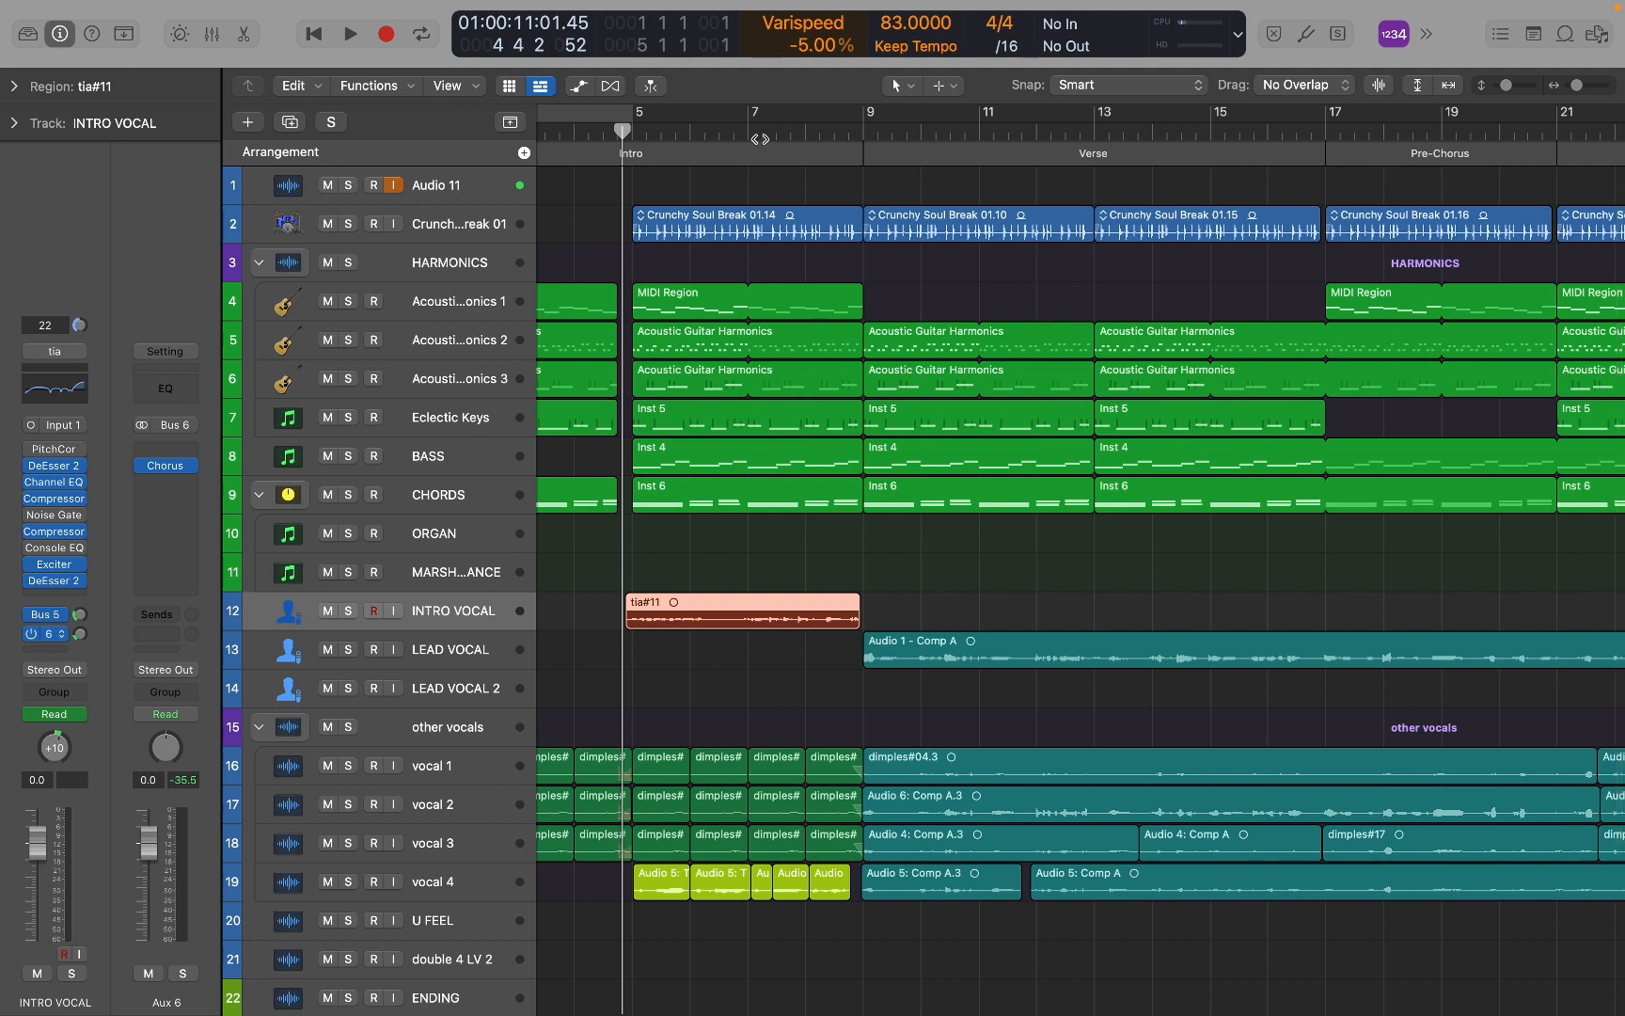
pyautogui.press('space')
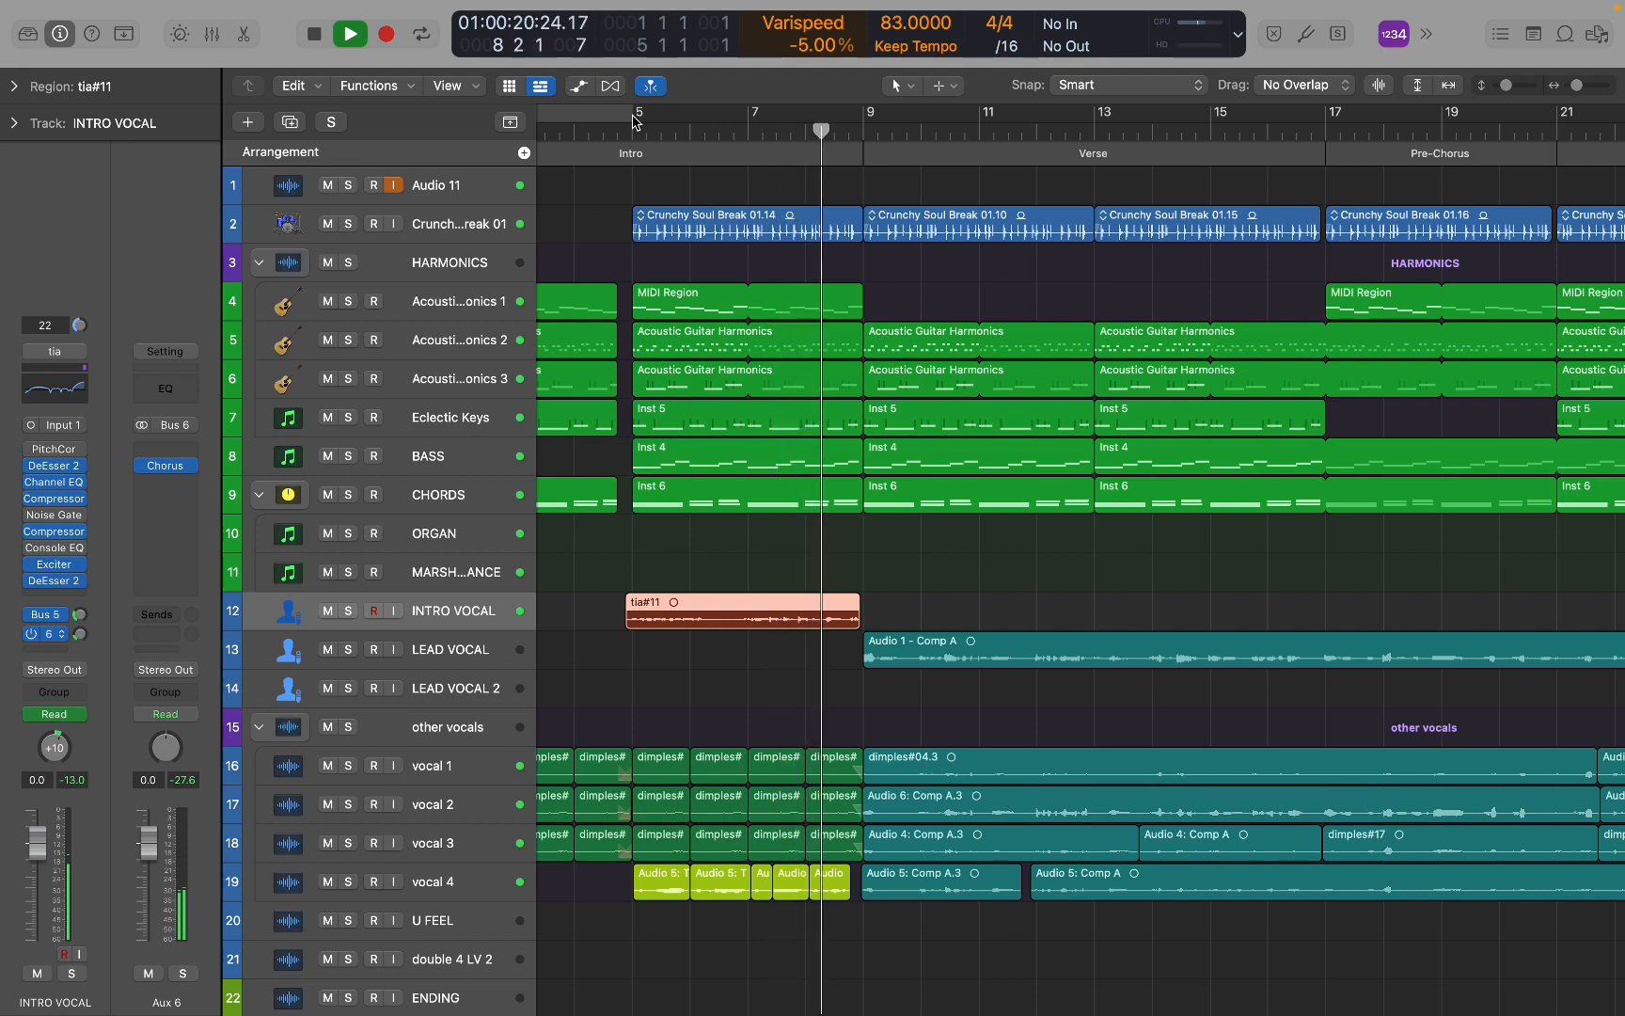
pyautogui.press('space')
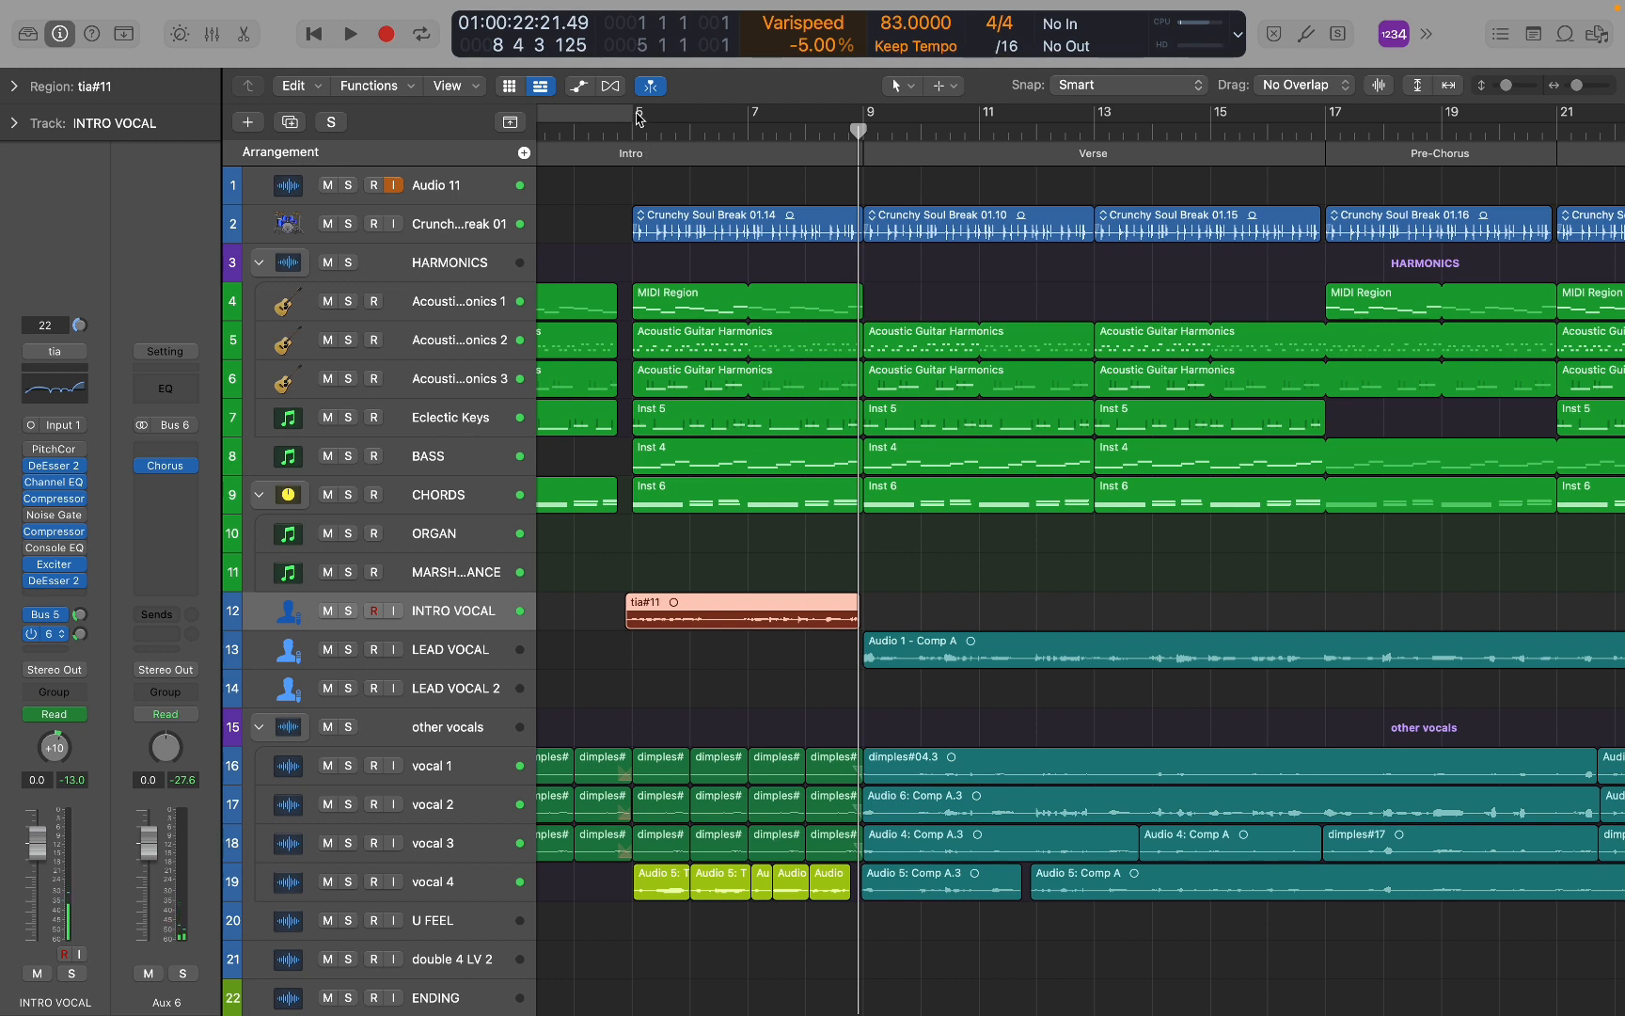
pyautogui.moveTo(639, 117); pyautogui.dragTo(866, 113)
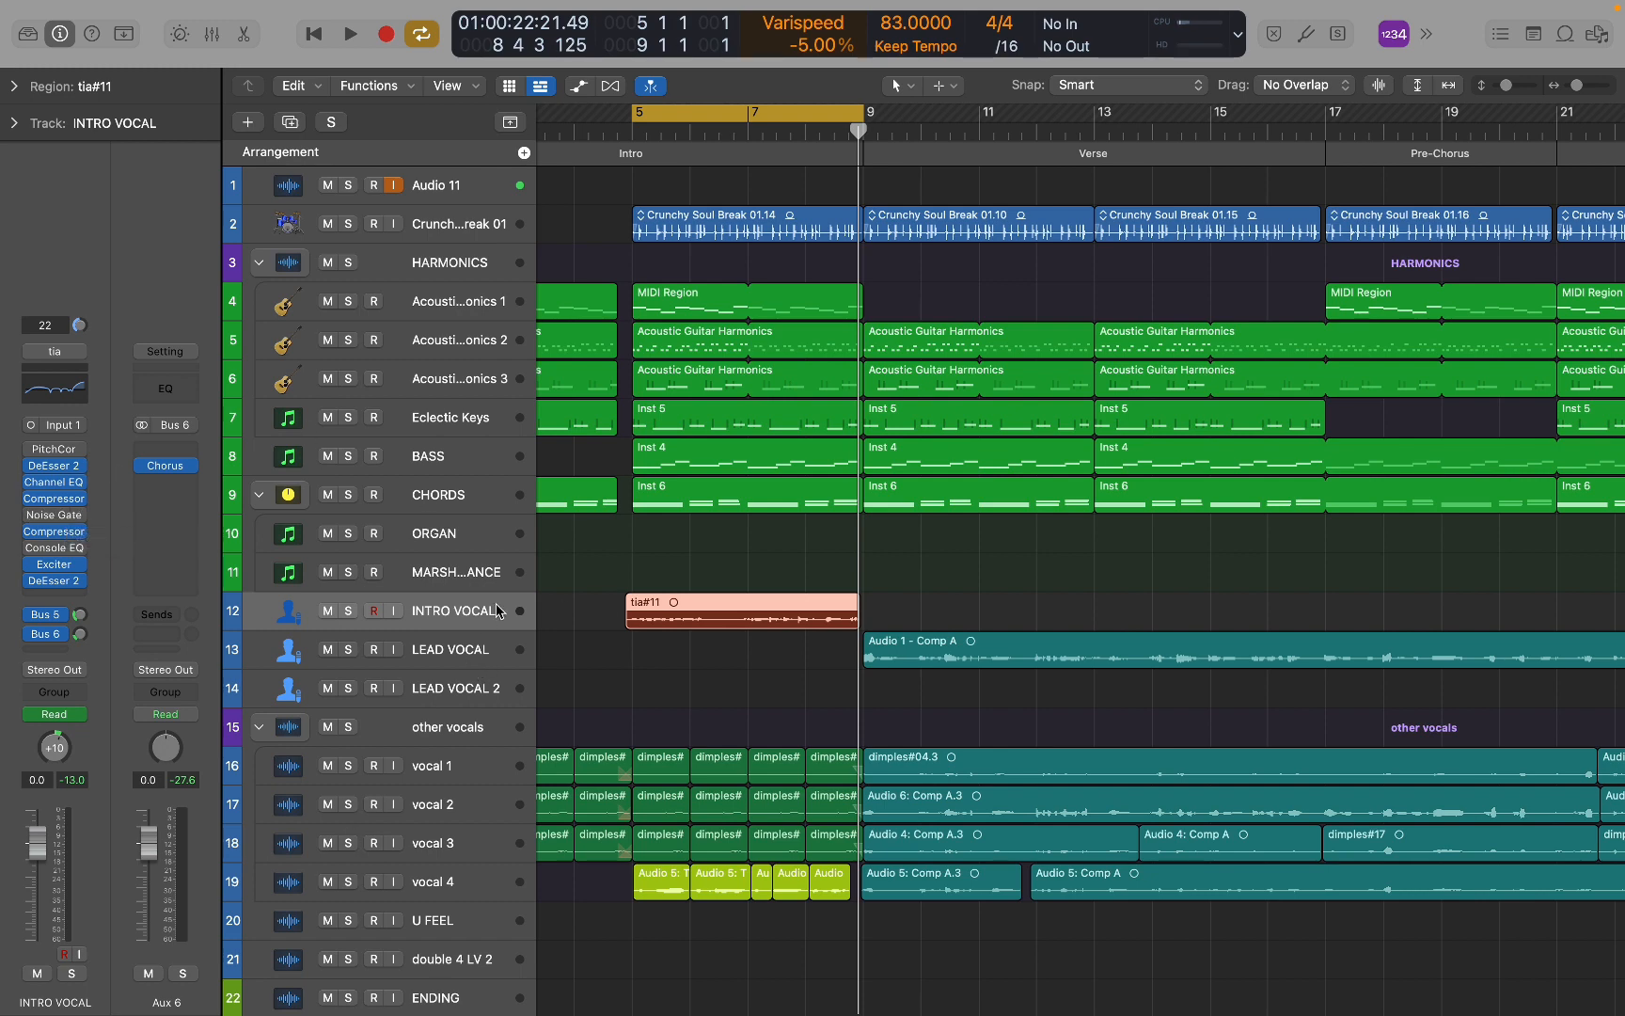
# Solo INTRO VOCAL and play it in the cycle while checking its Bus 6 and Bus 5 sends.
pyautogui.click(348, 610)
pyautogui.press('space')
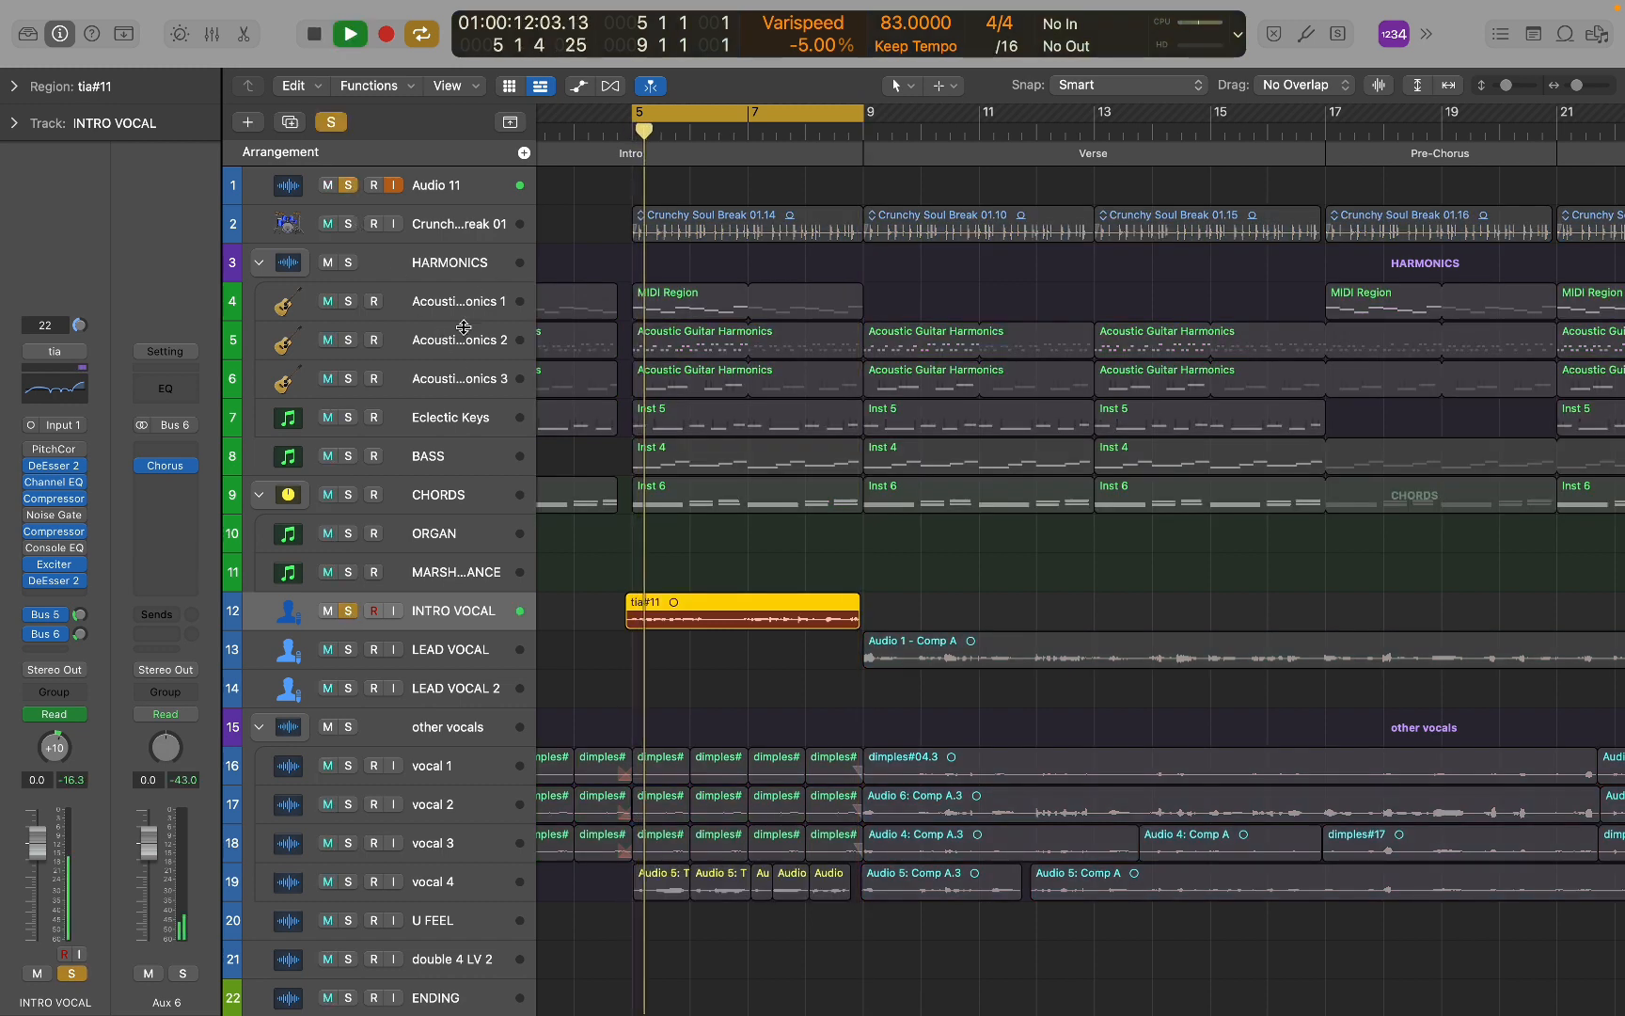
pyautogui.click(47, 633)
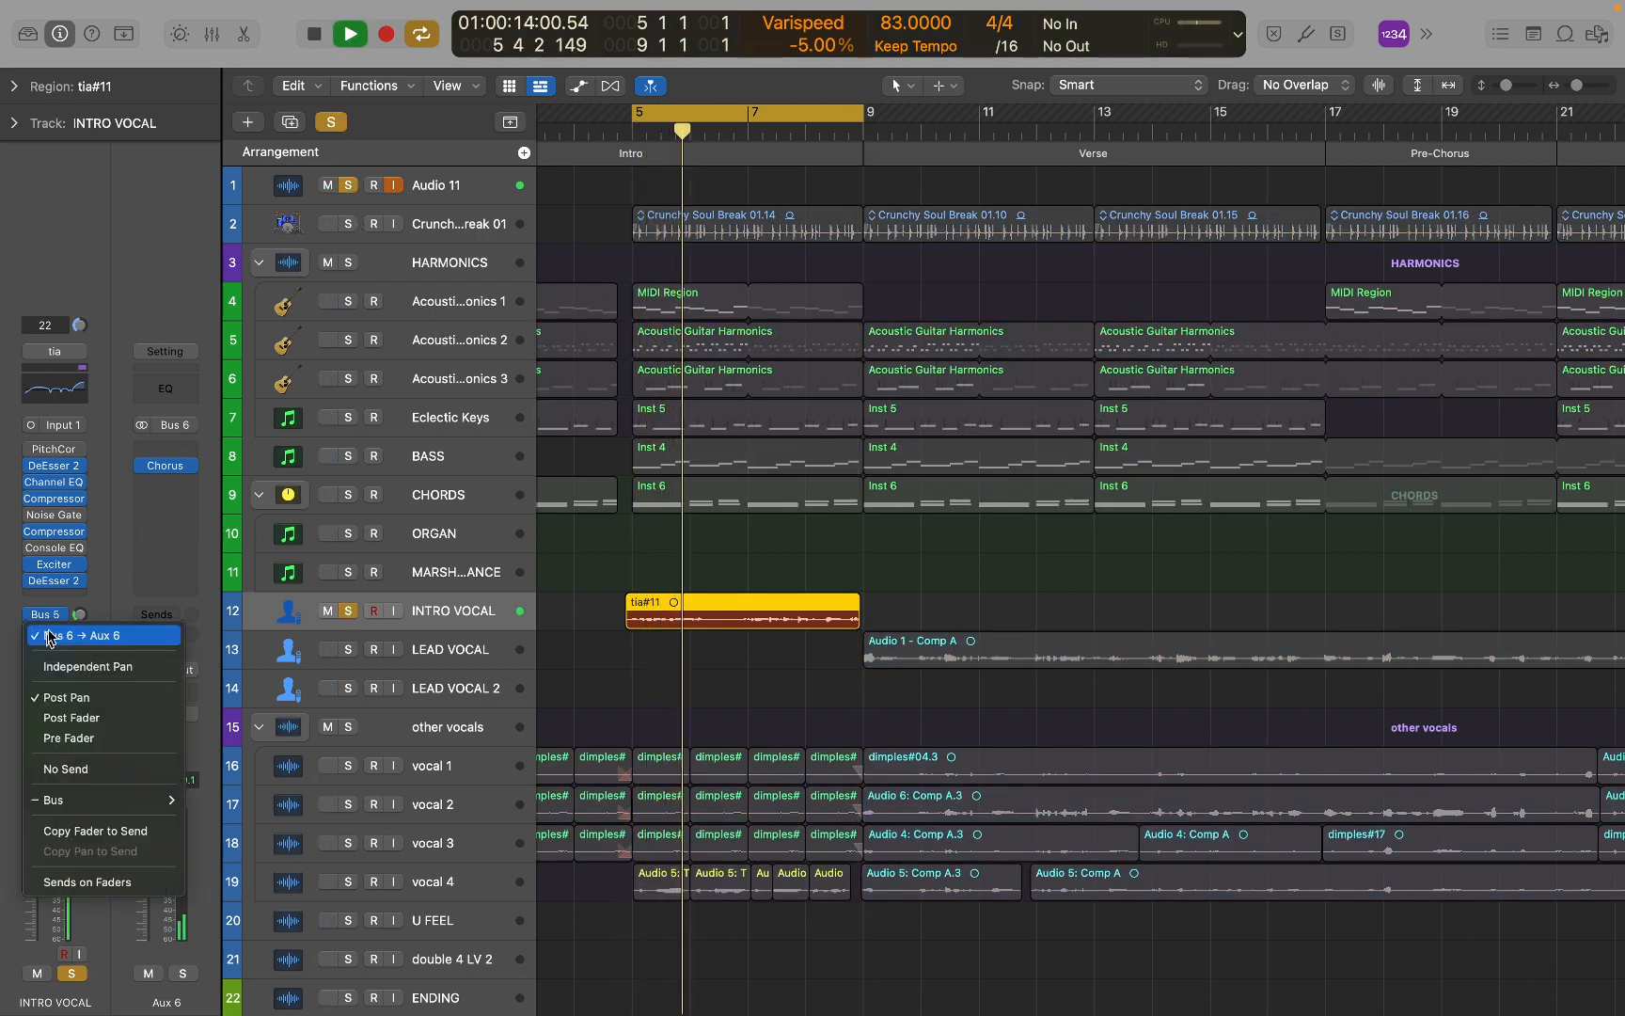
pyautogui.click(52, 614)
pyautogui.click(52, 615)
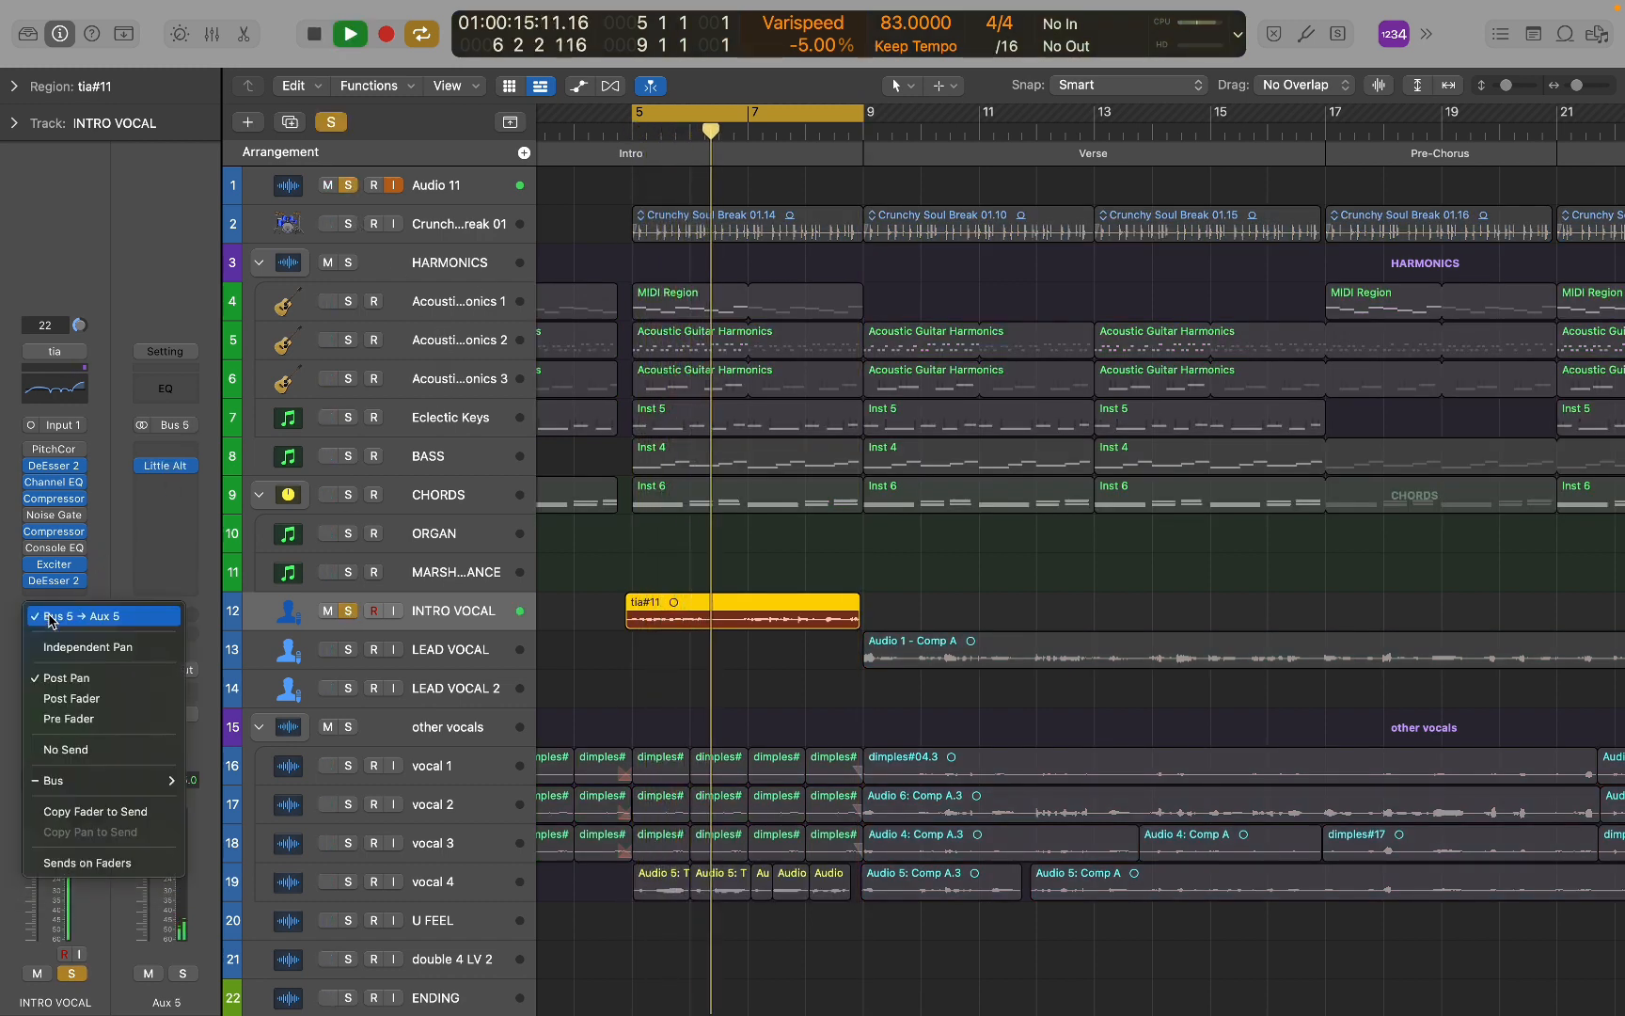
pyautogui.click(92, 583)
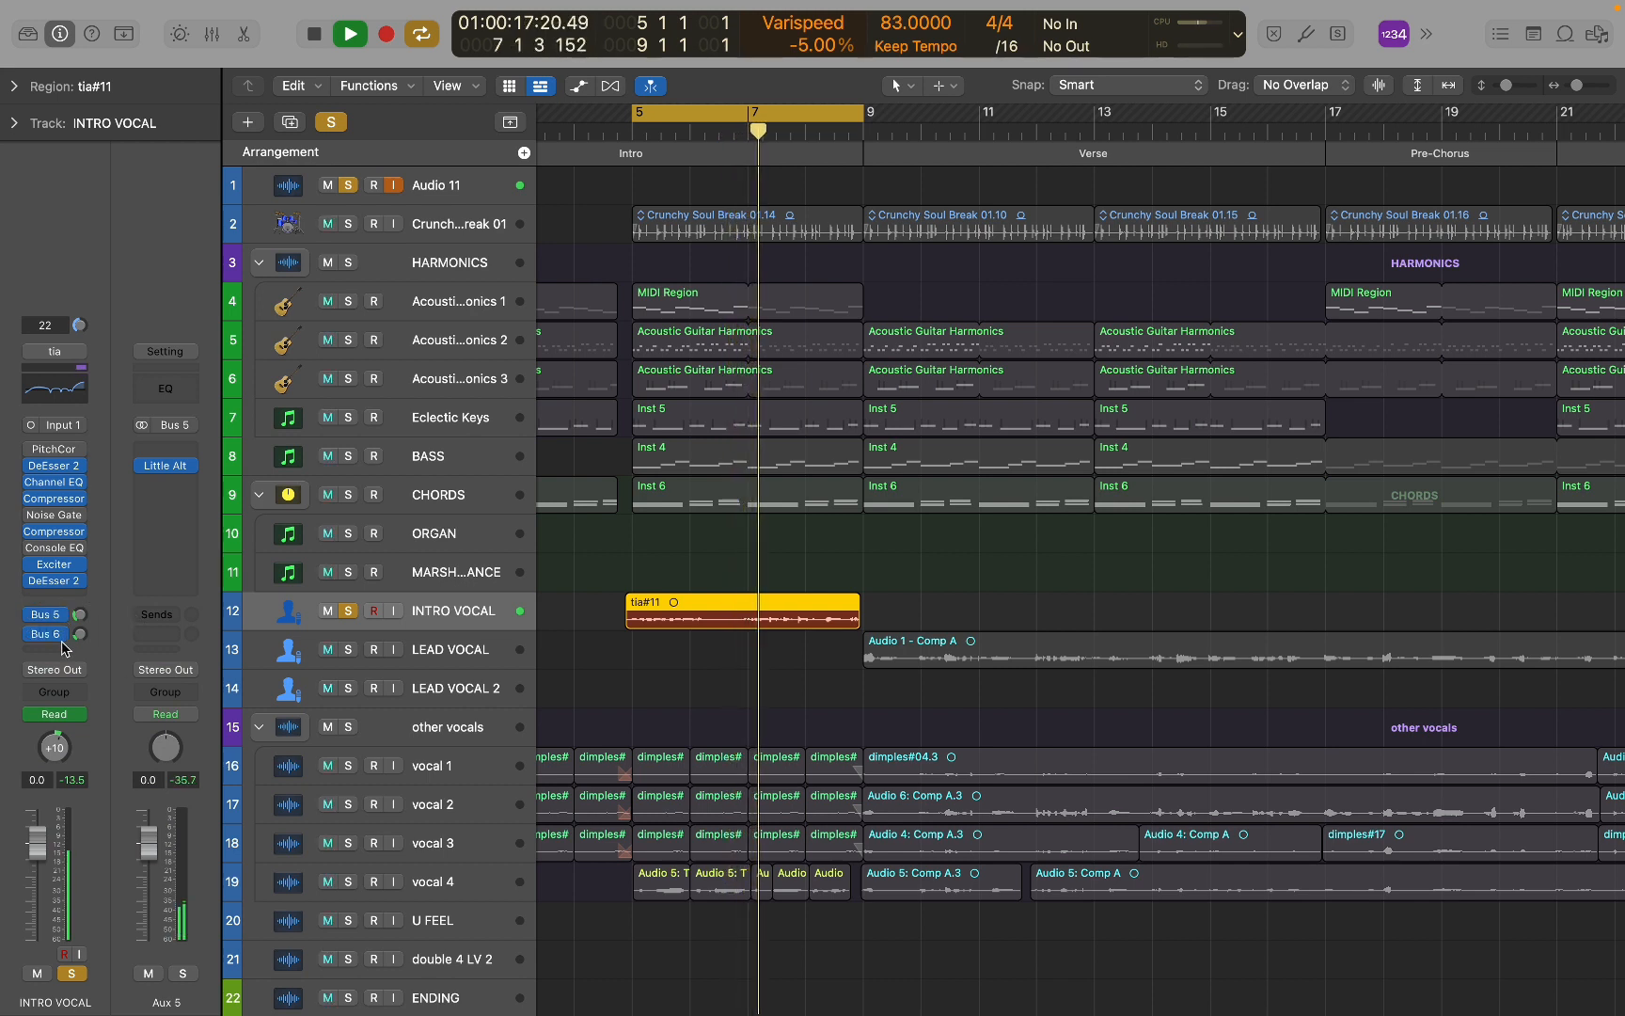
# Stop playback, examine the Little AlterBoy settings on Aux 5, close the plug-in and clear all solos.
pyautogui.press('space')
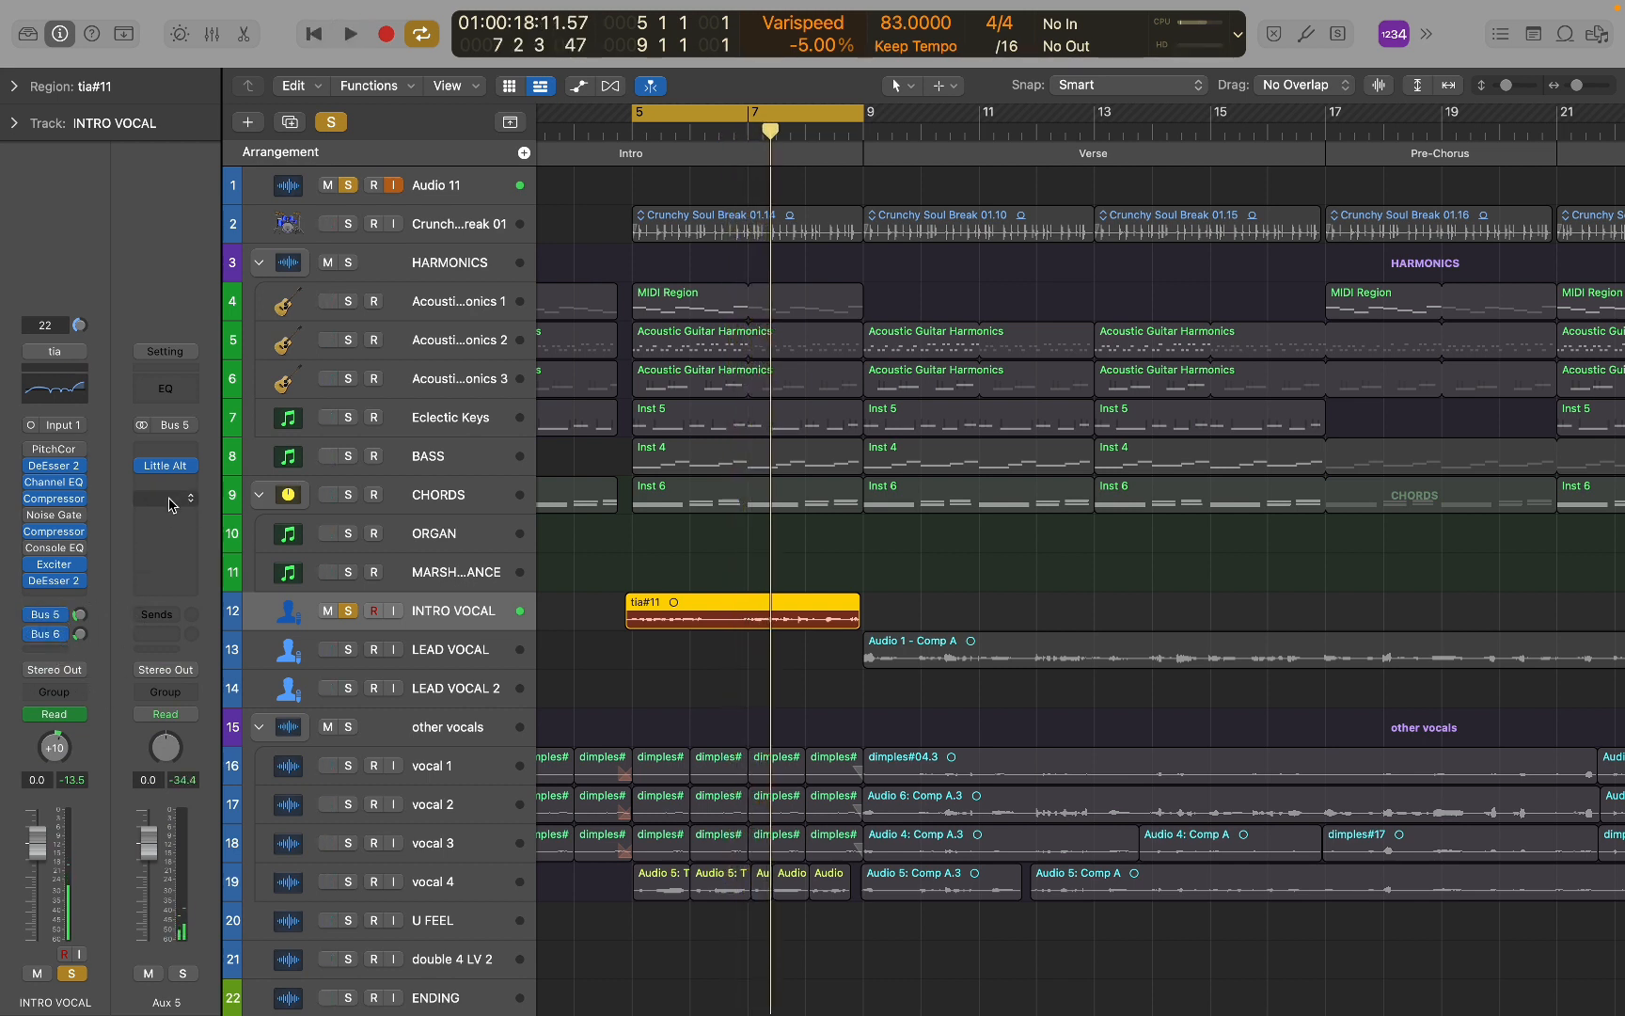
pyautogui.click(167, 465)
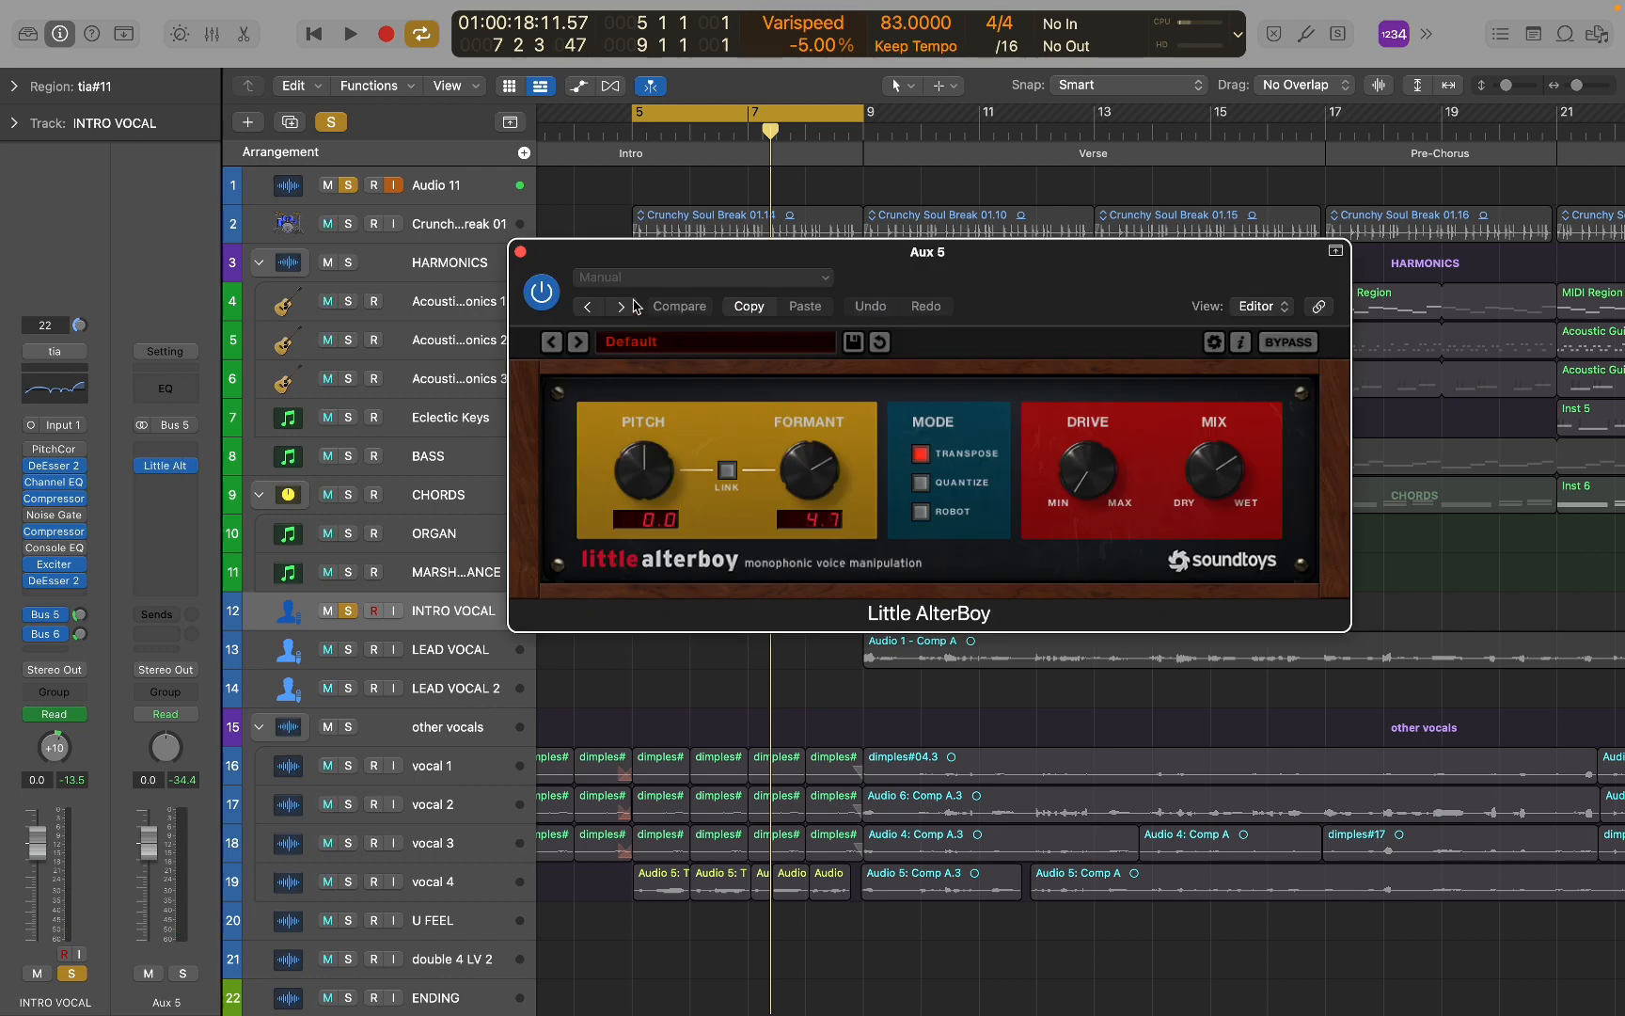
pyautogui.click(521, 252)
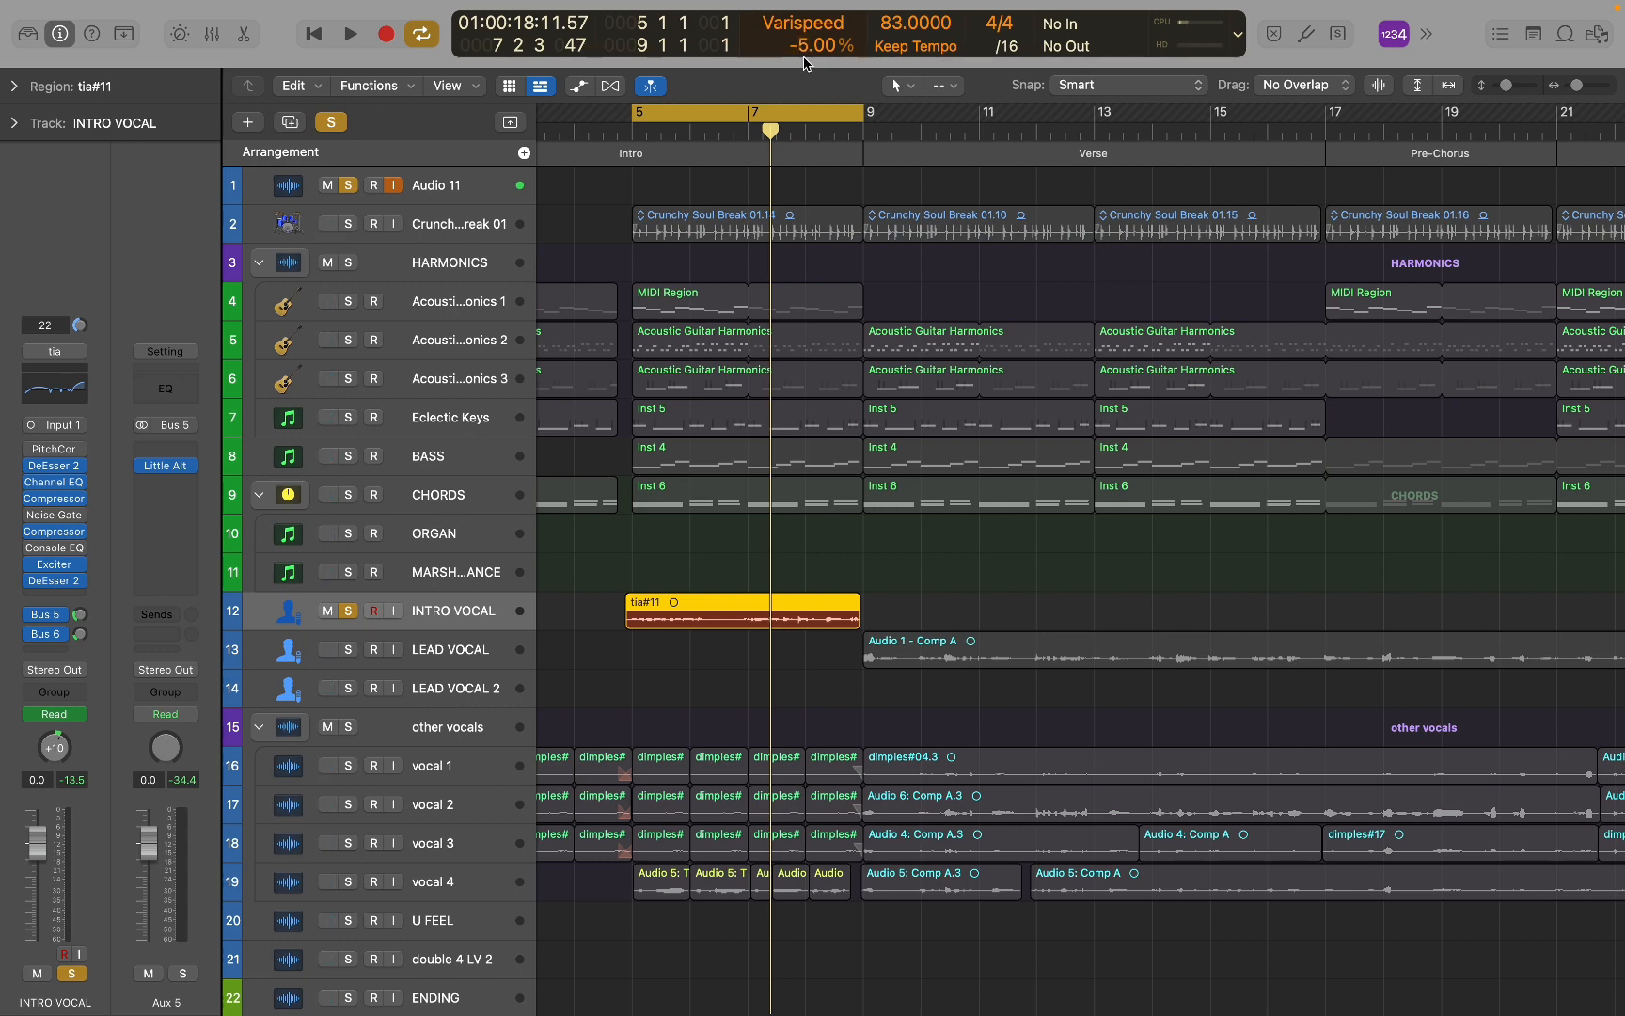
pyautogui.click(341, 125)
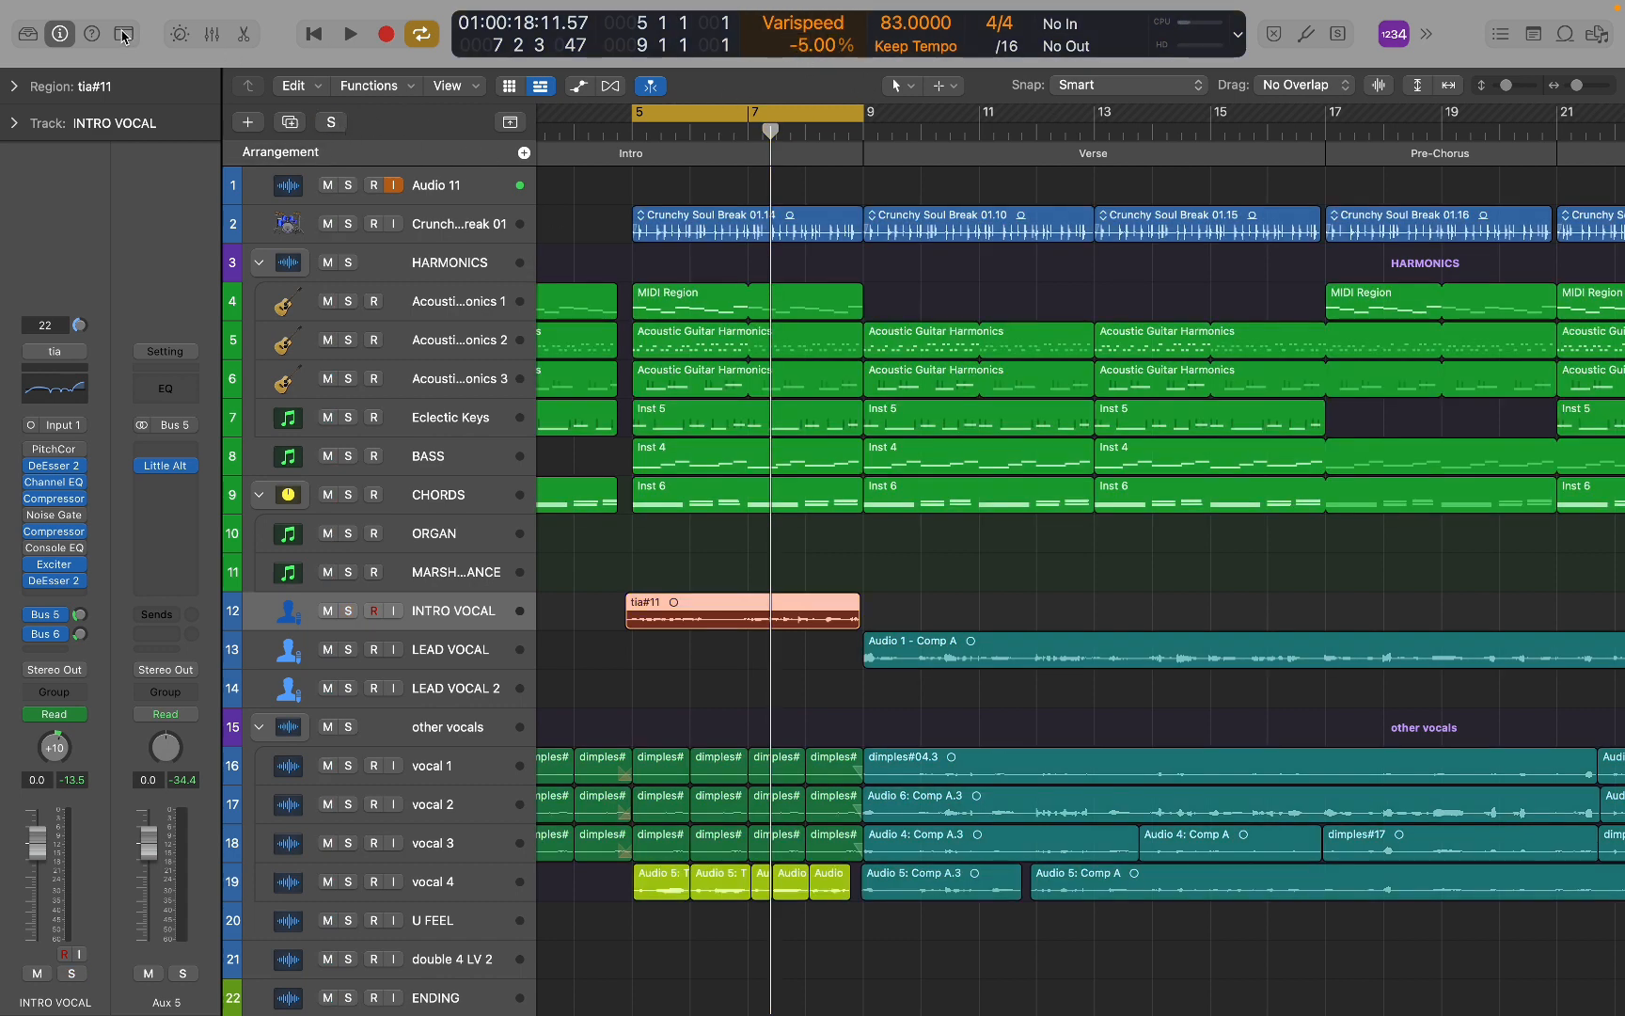
# Show Quick Help and check the available Varispeed units, keeping Percentage, and hide Quick Help again.
pyautogui.click(91, 35)
pyautogui.moveTo(824, 25)
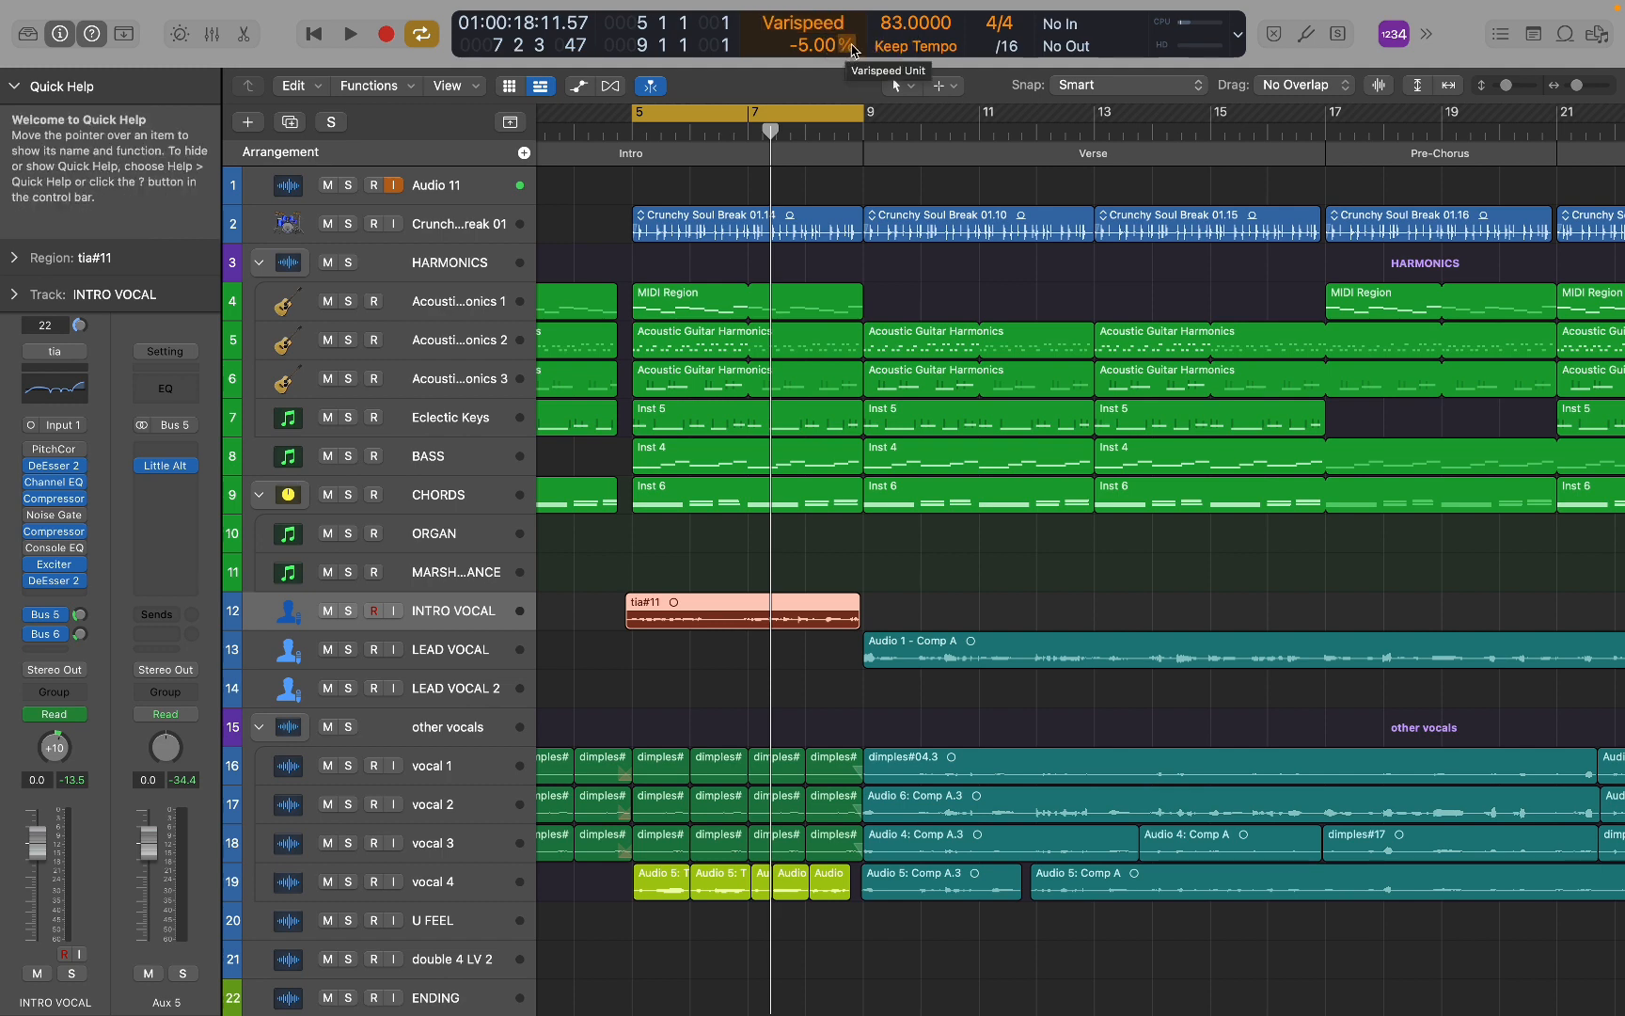
pyautogui.click(824, 46)
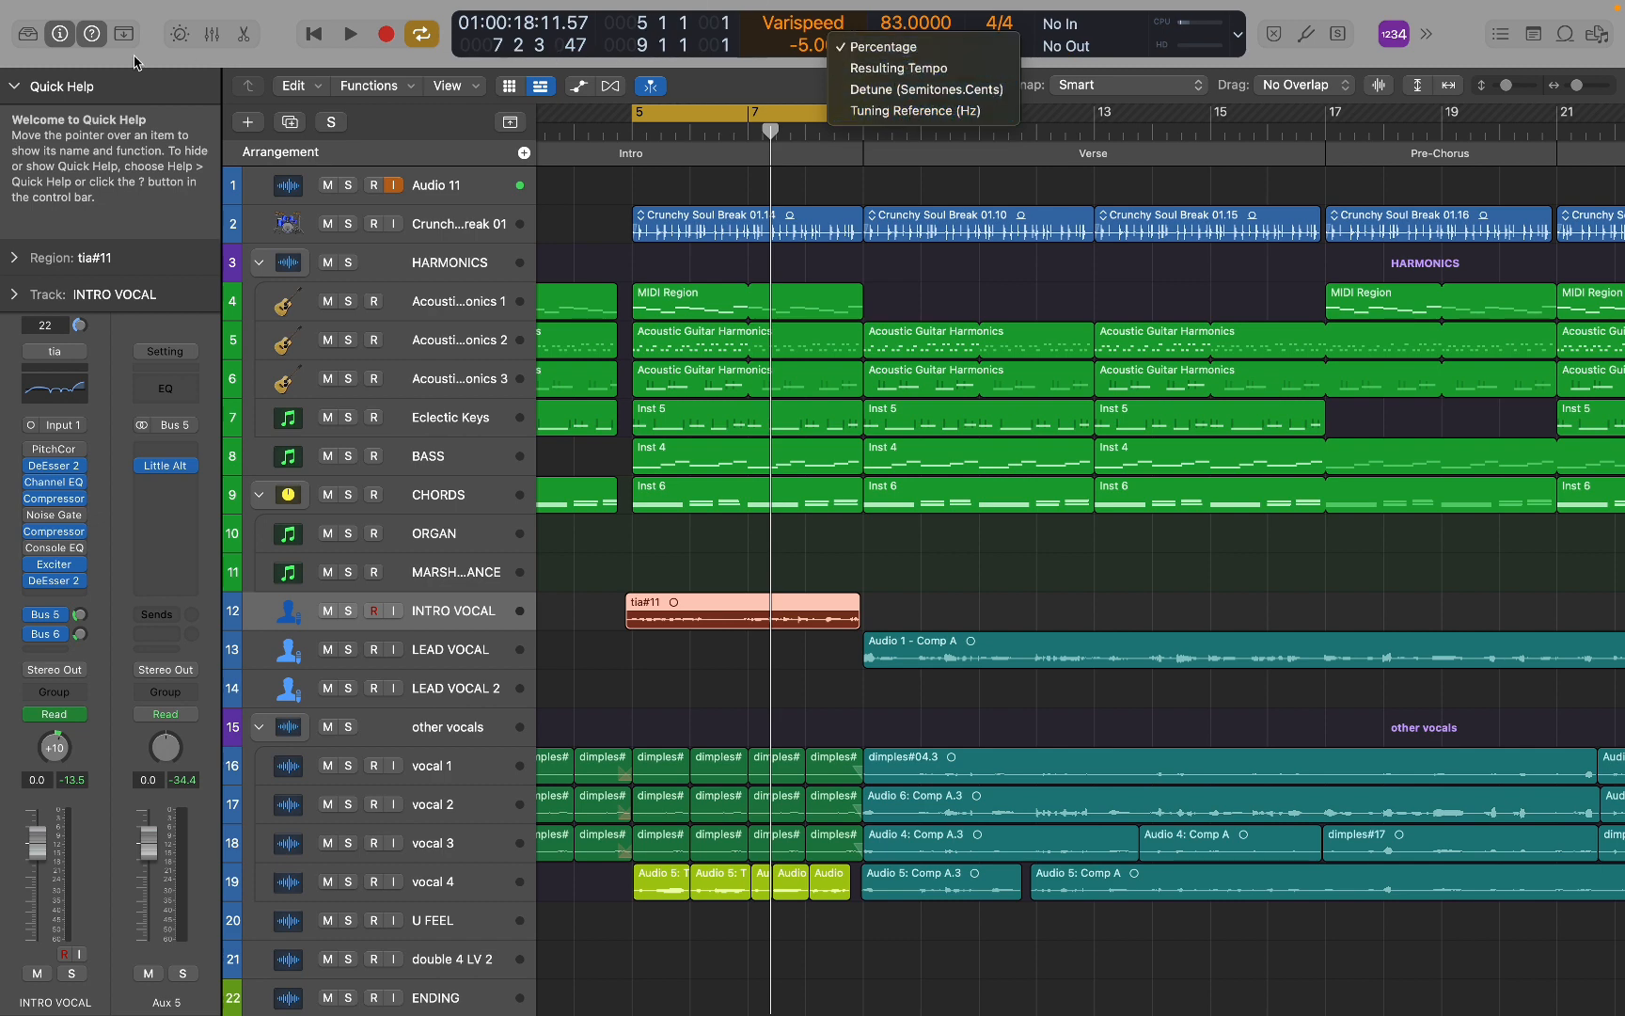
pyautogui.click(93, 39)
pyautogui.click(94, 38)
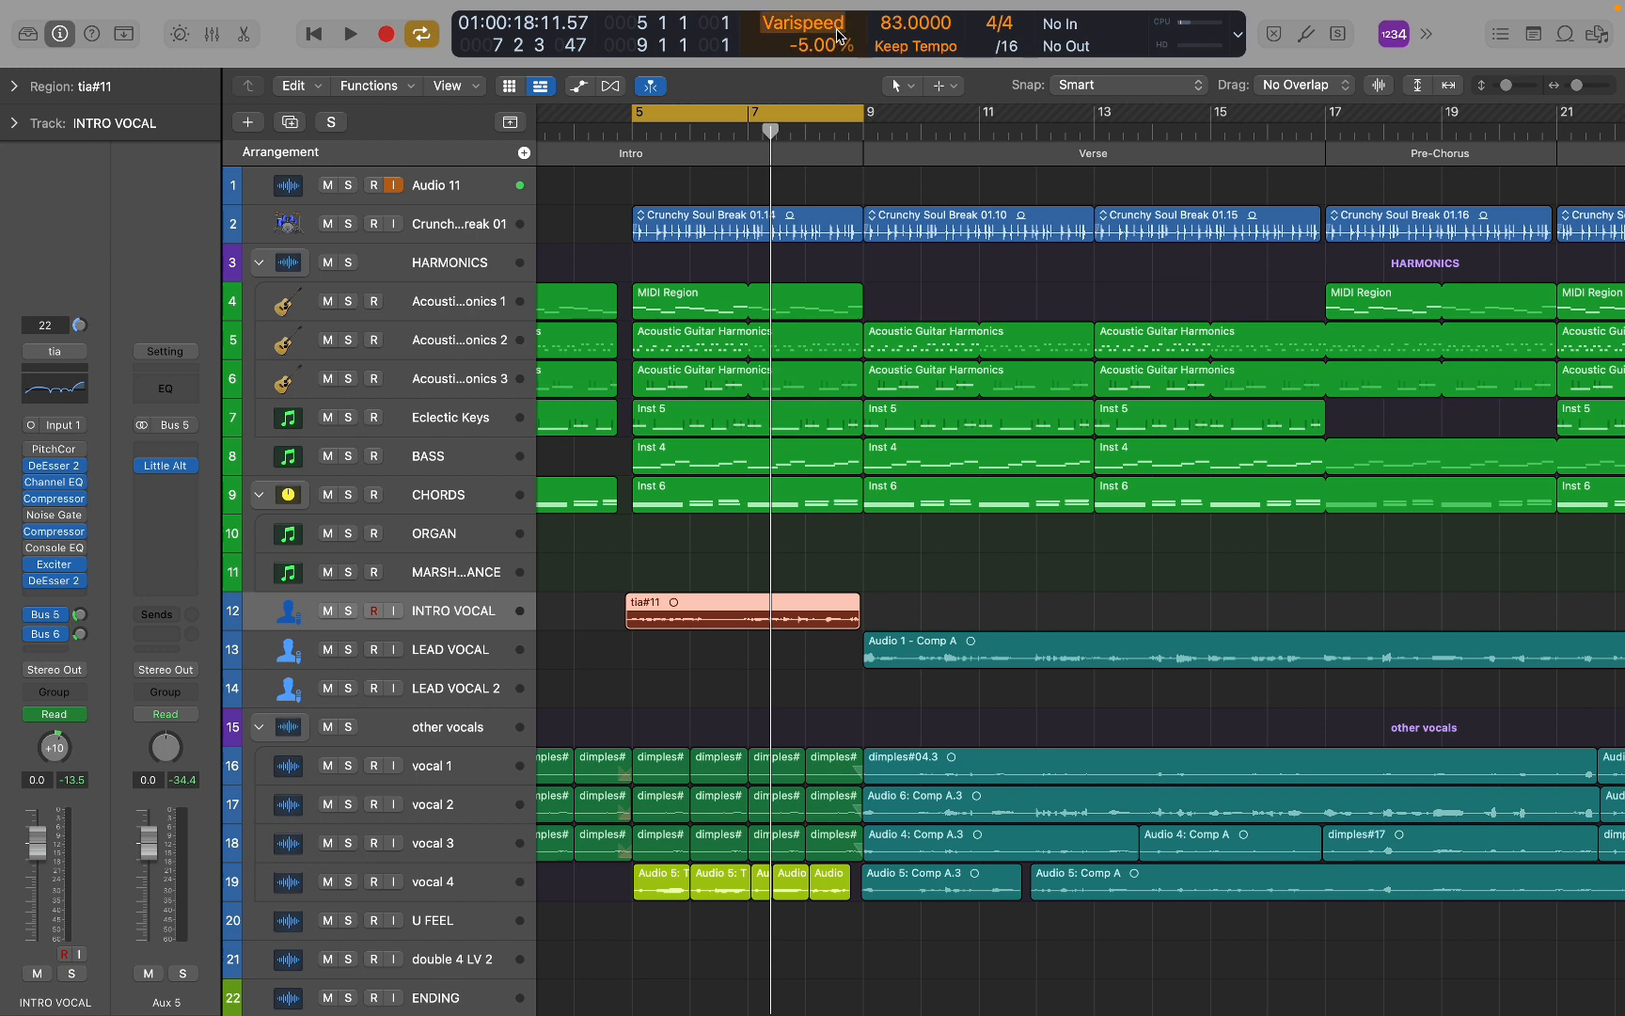
# Set Varispeed to 0%, play the Intro cycle for comparison, and return Varispeed to -5%.
pyautogui.moveTo(806, 45); pyautogui.dragTo(806, 35)
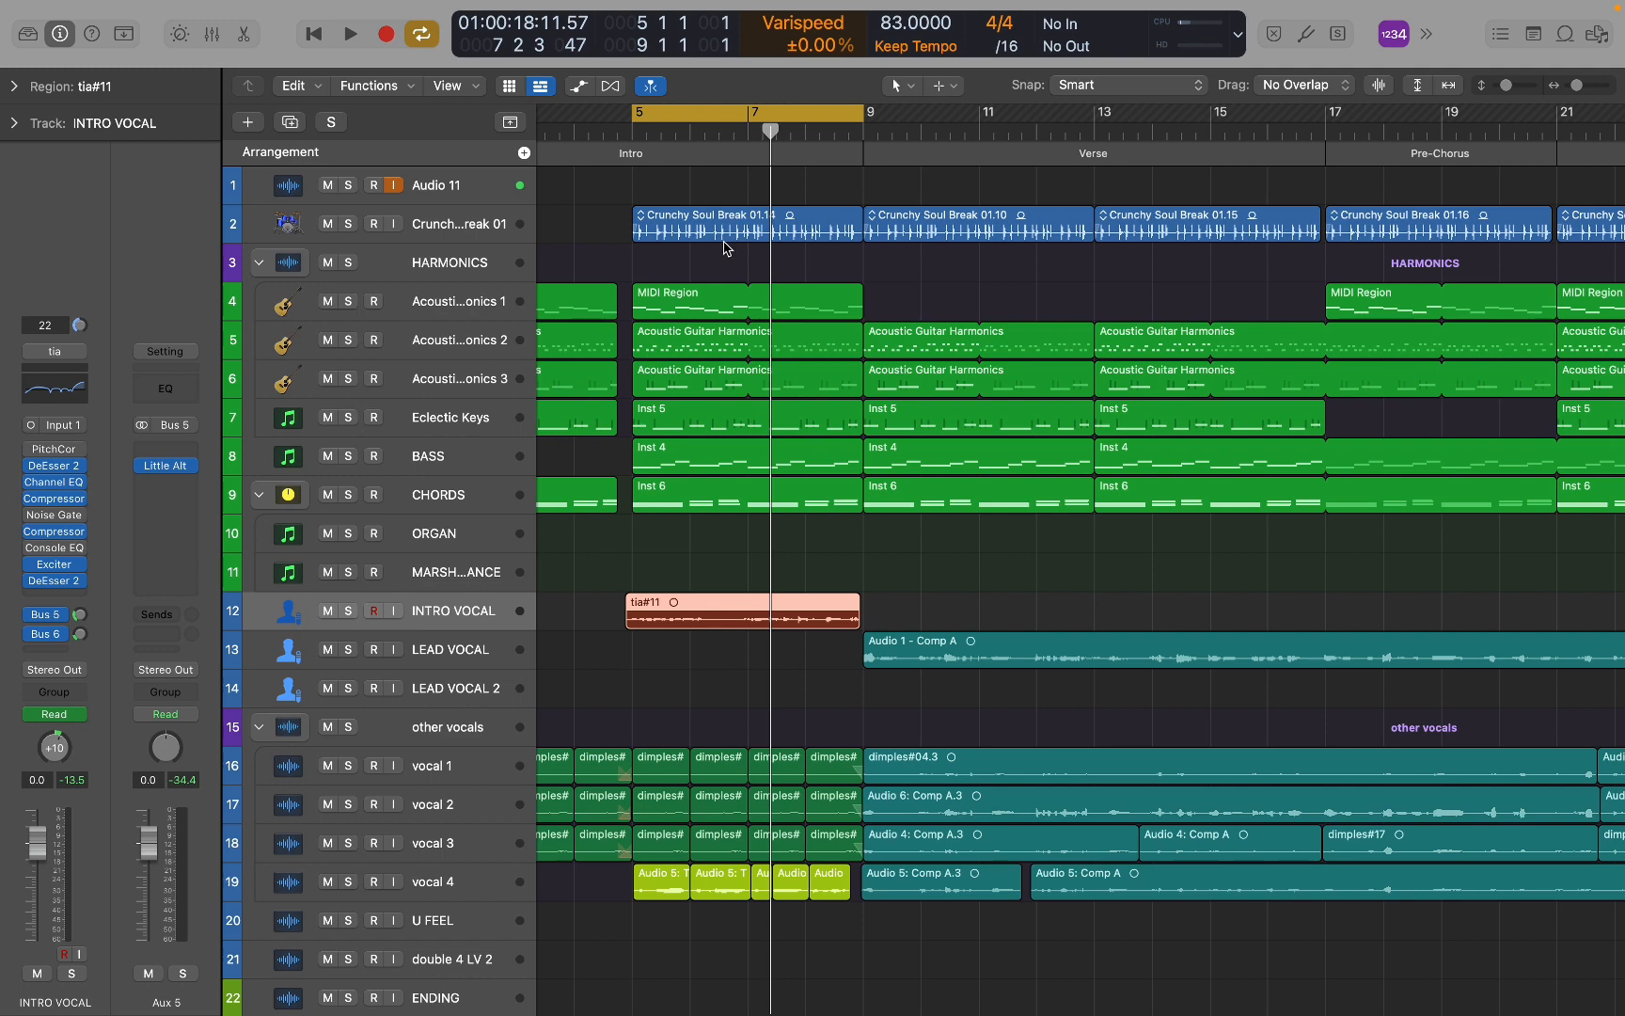
pyautogui.press('space')
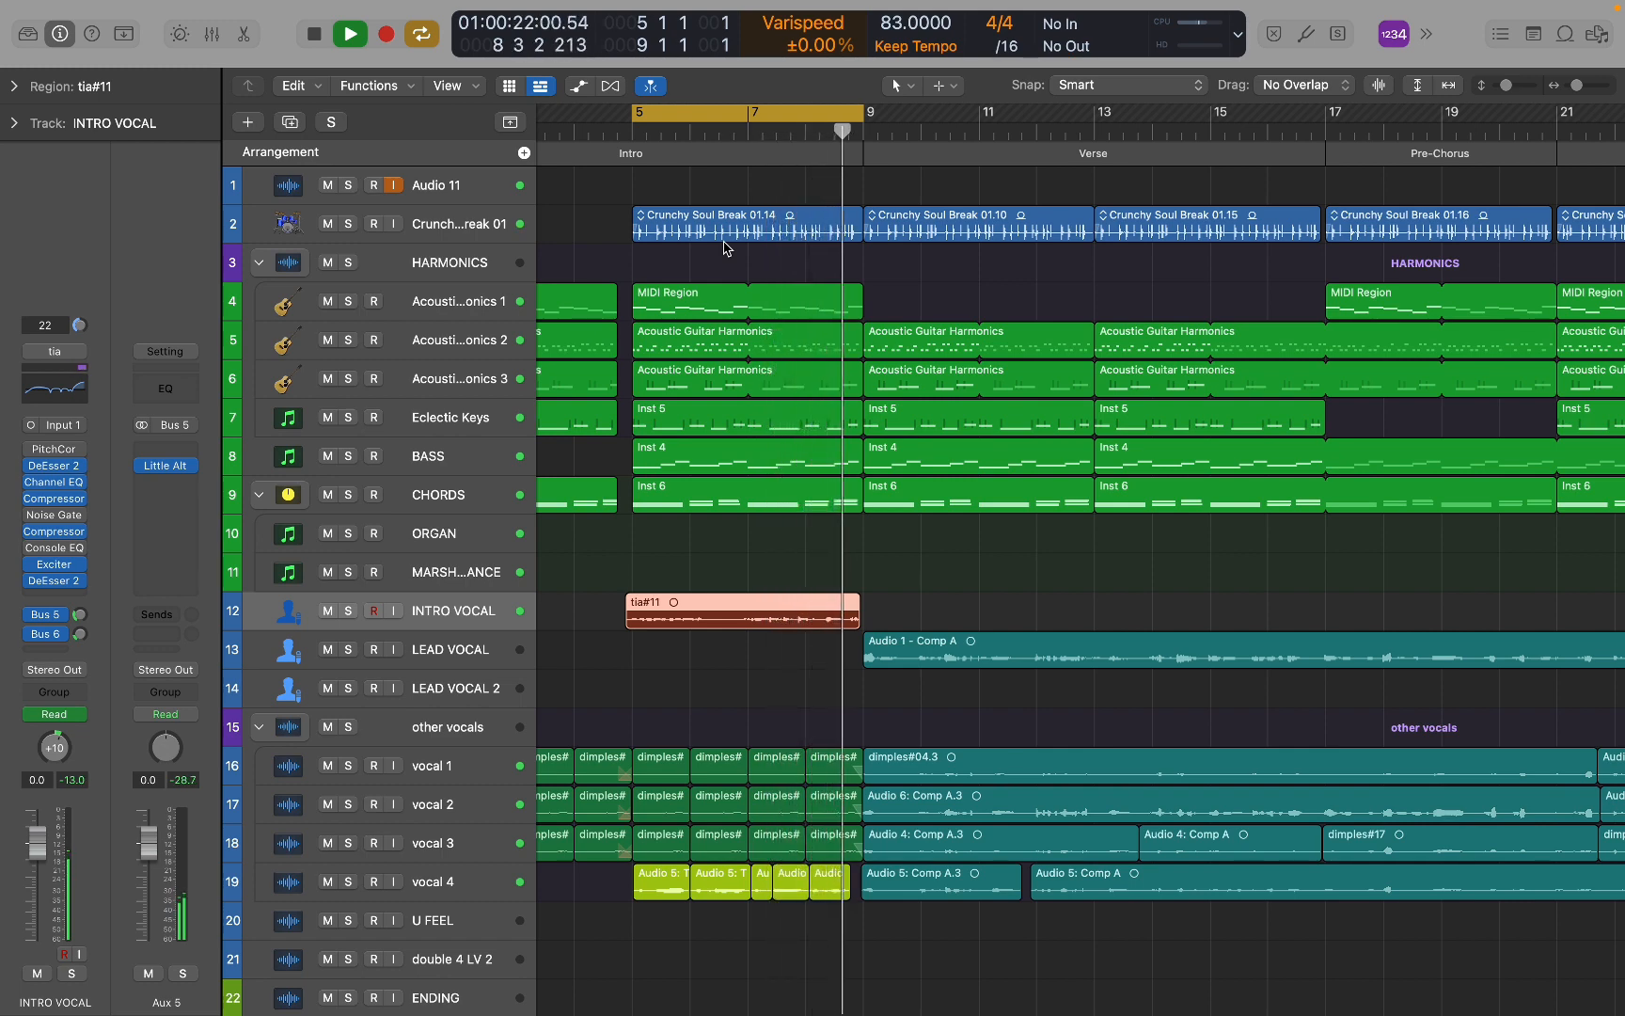
pyautogui.press('space')
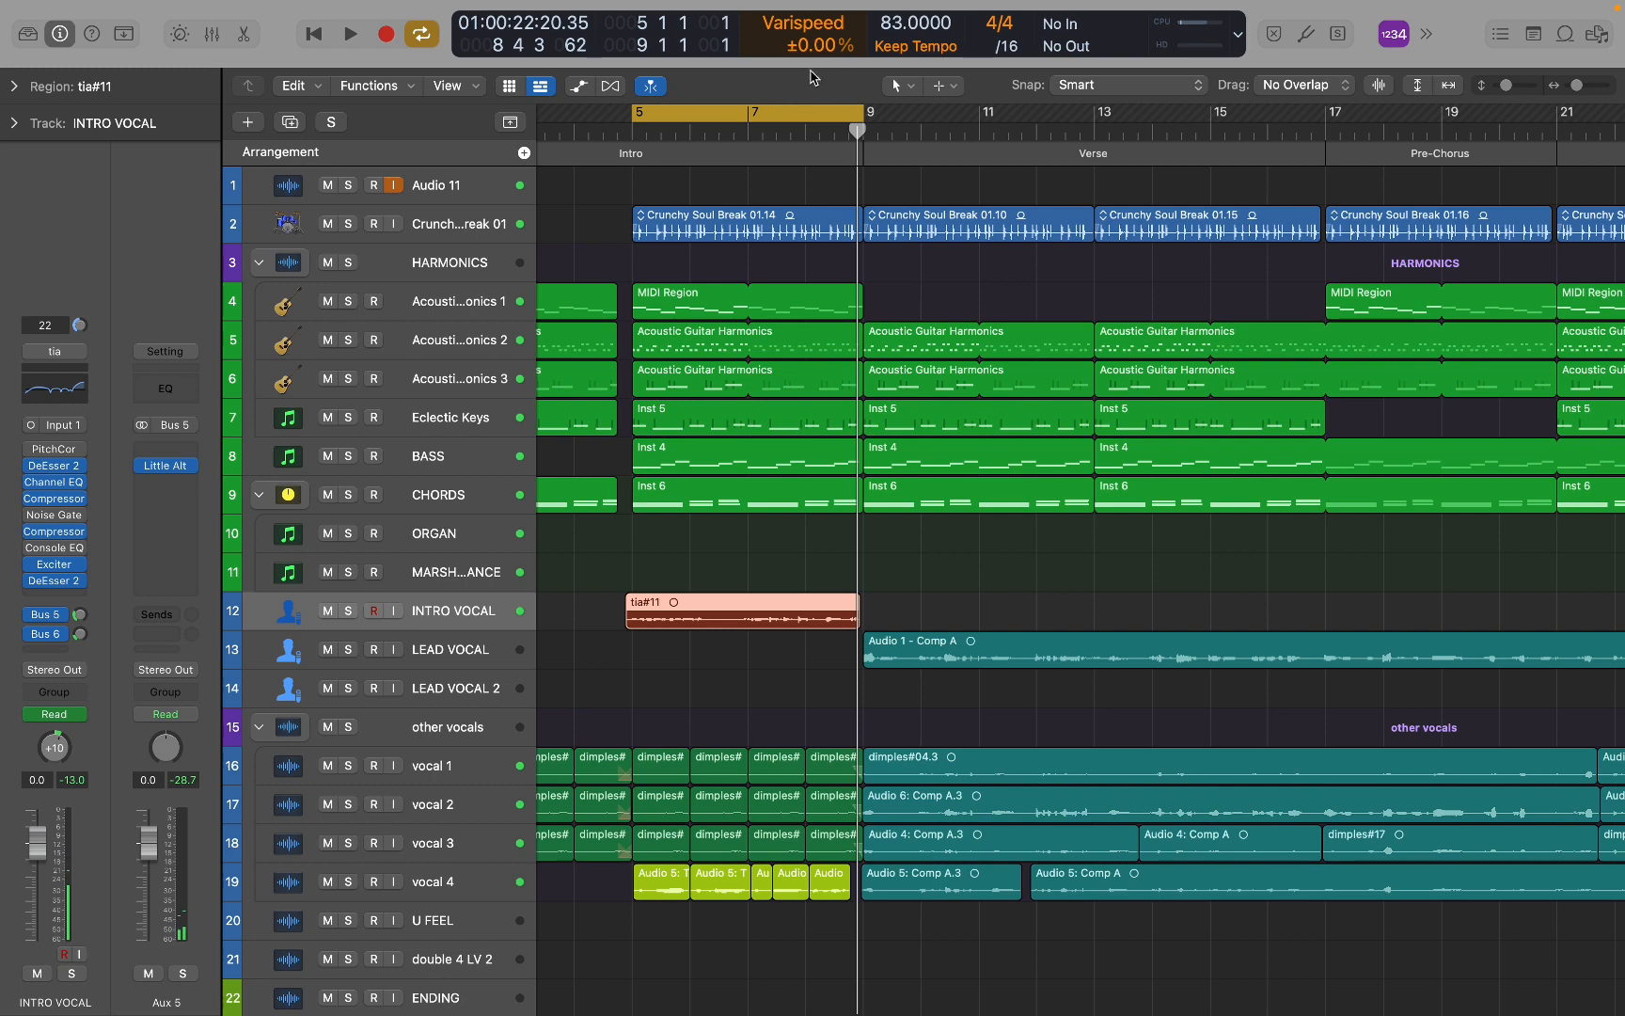
pyautogui.moveTo(809, 43); pyautogui.dragTo(810, 63)
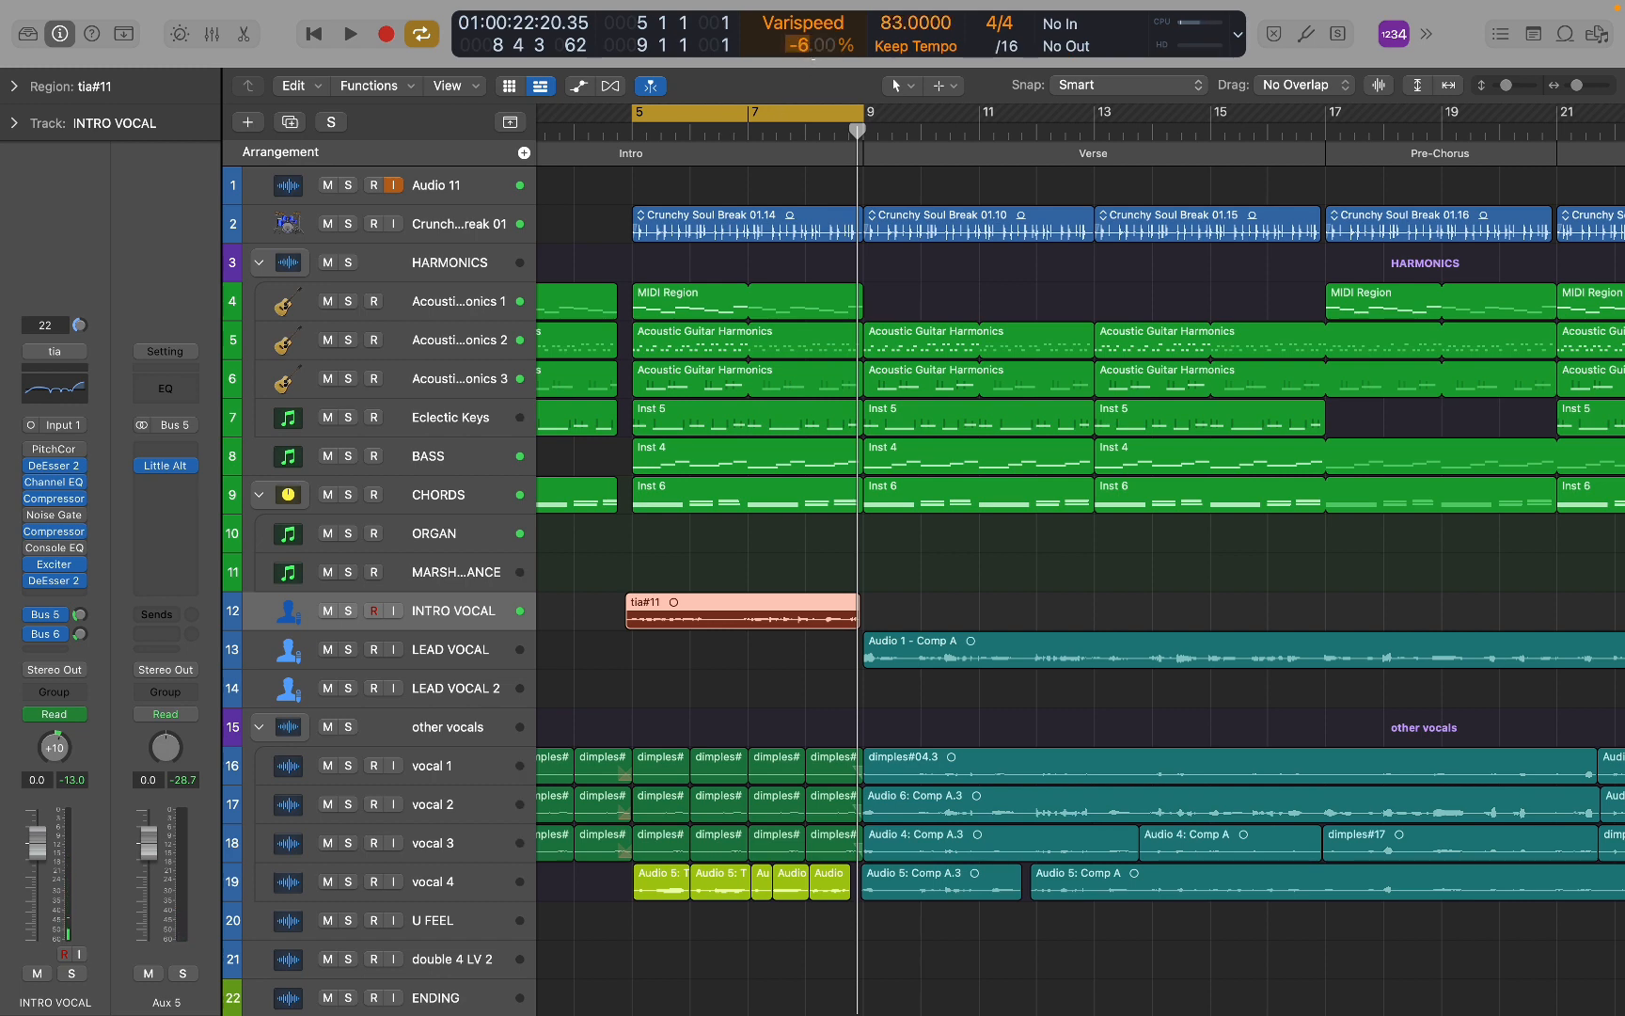
pyautogui.press('Return')
# Solo vocal 4 with Audio 11, play it while comparing the neighbouring vocal channel strips, and stop and clear all solos.
pyautogui.click(475, 884)
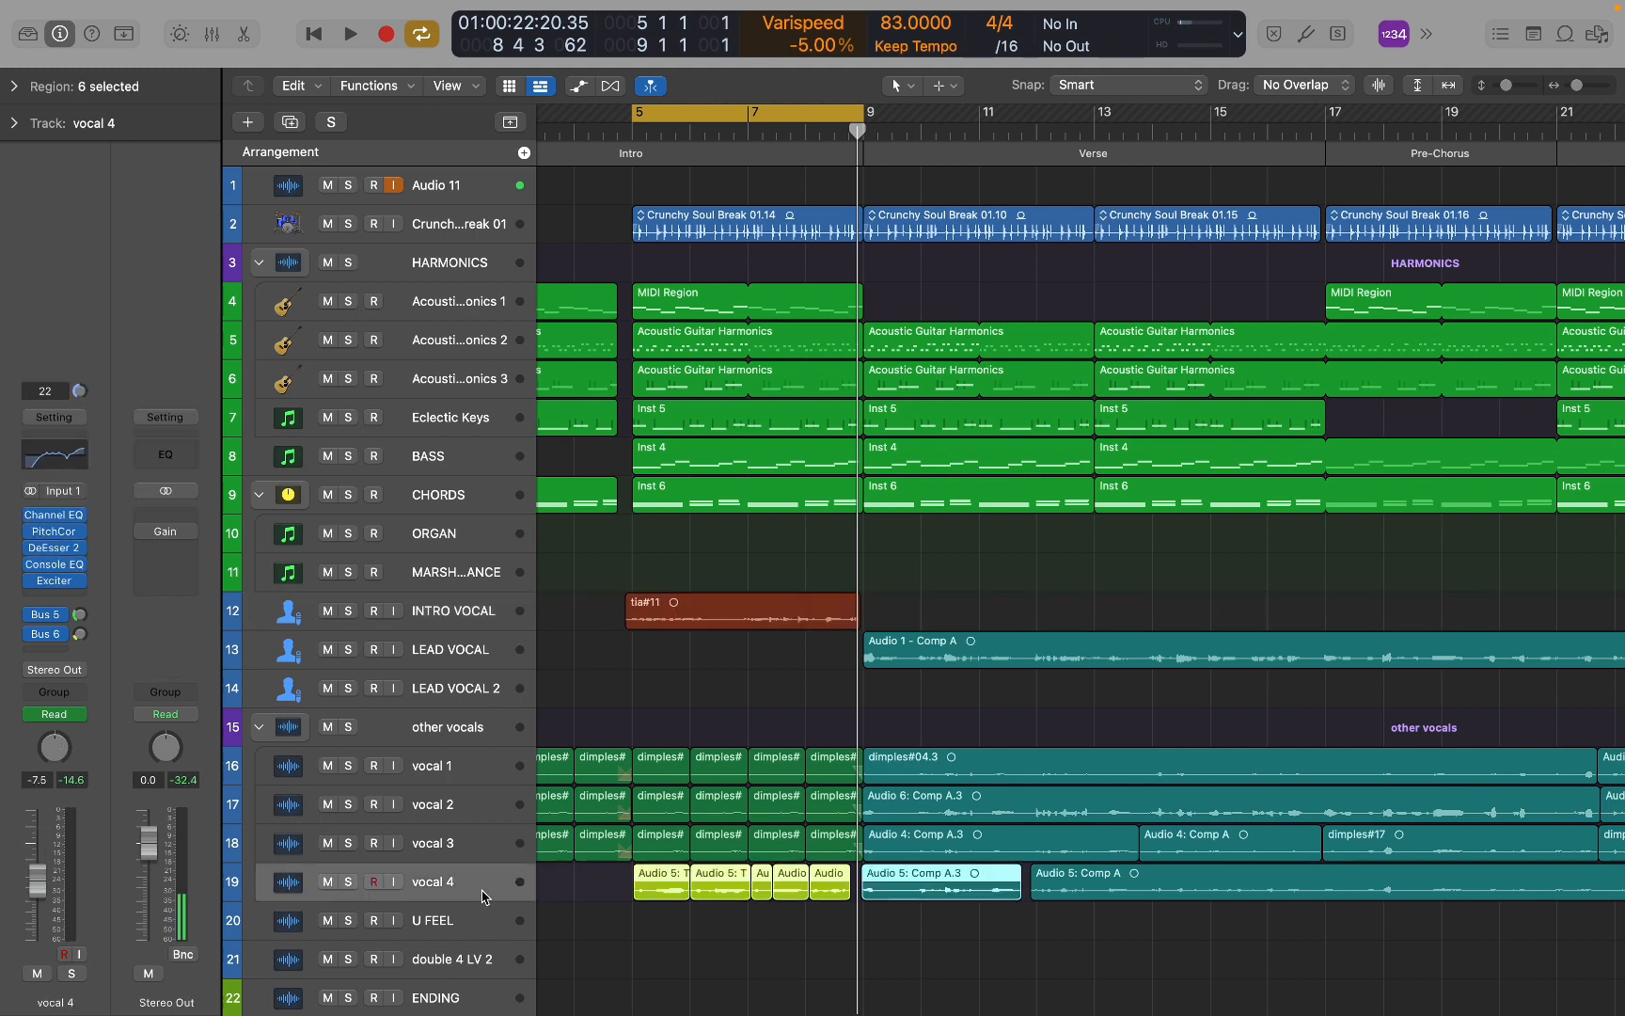
pyautogui.click(348, 881)
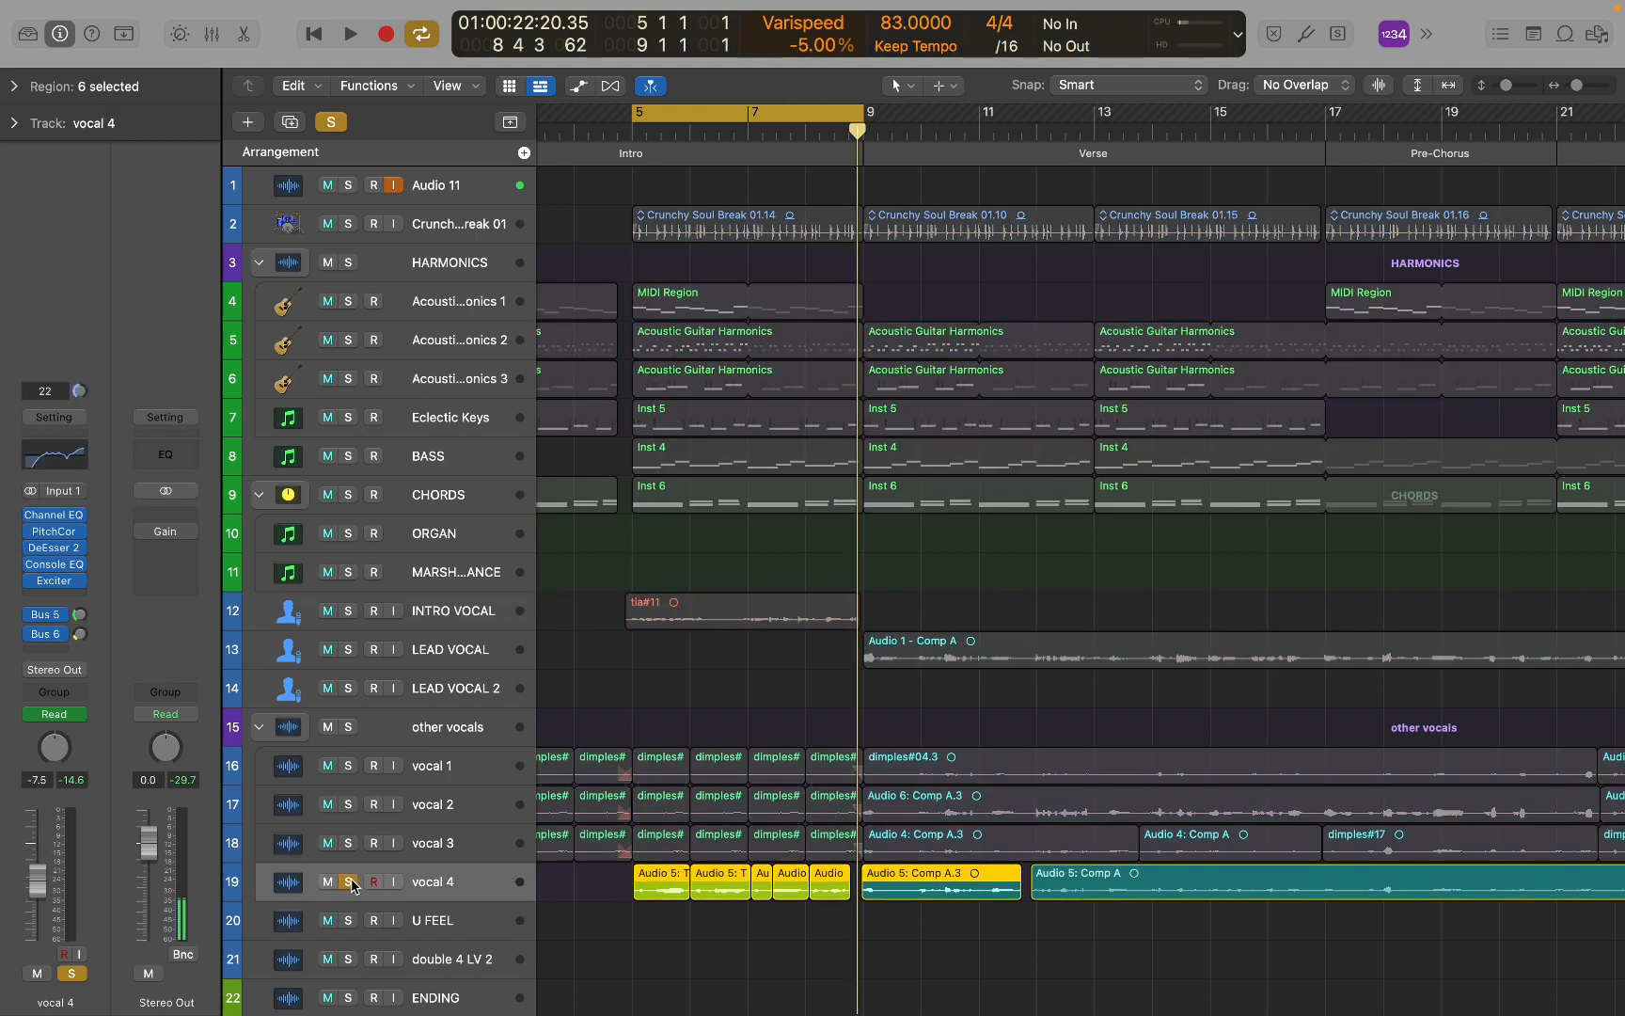
pyautogui.press('space')
pyautogui.click(348, 186)
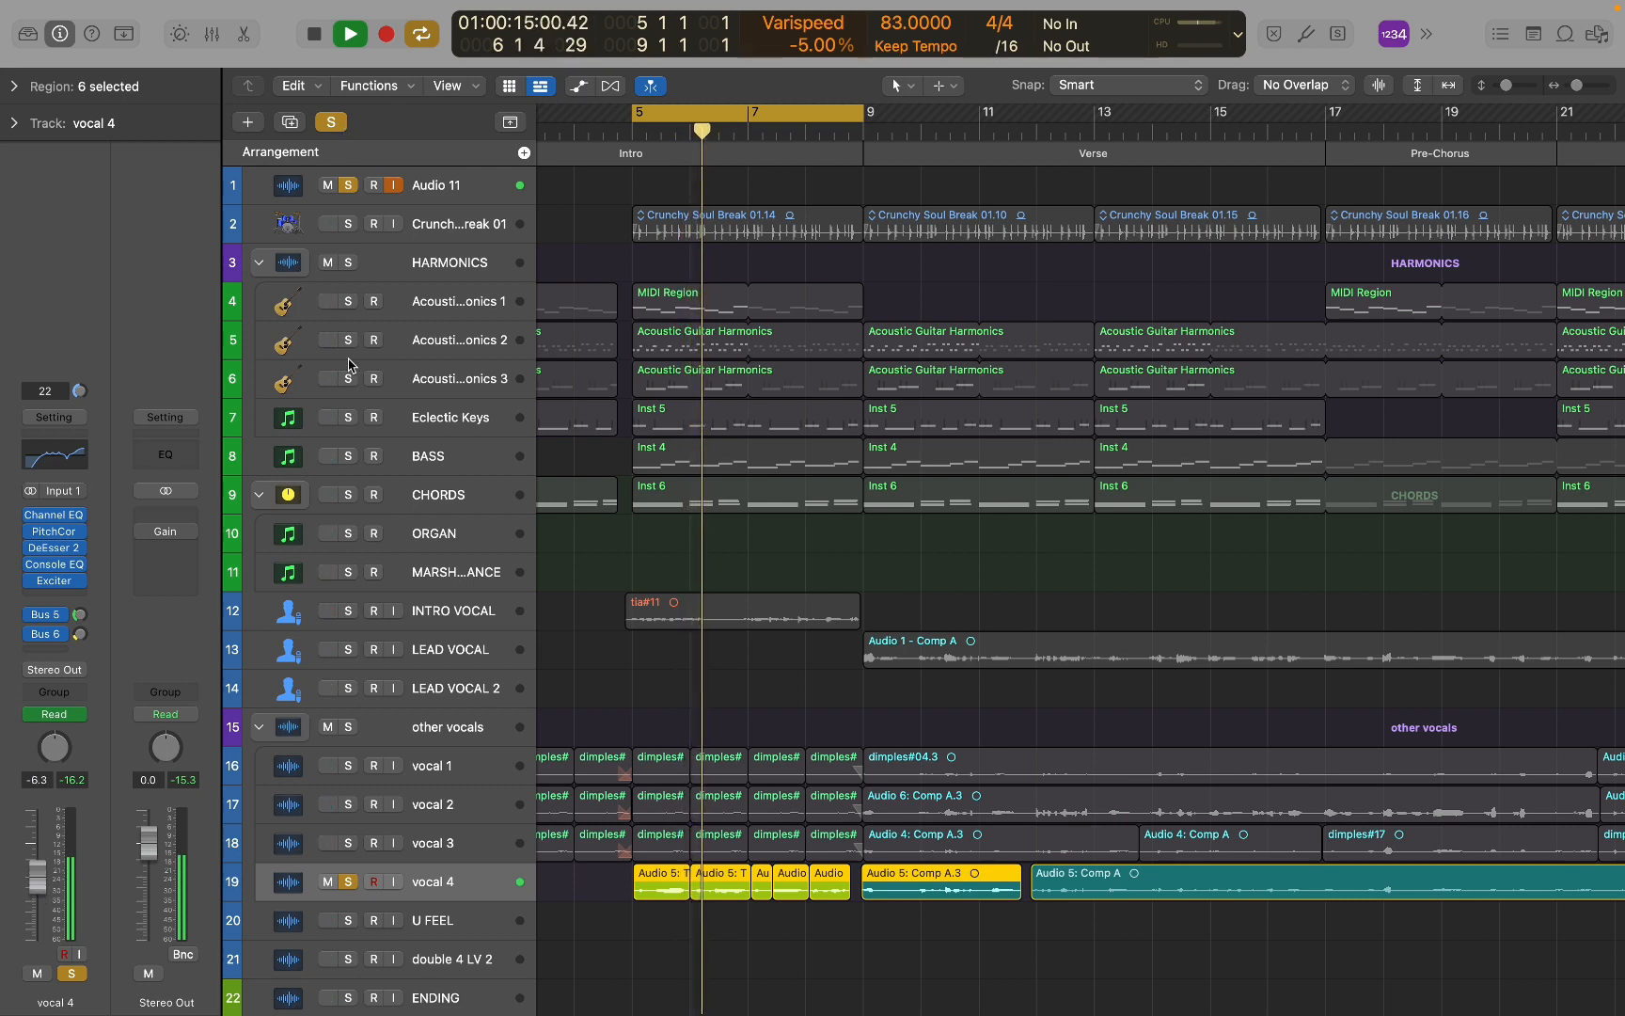
pyautogui.press('Up')
pyautogui.press('Up')
pyautogui.press('Up')
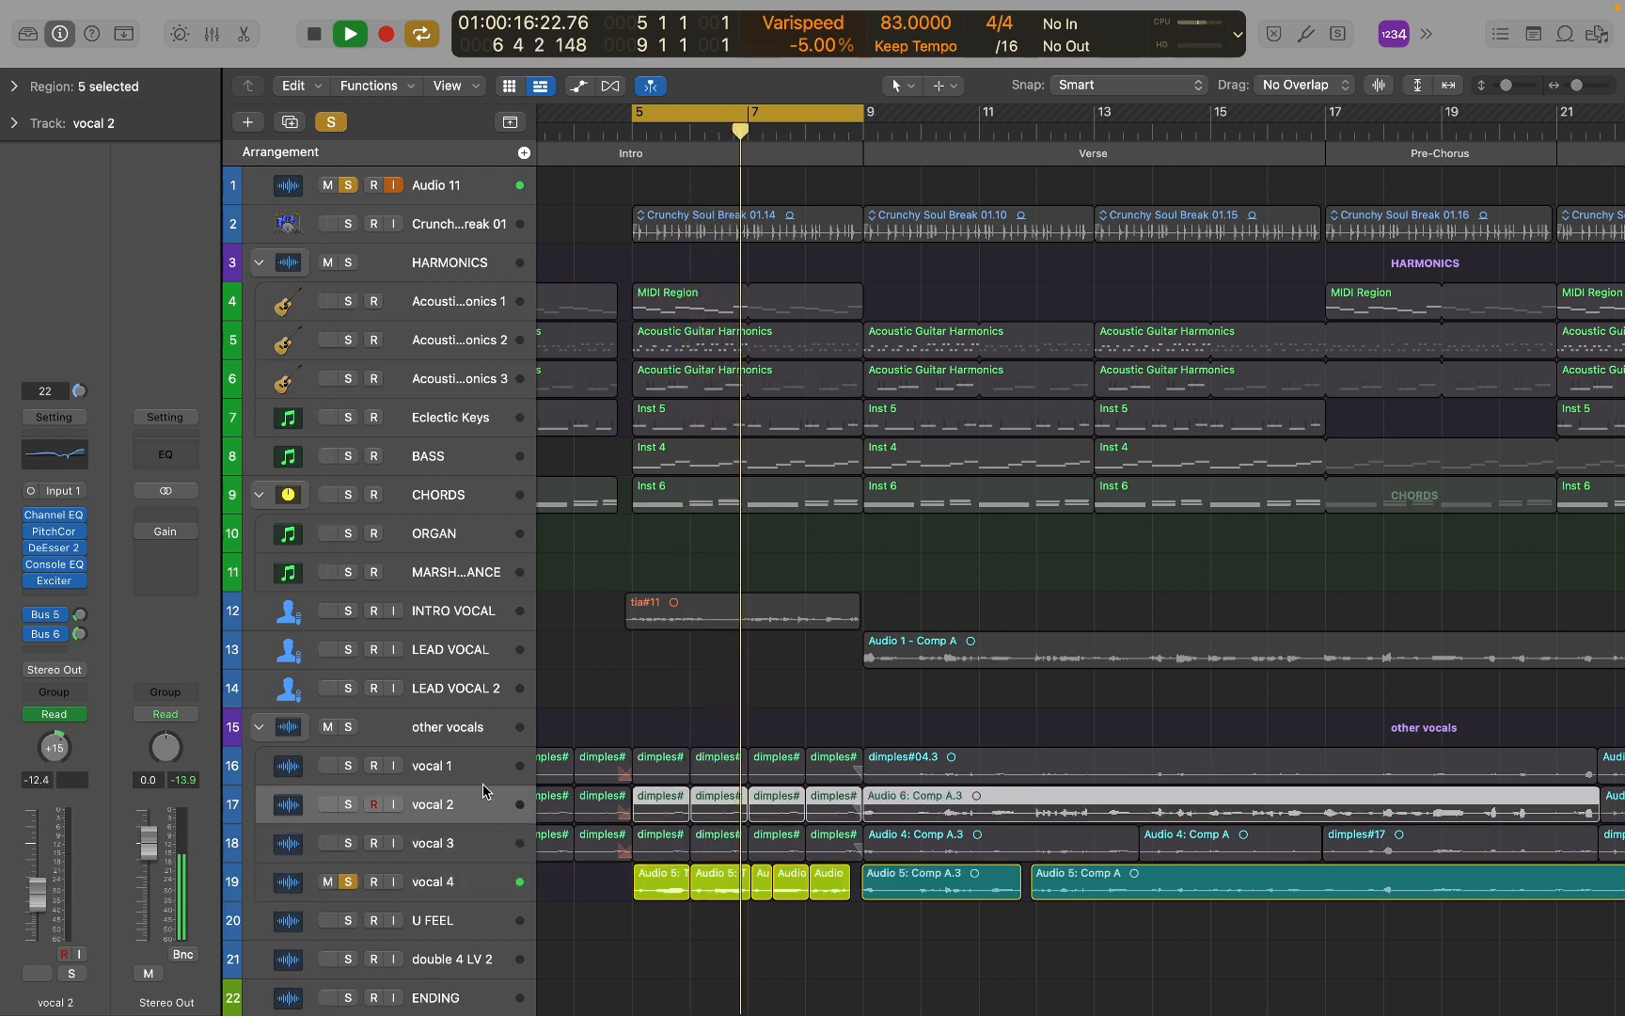
pyautogui.click(490, 894)
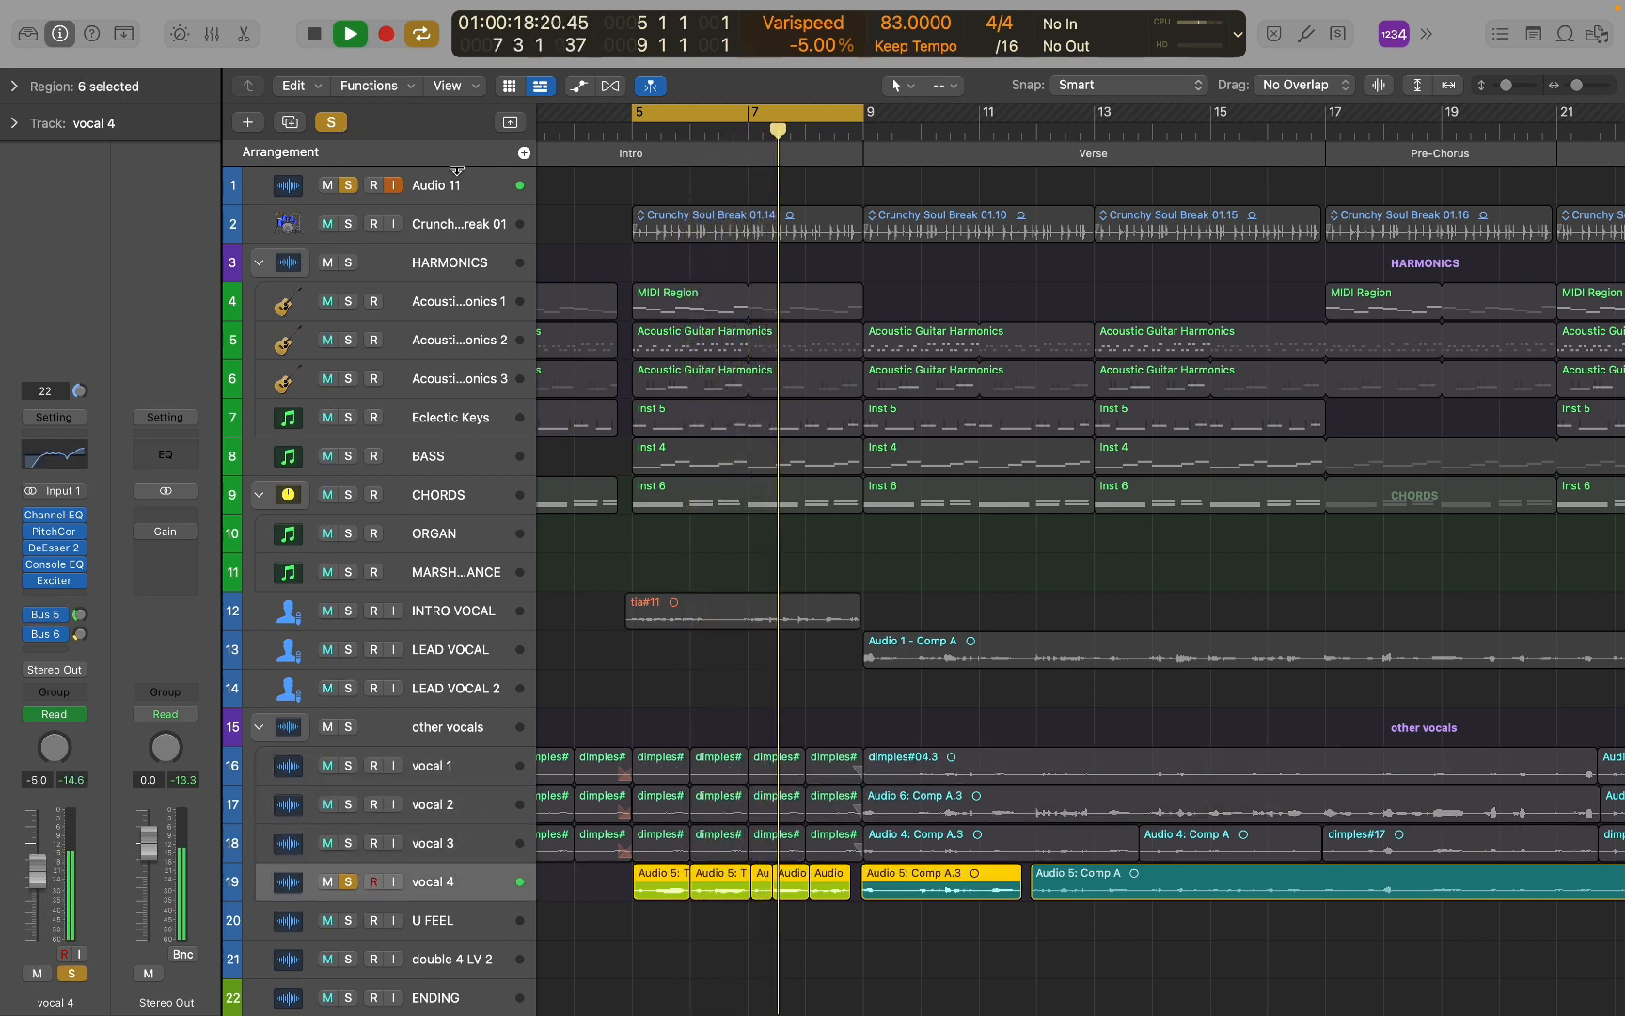
pyautogui.press('space')
pyautogui.click(332, 124)
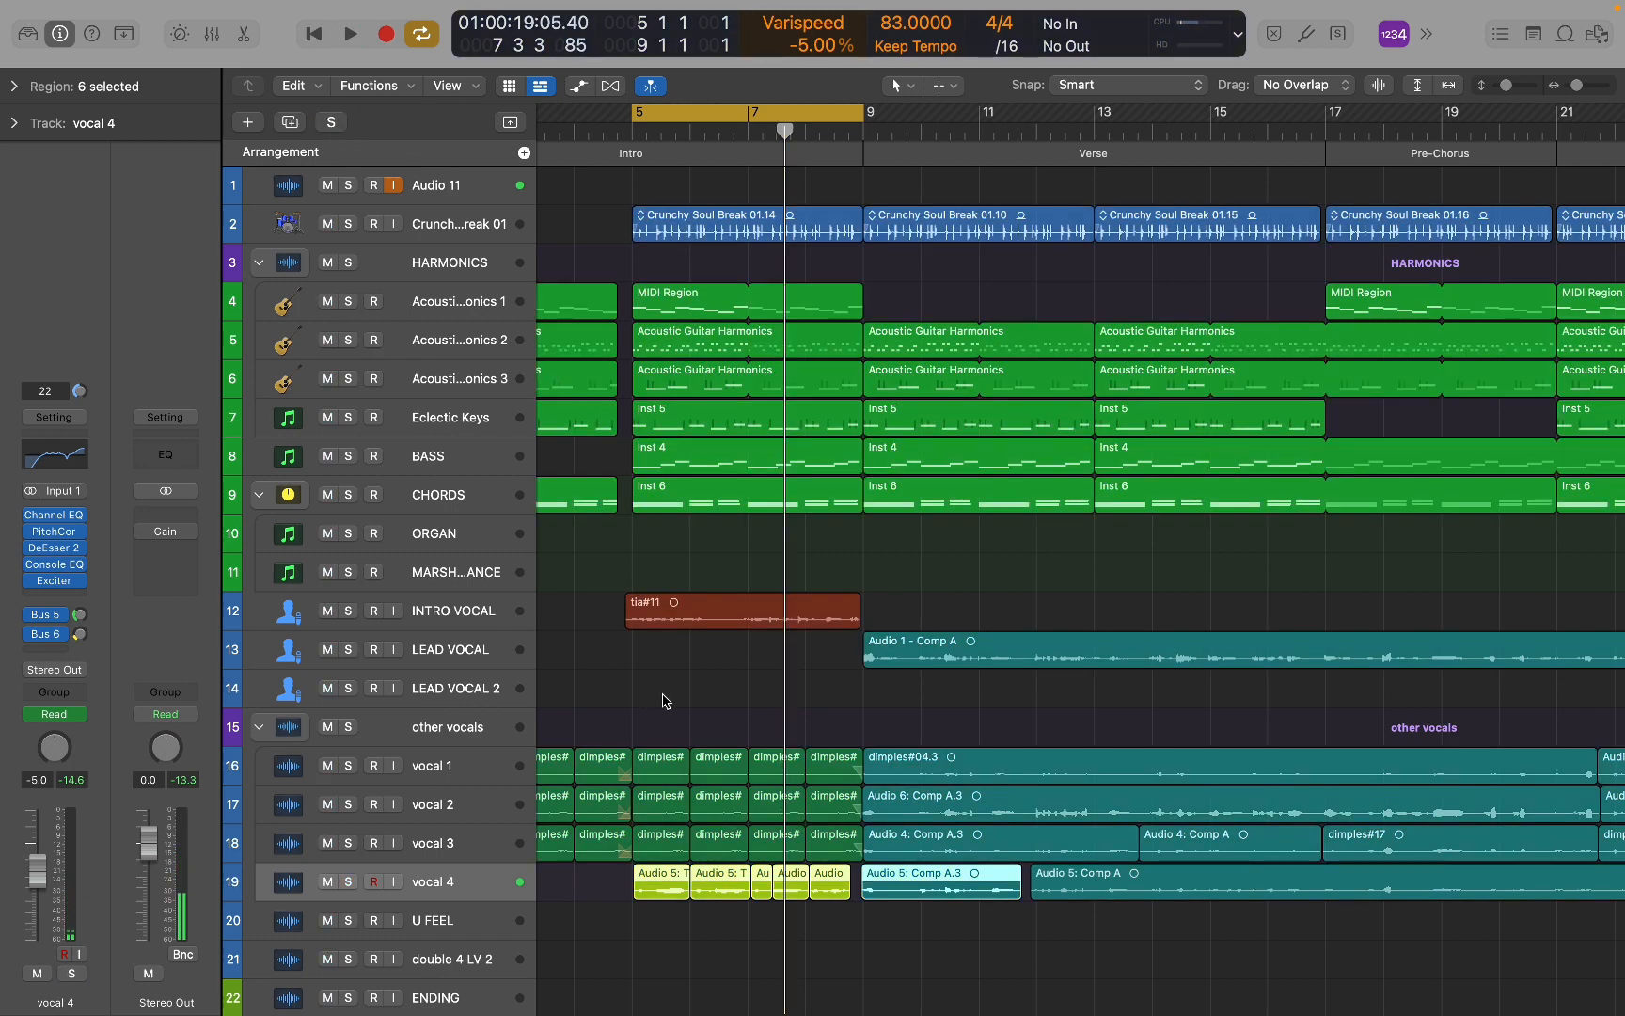
# Deselect the vocal 4 regions and play the Intro cycle with all tracks sounding.
pyautogui.click(508, 610)
pyautogui.click(490, 890)
pyautogui.click(626, 900)
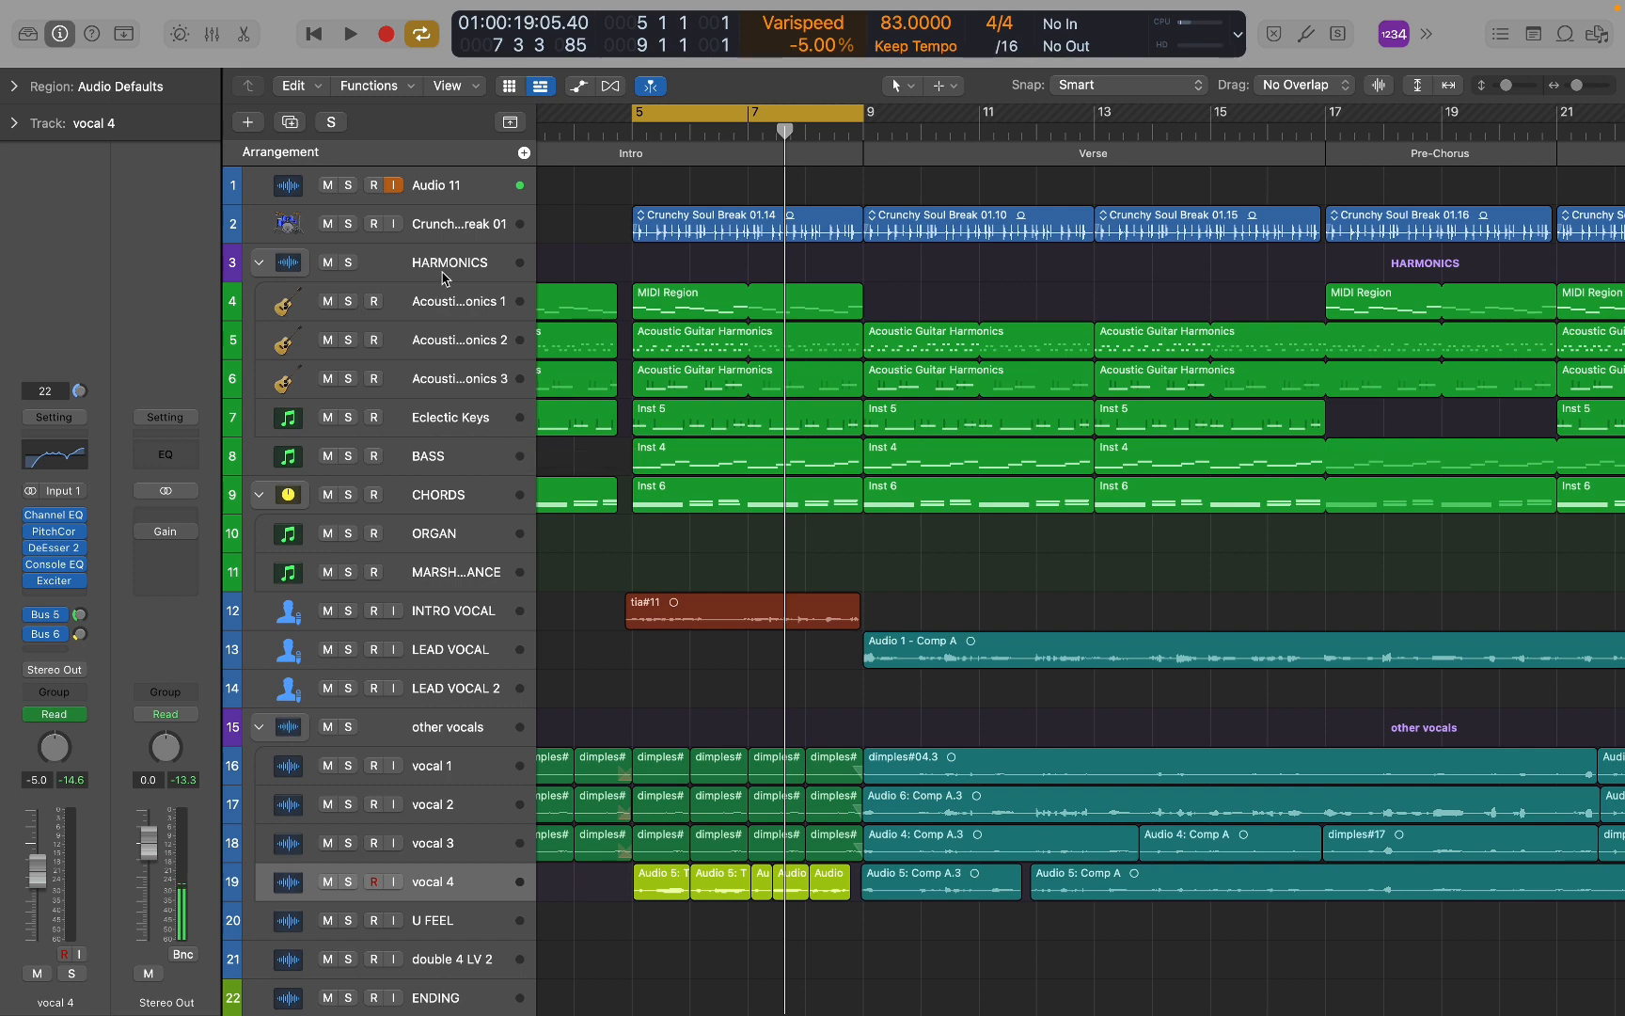
pyautogui.press('space')
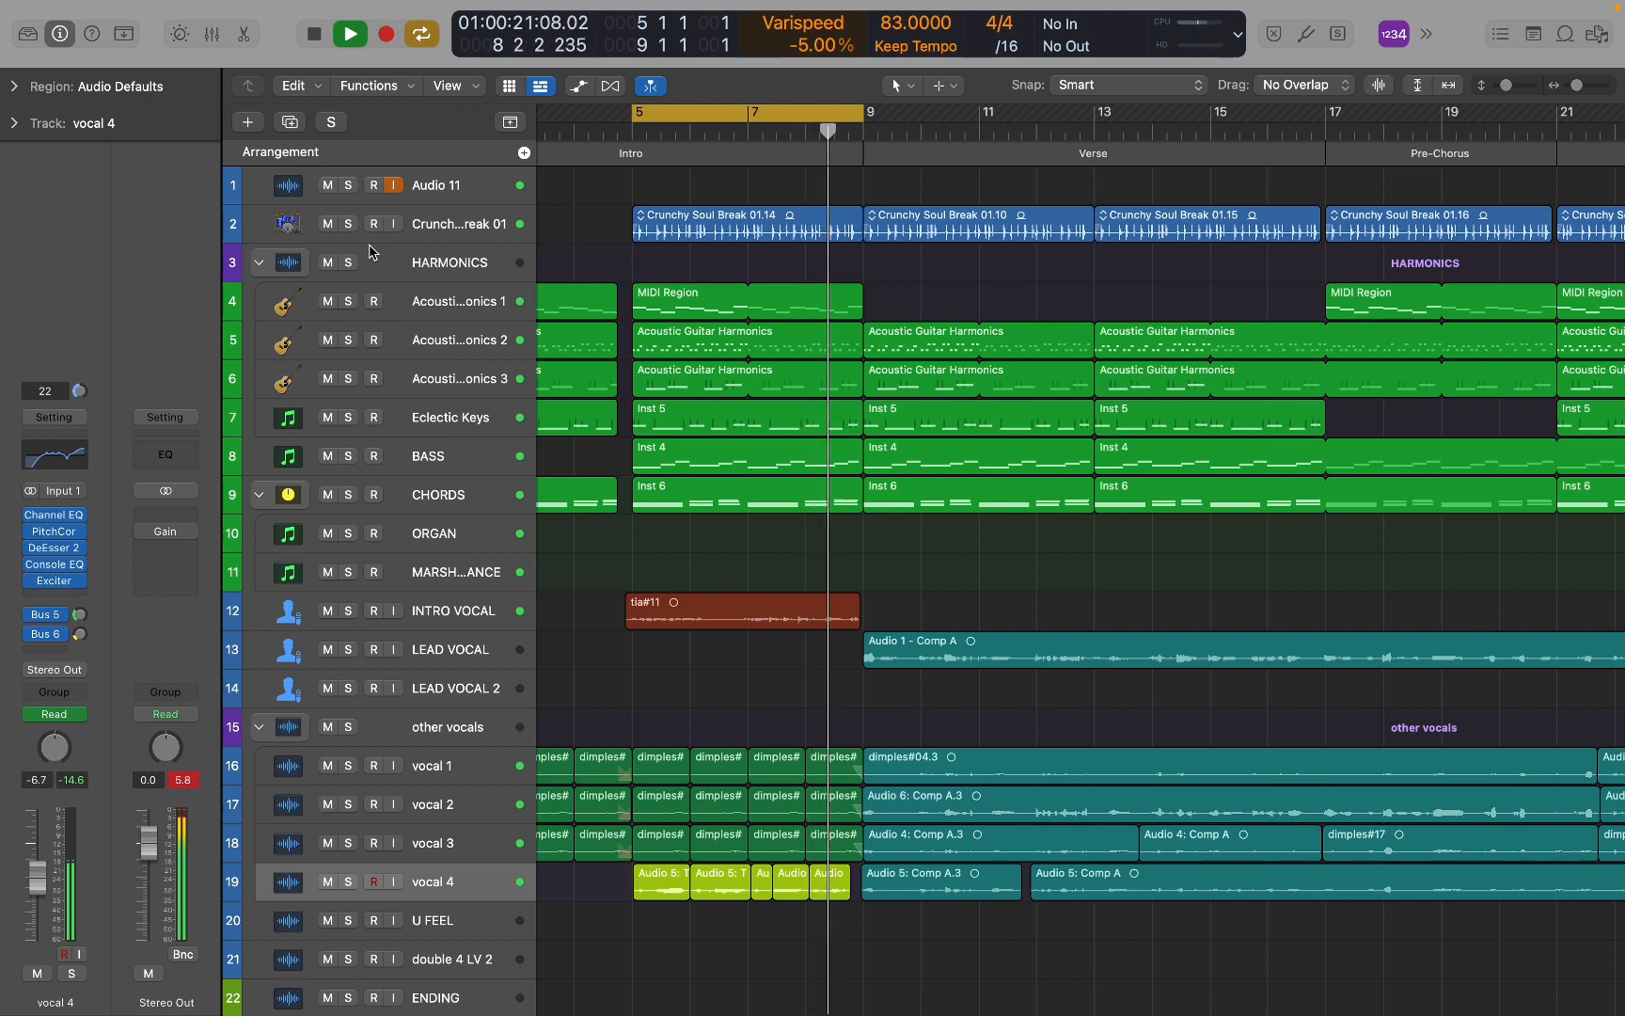
pyautogui.press('space')
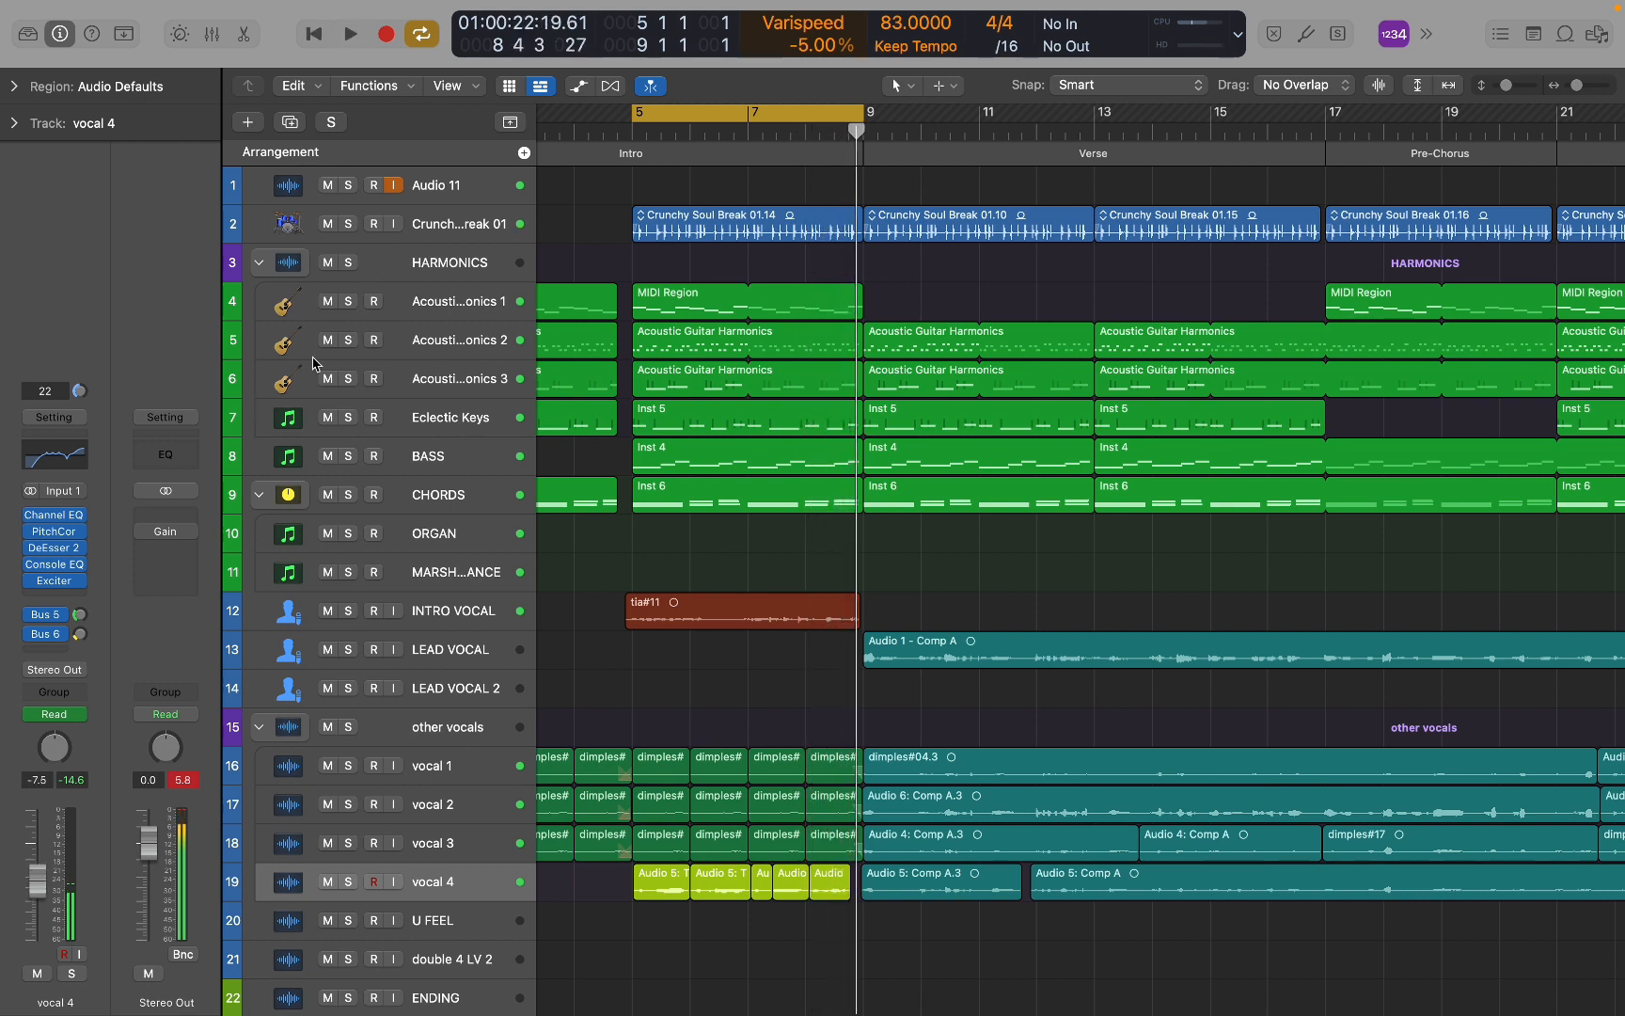
# Toggle the Gain plug-in on the Stereo Out, leaving it bypassed.
pyautogui.click(165, 538)
pyautogui.click(151, 539)
pyautogui.click(146, 534)
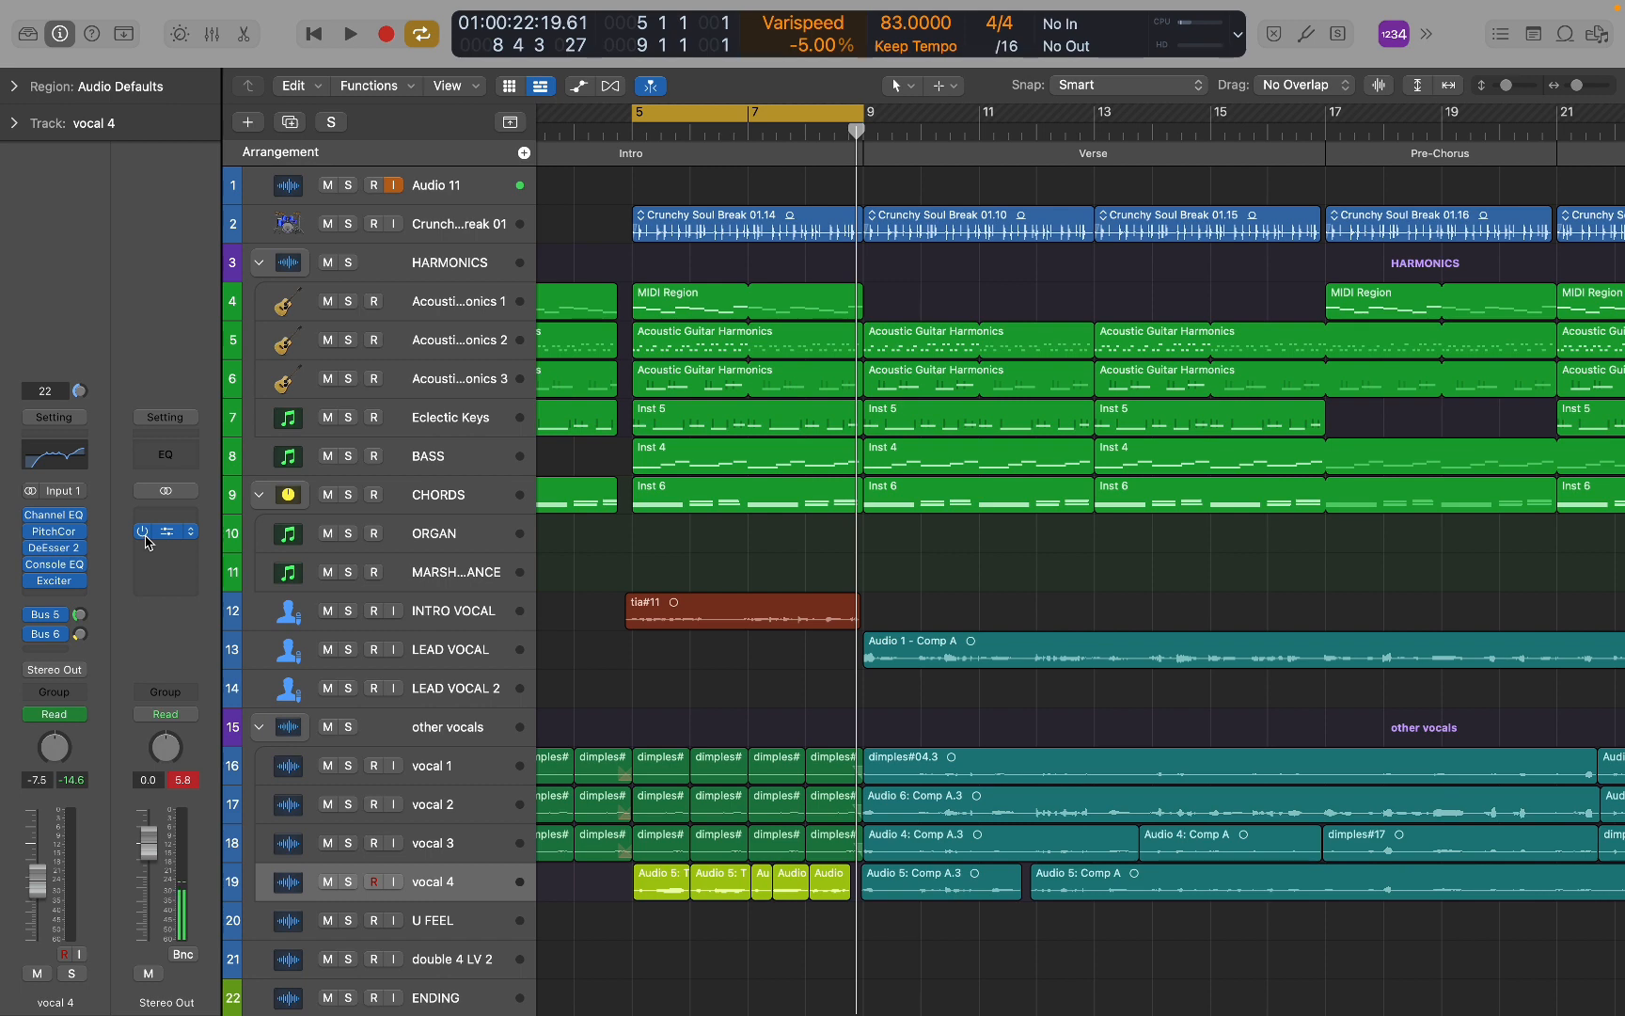
# Turn off the cycle and survey the arrangement from the Intro through the second Chorus.
pyautogui.click(818, 122)
pyautogui.press('super+Left')
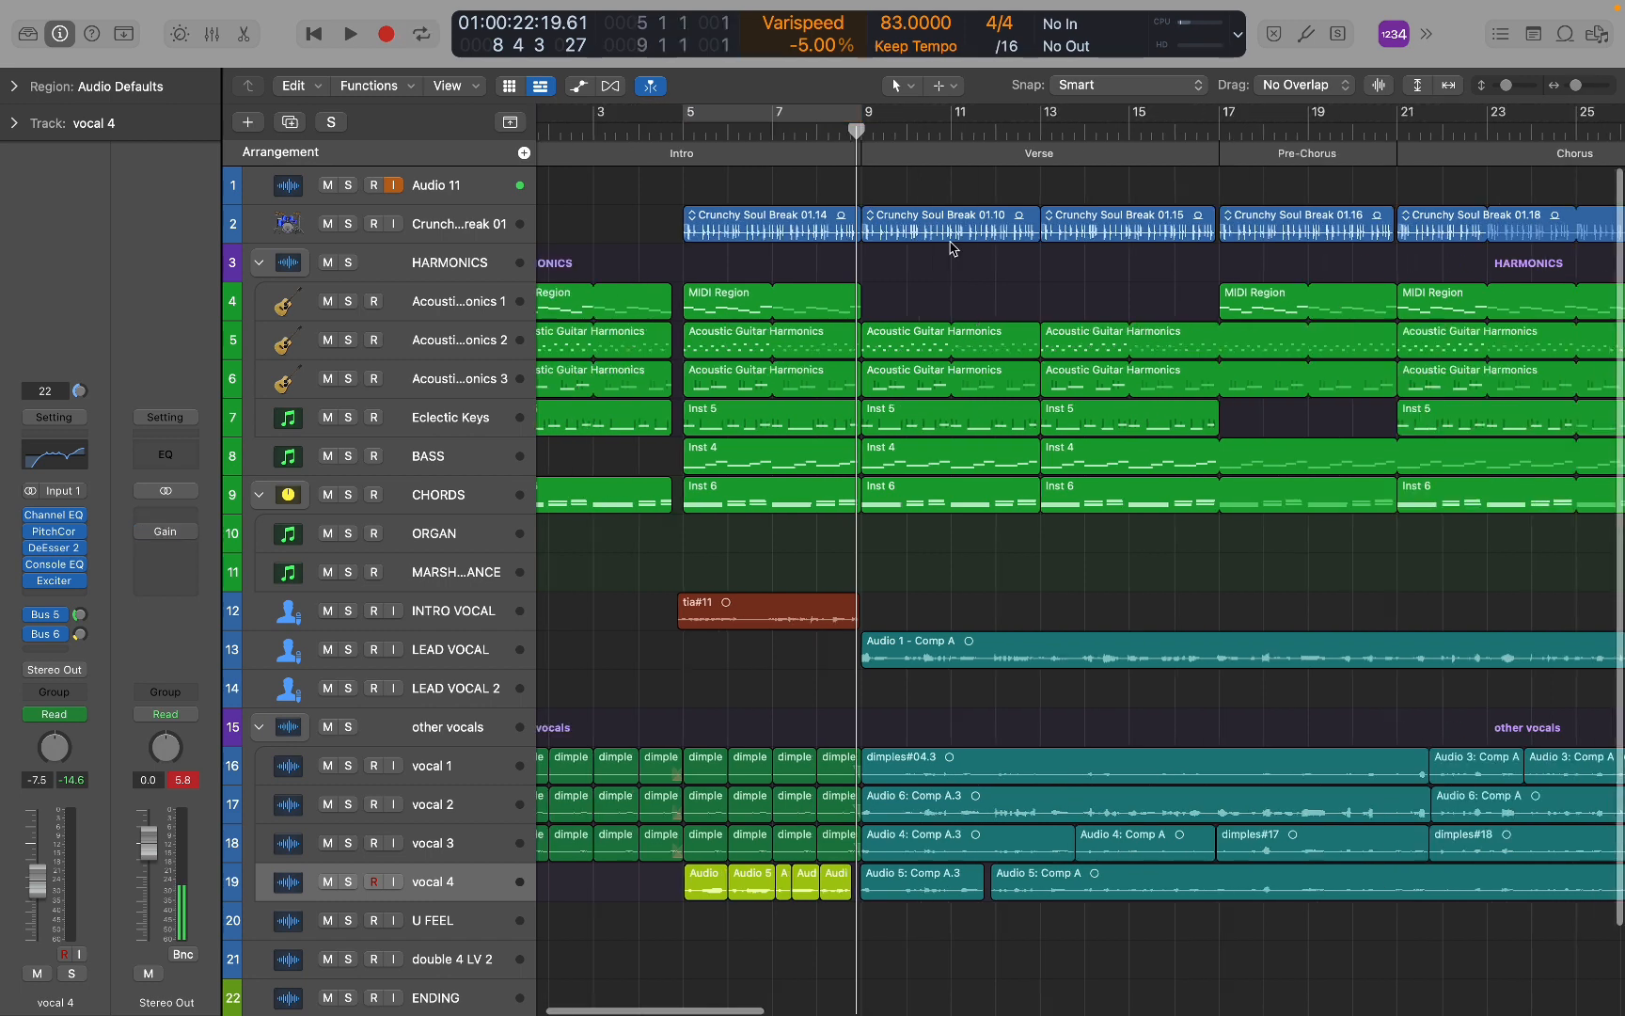
pyautogui.press('super+Left')
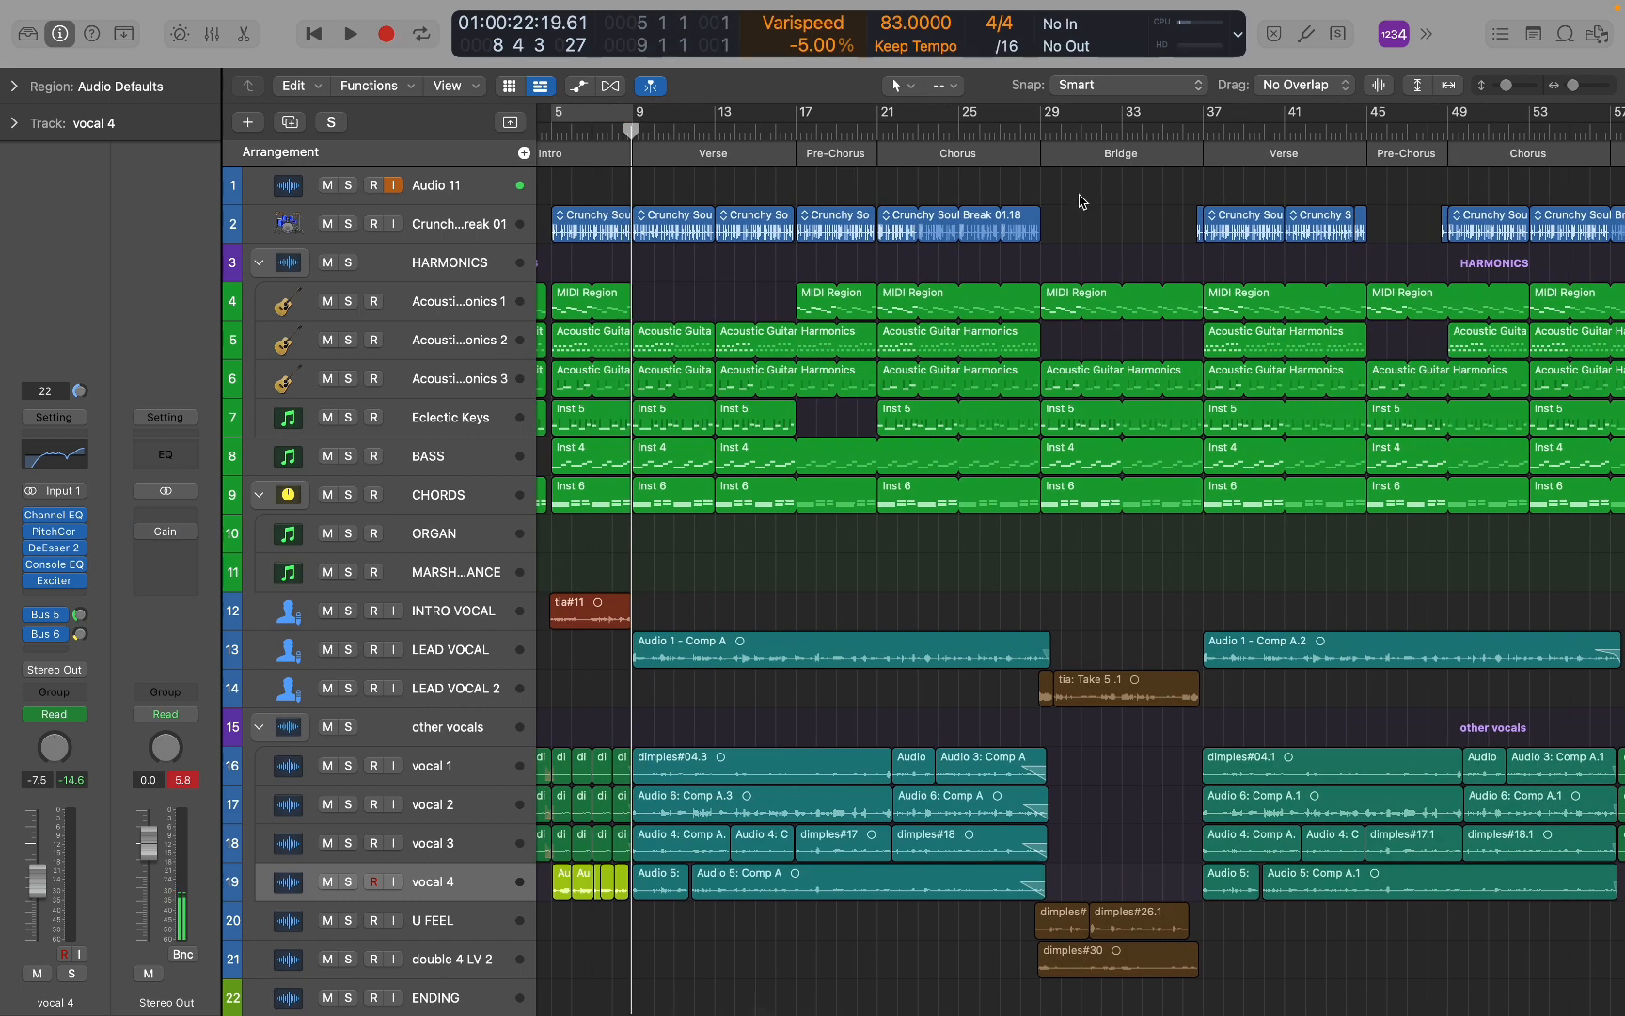
pyautogui.scroll(-2, 1030, 212)
pyautogui.hscroll(-2, 1030, 212)
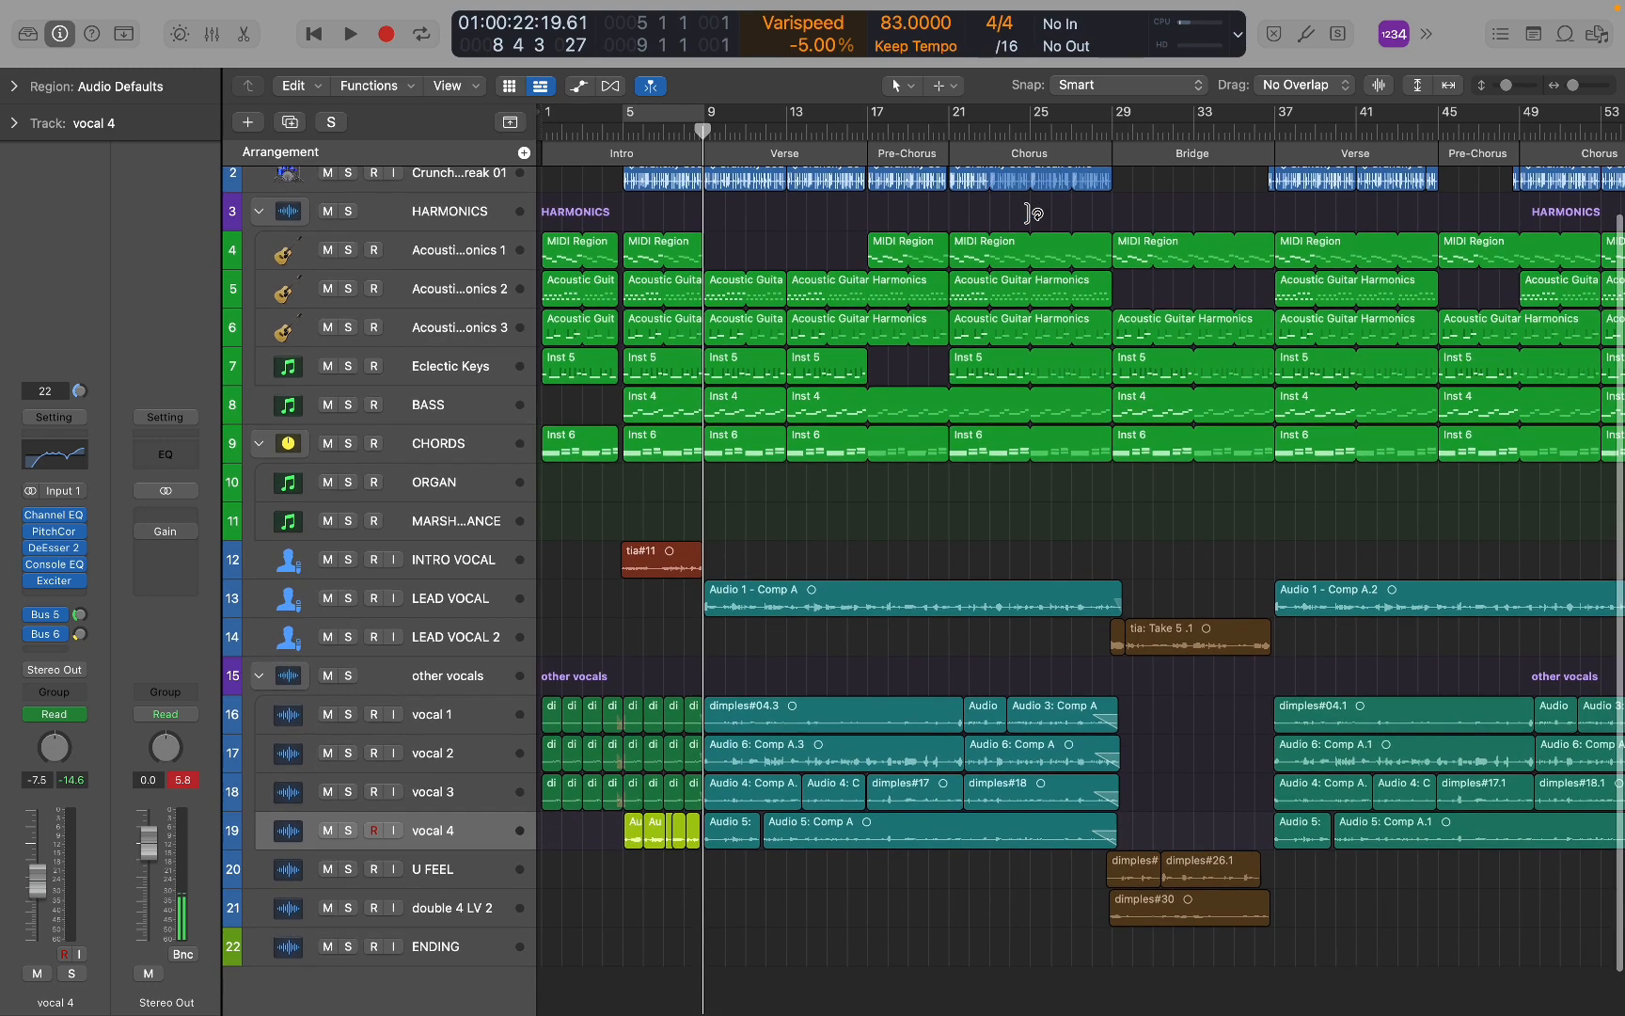
# Play the first Verse from about bar 9 with all tracks sounding and stop just before the Pre-Chorus.
pyautogui.press('space')
pyautogui.press('super+Right')
pyautogui.press('super+Right')
pyautogui.press('super+Right')
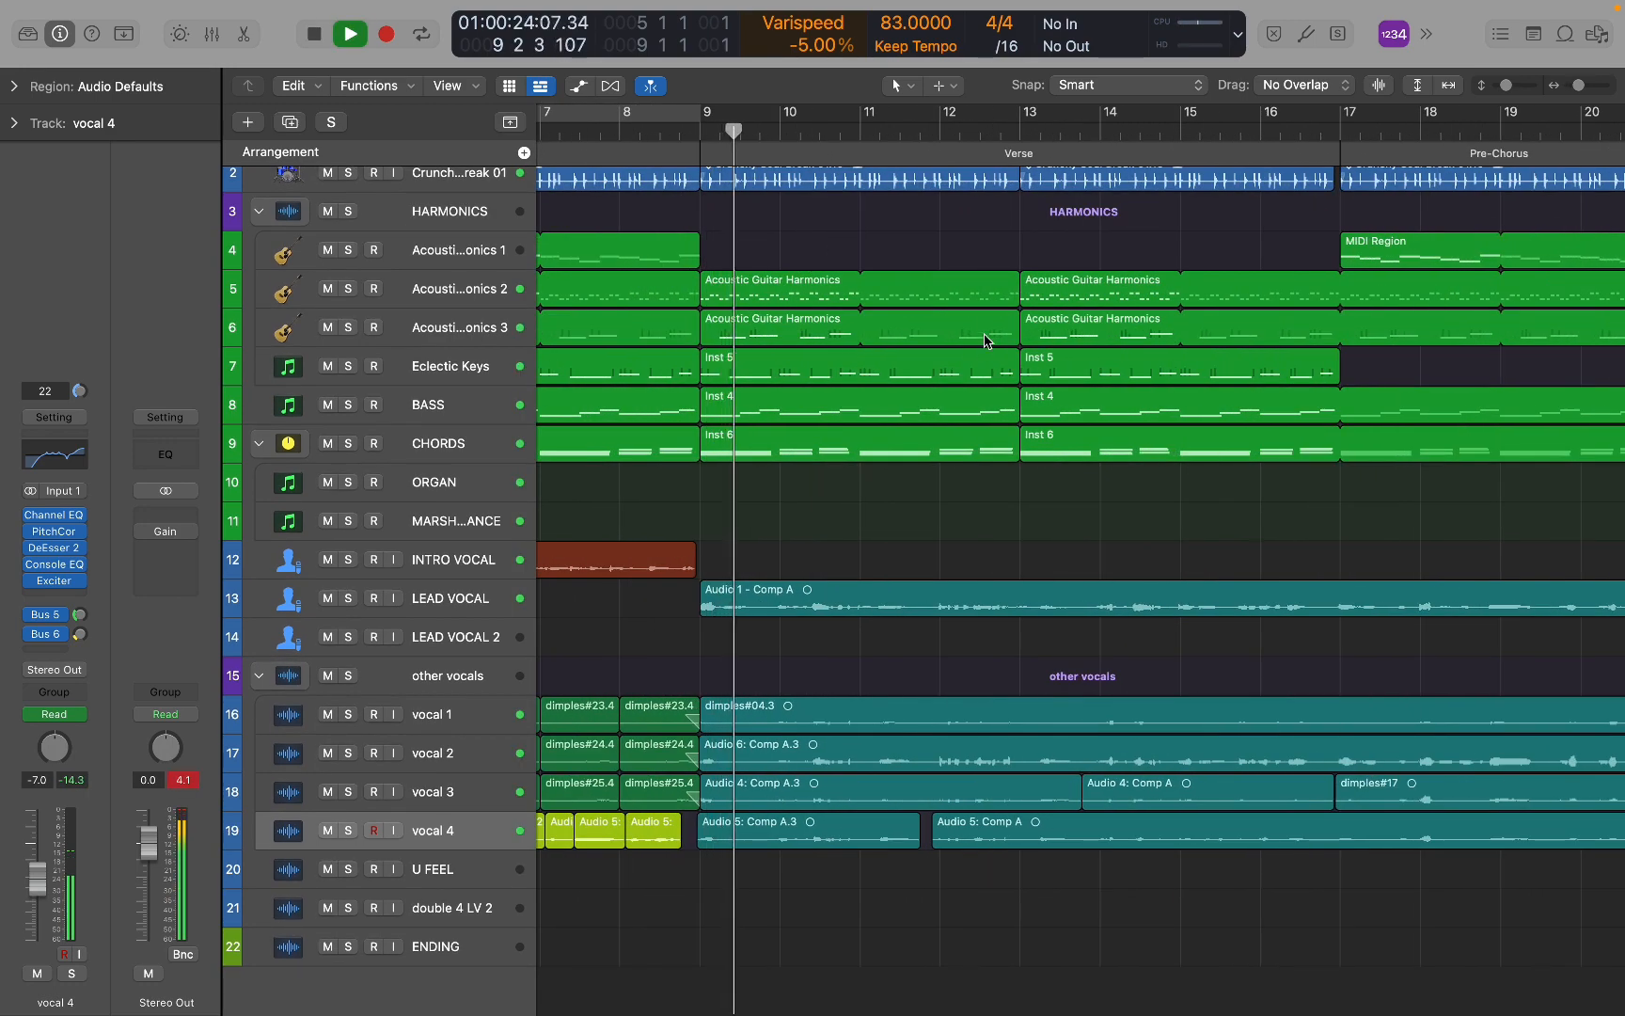
pyautogui.press('super+Left')
pyautogui.press('super+Left')
pyautogui.press('super+Left')
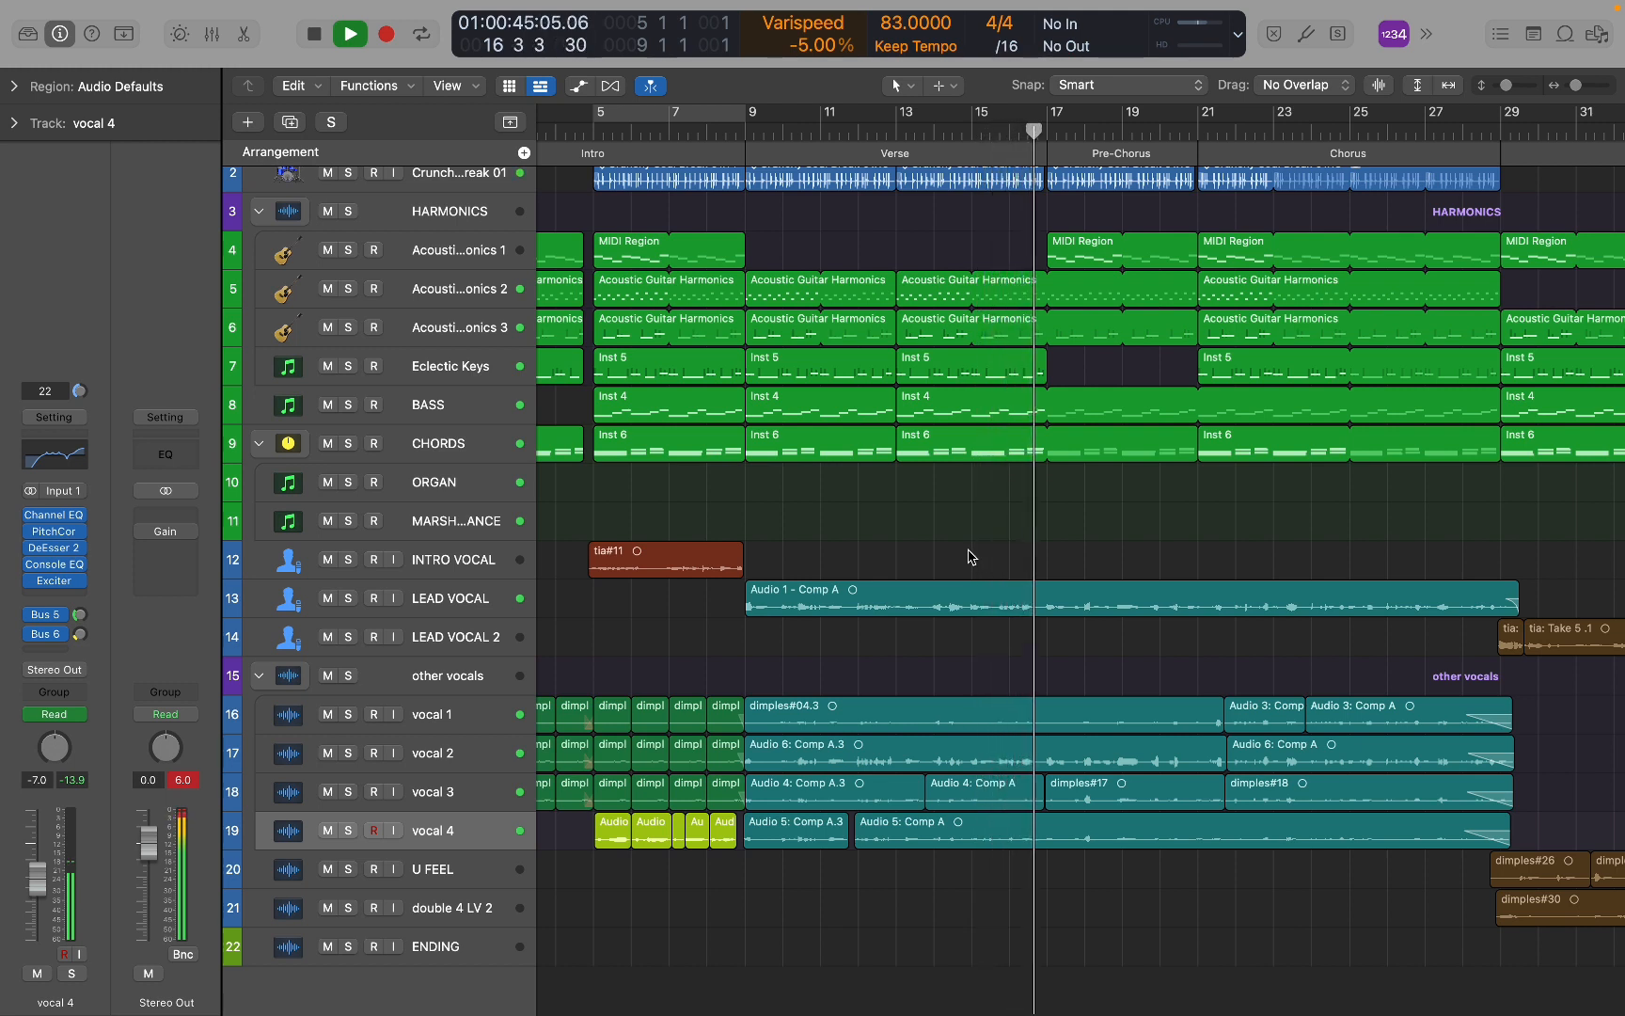
pyautogui.press('space')
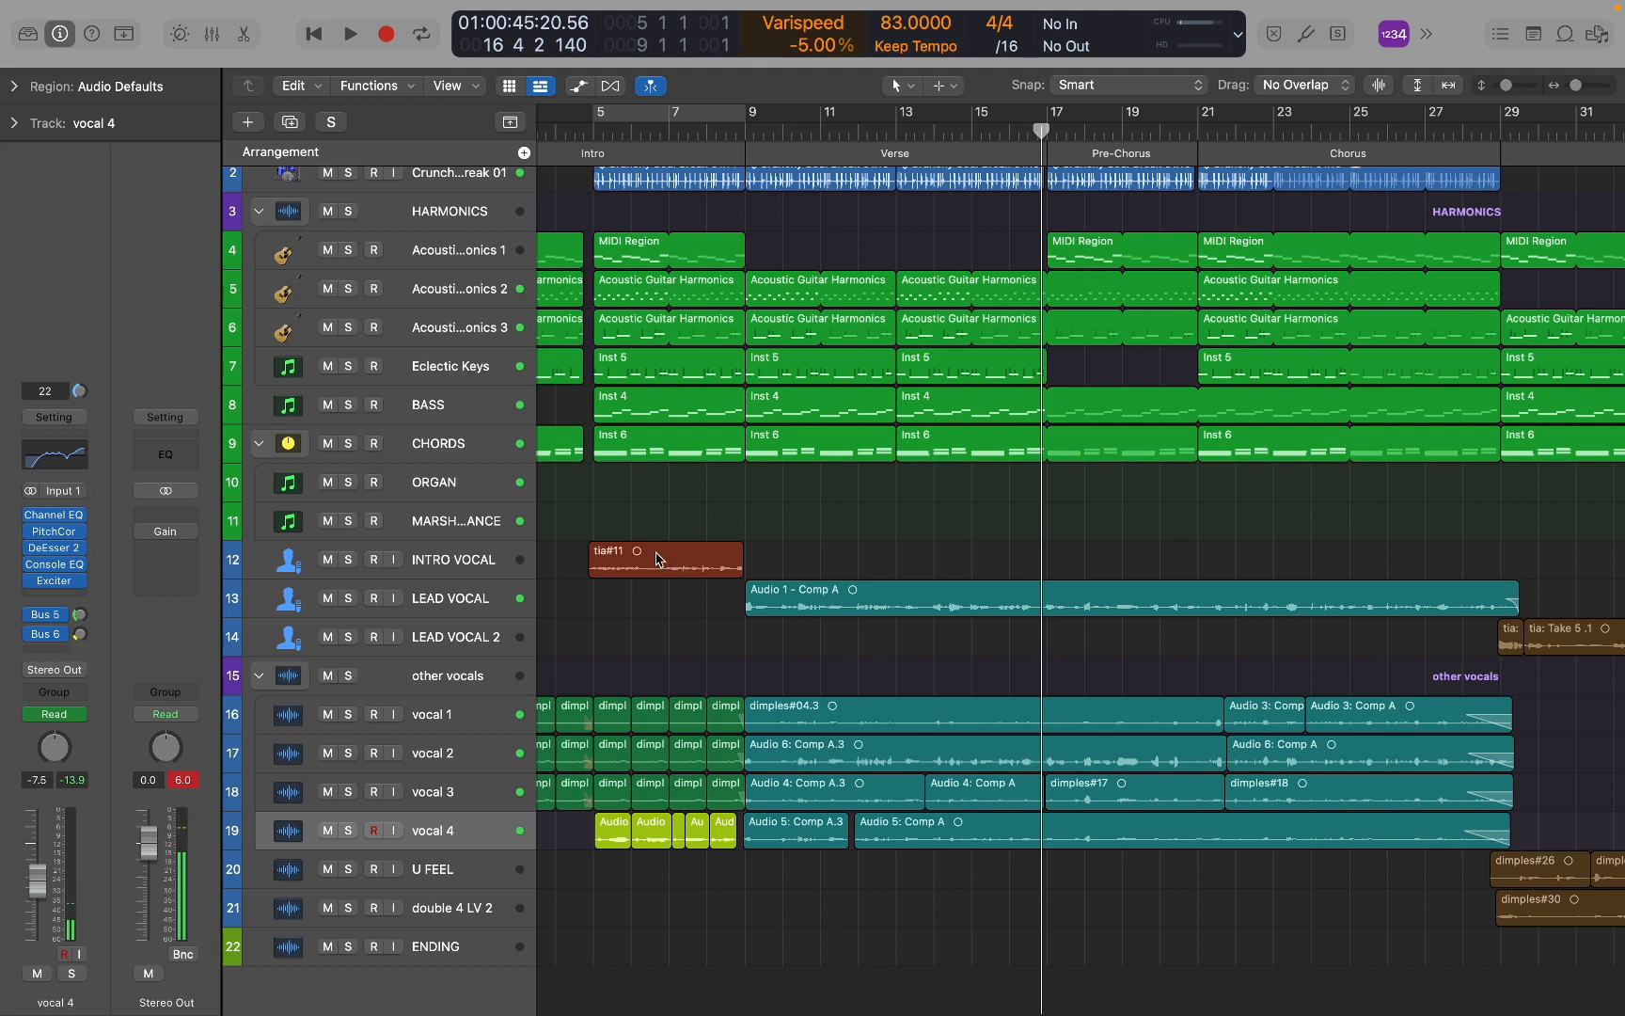
# Solo the Audio 11 and LEAD VOCAL tracks and play the Verse cycle from bar 9 to 17, stopping around bar 11.
pyautogui.moveTo(751, 115); pyautogui.dragTo(1053, 116)
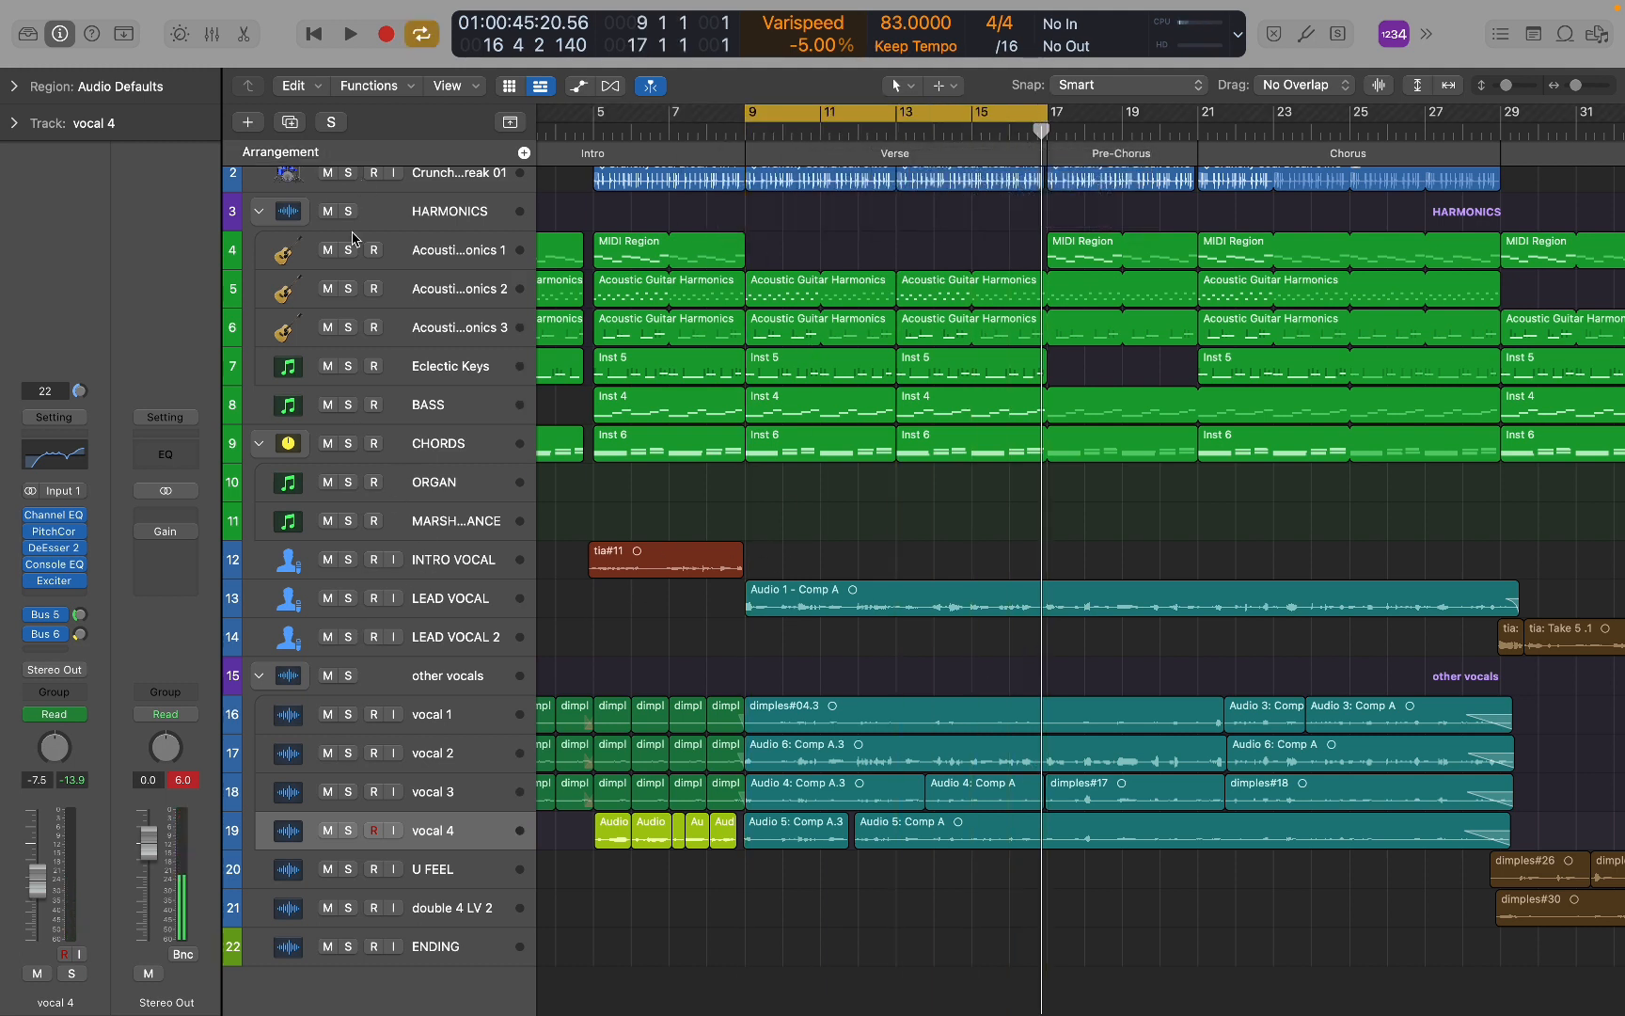
pyautogui.scroll(2, 376, 424)
pyautogui.click(349, 187)
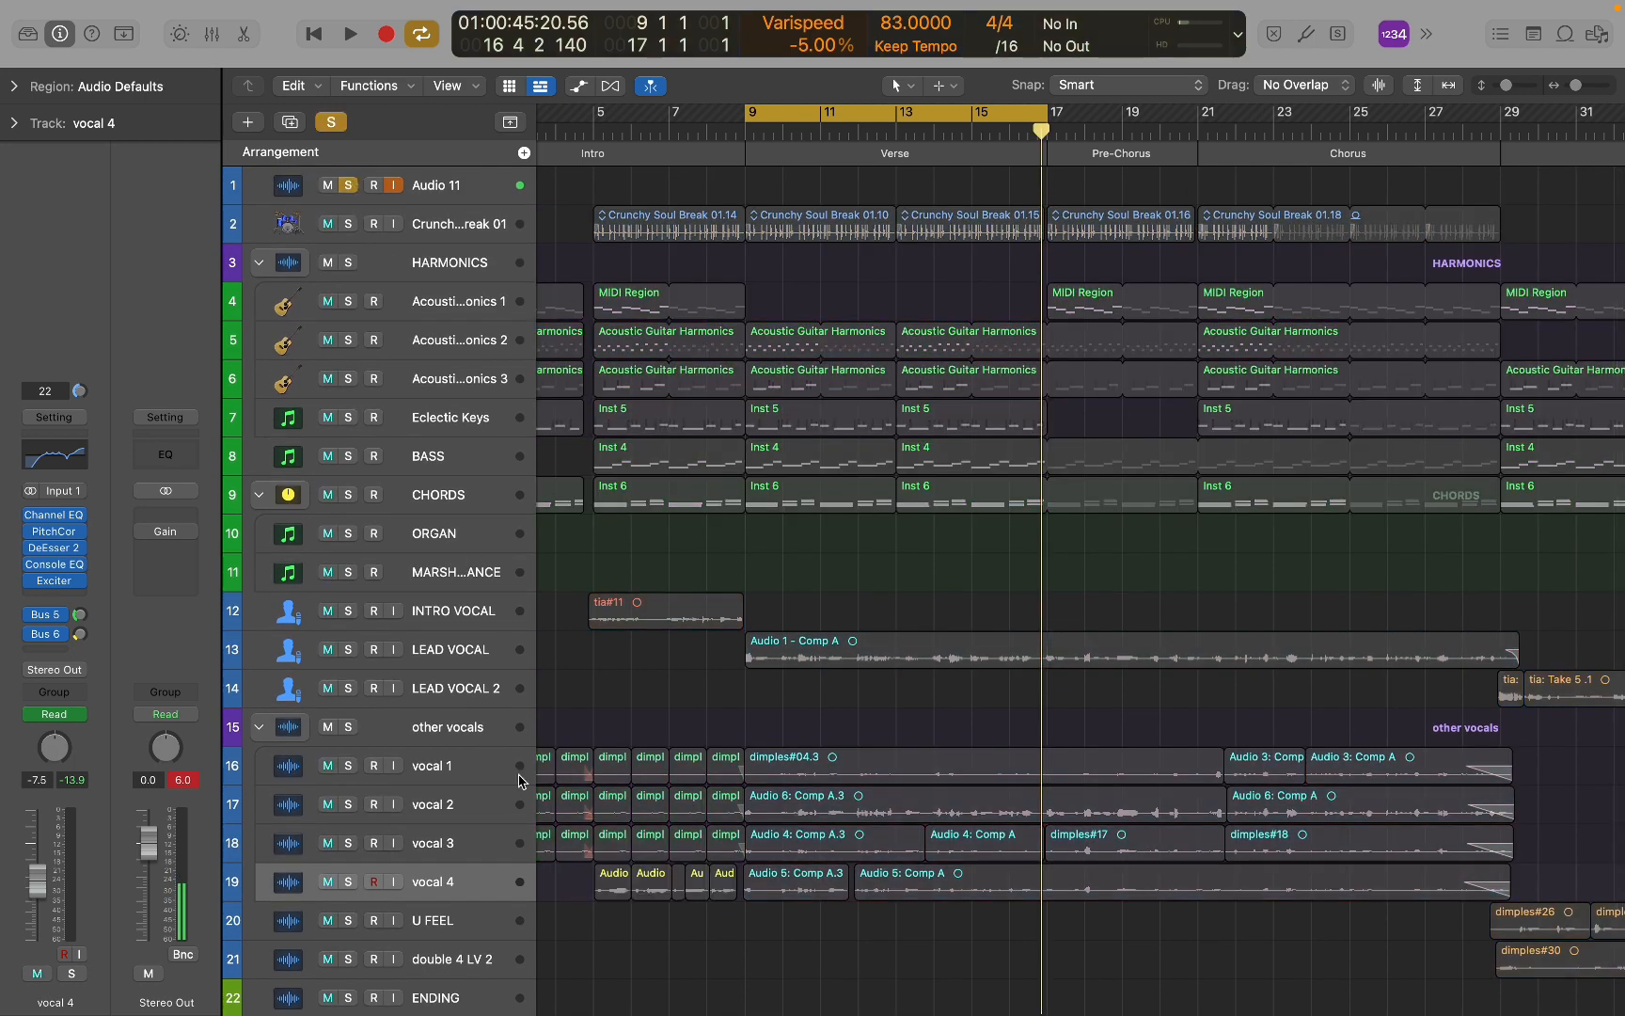
pyautogui.click(348, 649)
pyautogui.press('space')
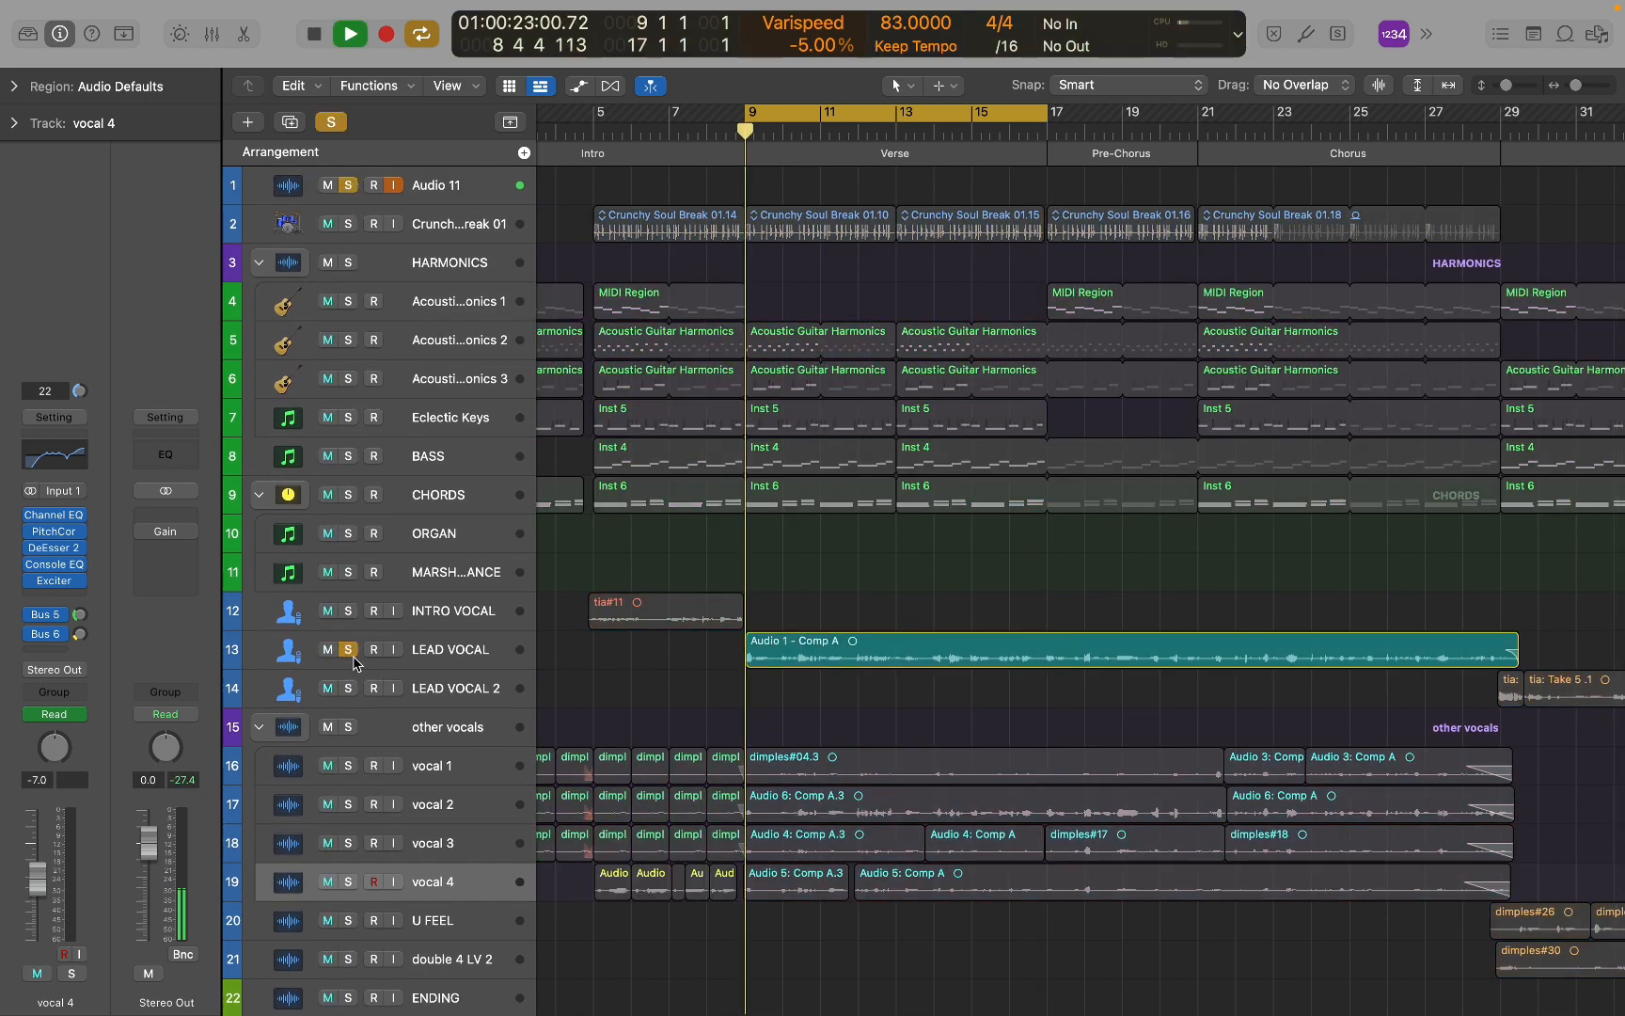
pyautogui.click(352, 636)
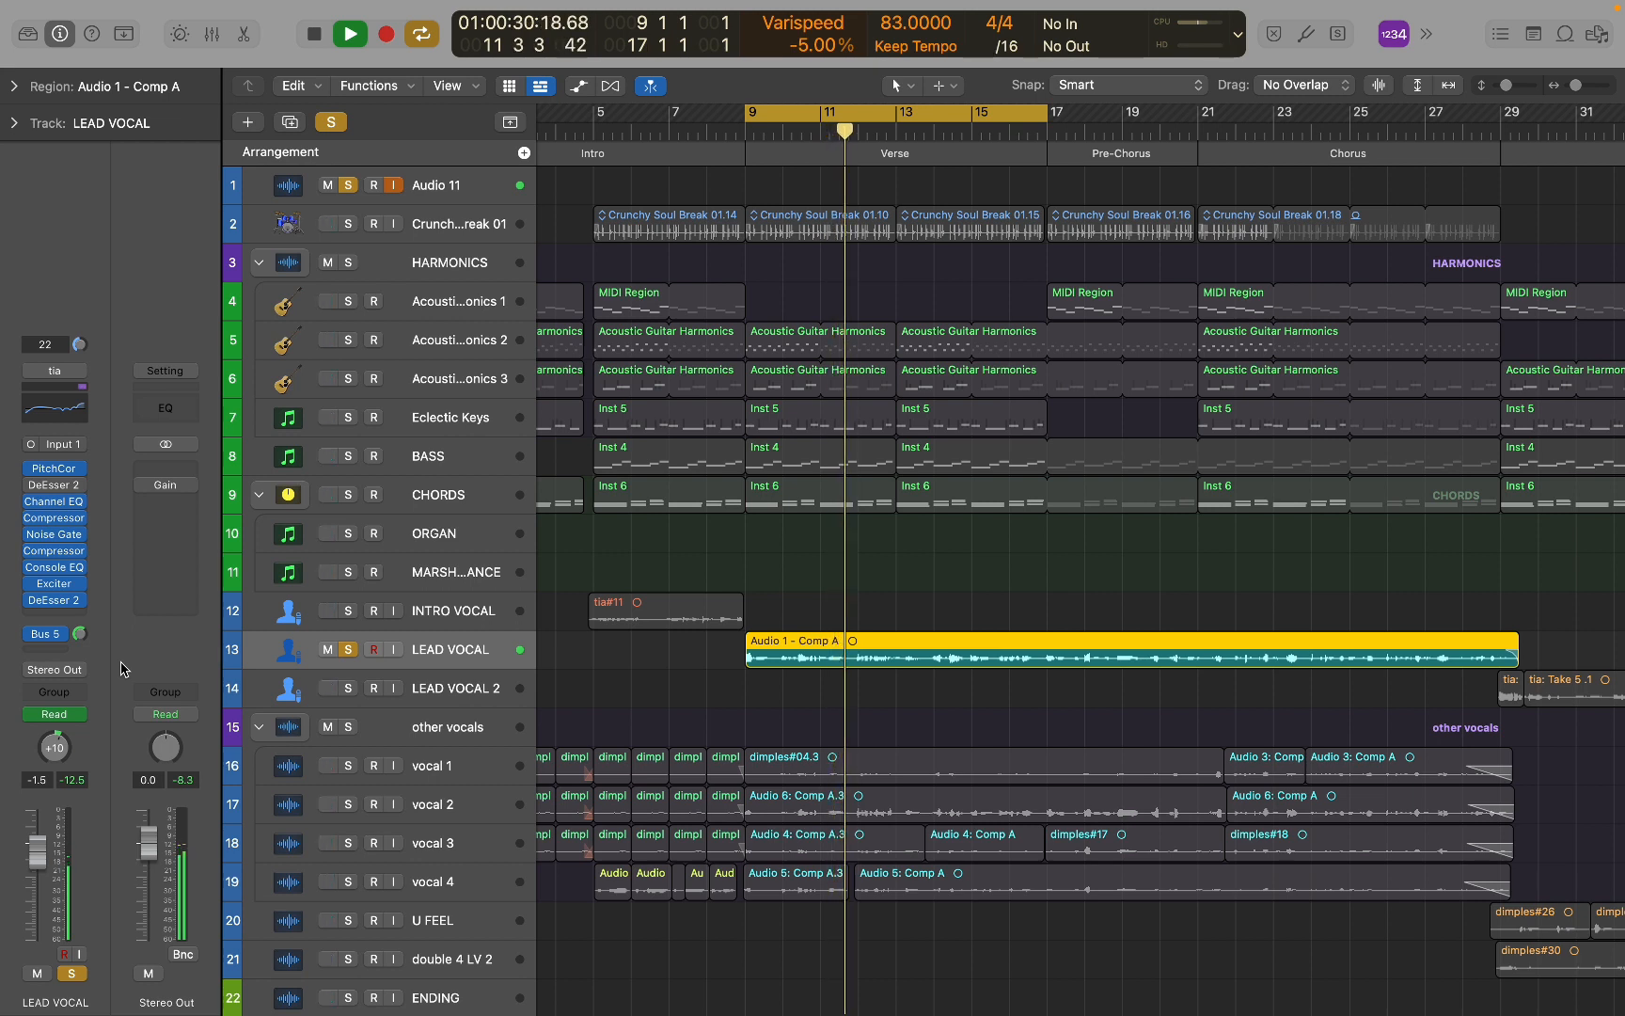
pyautogui.press('space')
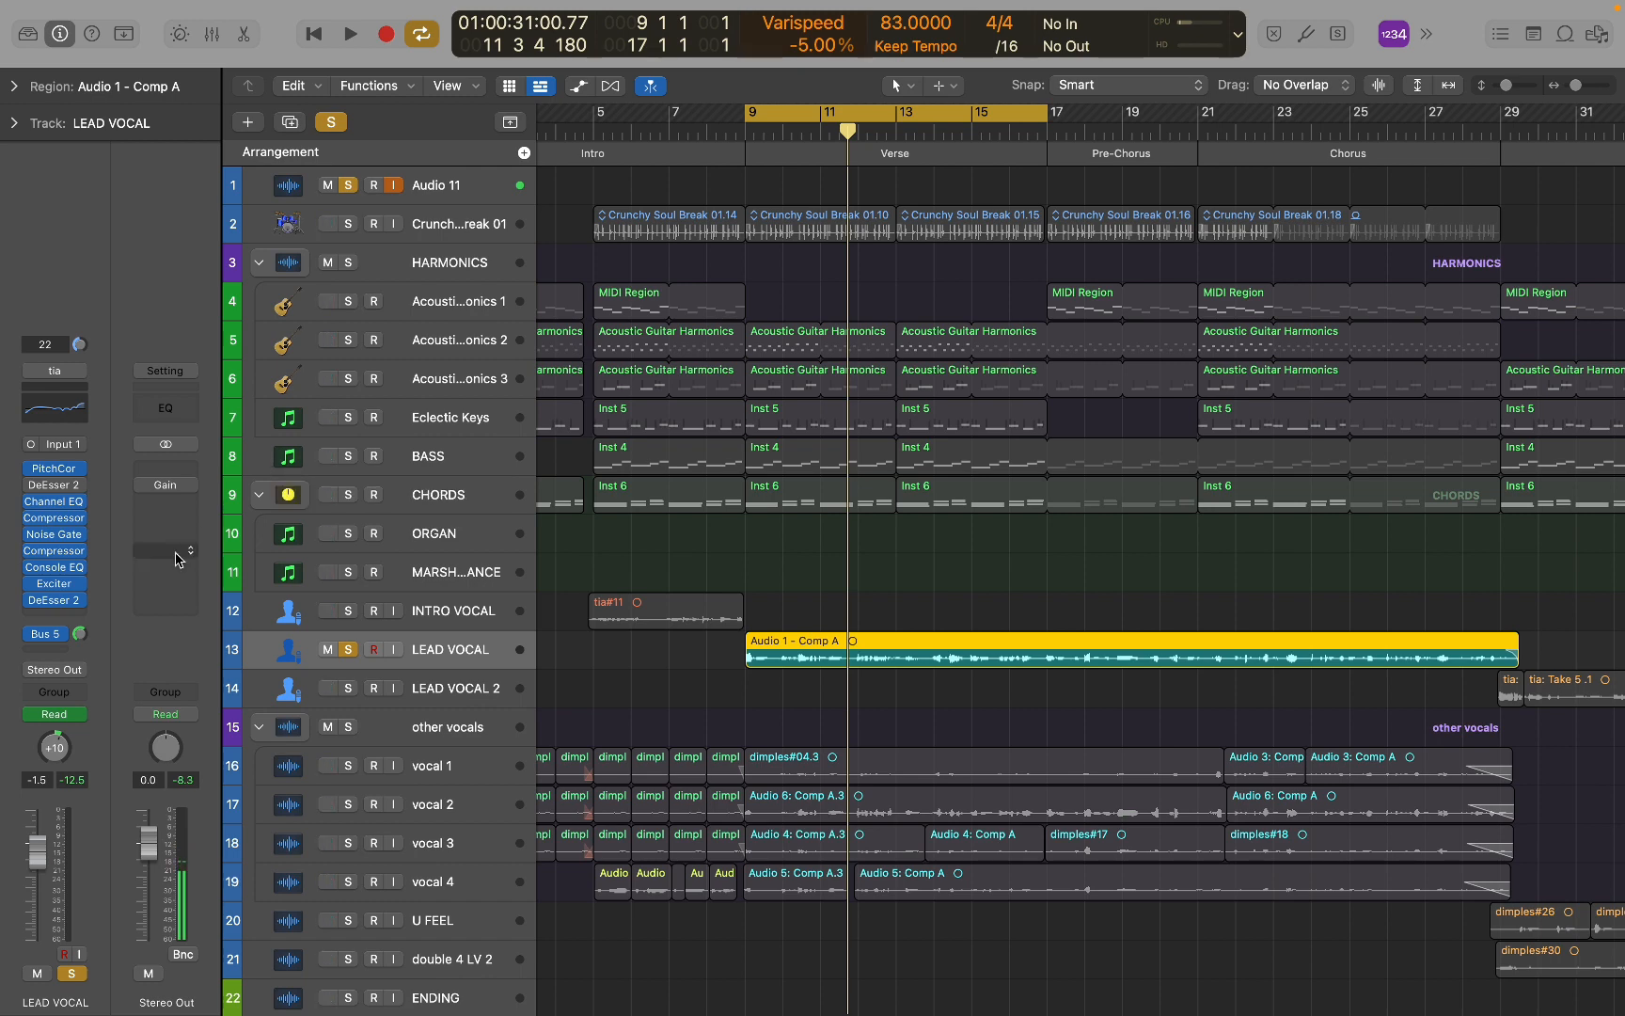
# Inspect the LEAD VOCAL's Bus 5 send, its level and the Little Alt plug-in on Aux 5, leaving the region deselected.
pyautogui.click(47, 634)
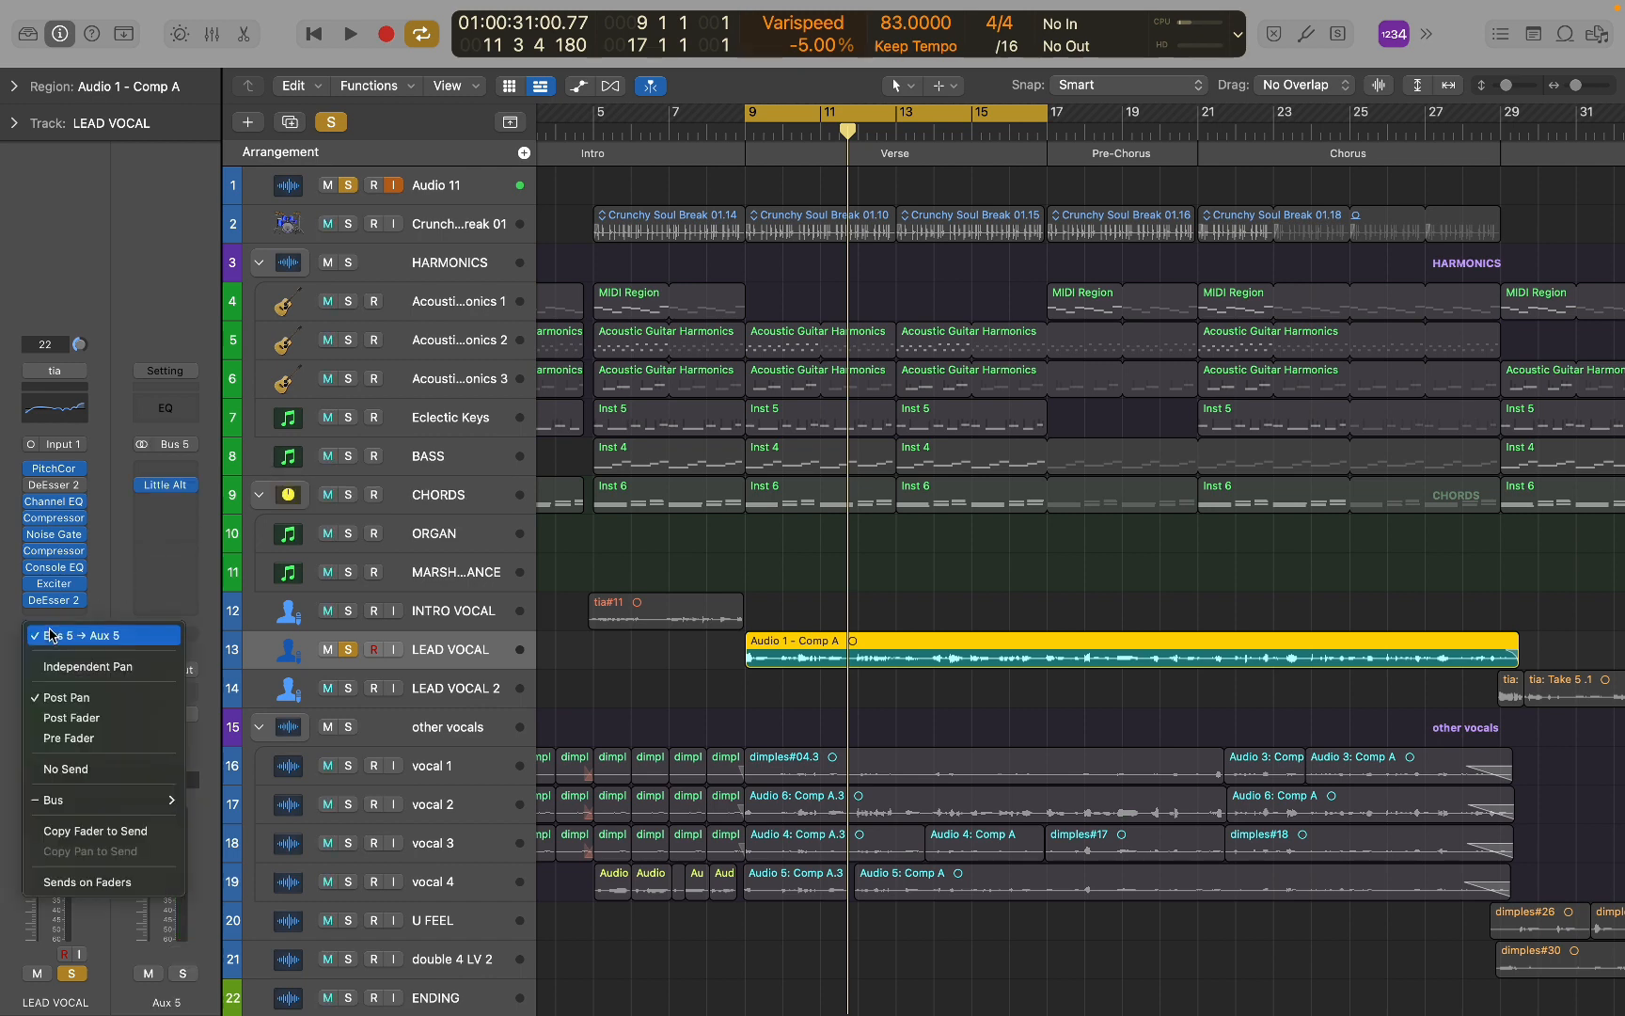
pyautogui.click(693, 655)
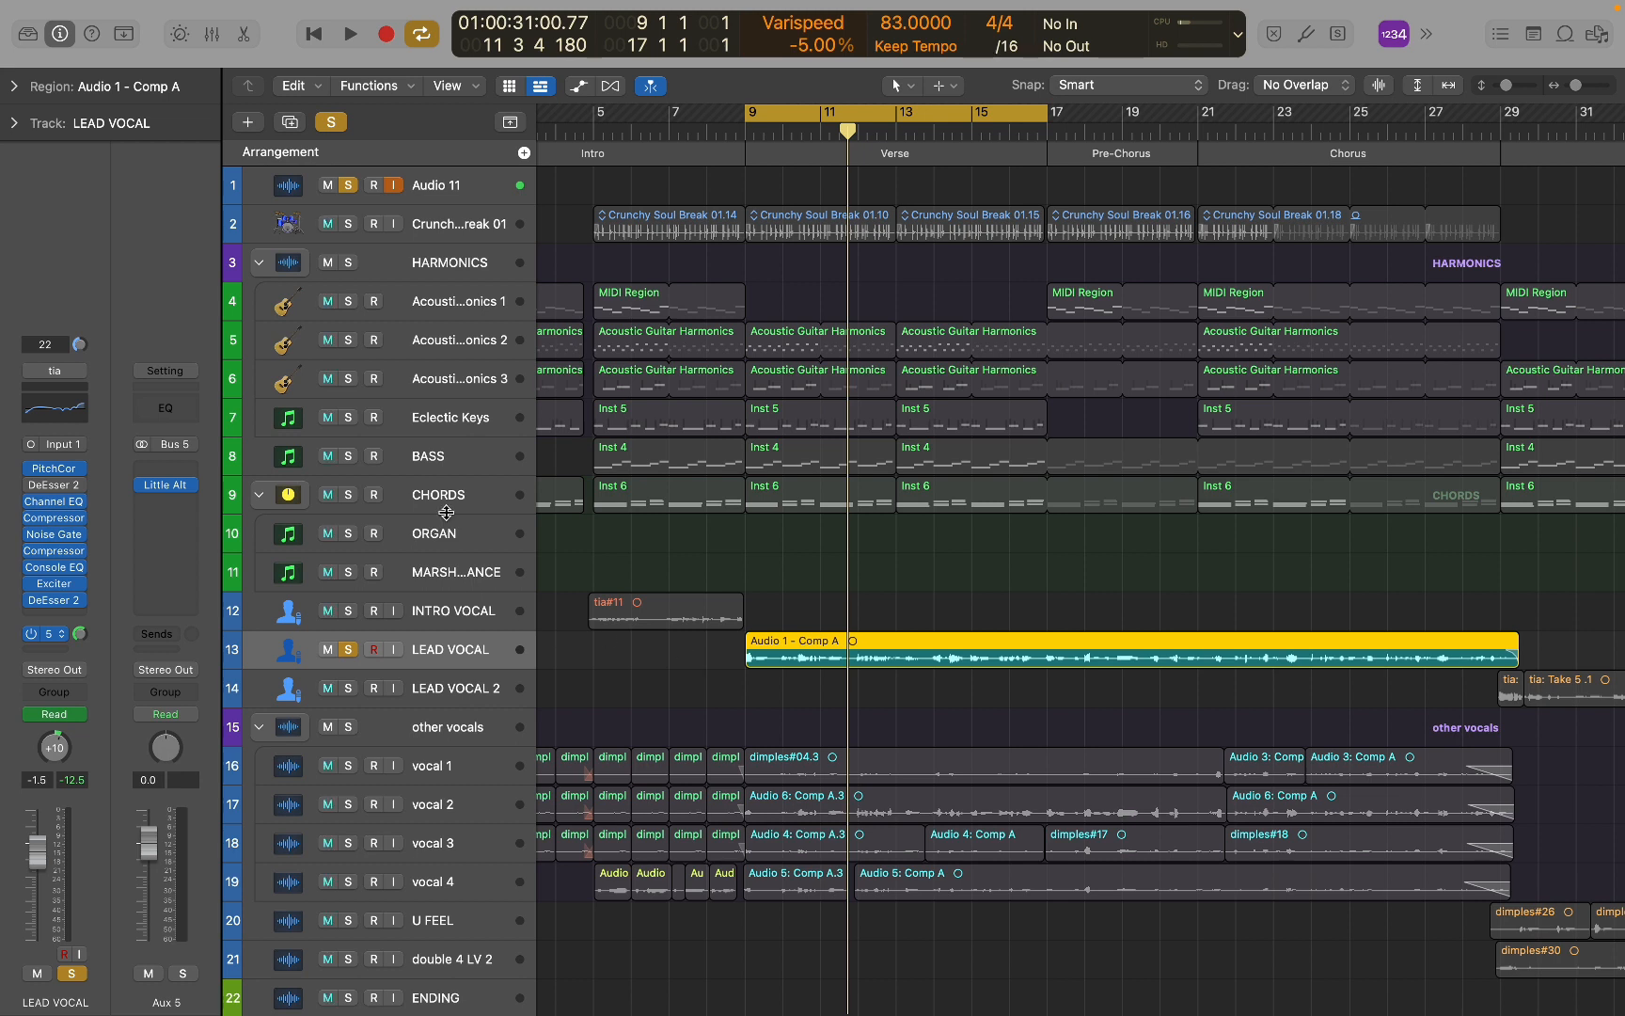
pyautogui.click(47, 633)
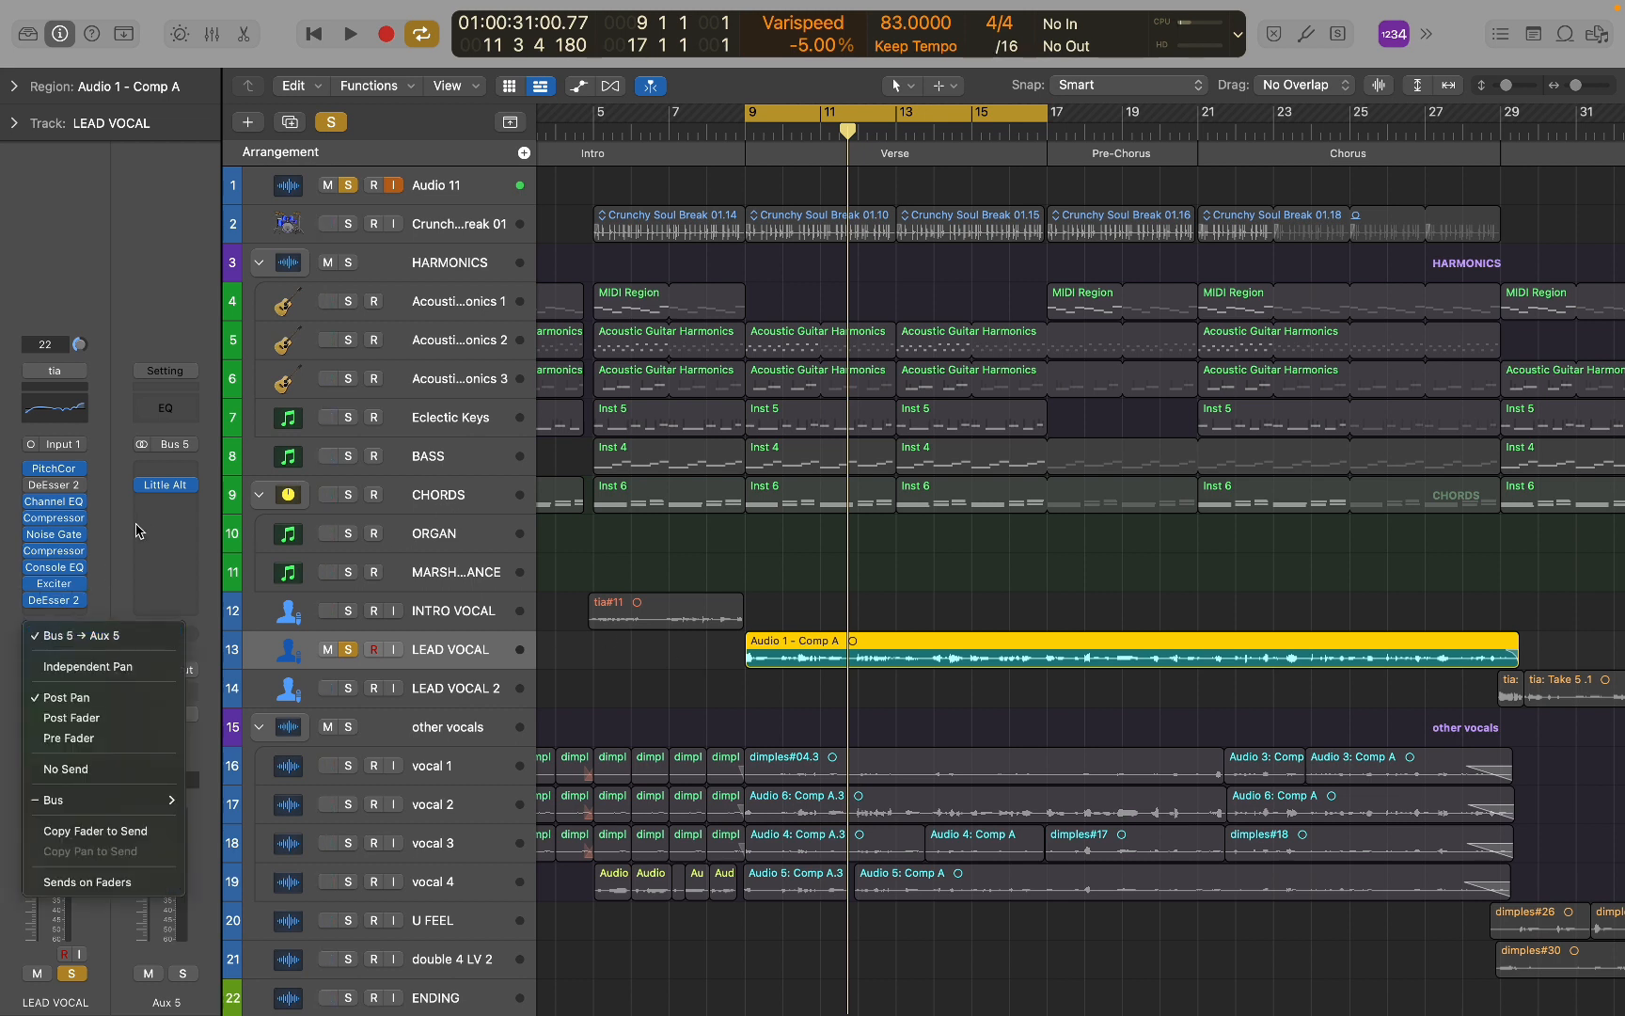
pyautogui.click(168, 484)
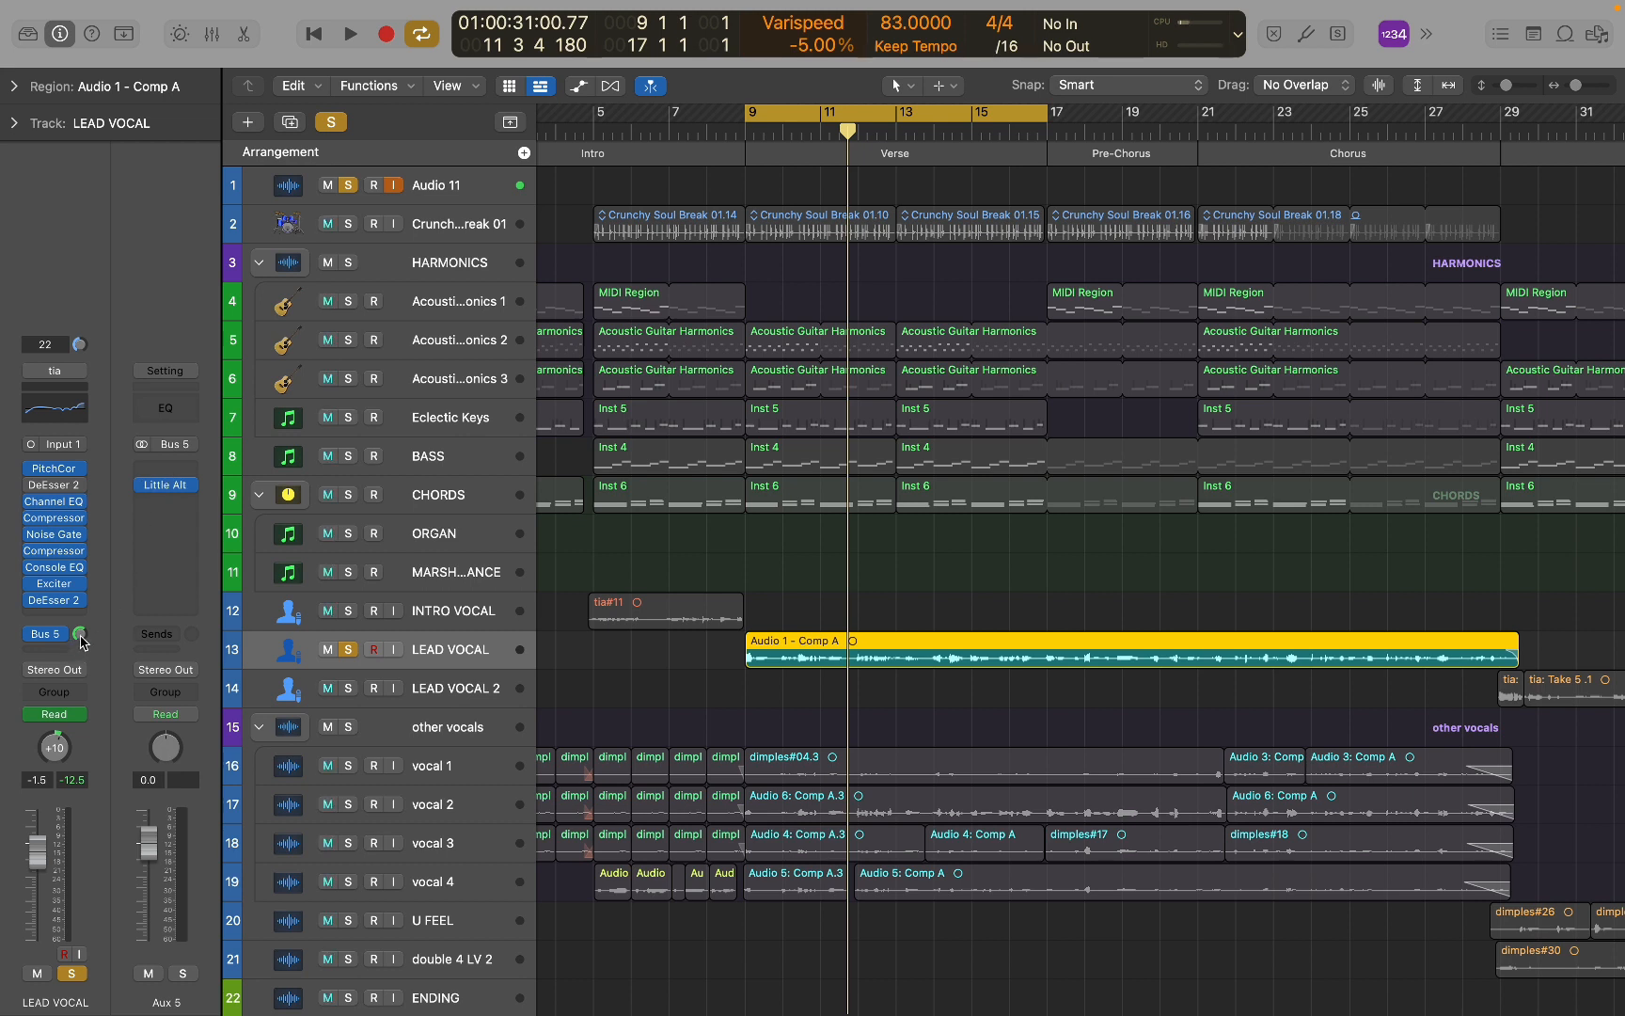
pyautogui.moveTo(83, 642); pyautogui.dragTo(90, 625)
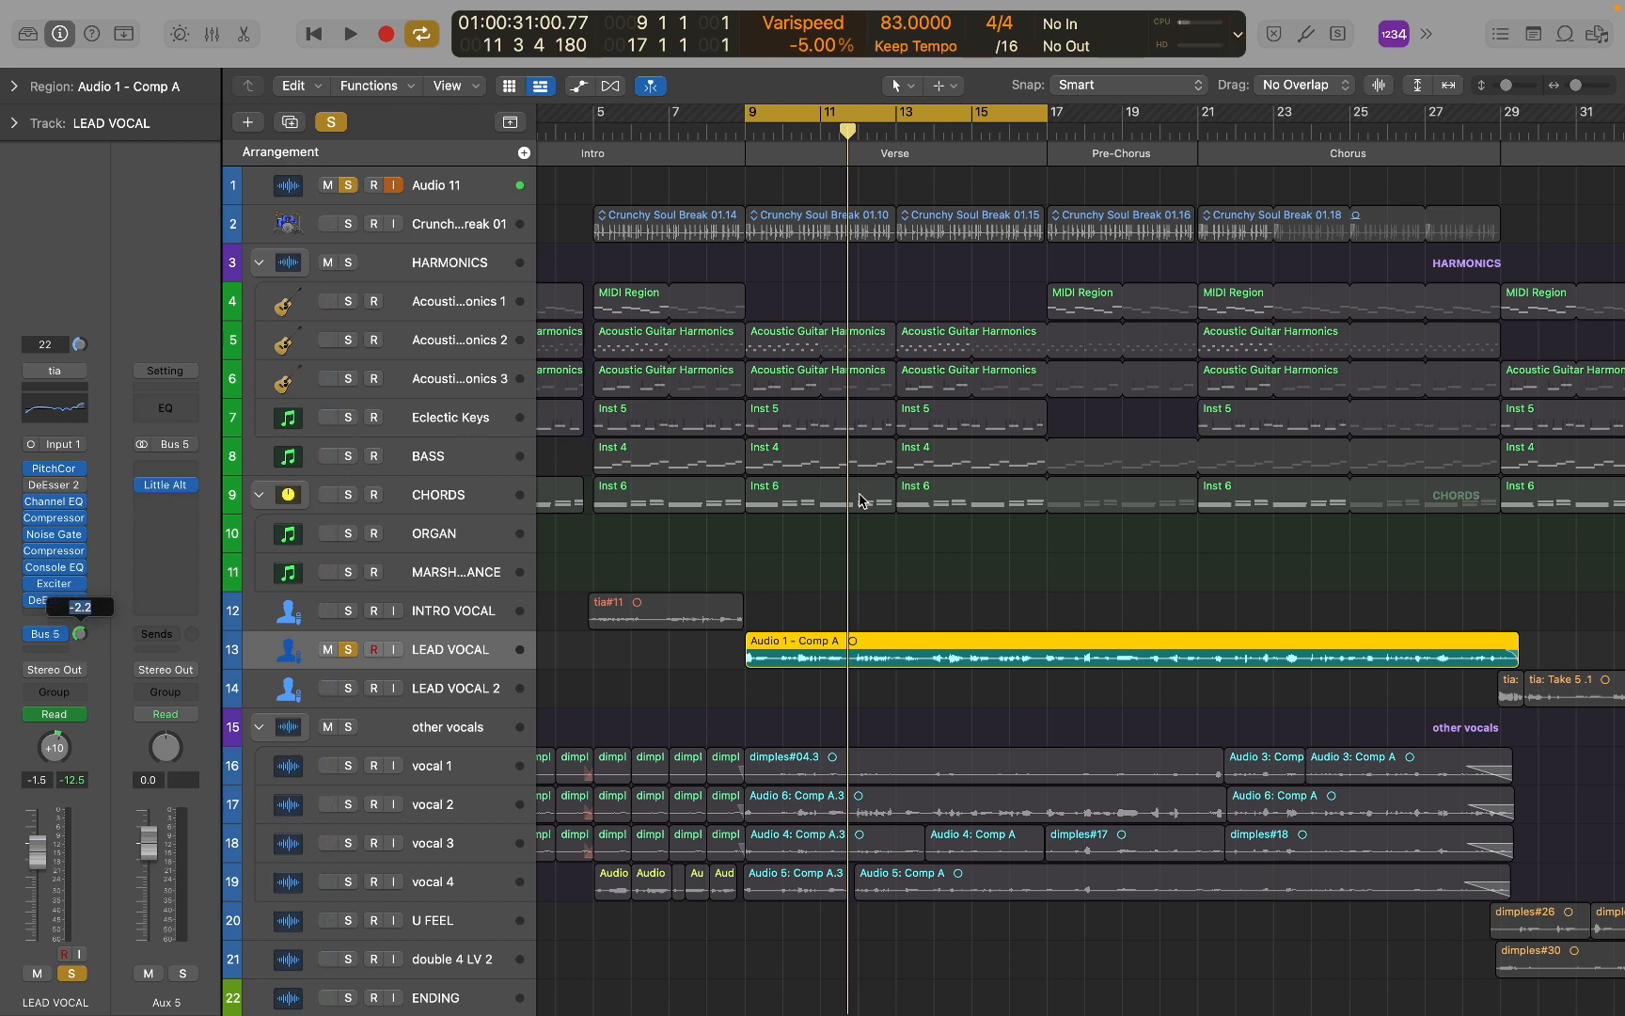
pyautogui.click(821, 614)
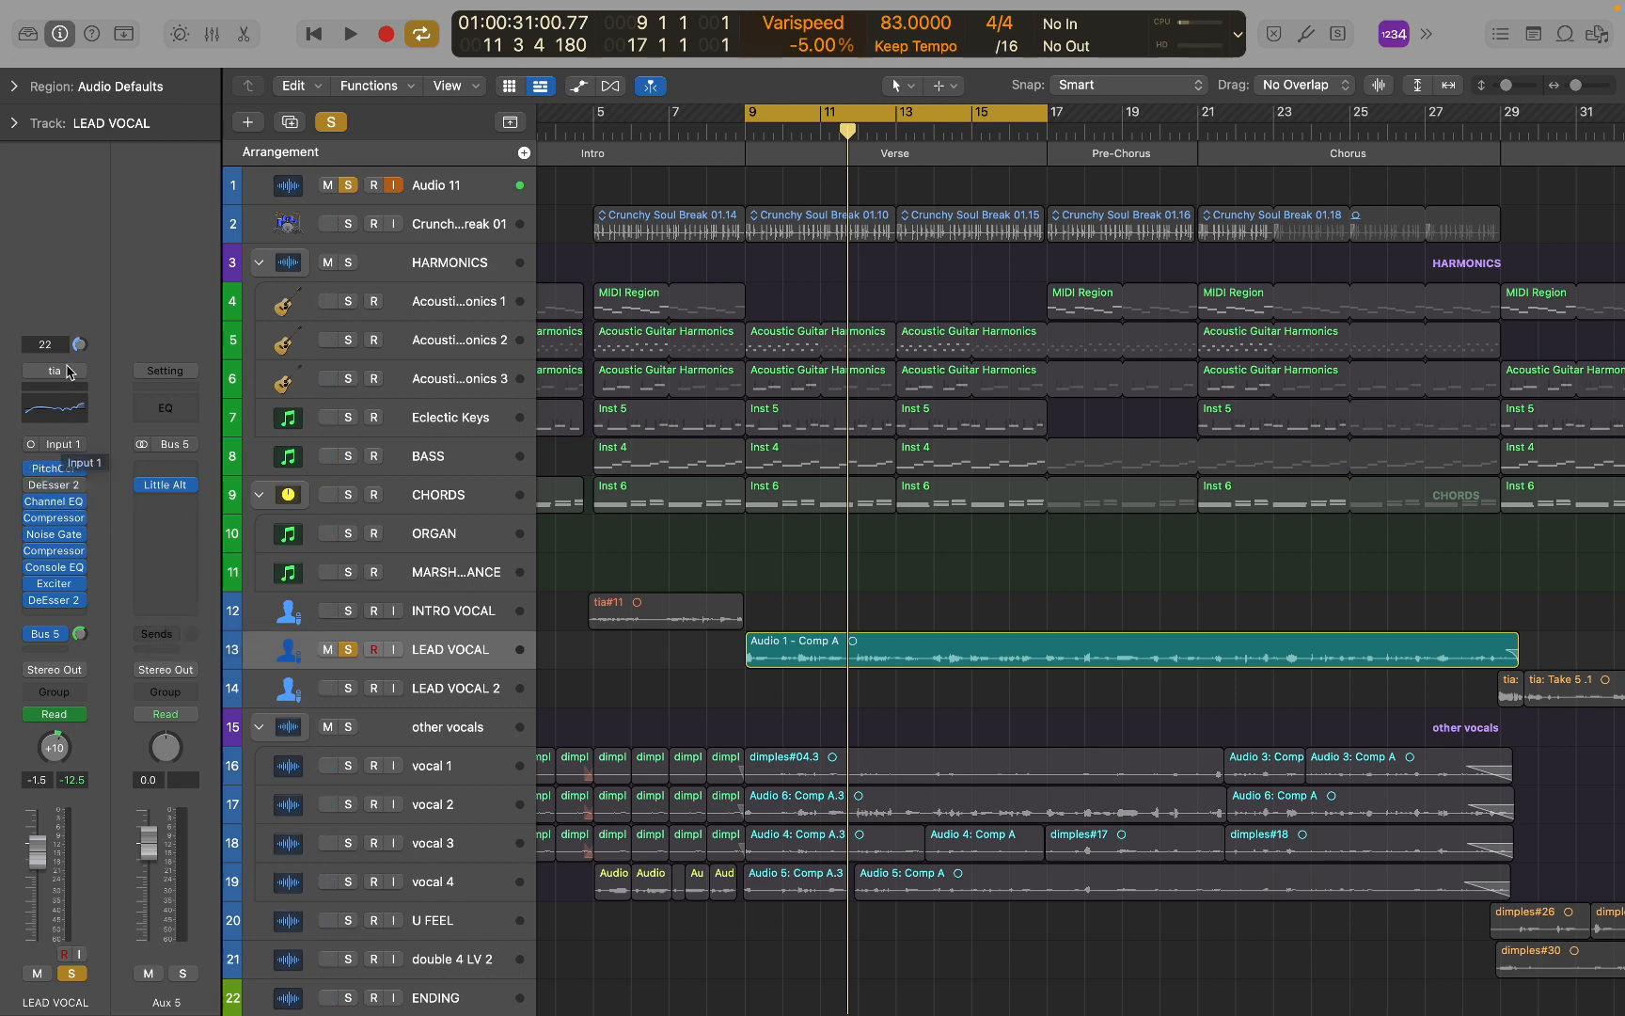
# Bypass all effect plug-ins and the Bus 5 send on LEAD VOCAL and play the dry vocal in the Verse.
pyautogui.click(55, 370)
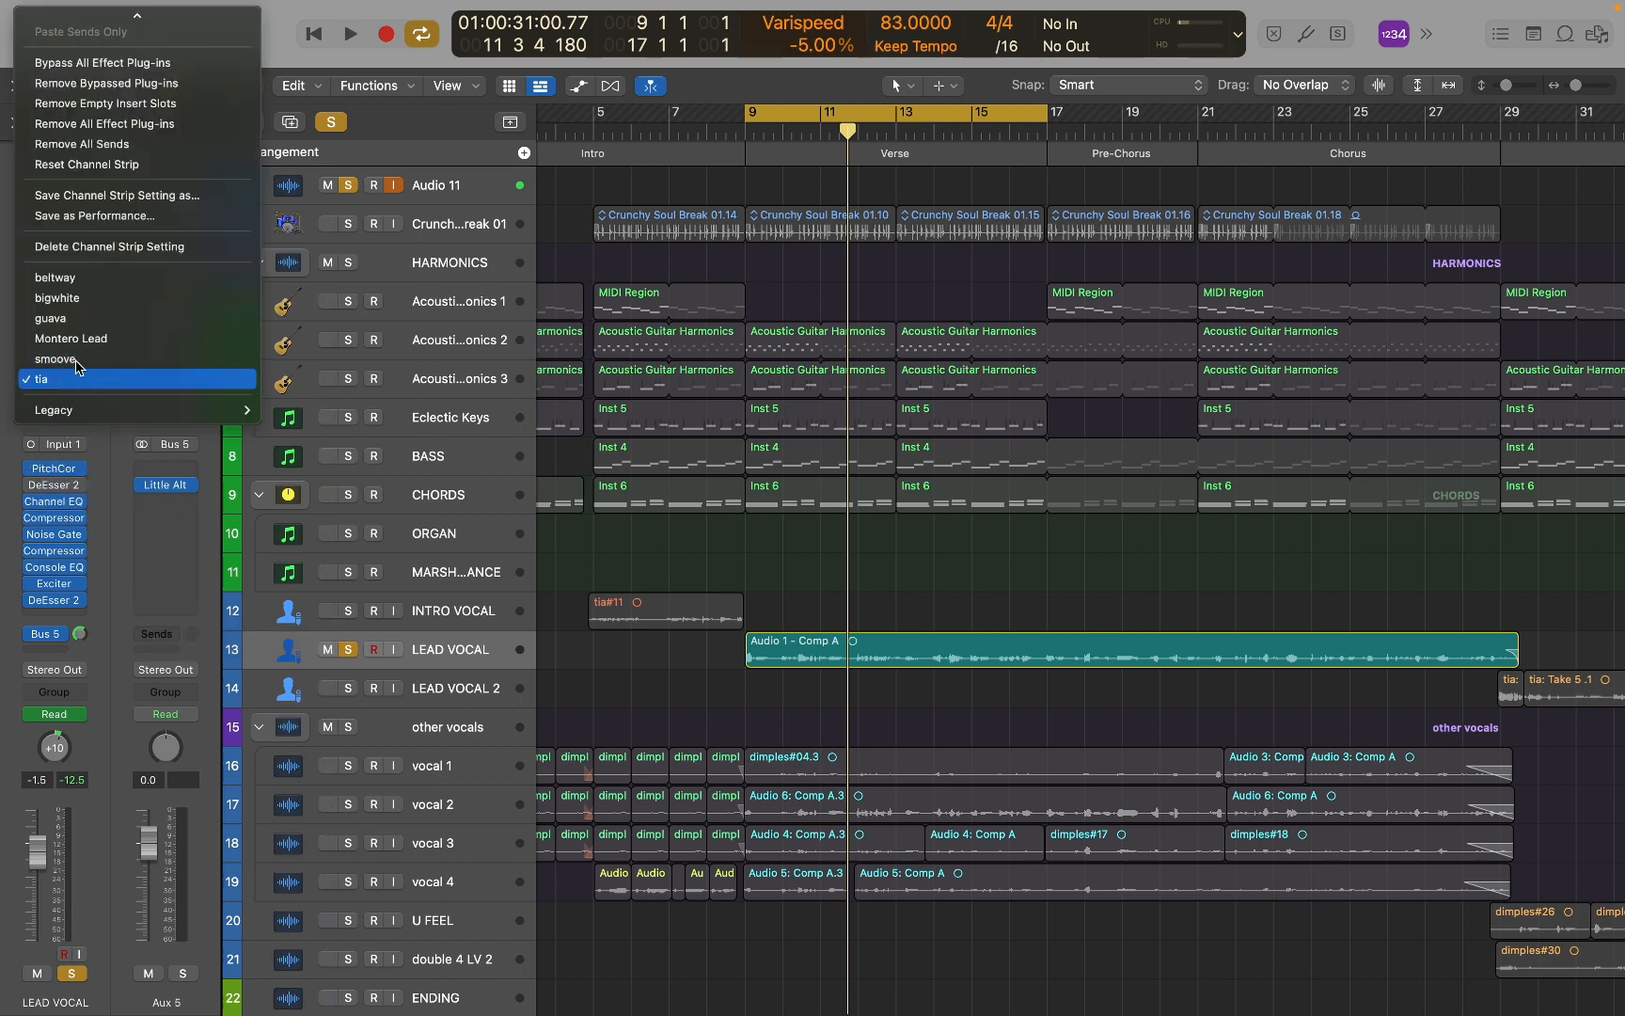
pyautogui.click(142, 63)
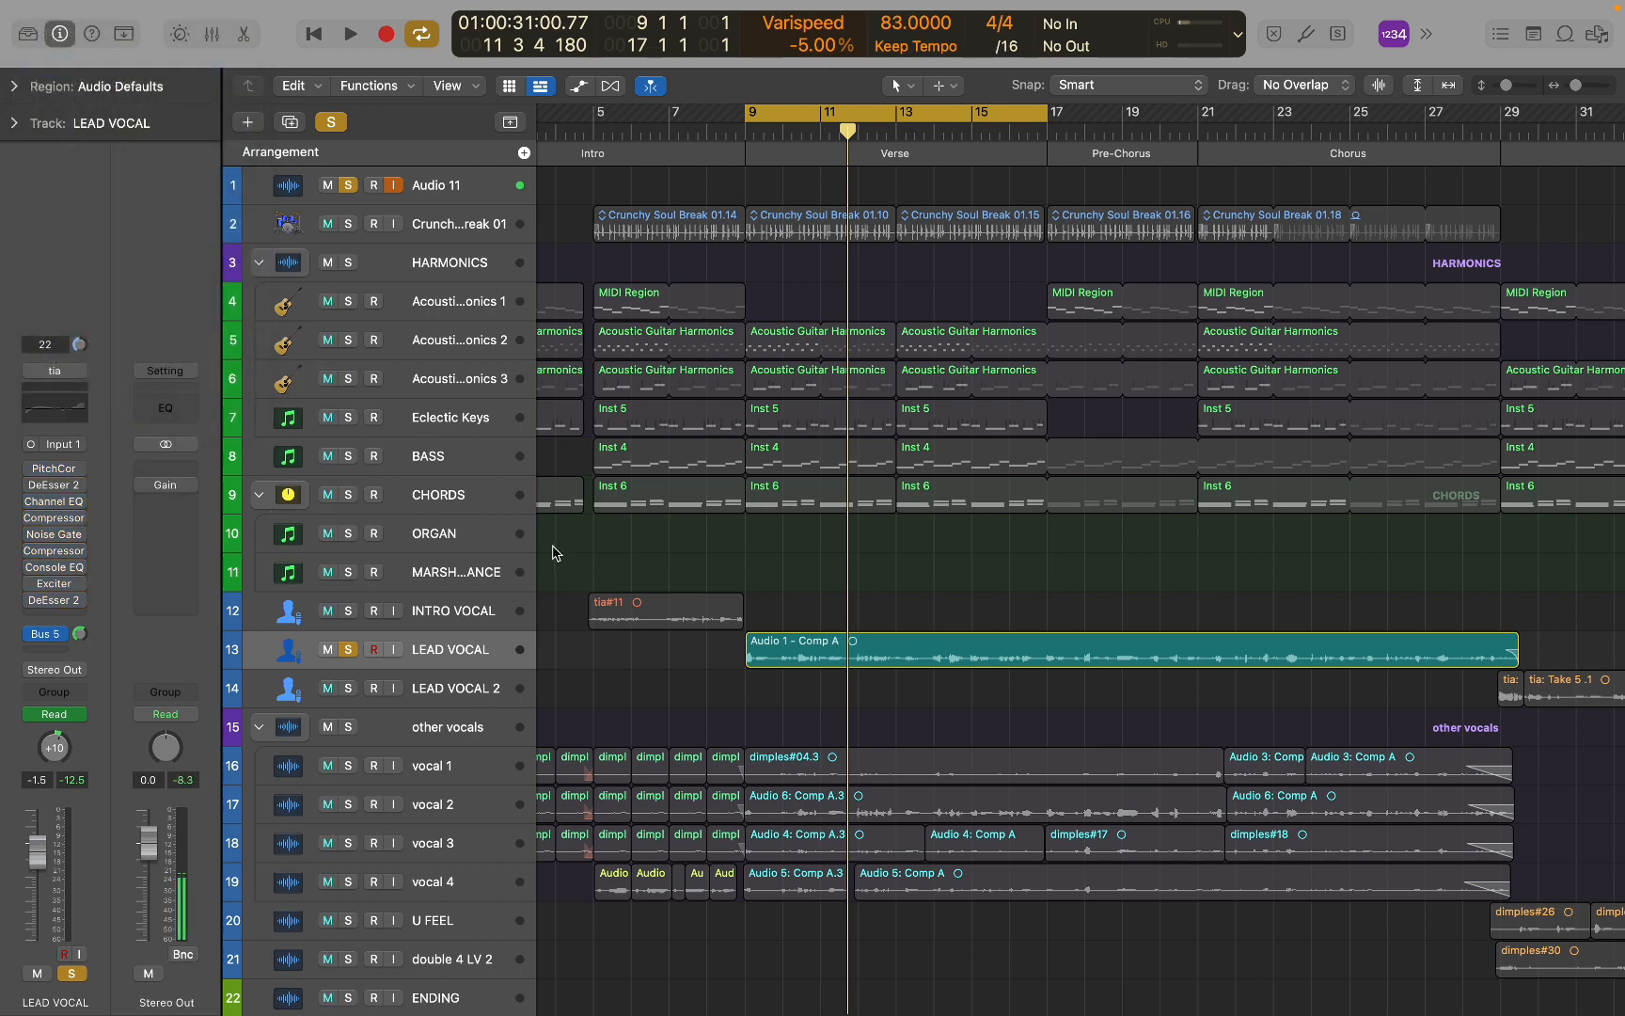
pyautogui.press('space')
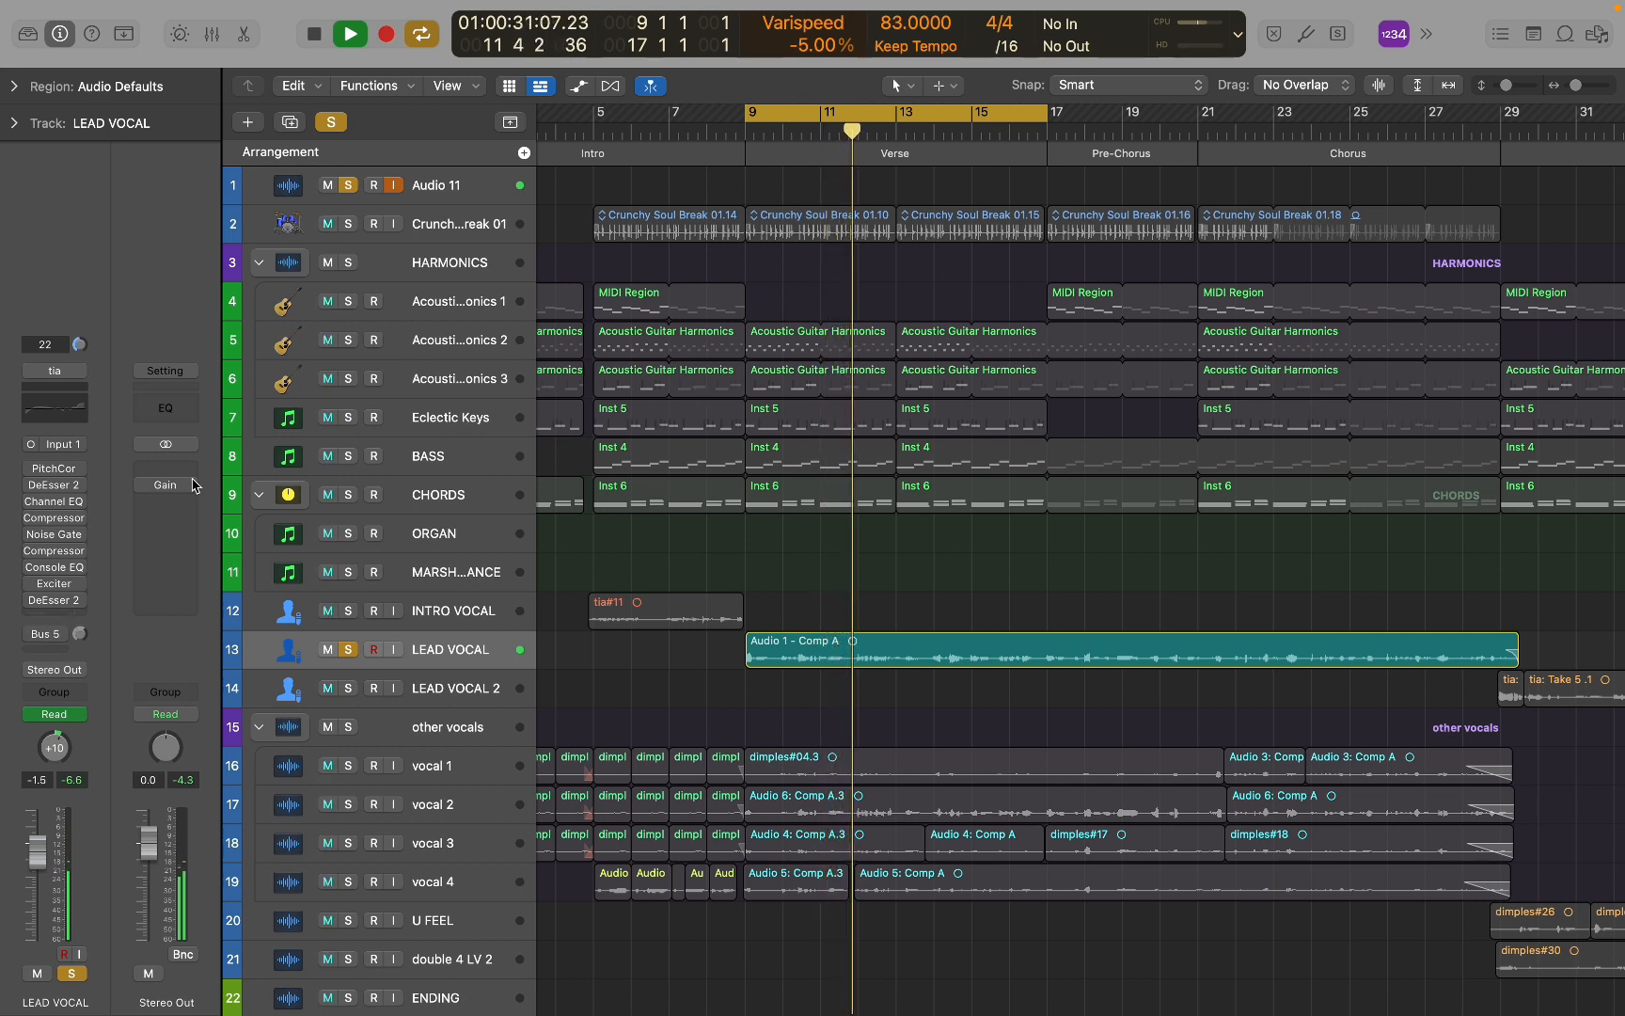
pyautogui.press('space')
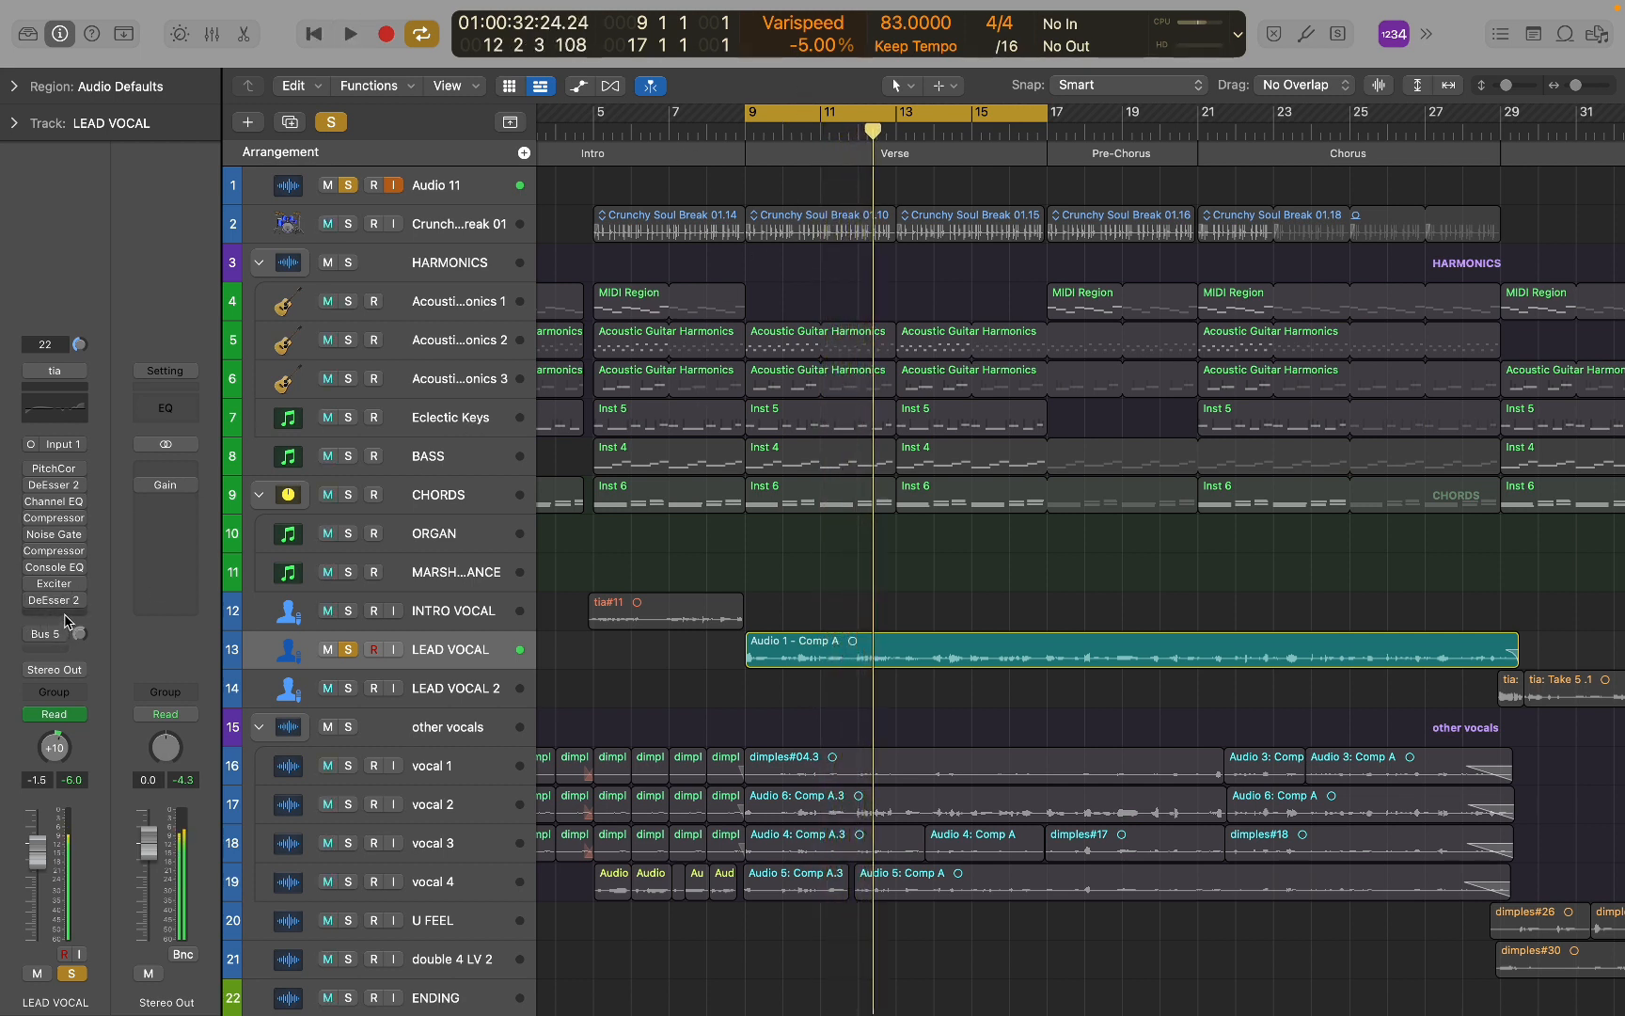
pyautogui.click(40, 648)
pyautogui.click(4, 635)
pyautogui.click(42, 634)
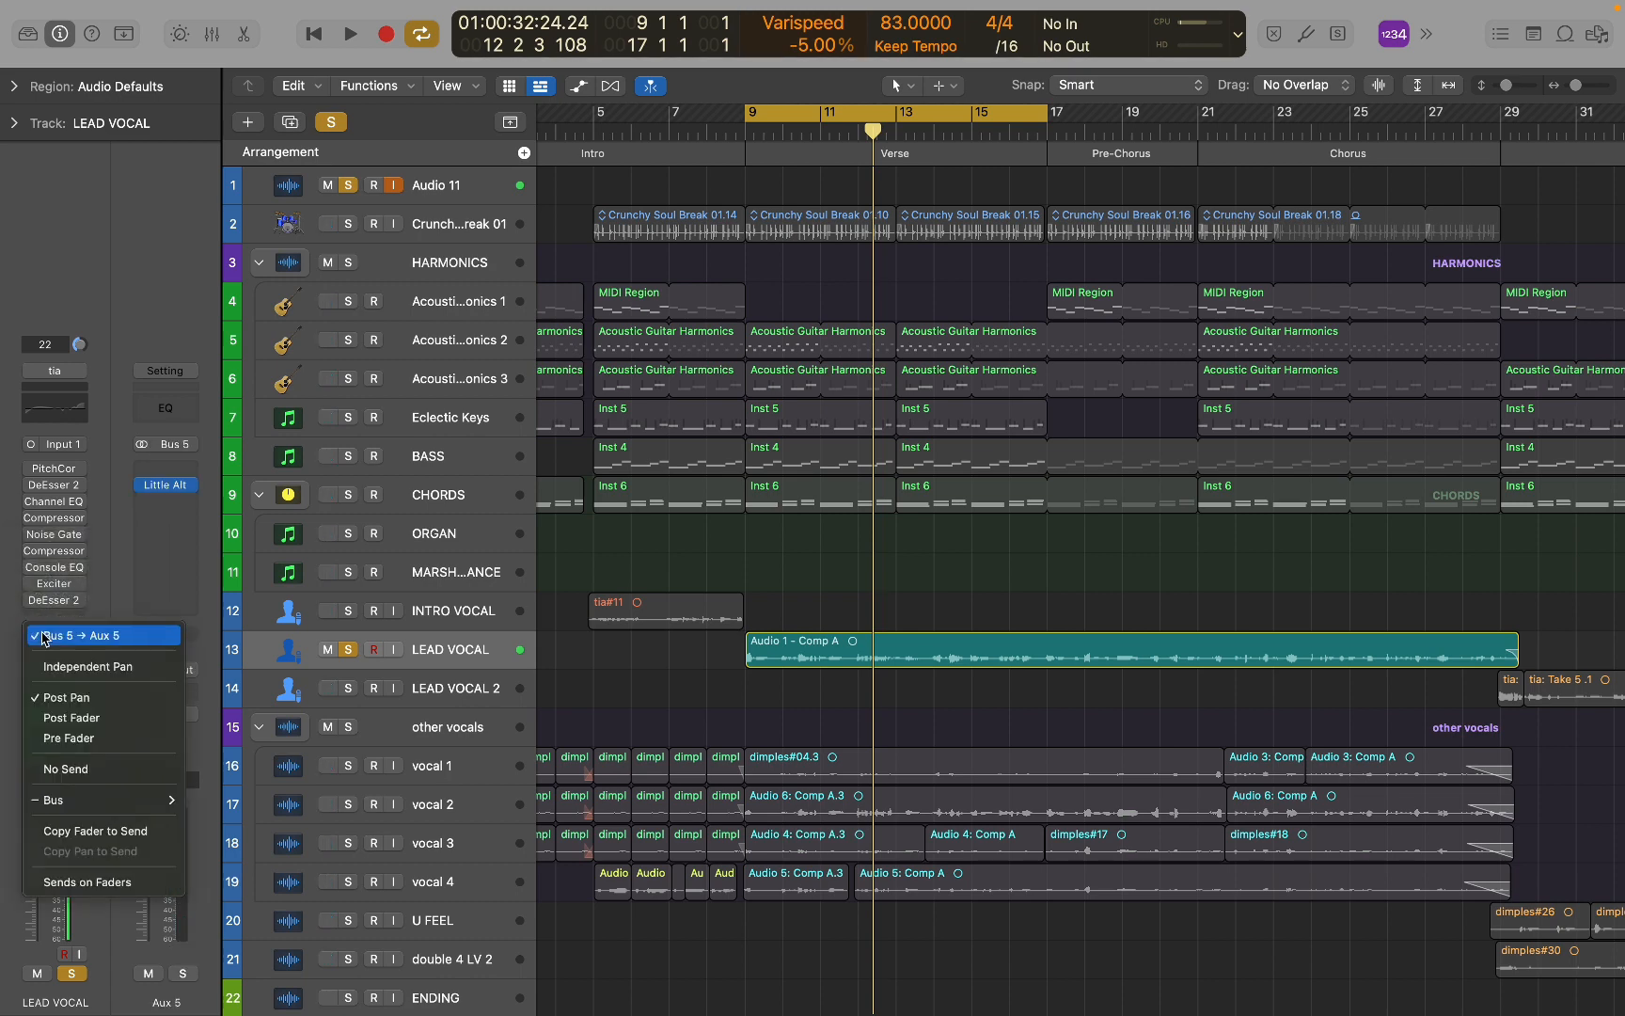
pyautogui.click(42, 635)
pyautogui.press('space')
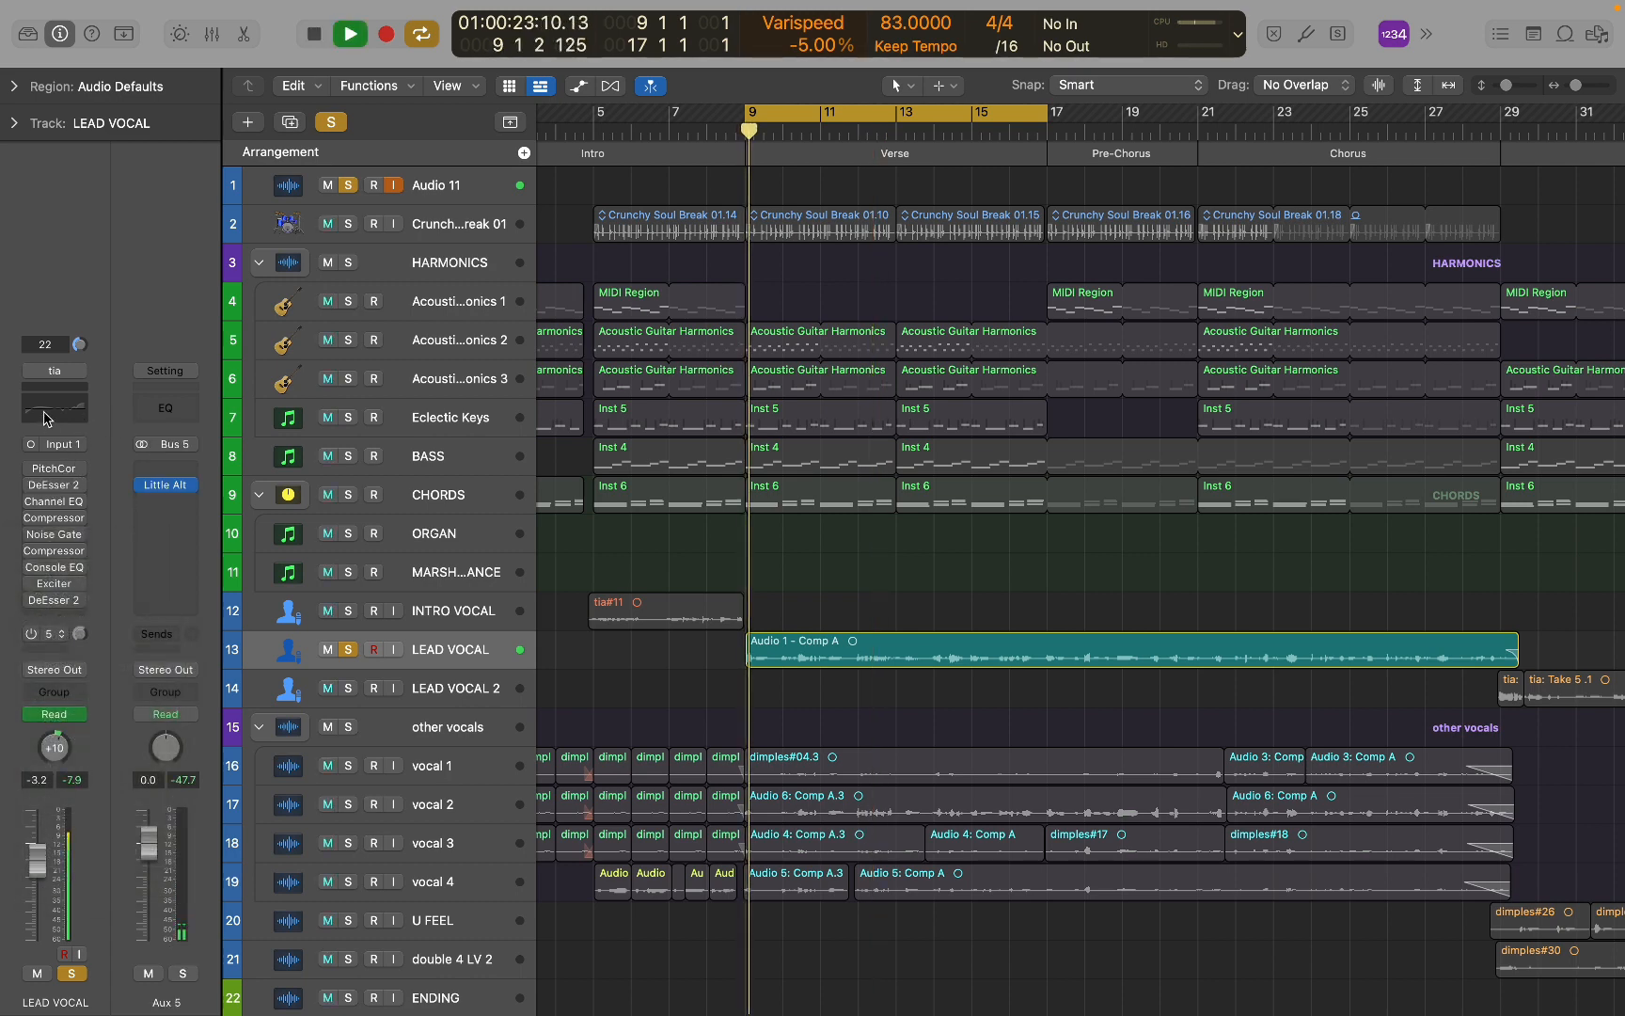
# Re-enable all effect plug-ins on LEAD VOCAL while the Verse plays and stop around bar 12.
pyautogui.click(54, 369)
pyautogui.click(118, 66)
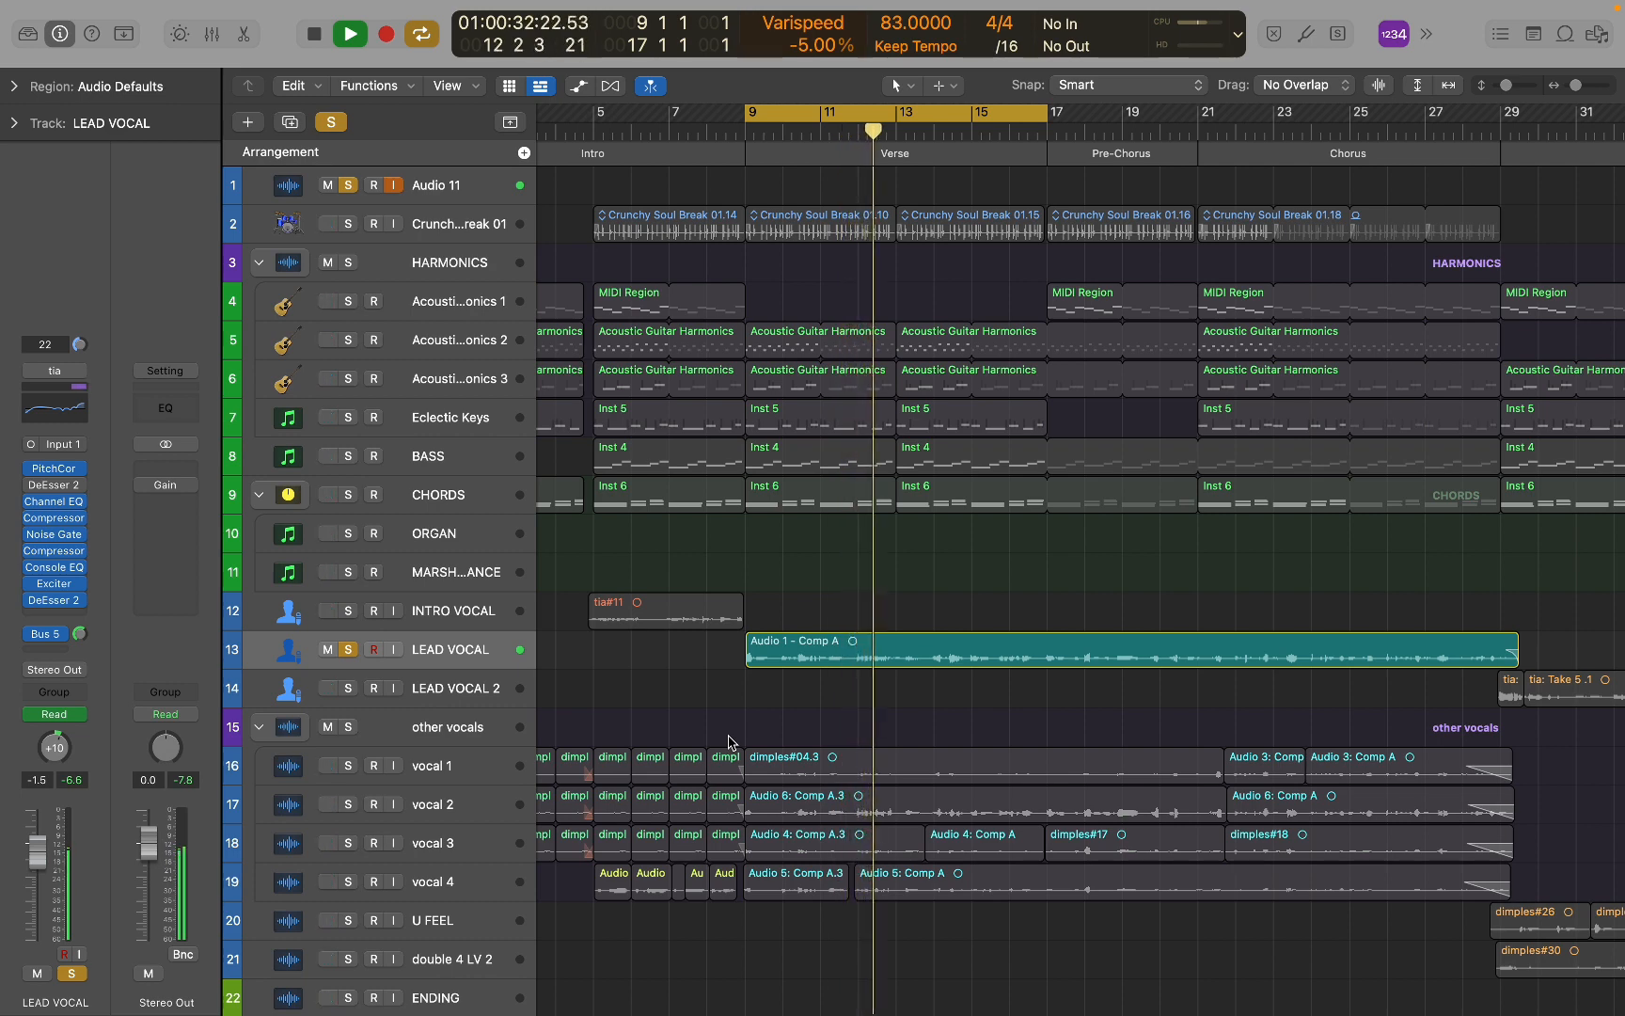
pyautogui.press('space')
# Show the automation lanes, examine the vocal tracks' volume automation from the Intro to the Outro, and hide the lanes.
pyautogui.scroll(-3, 637, 670)
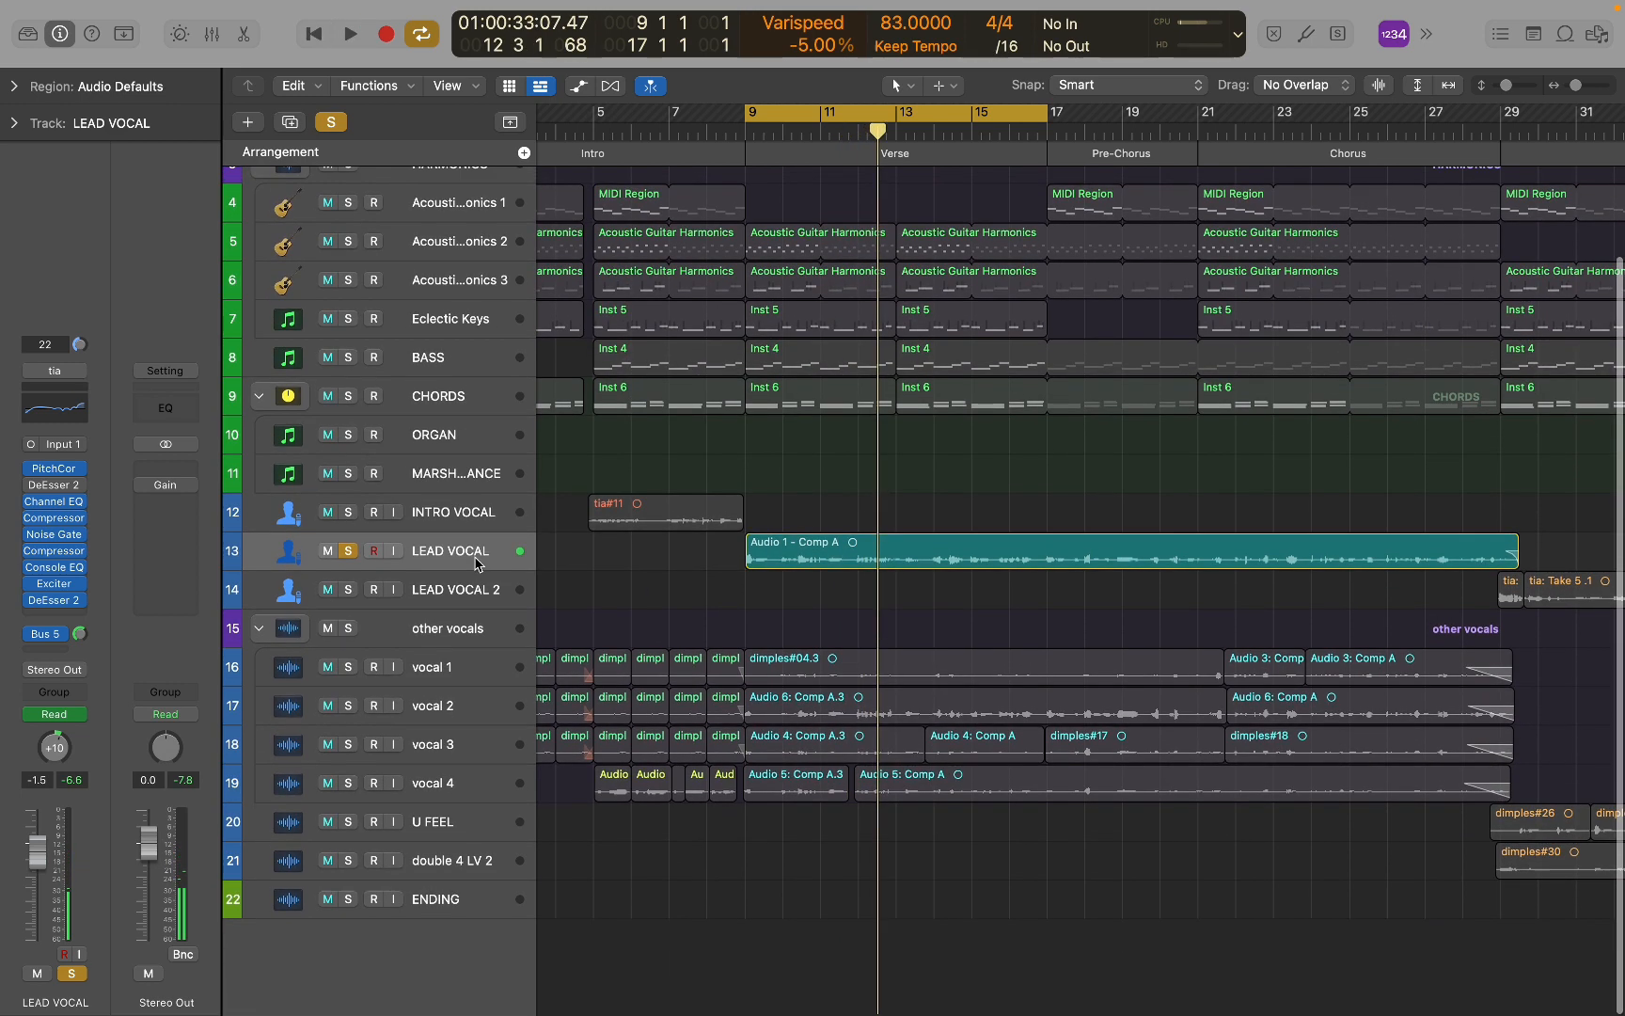
pyautogui.press('a')
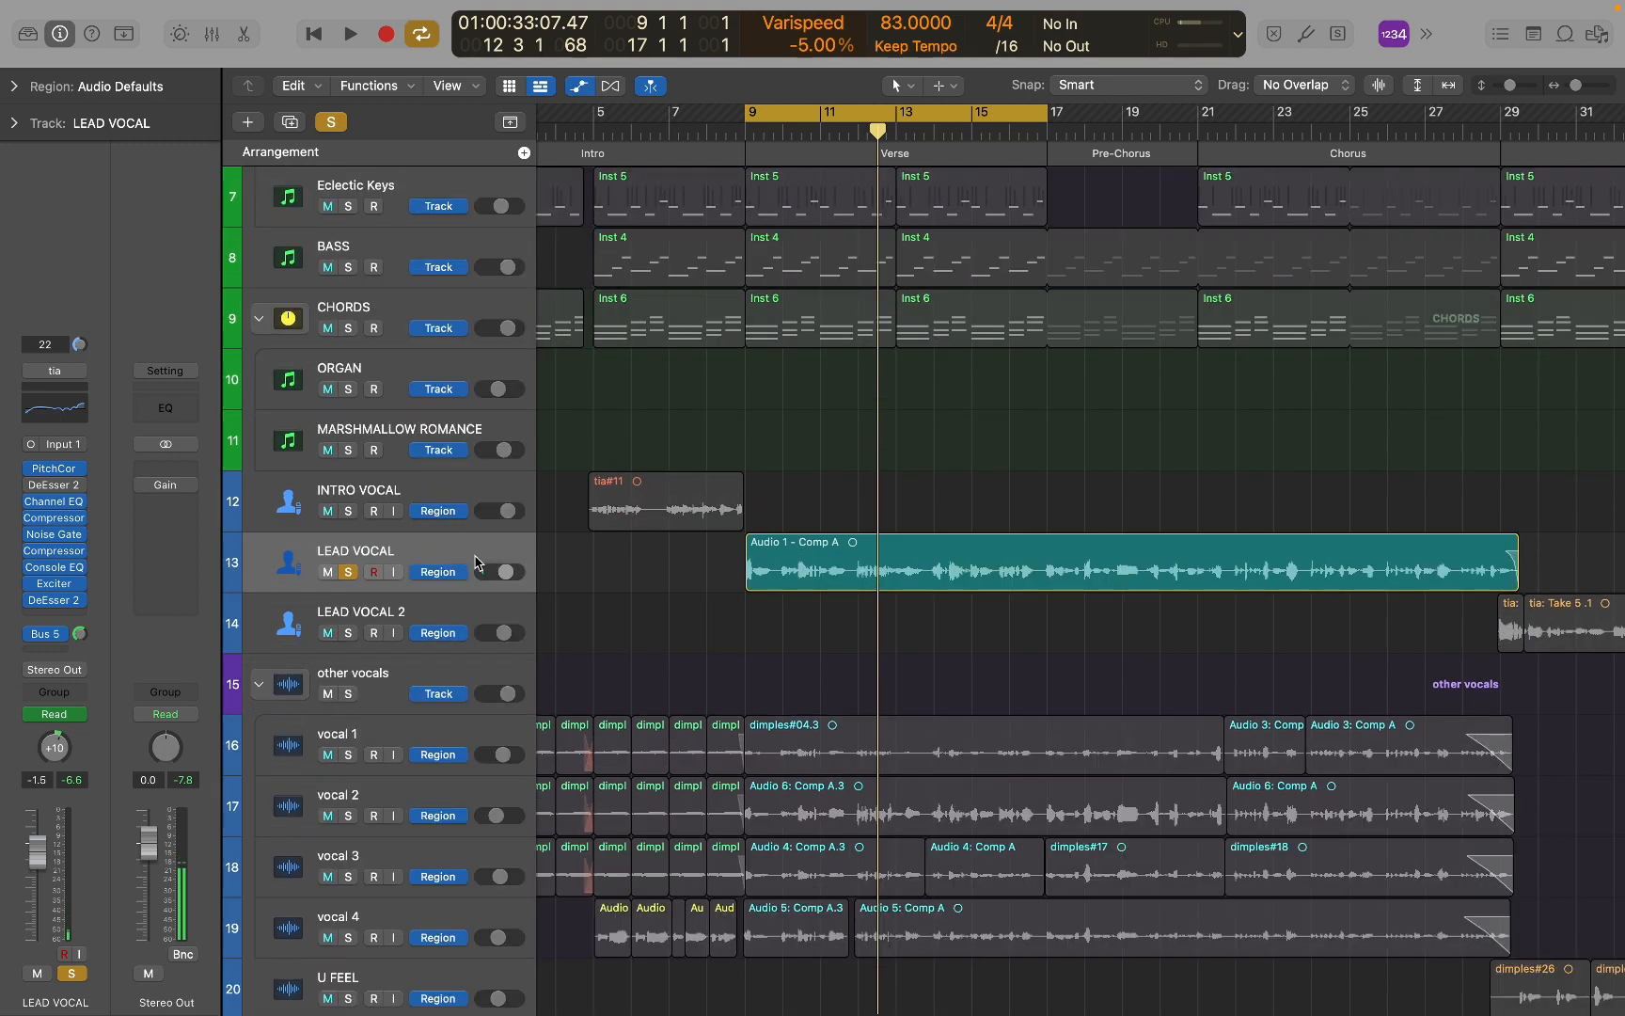
pyautogui.scroll(-5, 826, 677)
pyautogui.hscroll(2, 826, 677)
pyautogui.hscroll(15, 825, 677)
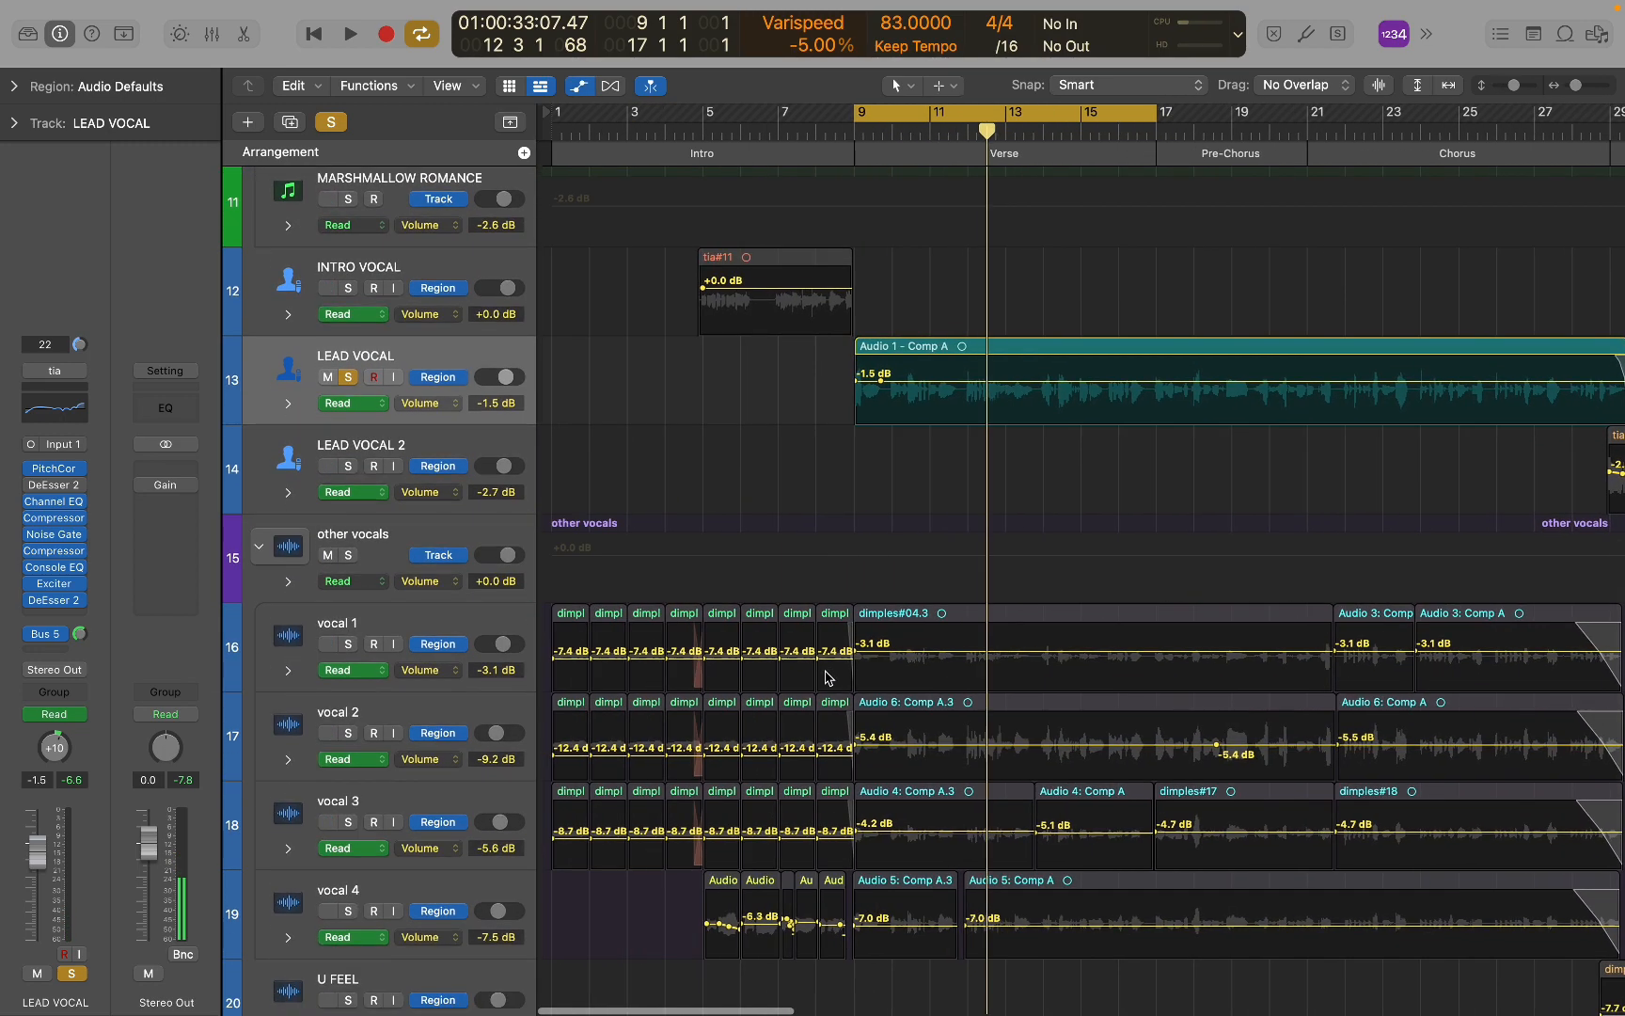
pyautogui.scroll(3, 826, 677)
pyautogui.scroll(-3, 826, 677)
pyautogui.hscroll(-16, 826, 677)
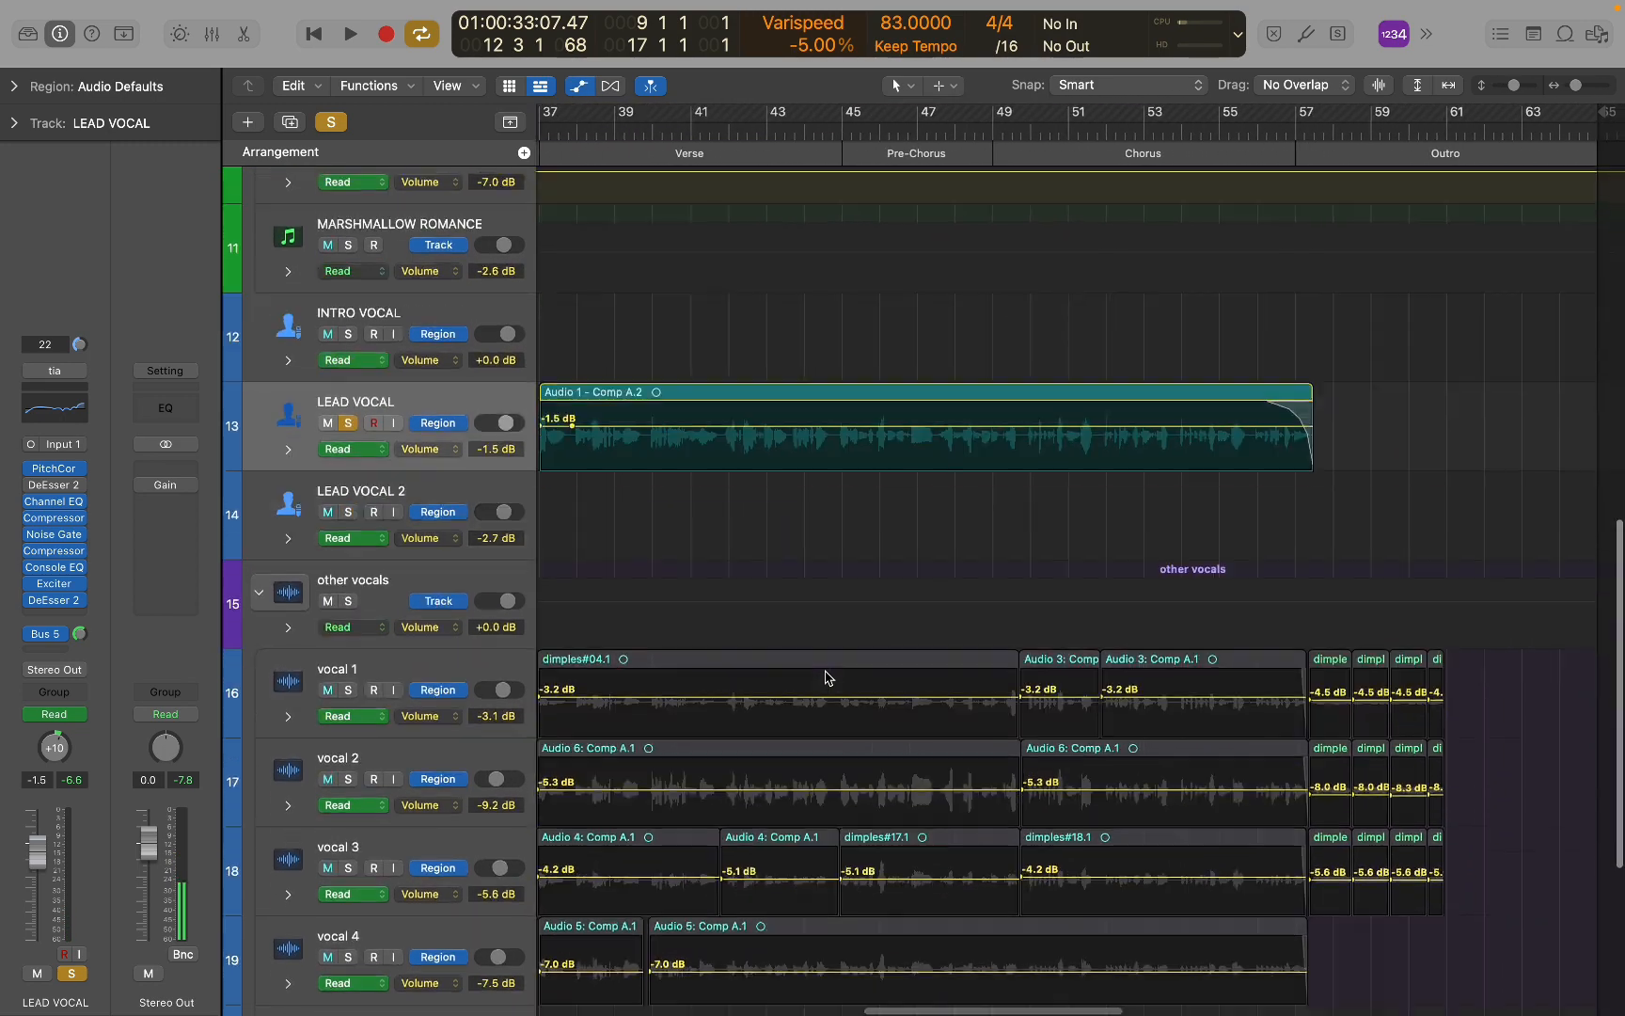
pyautogui.press('a')
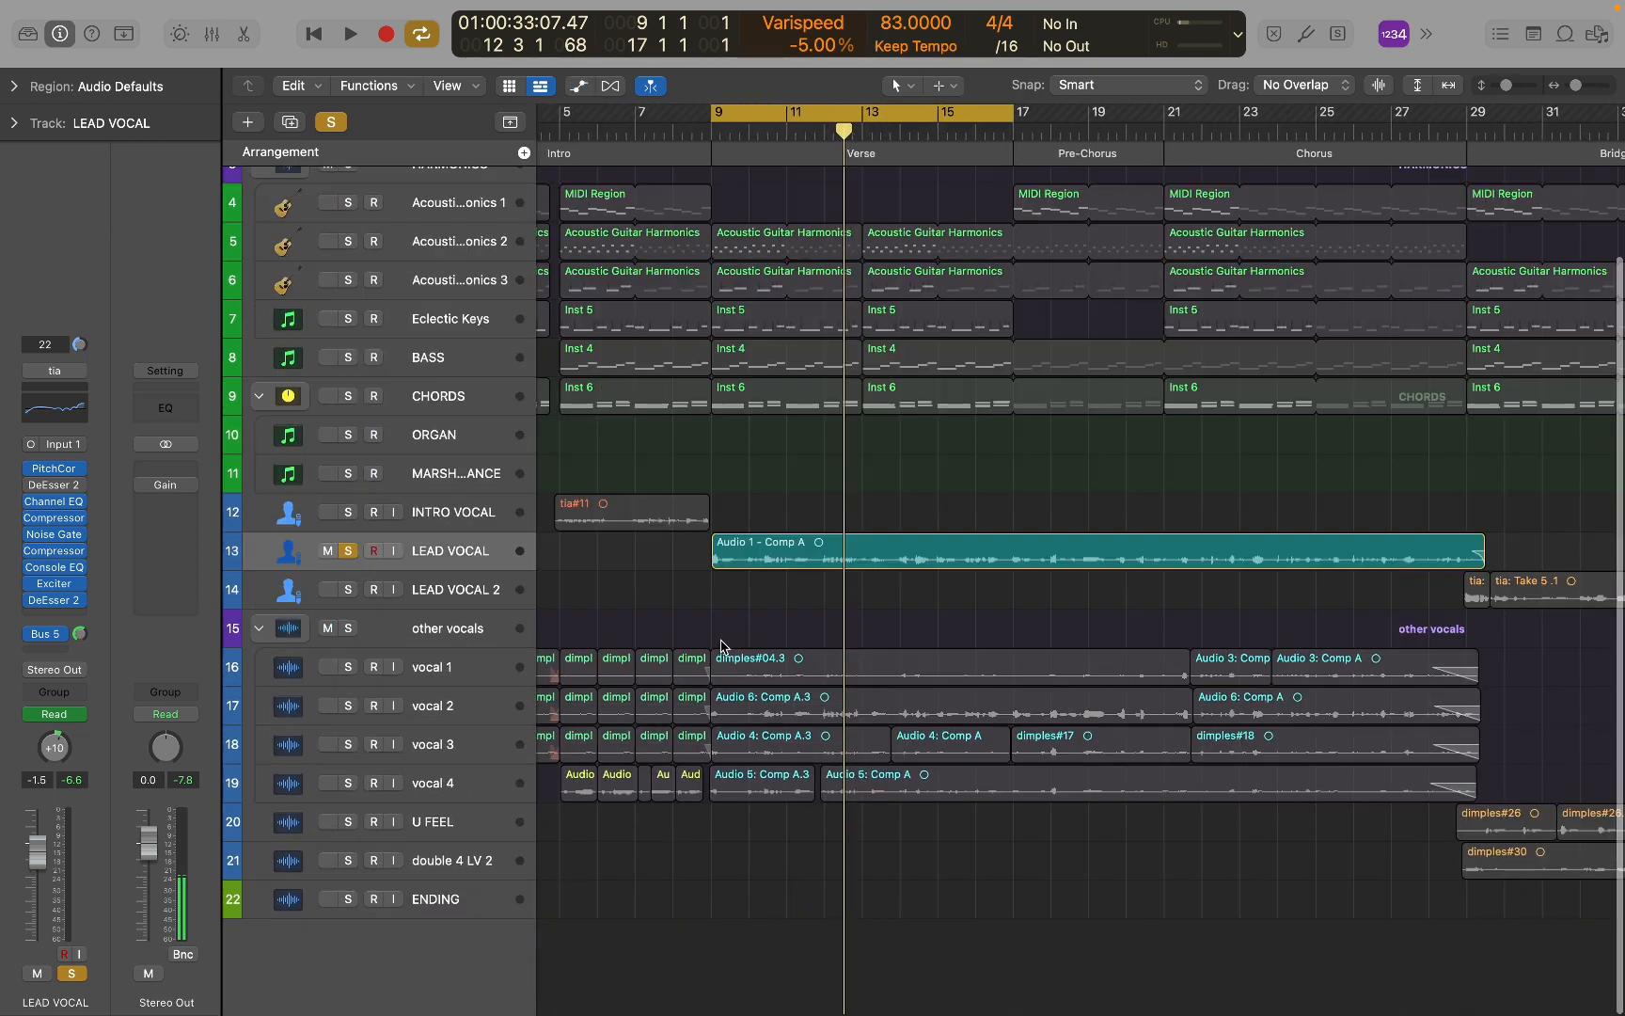
# Select the vocal 1 track and show automation again to examine the volume levels of the vocal 1 to vocal 4 regions.
pyautogui.click(475, 670)
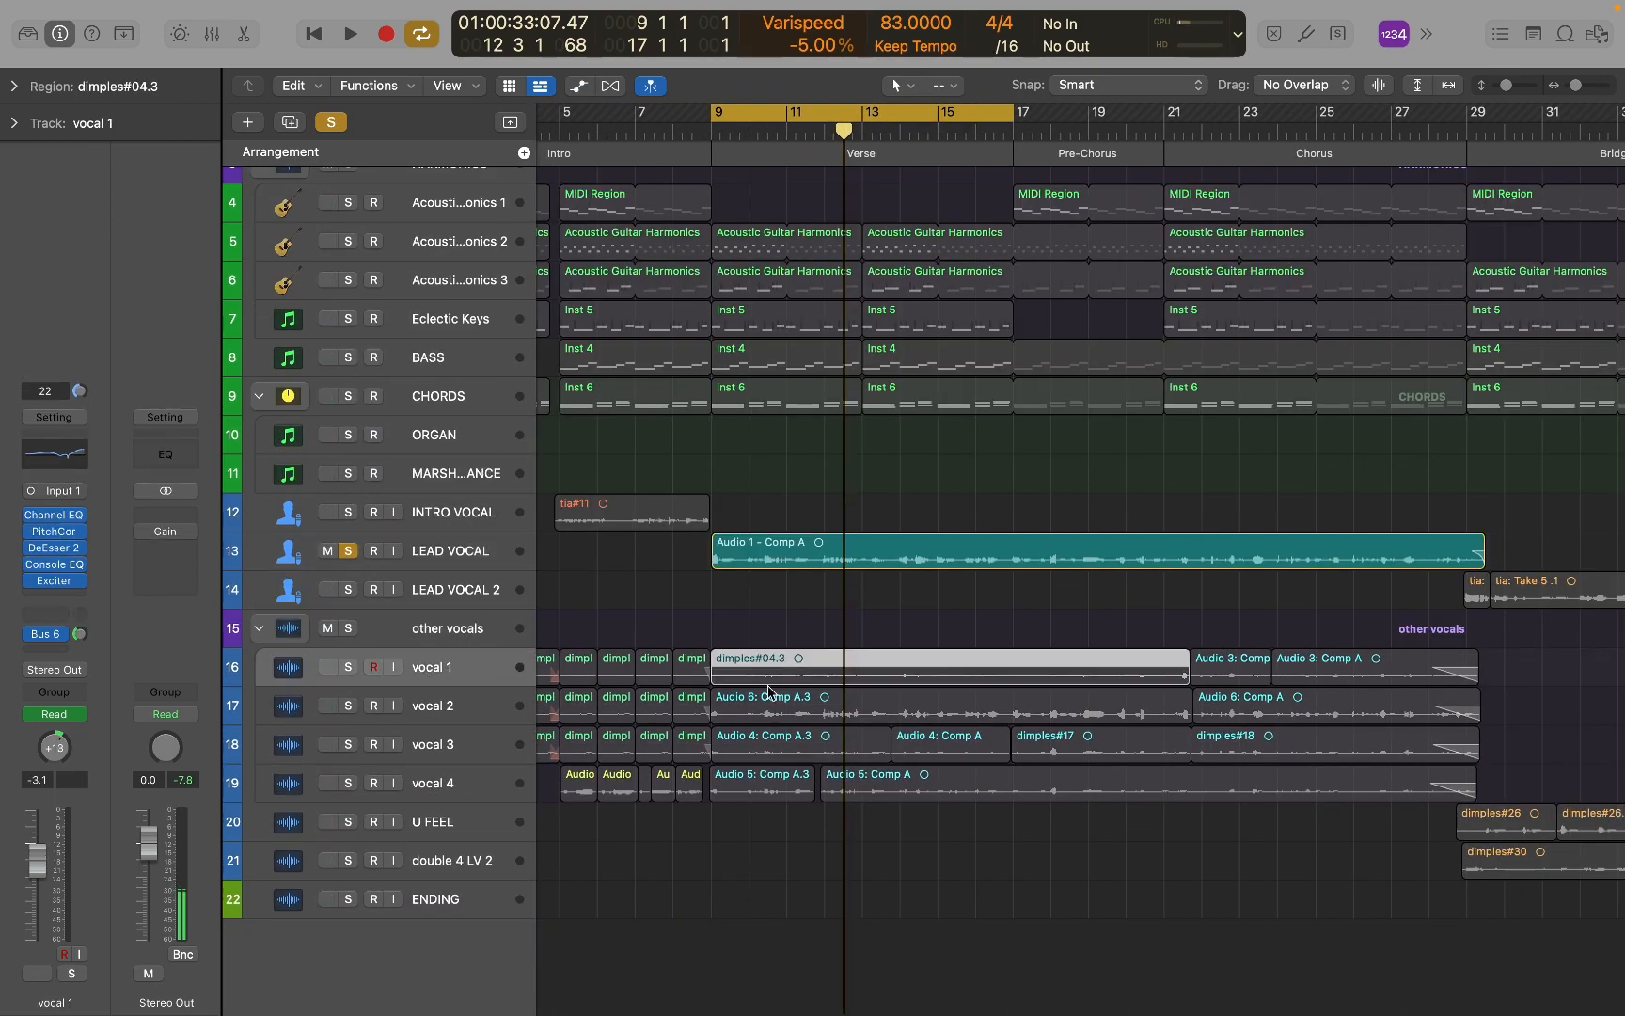
pyautogui.press('a')
pyautogui.scroll(-5, 508, 647)
pyautogui.hscroll(-3, 508, 647)
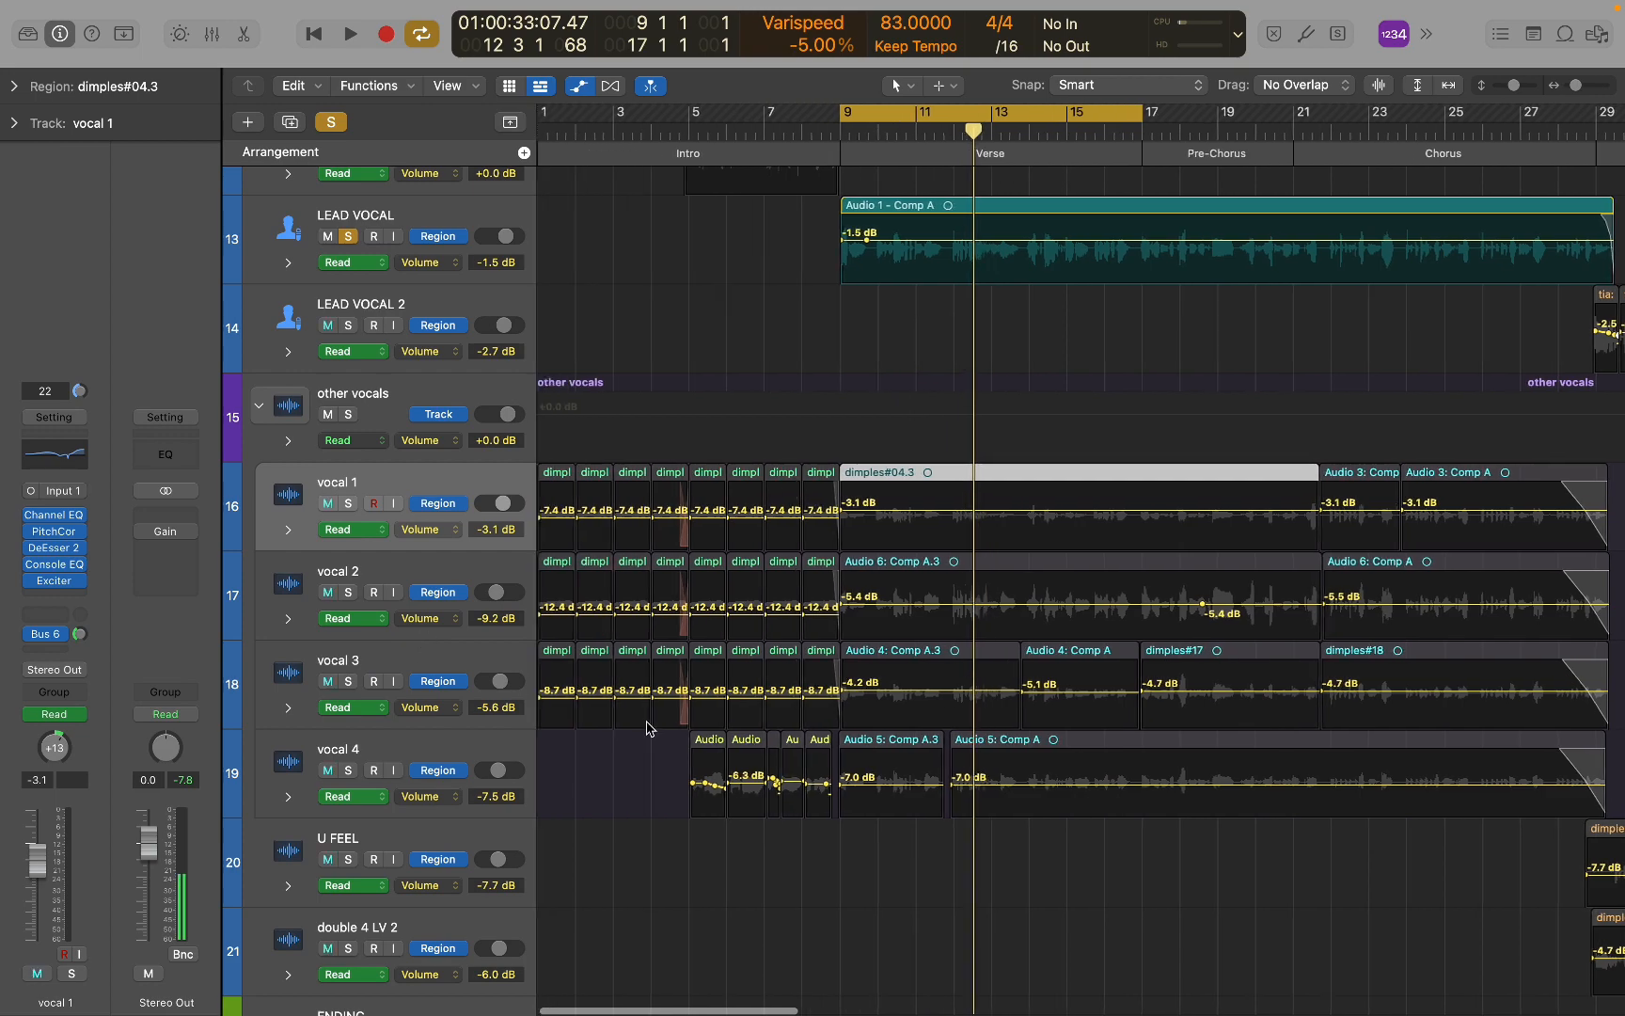
pyautogui.hscroll(6, 740, 732)
pyautogui.scroll(3, 740, 732)
pyautogui.hscroll(-3, 771, 686)
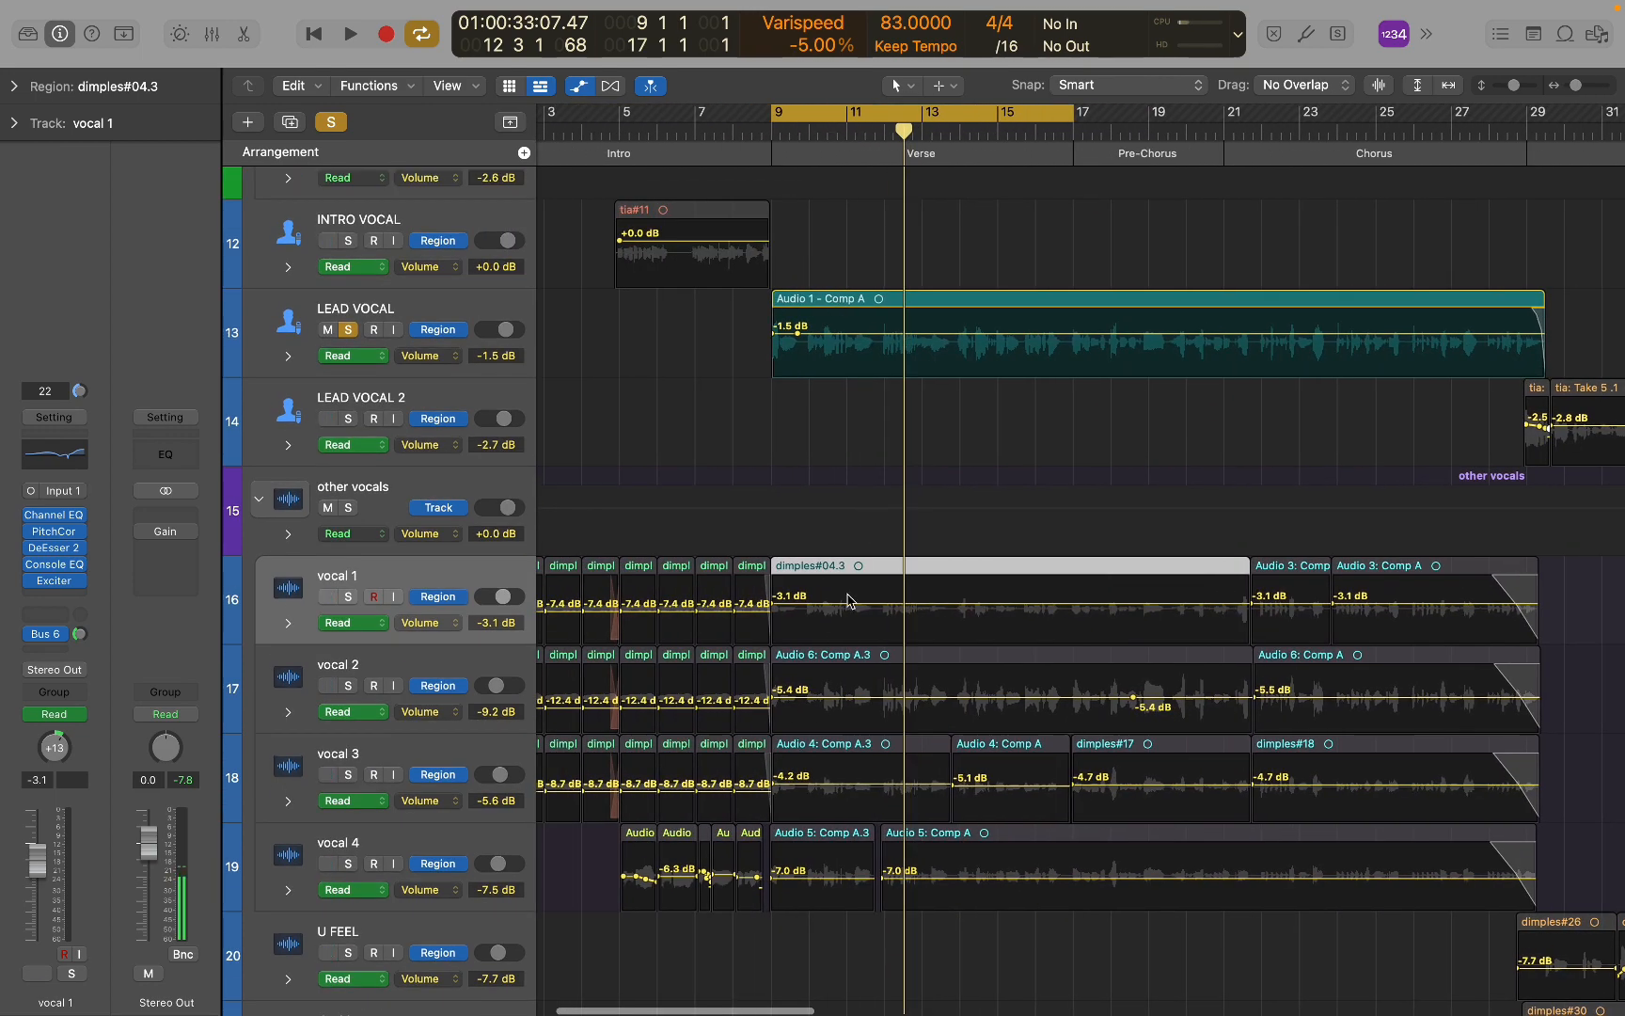
# Clear the track solos and examine the volume automation of all tracks from Audio 11 down to ENDING.
pyautogui.click(330, 121)
pyautogui.scroll(-1, 698, 438)
pyautogui.hscroll(-2, 699, 437)
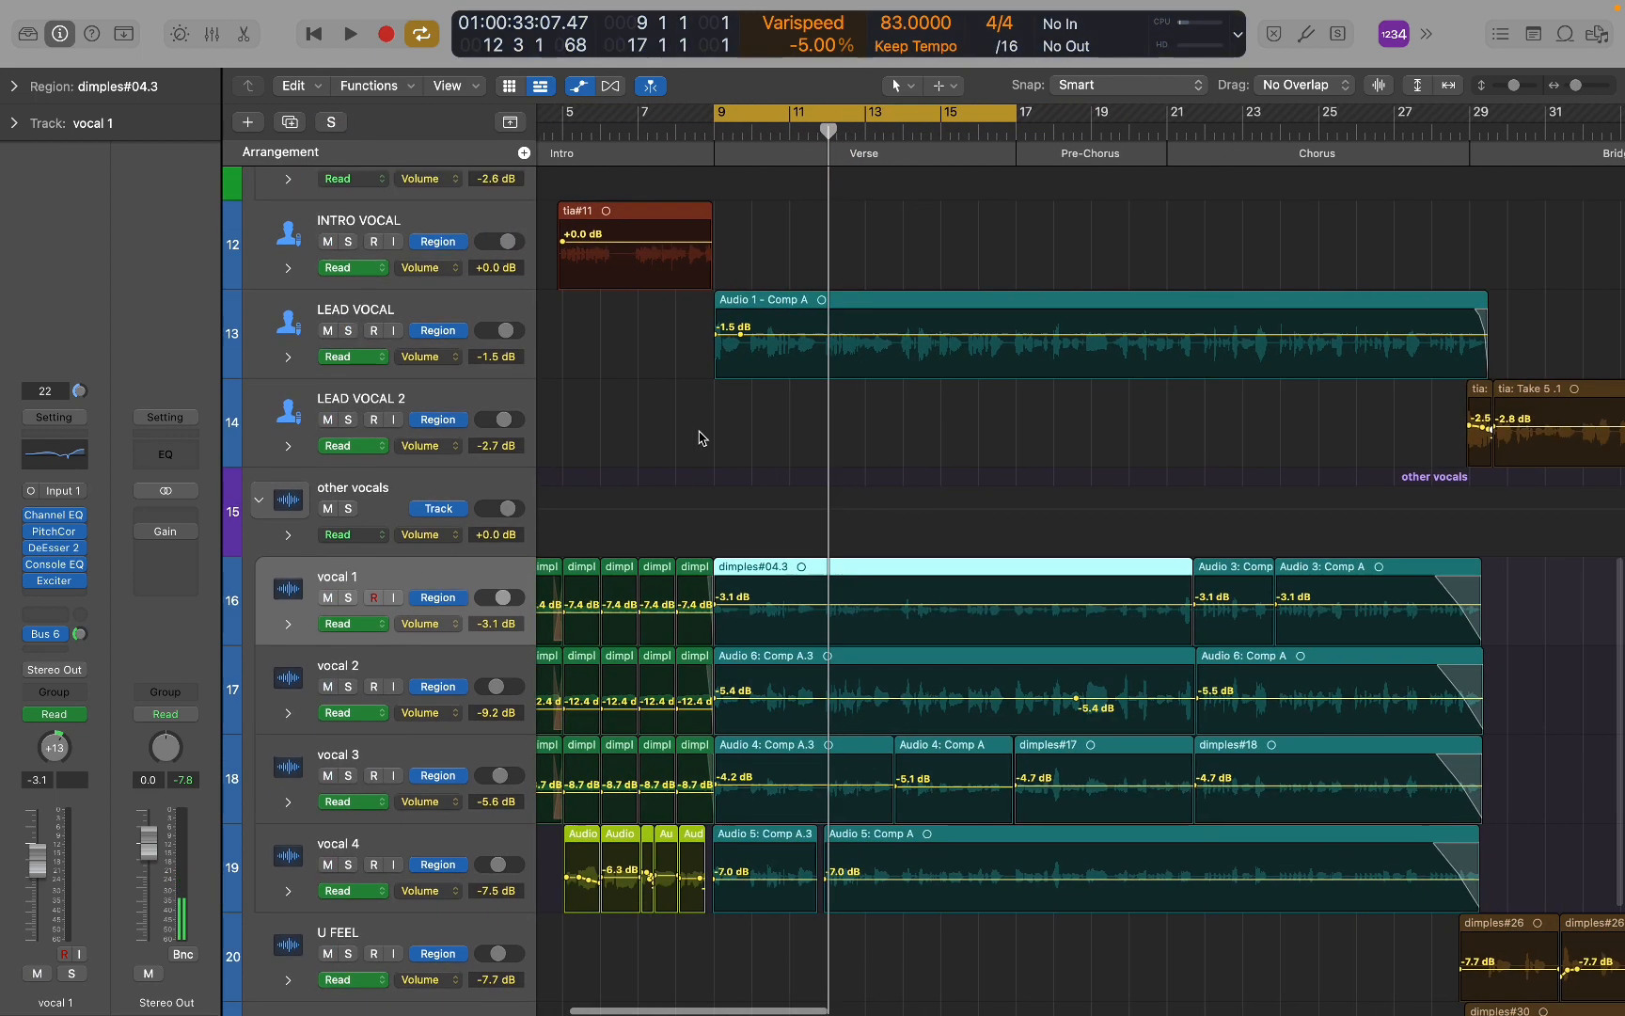
pyautogui.scroll(15, 699, 437)
pyautogui.hscroll(-2, 706, 437)
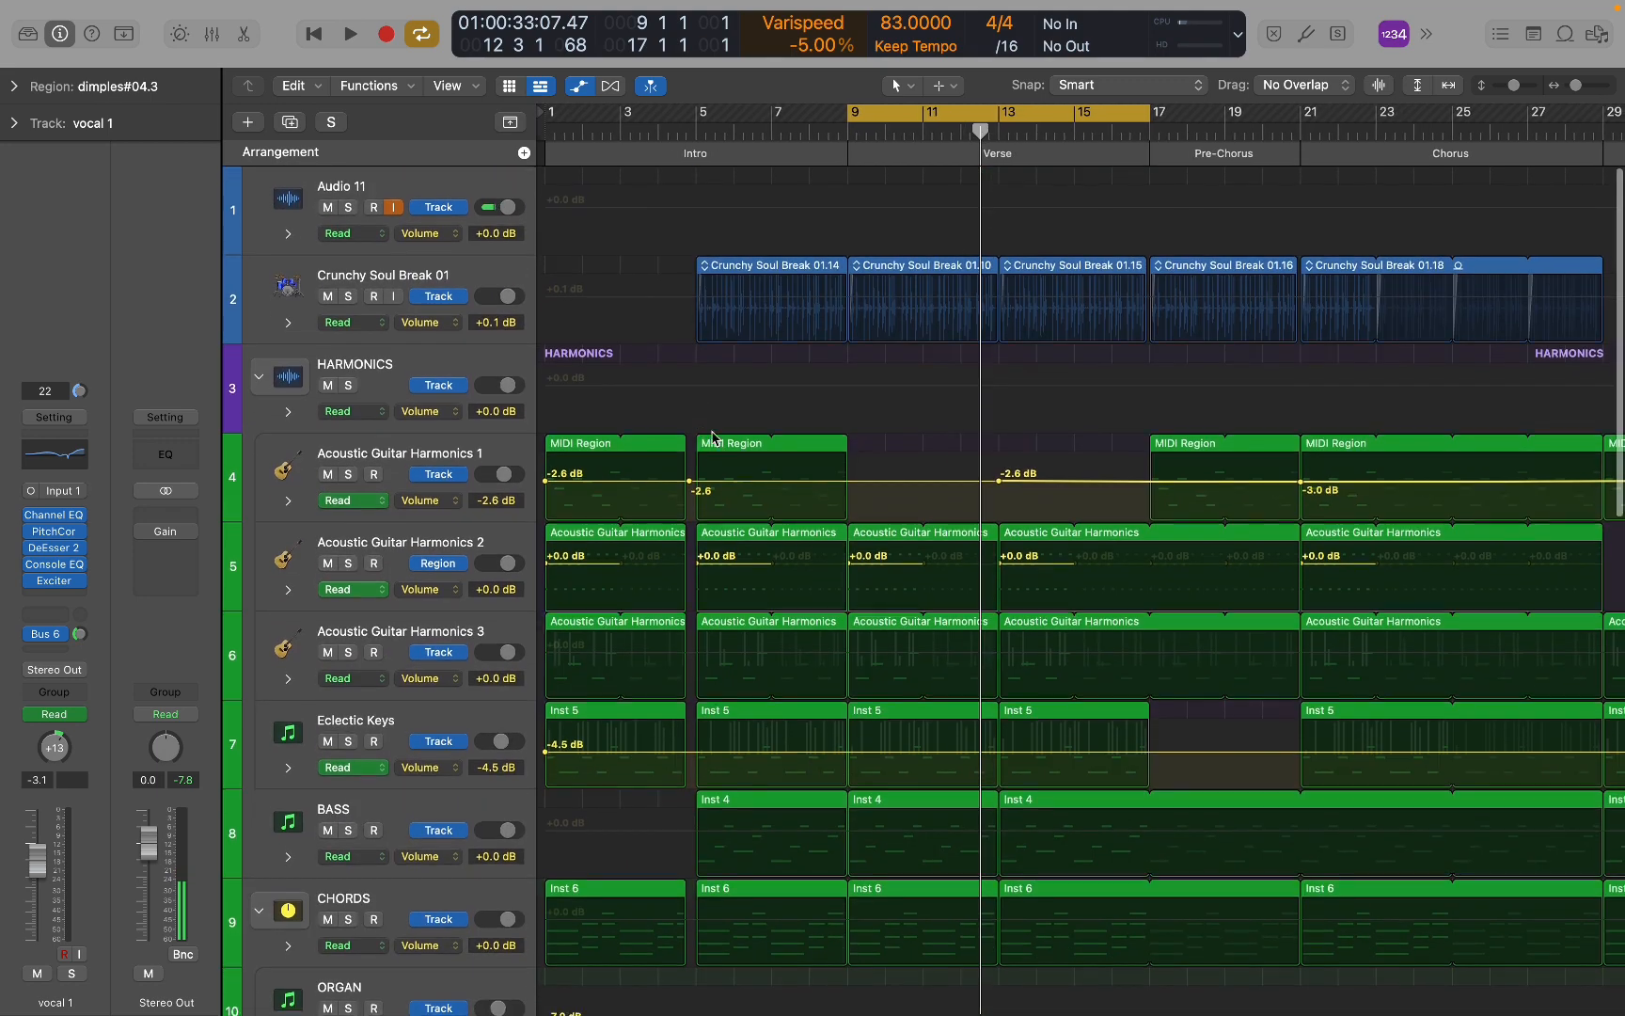
pyautogui.hscroll(10, 752, 448)
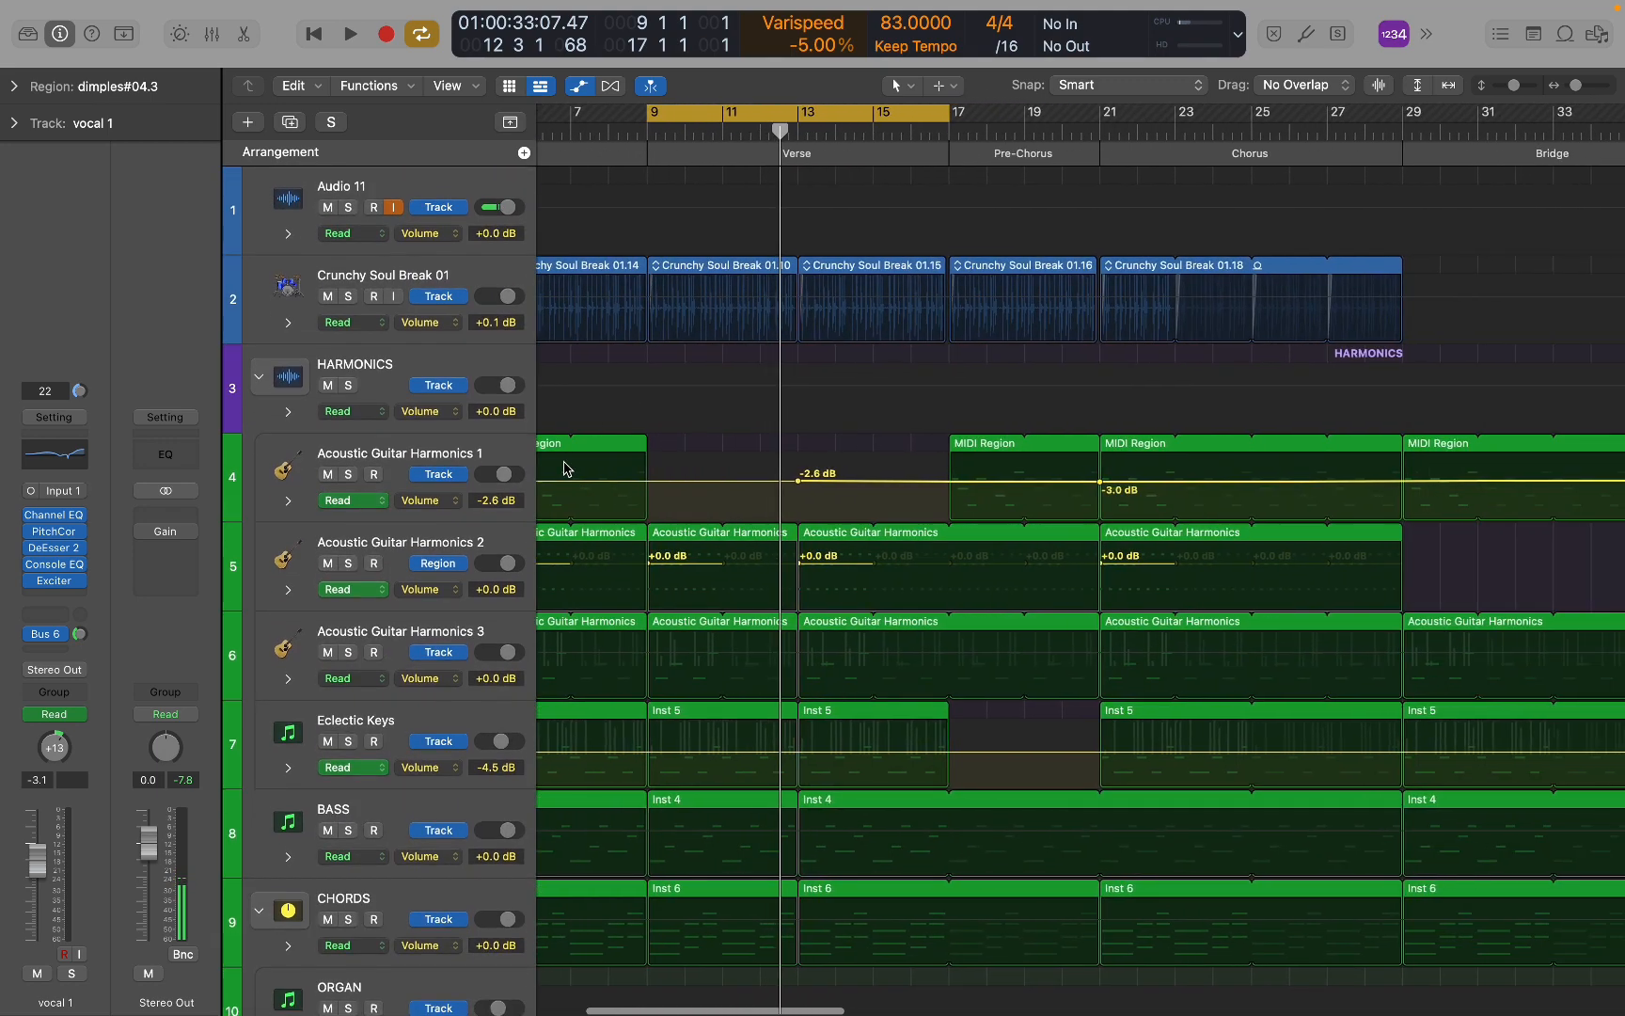
pyautogui.hscroll(-10, 608, 469)
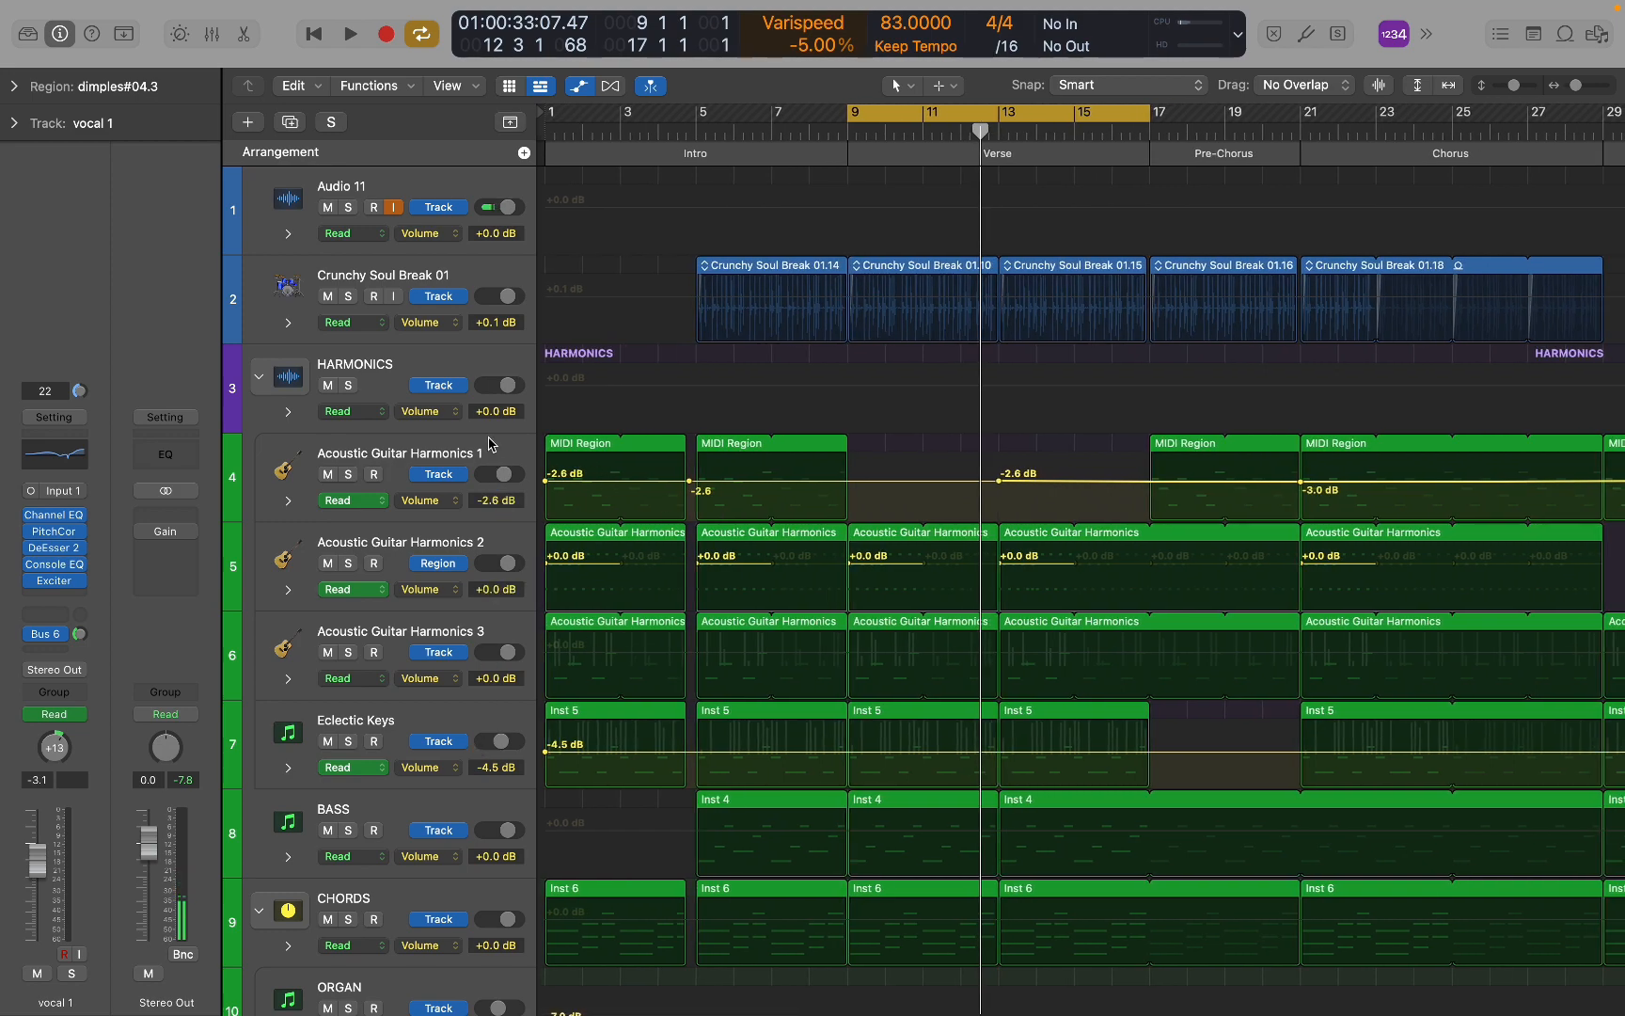
pyautogui.scroll(-15, 555, 526)
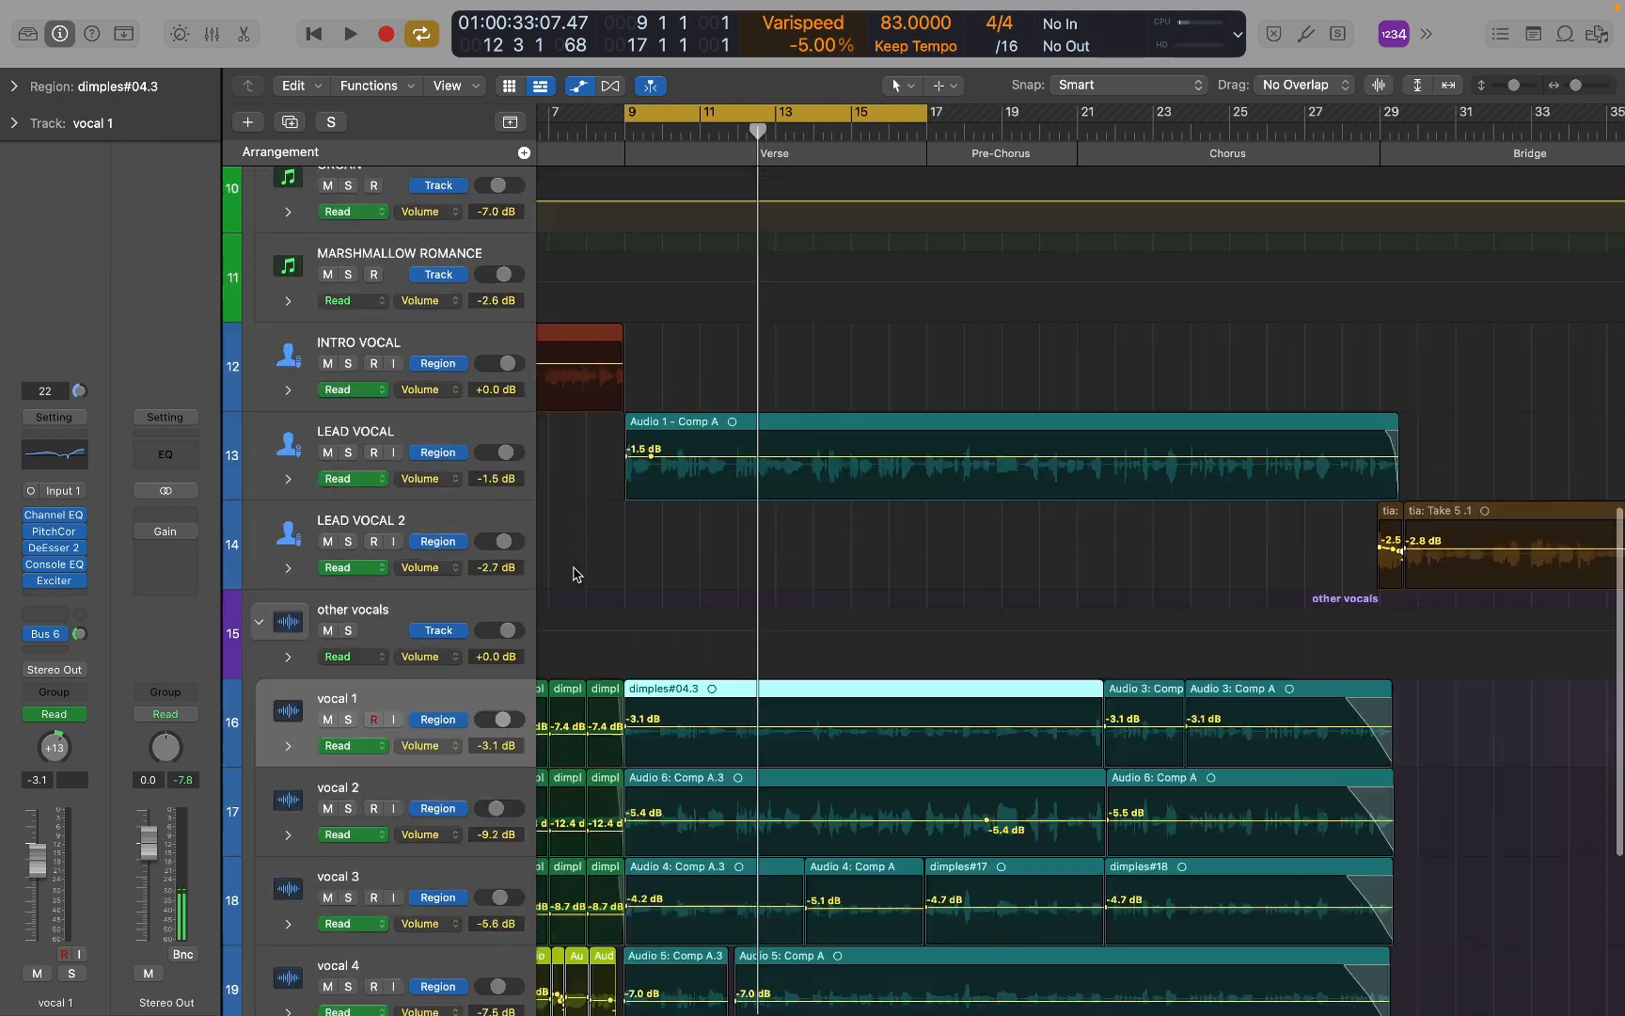
pyautogui.scroll(-5, 576, 573)
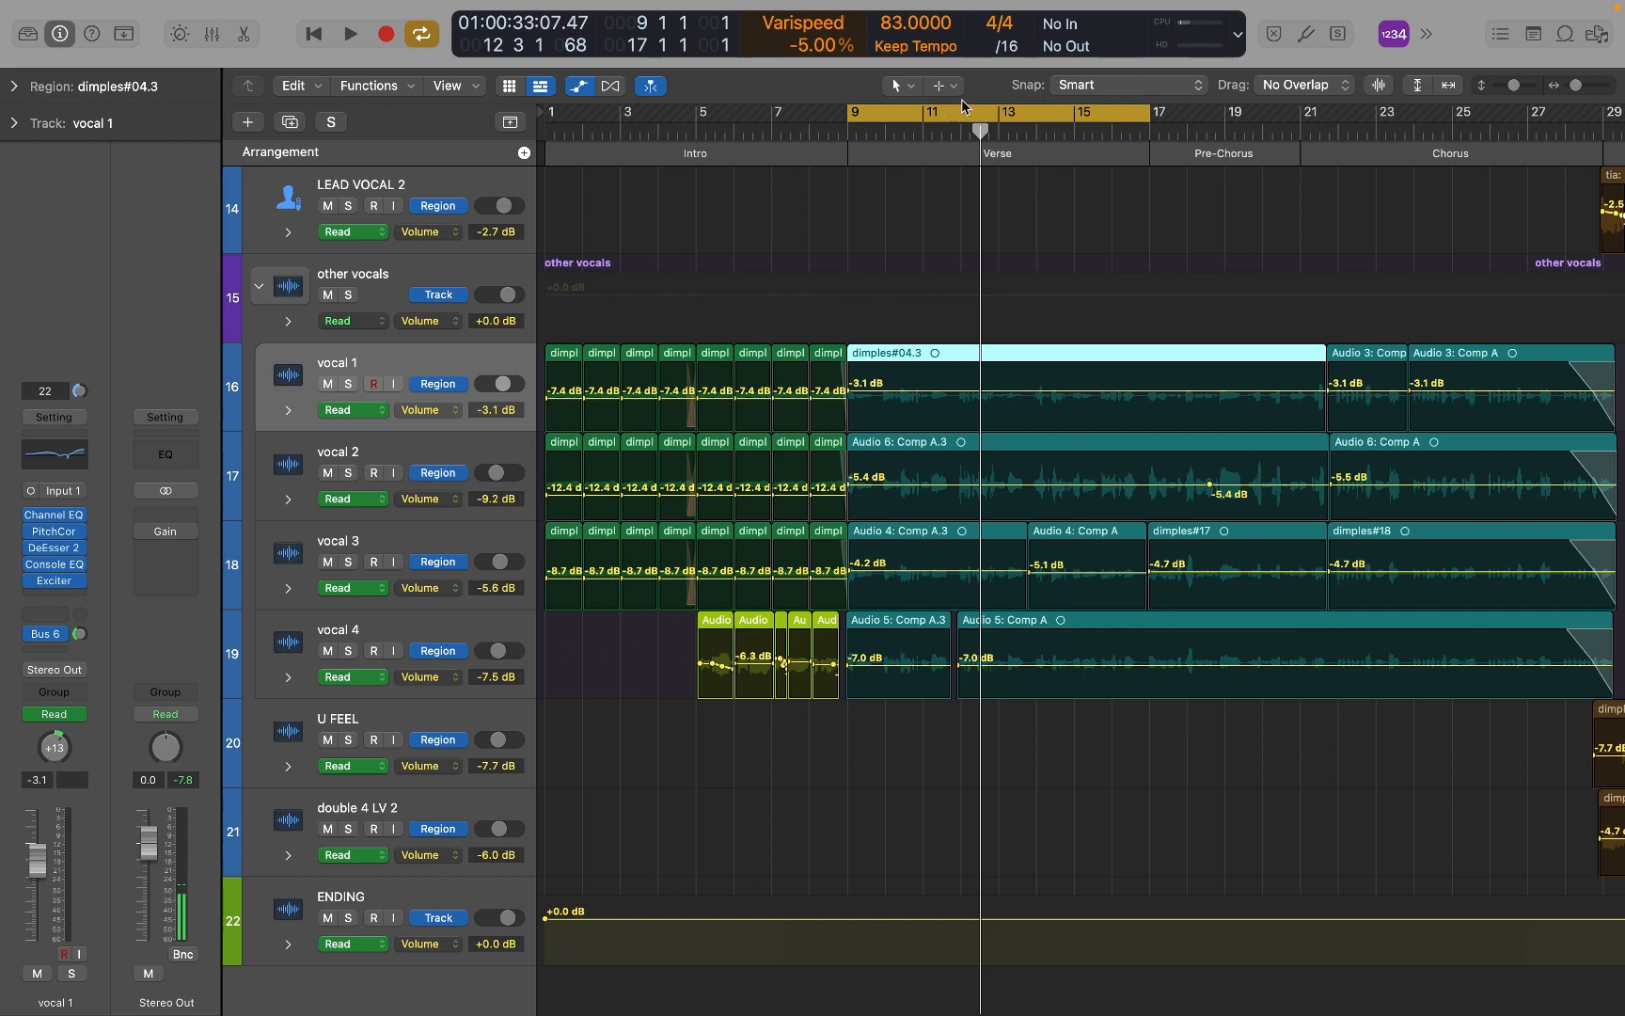
# Replace the Verse cycle with a cycle range over the Intro from bar 5 to bar 9.
pyautogui.hscroll(2, 1060, 439)
pyautogui.scroll(5, 1060, 439)
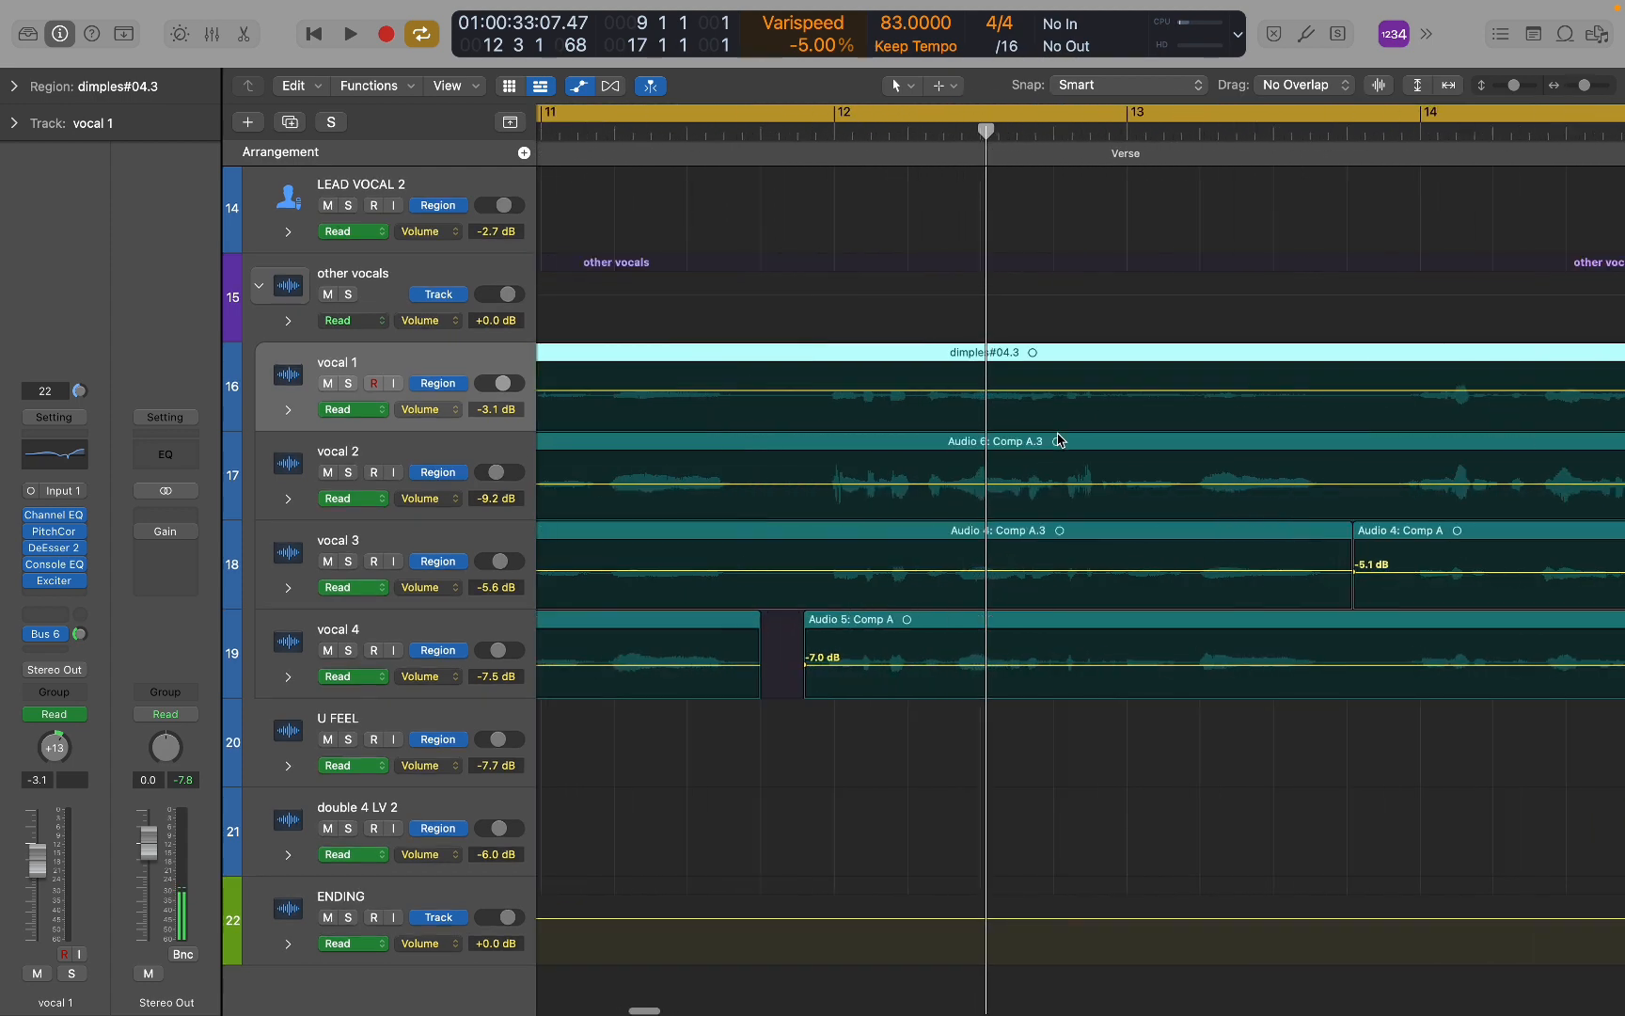
pyautogui.hscroll(-4, 1060, 440)
pyautogui.scroll(-4, 1060, 439)
pyautogui.click(1134, 123)
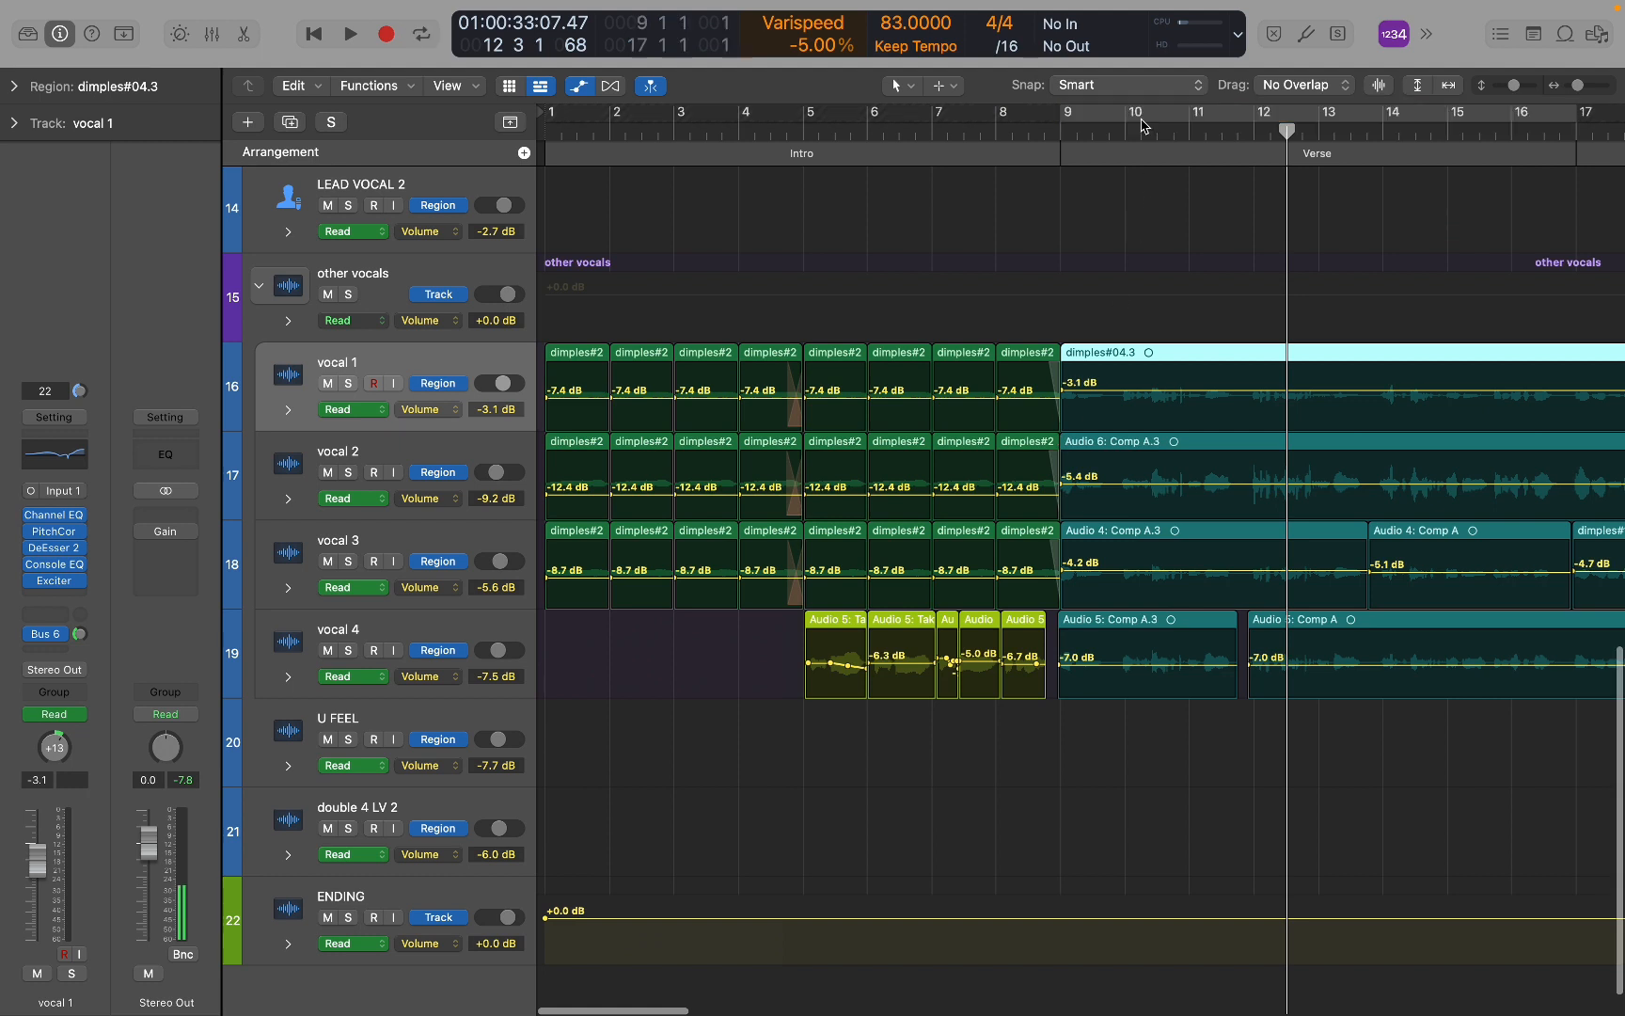
pyautogui.moveTo(1066, 114); pyautogui.dragTo(805, 116)
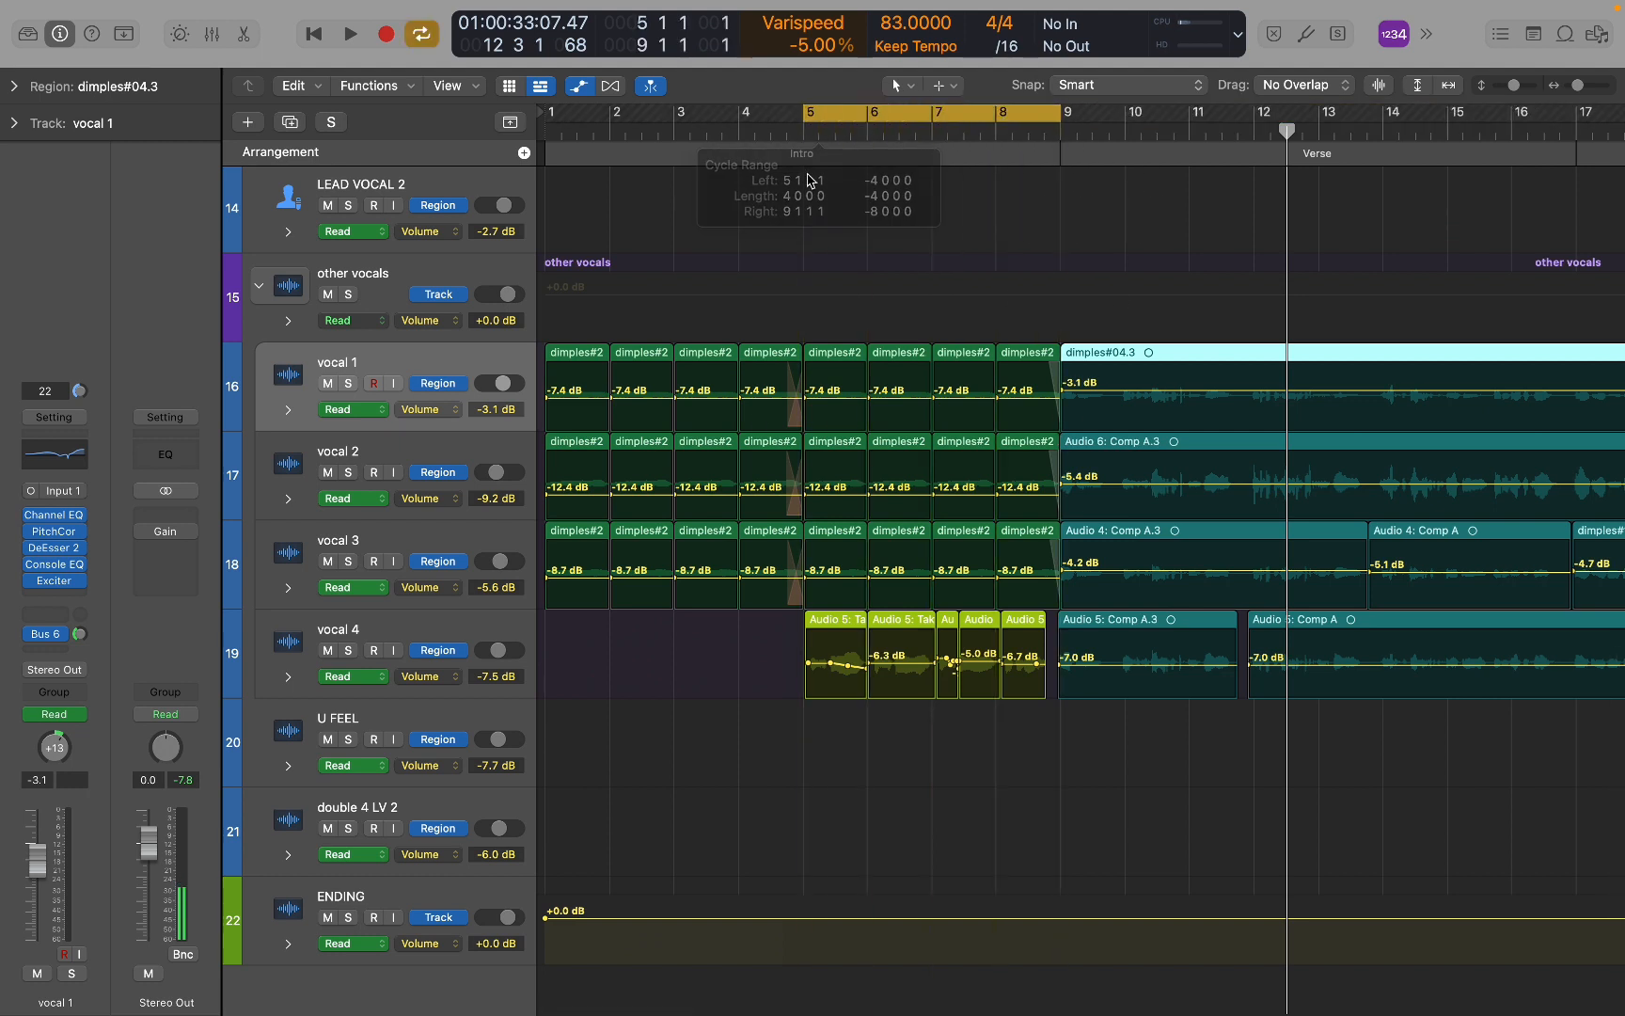
# Solo the vocal 4 track and play back the start of the Intro cycle.
pyautogui.click(348, 649)
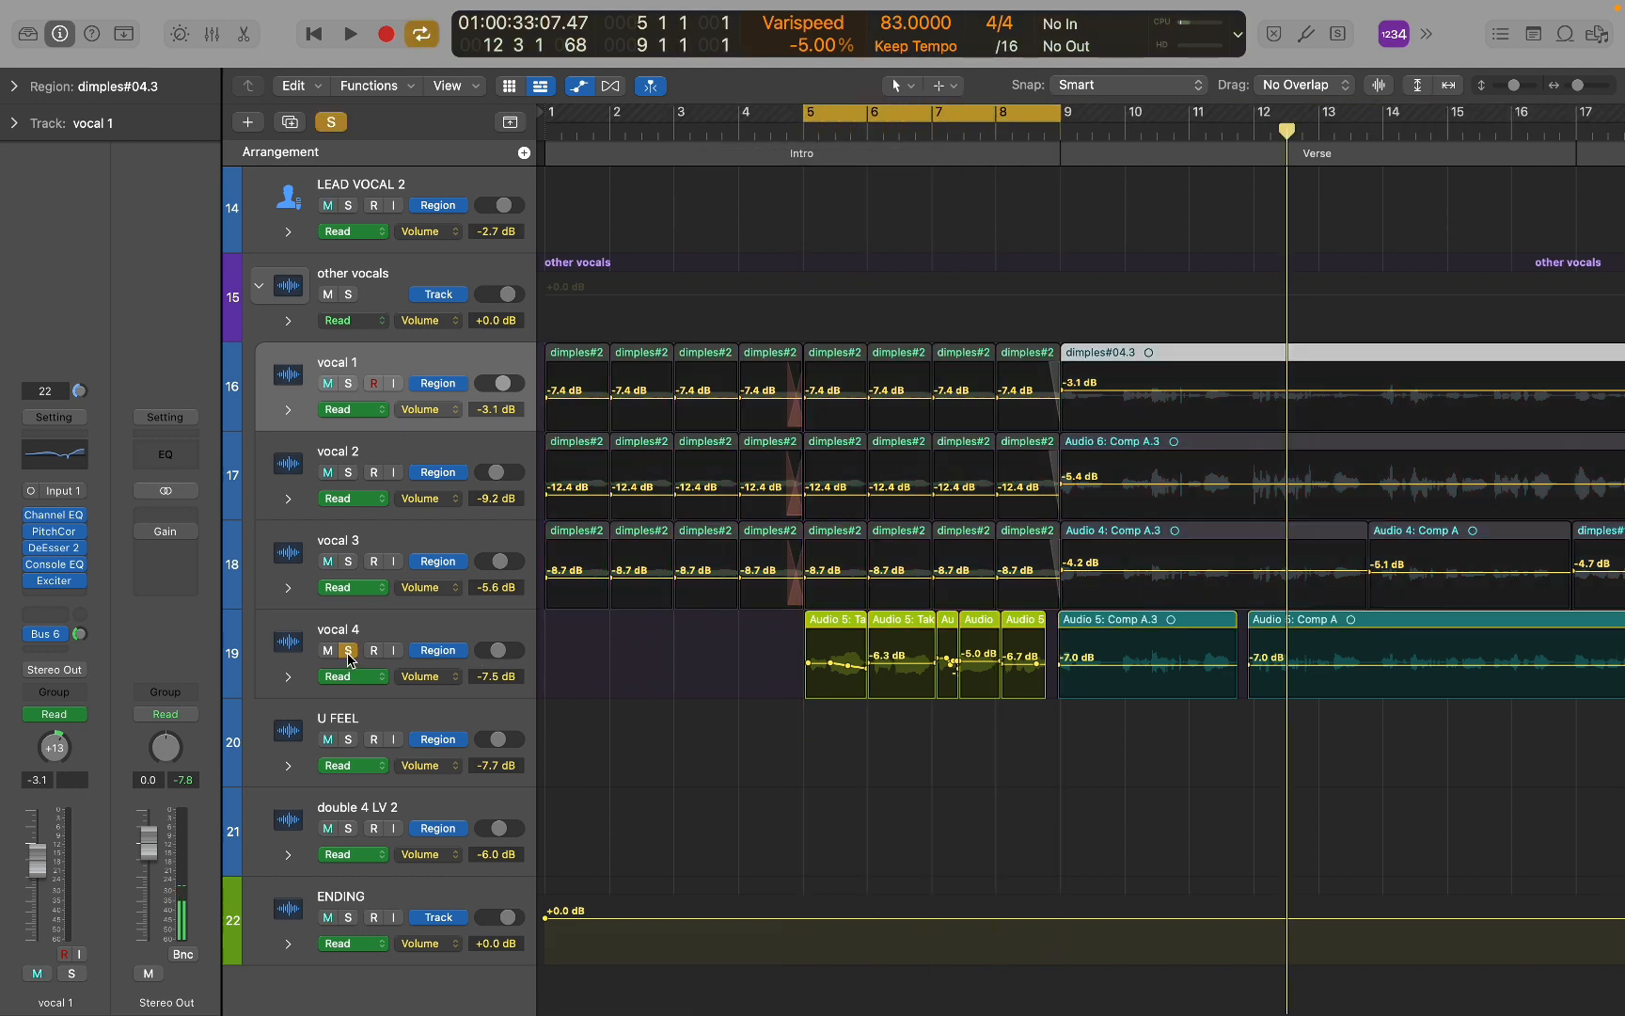
pyautogui.press('space')
pyautogui.scroll(15, 374, 377)
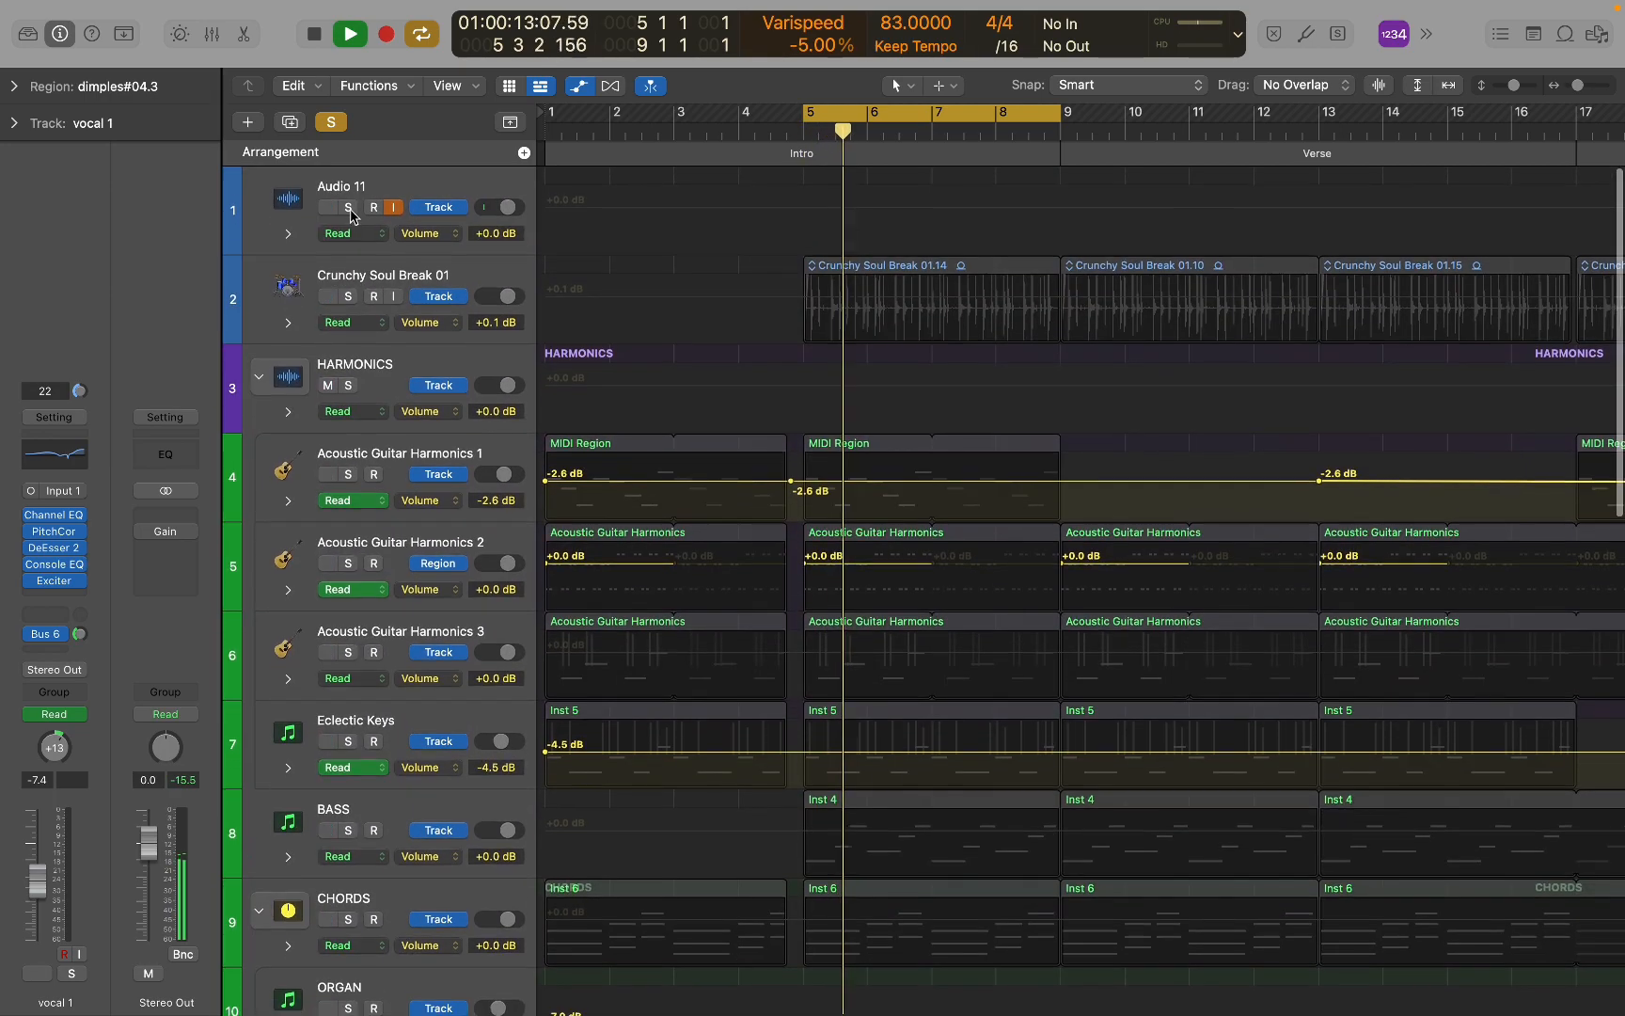
pyautogui.scroll(-15, 599, 418)
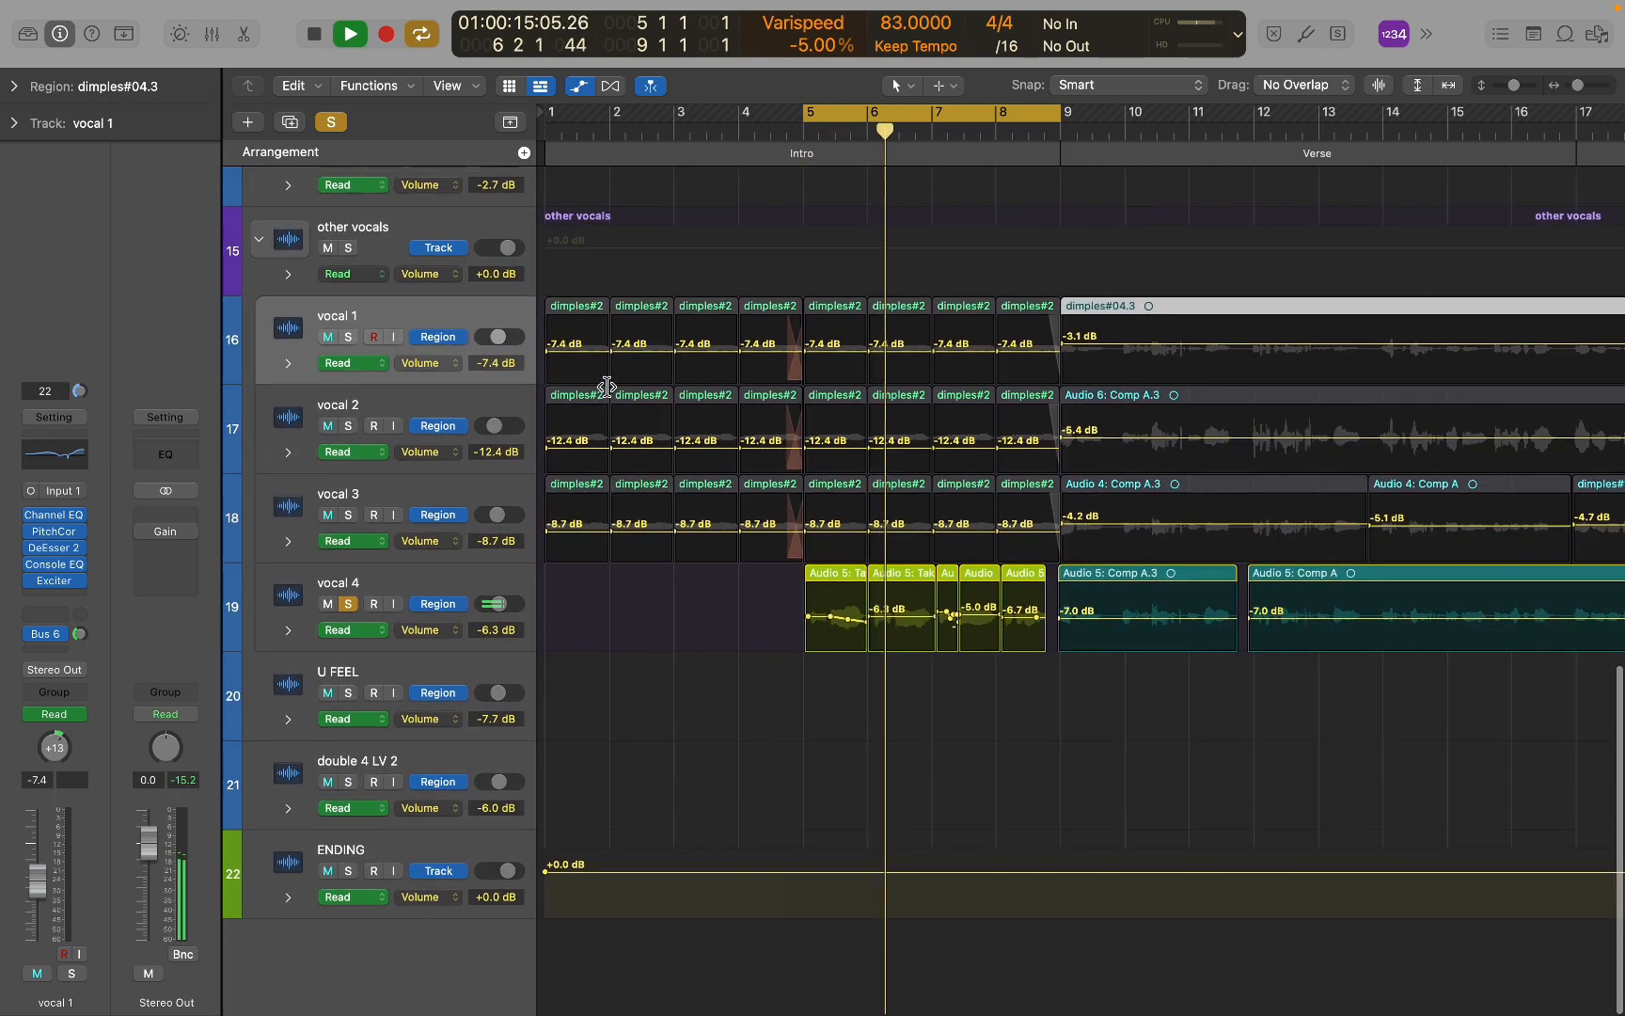
pyautogui.press('space')
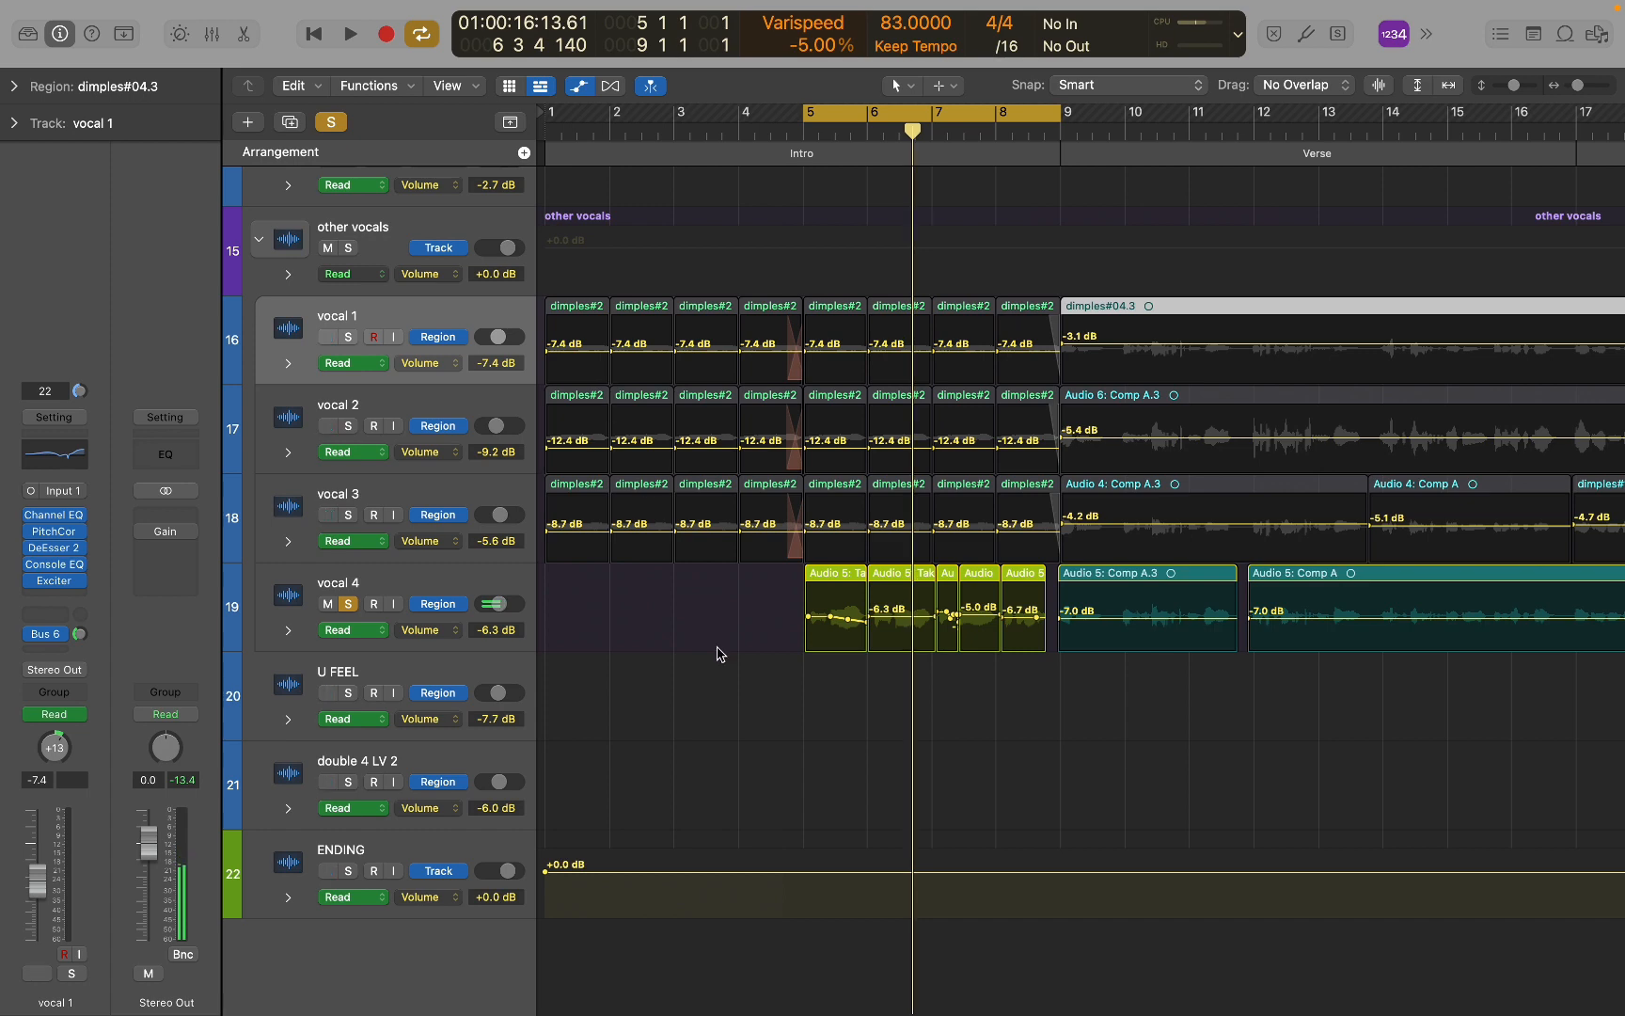
# Examine the volume automation of vocal 4's short regions in the Intro between bar 5 and bar 9.
pyautogui.press('super+Right')
pyautogui.press('super+Right')
pyautogui.press('super+Right')
pyautogui.press('super+Right')
pyautogui.hscroll(-5, 717, 652)
pyautogui.press('super+Left')
pyautogui.press('super+Left')
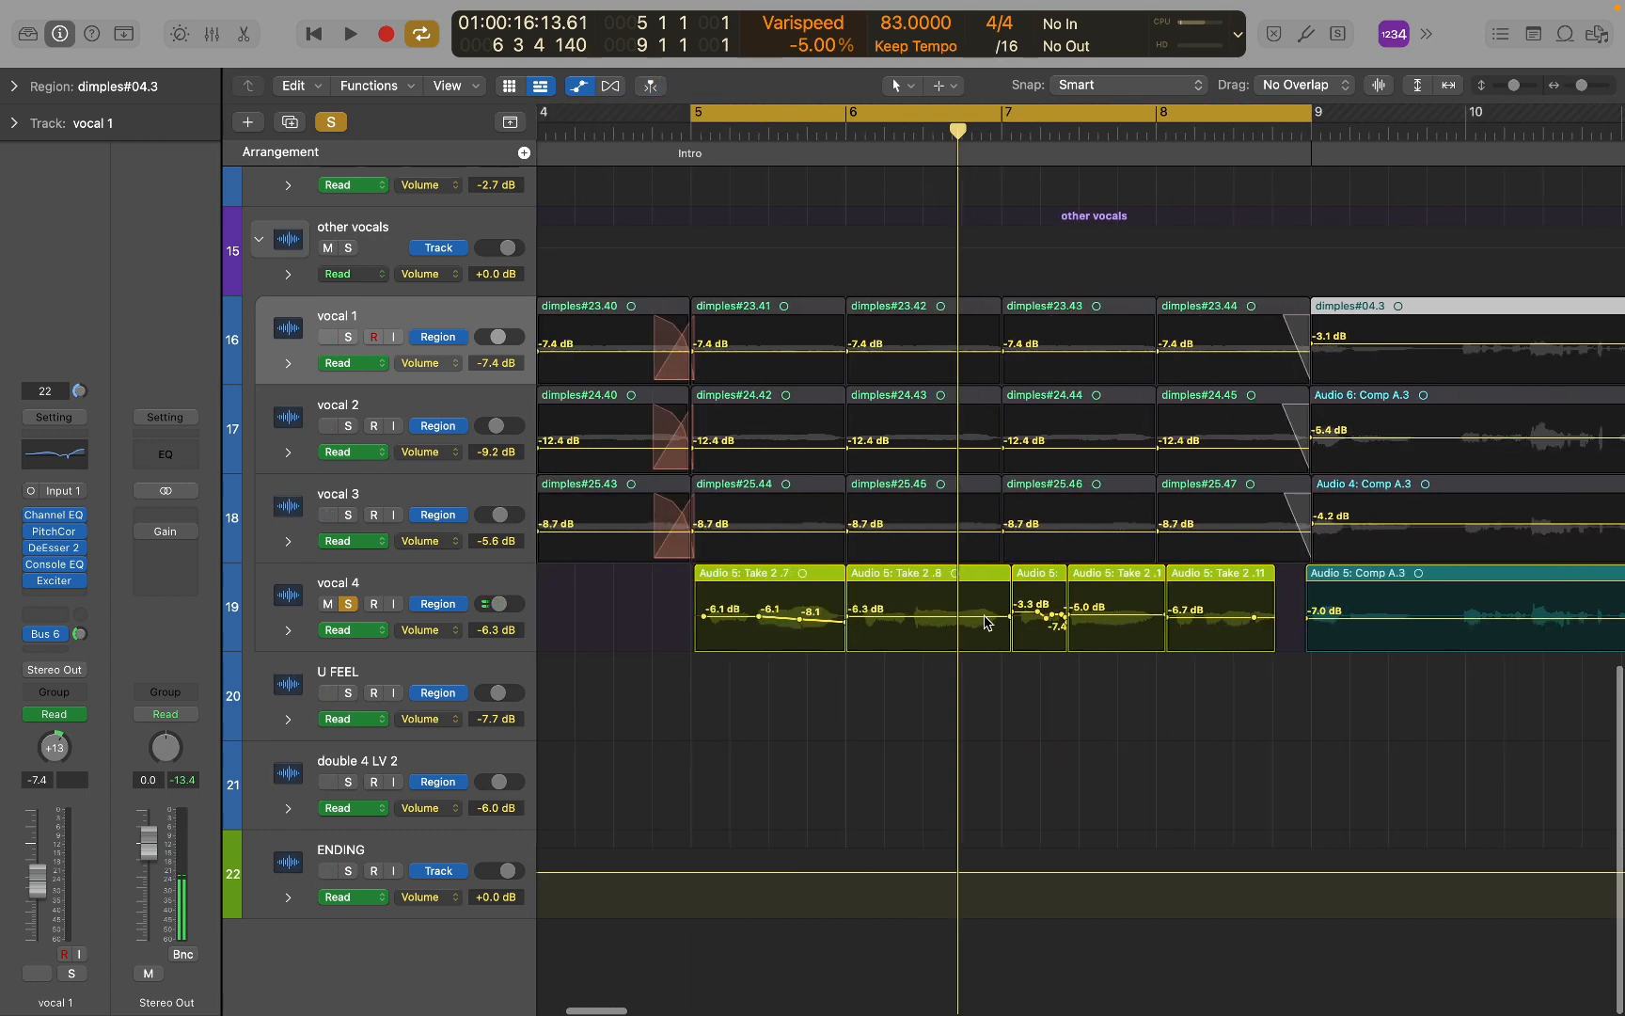
pyautogui.hscroll(4, 984, 725)
pyautogui.press('super+Left')
pyautogui.press('super+Left')
pyautogui.press('super+Left')
pyautogui.press('super+Left')
pyautogui.press('super+Left')
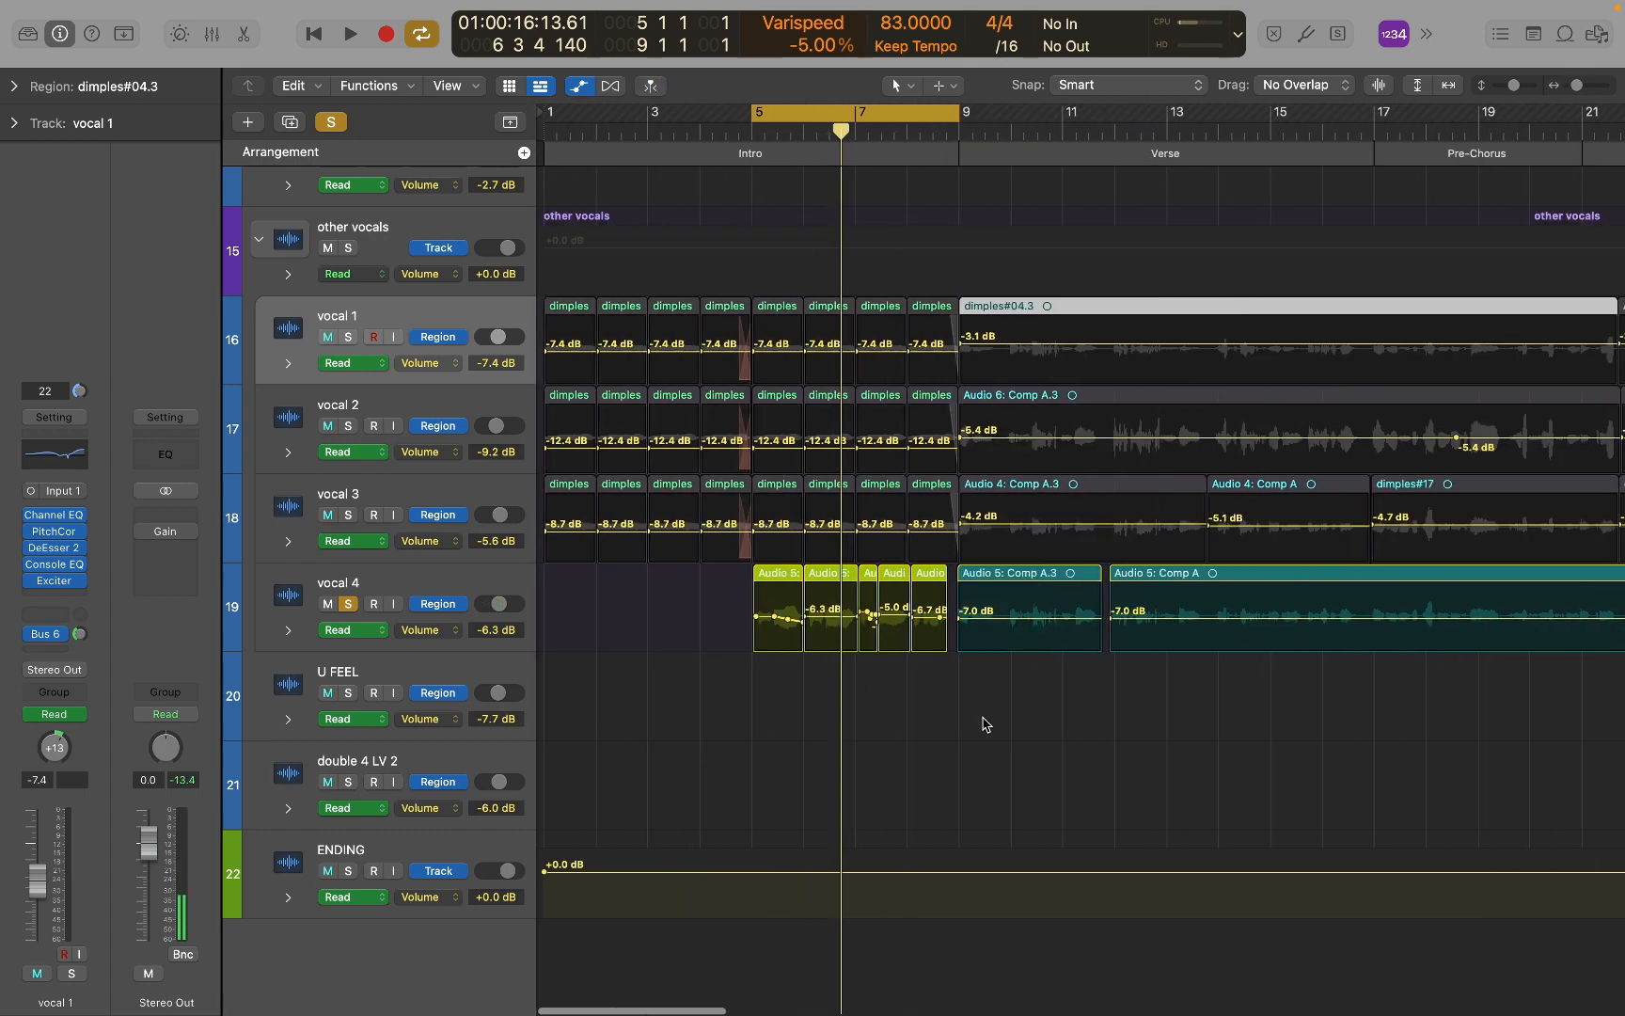
# Clear the vocal 4 solo and turn off the Intro cycle.
pyautogui.hscroll(8, 984, 725)
pyautogui.scroll(-5, 985, 725)
pyautogui.scroll(1, 983, 727)
pyautogui.scroll(5, 983, 727)
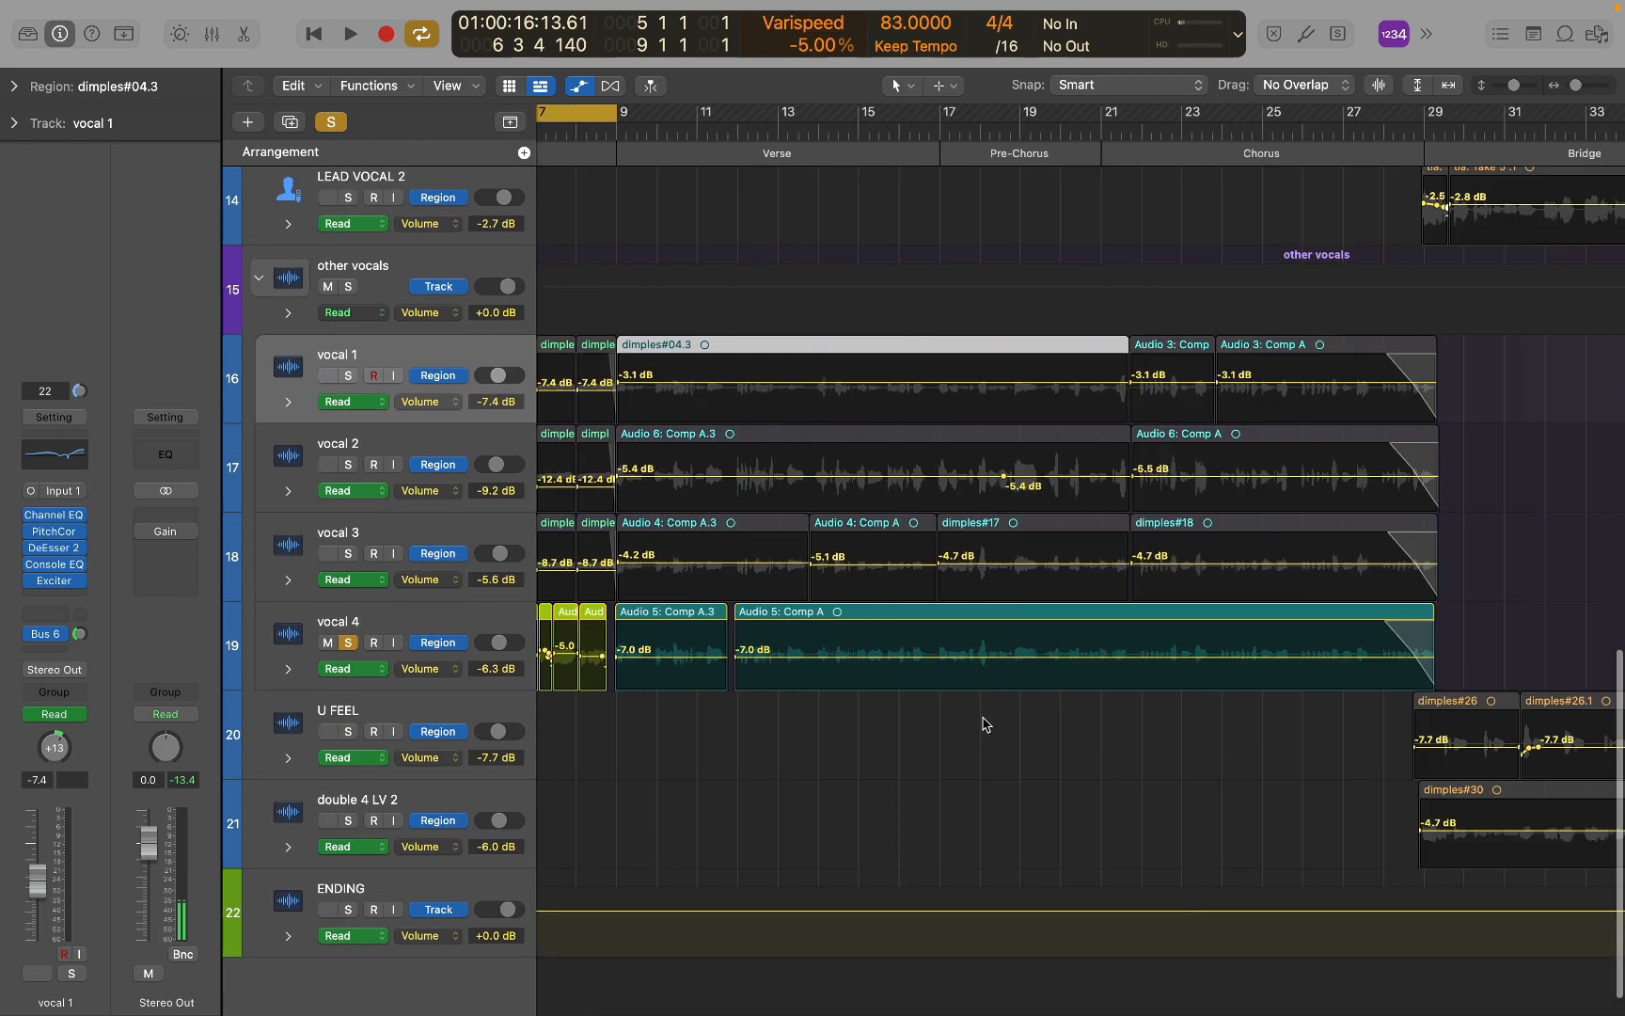
pyautogui.hscroll(-1, 981, 728)
pyautogui.scroll(-3, 917, 689)
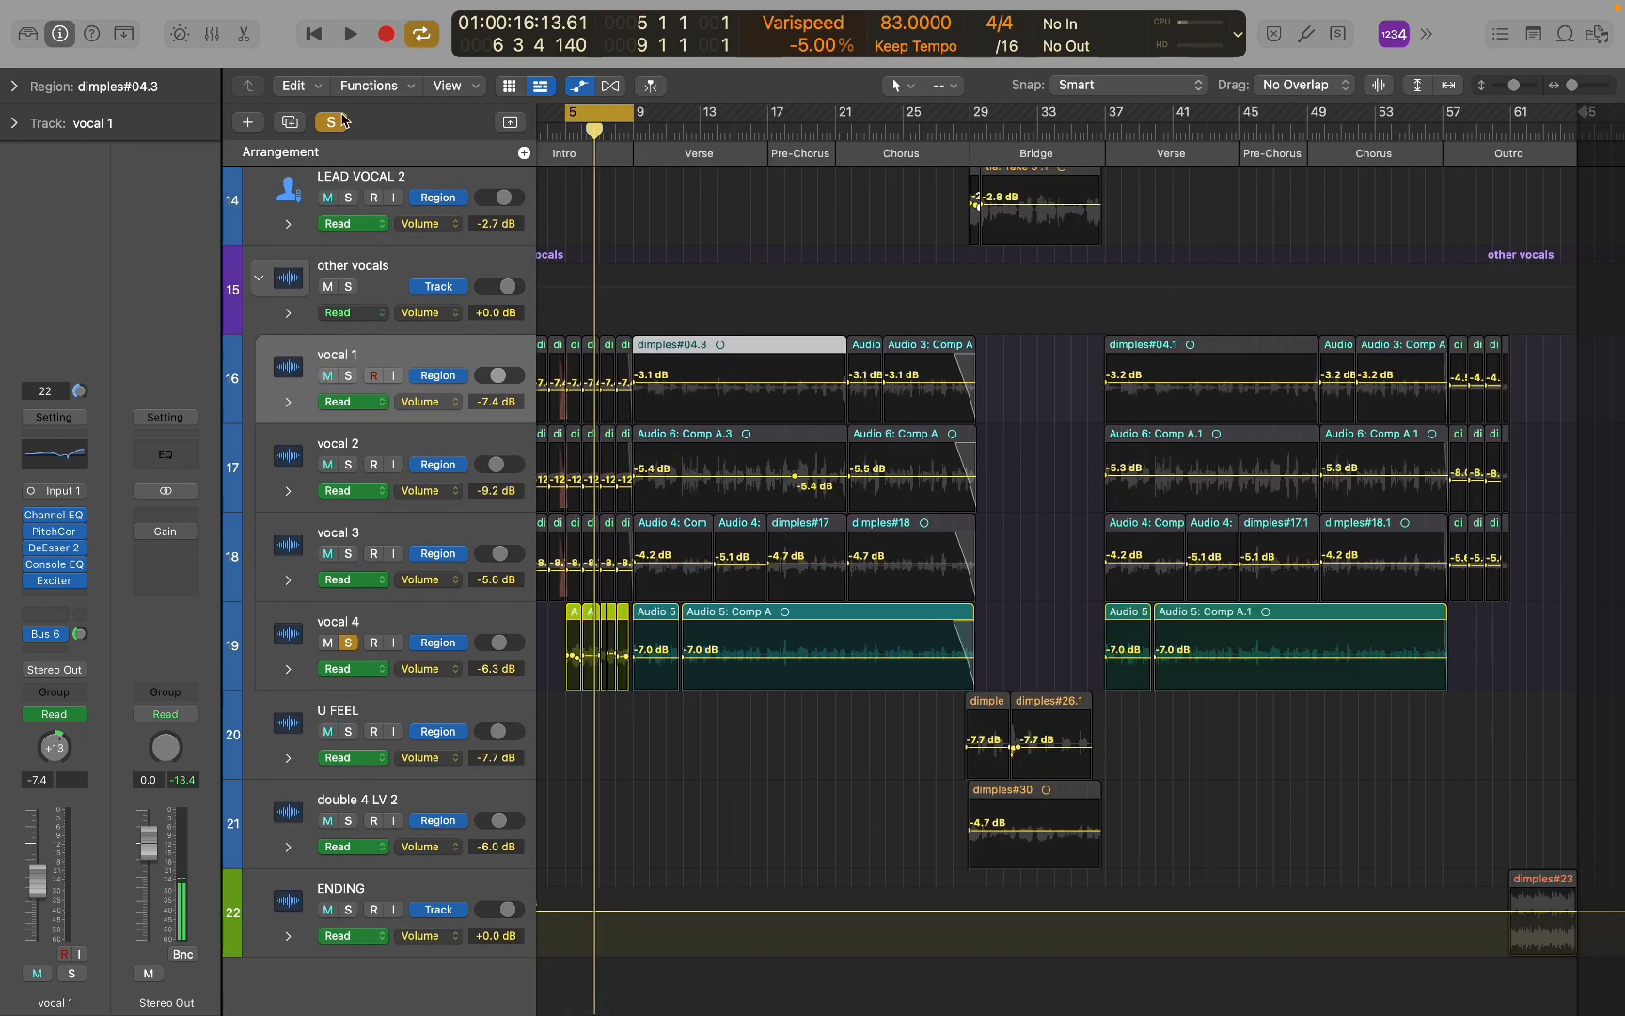
pyautogui.click(336, 122)
pyautogui.click(620, 121)
# Set a cycle range over the Verse from bar 9 to bar 17.
pyautogui.scroll(9, 726, 311)
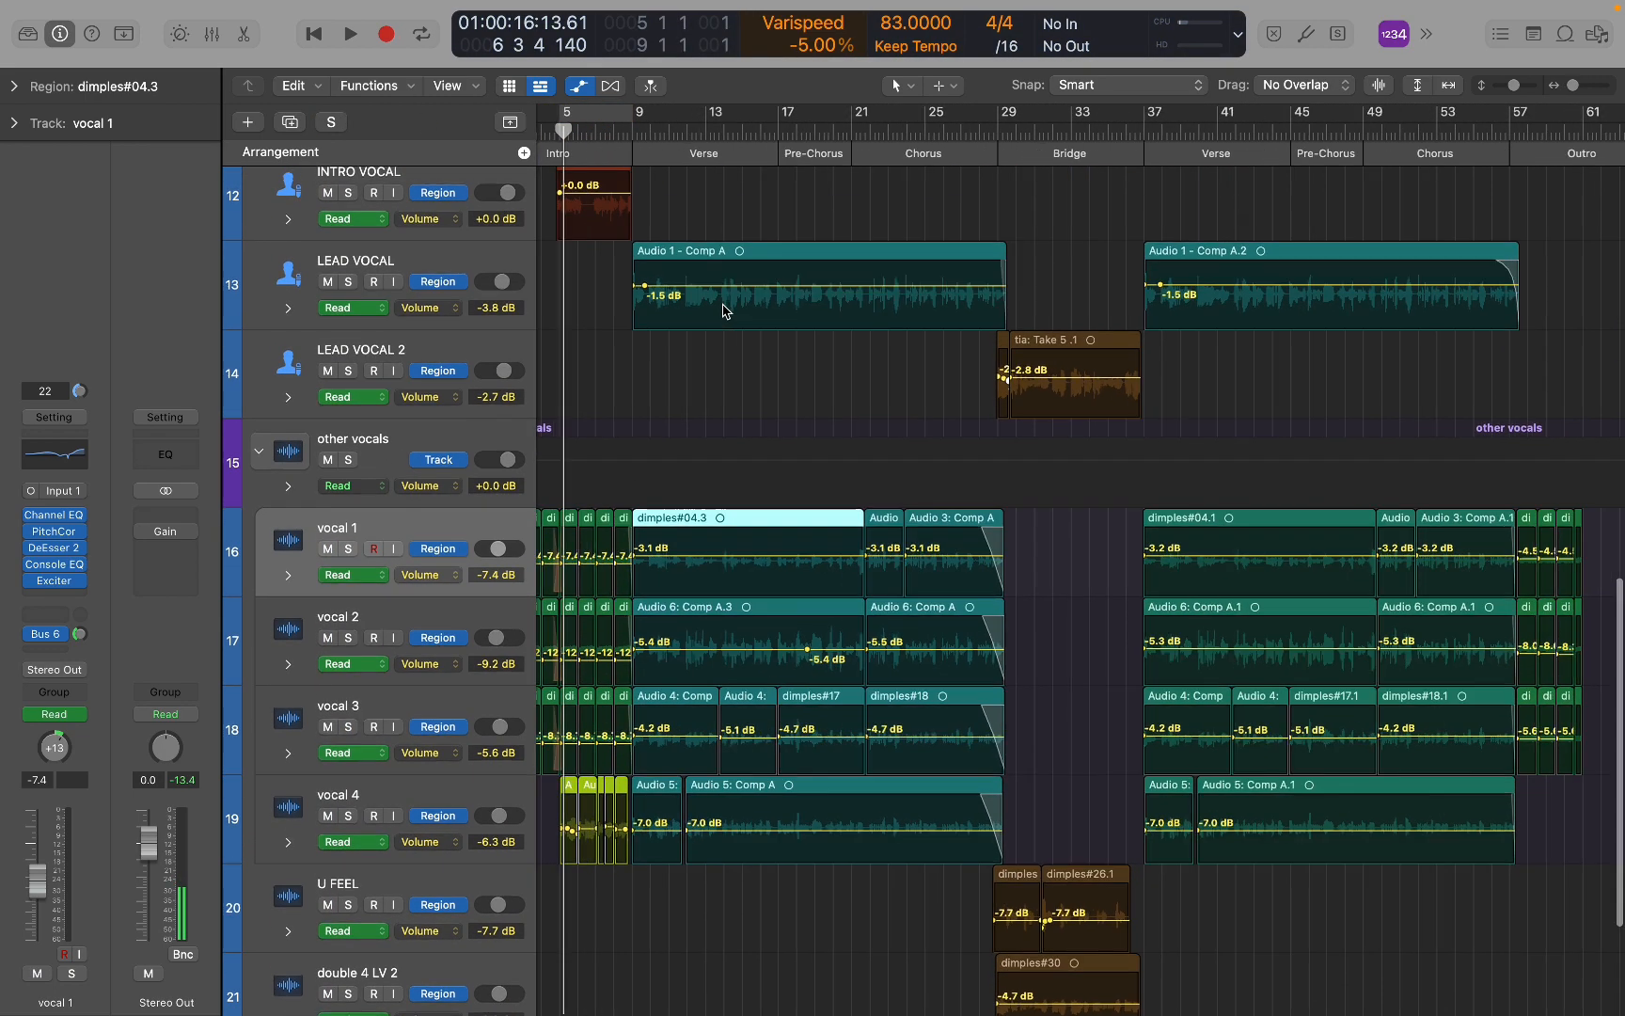
pyautogui.scroll(-2, 725, 311)
pyautogui.hscroll(-2, 725, 312)
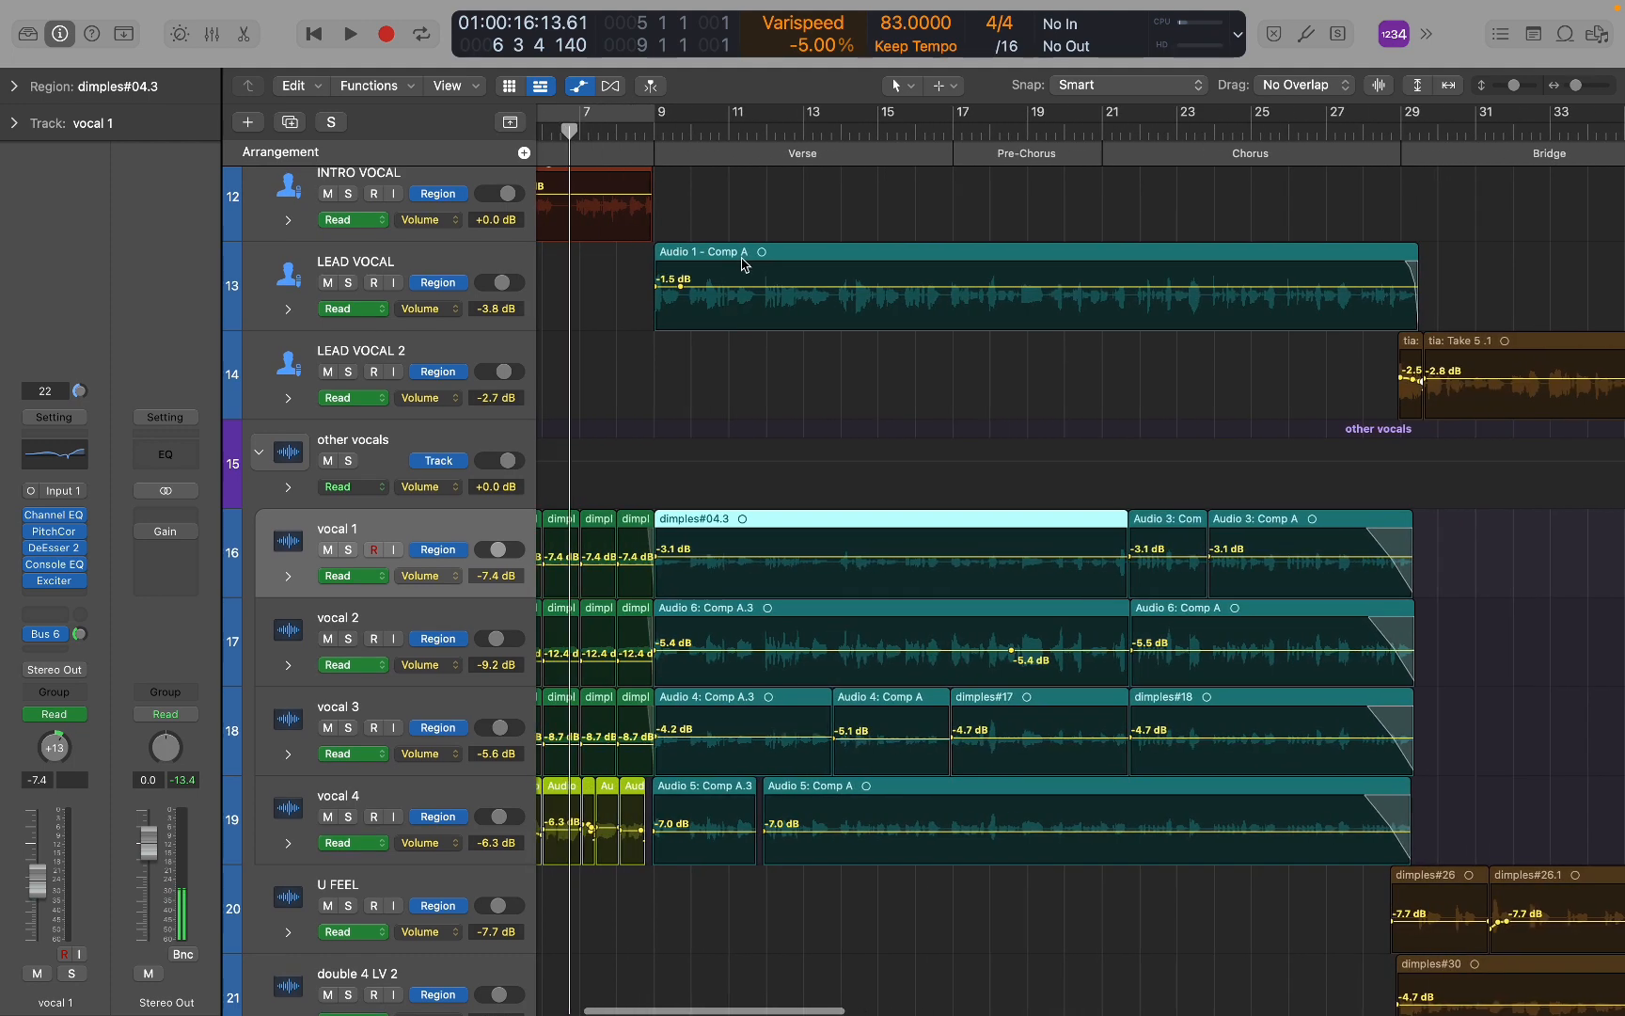
pyautogui.moveTo(660, 126); pyautogui.dragTo(954, 126)
# Solo the Audio 11 track and move it to the end of the track list, below ENDING.
pyautogui.scroll(10, 367, 647)
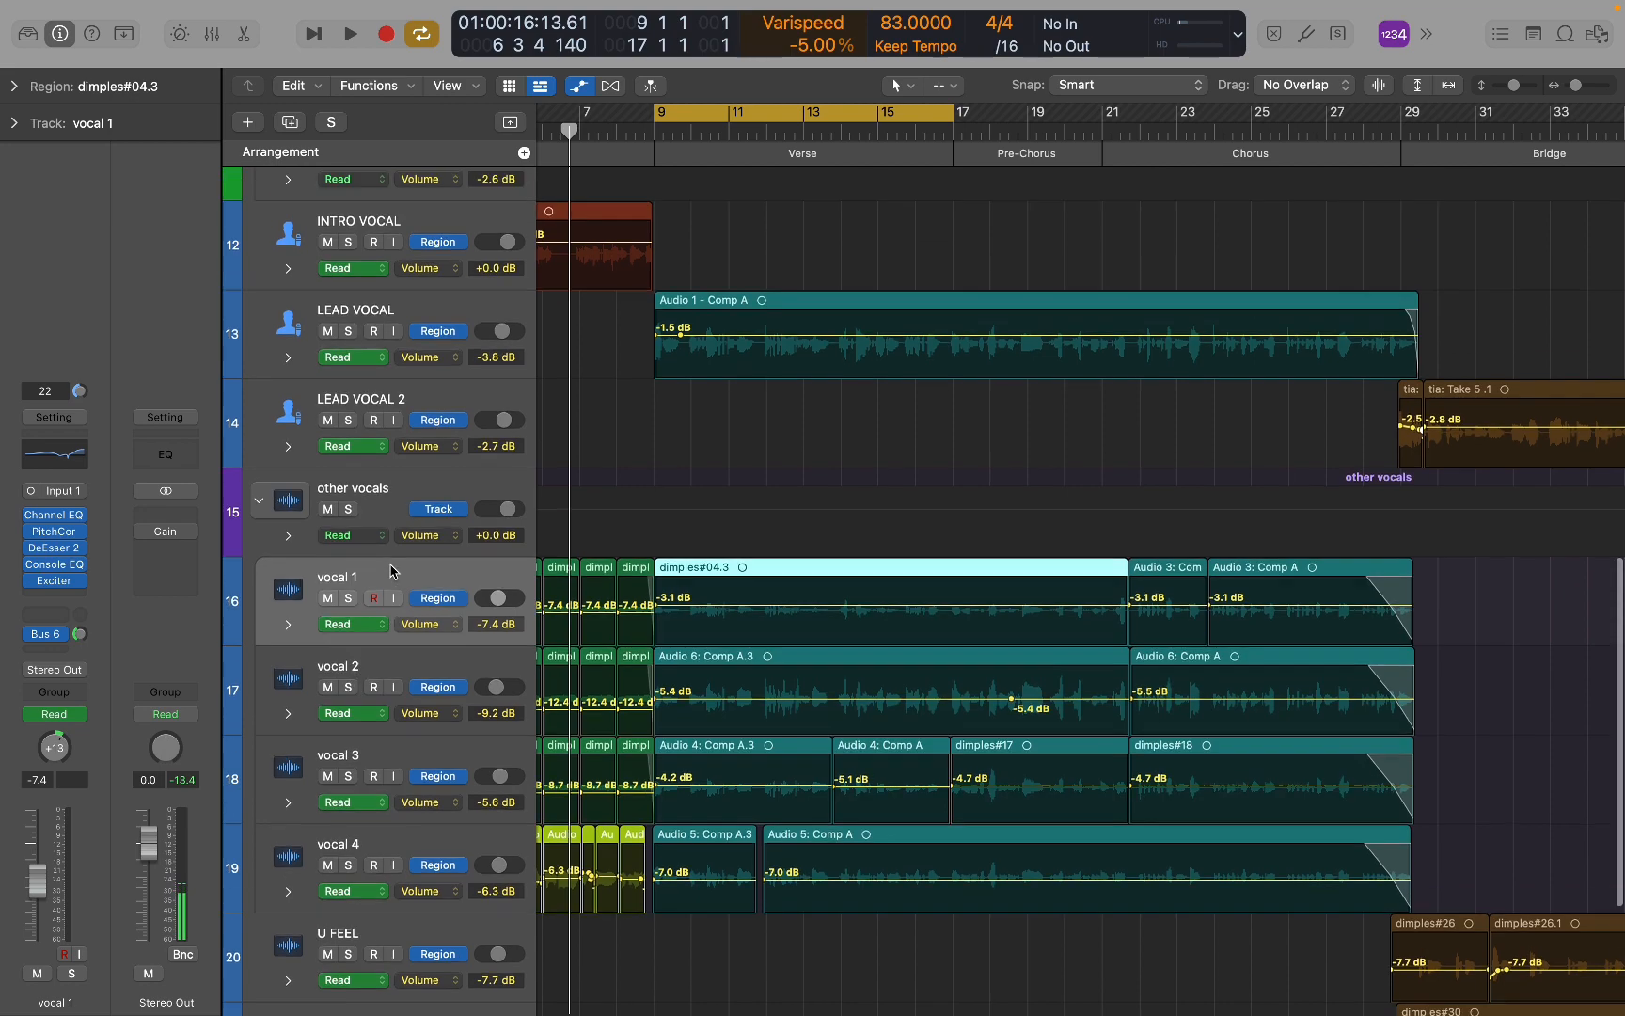
pyautogui.scroll(3, 349, 208)
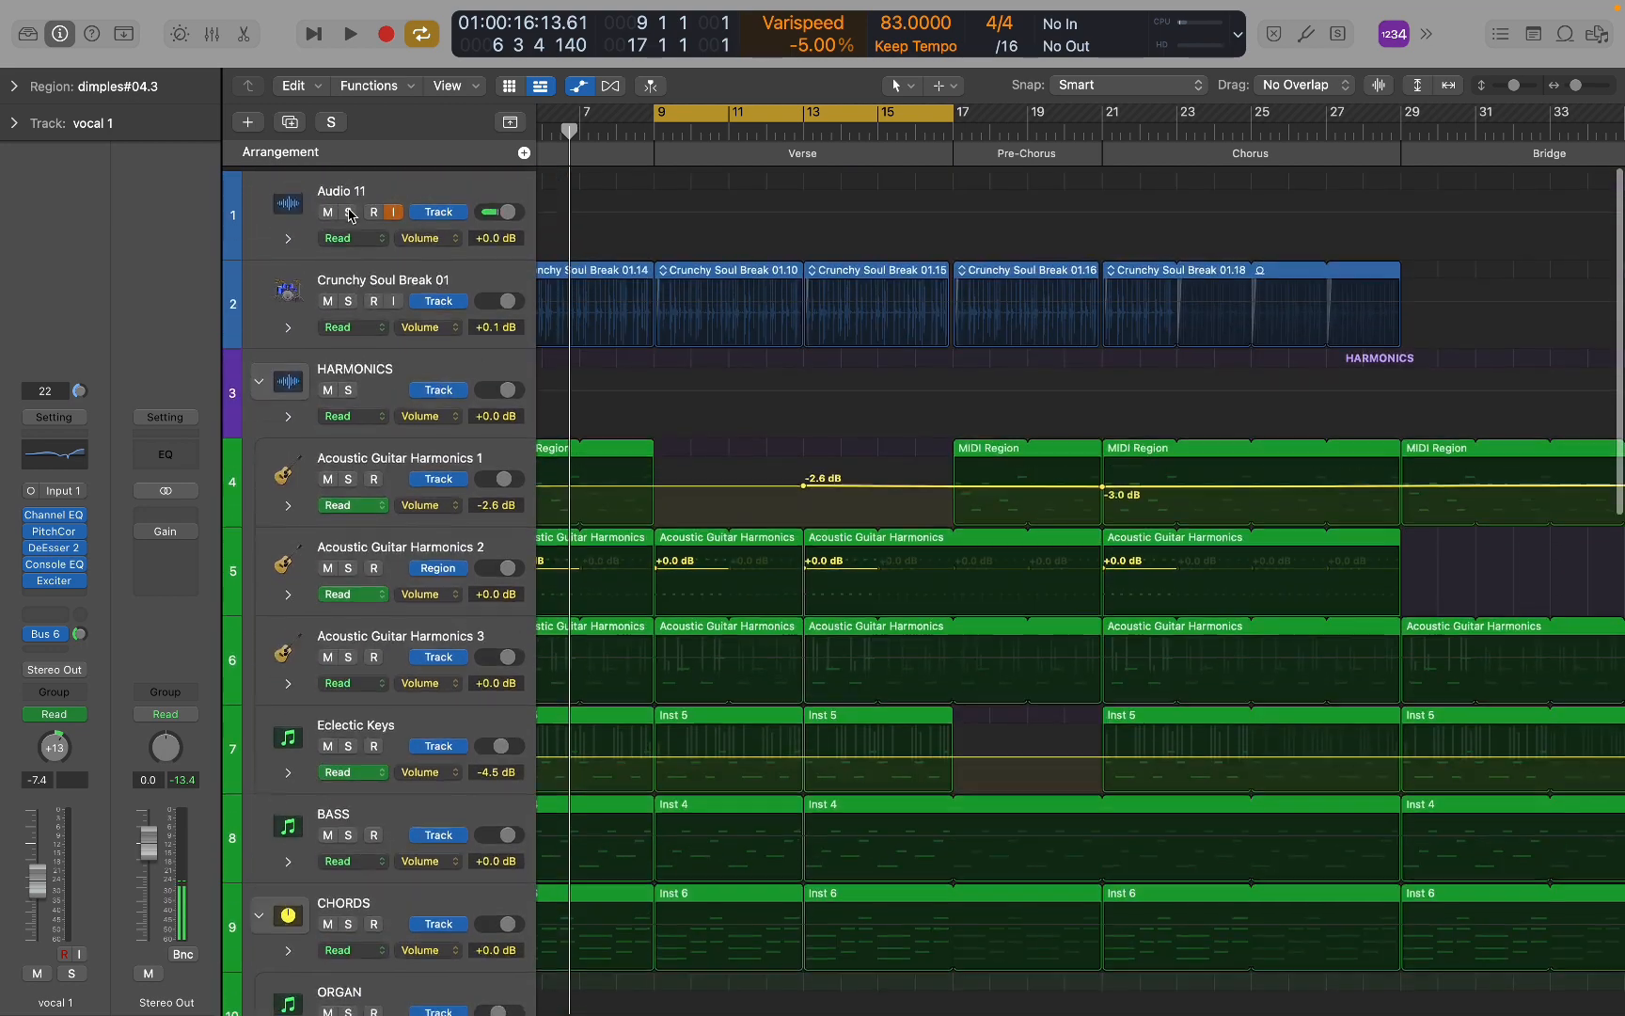
pyautogui.click(348, 207)
pyautogui.scroll(-6, 421, 182)
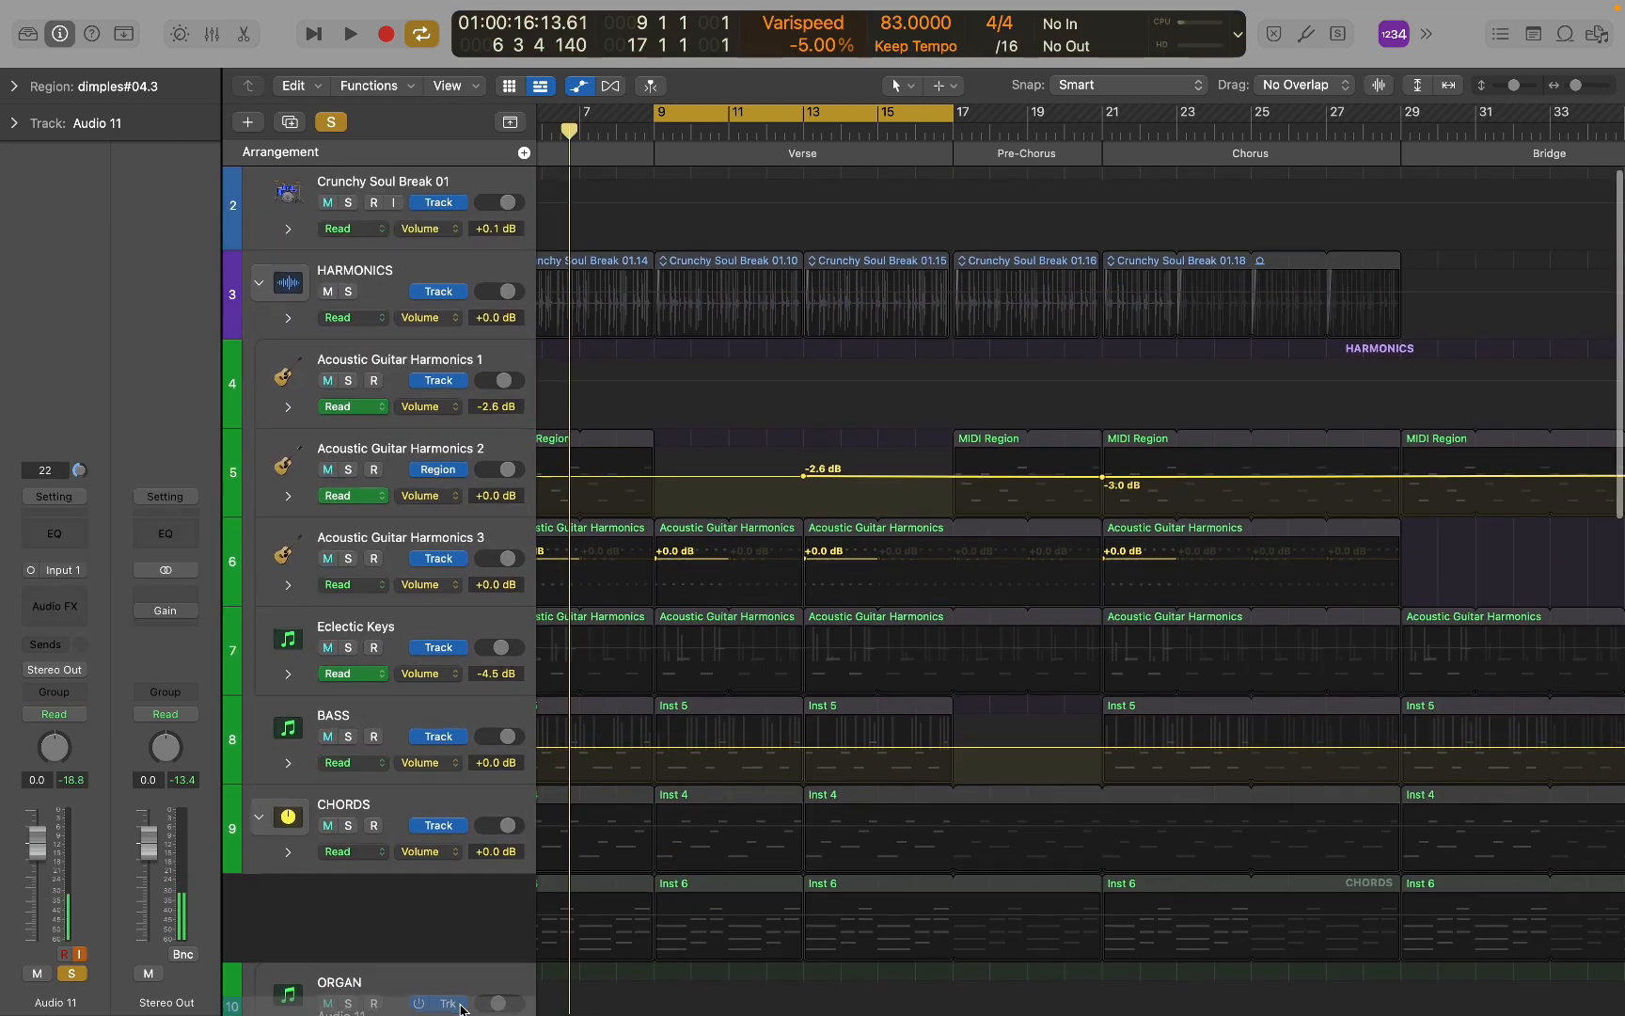
pyautogui.scroll(-8, 923, 591)
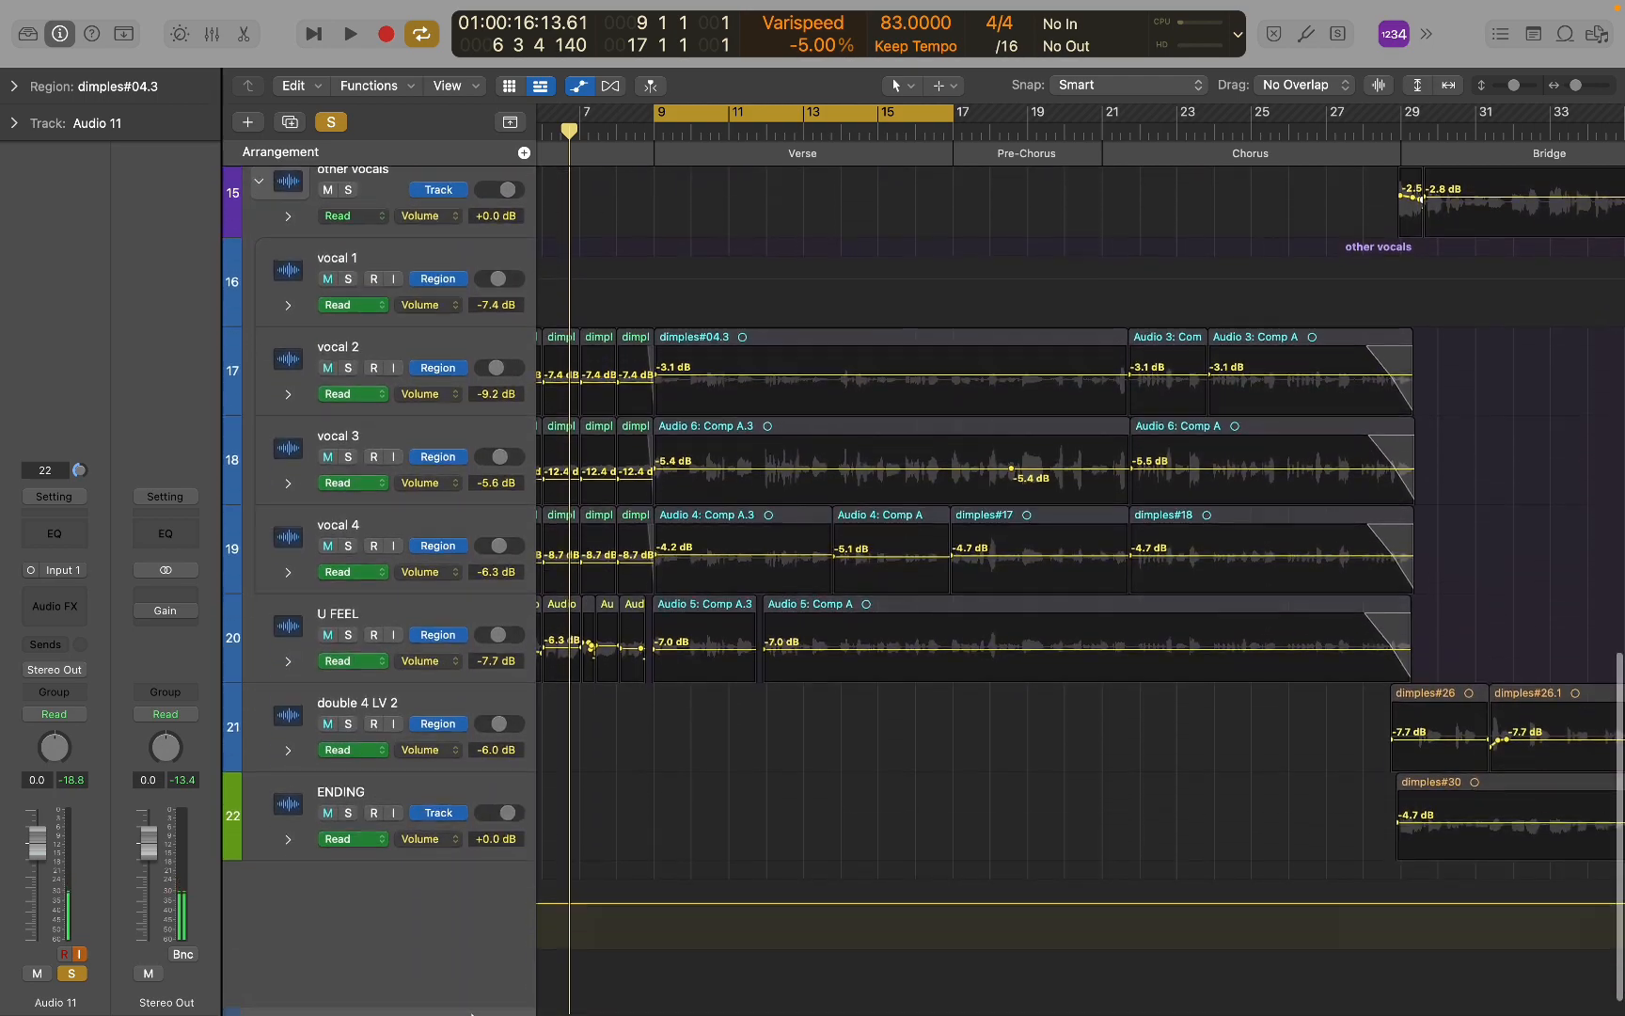
pyautogui.moveTo(472, 1015); pyautogui.dragTo(493, 914)
pyautogui.scroll(-2, 545, 827)
# Select vocal 1, solo it together with LEAD VOCAL, and start playing the Verse cycle.
pyautogui.scroll(3, 548, 844)
pyautogui.scroll(2, 556, 857)
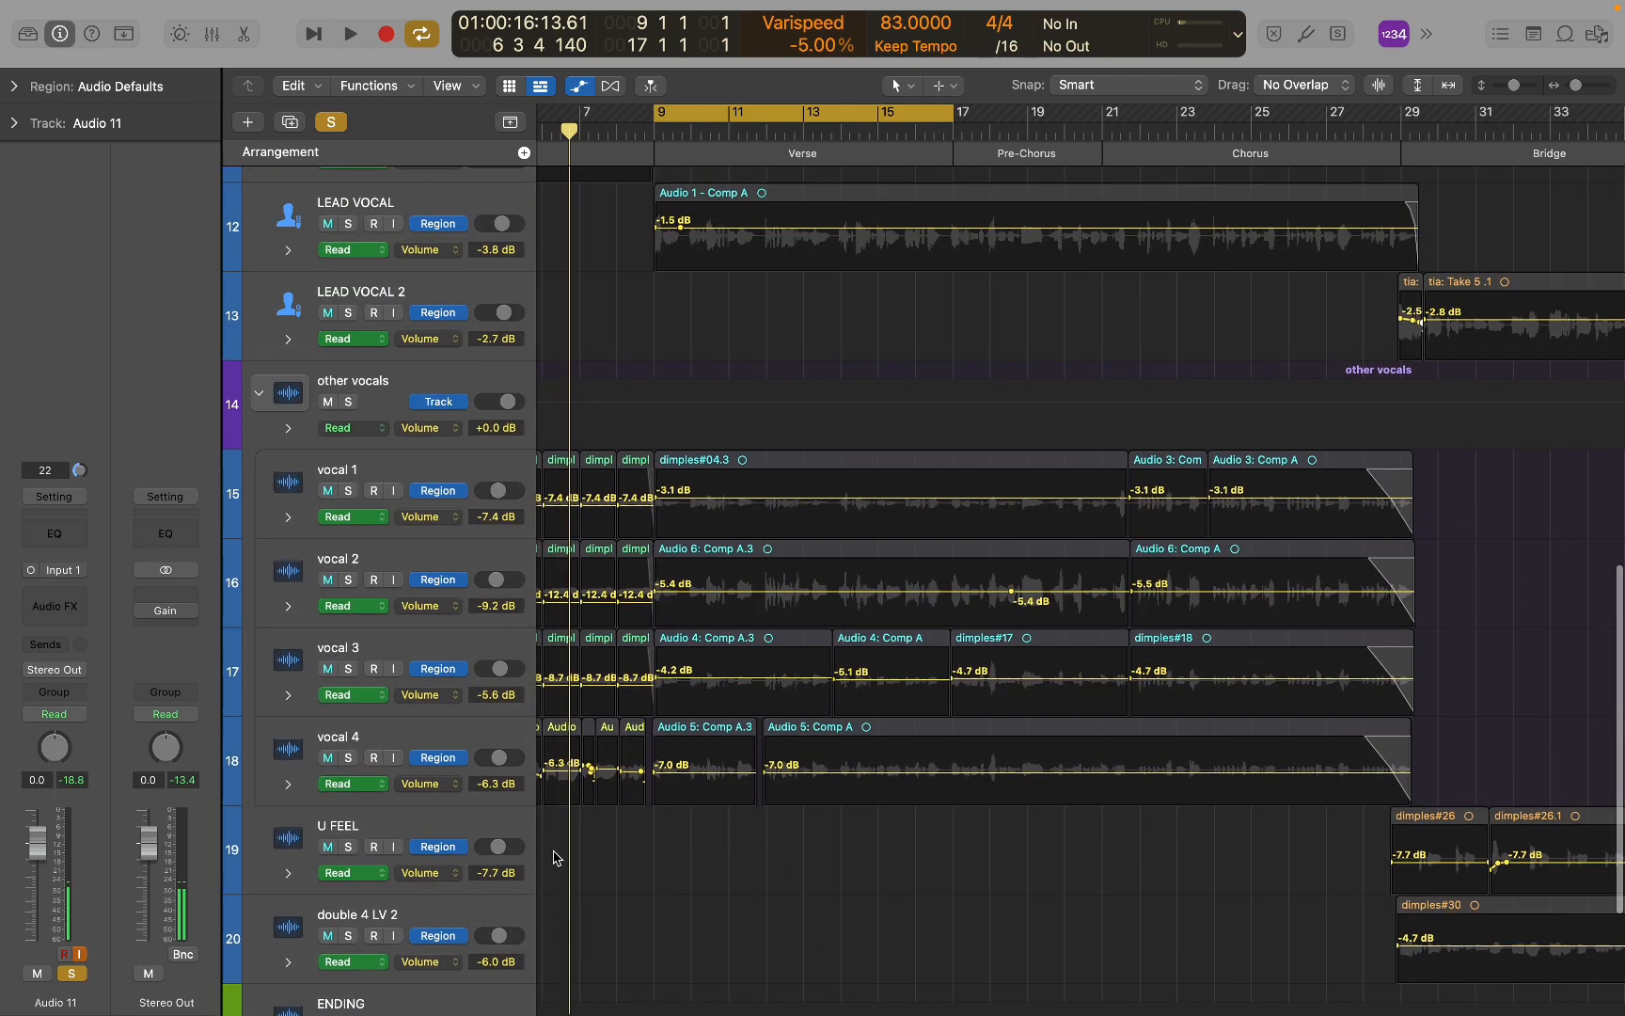
pyautogui.click(495, 467)
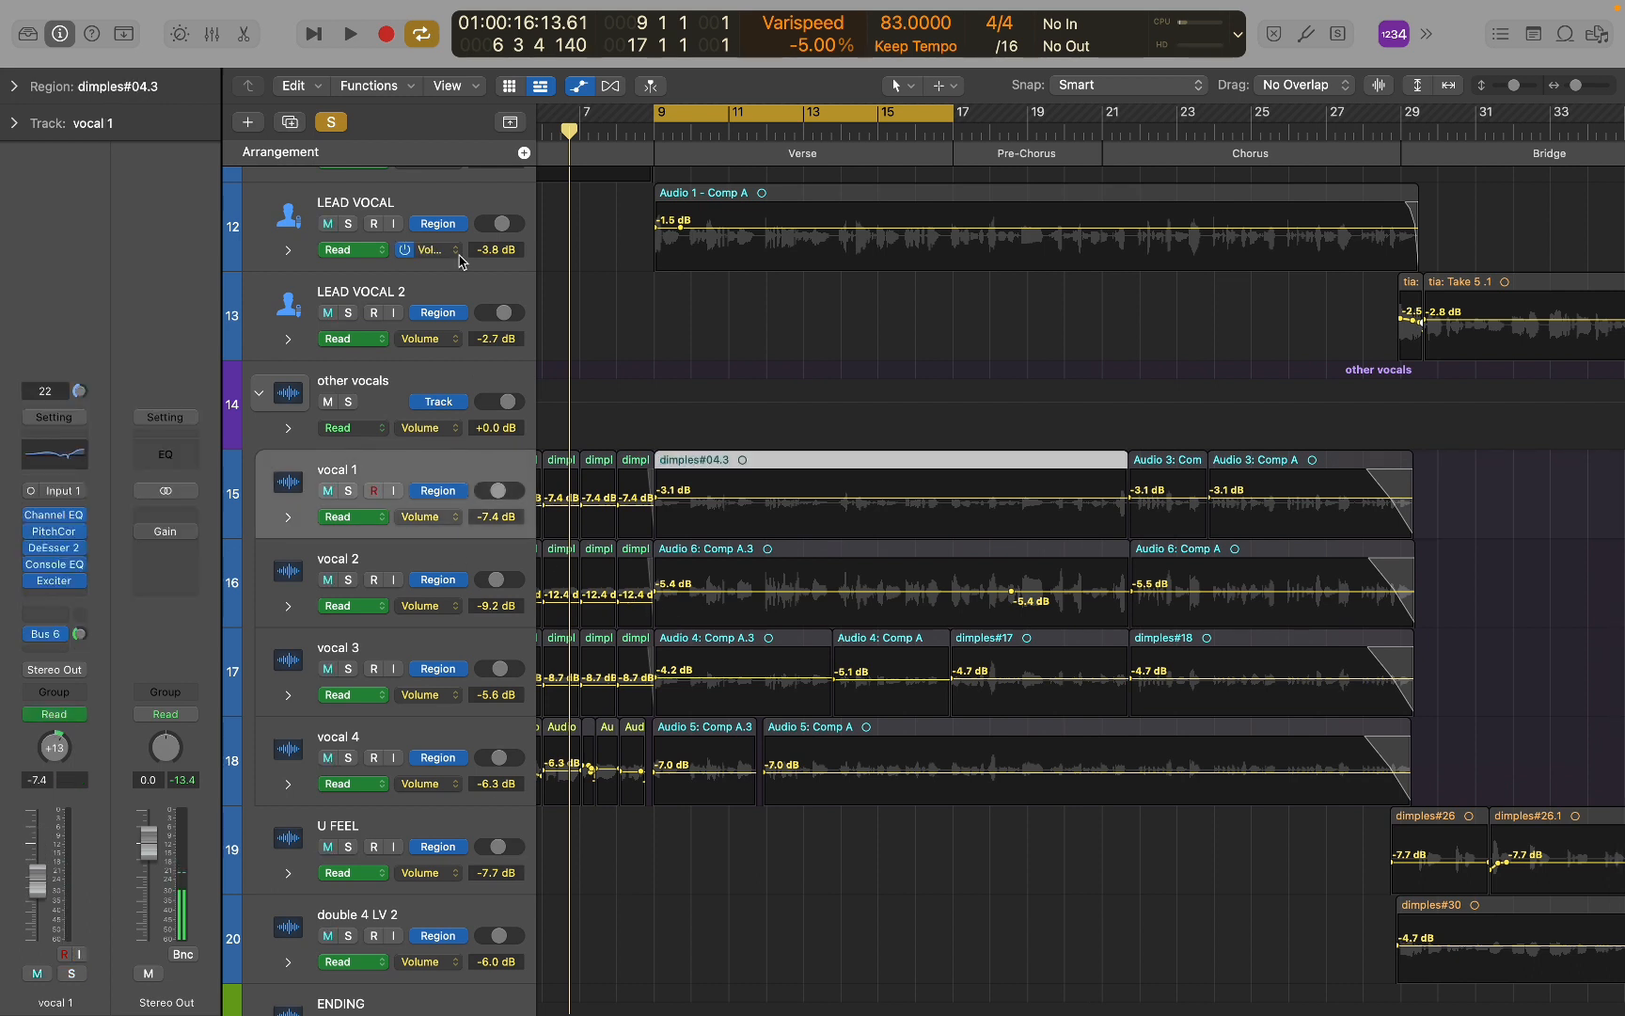
pyautogui.click(350, 225)
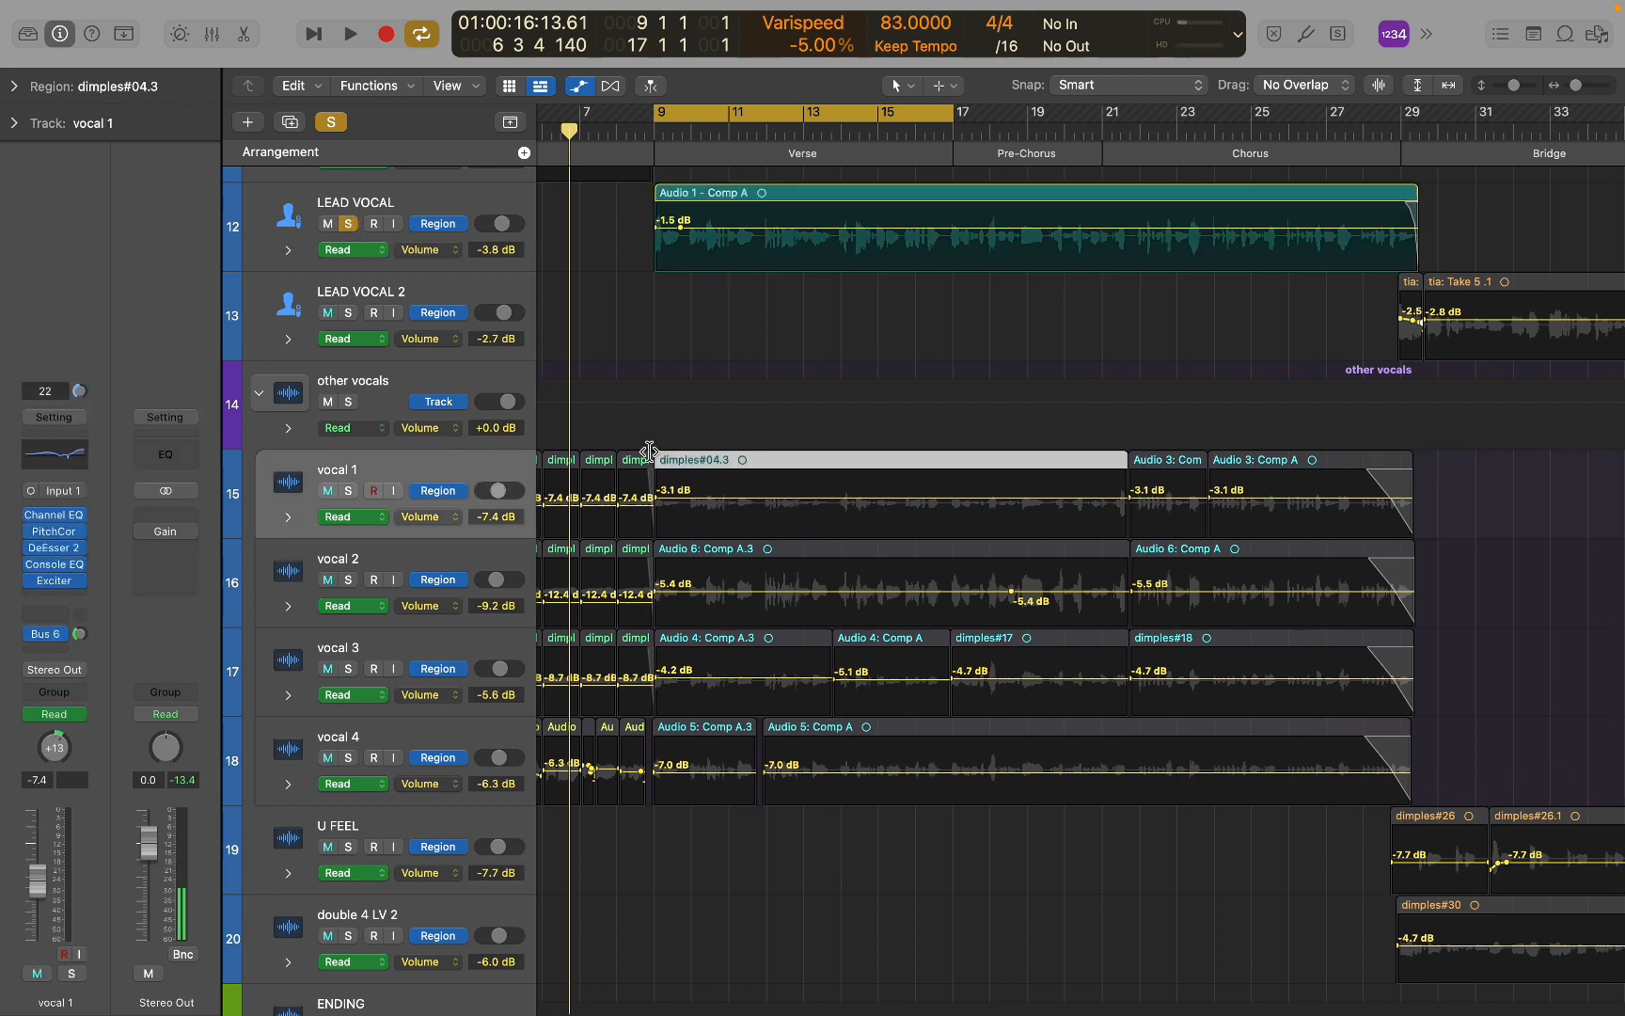
pyautogui.click(349, 491)
pyautogui.press('space')
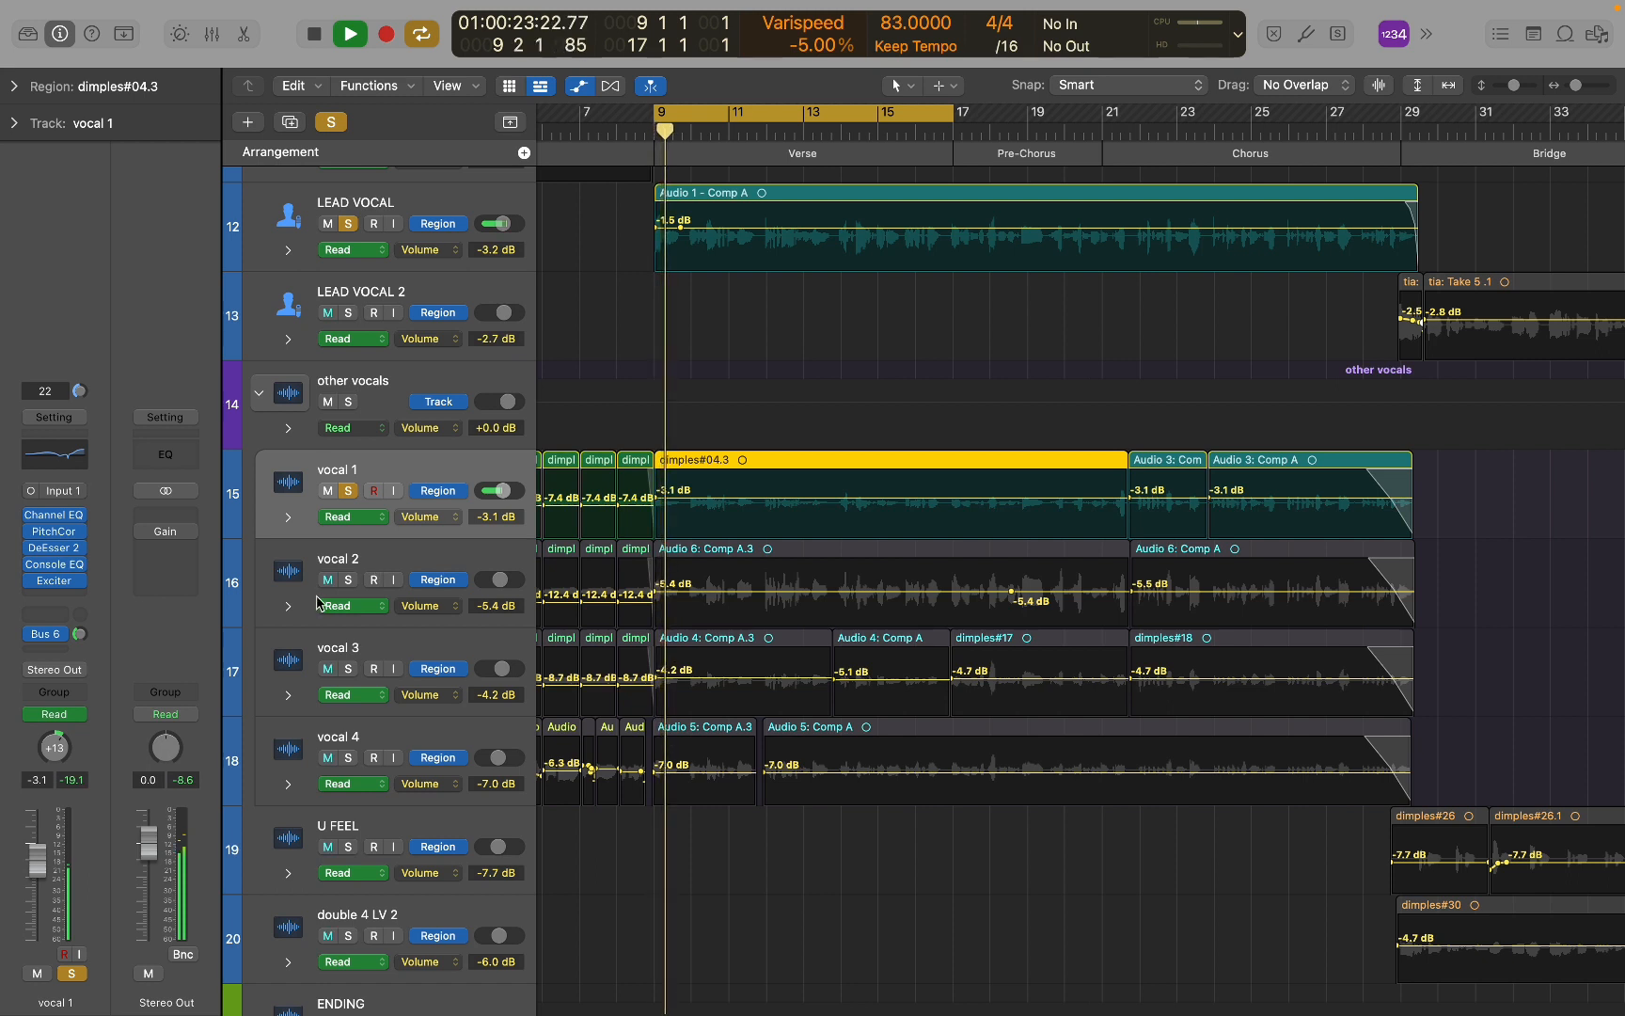
# Add vocal 2, vocal 3 and vocal 4 to the solo one at a time while the Verse plays, and stop playback.
pyautogui.click(349, 581)
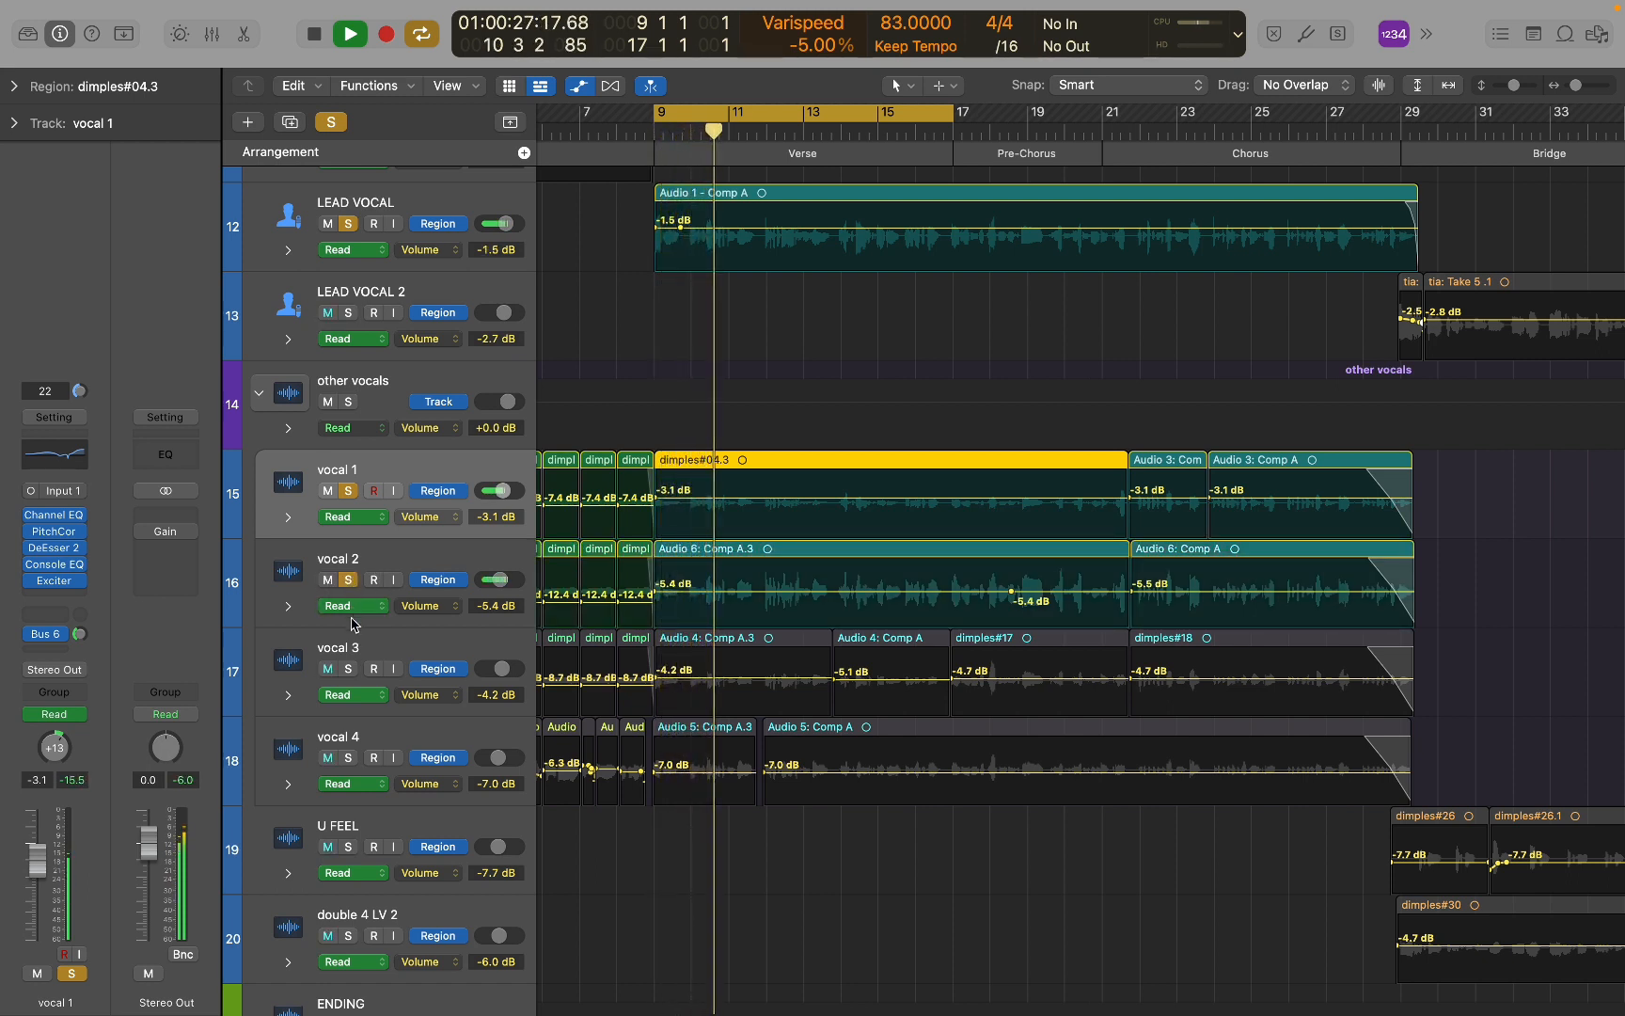
pyautogui.click(349, 669)
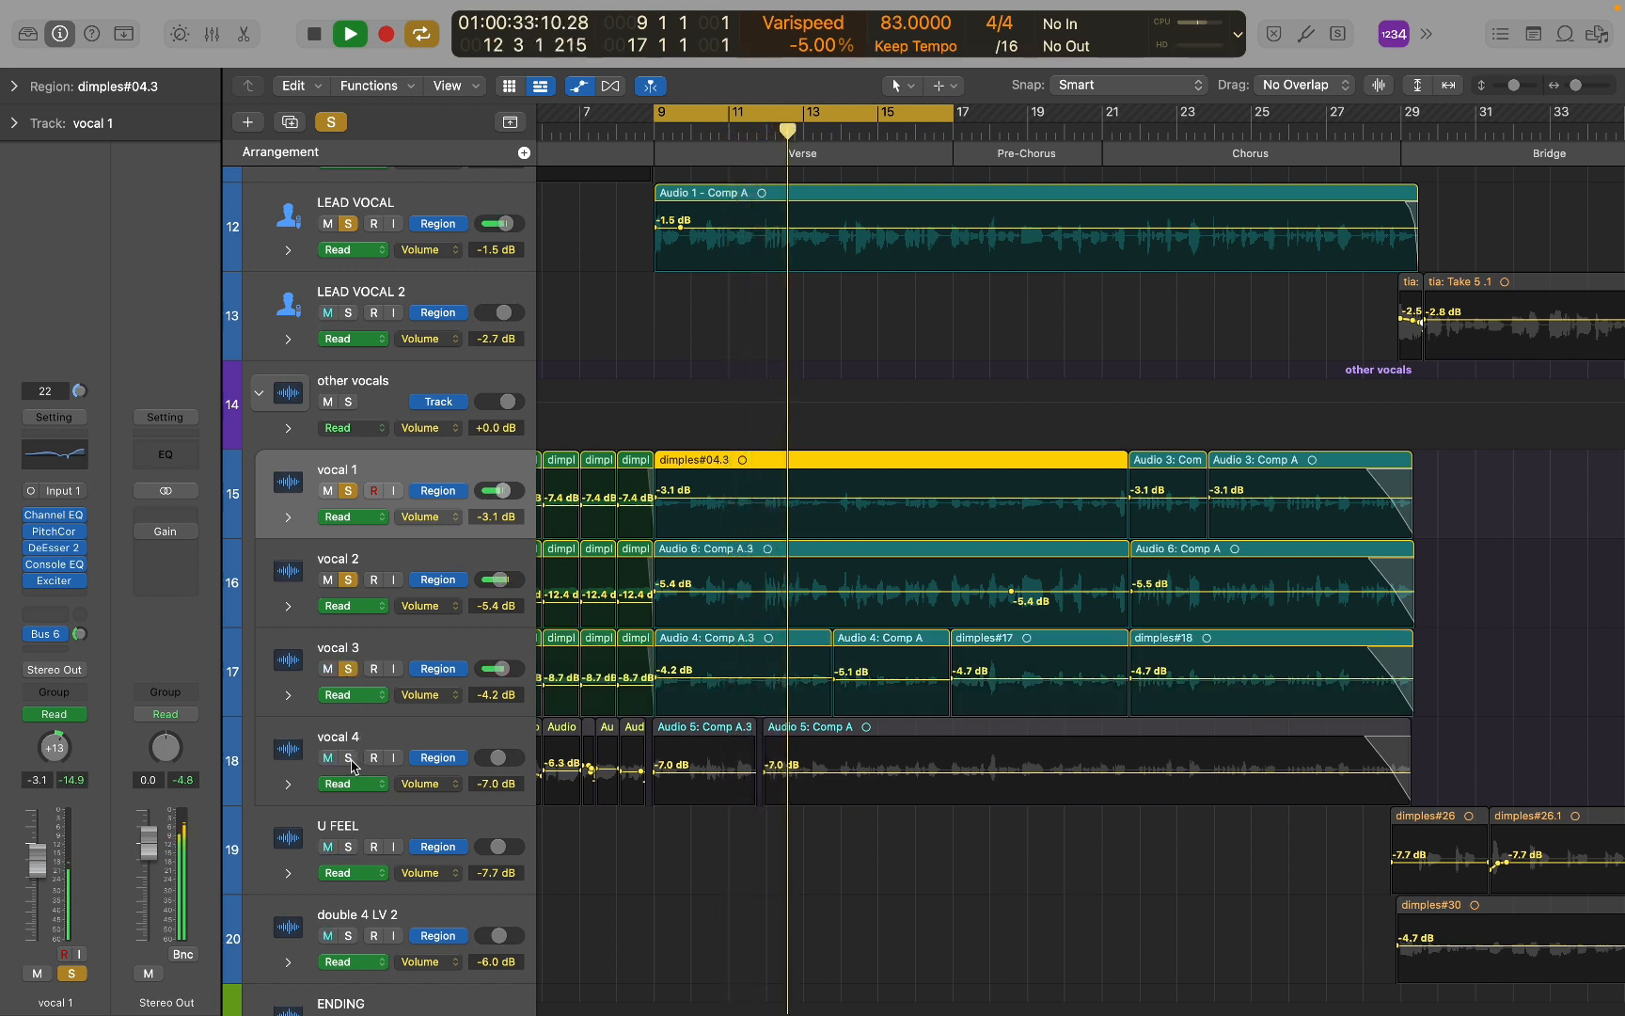
pyautogui.click(350, 760)
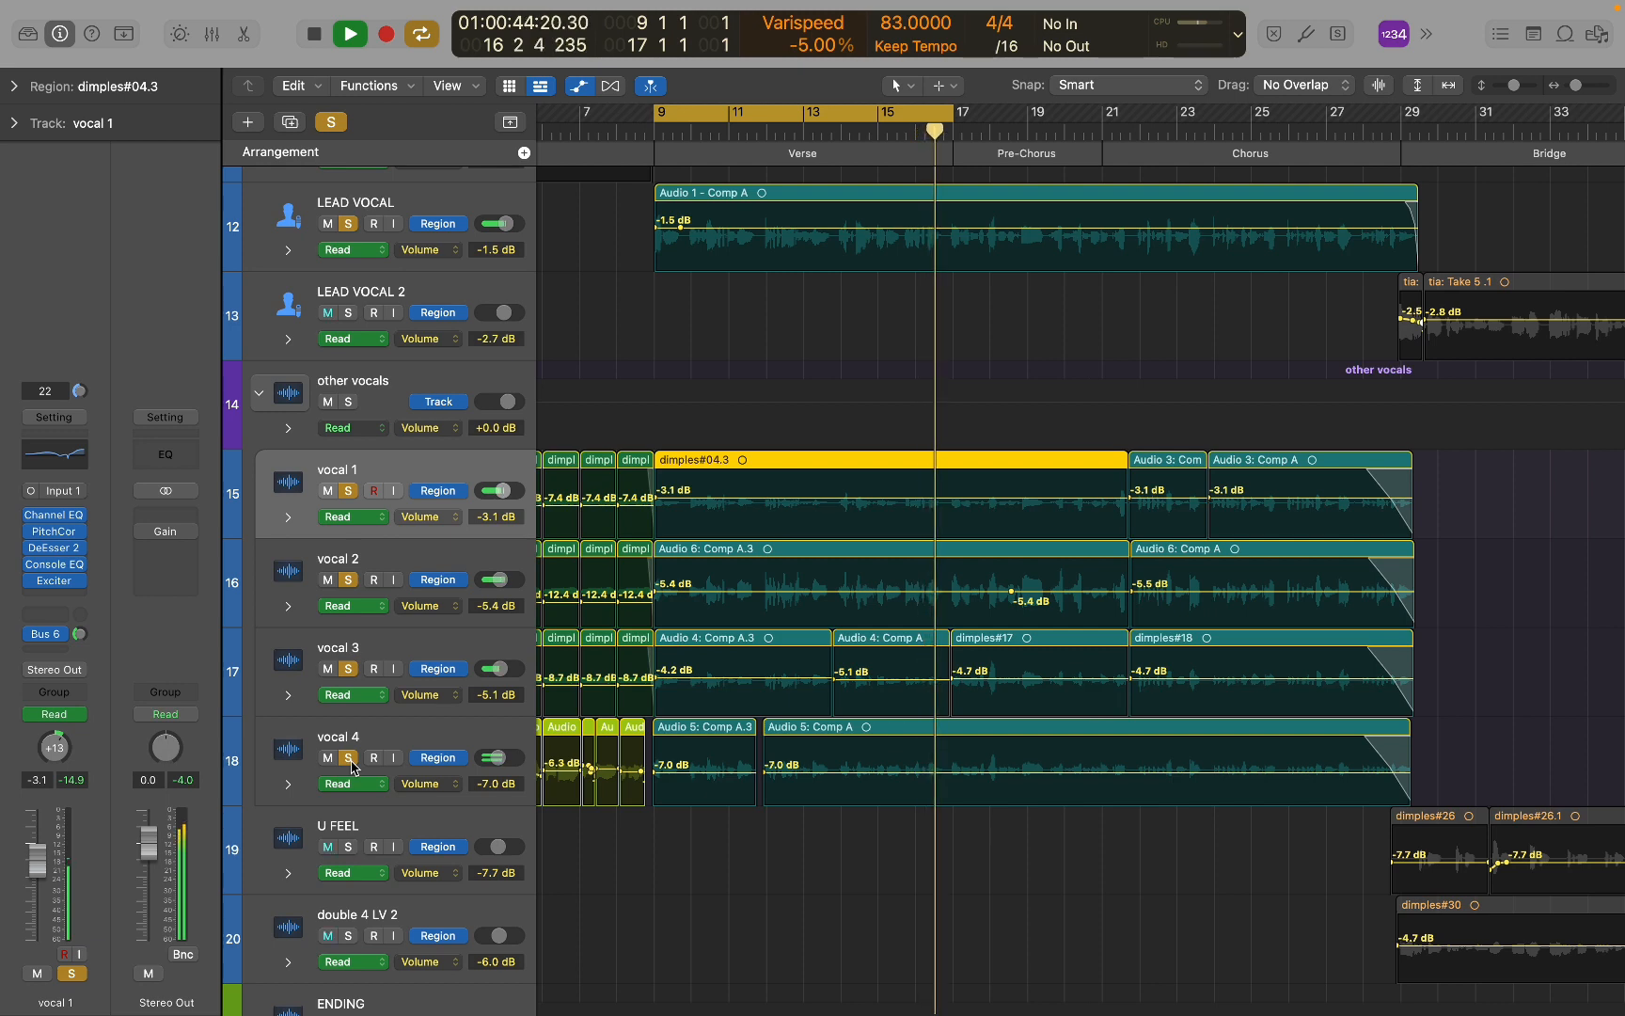
pyautogui.press('space')
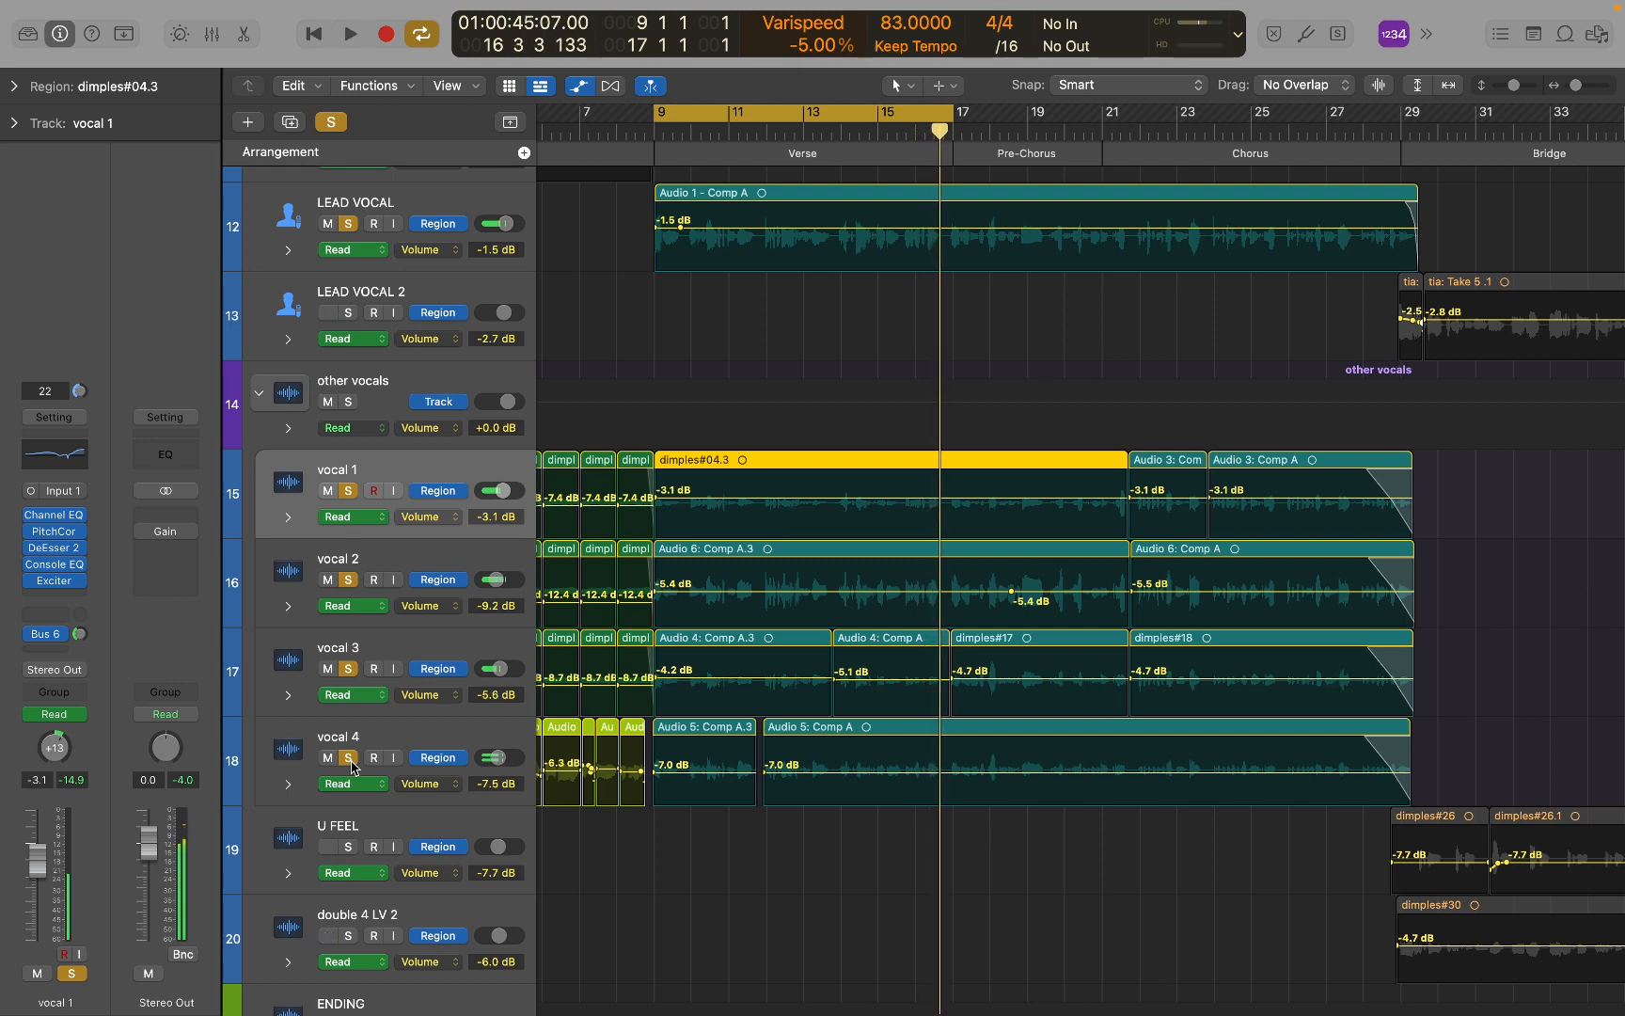
# Turn off the Verse cycle and clear all track solos.
pyautogui.click(795, 106)
pyautogui.press('super+Left')
pyautogui.press('super+Left')
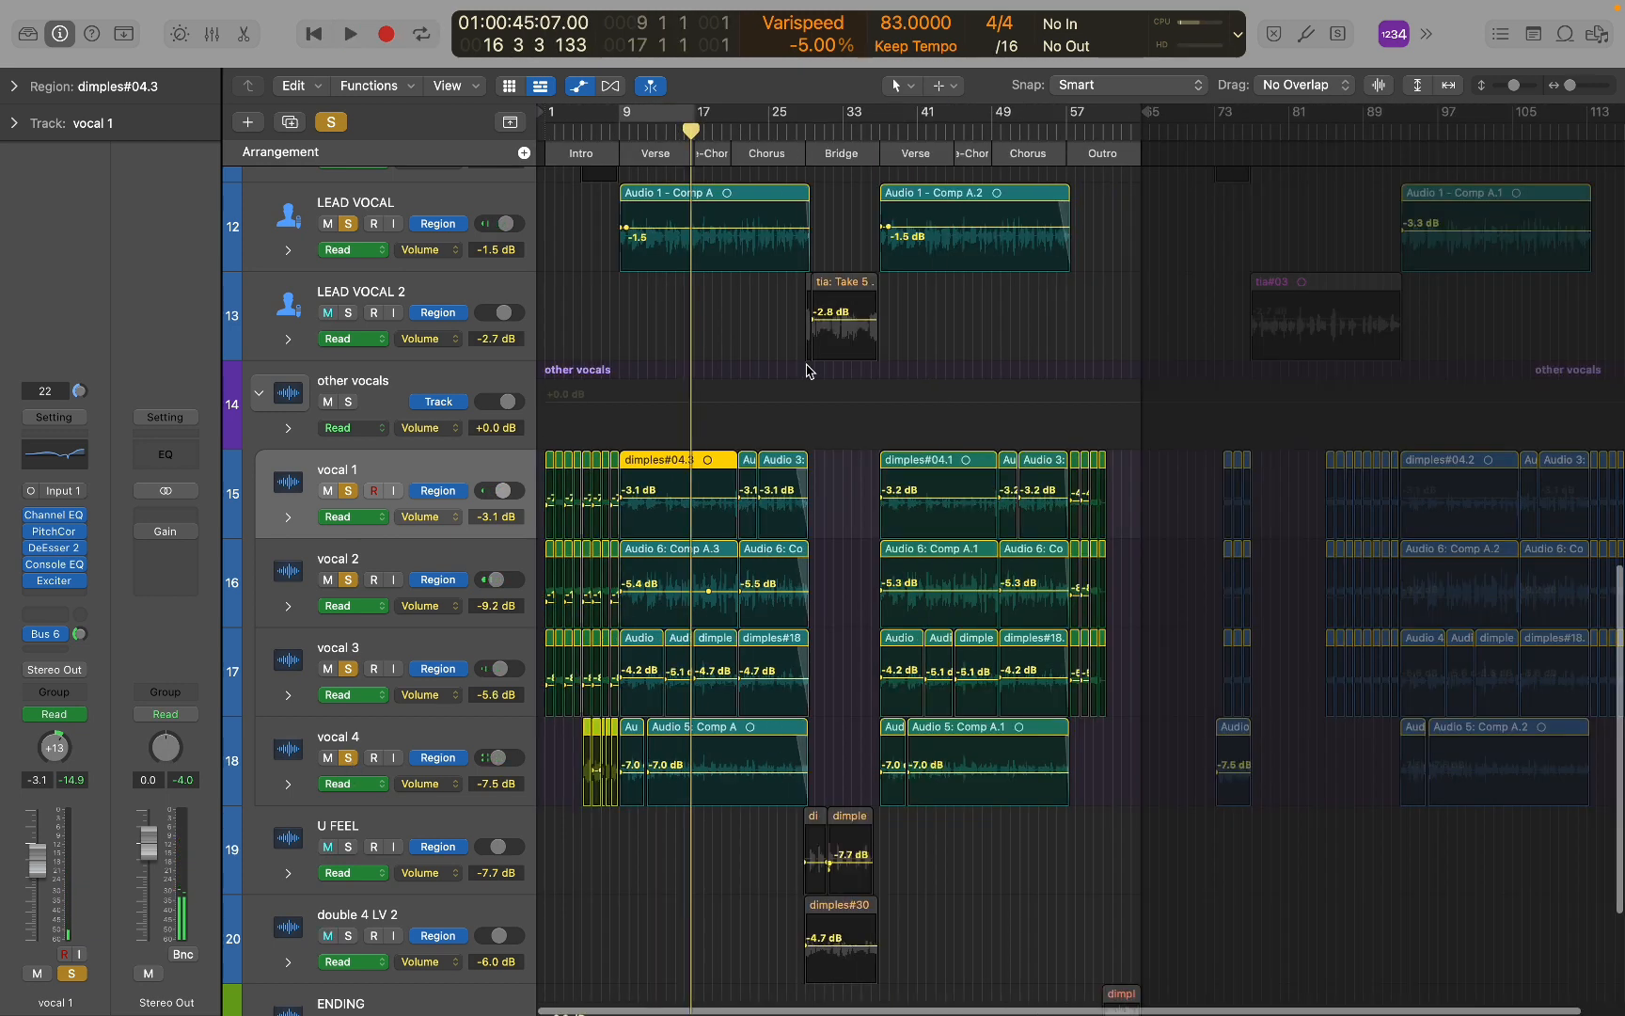
pyautogui.click(332, 124)
# Solo the Audio 11 track at the end of the track list.
pyautogui.press('super+Right')
pyautogui.press('super+Right')
pyautogui.press('super+Right')
pyautogui.press('super+Right')
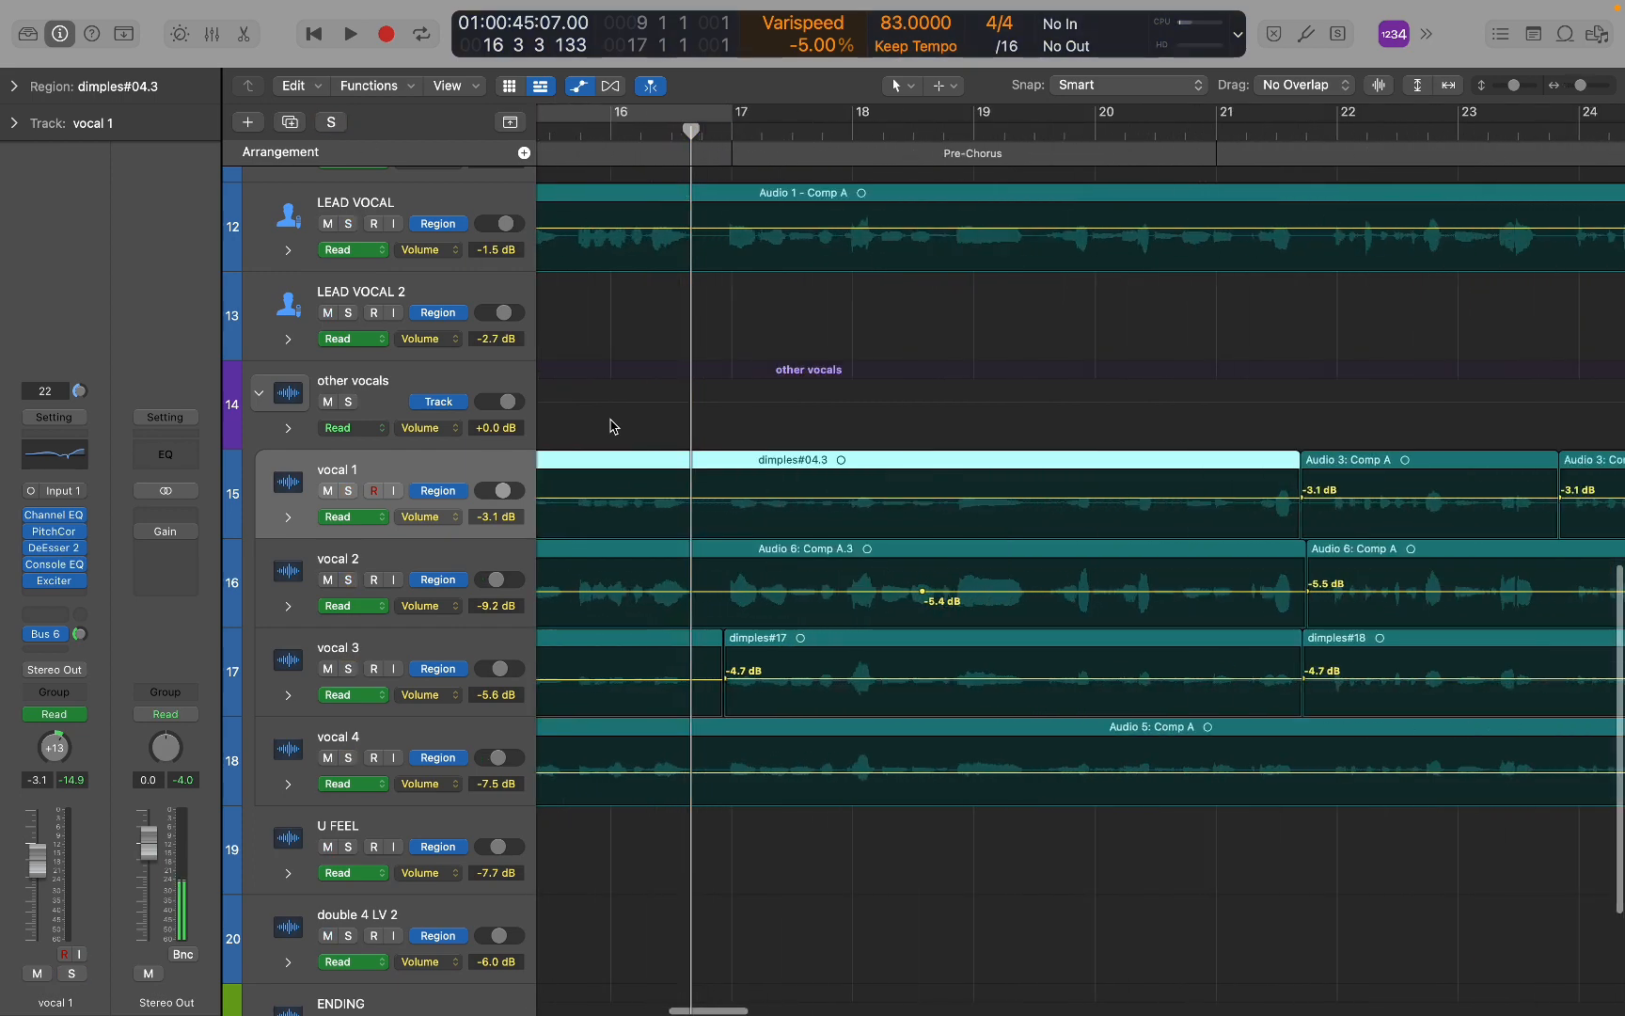
pyautogui.press('super+Left')
pyautogui.press('super+Left')
pyautogui.press('super+Left')
pyautogui.scroll(-4, 613, 414)
pyautogui.hscroll(-2, 612, 409)
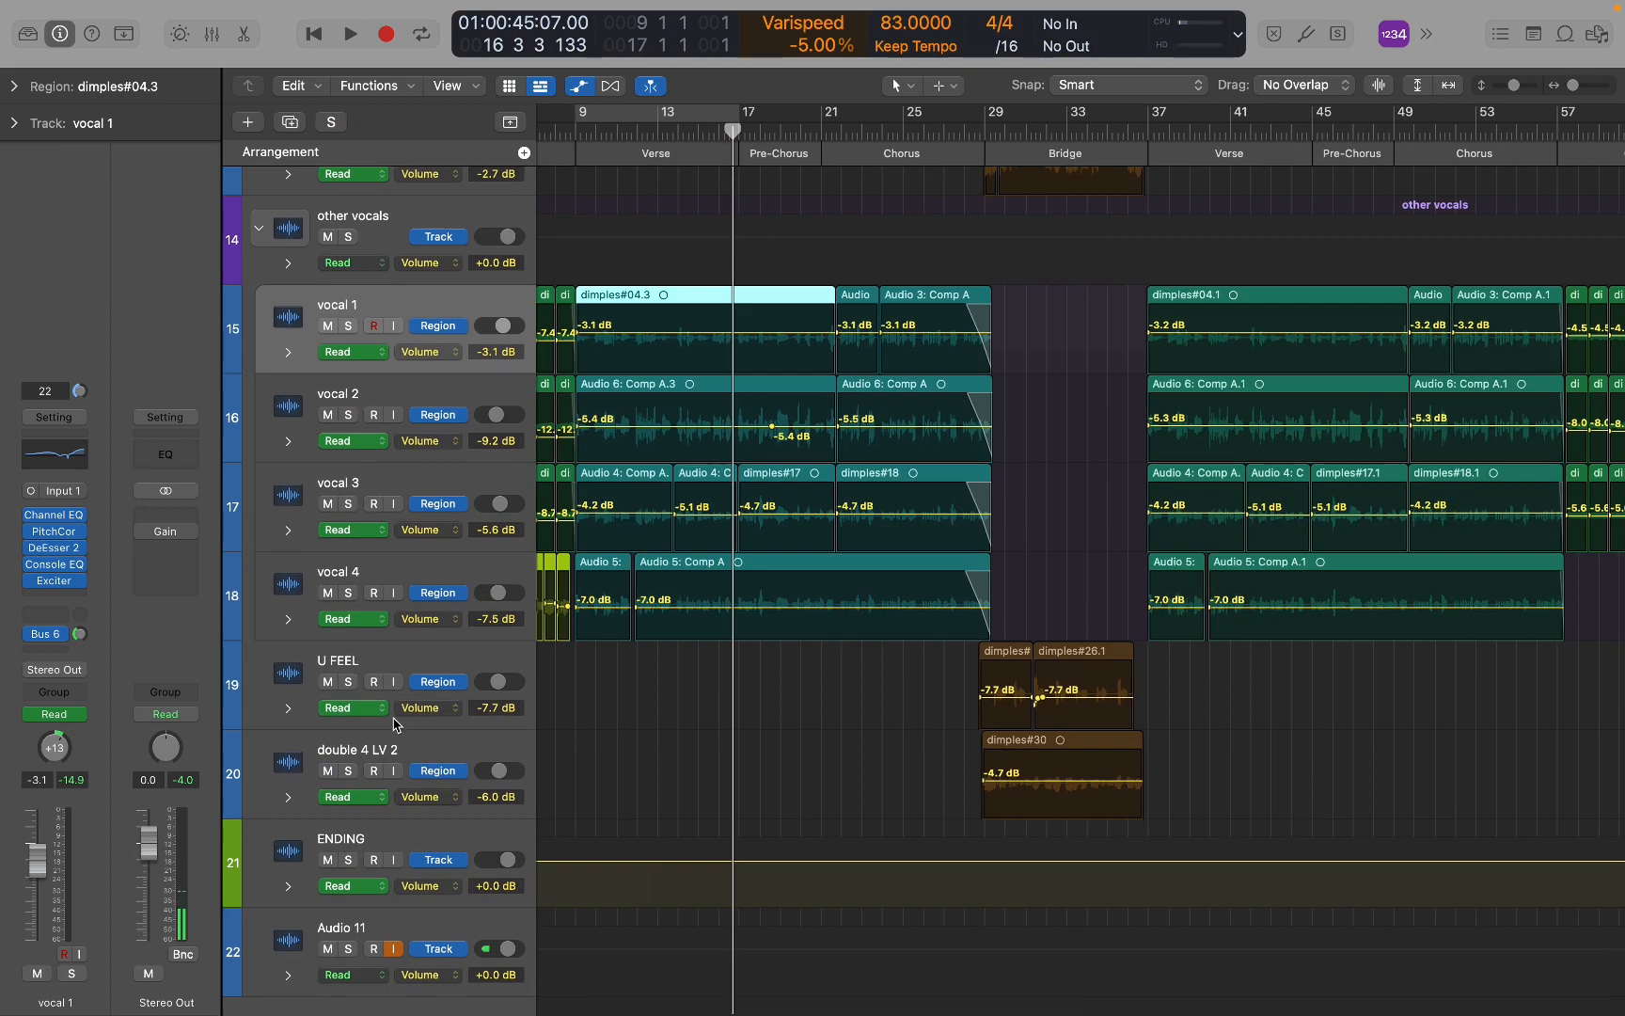
pyautogui.hscroll(-3, 376, 827)
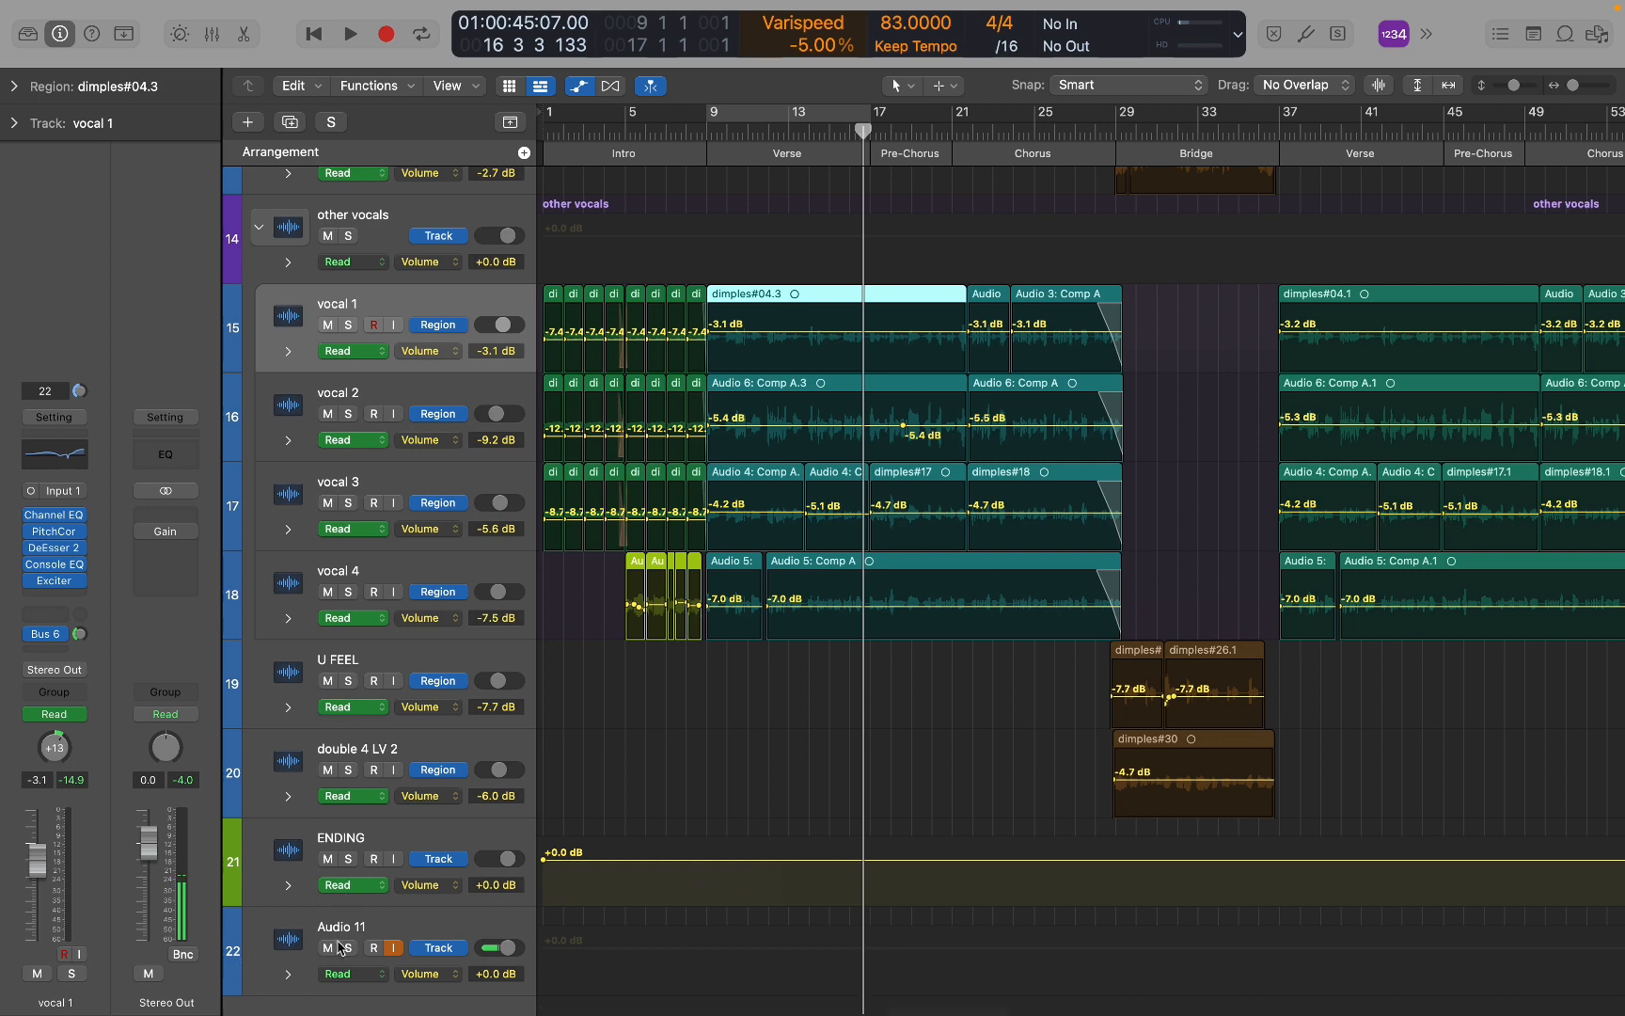
pyautogui.click(349, 947)
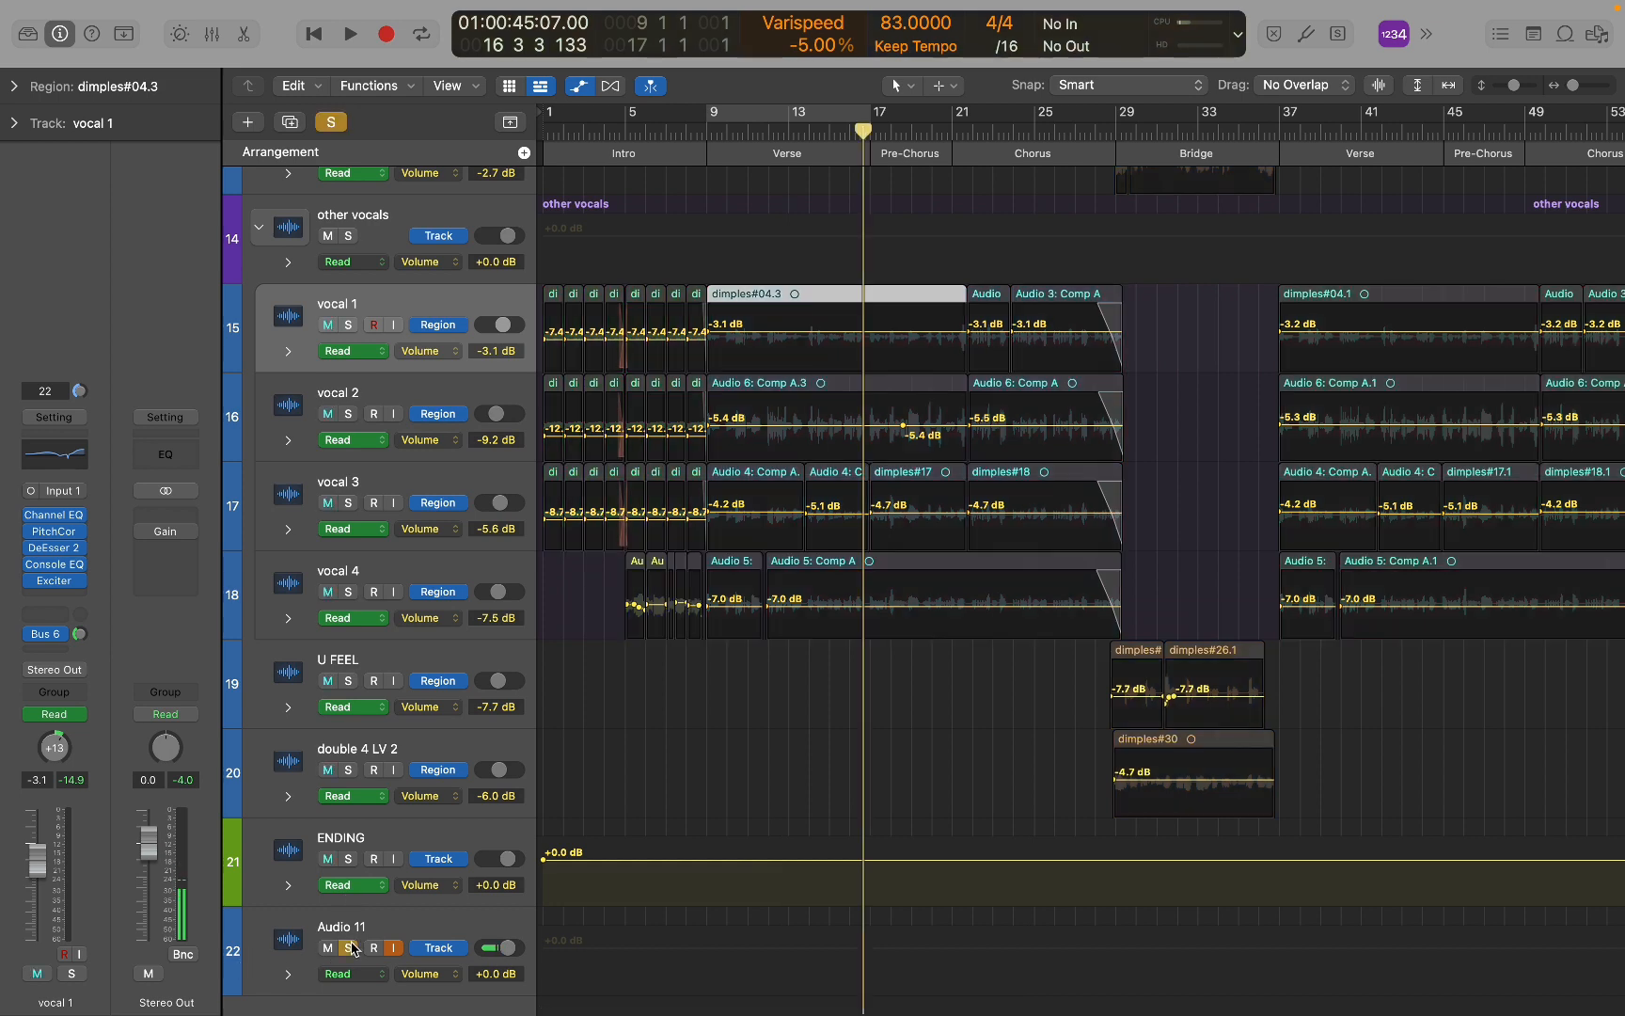
# Examine the lead and layered vocal regions and their volume automation from the Pre-Chorus through the Bridge.
pyautogui.scroll(4, 516, 947)
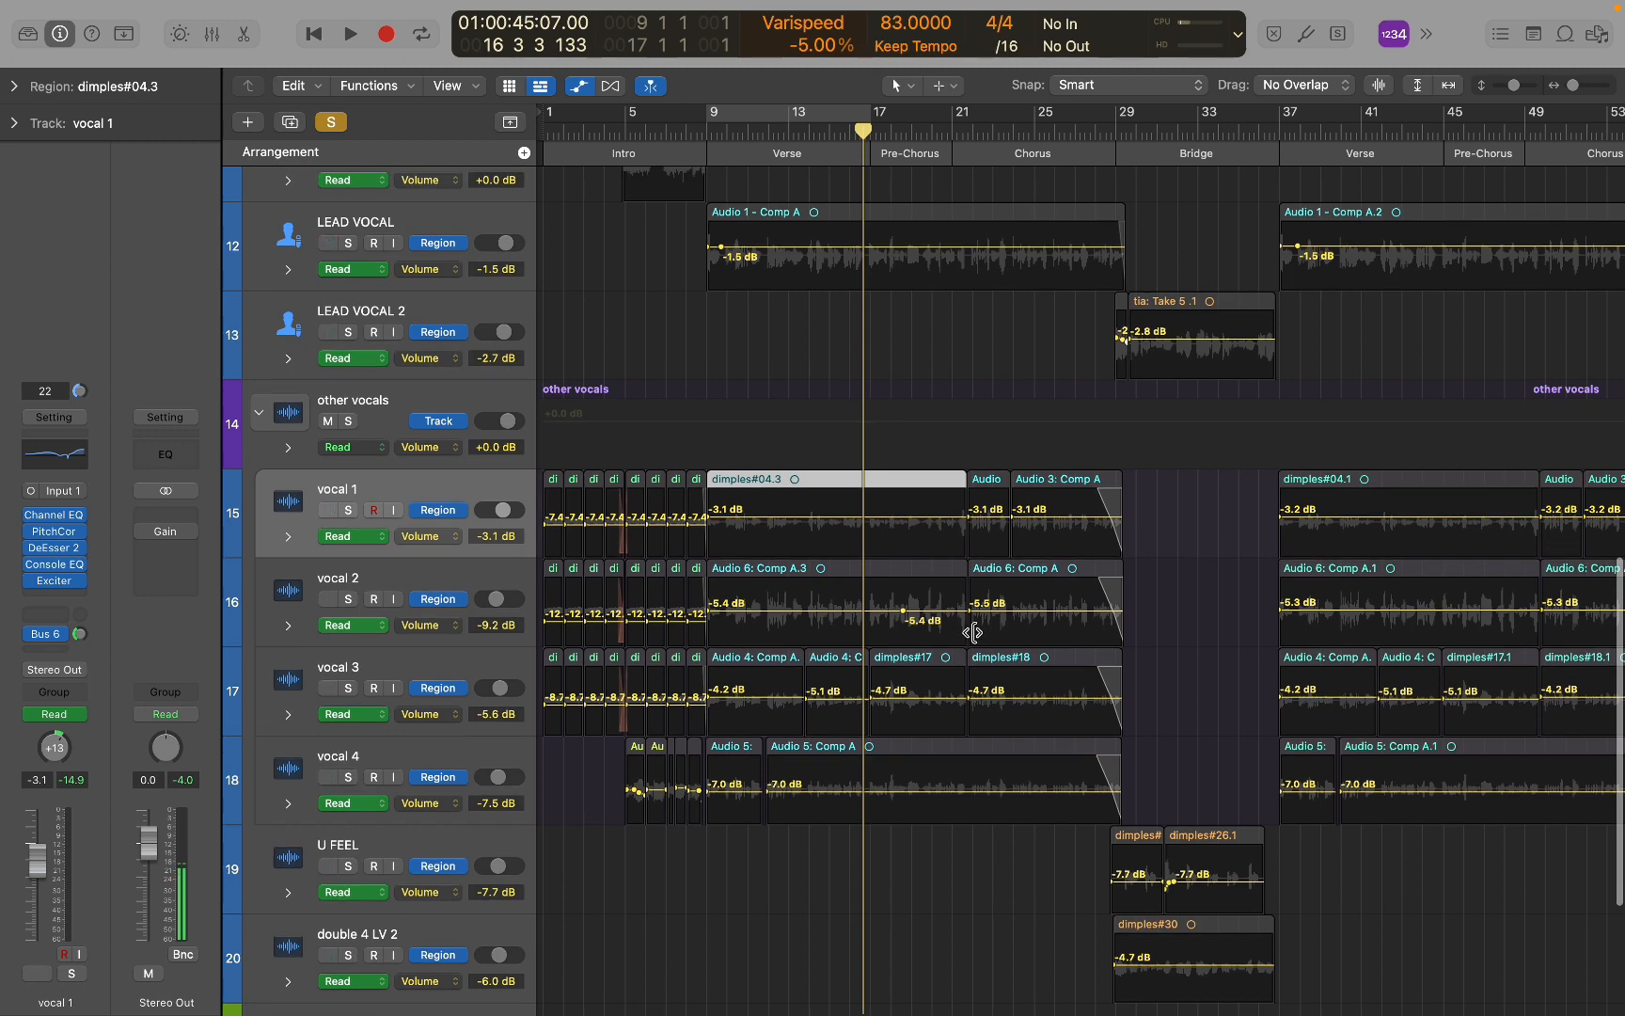
pyautogui.press('super+Right')
pyautogui.press('super+Right')
pyautogui.press('super+Right')
pyautogui.scroll(3, 727, 616)
pyautogui.hscroll(3, 727, 616)
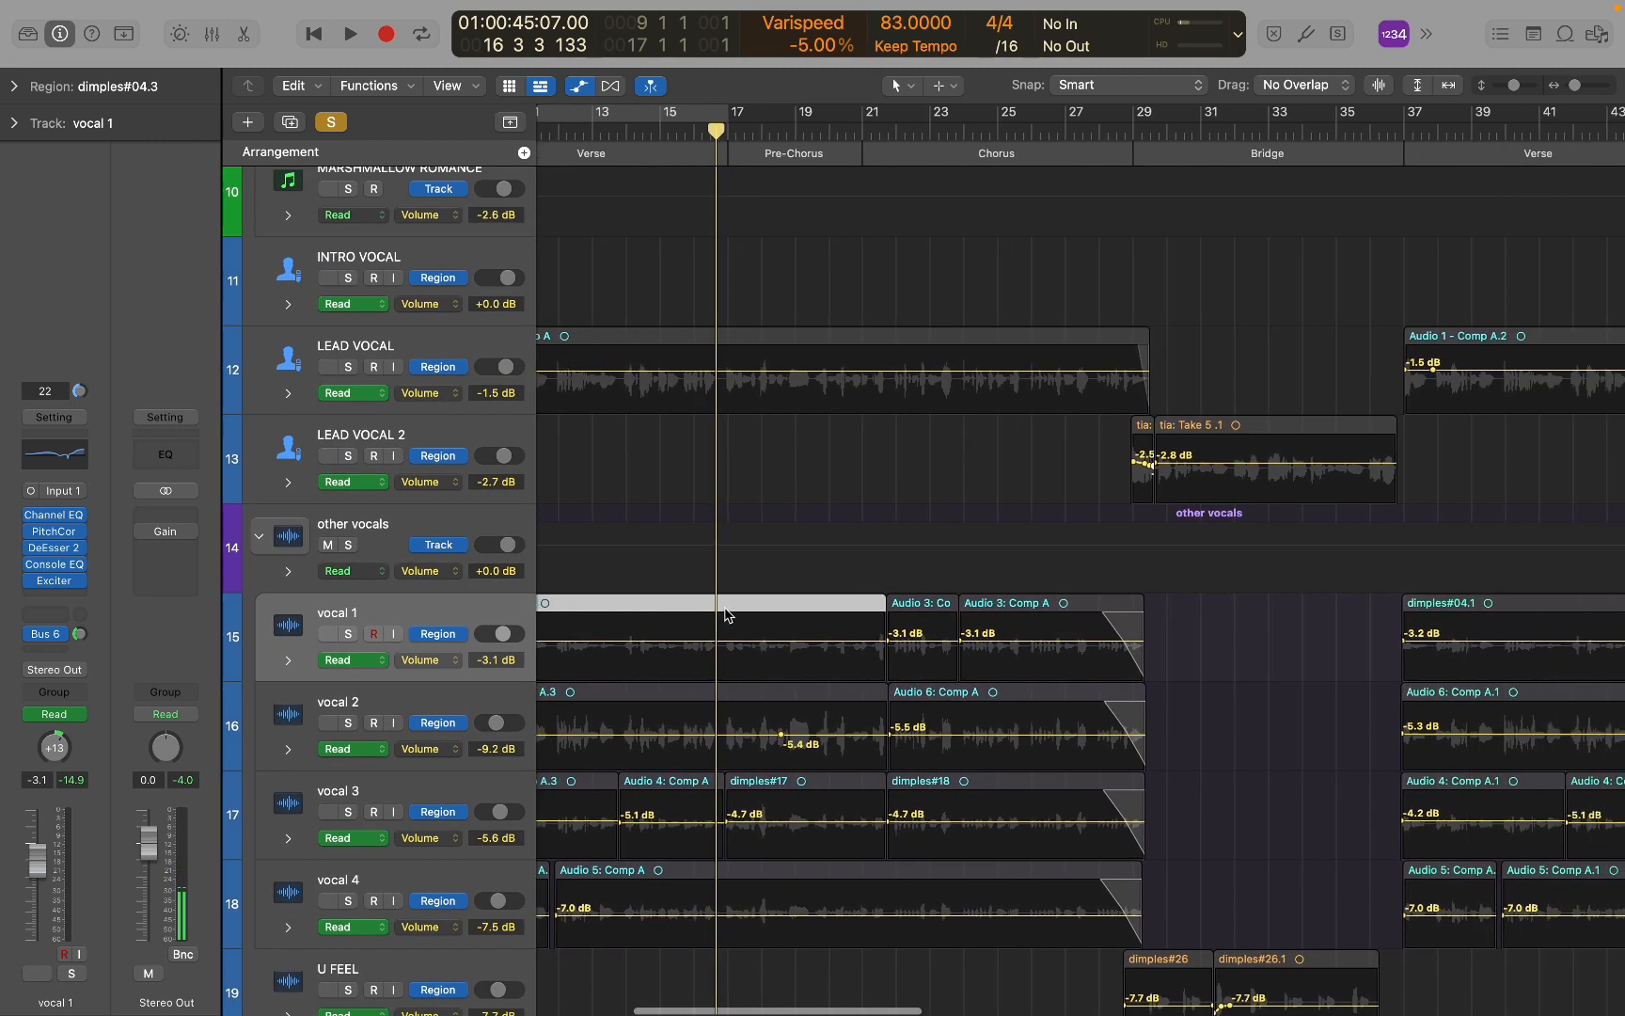
pyautogui.hscroll(3, 727, 616)
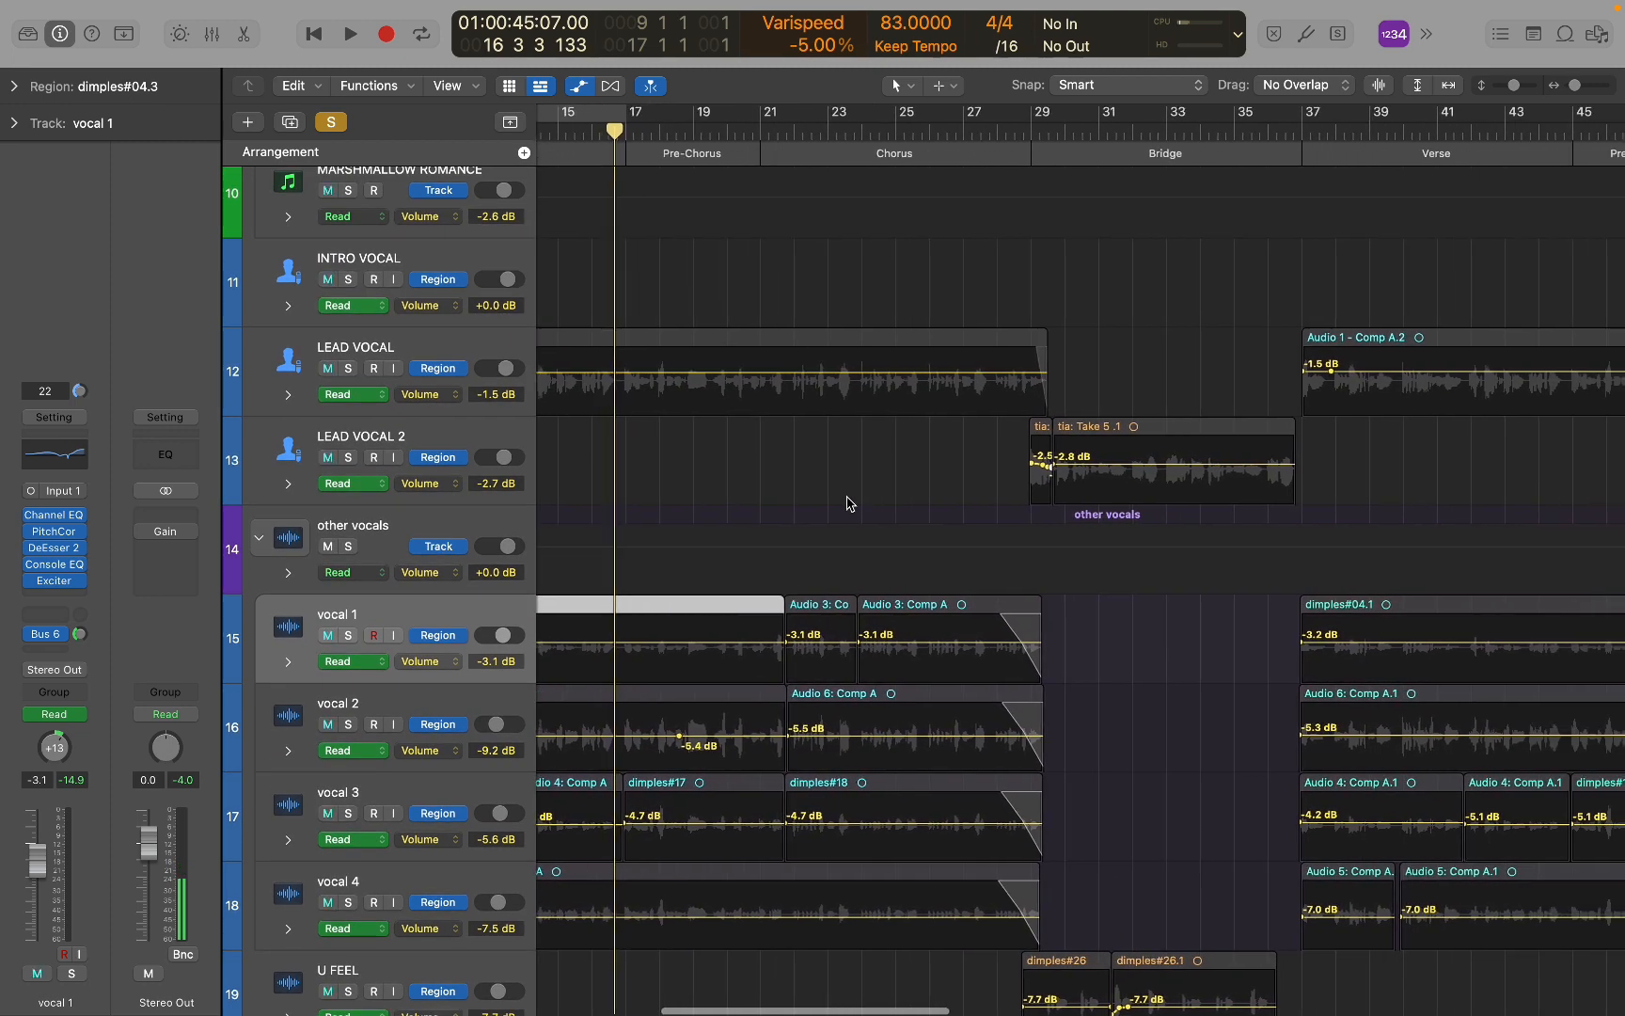
pyautogui.scroll(-1, 847, 499)
pyautogui.hscroll(-1, 847, 498)
pyautogui.hscroll(2, 848, 494)
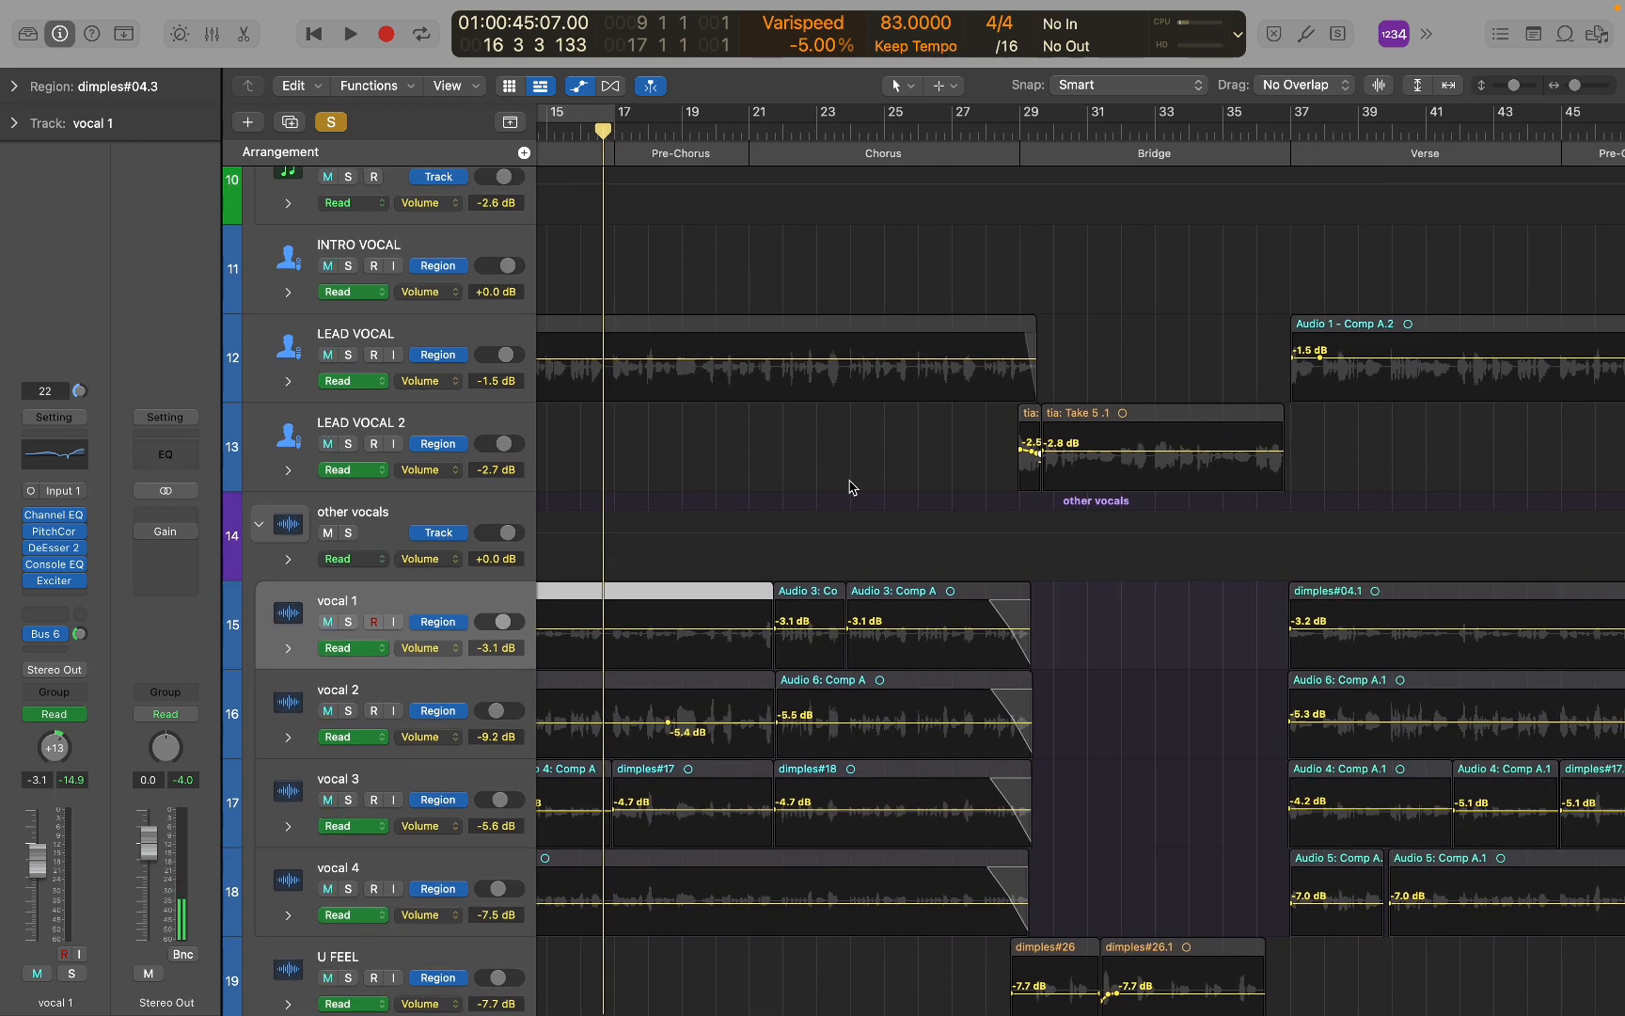
pyautogui.hscroll(3, 837, 520)
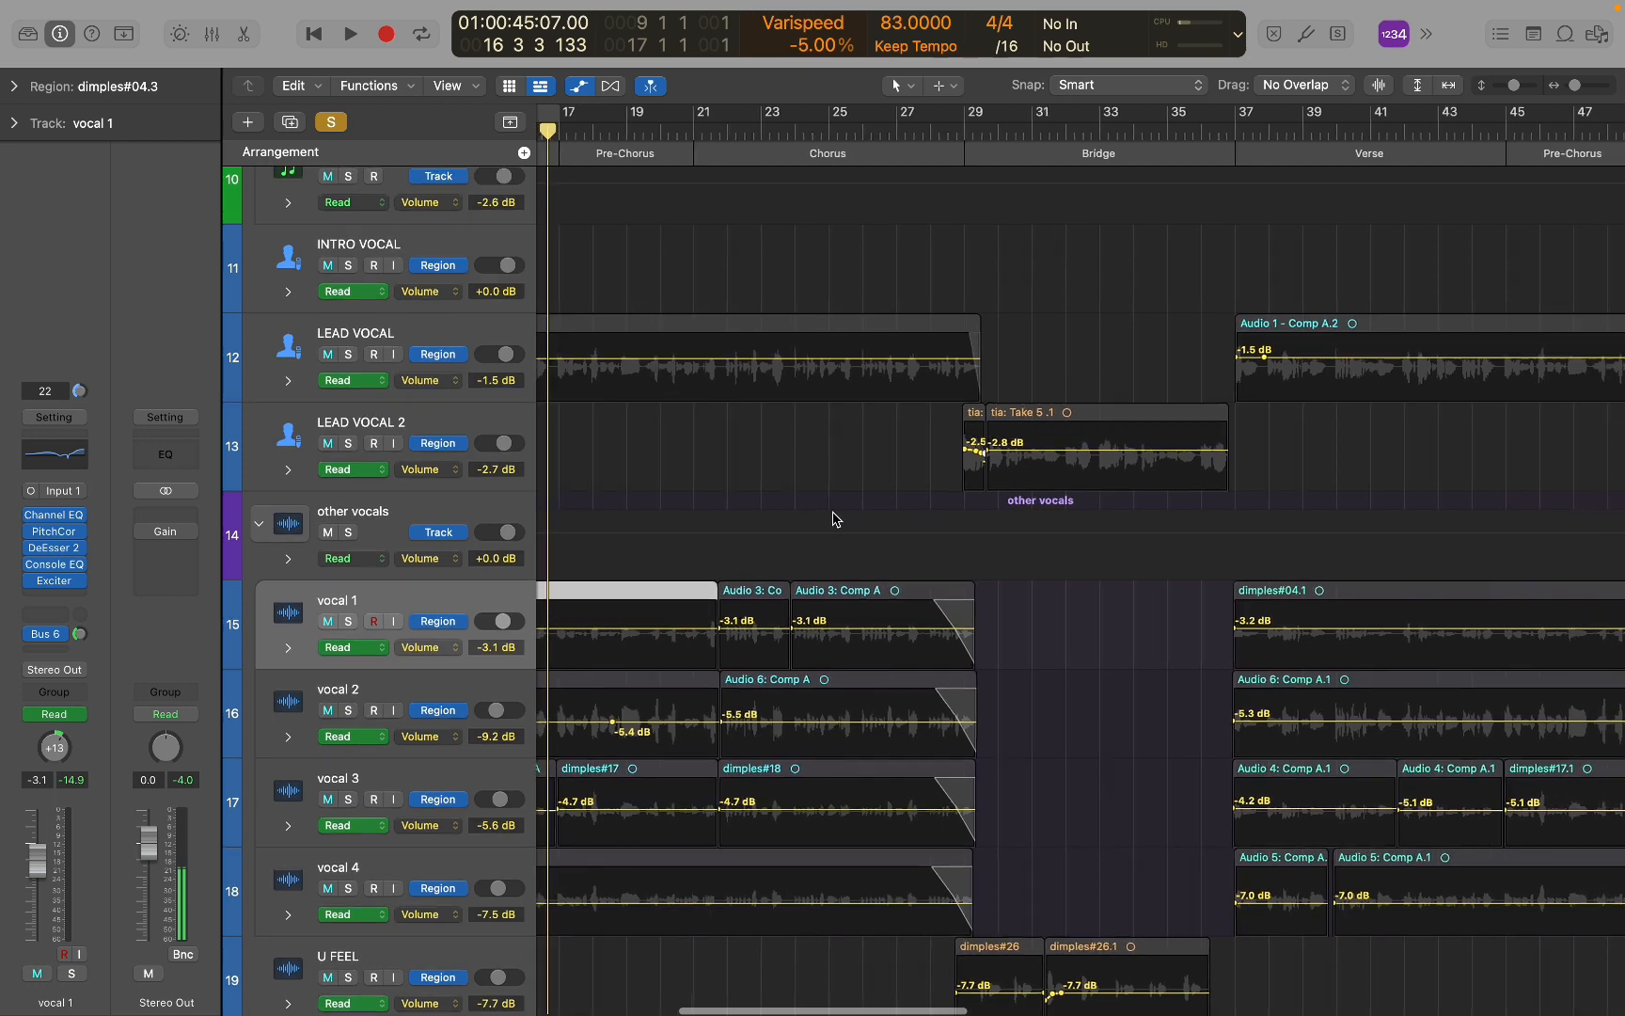
# With the playhead placed at bar 28, clear the Audio 11 solo and turn on input monitoring for vocal 1.
pyautogui.click(926, 131)
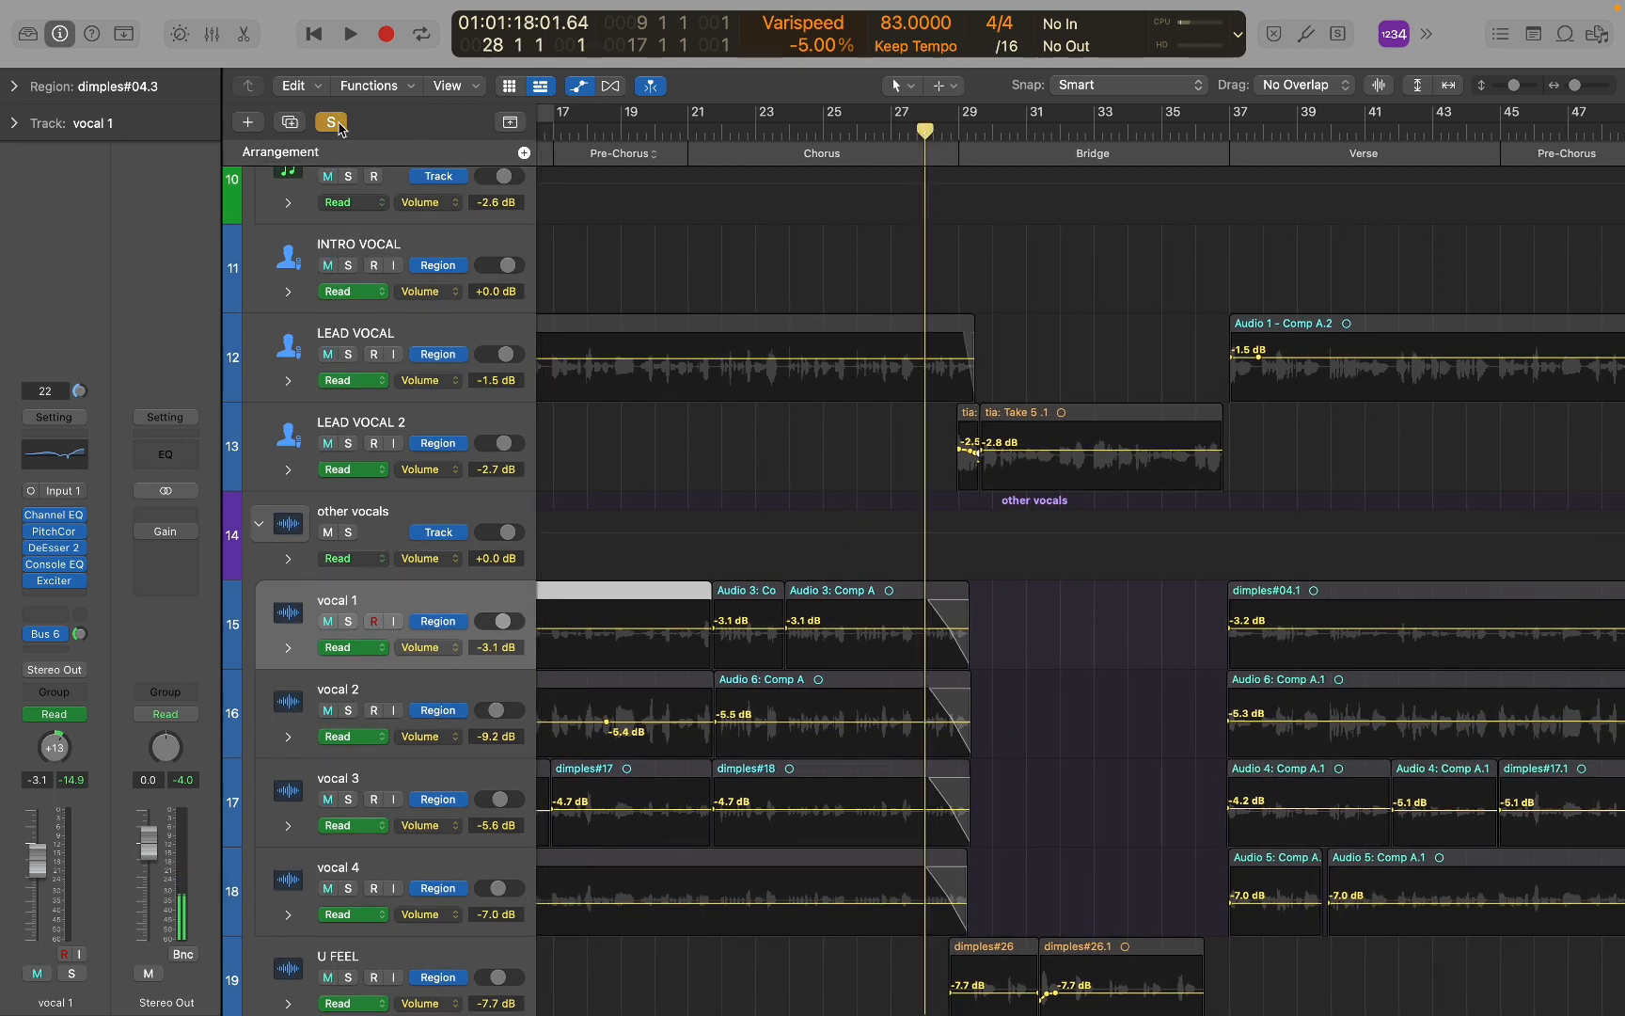
pyautogui.press('super+a')
pyautogui.scroll(-2, 679, 320)
pyautogui.scroll(-1, 679, 320)
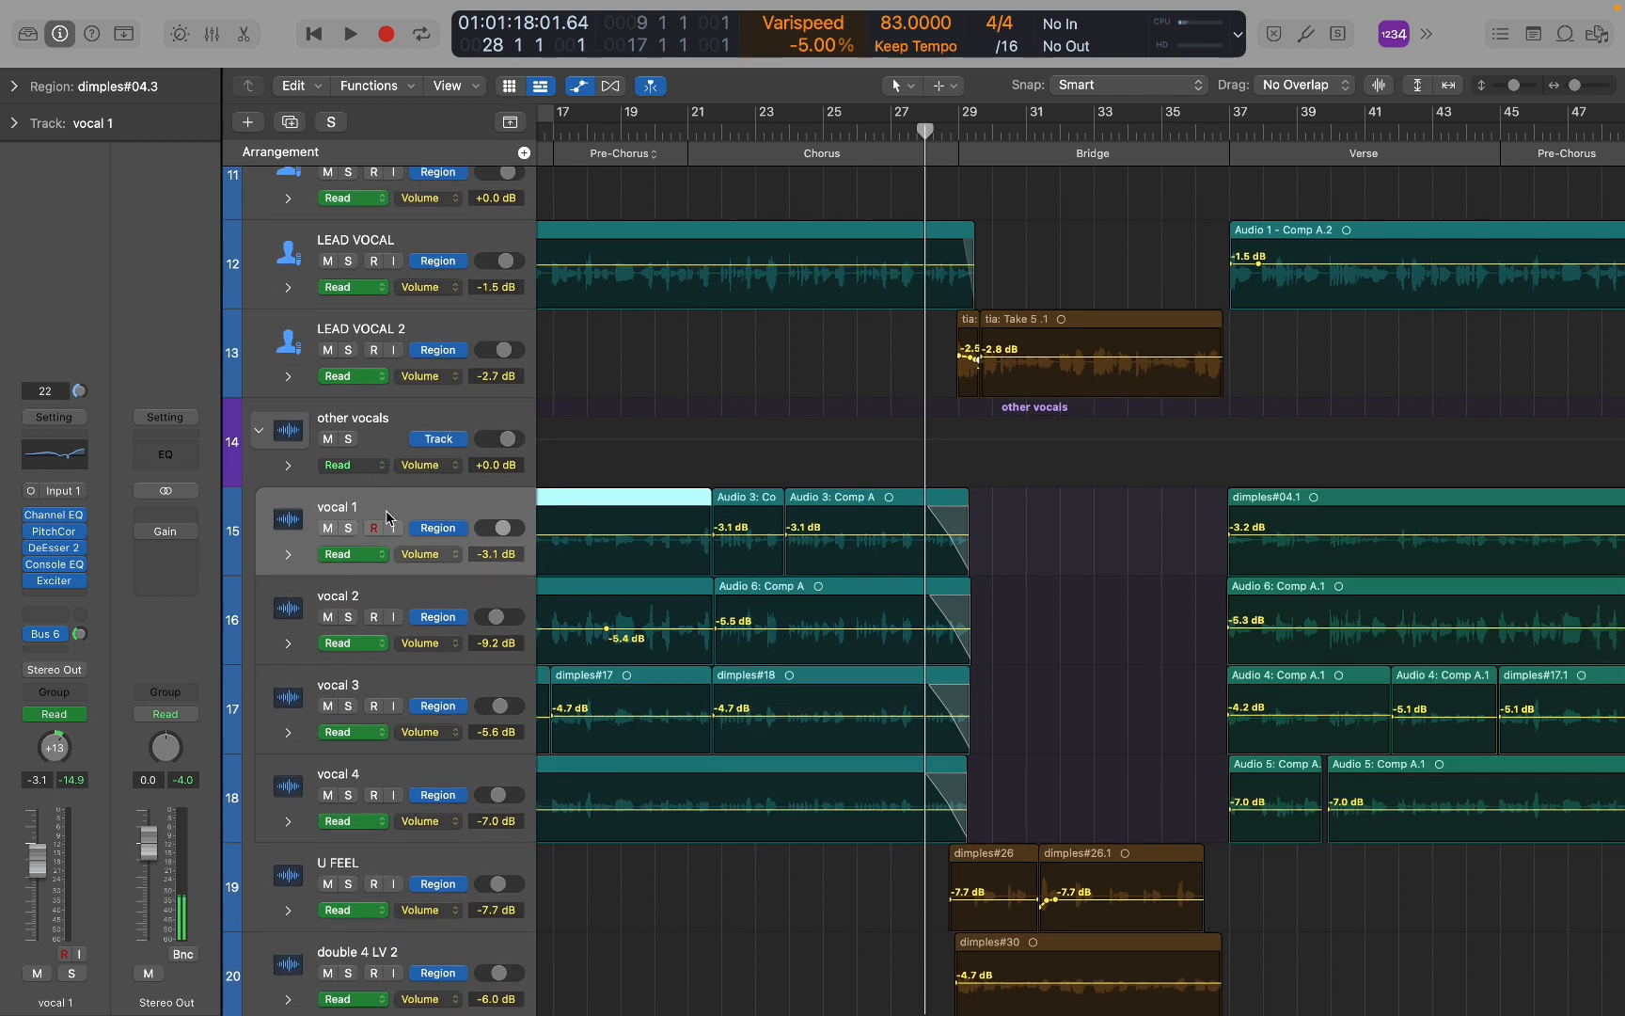
pyautogui.scroll(-2, 394, 537)
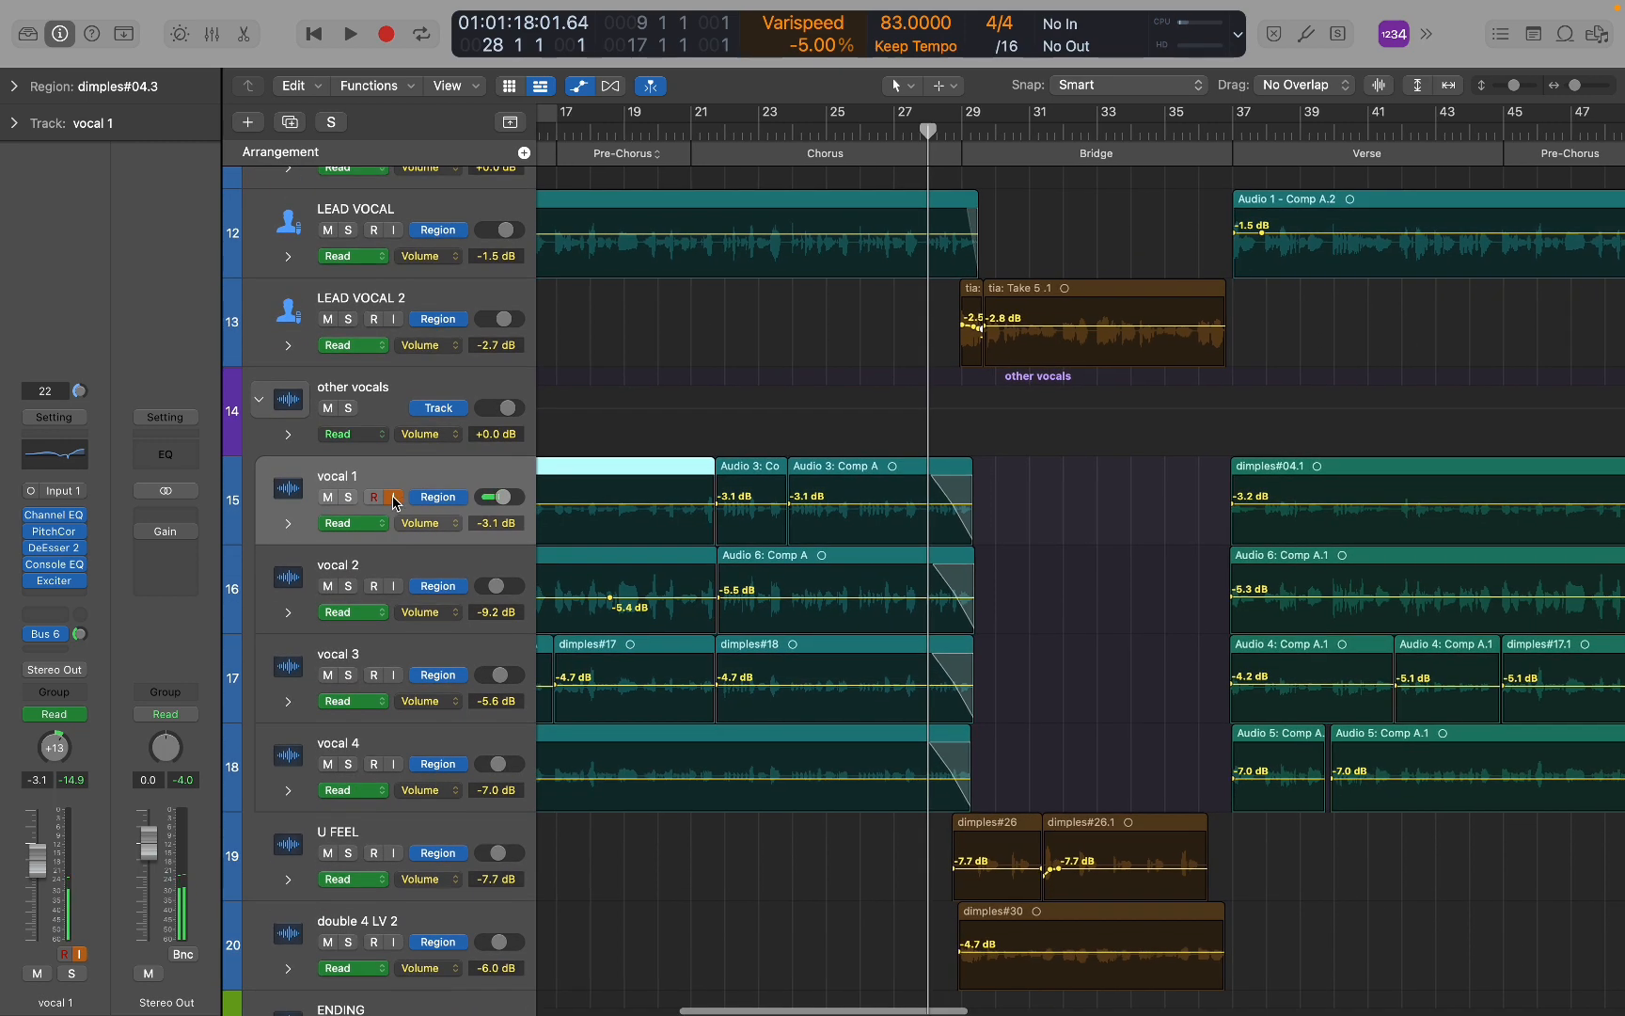
# Turn off input monitoring for vocal 1 and play the song from bar 28 into the Bridge.
pyautogui.click(394, 497)
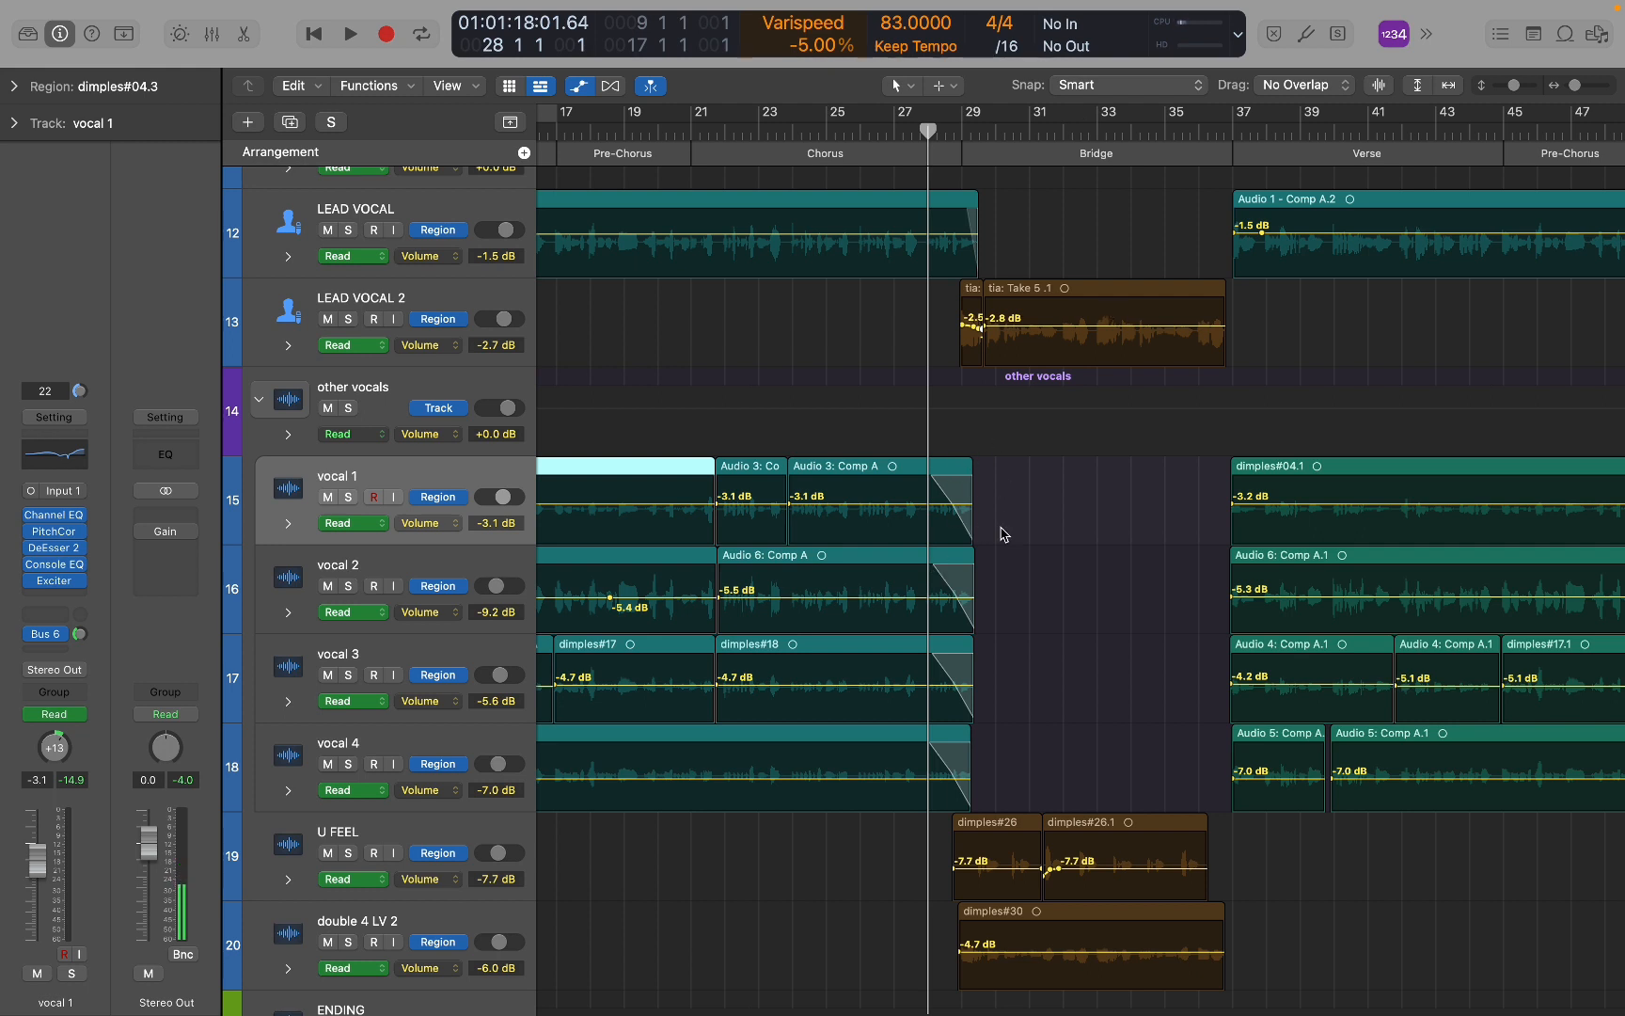
pyautogui.press('space')
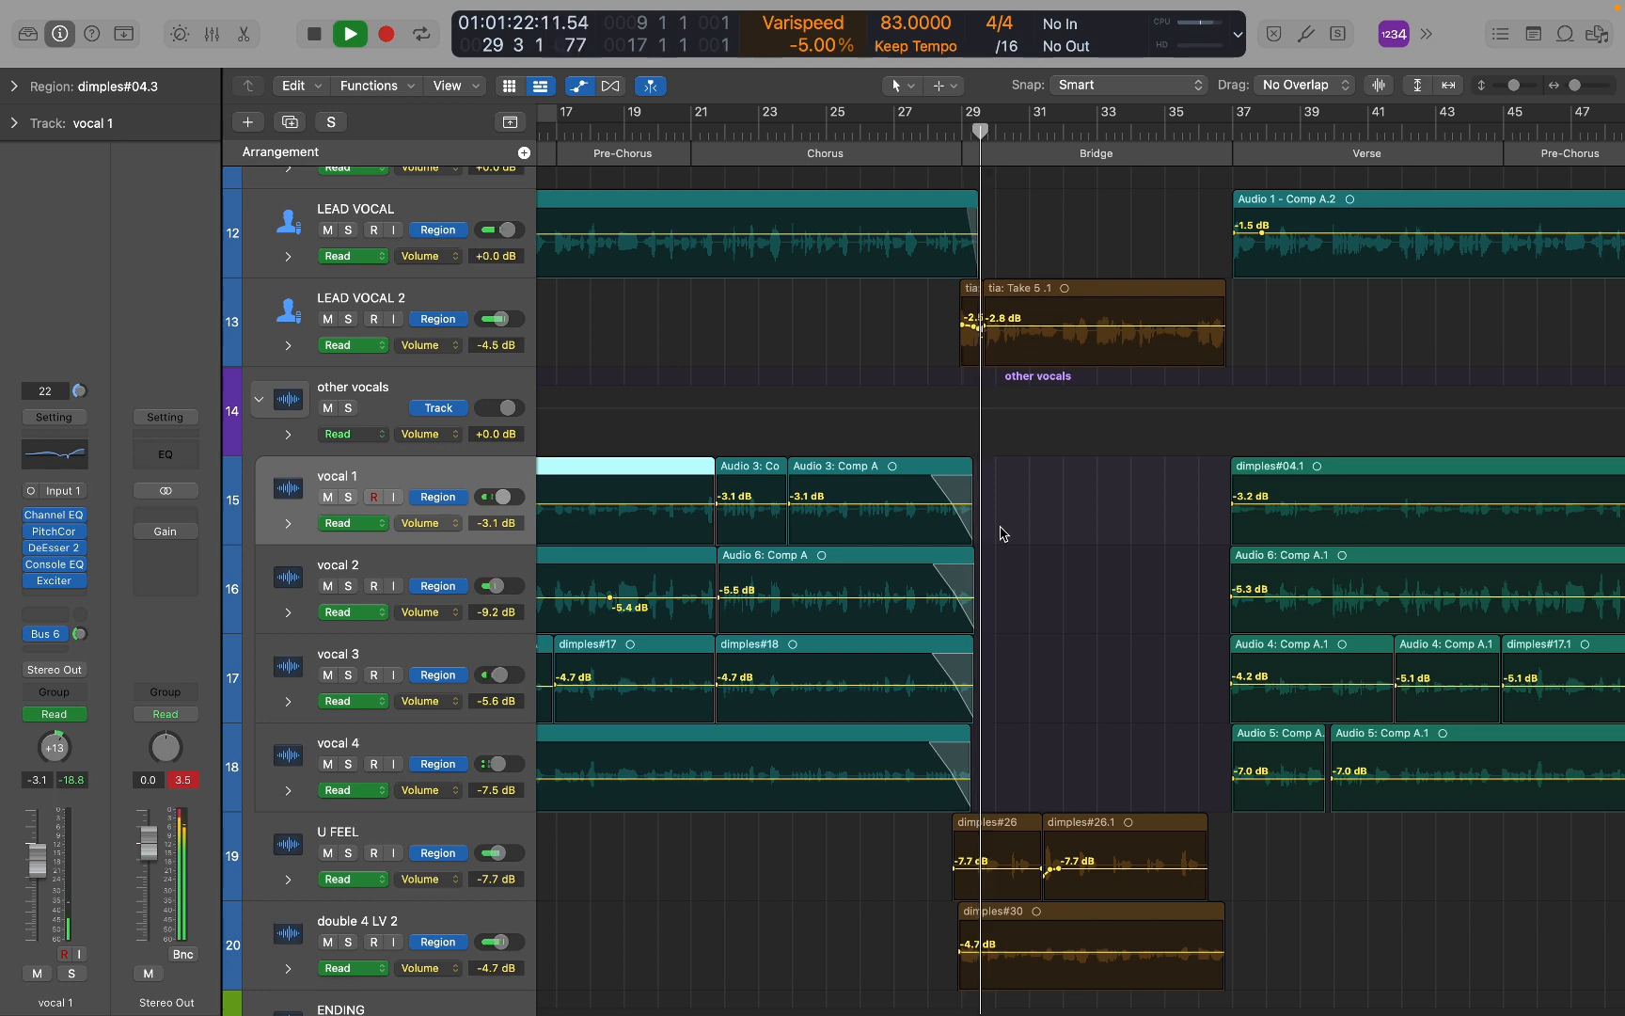
pyautogui.scroll(-1, 1045, 488)
pyautogui.hscroll(5, 1046, 488)
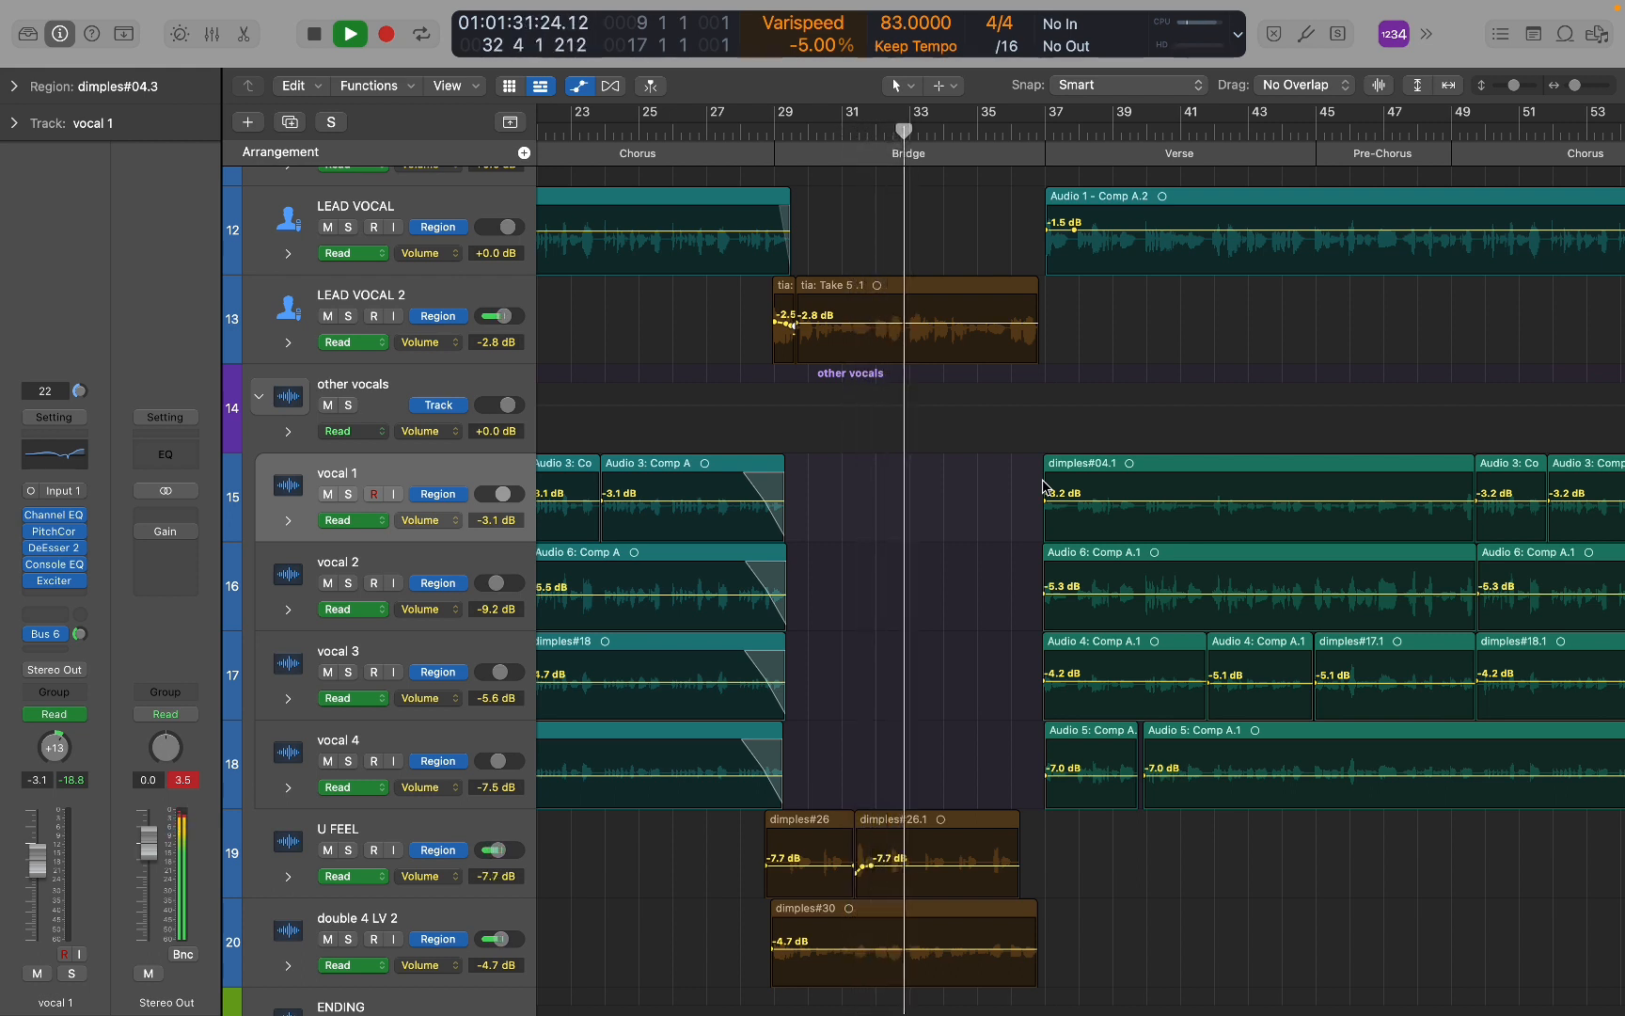
pyautogui.scroll(-1, 1047, 488)
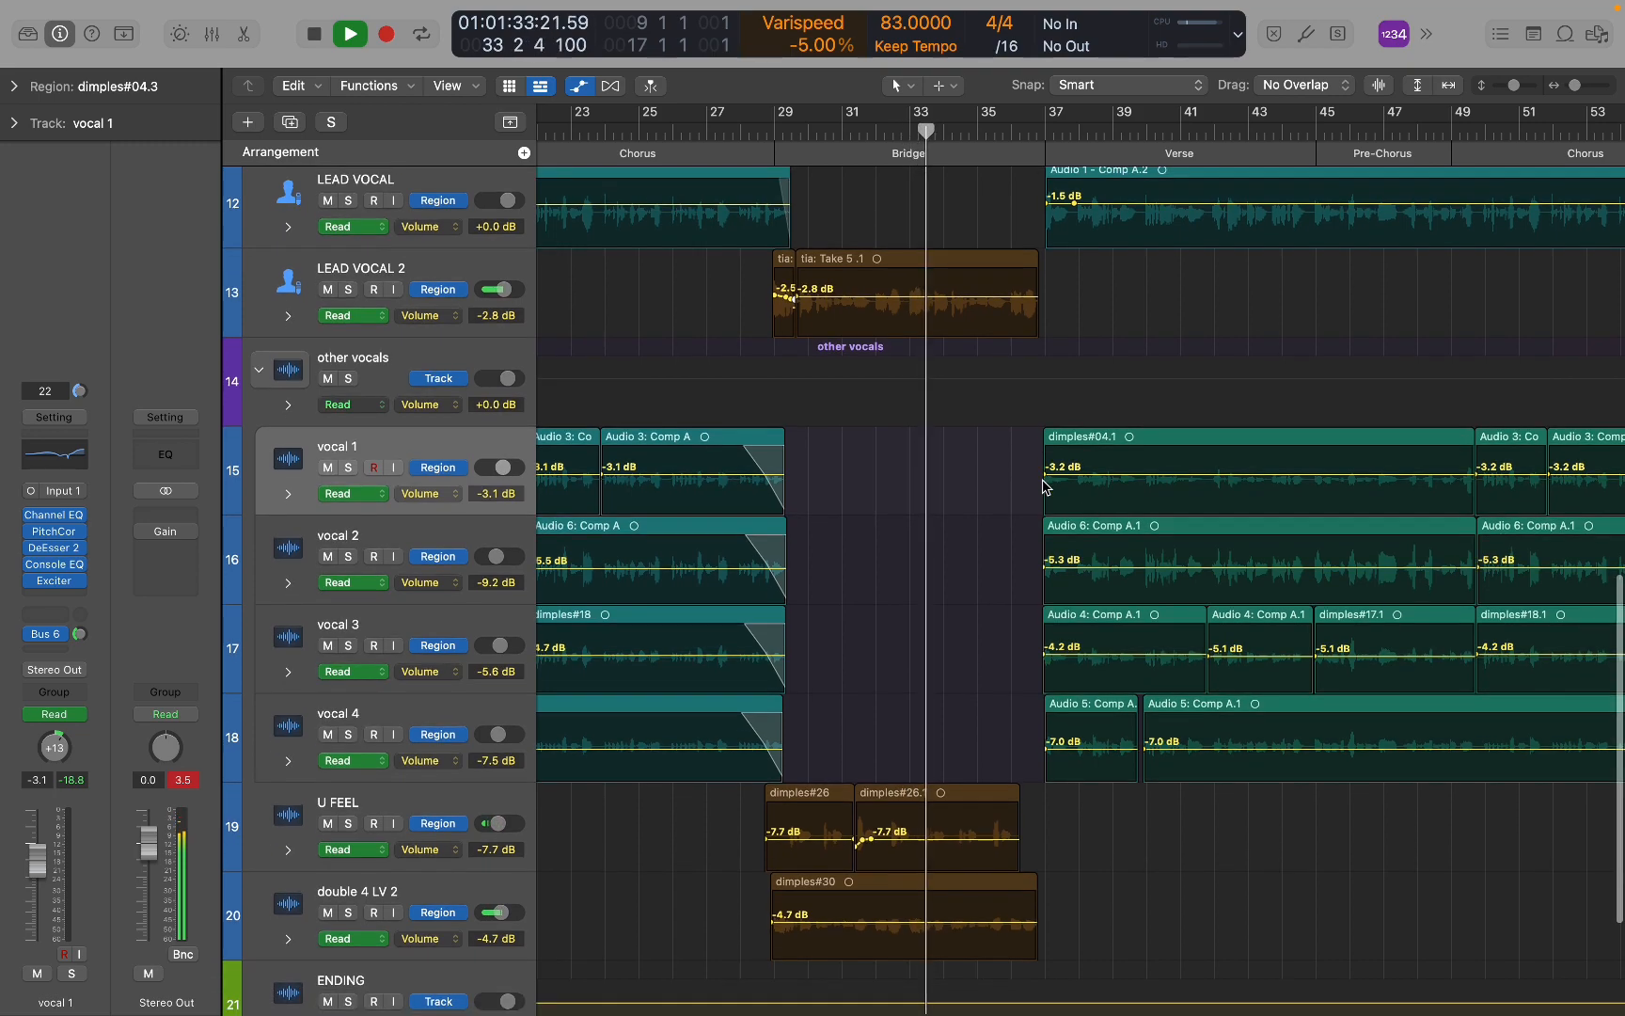
# Hide the track automation and stop playback at the end of the Bridge.
pyautogui.press('a')
pyautogui.press('z')
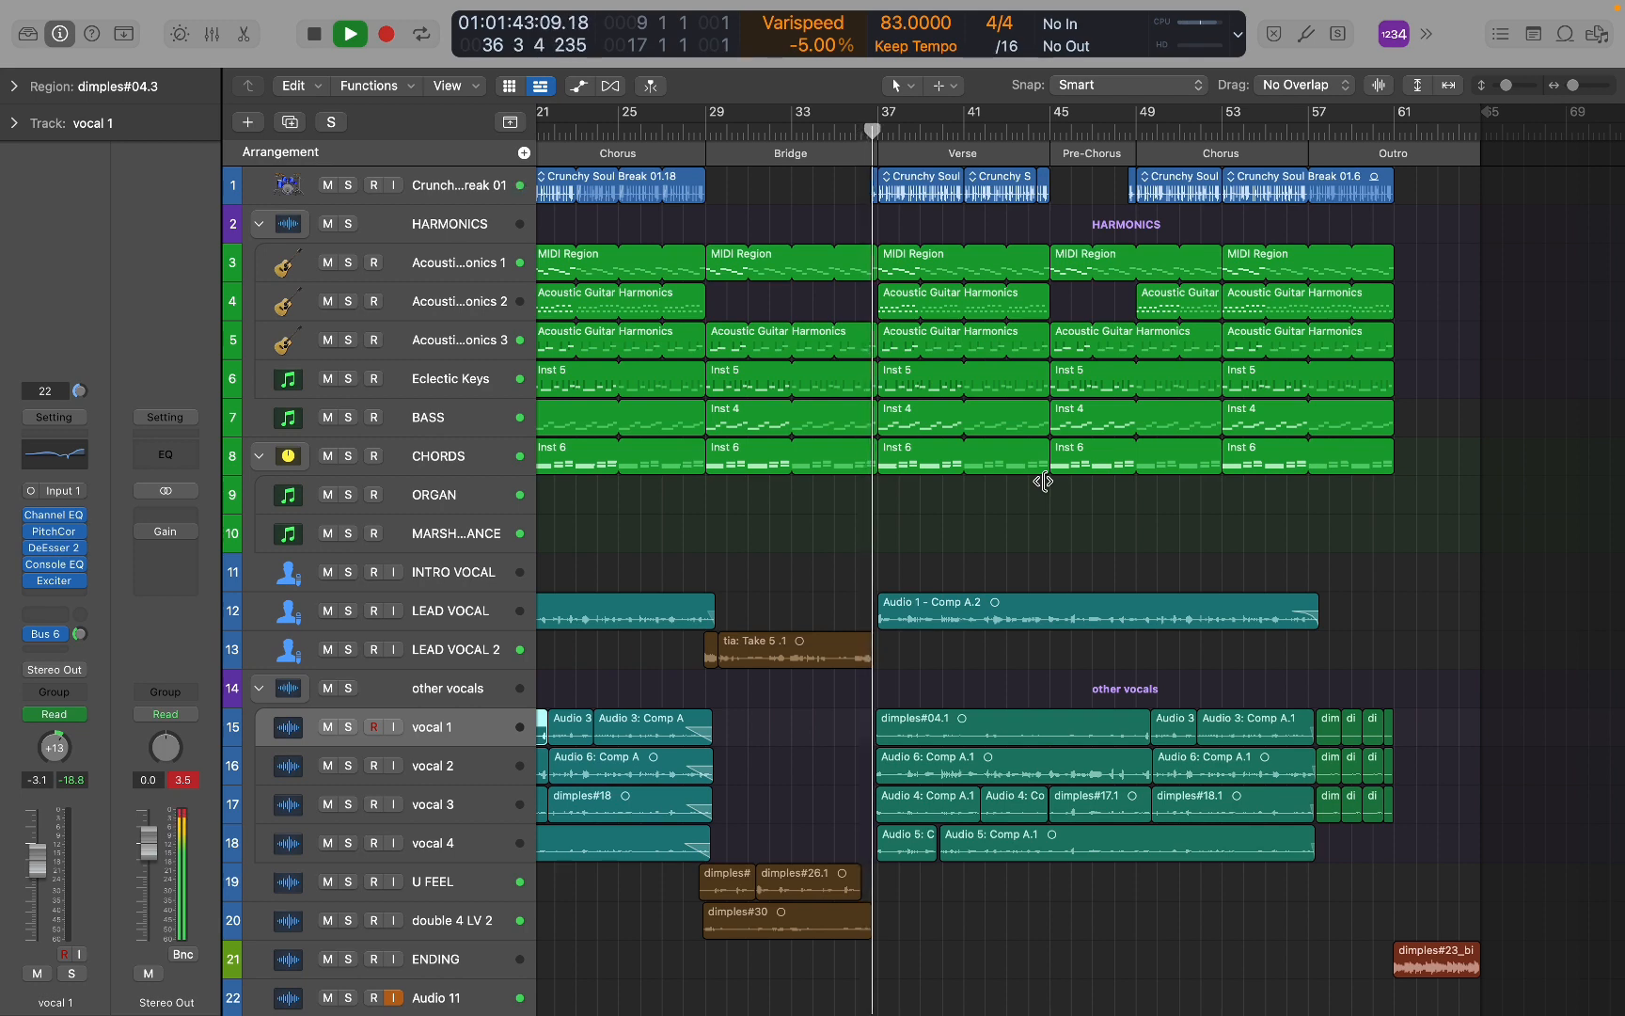
pyautogui.press('space')
pyautogui.scroll(-1, 997, 395)
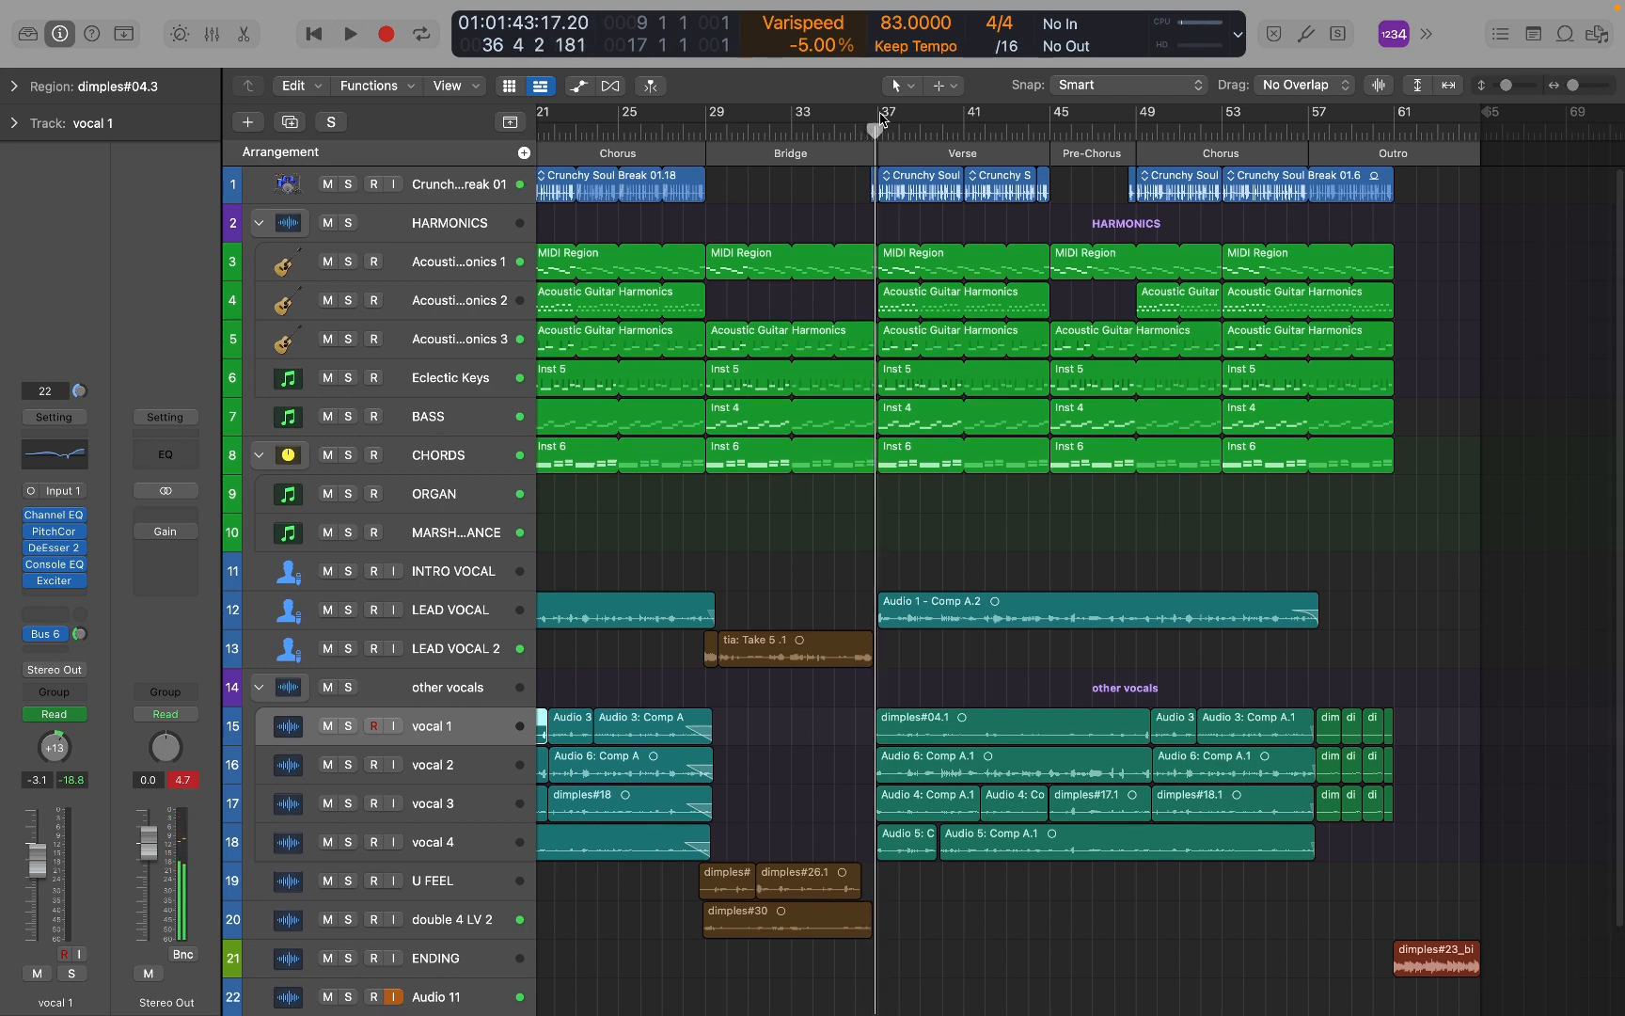
# Set the cycle range over the Bridge from bar 29 to bar 37.
pyautogui.moveTo(880, 113); pyautogui.dragTo(715, 111)
pyautogui.press('super+Right')
pyautogui.press('super+Right')
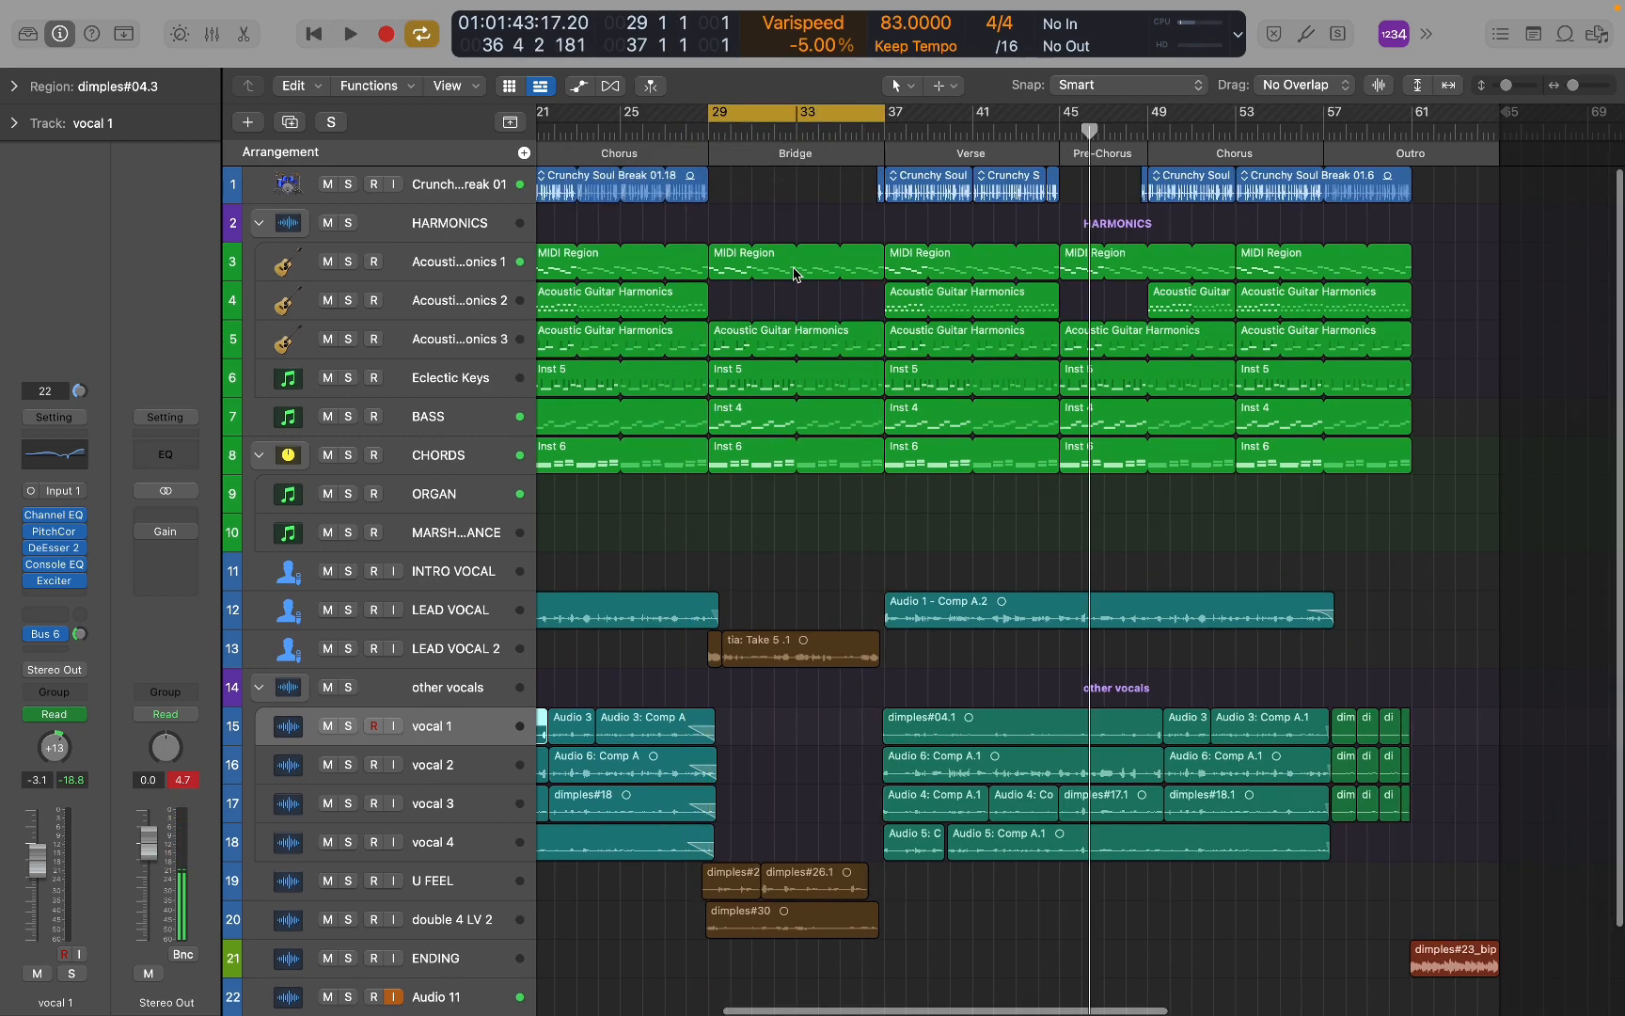
pyautogui.hscroll(4, 786, 273)
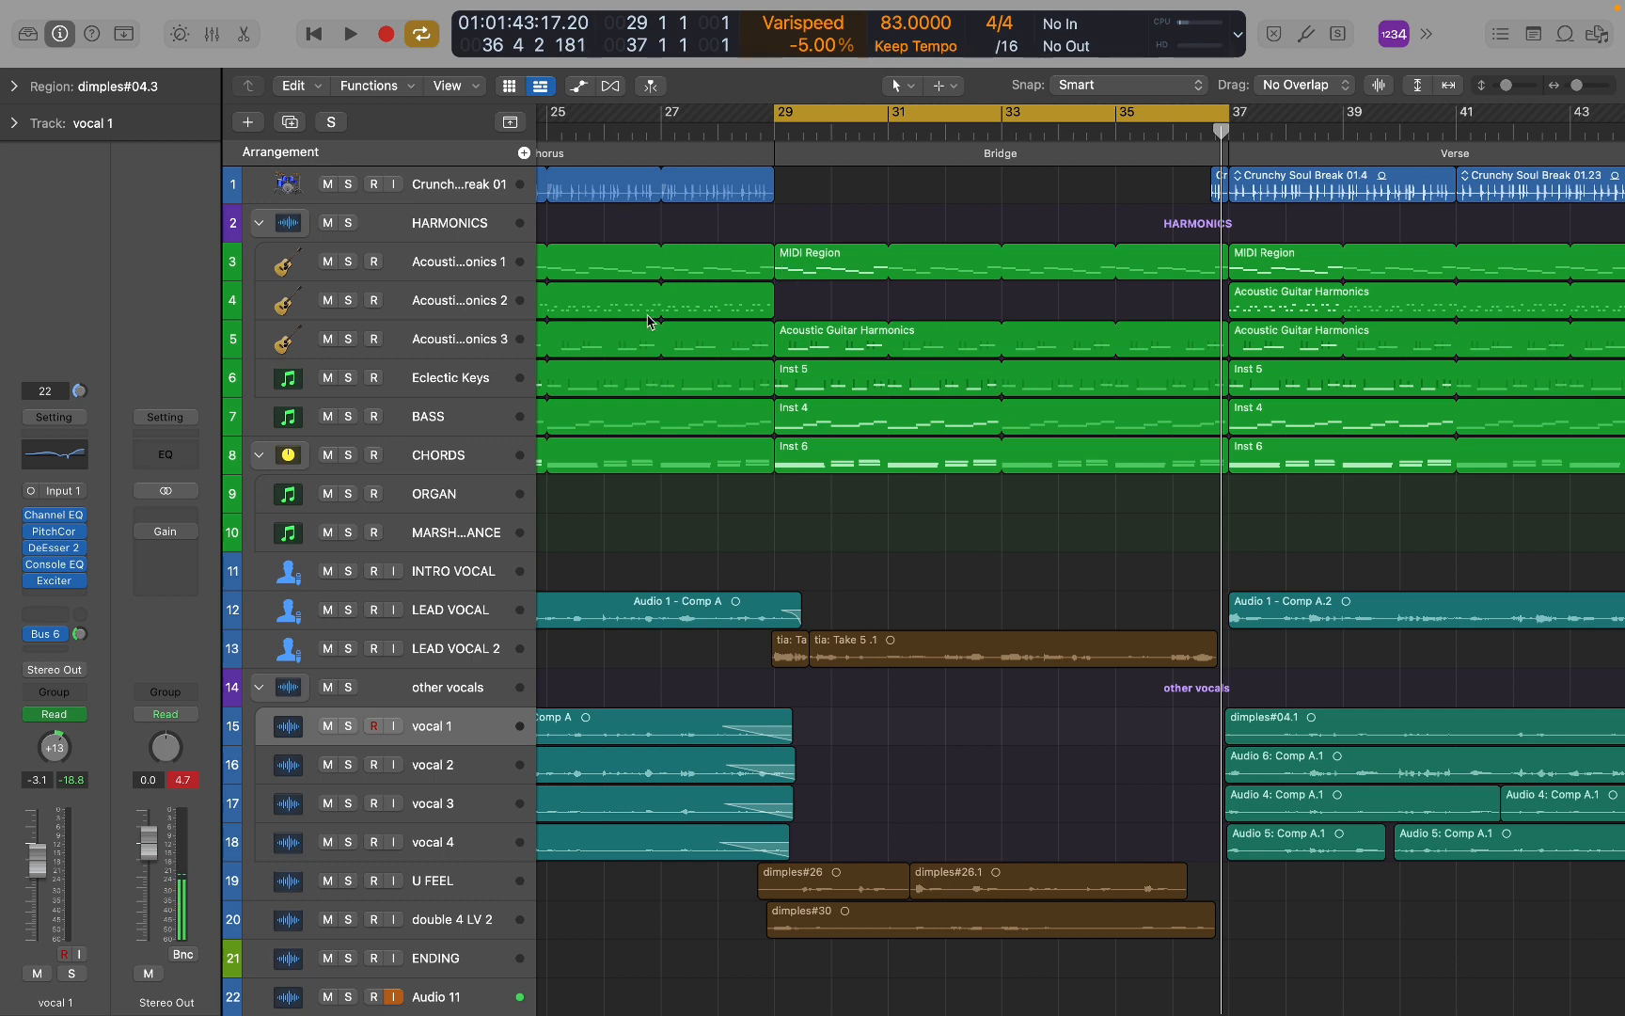
# Compare the channel strips of LEAD VOCAL and LEAD VOCAL 2, and inspect LEAD VOCAL 2's Bus 5 and Bus 4 sends.
pyautogui.click(440, 657)
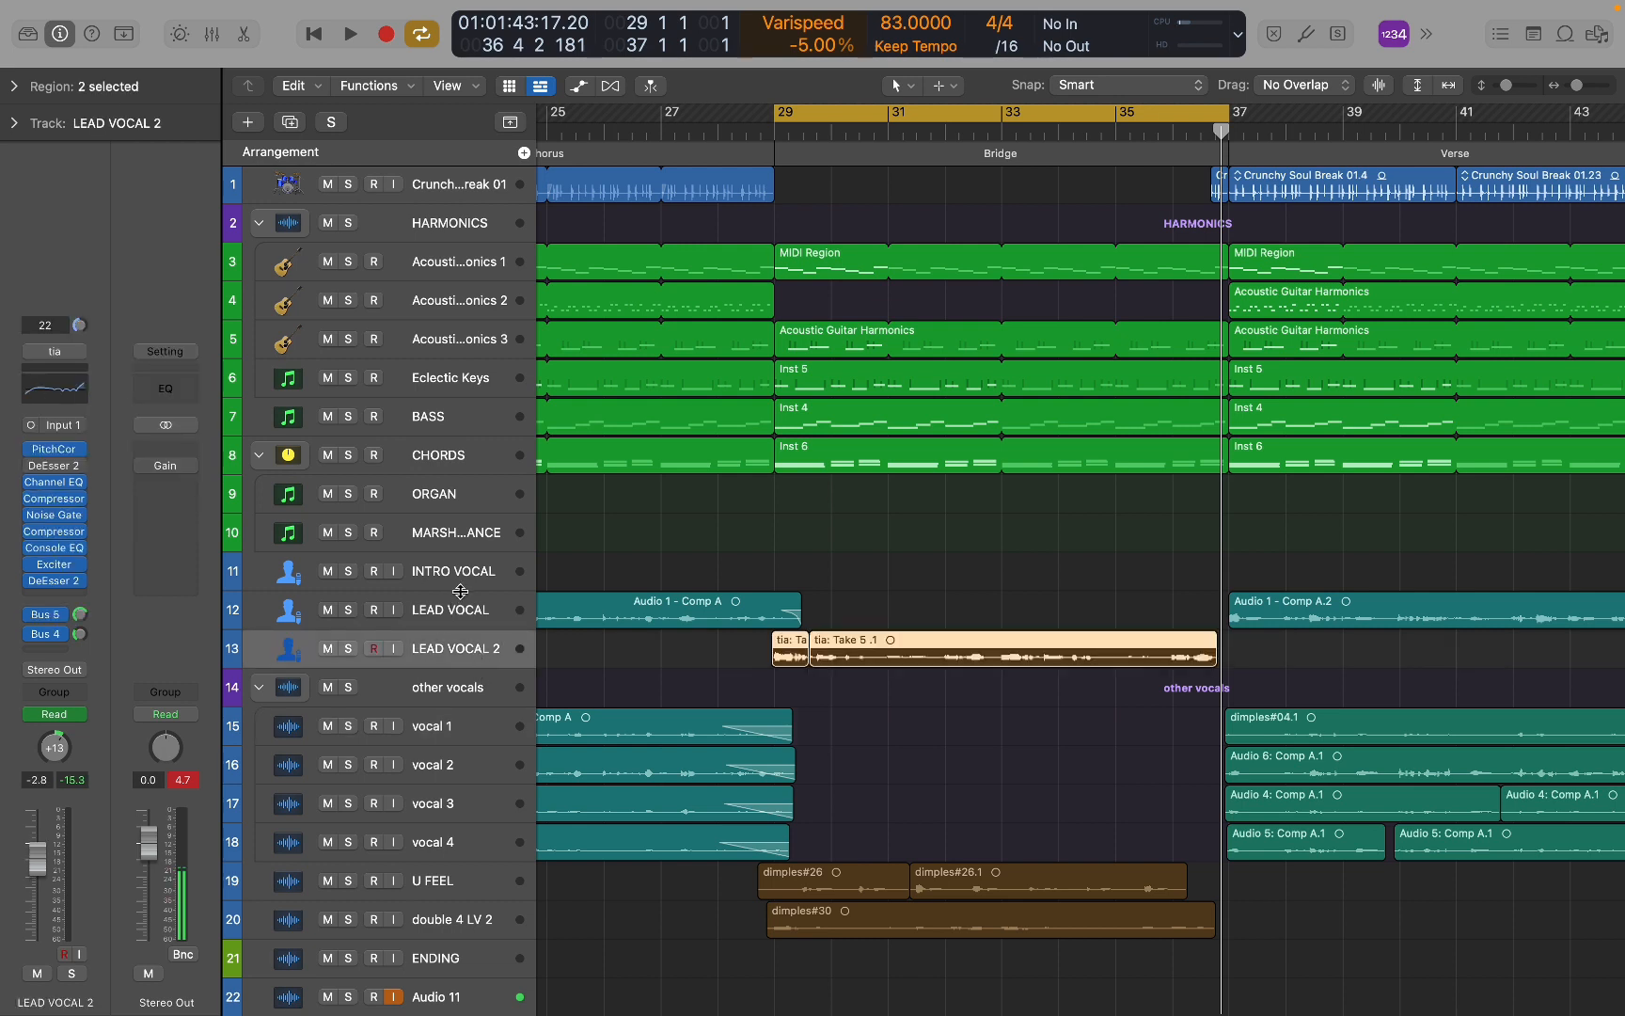
pyautogui.click(466, 609)
pyautogui.click(470, 651)
pyautogui.click(80, 615)
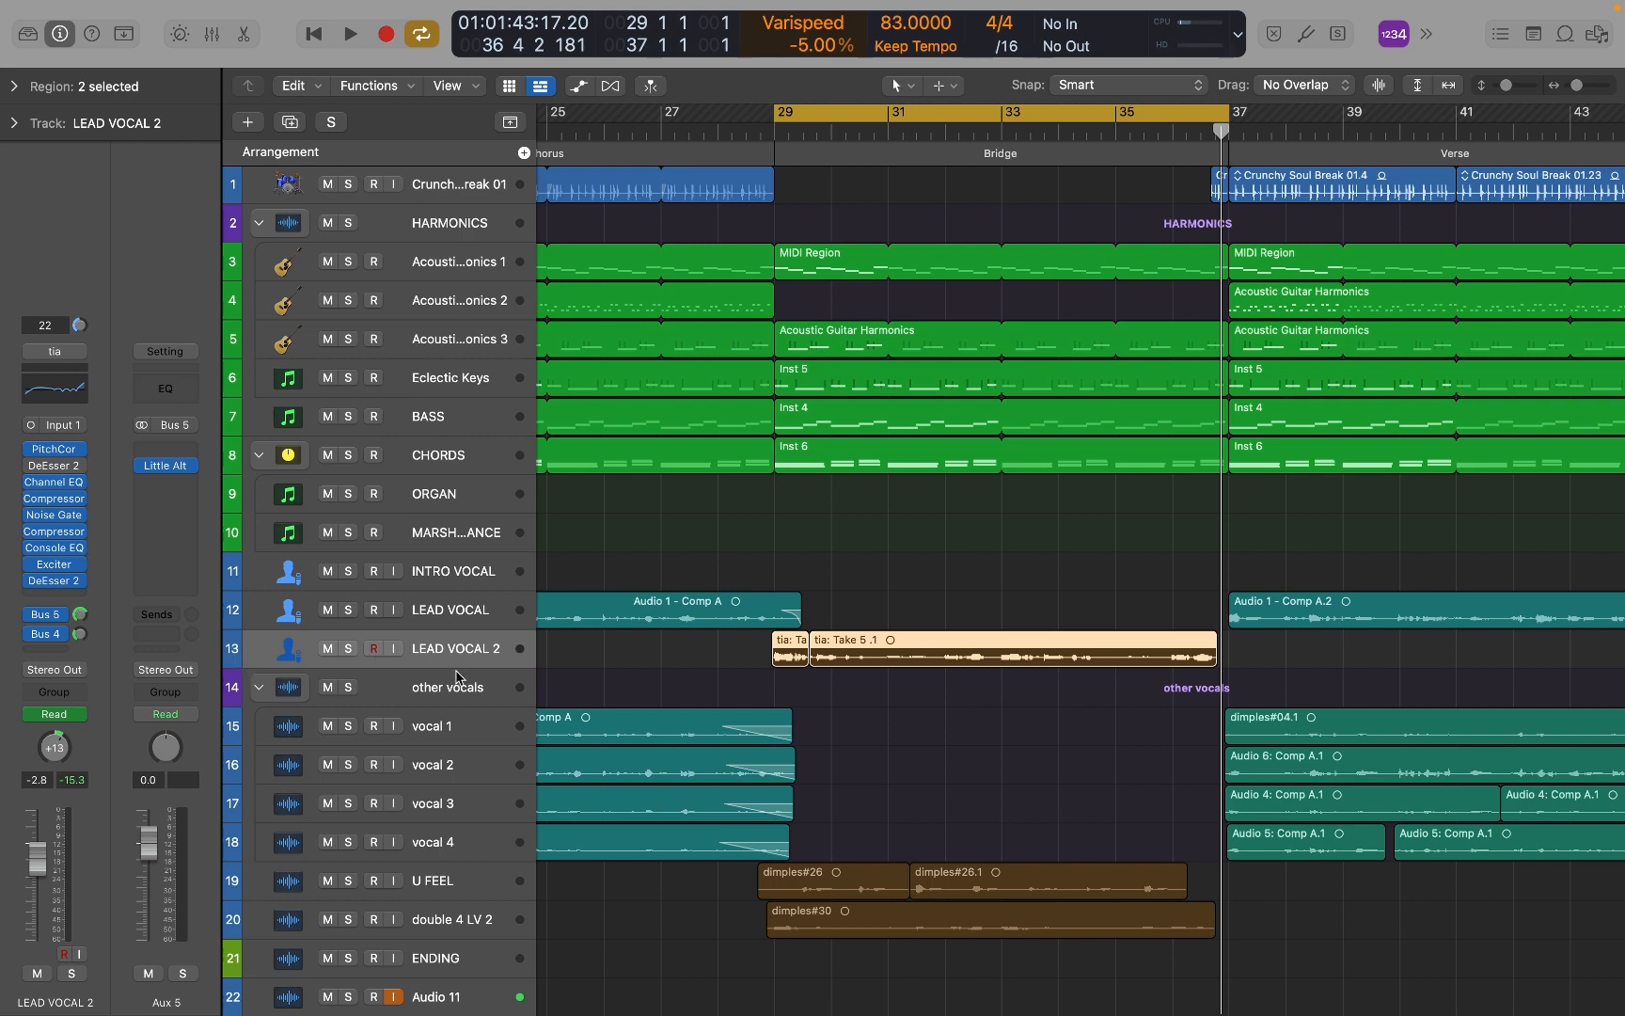
pyautogui.click(53, 634)
pyautogui.click(112, 542)
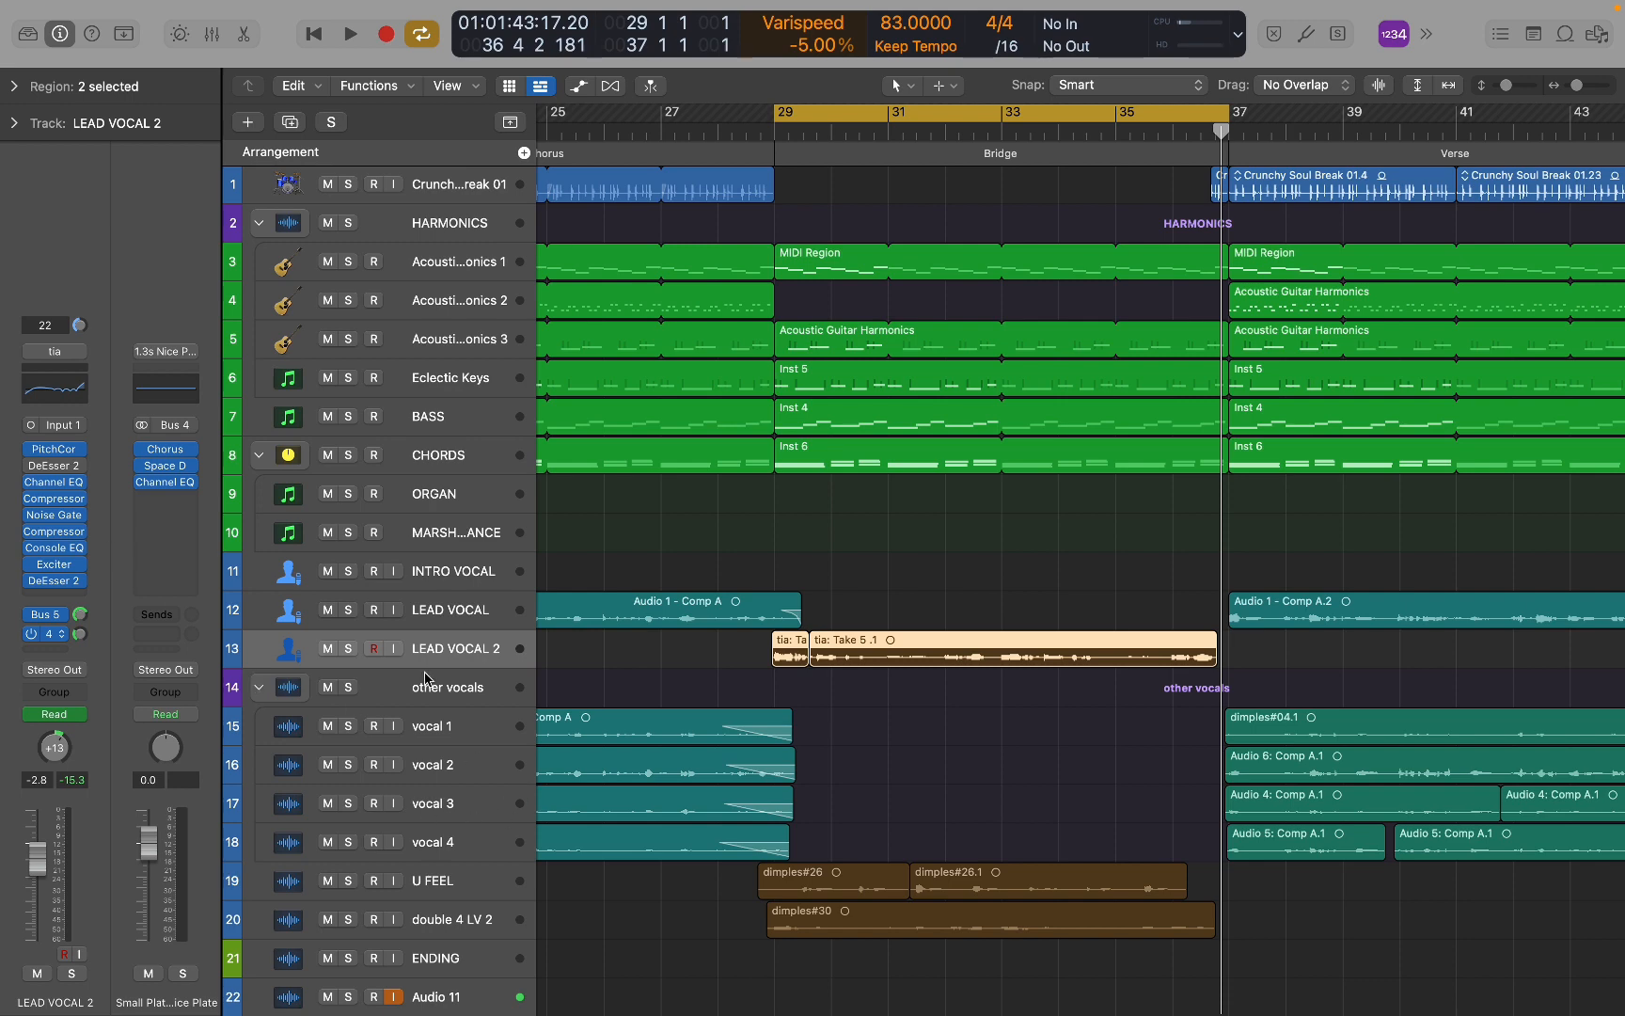
# Solo LEAD VOCAL 2 together with Audio 11 and play the start of the Bridge cycle.
pyautogui.click(347, 649)
pyautogui.press('space')
pyautogui.scroll(-3, 354, 846)
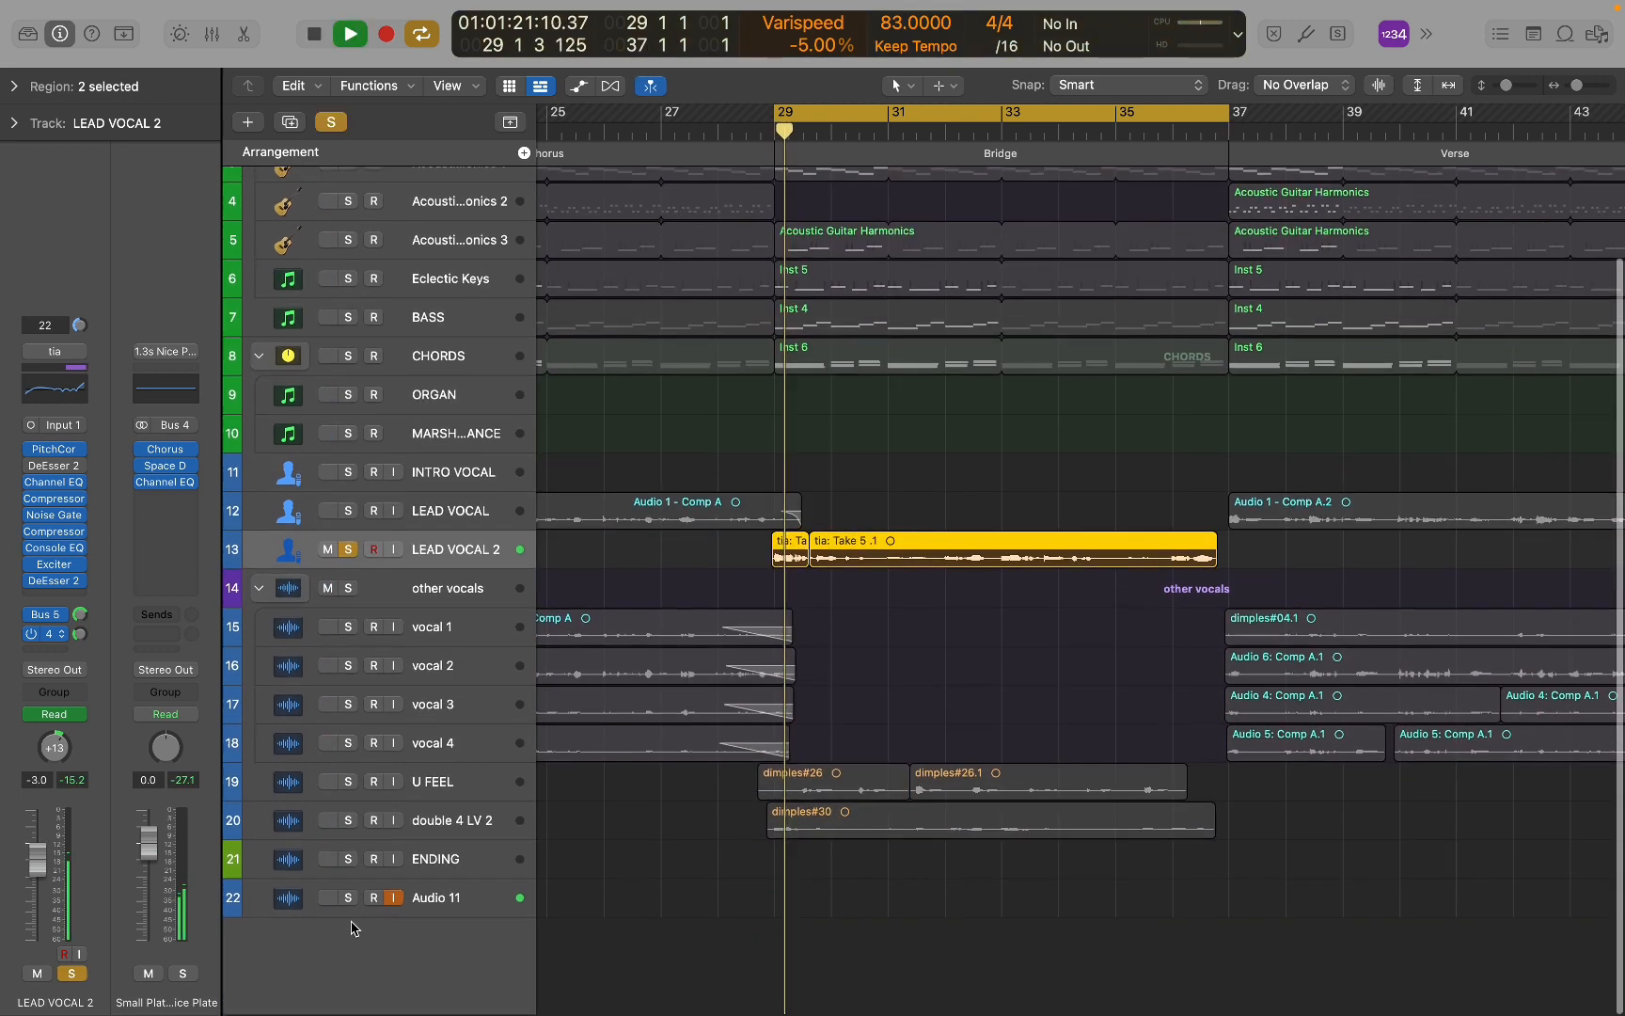
pyautogui.click(349, 900)
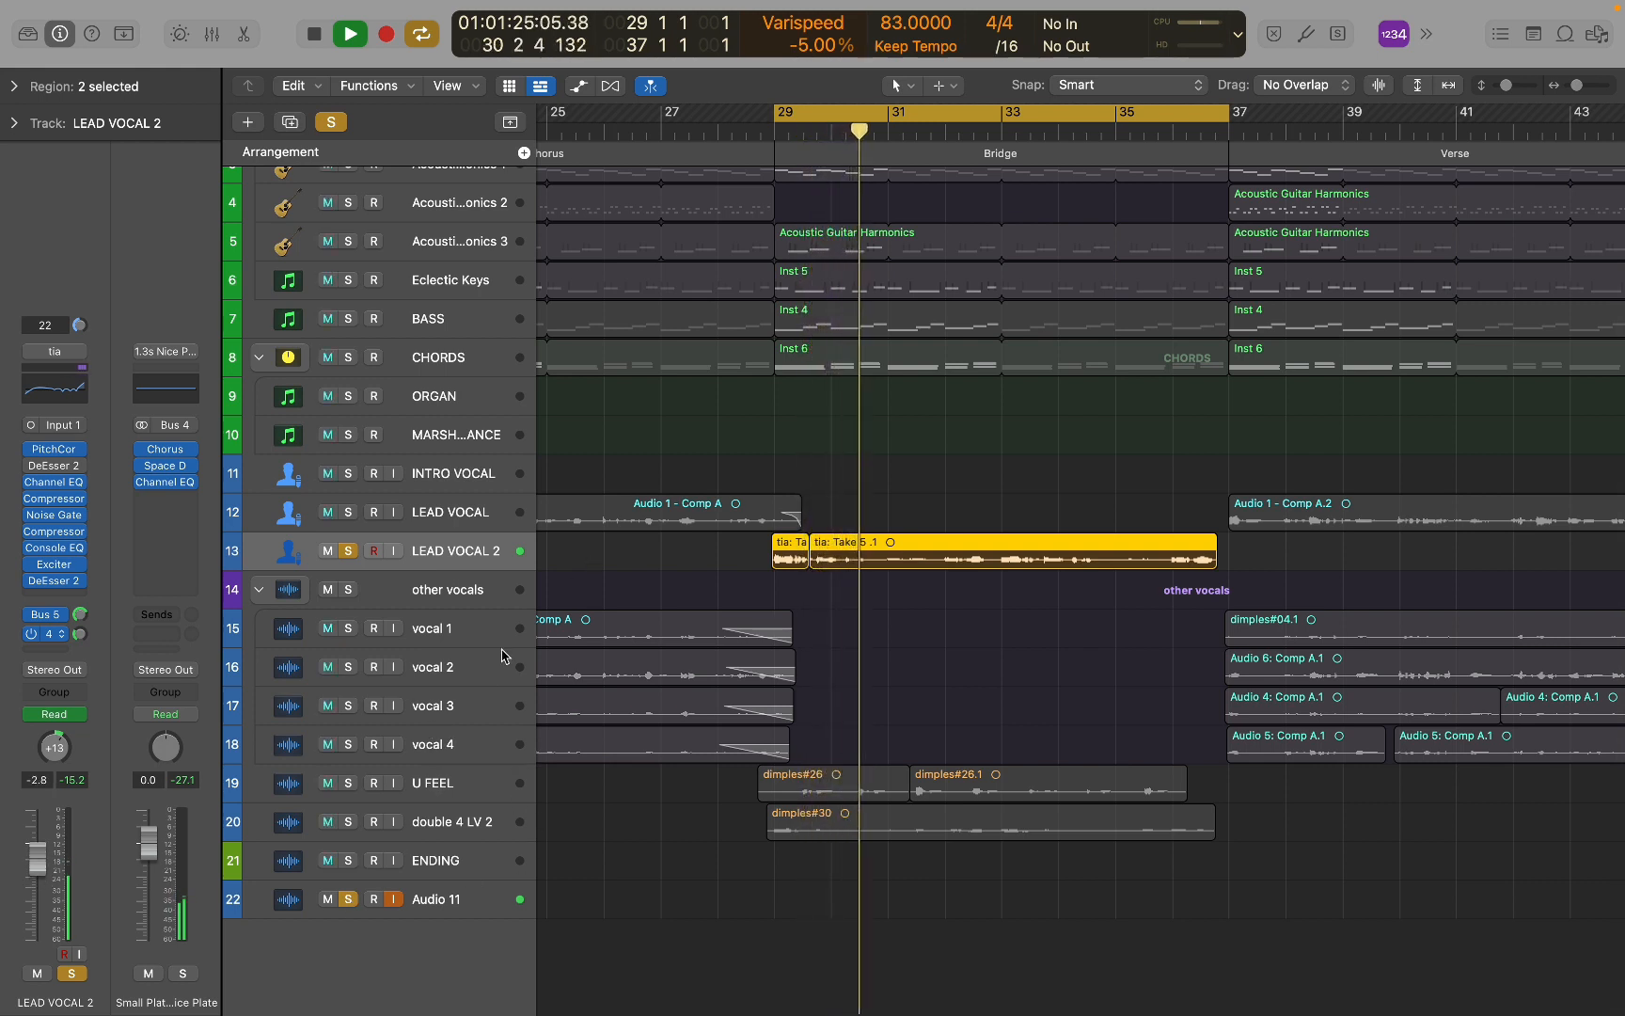
pyautogui.press('space')
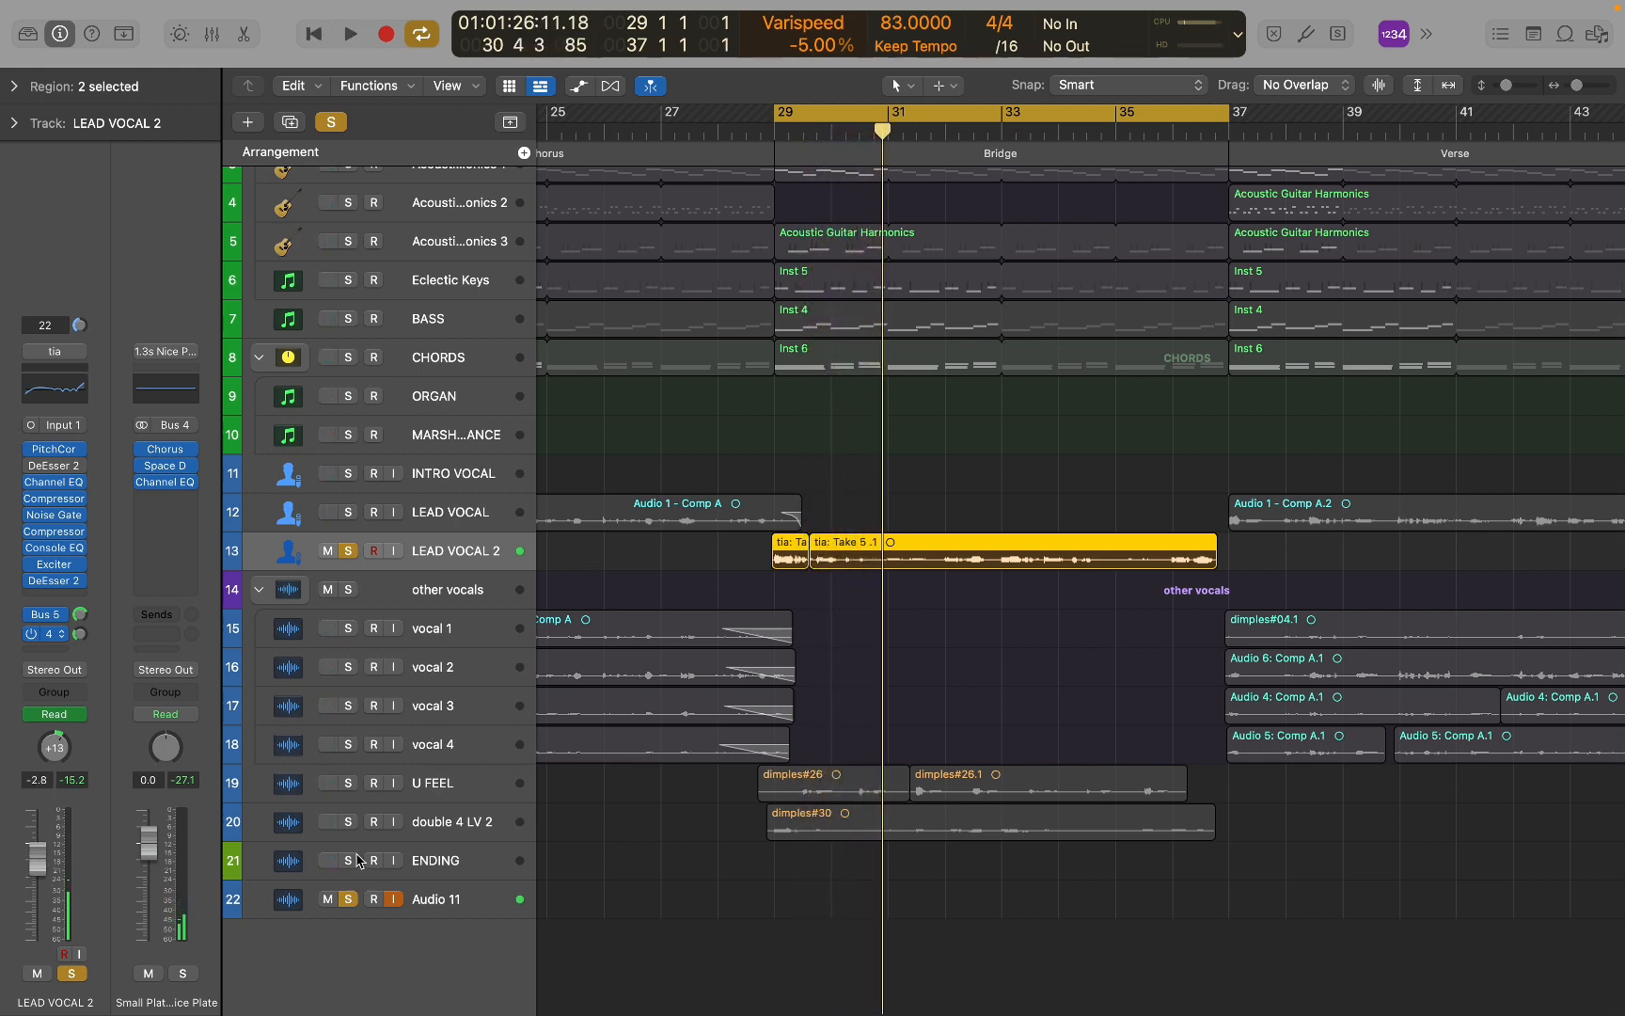
# Add double 4 LV 2 to the solo, play the Bridge cycle, and view that track's channel strip.
pyautogui.click(349, 822)
pyautogui.press('space')
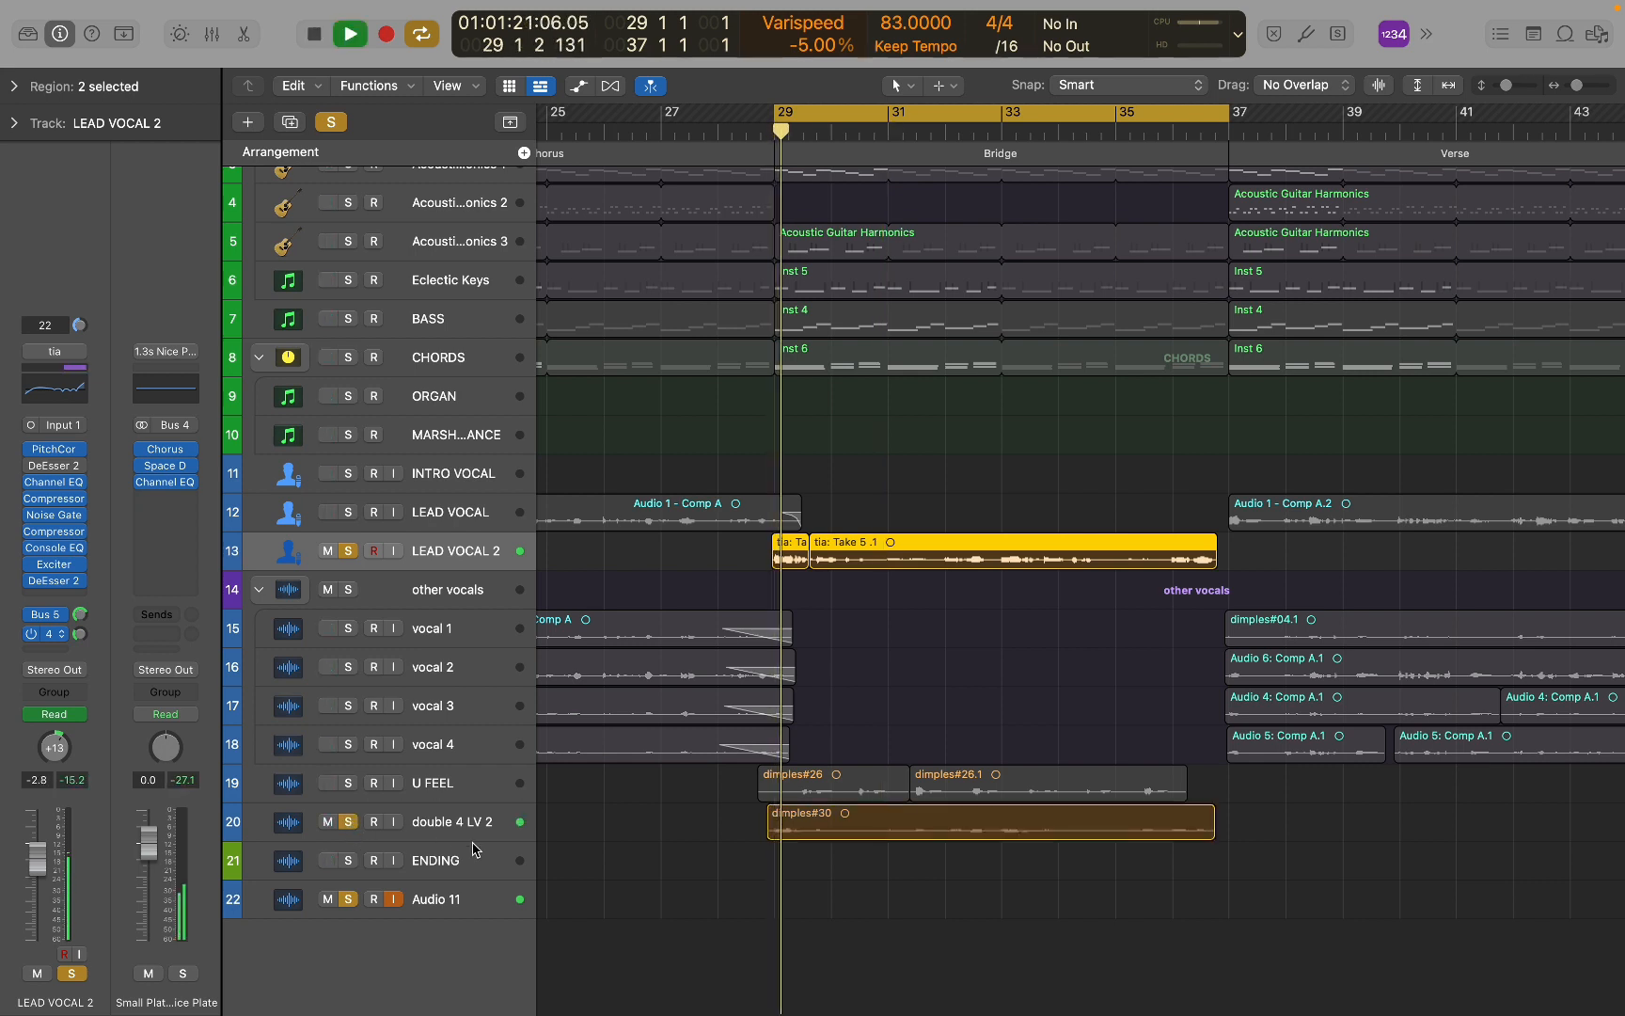
pyautogui.click(480, 834)
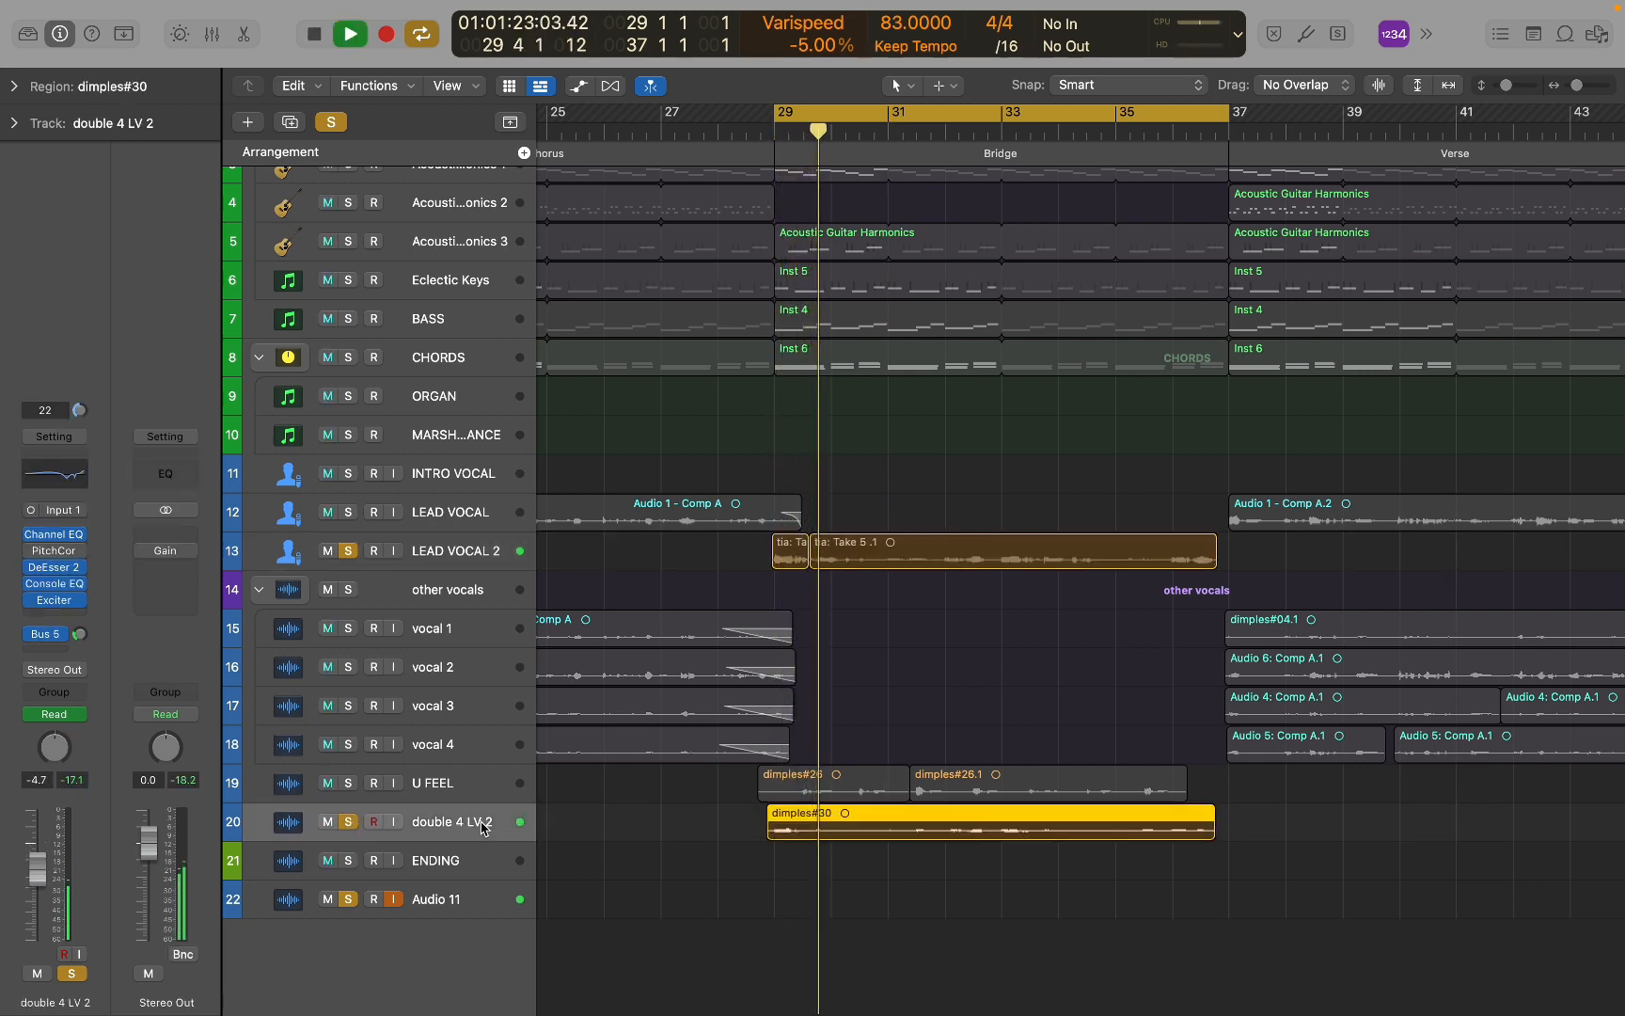
pyautogui.press('space')
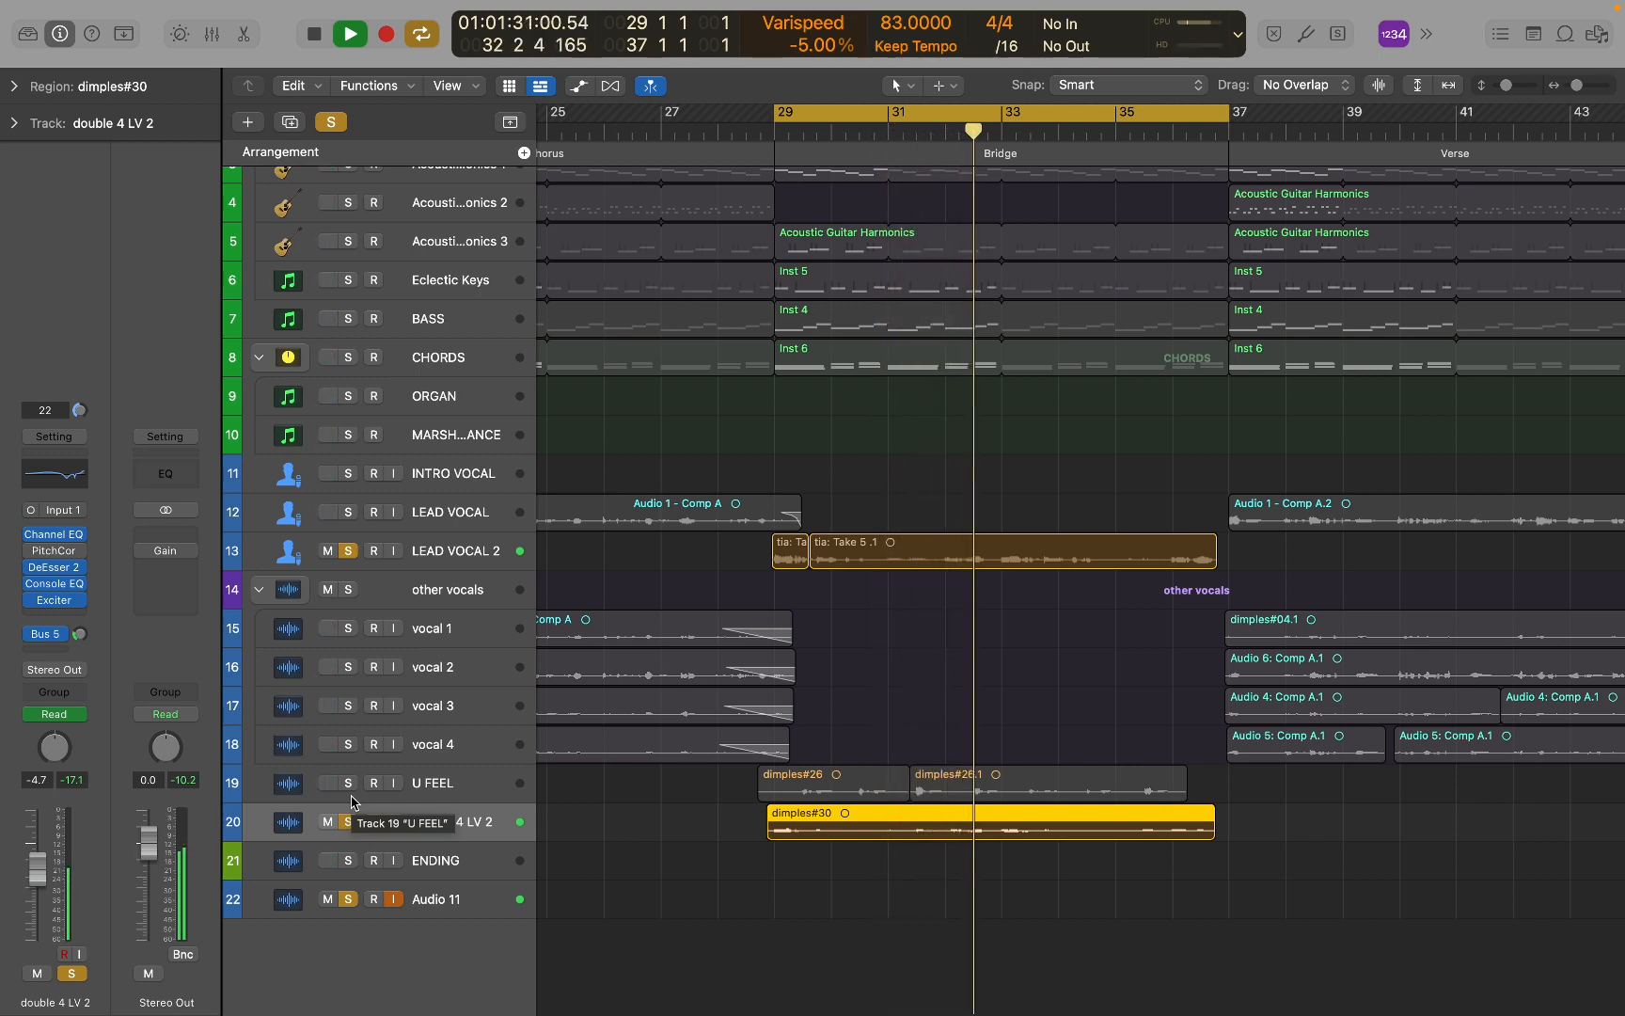
pyautogui.press('space')
# Add U FEEL to the solo, view its channel strip, and play the rest of the Bridge with the soloed vocals.
pyautogui.click(348, 782)
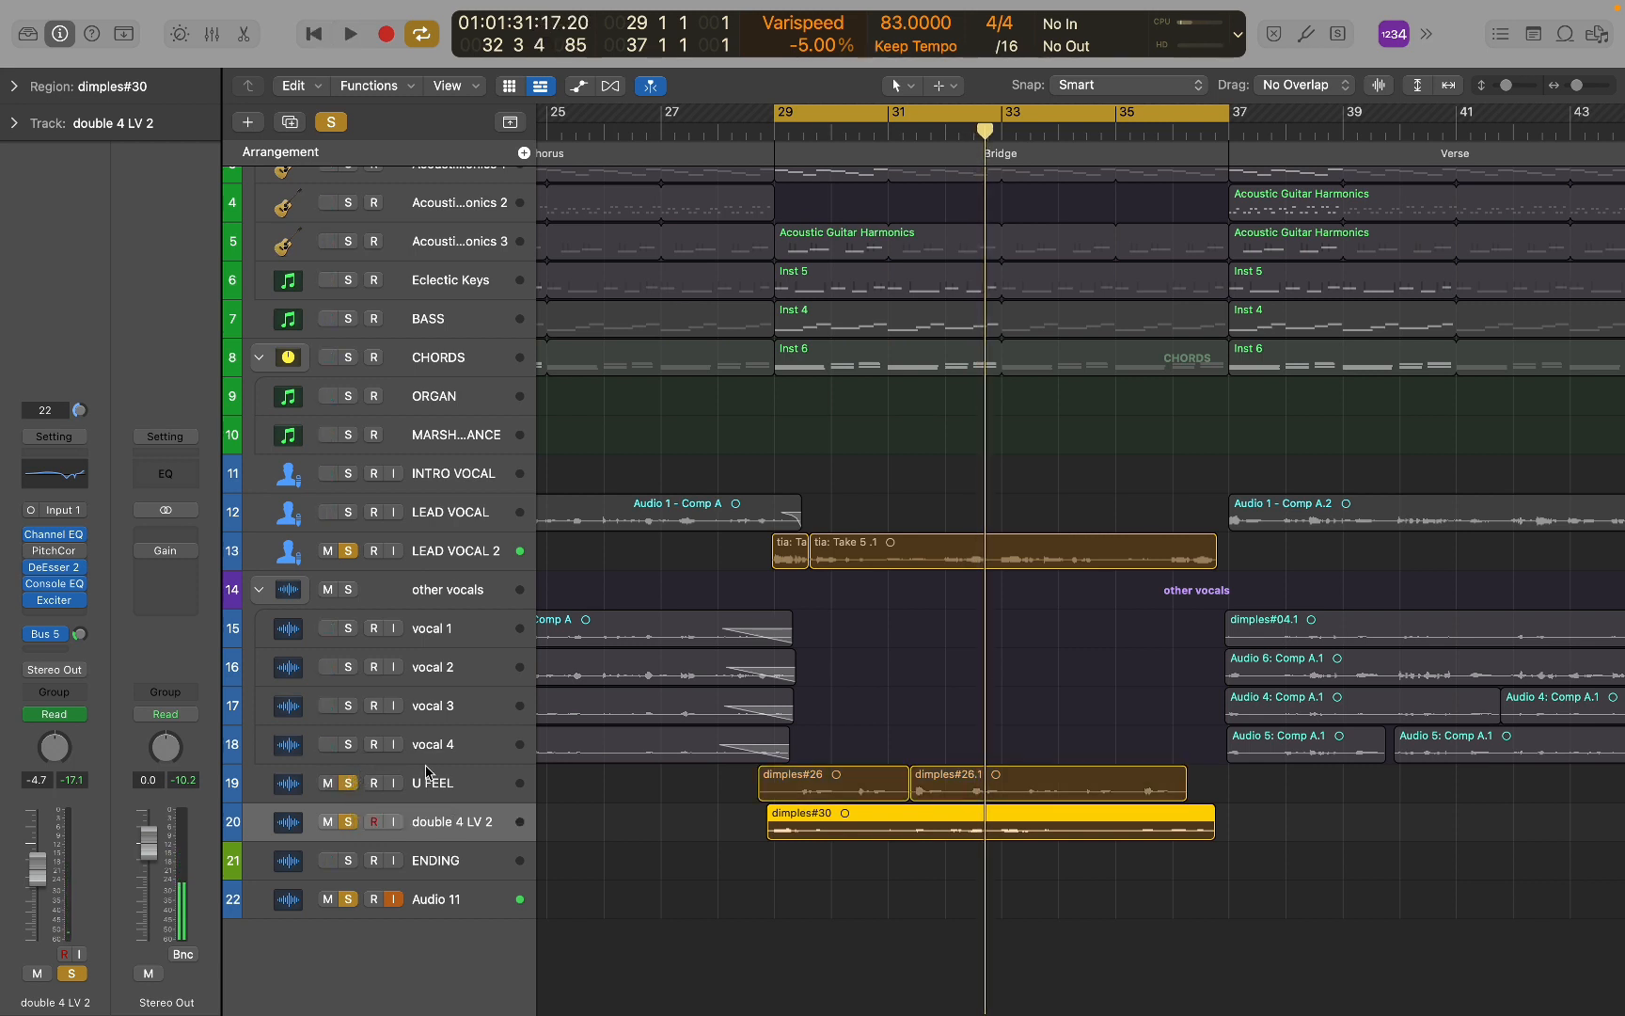
pyautogui.click(448, 788)
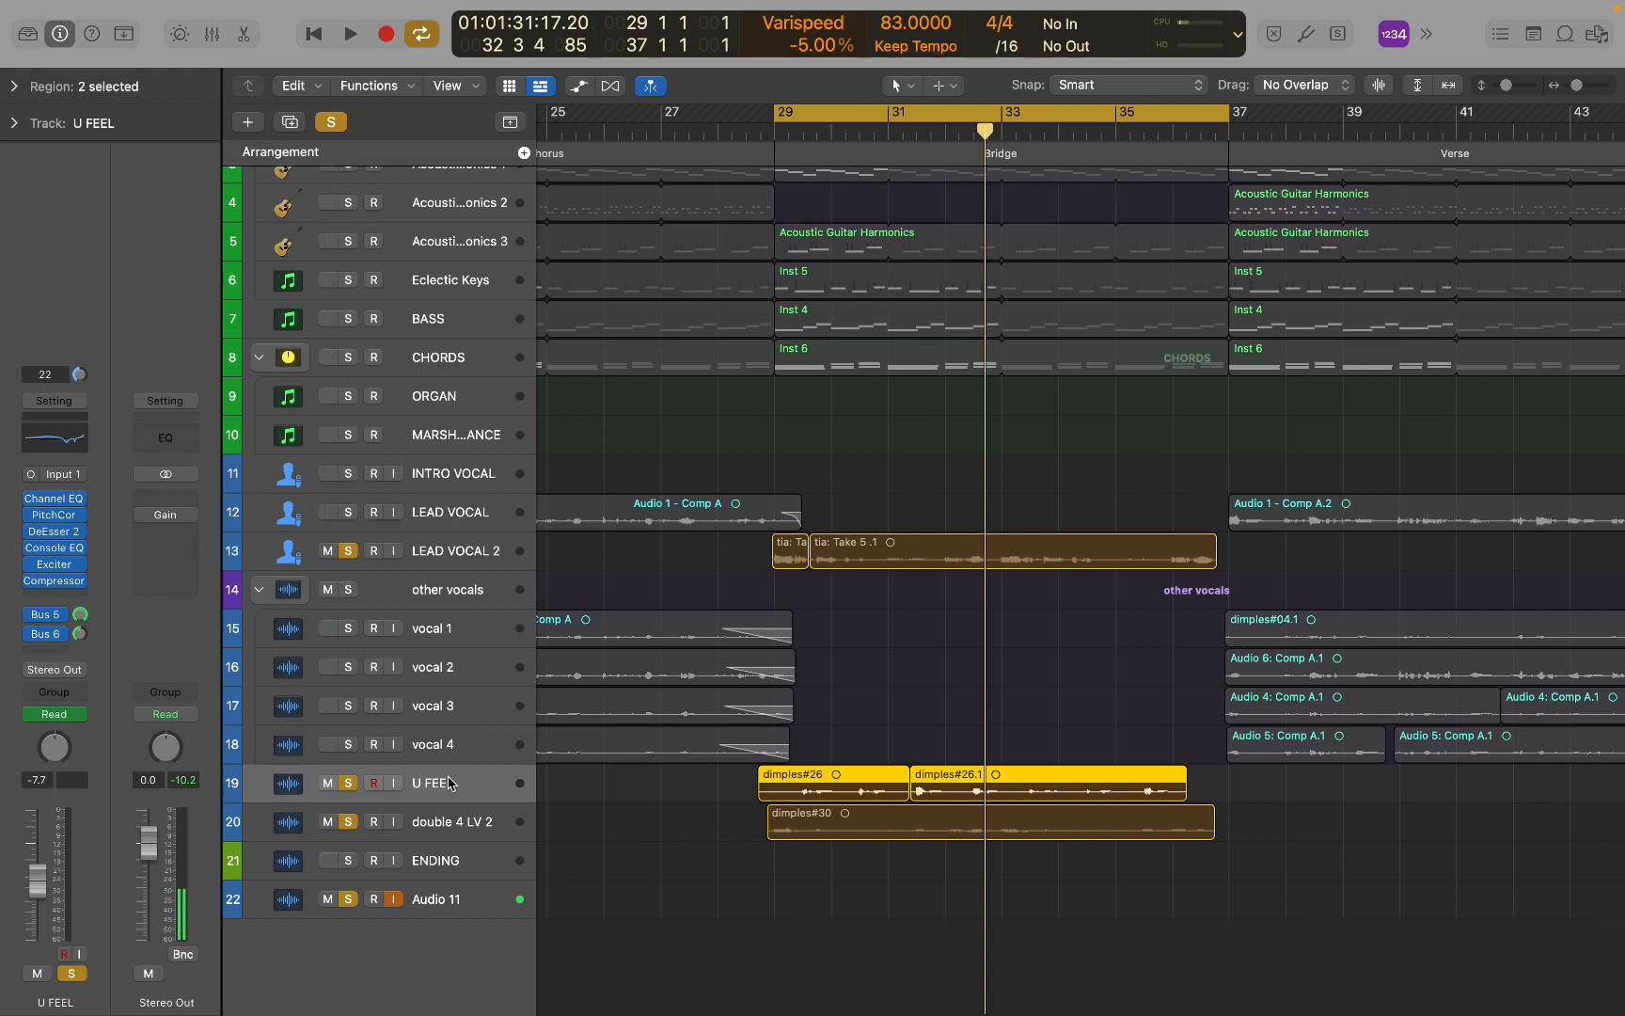
pyautogui.press('space')
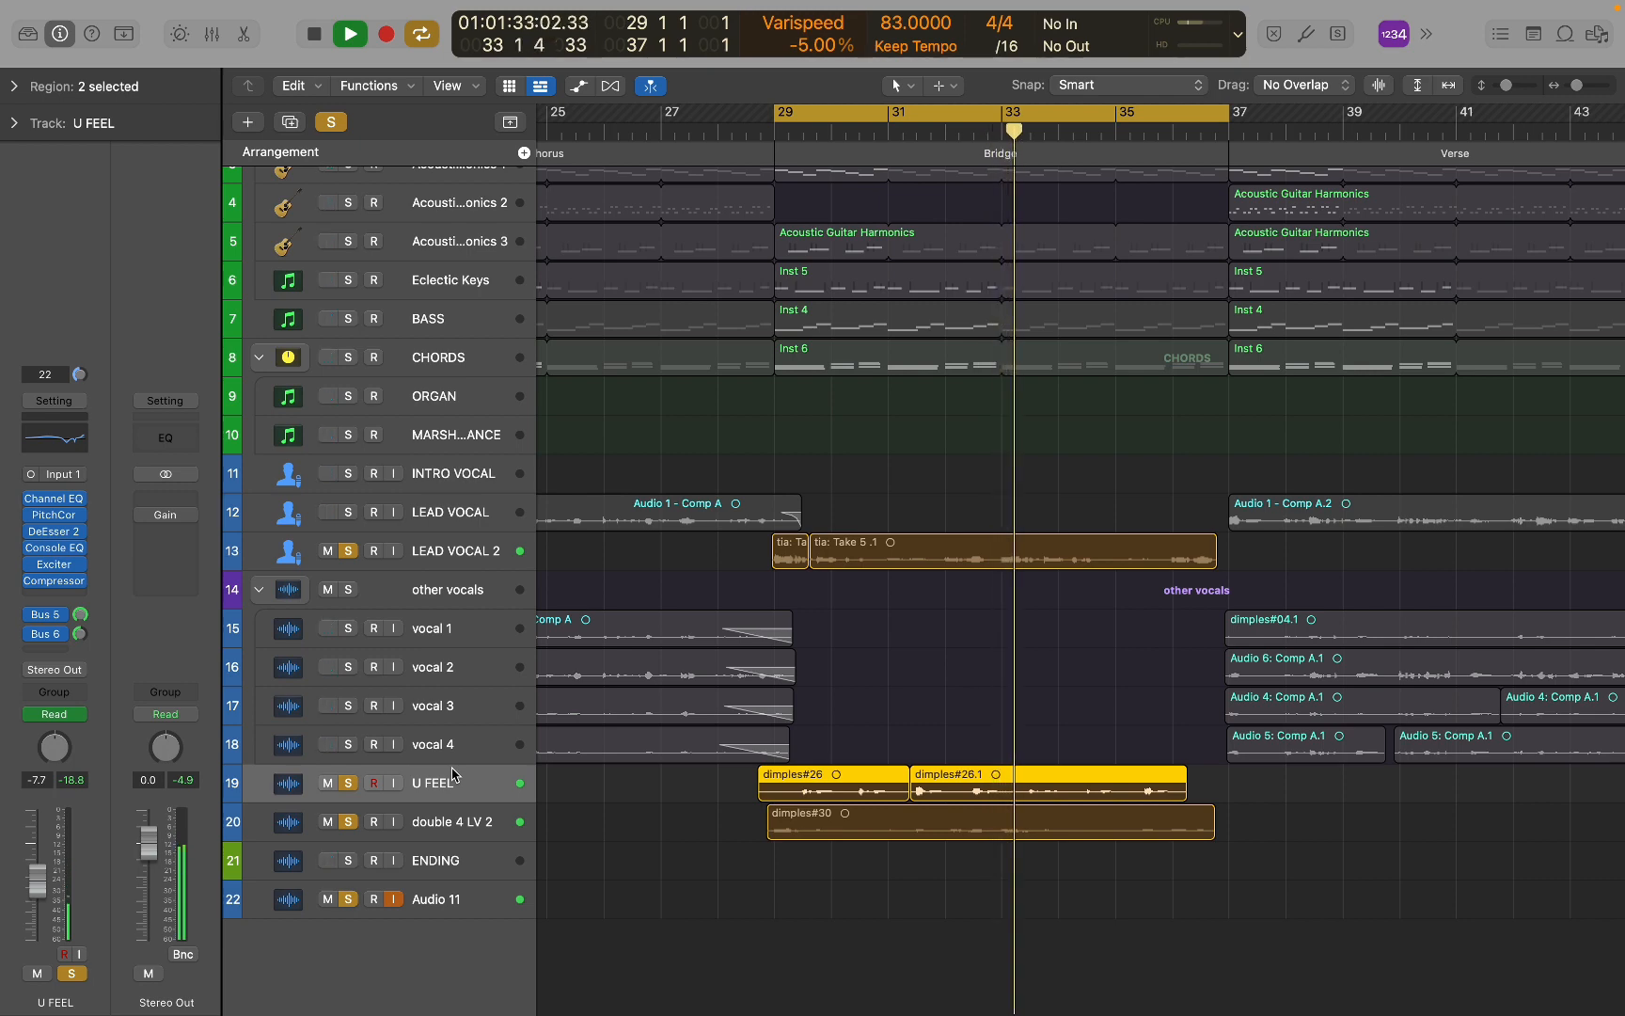
pyautogui.hscroll(3, 452, 774)
pyautogui.press('super+Left')
pyautogui.press('super+Left')
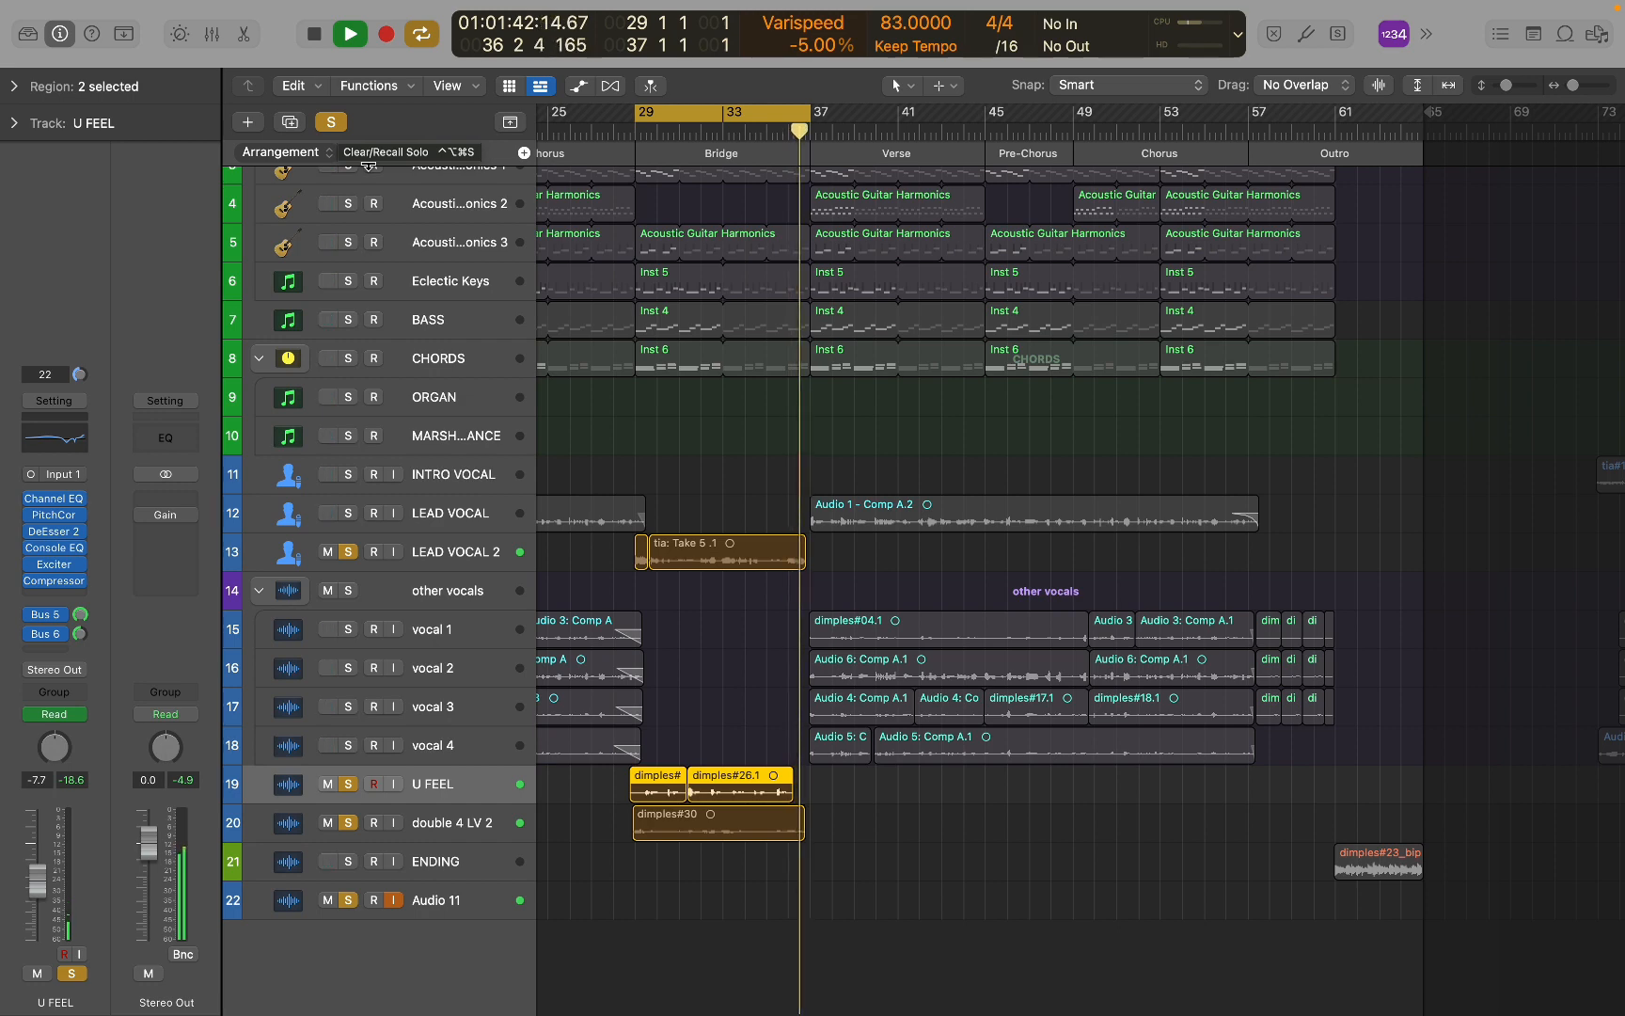
pyautogui.press('space')
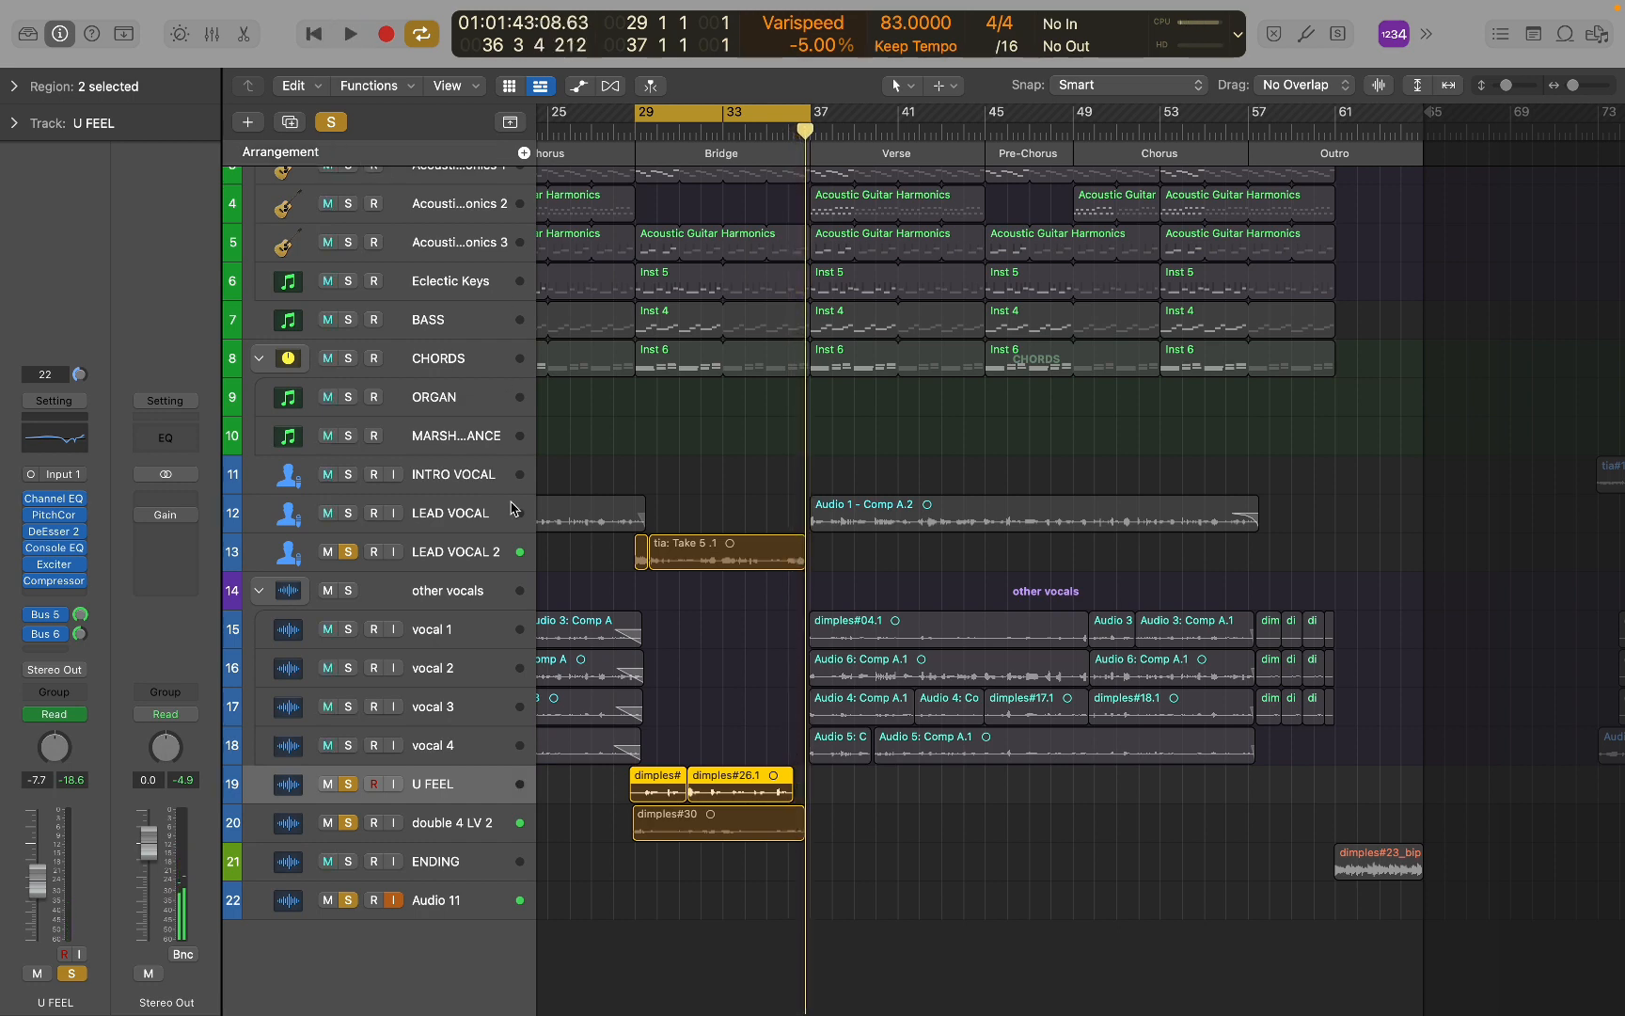
# Show the track automation and examine the volume curves of the LEAD VOCAL 2 and U FEEL regions in the Bridge.
pyautogui.press('a')
pyautogui.scroll(10, 672, 642)
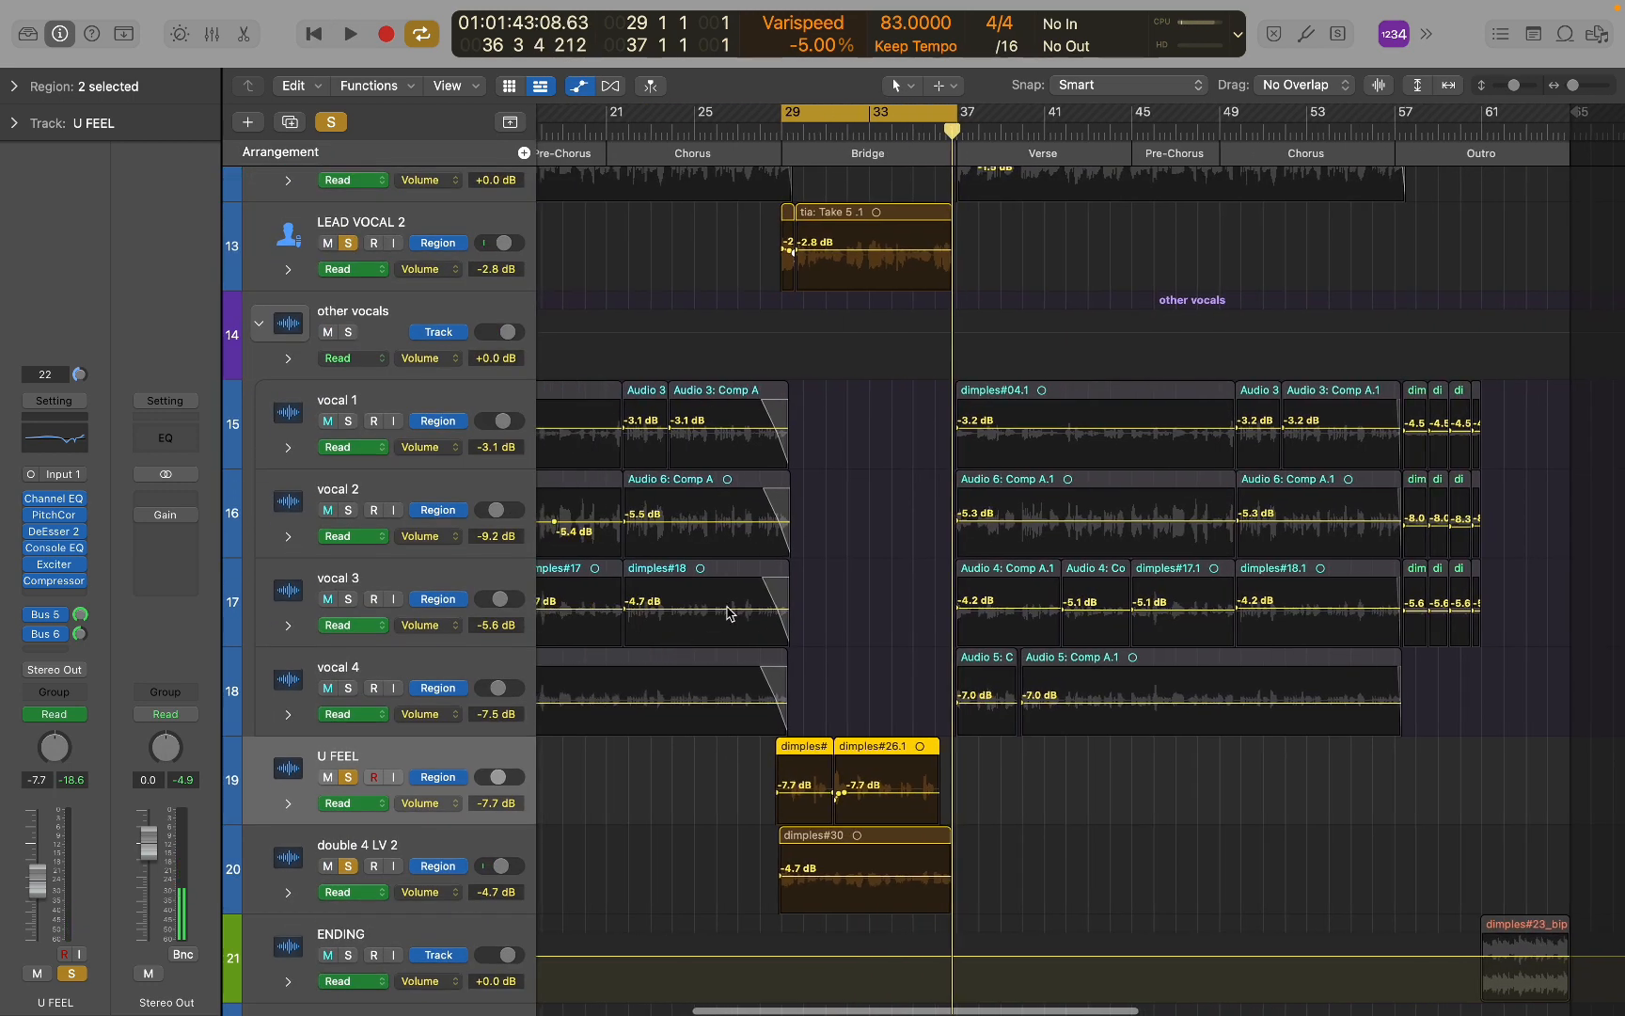
pyautogui.scroll(-4, 817, 789)
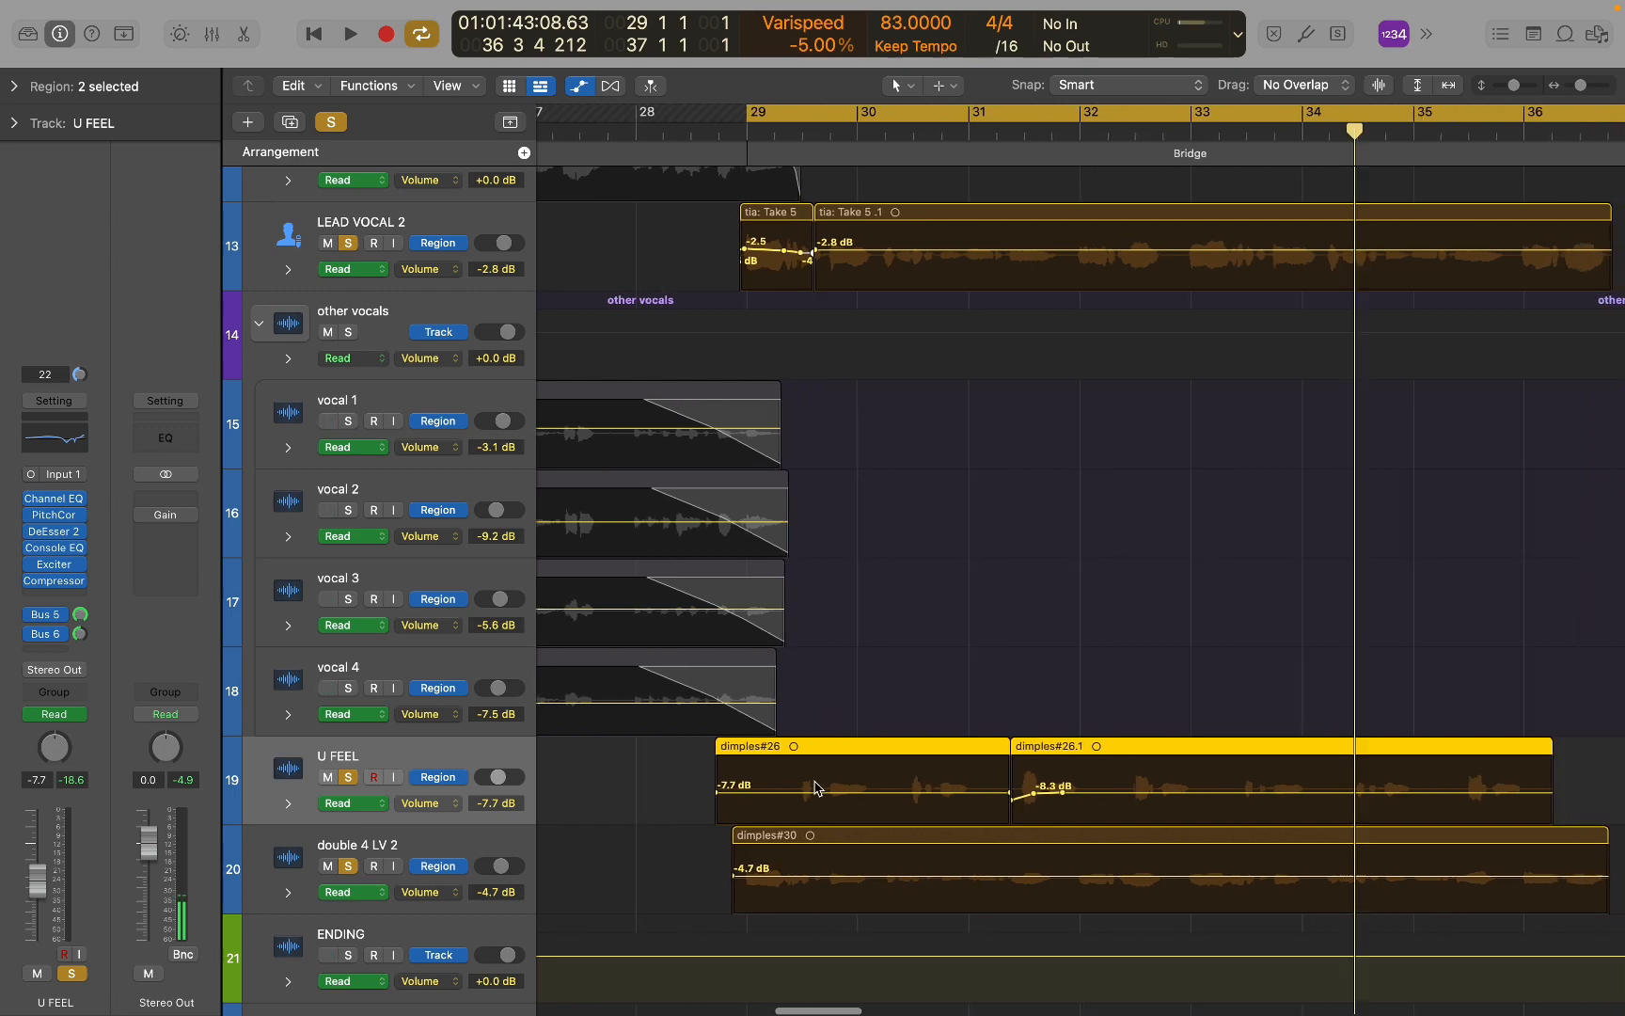
pyautogui.scroll(3, 816, 788)
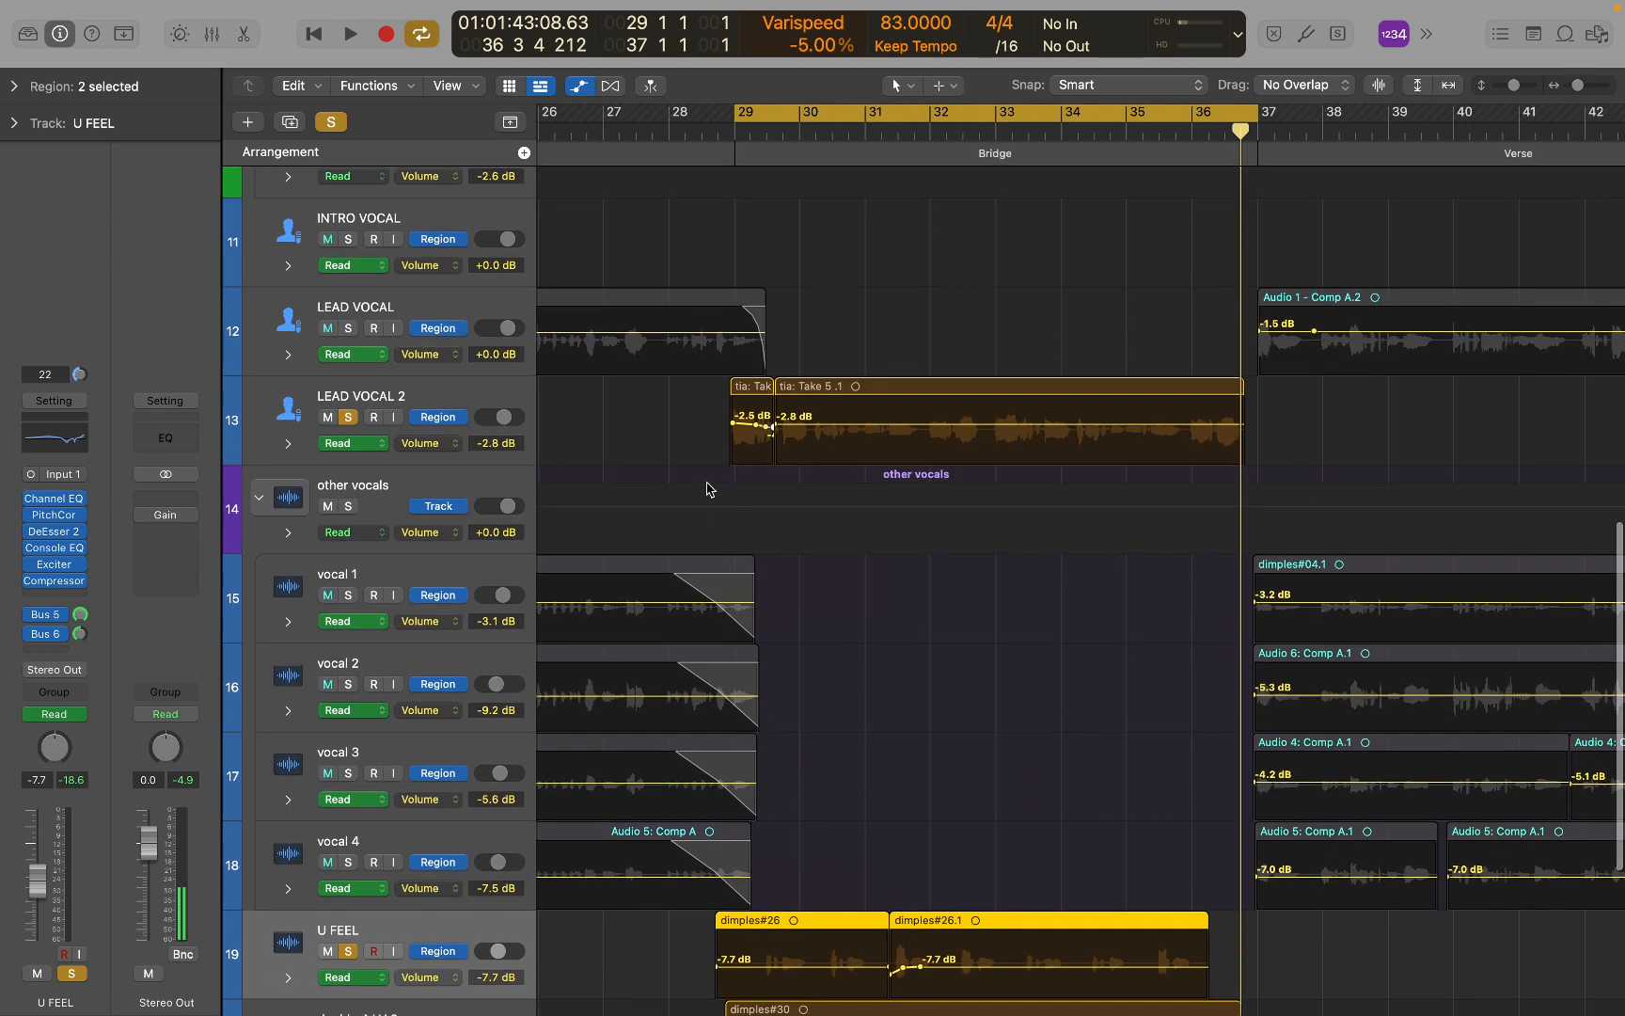
# Turn off the Bridge cycle and place the playhead at bar 28, beat 3.
pyautogui.click(793, 105)
pyautogui.click(701, 135)
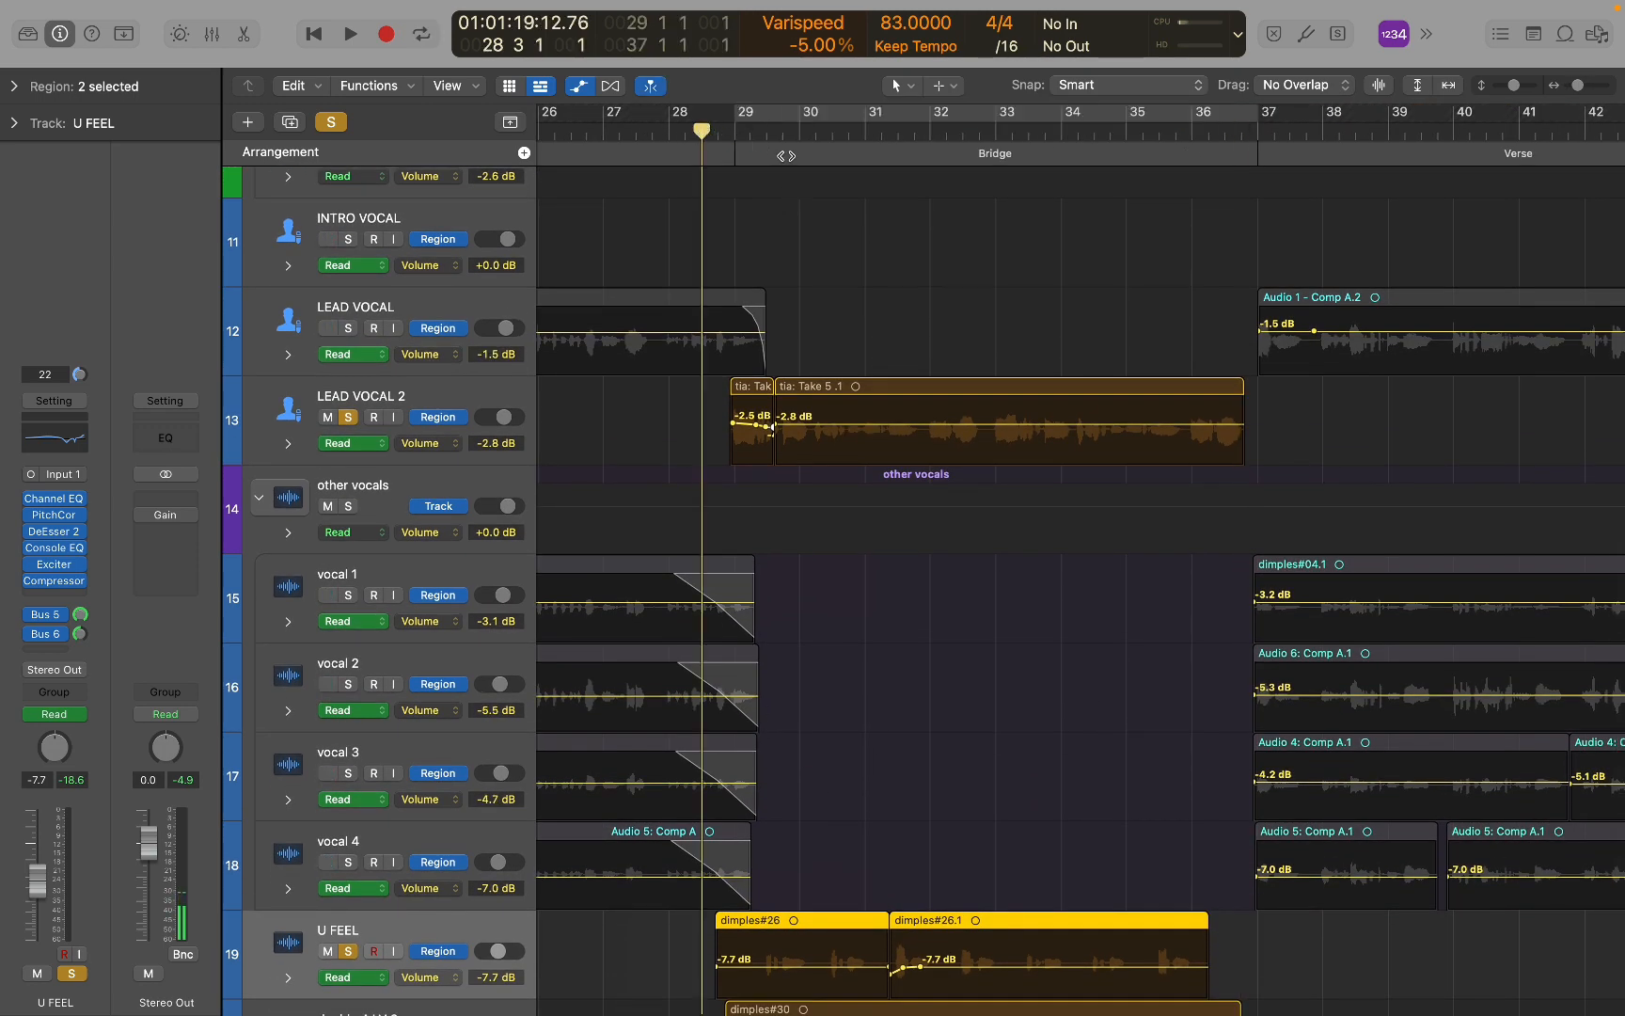
pyautogui.scroll(-5, 788, 386)
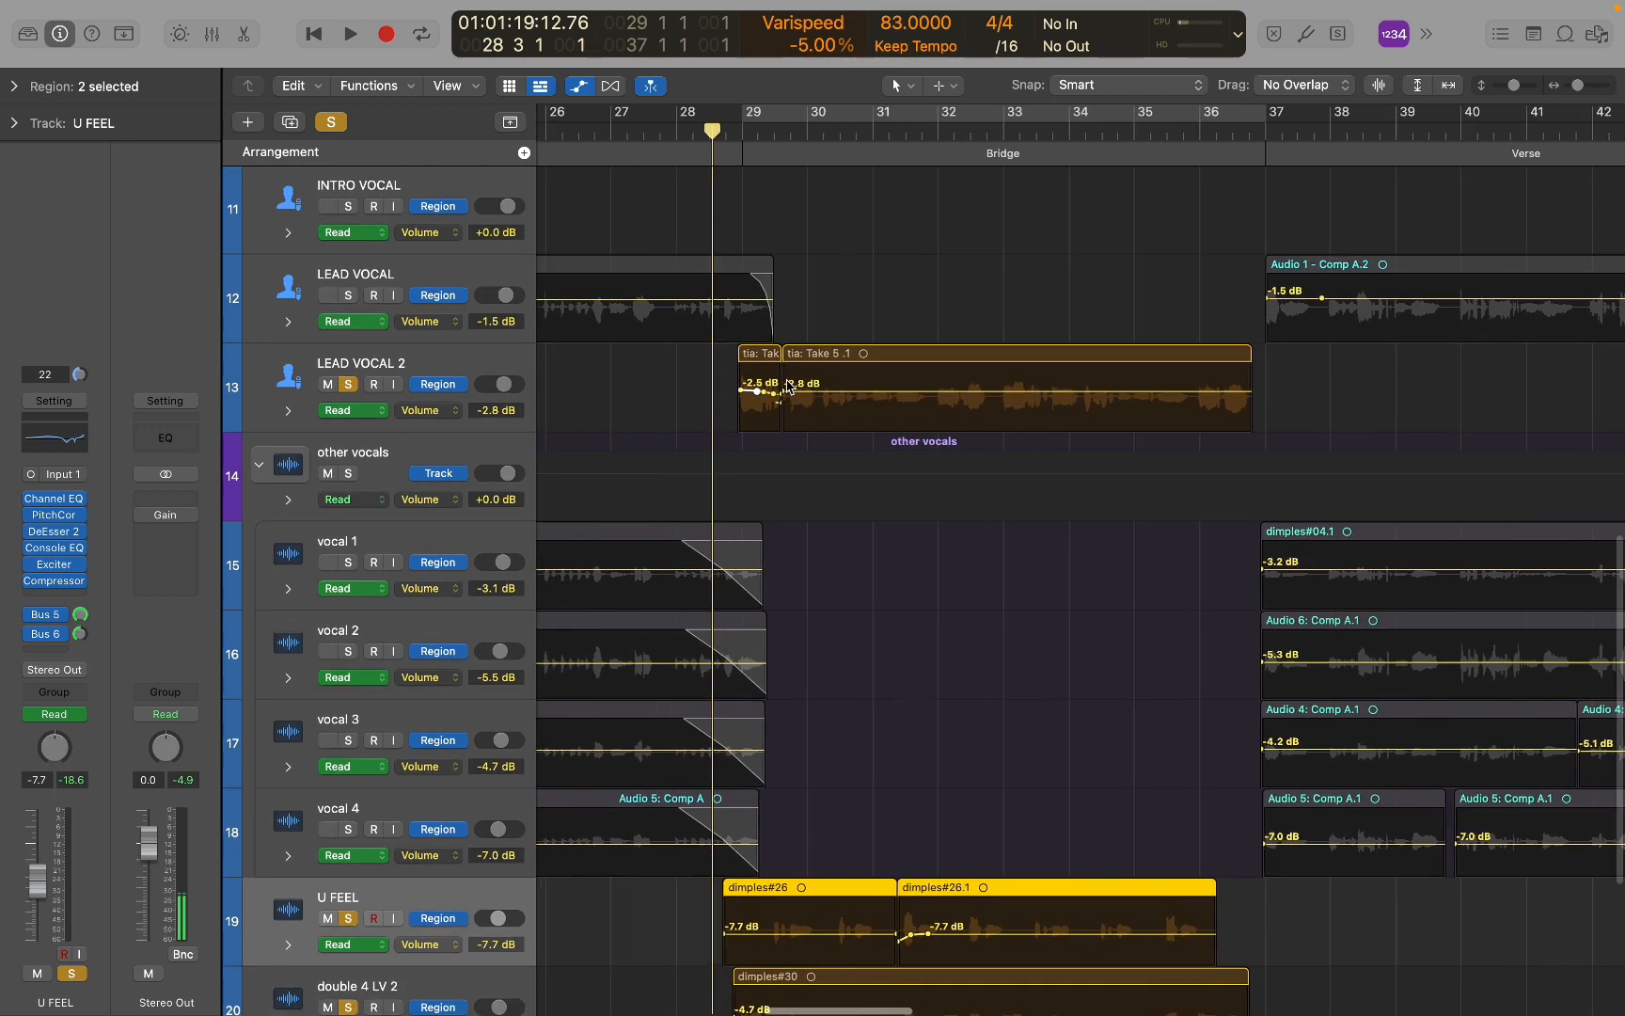
pyautogui.hscroll(3, 781, 381)
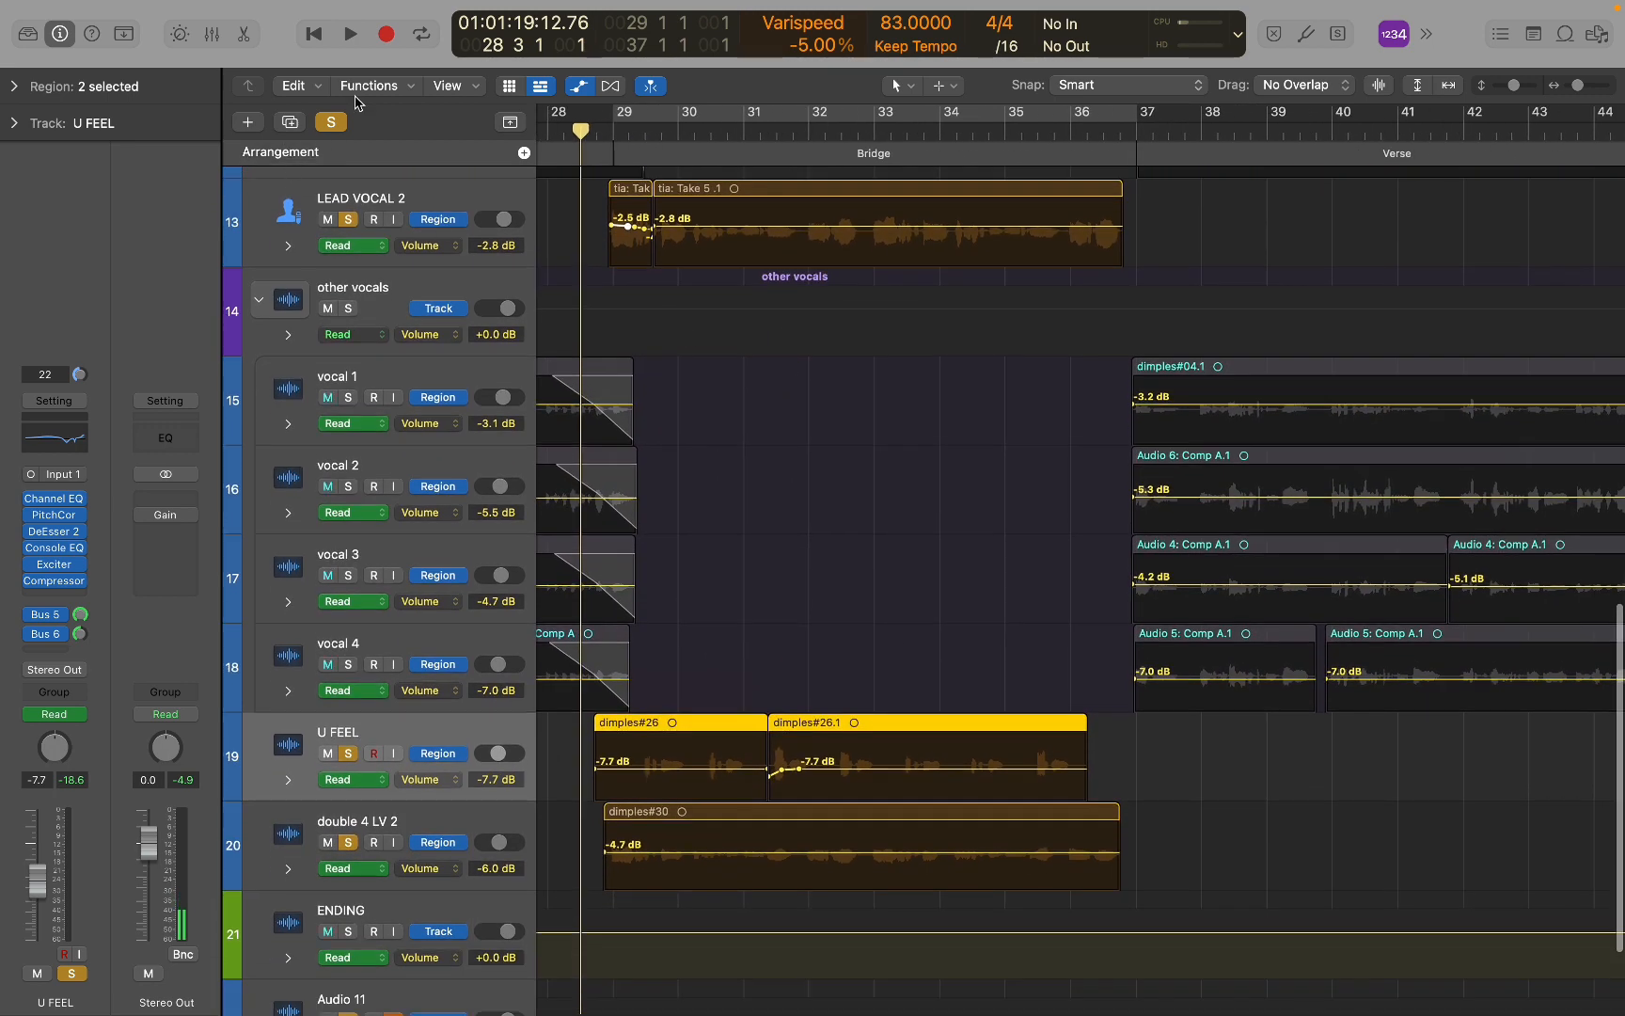
# Clear all track solos and hide the track automation.
pyautogui.click(331, 122)
pyautogui.press('a')
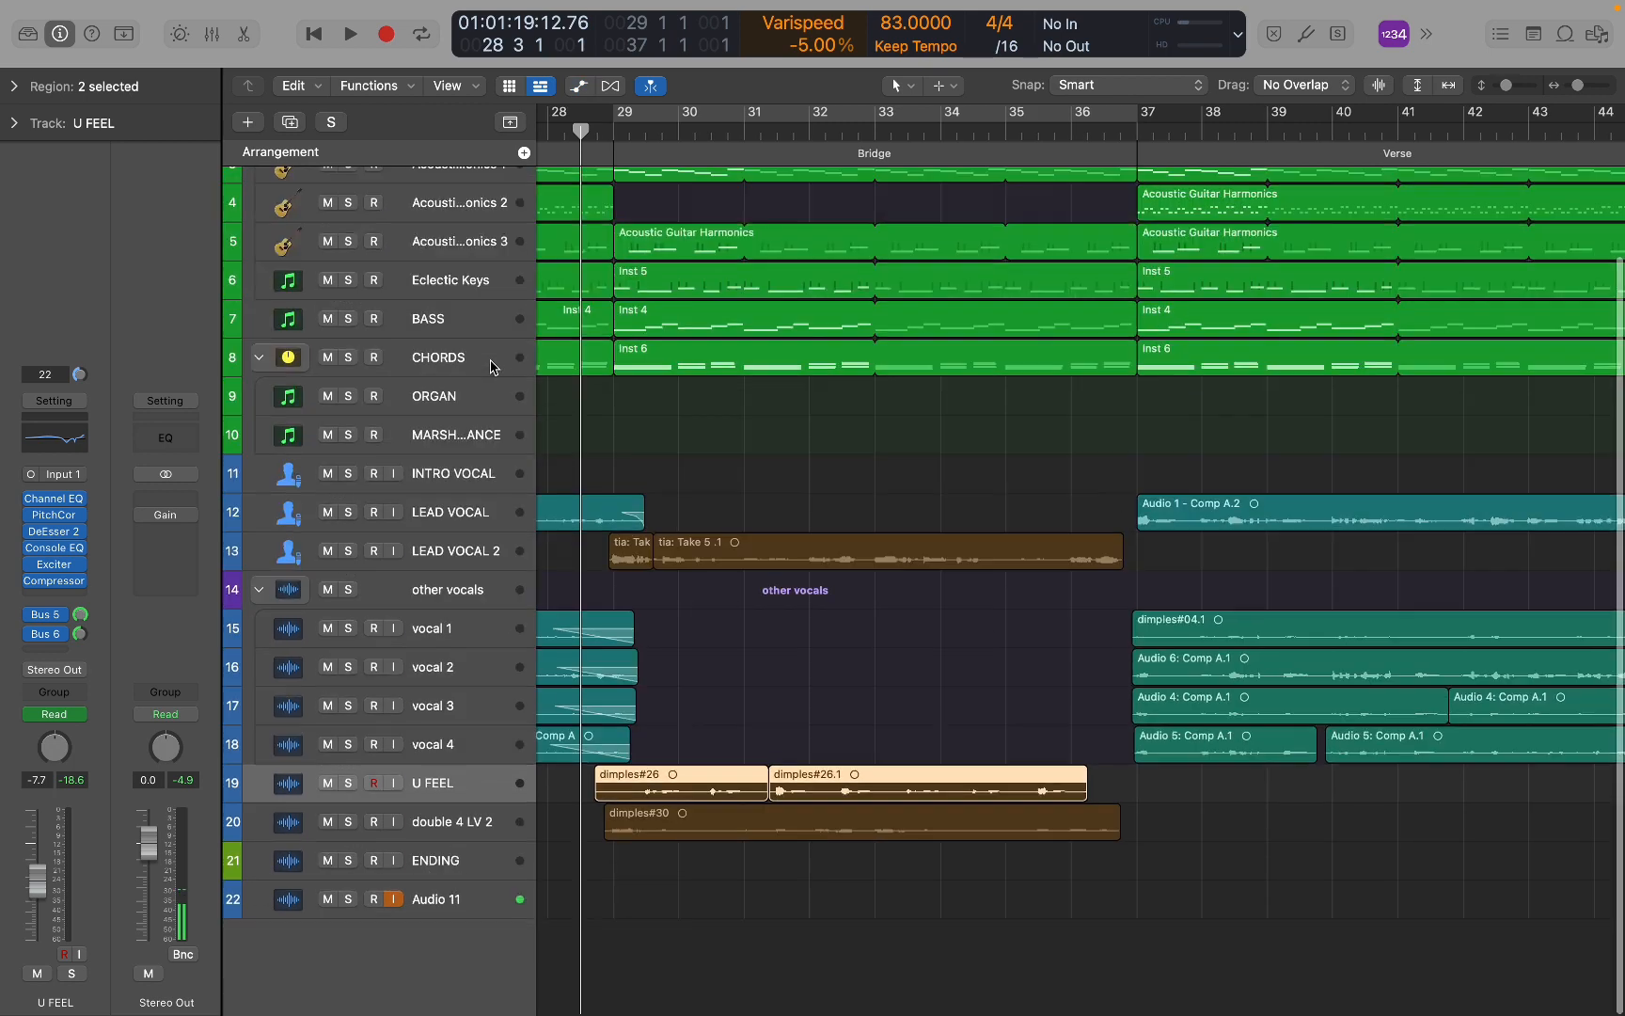
pyautogui.press('super+Left')
pyautogui.scroll(3, 772, 436)
pyautogui.press('super+Left')
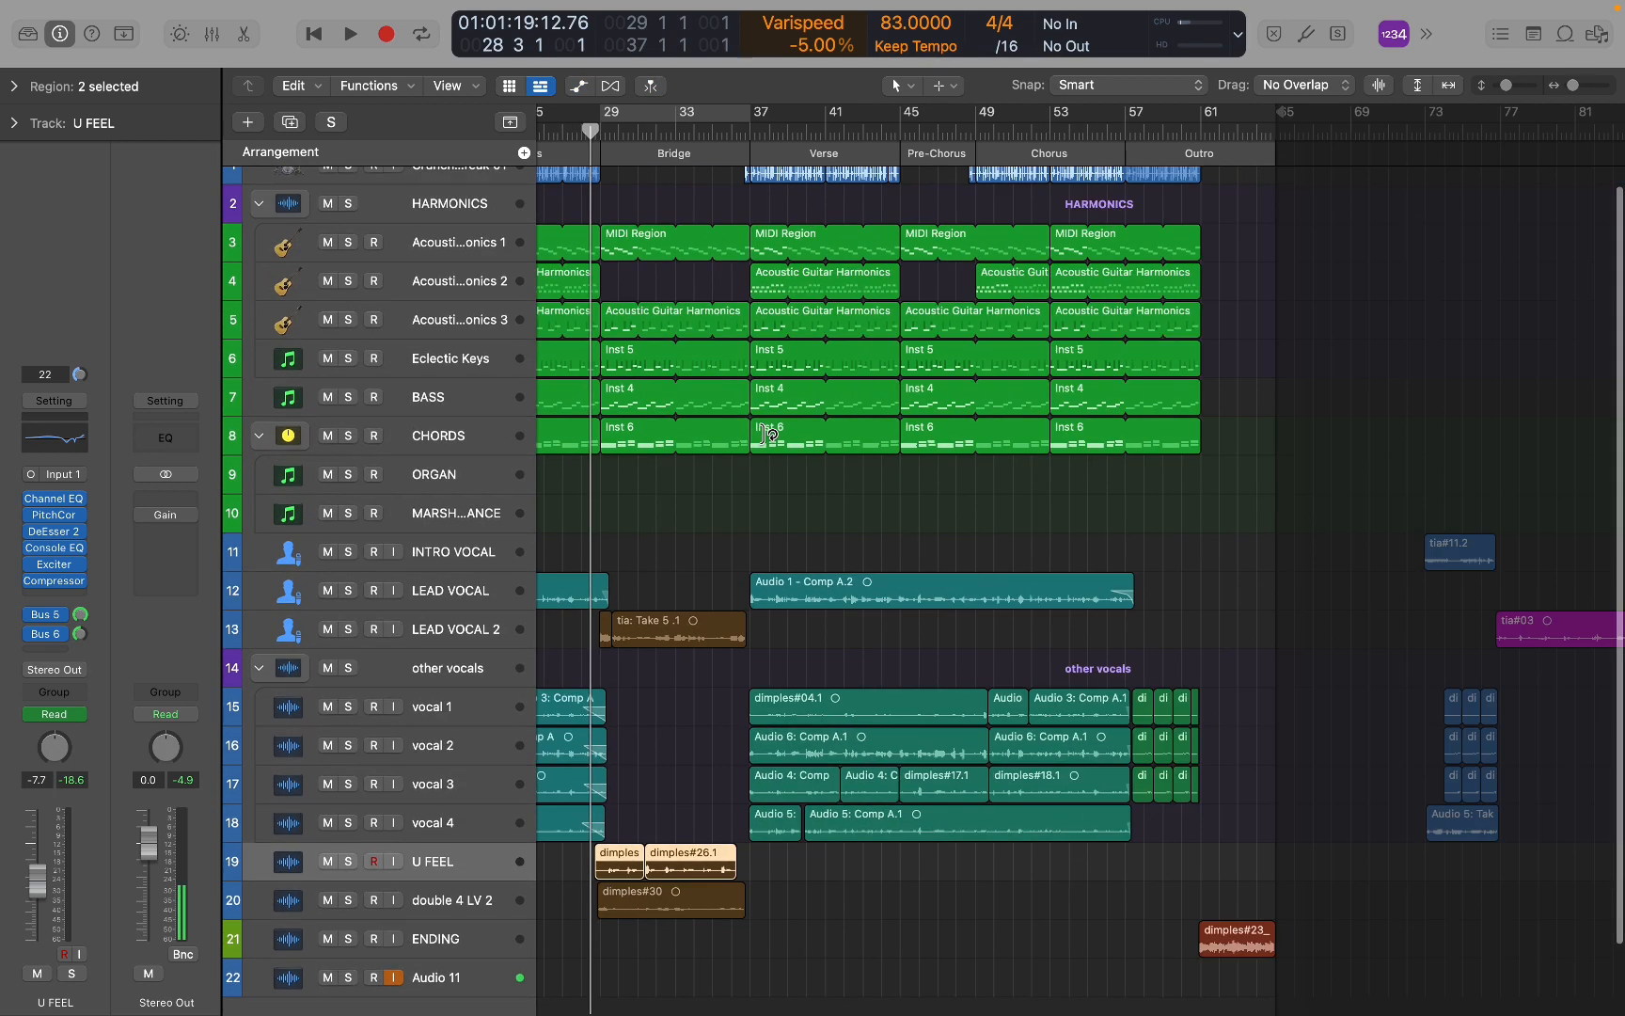
# Place the playhead at bar 36 and play the full arrangement from the end of the Bridge into the Verse.
pyautogui.click(733, 131)
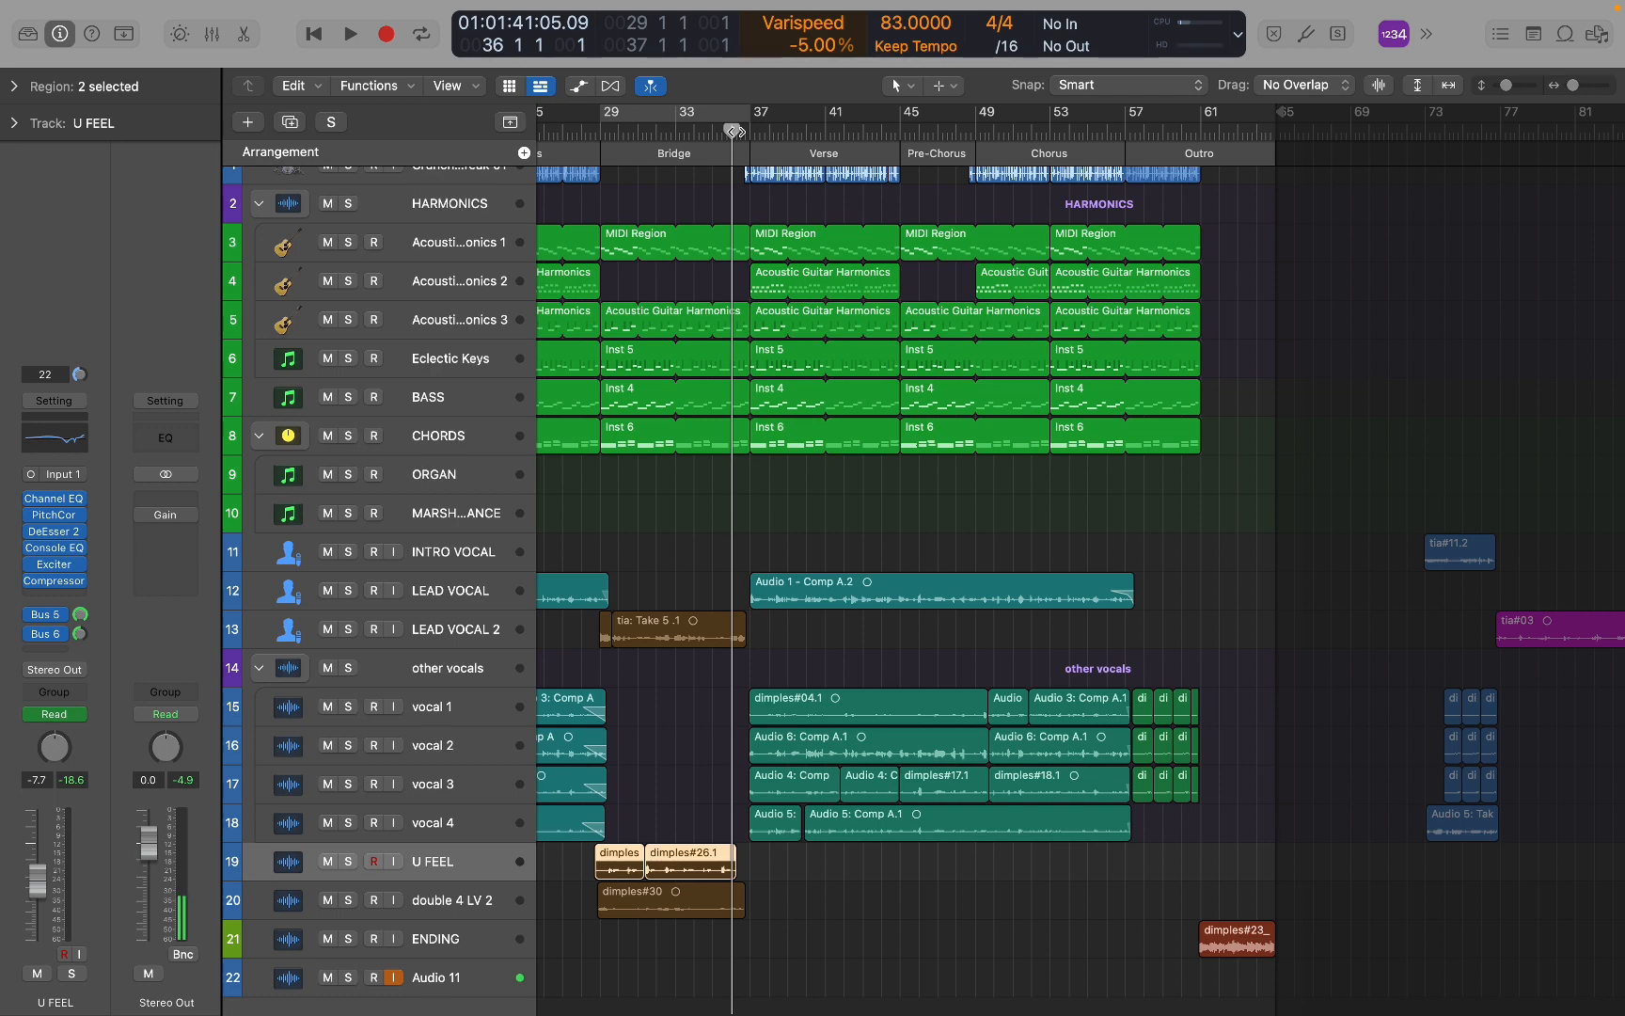
pyautogui.press('space')
pyautogui.press('super+Right')
pyautogui.press('super+Right')
pyautogui.press('super+Left')
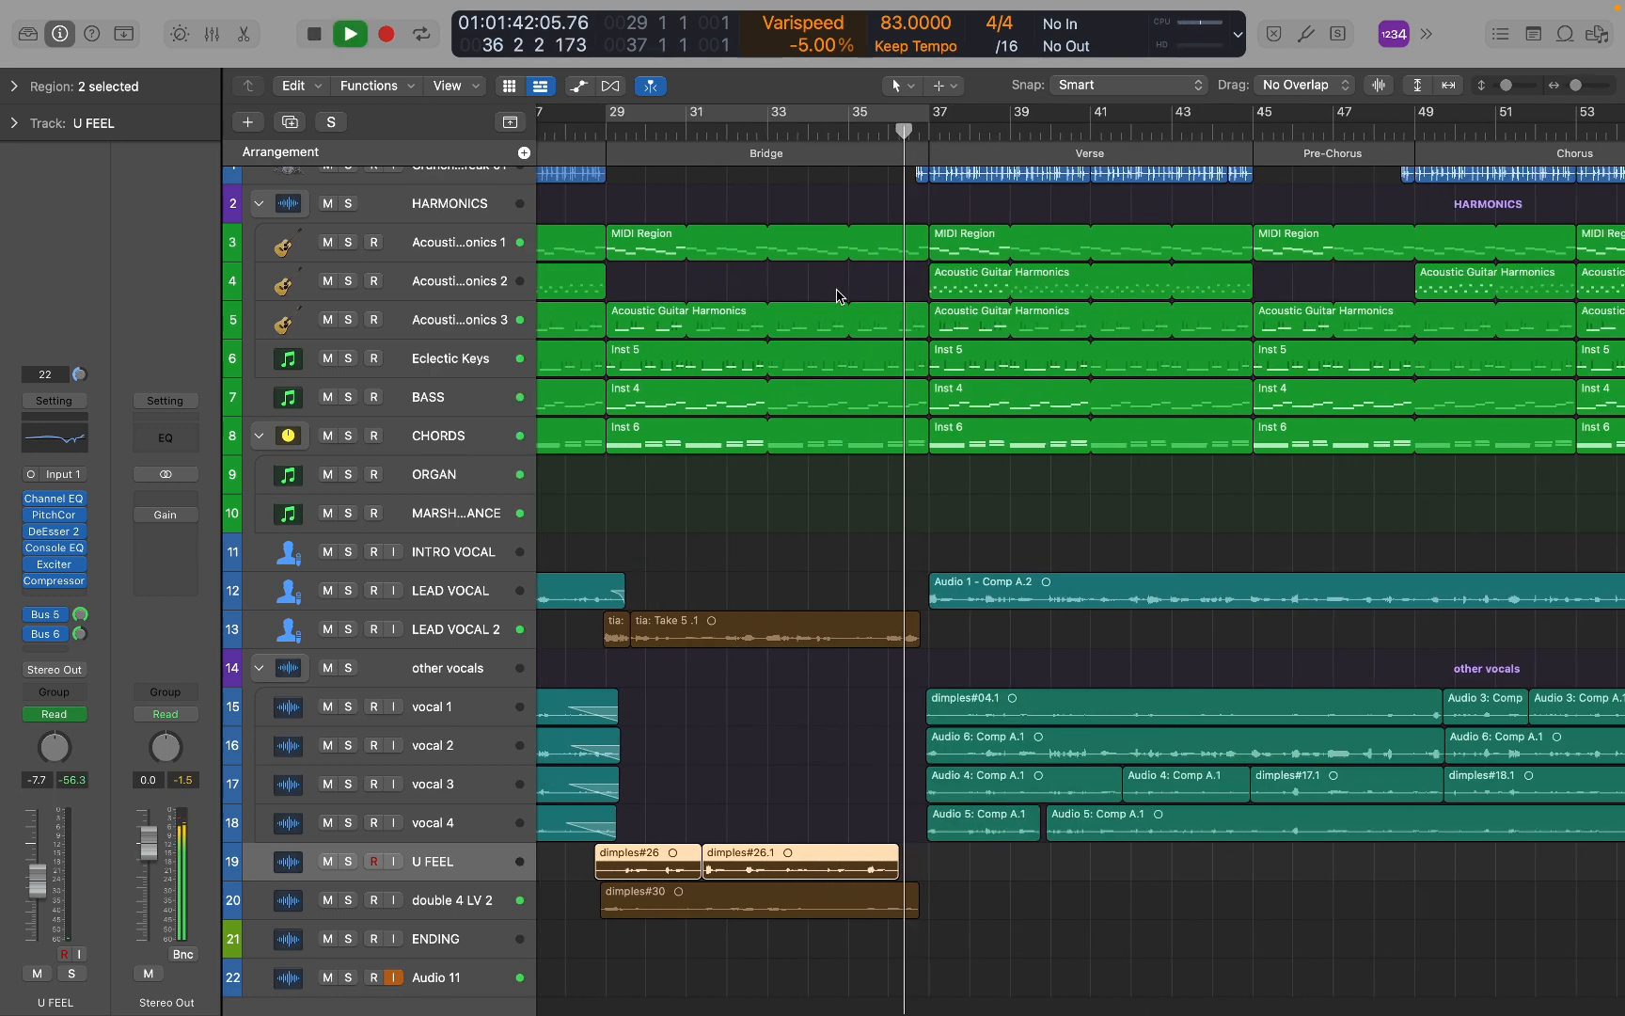
pyautogui.hscroll(2, 837, 296)
pyautogui.hscroll(3, 836, 296)
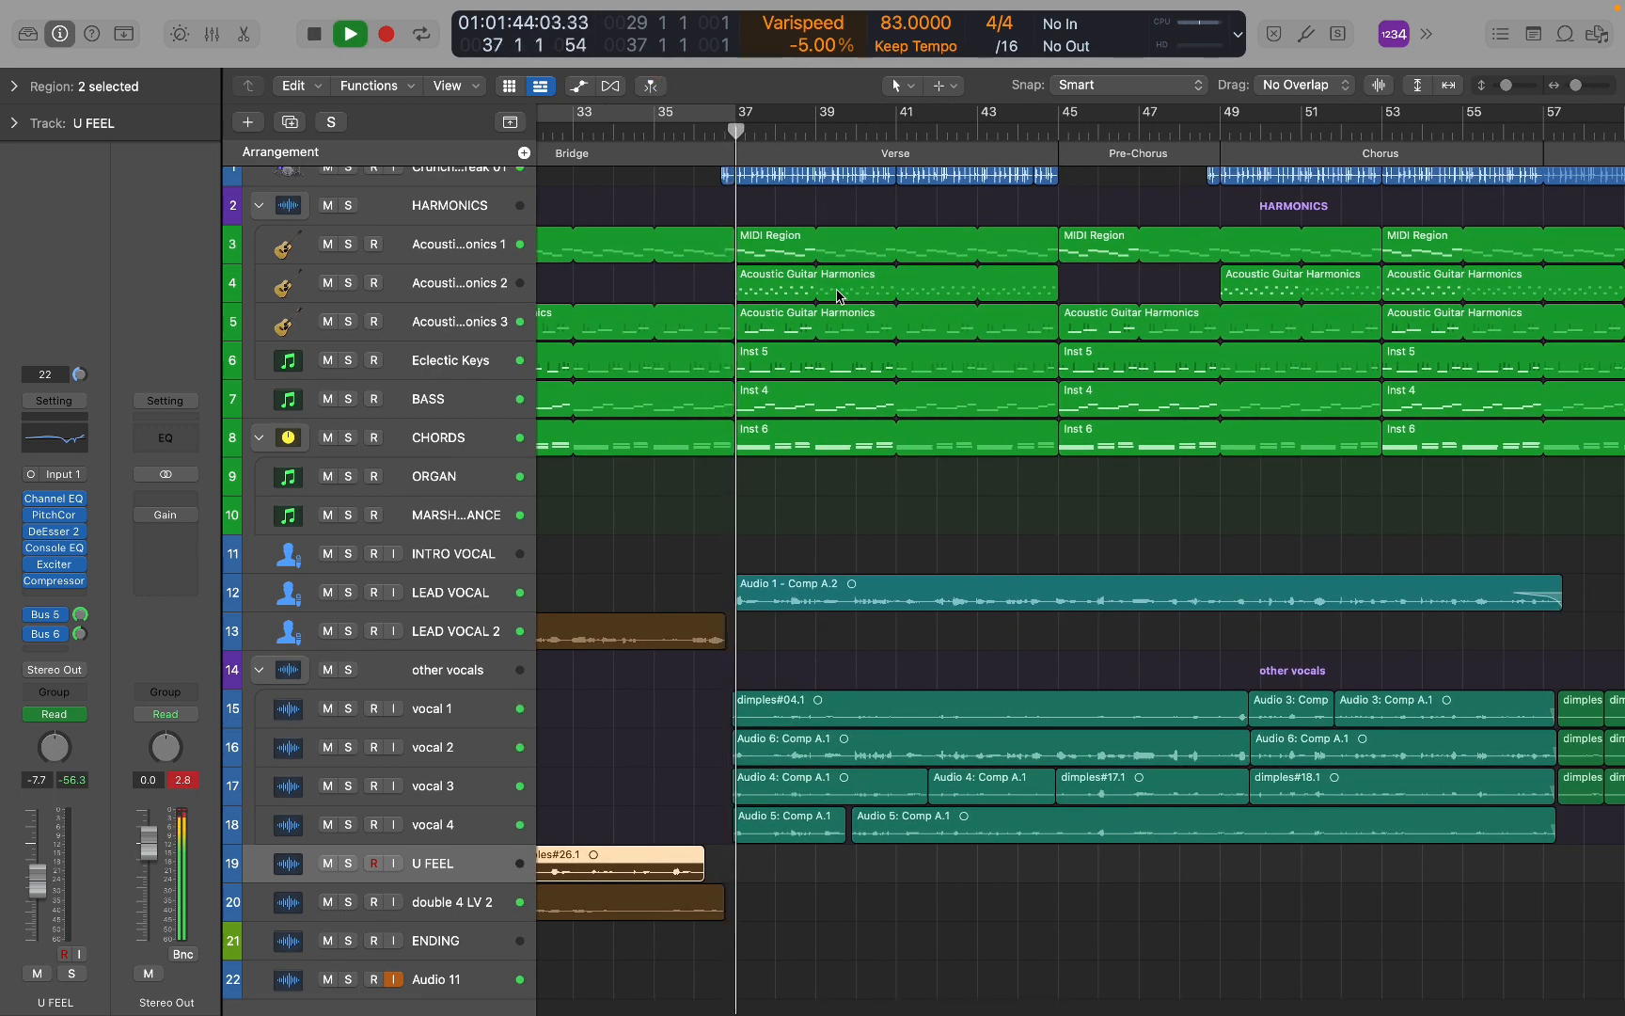
pyautogui.press('super+Left')
pyautogui.press('super+Left')
pyautogui.press('super+Left')
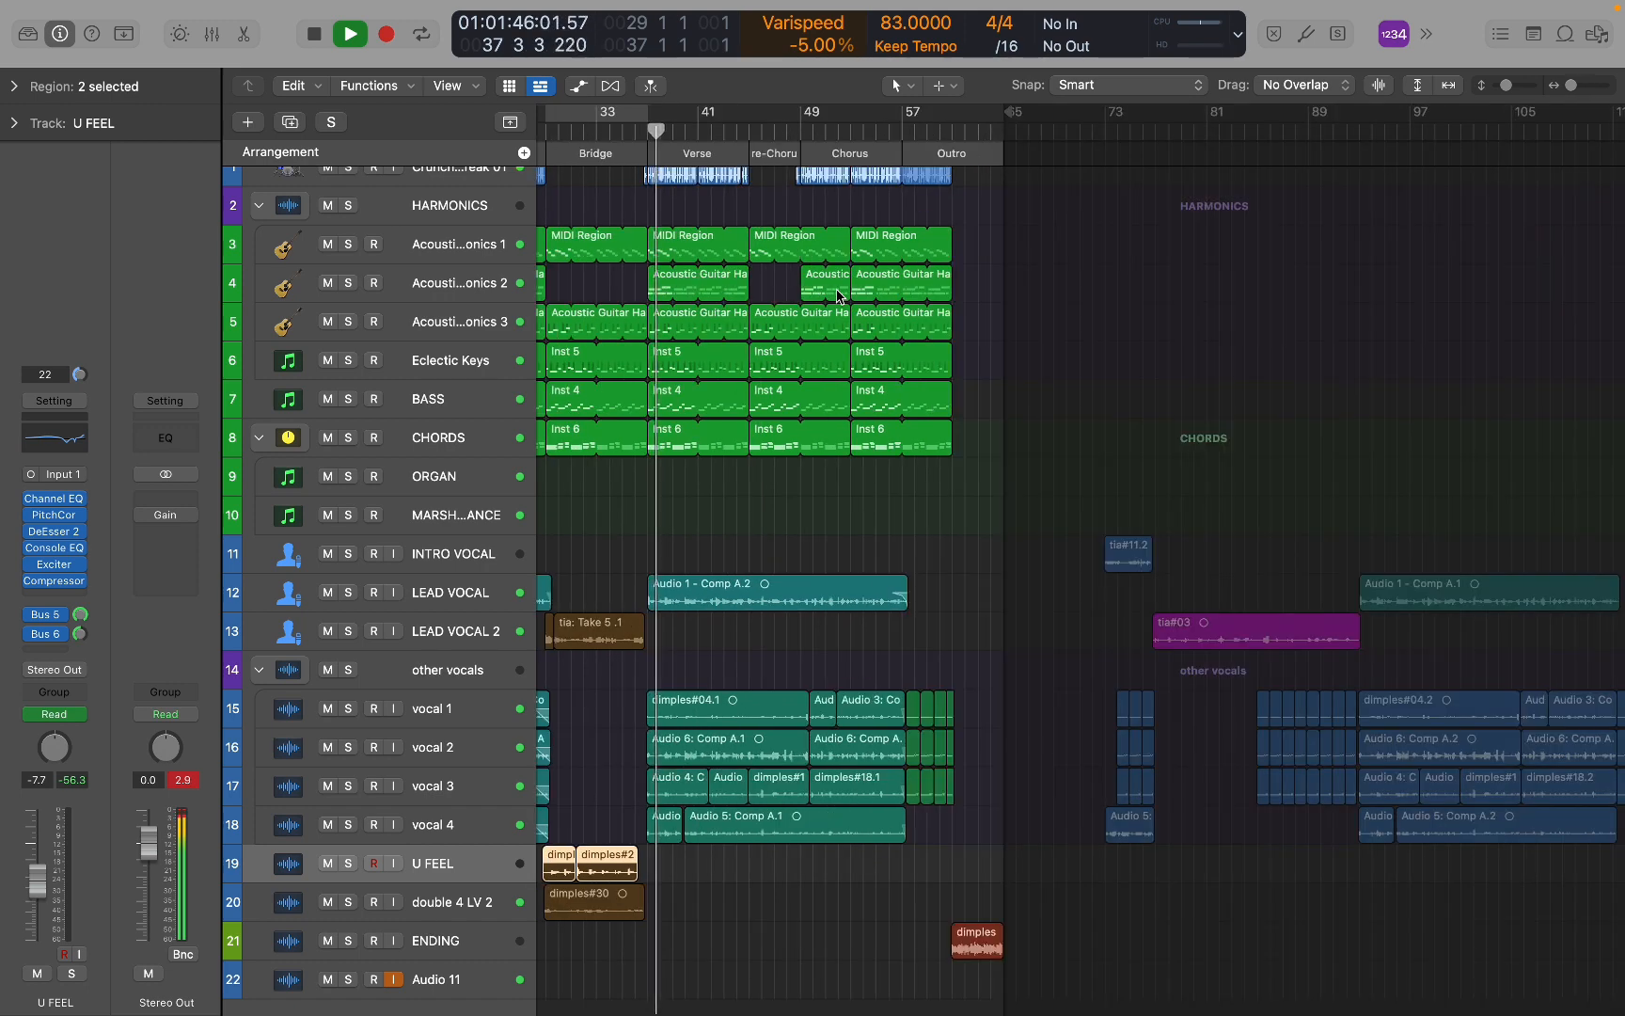
pyautogui.hscroll(-1, 837, 296)
pyautogui.scroll(1, 837, 297)
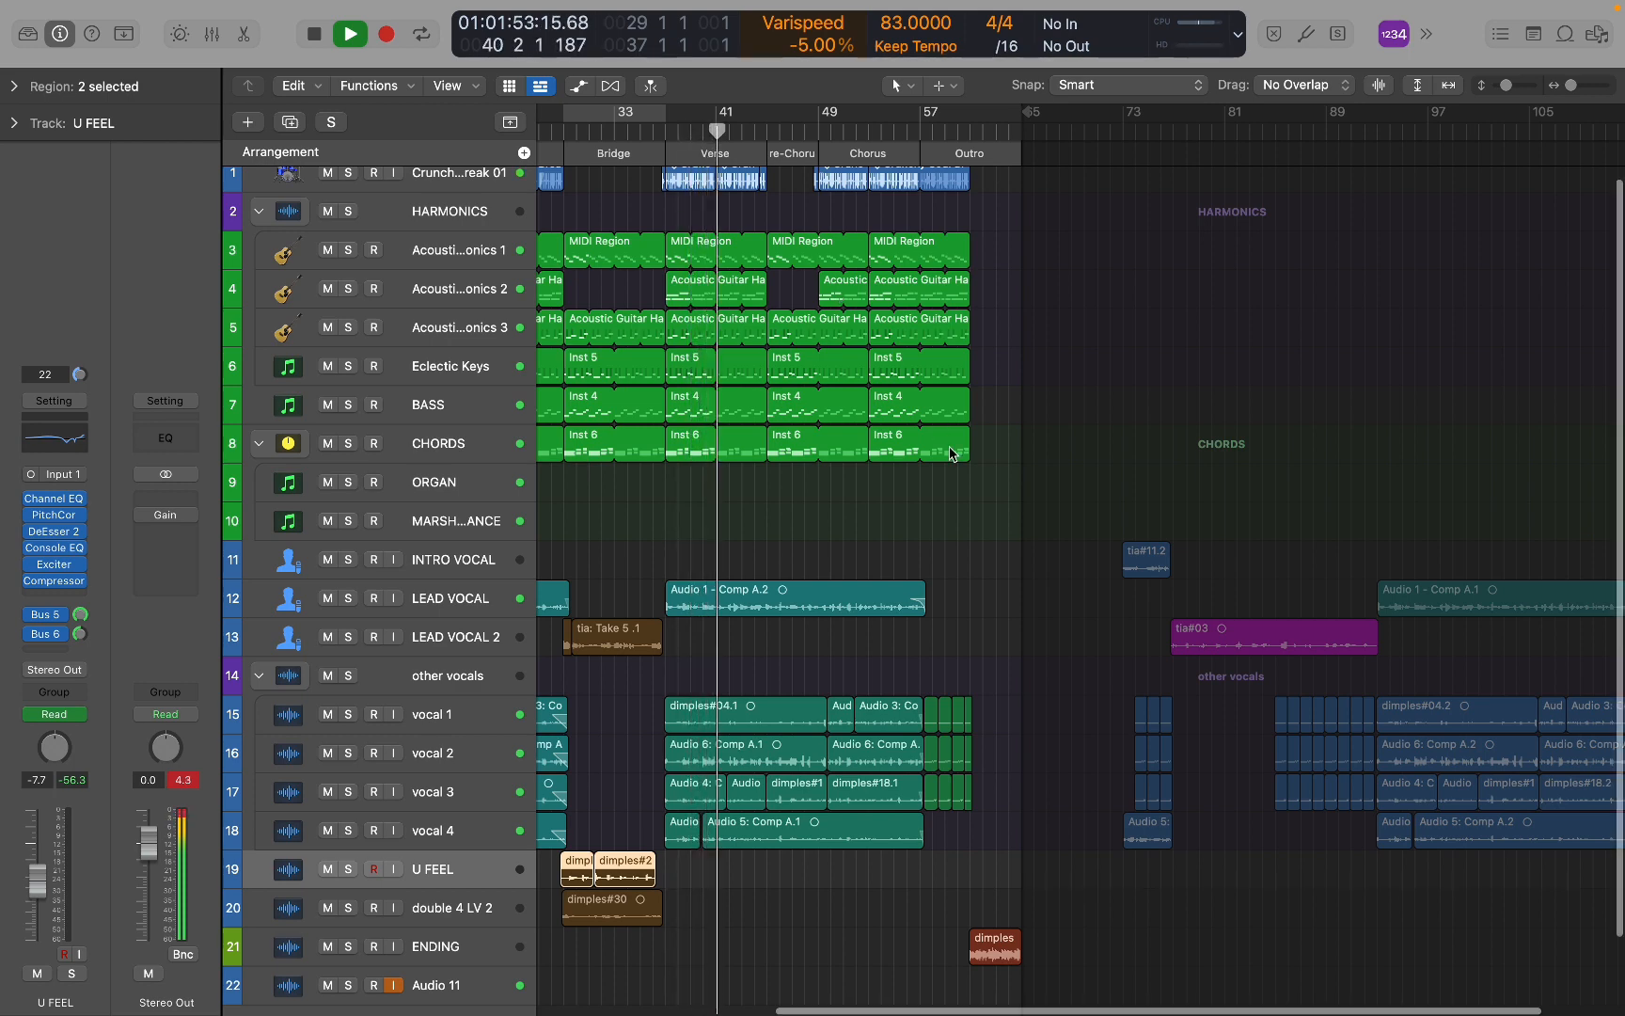
# Stop playback in the Verse and play the arrangement from the start of the Pre-Chorus at bar 45.
pyautogui.scroll(5, 949, 453)
pyautogui.press('space')
pyautogui.hscroll(6, 949, 453)
pyautogui.scroll(-5, 949, 453)
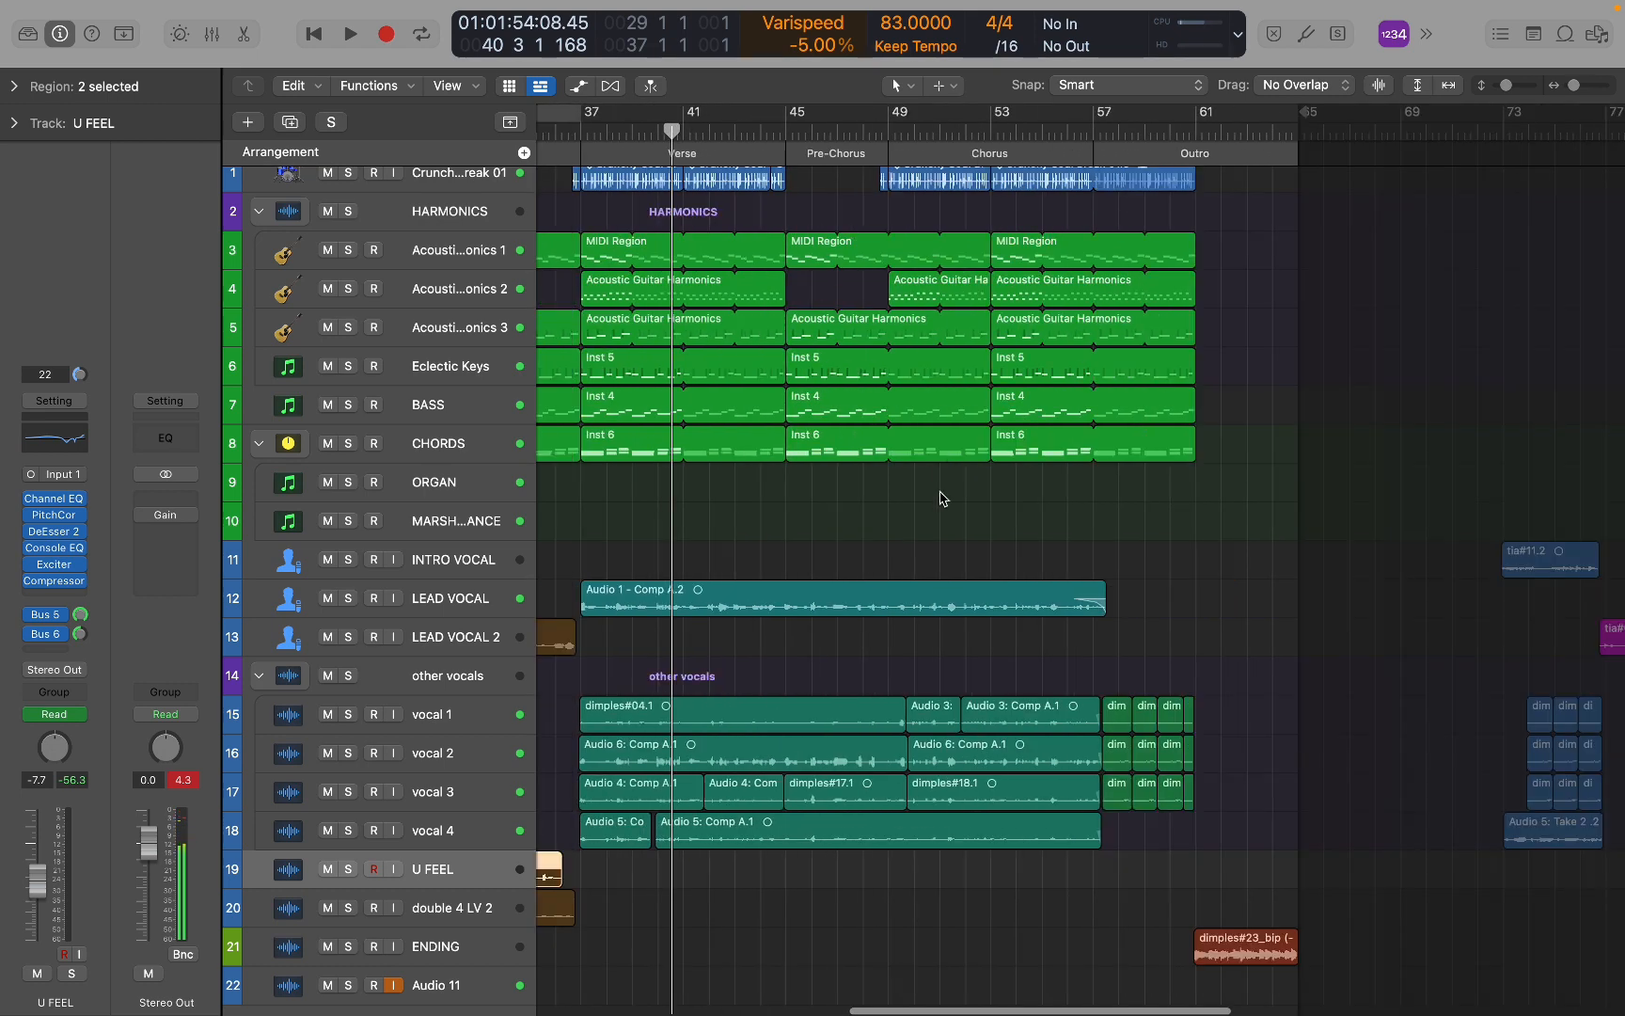
pyautogui.scroll(1, 945, 560)
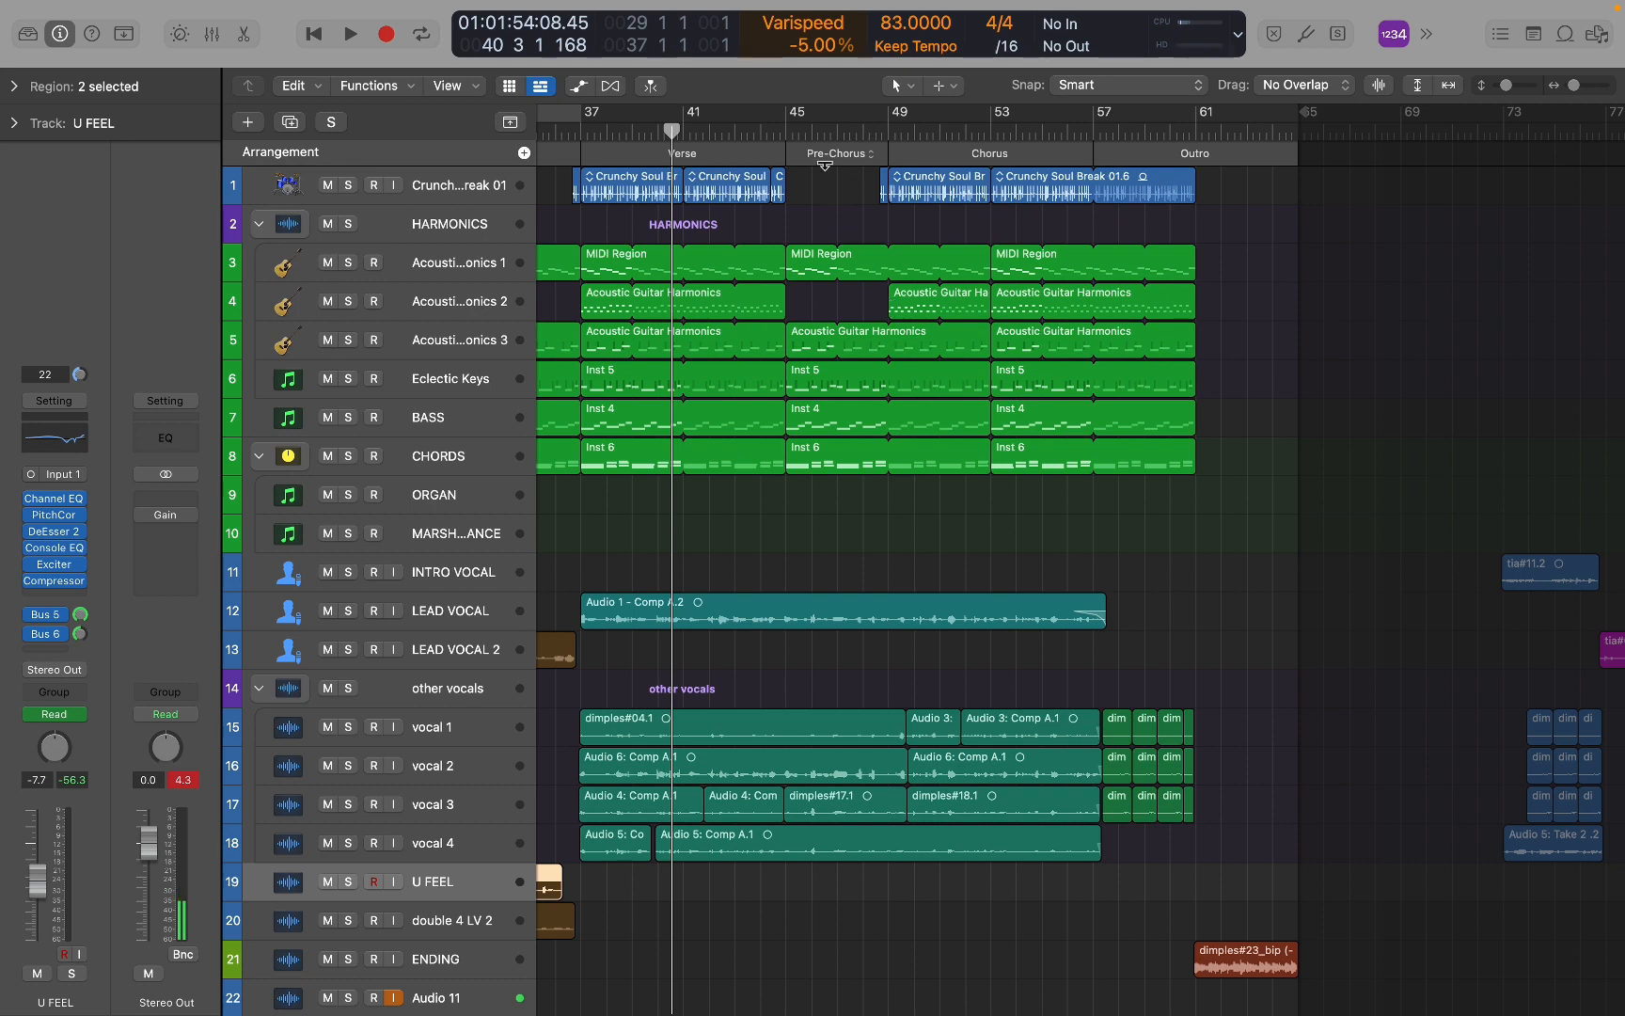
pyautogui.doubleClick(782, 129)
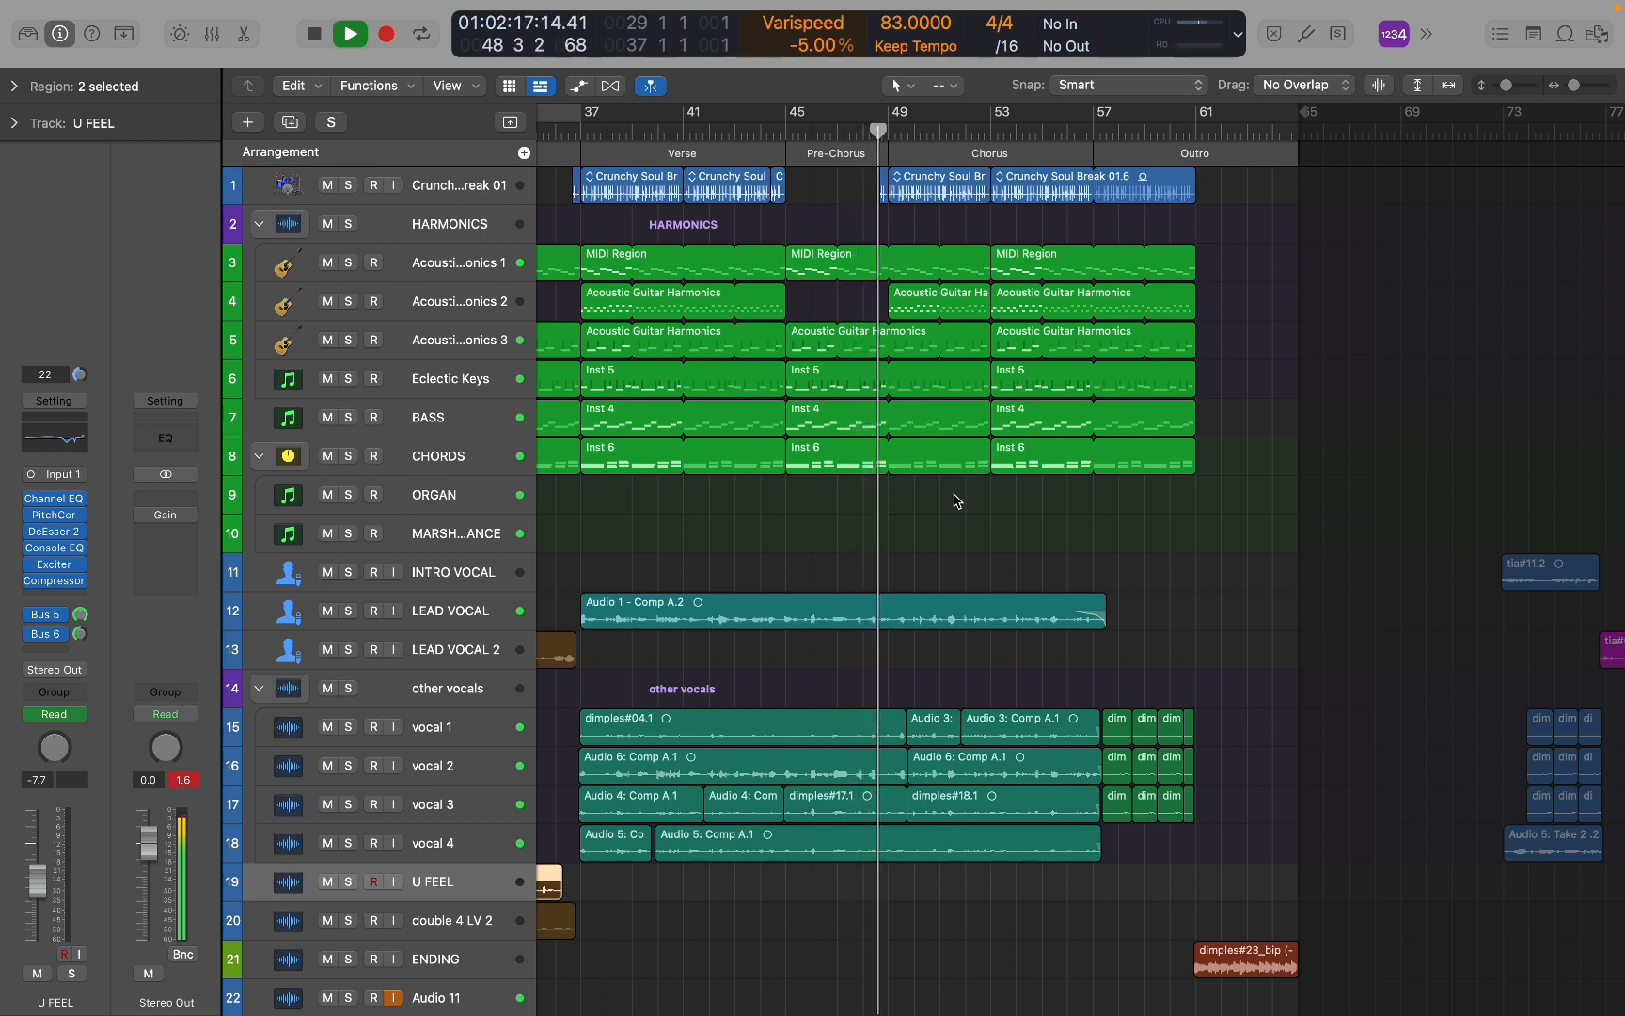
# Stop in the Chorus and play the ENDING region from bar 61 in the Outro.
pyautogui.scroll(5, 1075, 438)
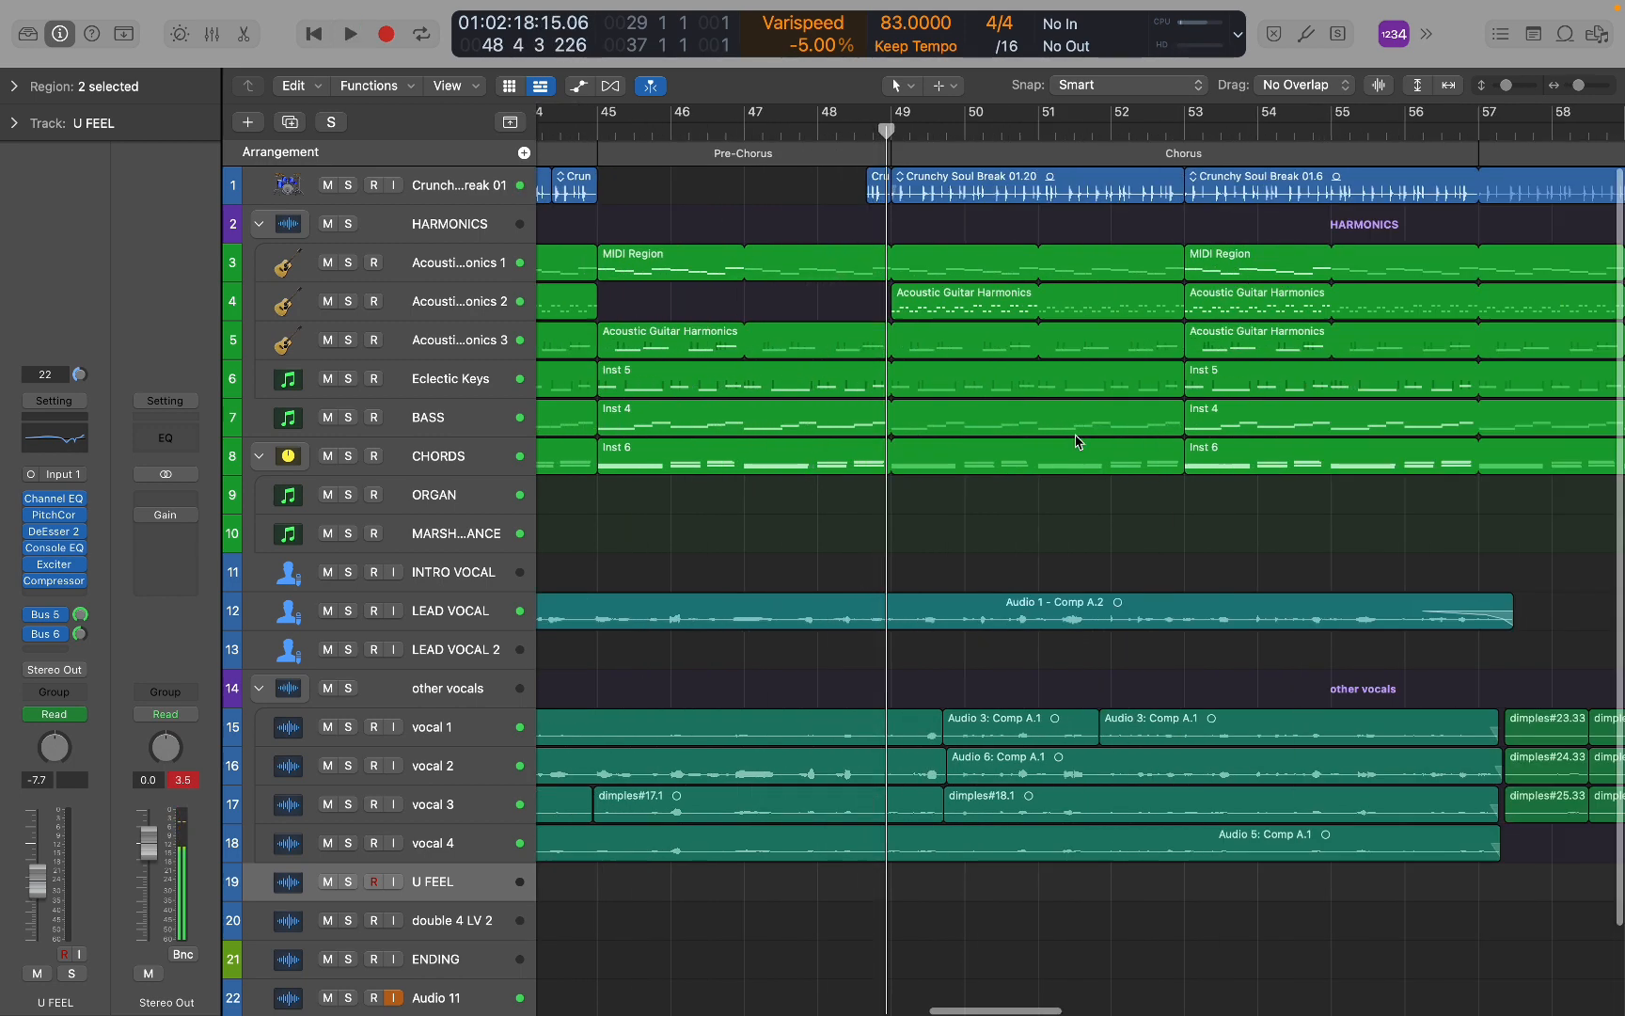
pyautogui.hscroll(9, 1076, 437)
pyautogui.scroll(-3, 1074, 434)
pyautogui.hscroll(-4, 1075, 439)
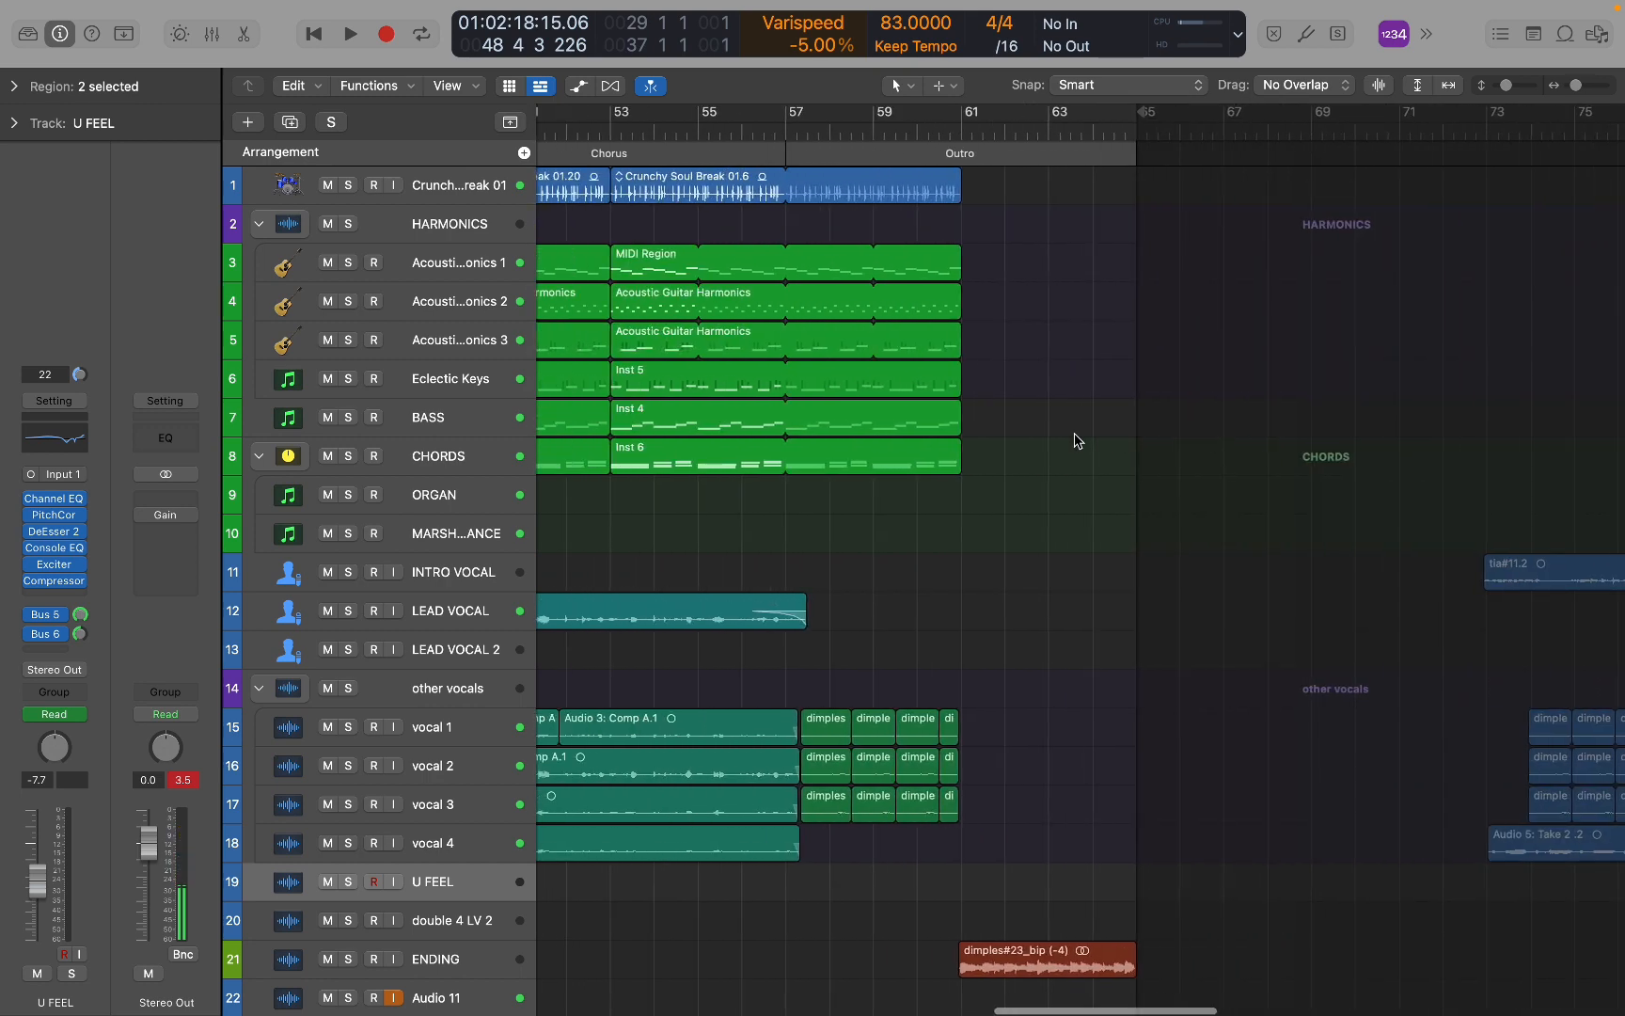
pyautogui.hscroll(-2, 1006, 216)
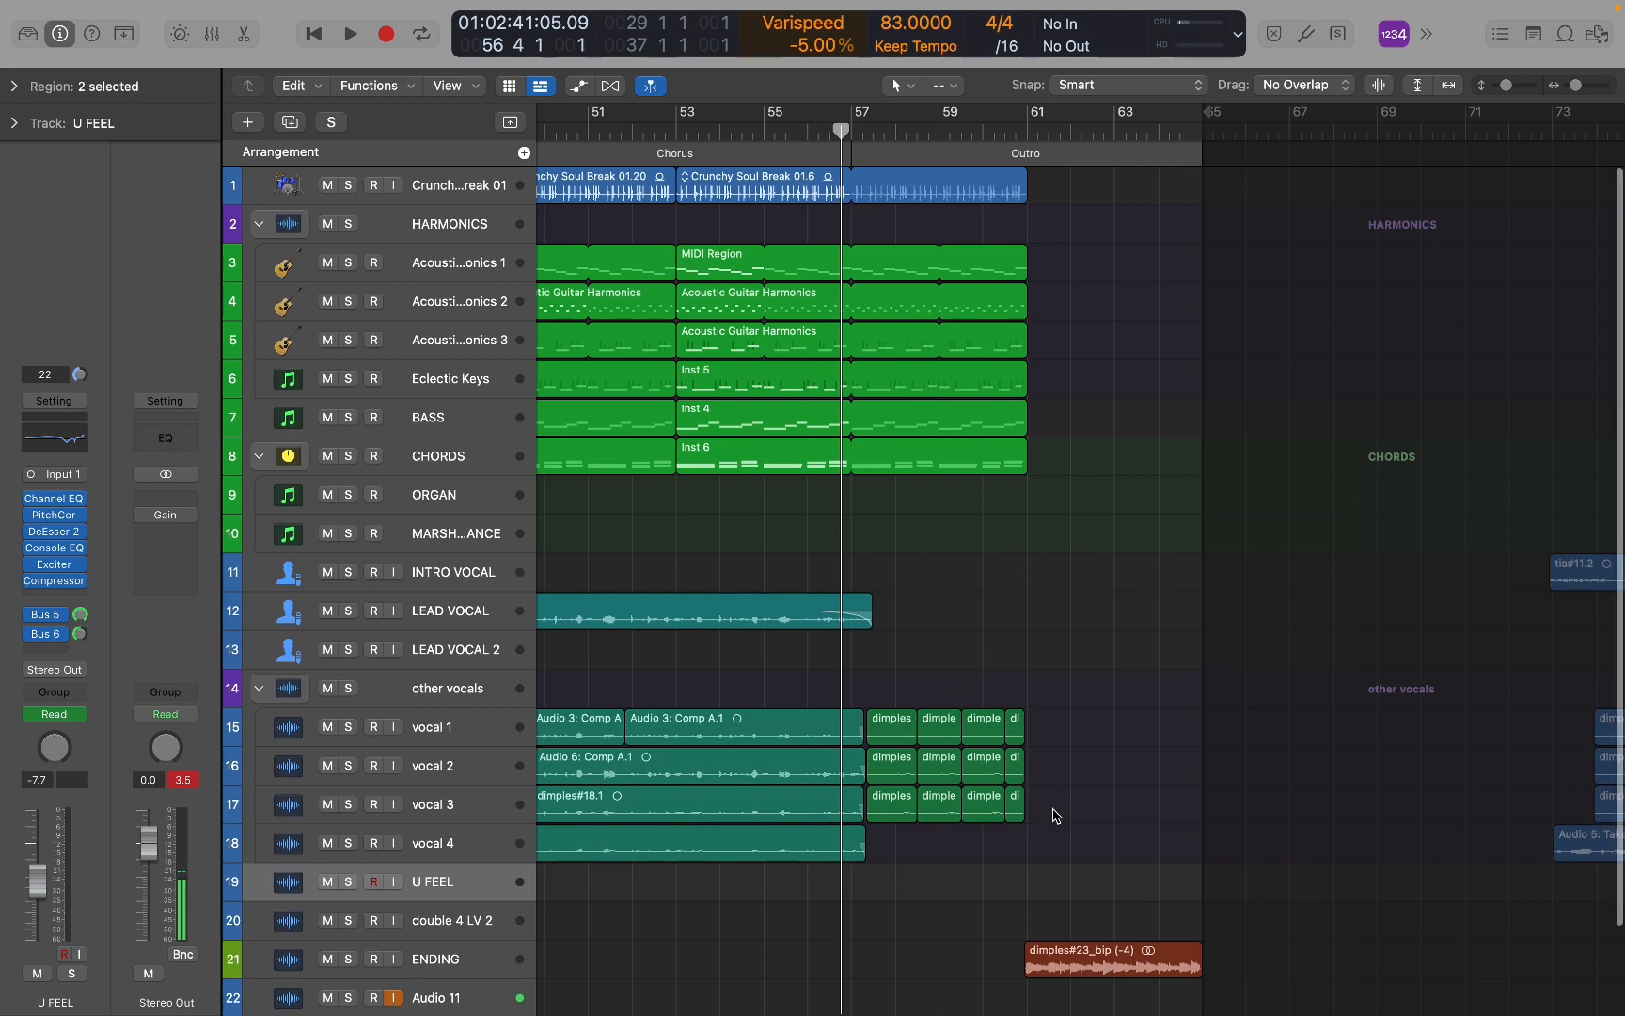
pyautogui.click(1032, 120)
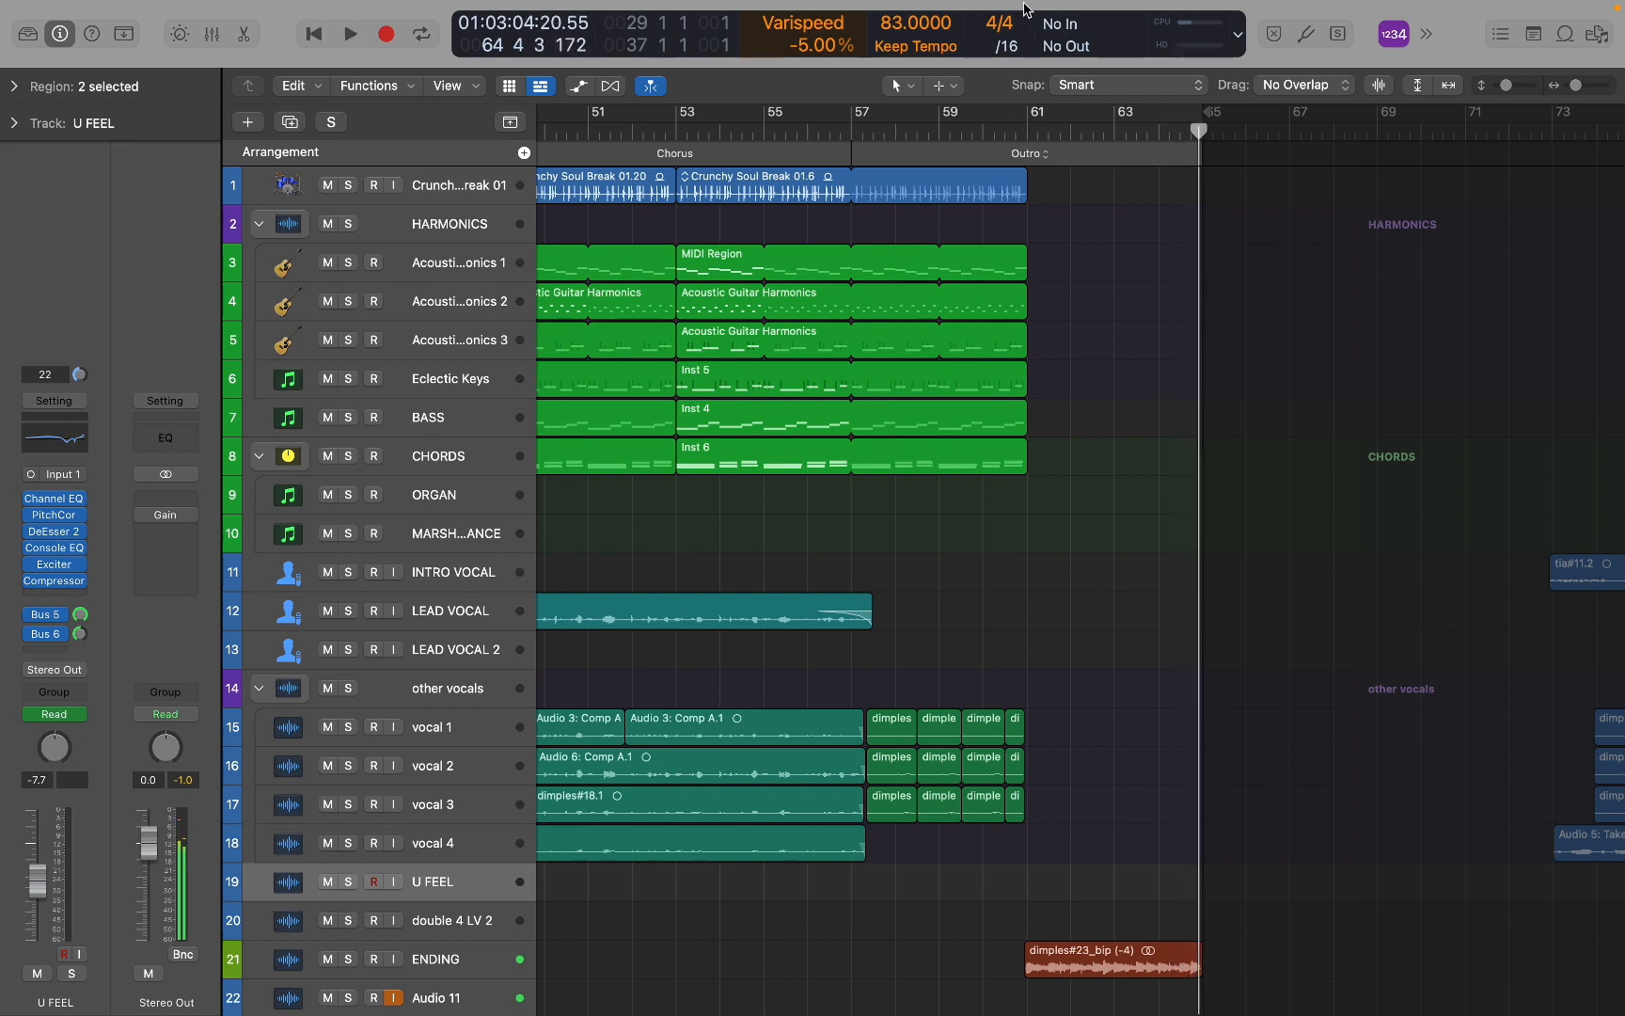
# Select the short Outro regions on vocal 1, vocal 2 and vocal 3, and play the section from bar 57 to its end.
pyautogui.click(850, 127)
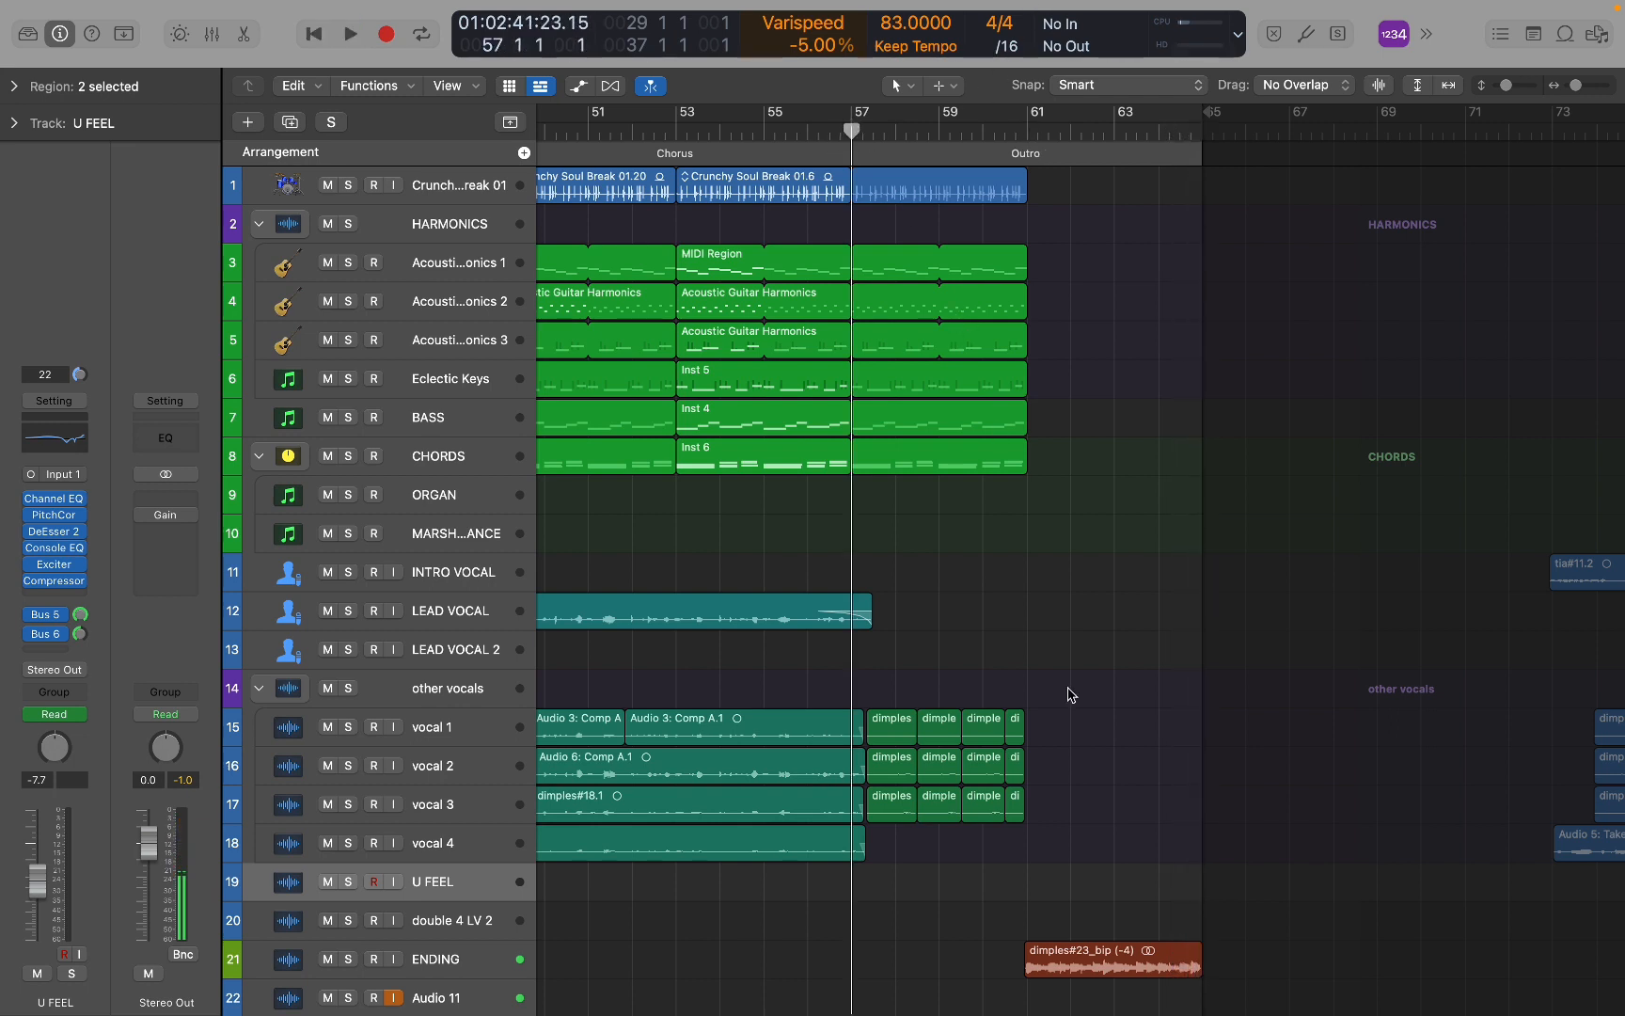
pyautogui.moveTo(1078, 840); pyautogui.dragTo(875, 697)
pyautogui.press('super+Right')
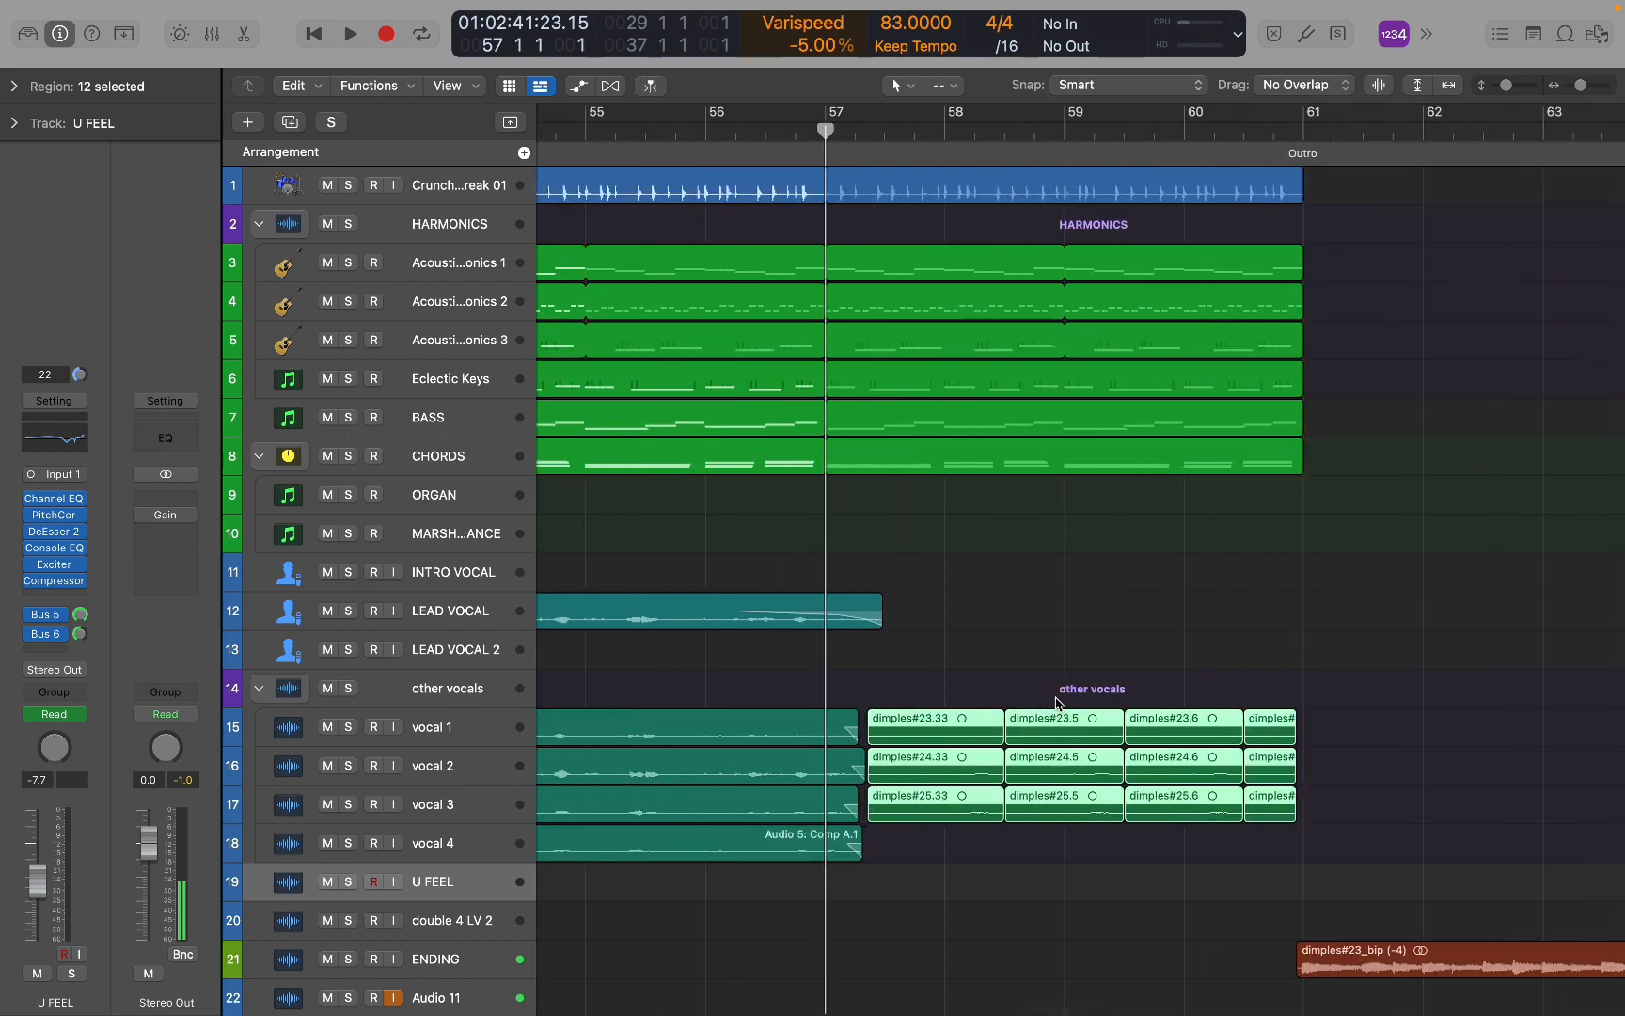
pyautogui.press('super+Left')
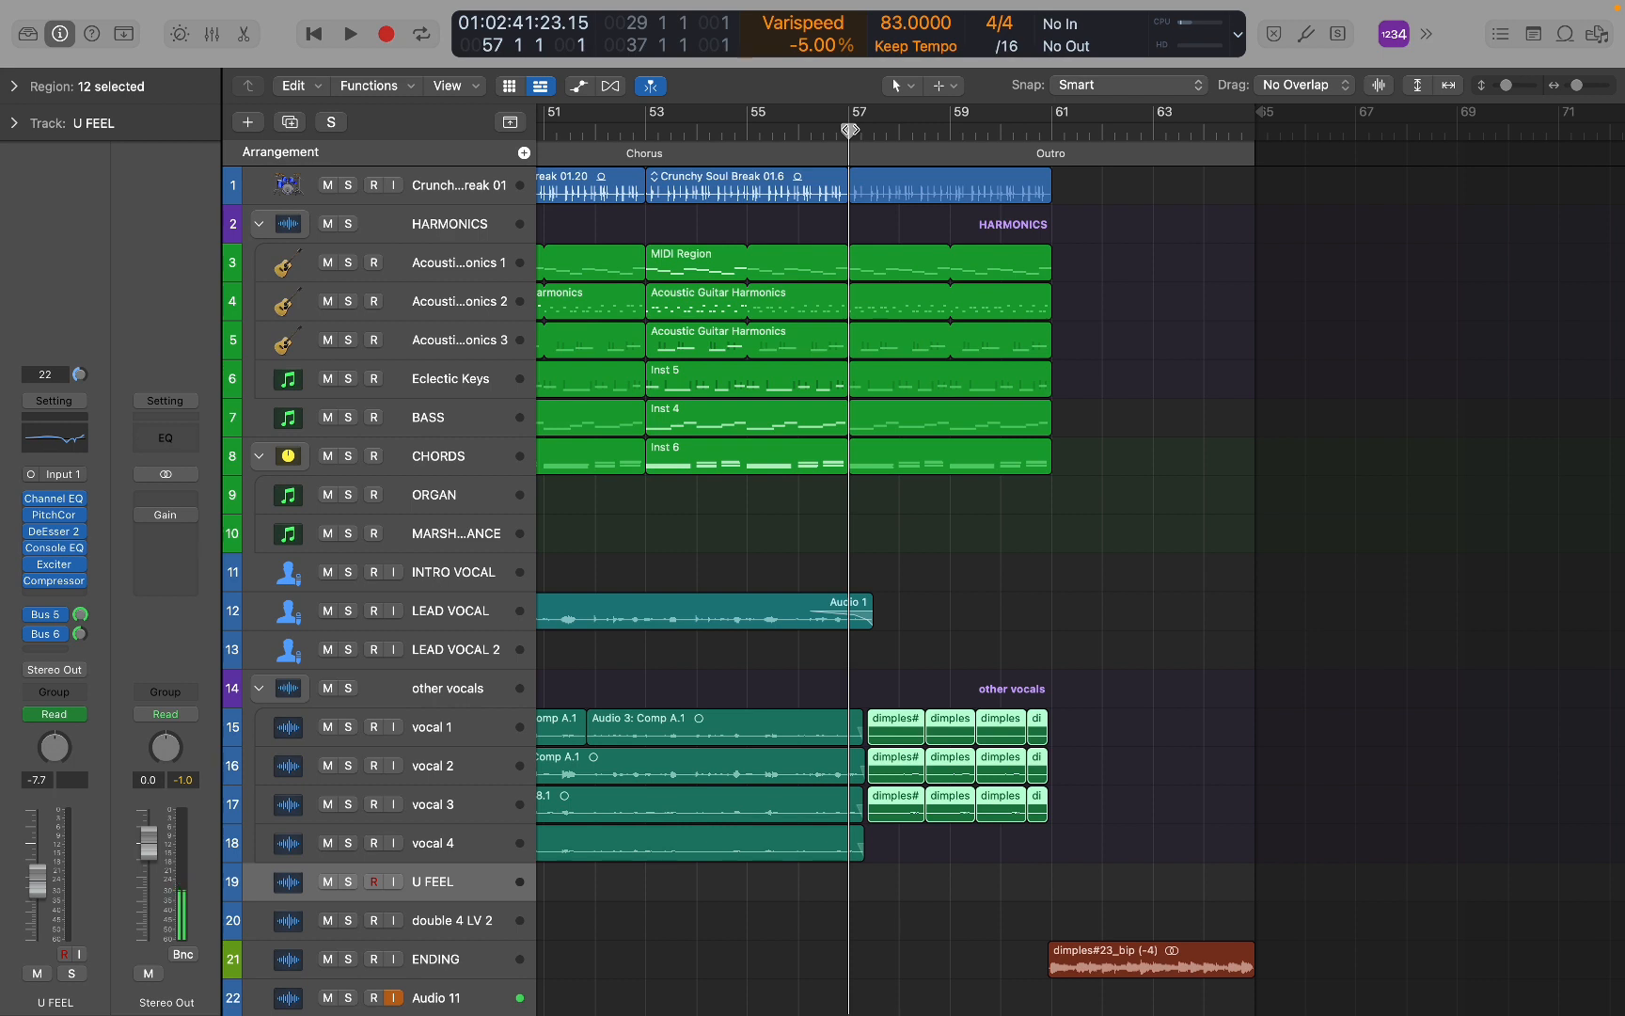
pyautogui.press('space')
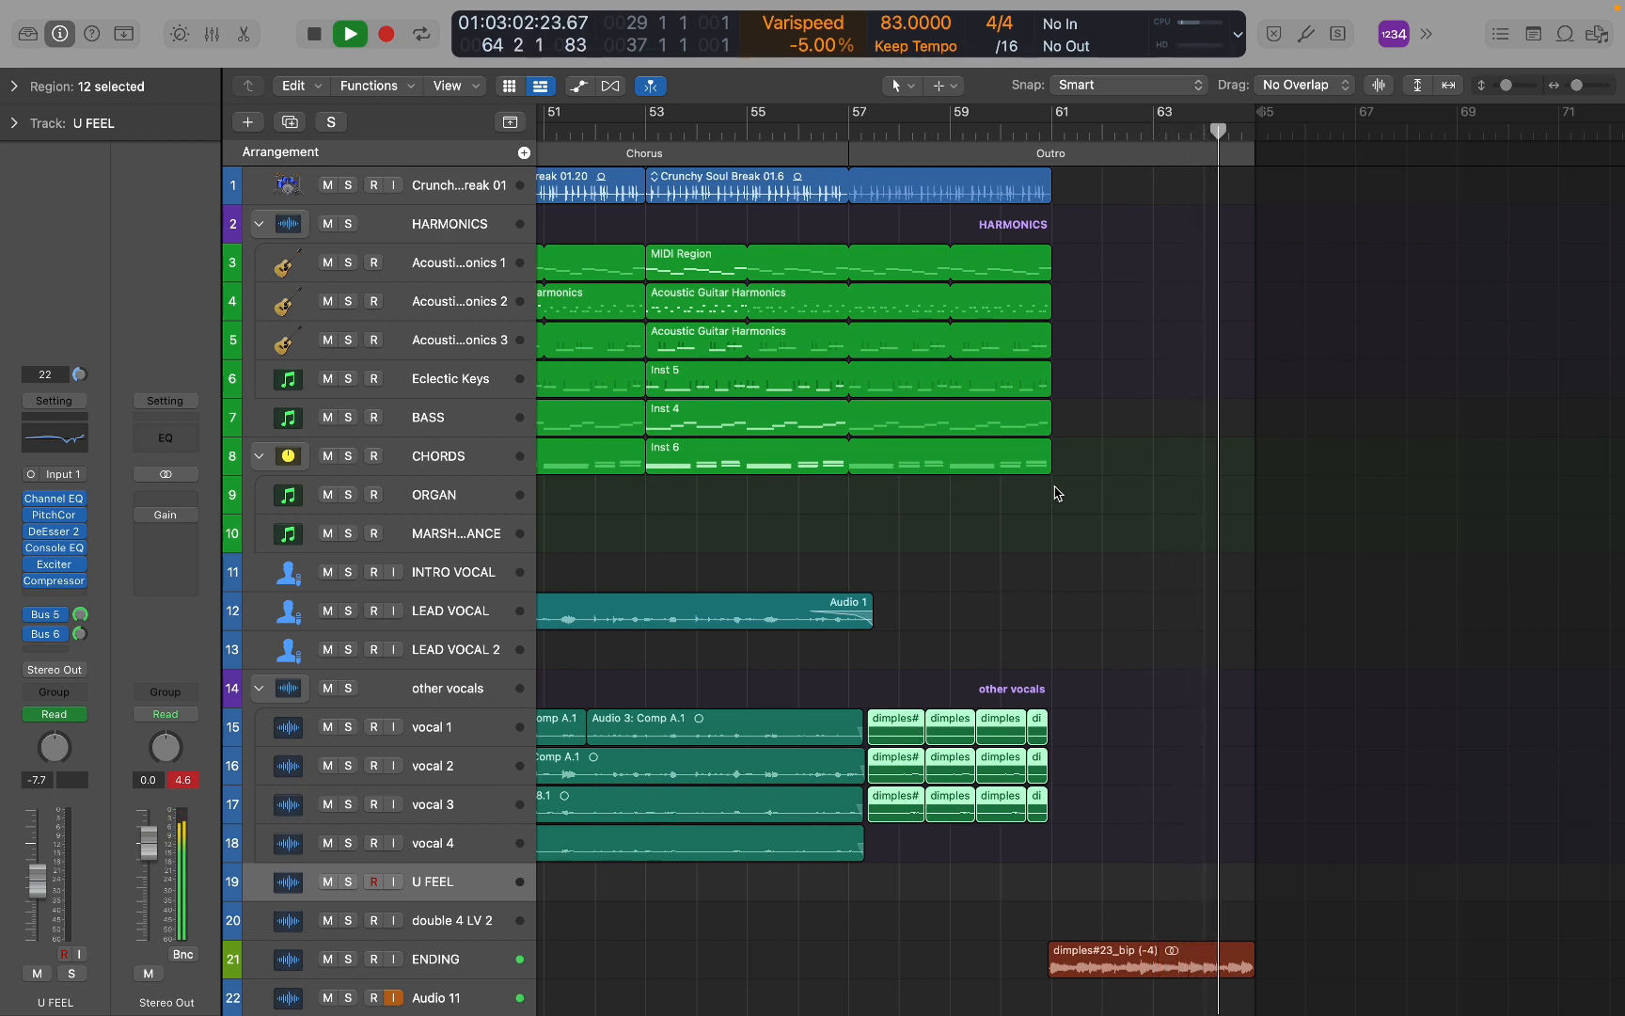
pyautogui.press('space')
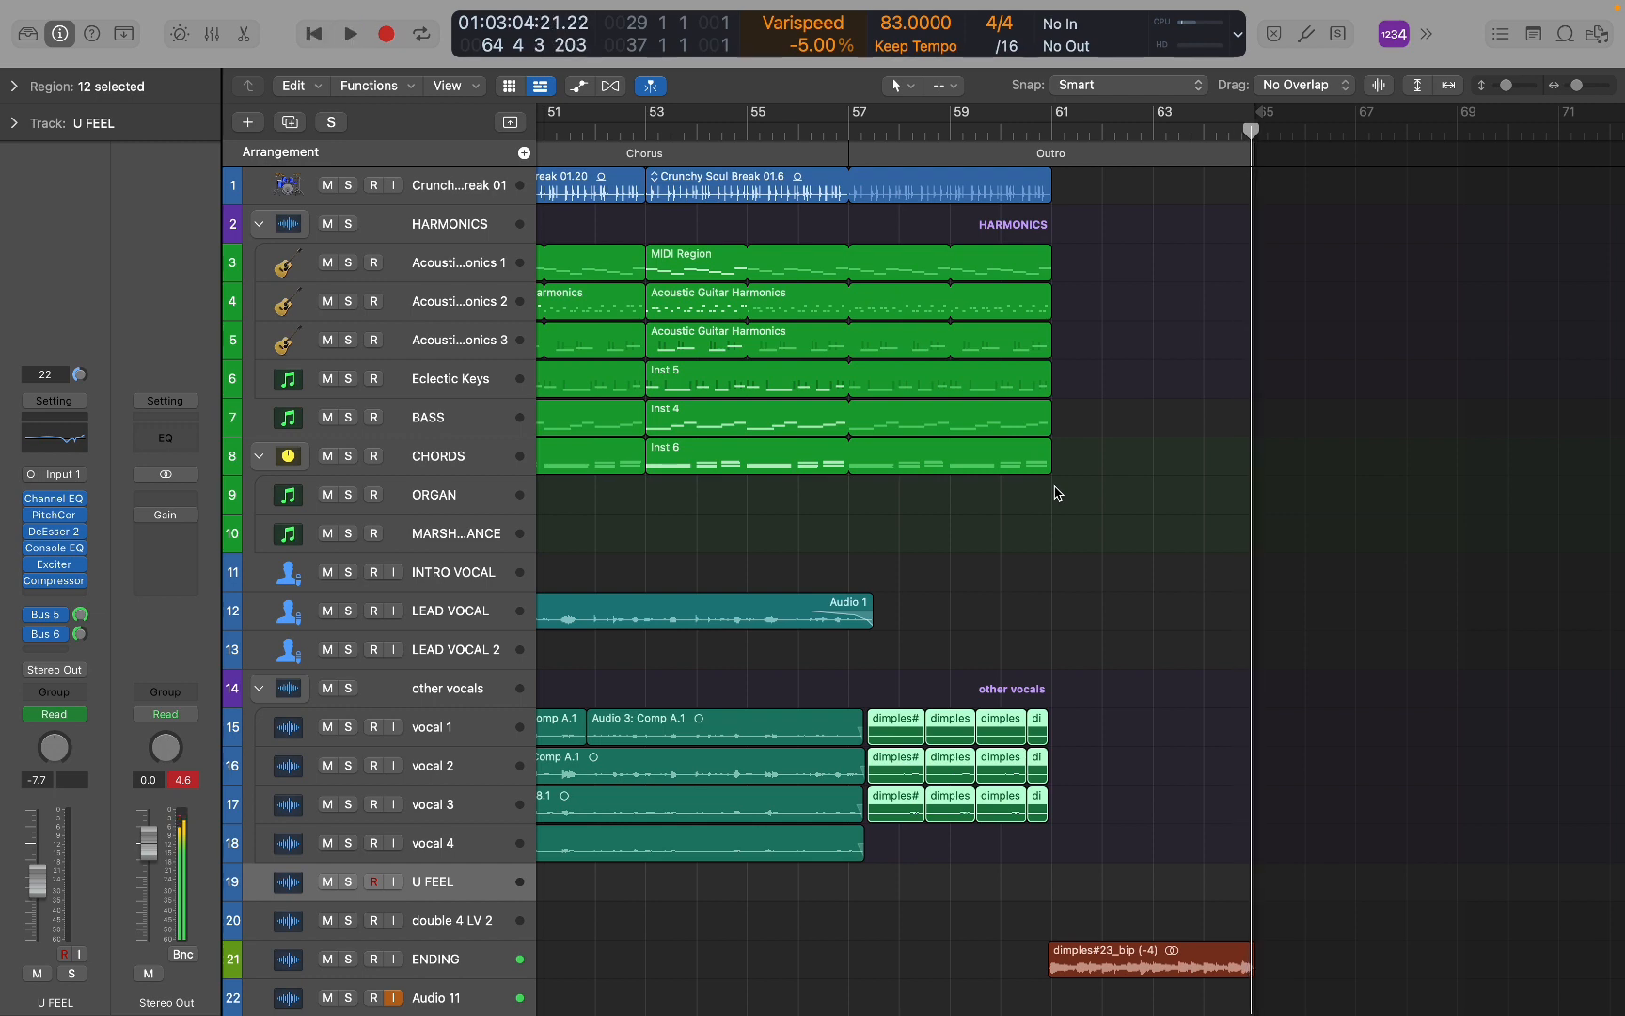
# Extend the project end from bar 65 to past bar 113, taking in the regions that start at bar 73.
pyautogui.press('super+Left')
pyautogui.press('super+Left')
pyautogui.press('super+Left')
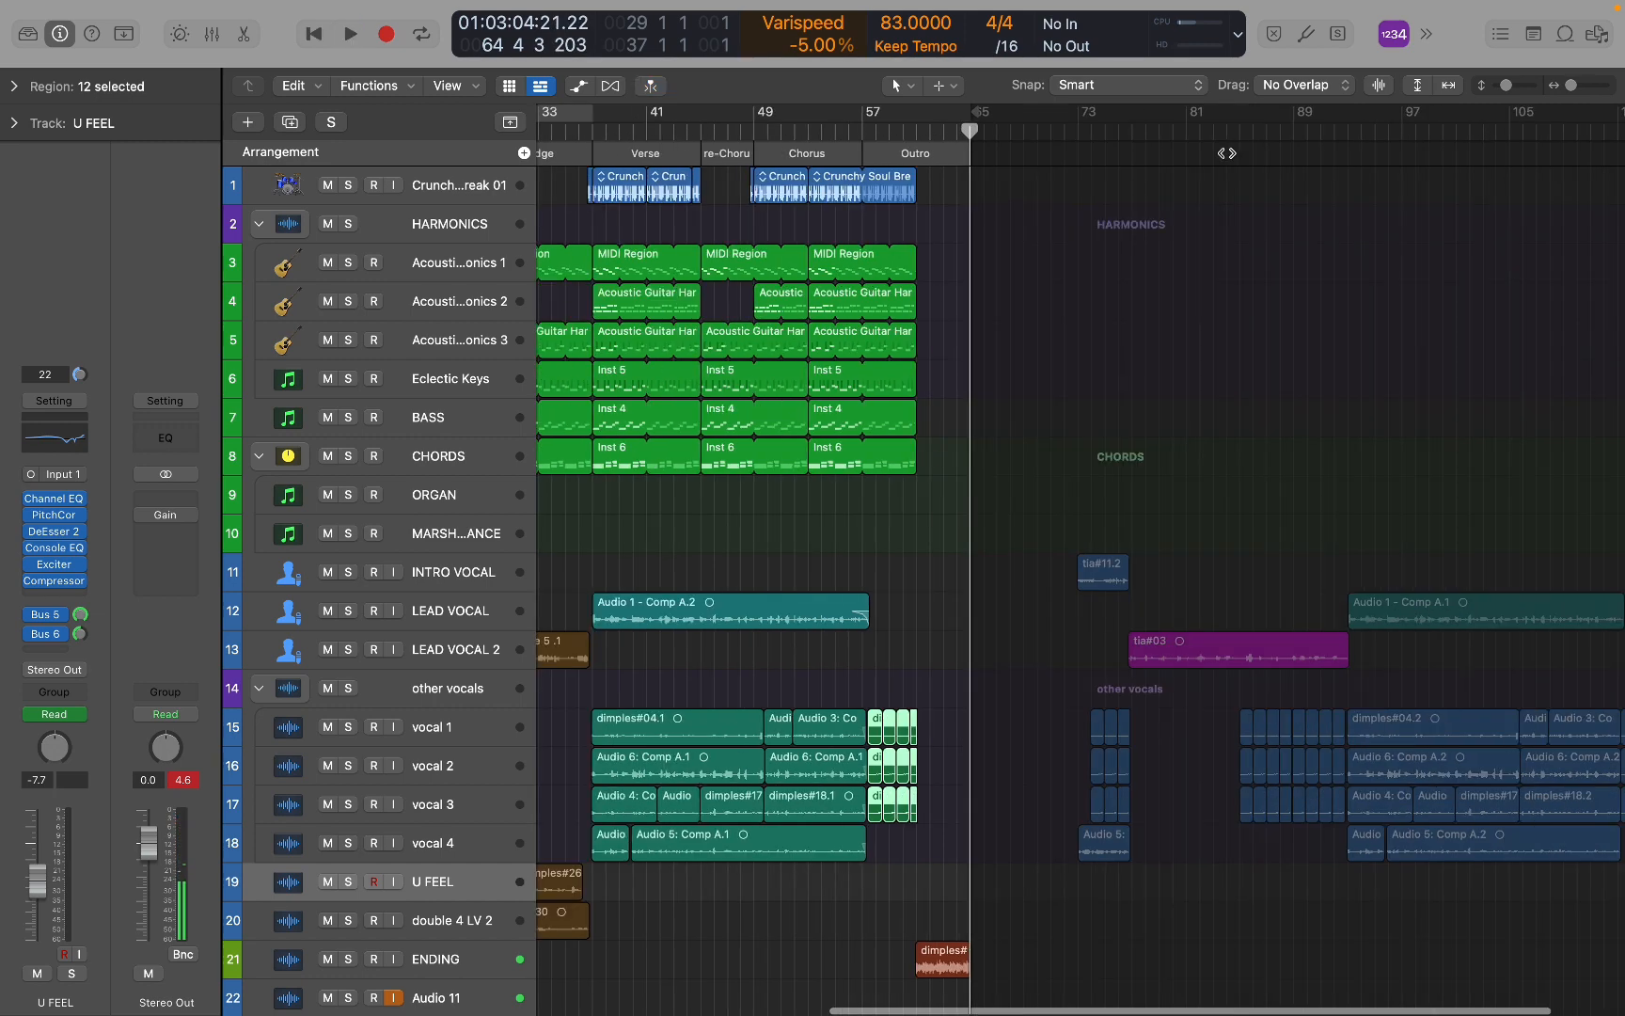
pyautogui.moveTo(975, 113)
pyautogui.mouseDown()
pyautogui.moveTo(1232, 118)
pyautogui.moveTo(1469, 194)
pyautogui.moveTo(1463, 213)
pyautogui.moveTo(1561, 210)
pyautogui.moveTo(1442, 215)
pyautogui.mouseUp()
pyautogui.hscroll(-5, 932, 207)
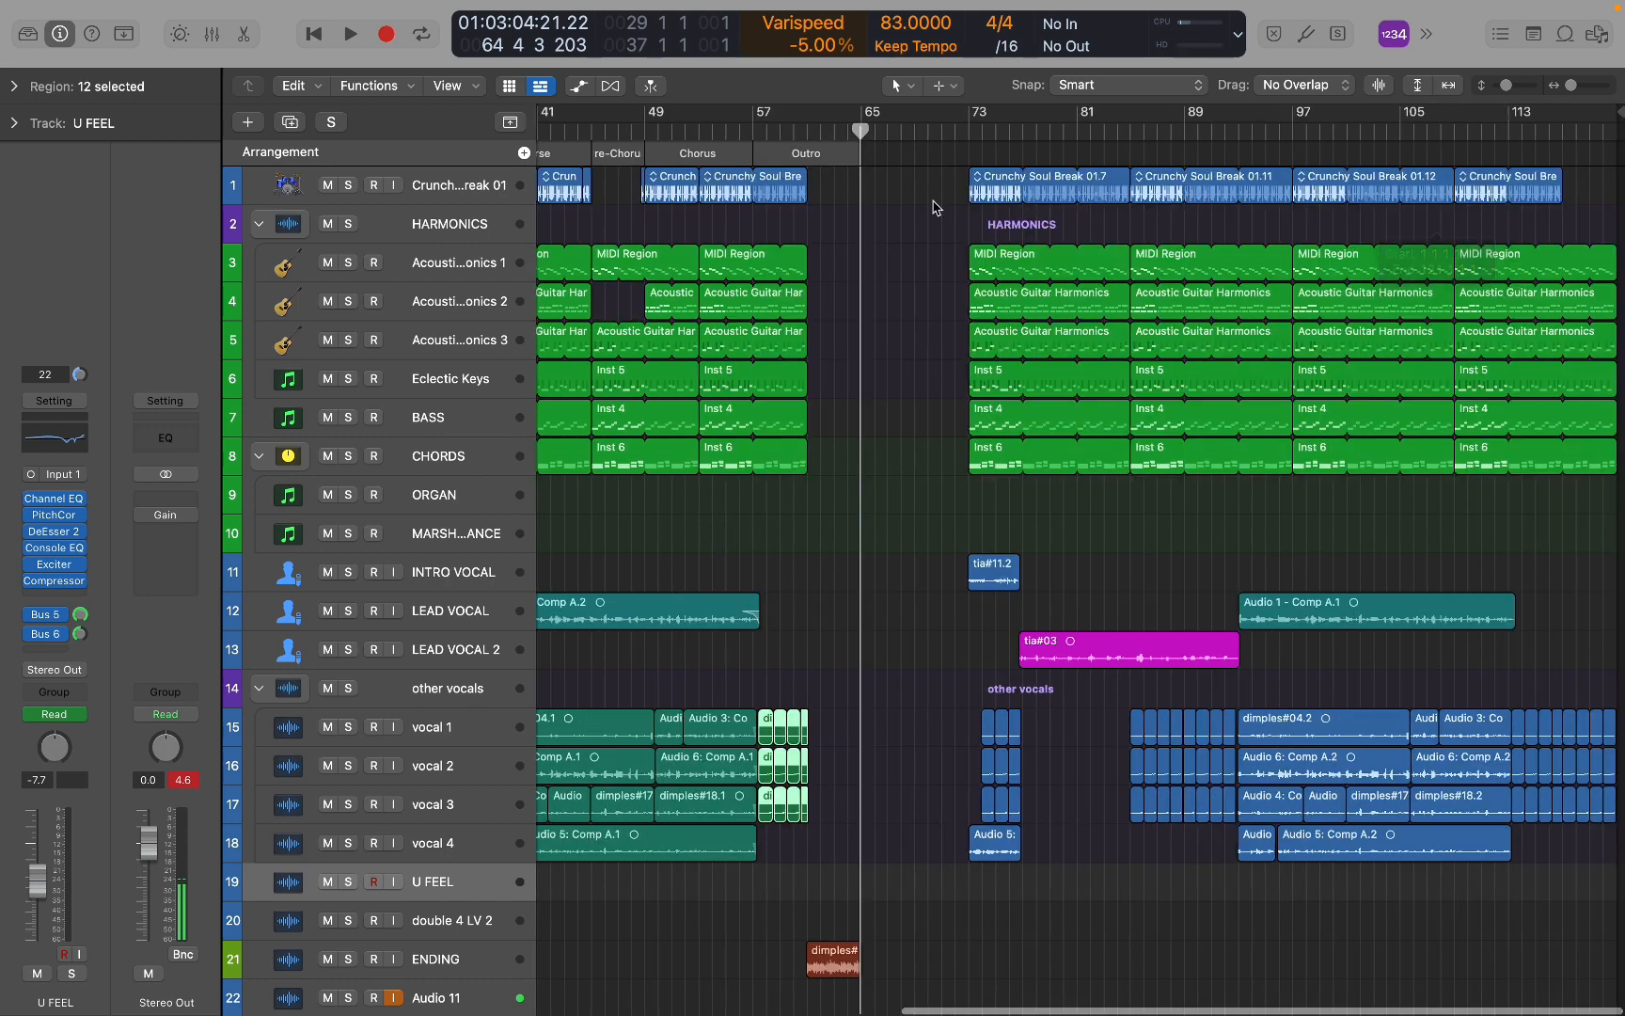
# Place the playhead at bar 73 and play the alternate arrangement's opening with the INTRO VOCAL and layered vocal regions.
pyautogui.click(971, 135)
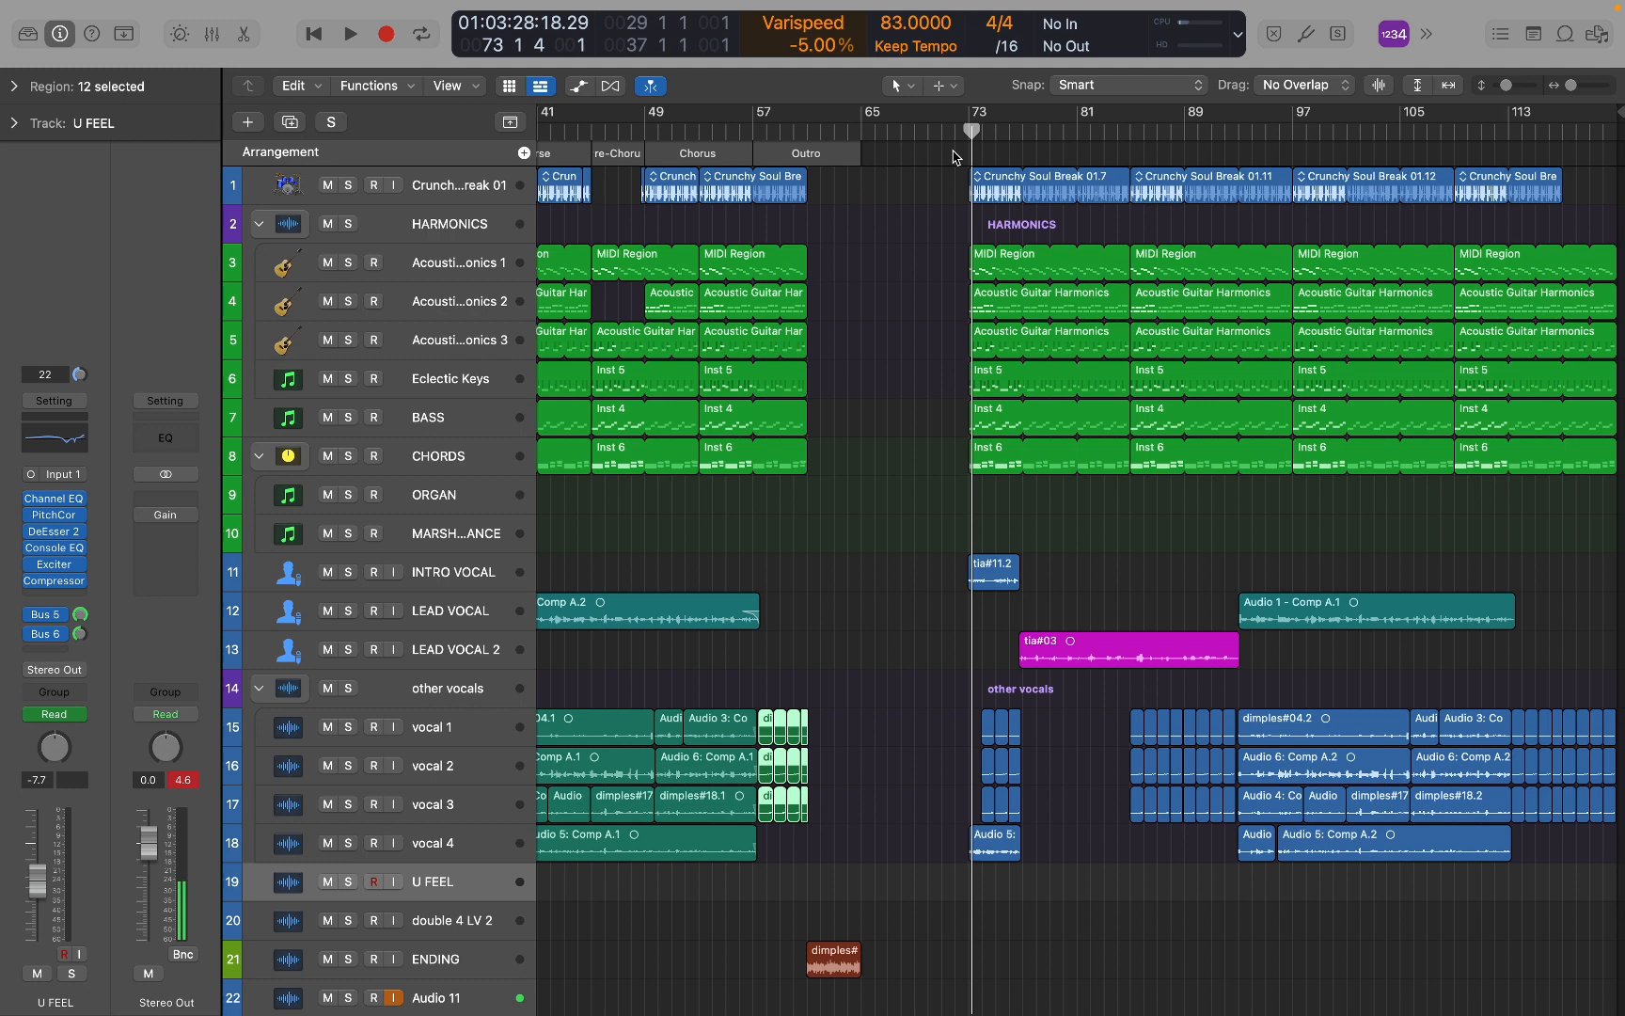
pyautogui.scroll(15, 1060, 187)
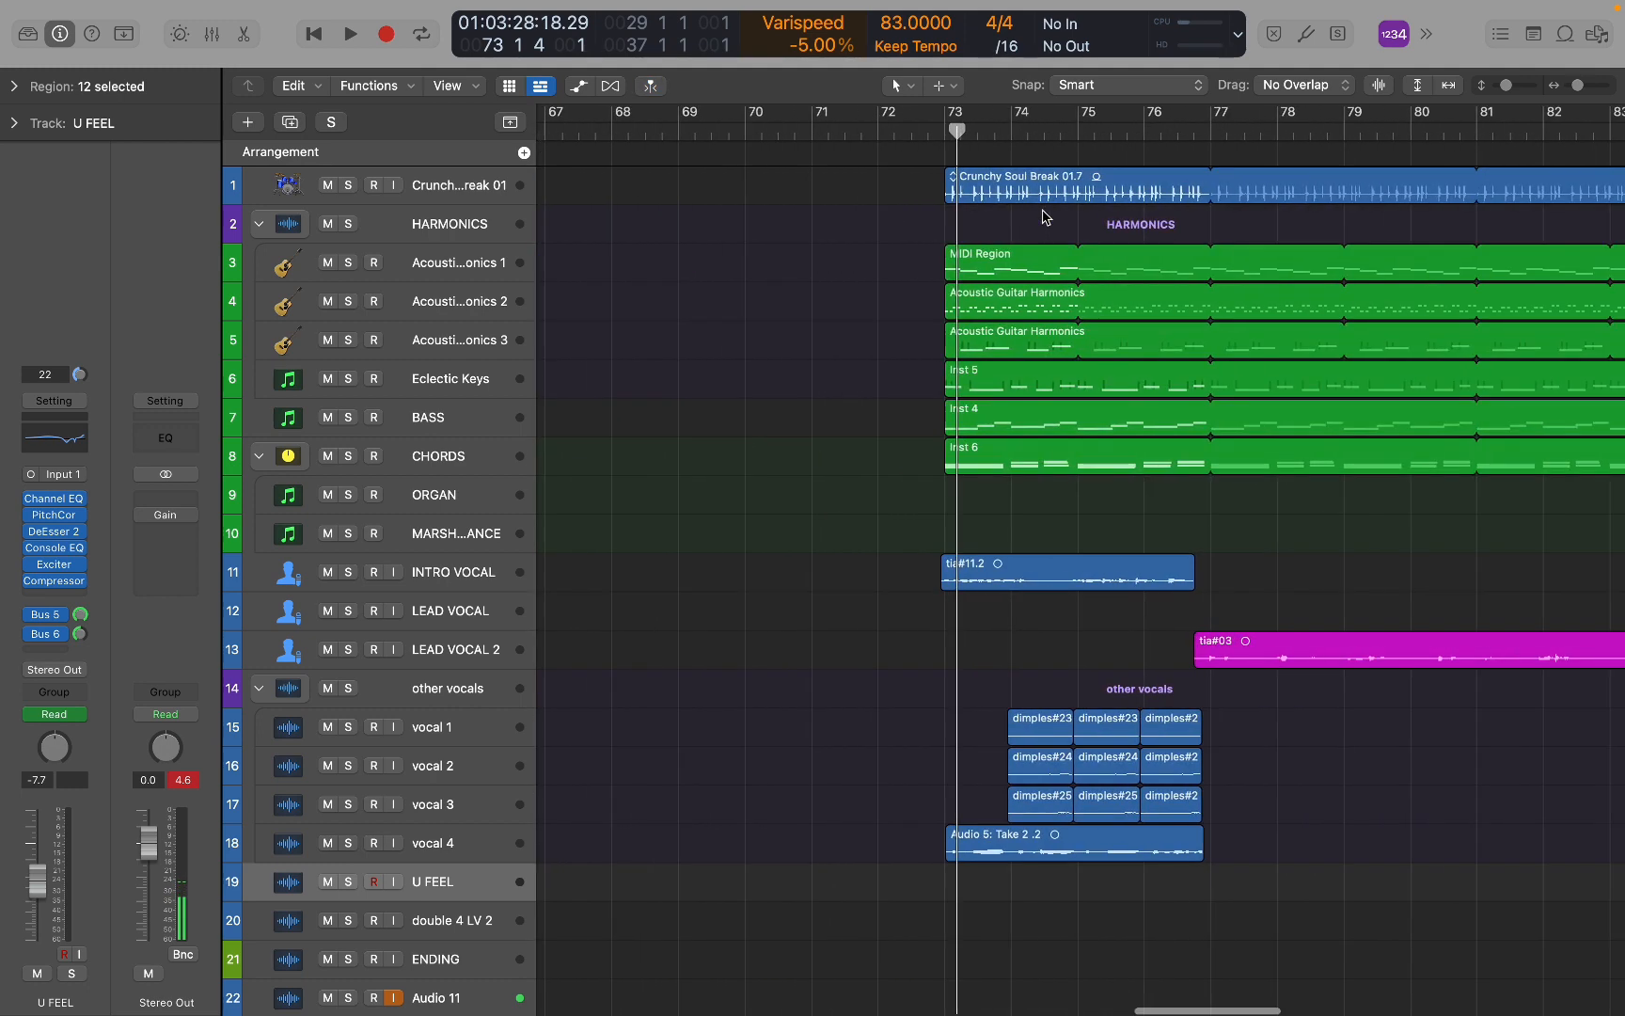
pyautogui.hscroll(5, 1041, 220)
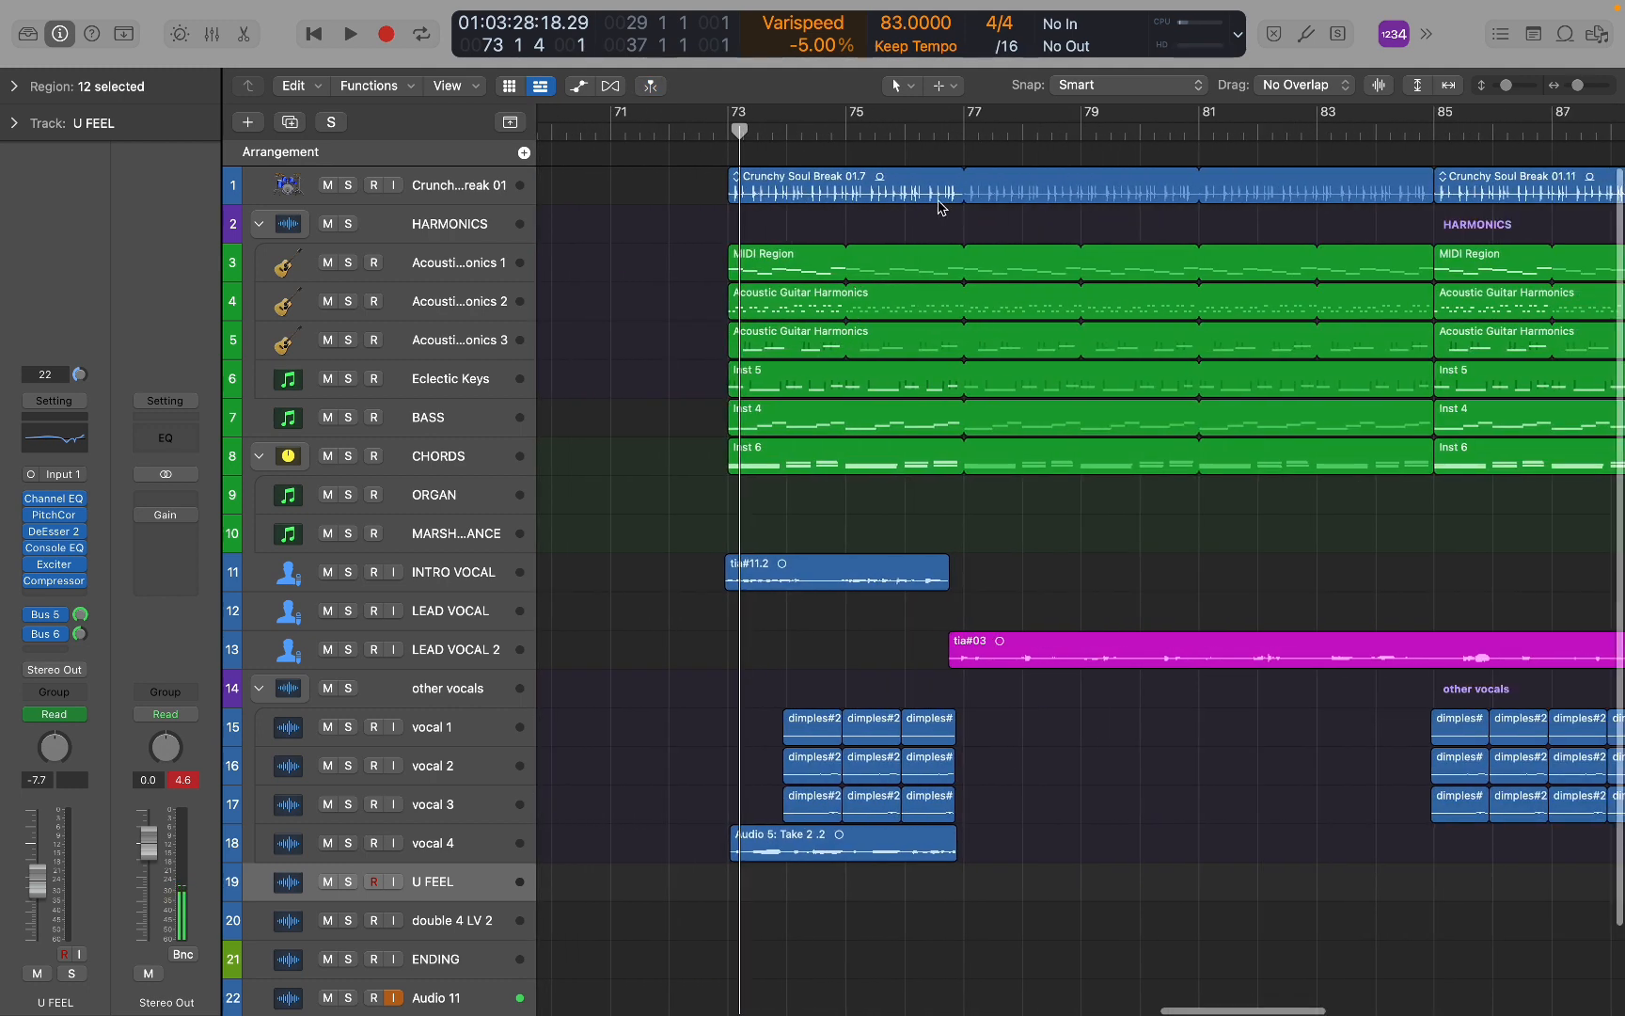
pyautogui.click(739, 135)
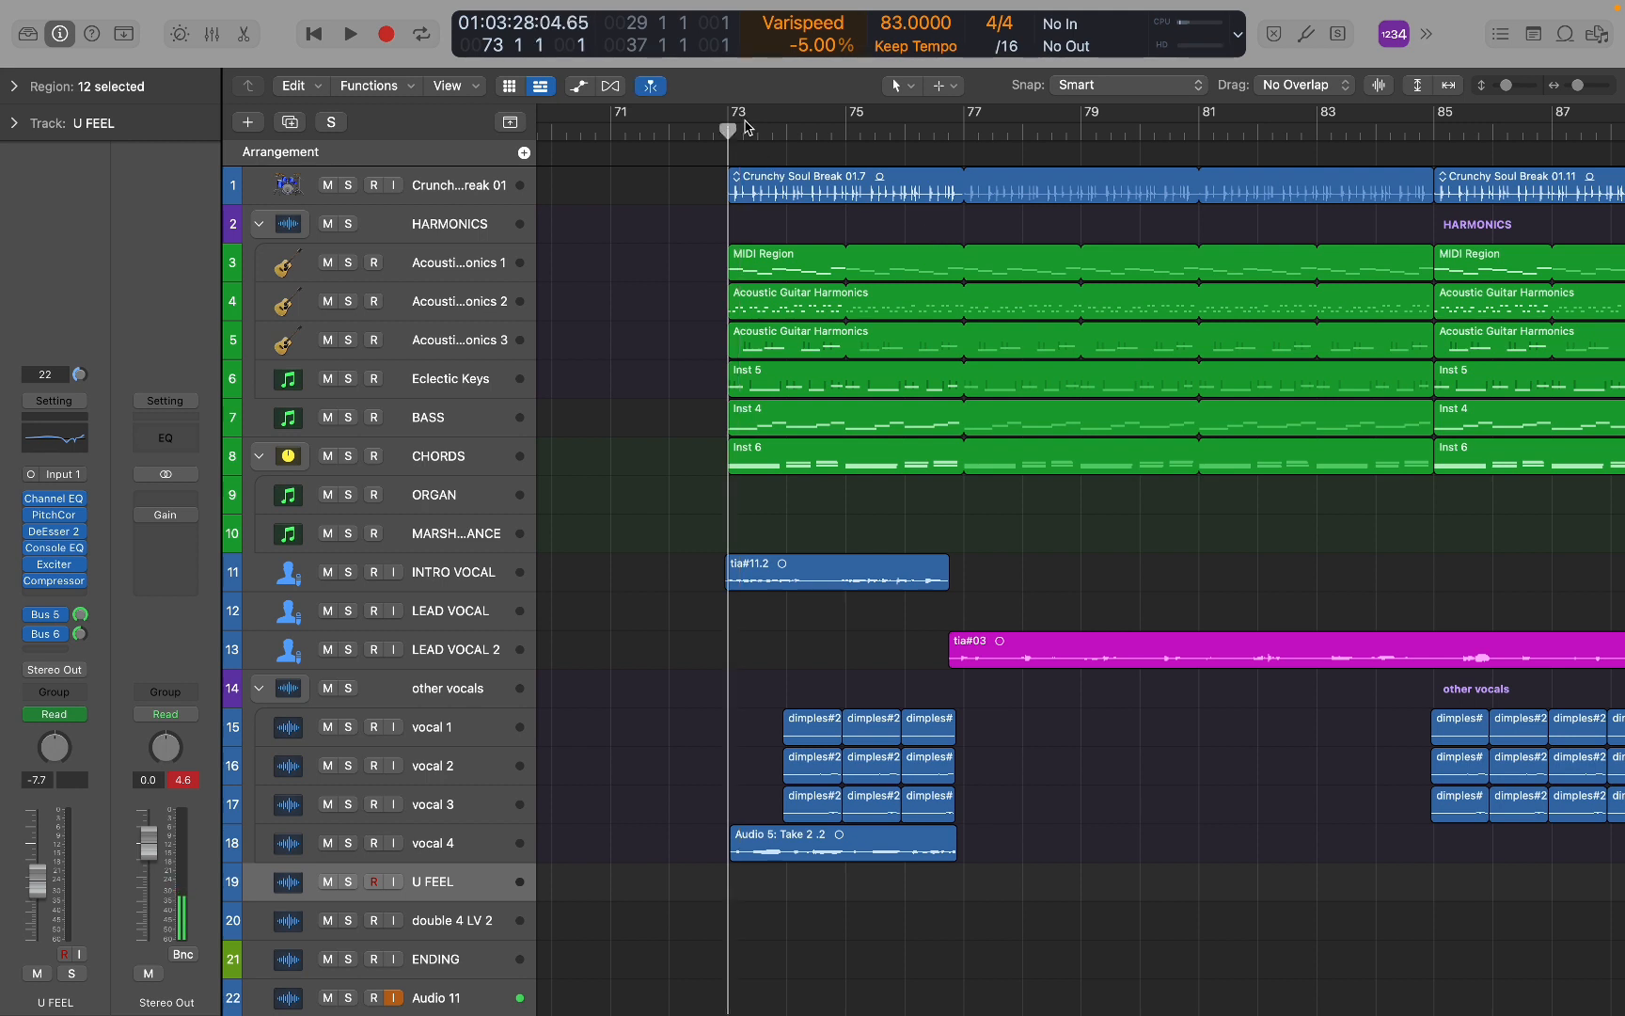
pyautogui.press('space')
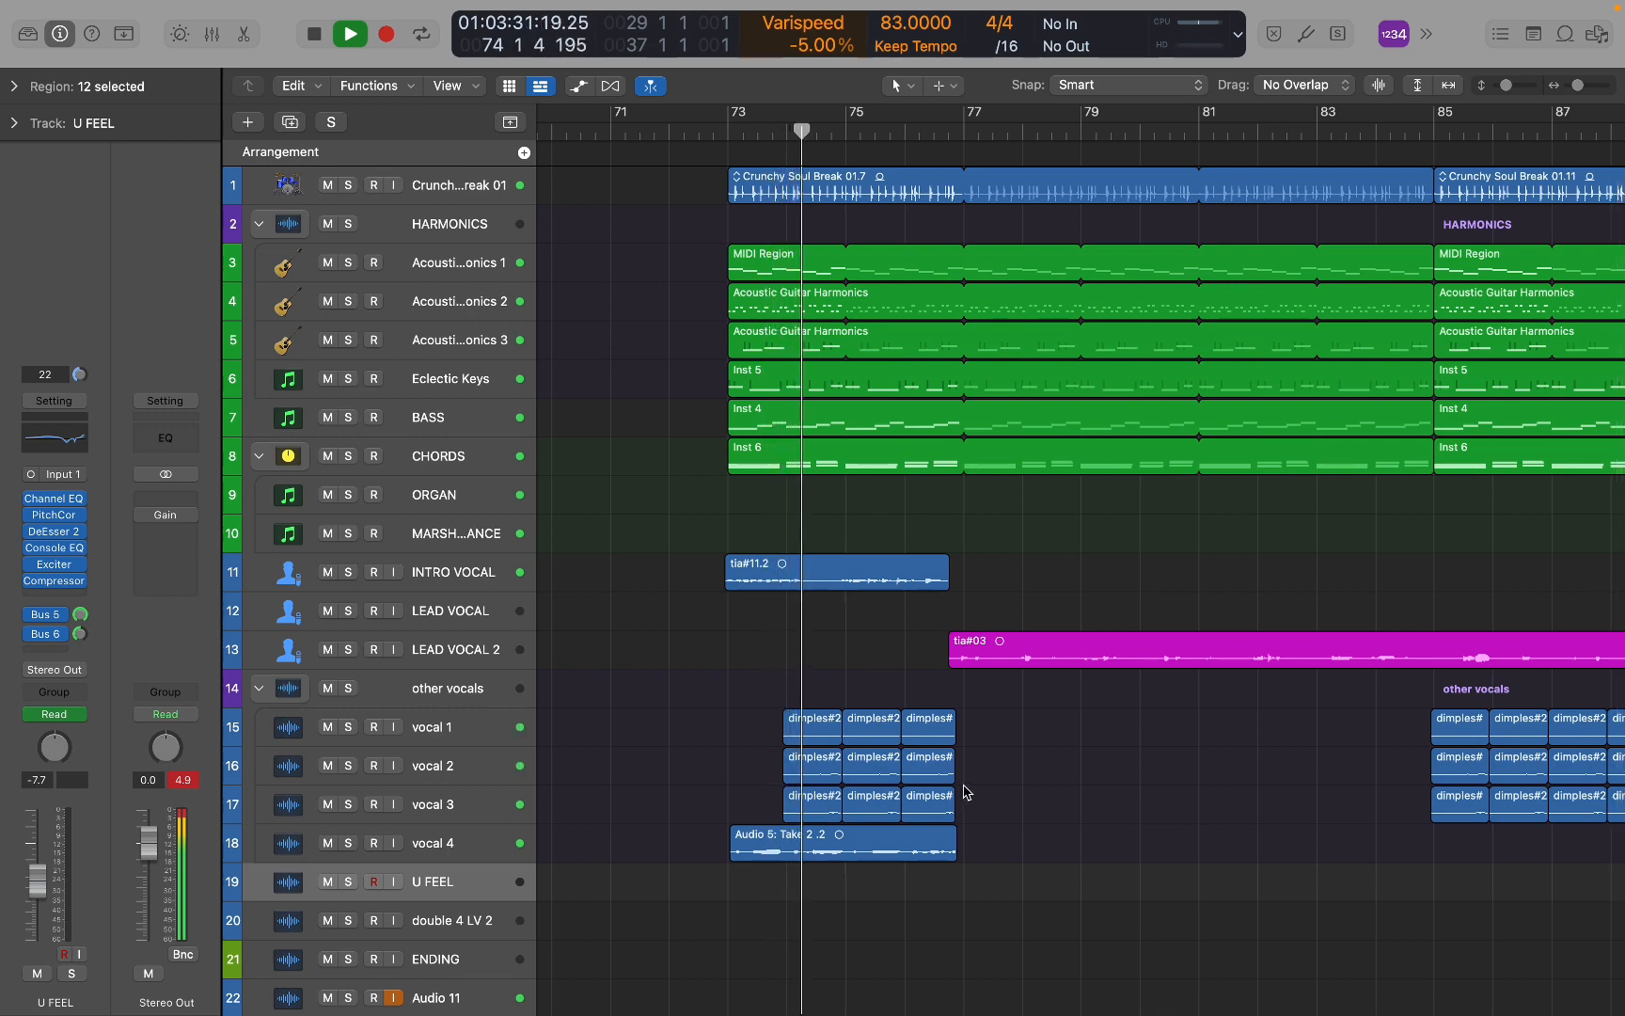
pyautogui.press('super+Left')
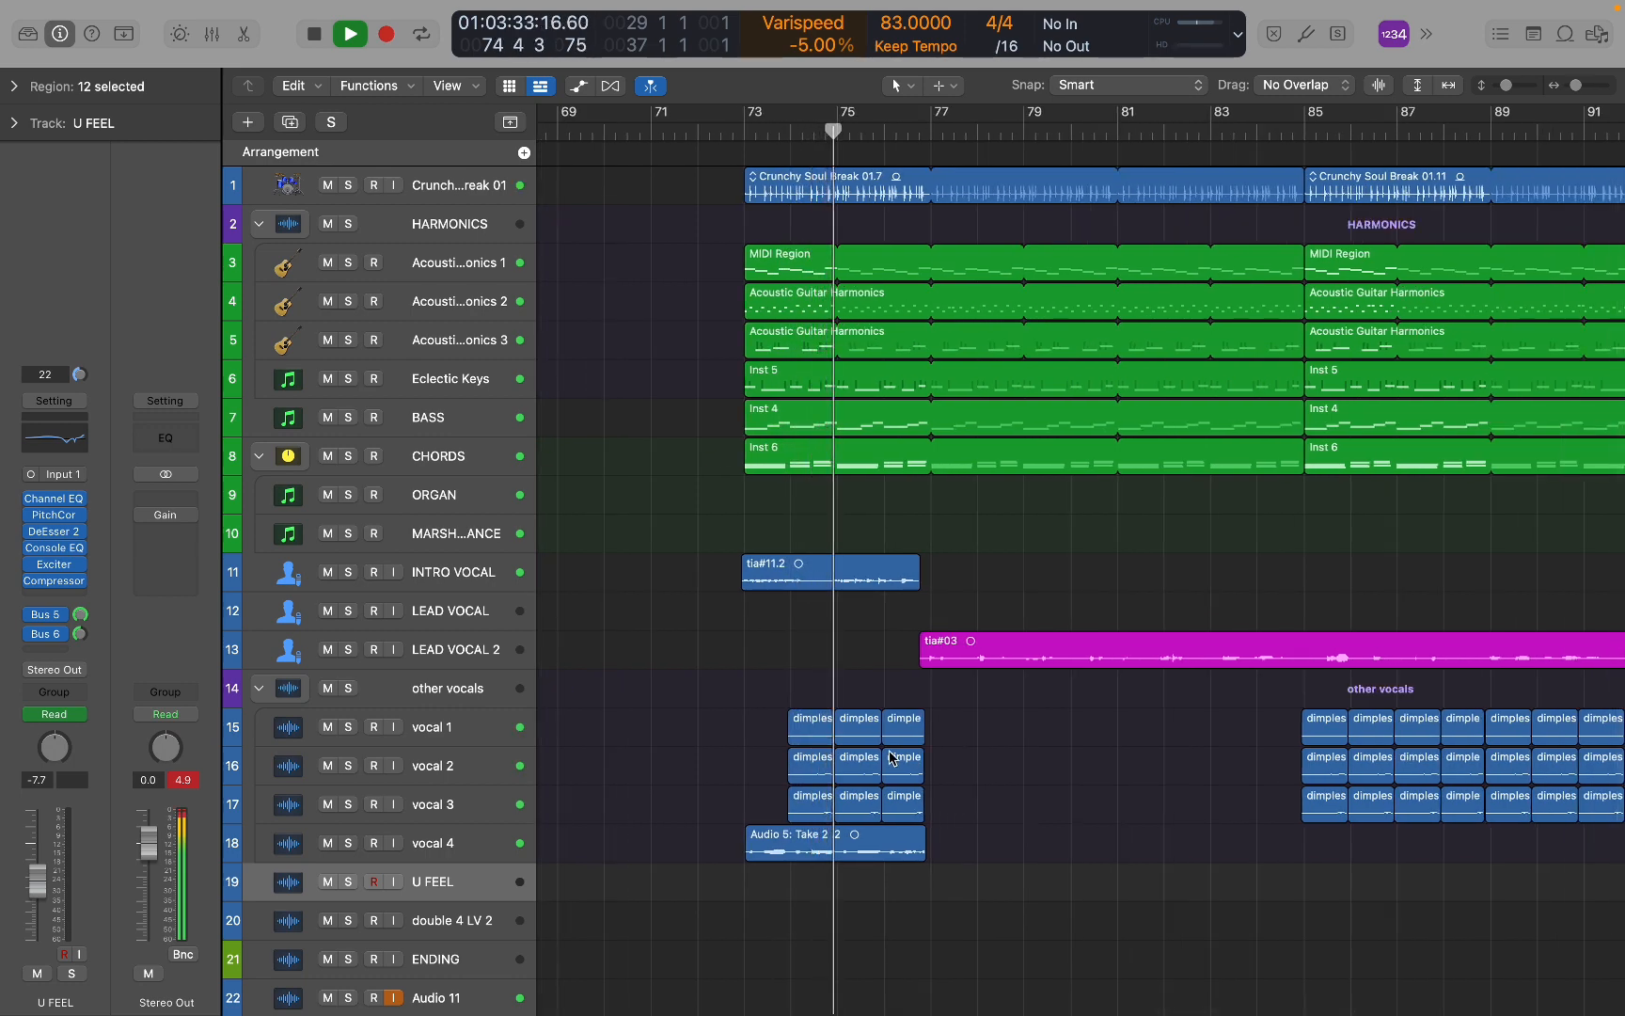
pyautogui.press('space')
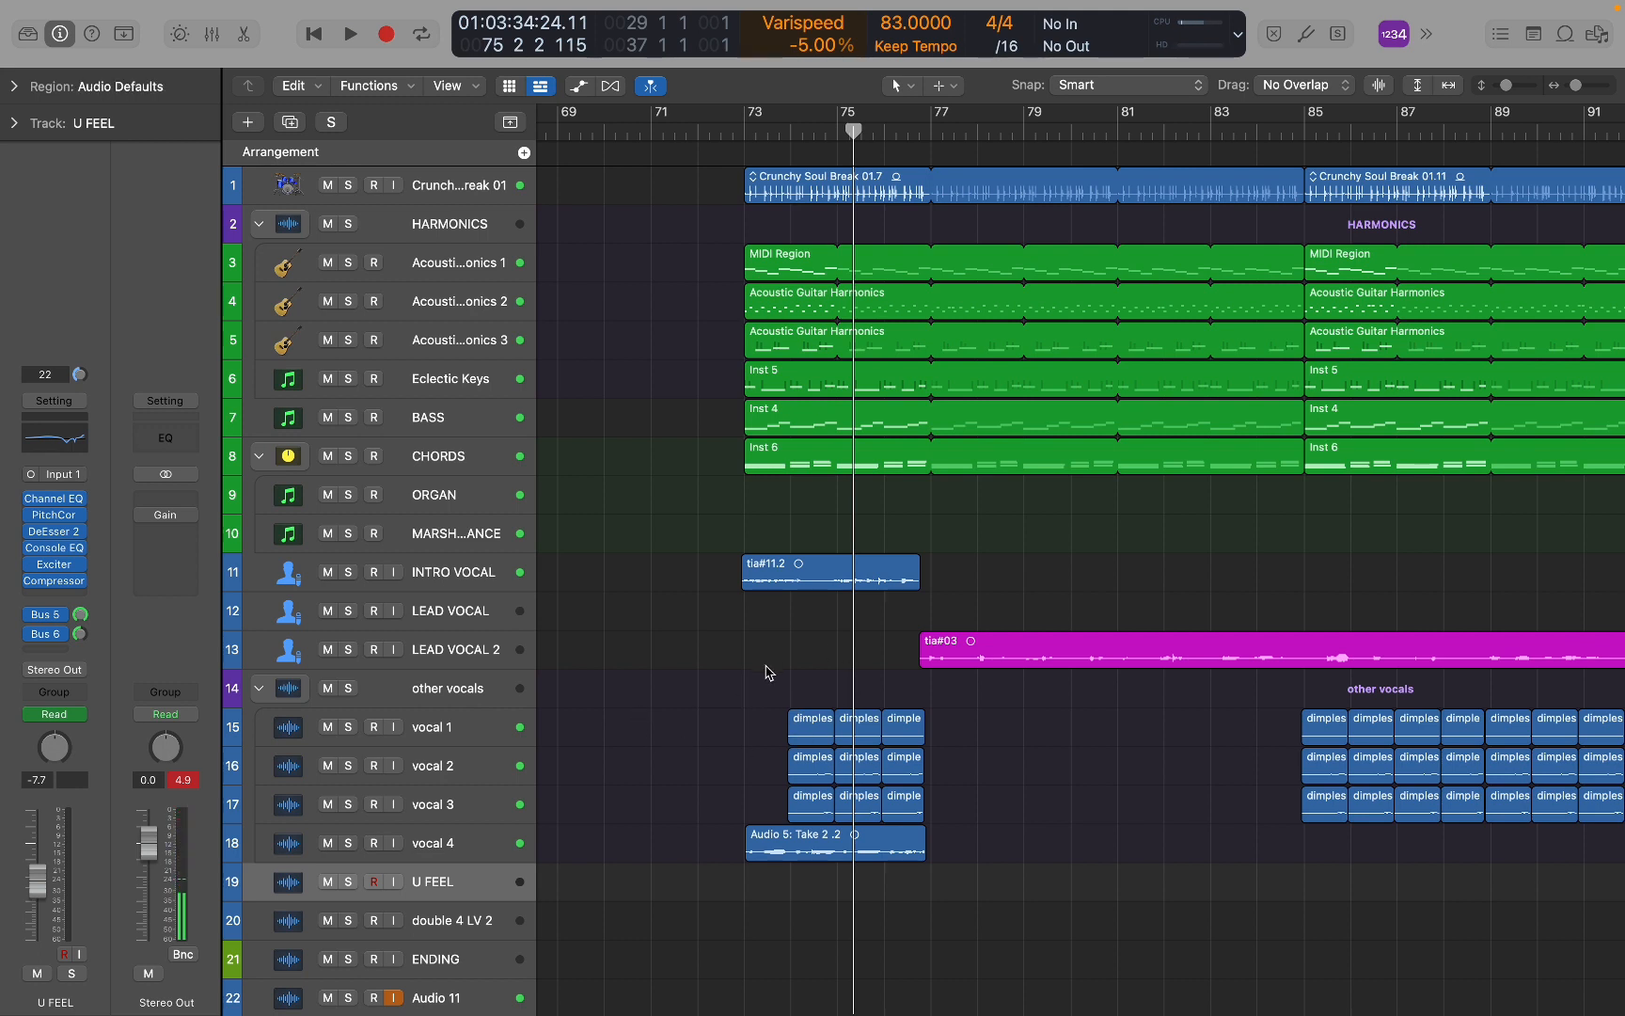
pyautogui.moveTo(765, 664); pyautogui.dragTo(932, 748)
pyautogui.click(959, 776)
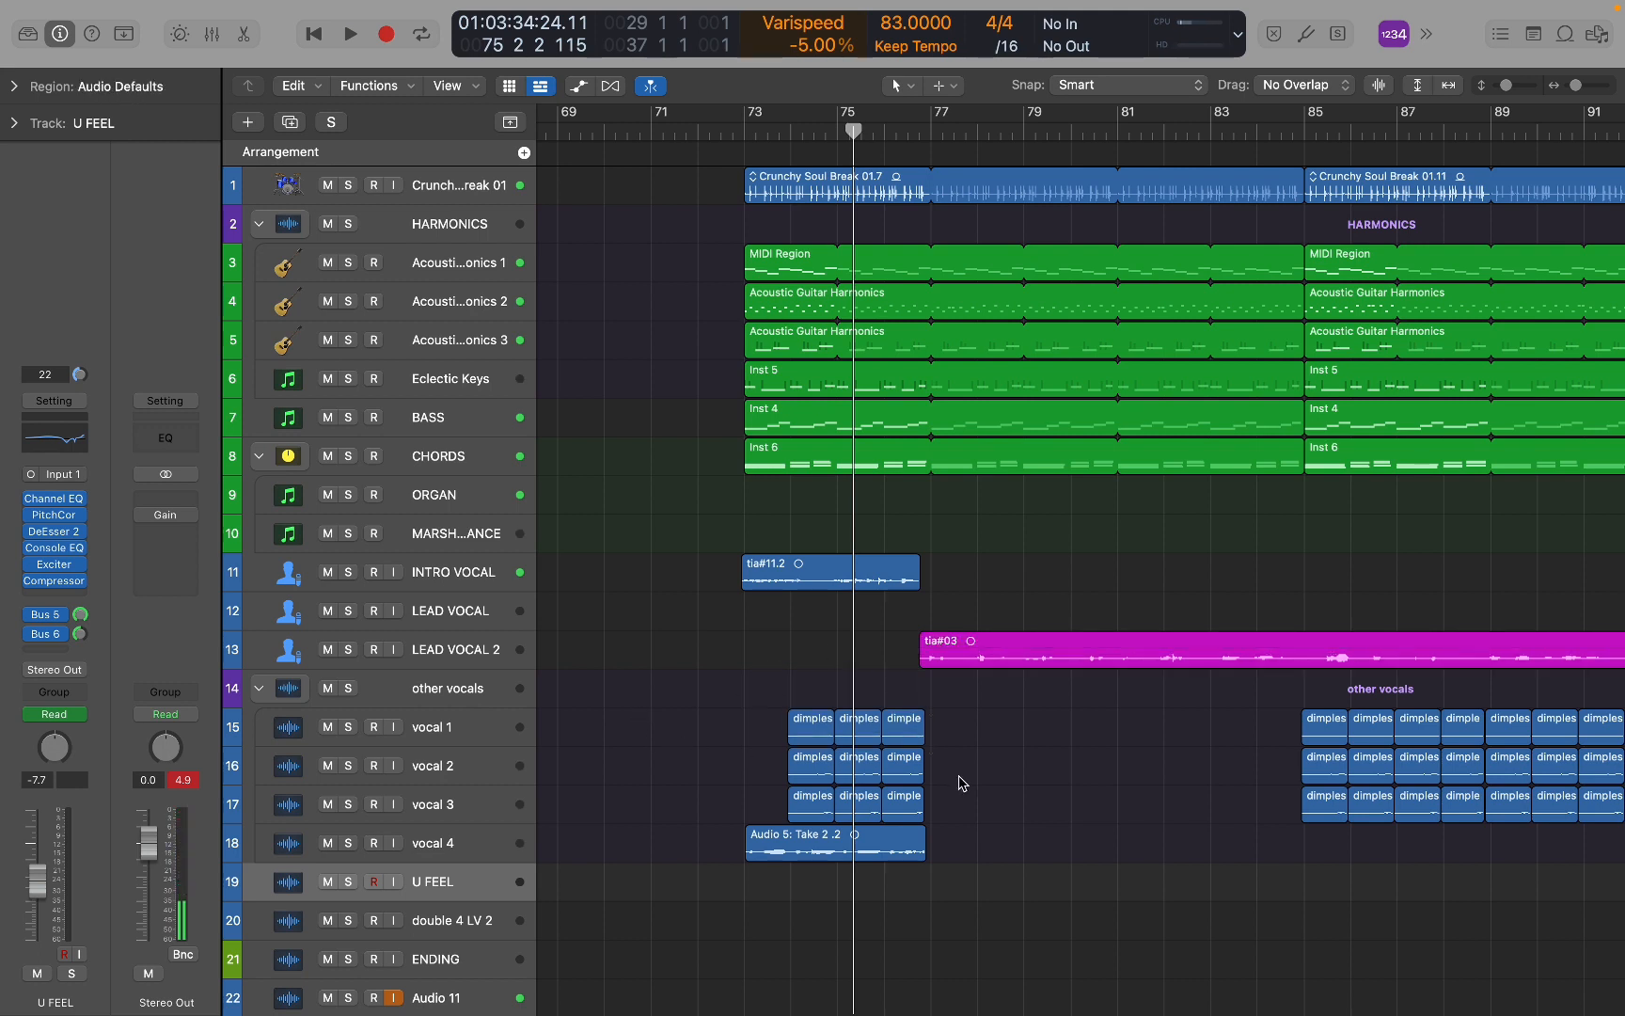
# Place the playhead at bar 77 and play the section containing the LEAD VOCAL 2 region tia#03.
pyautogui.click(928, 131)
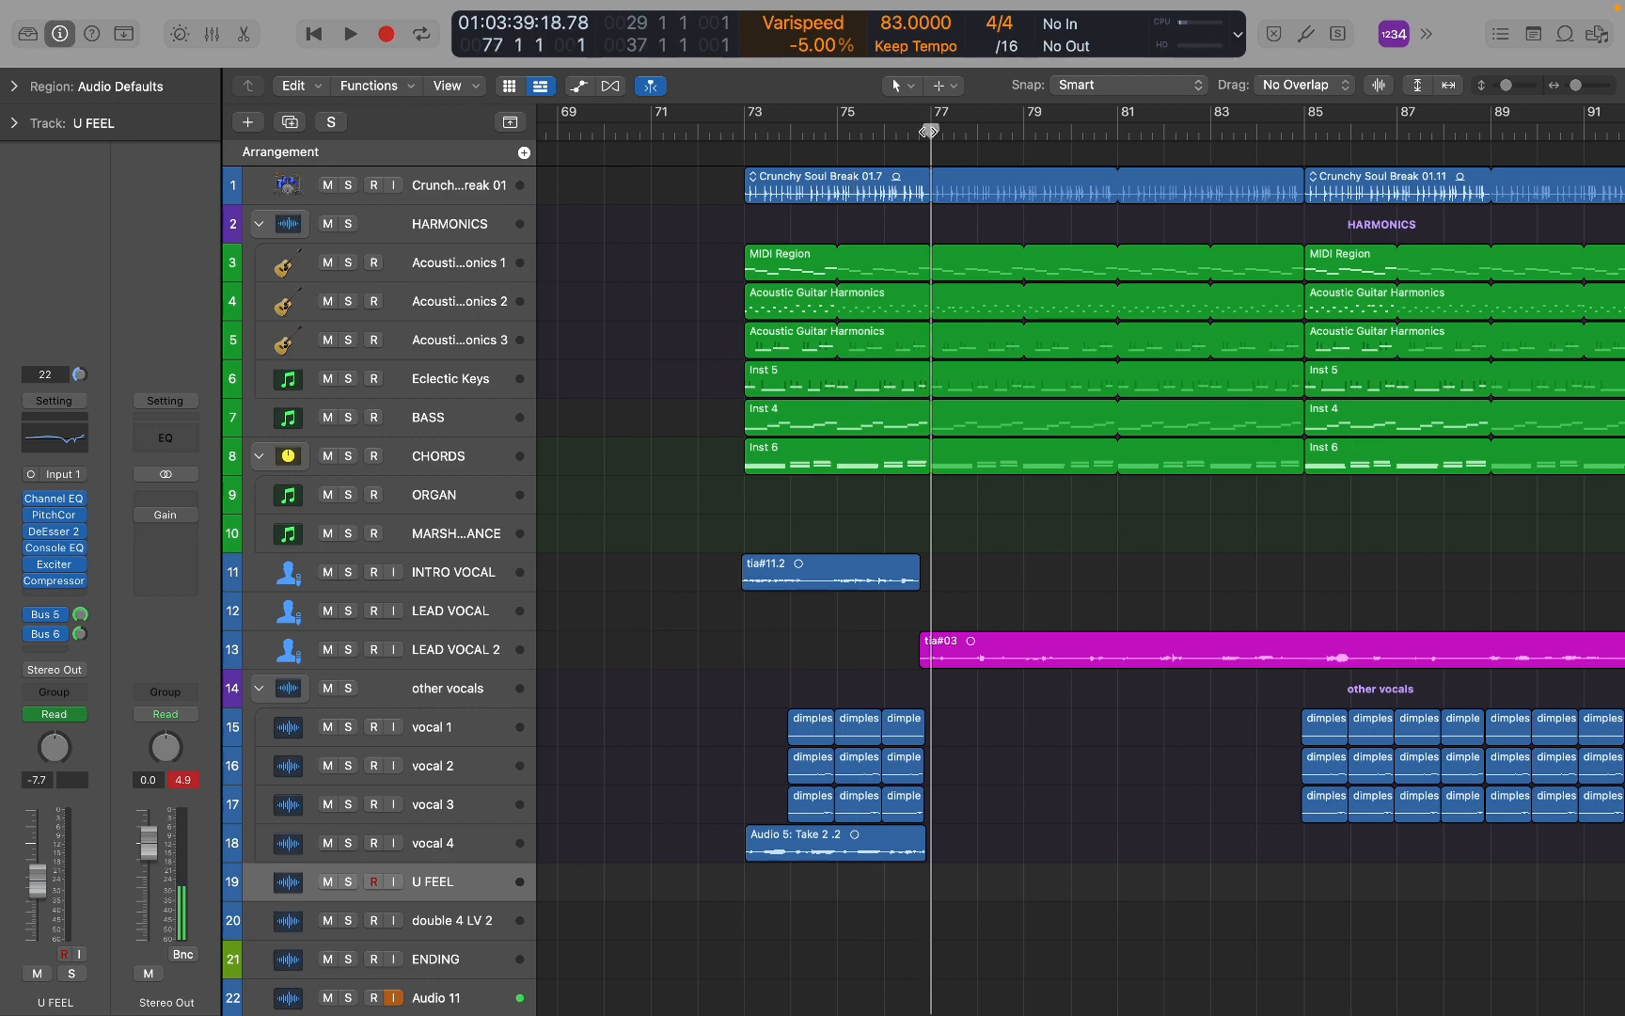
pyautogui.press('space')
pyautogui.scroll(-5, 1063, 286)
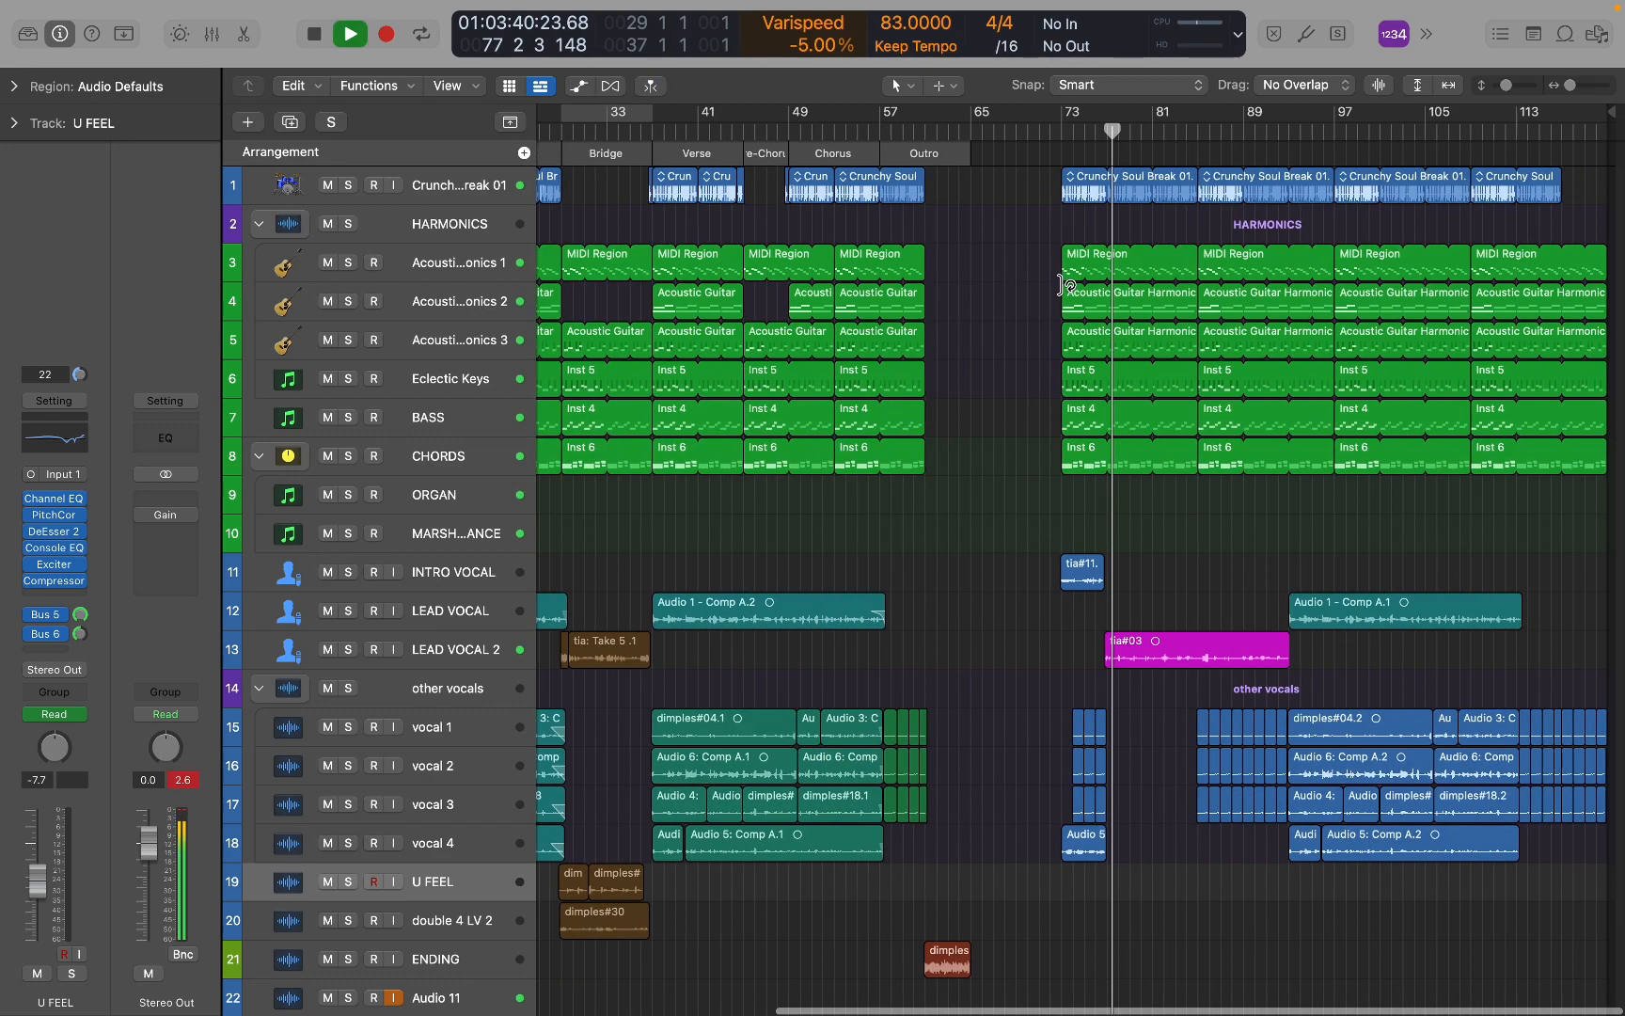
pyautogui.scroll(1, 1063, 290)
pyautogui.scroll(4, 1064, 292)
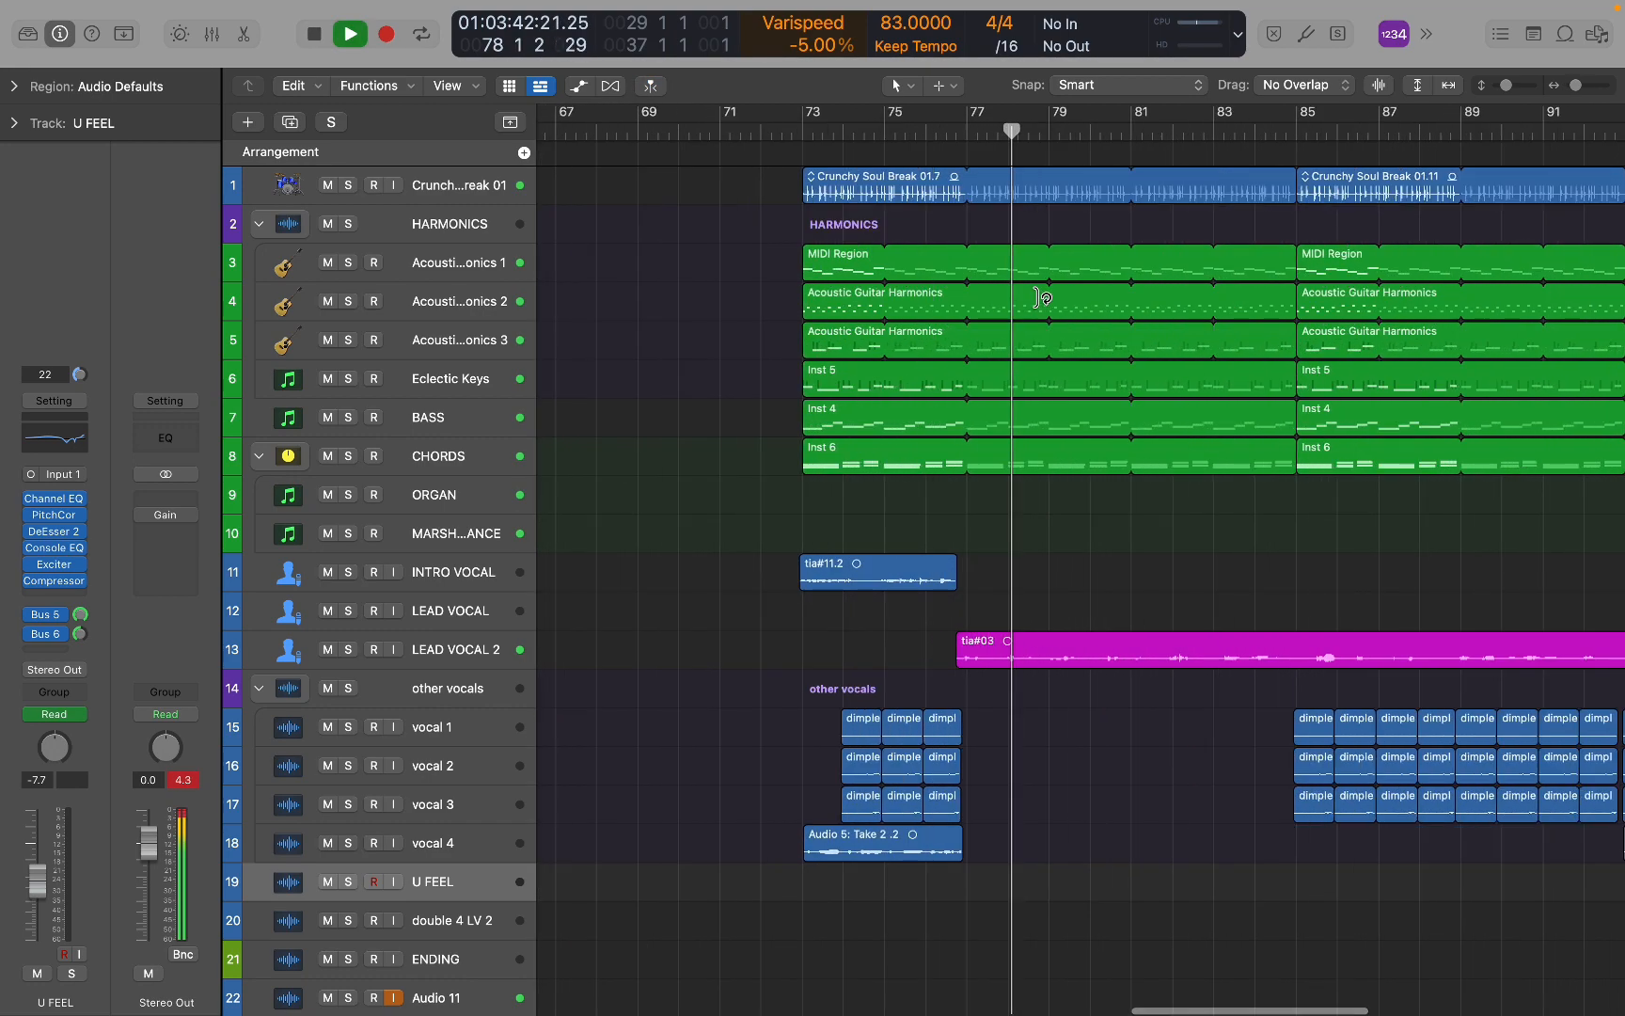
pyautogui.hscroll(4, 578, 505)
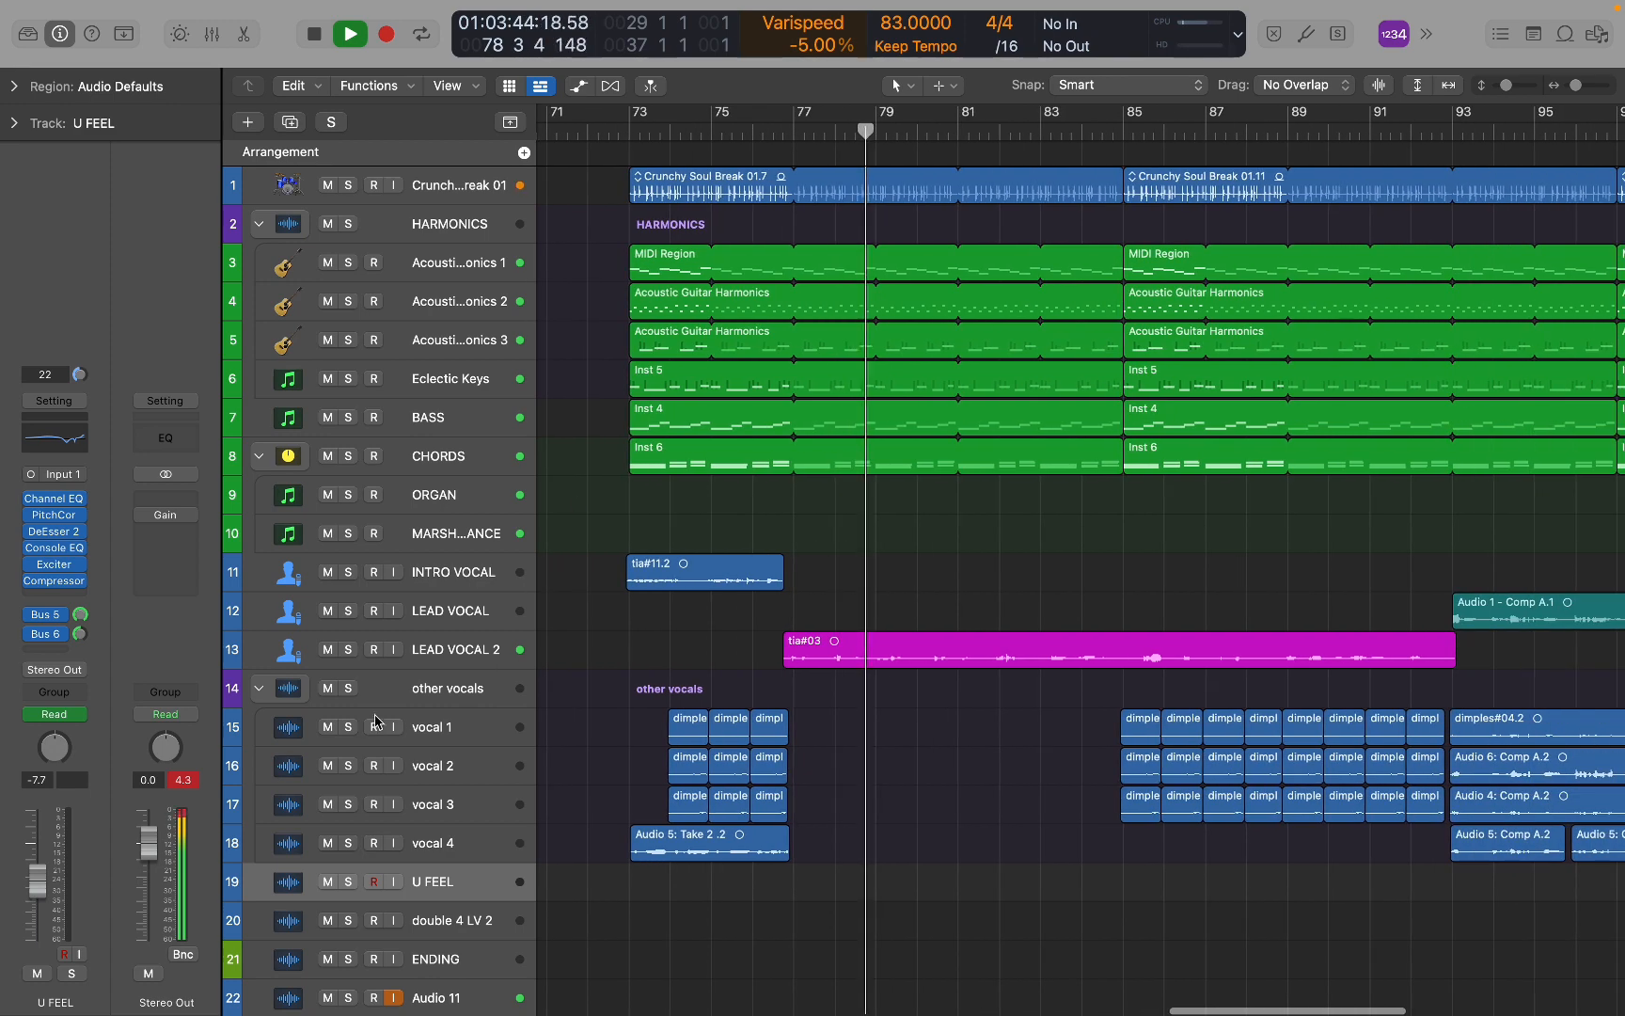
# Solo the LEAD VOCAL 2, CHORDS, BASS and other vocals tracks during playback.
pyautogui.click(348, 648)
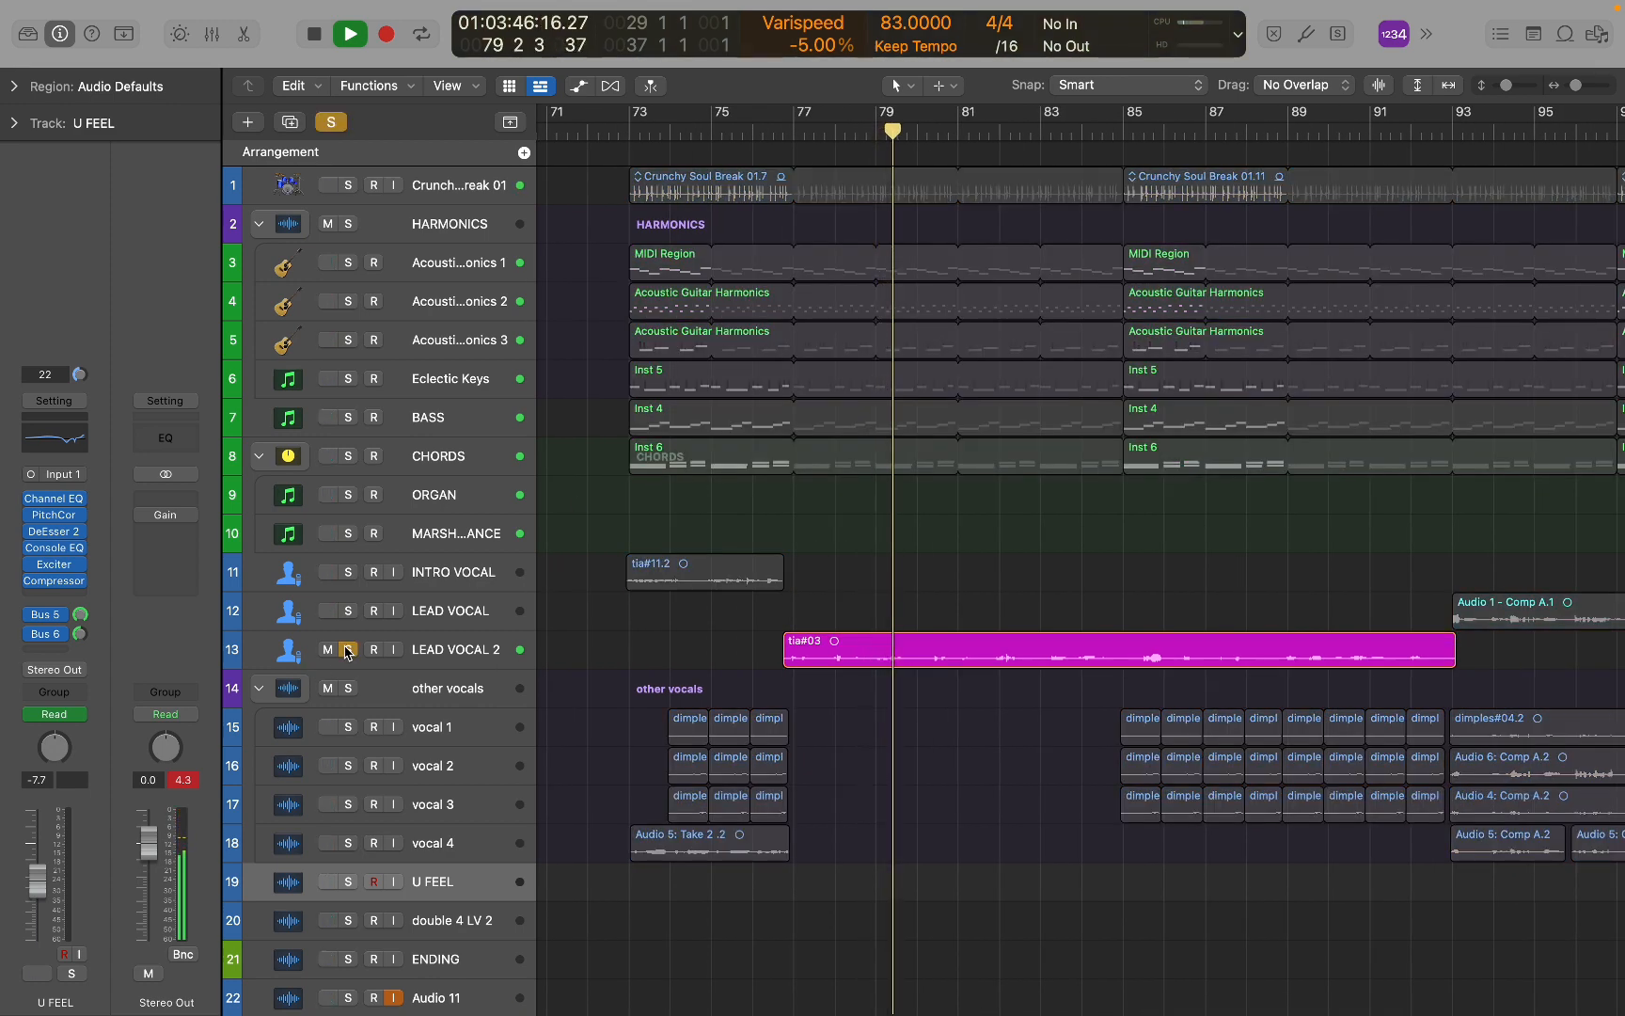
pyautogui.click(348, 456)
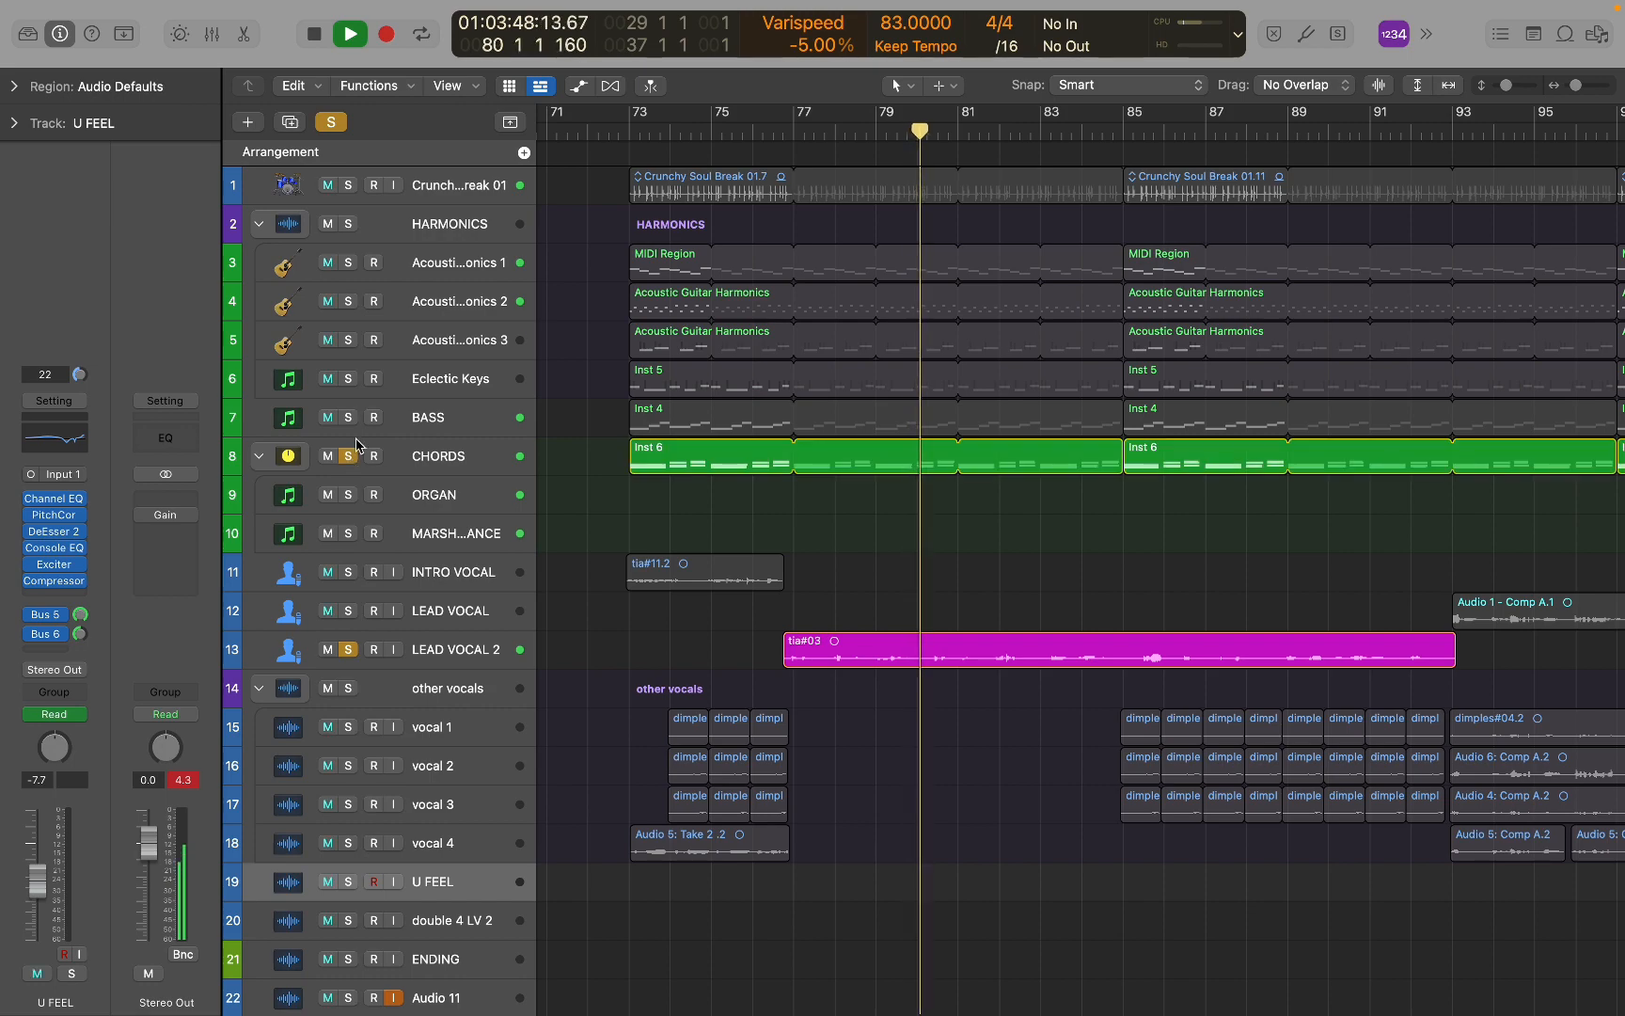
pyautogui.click(348, 417)
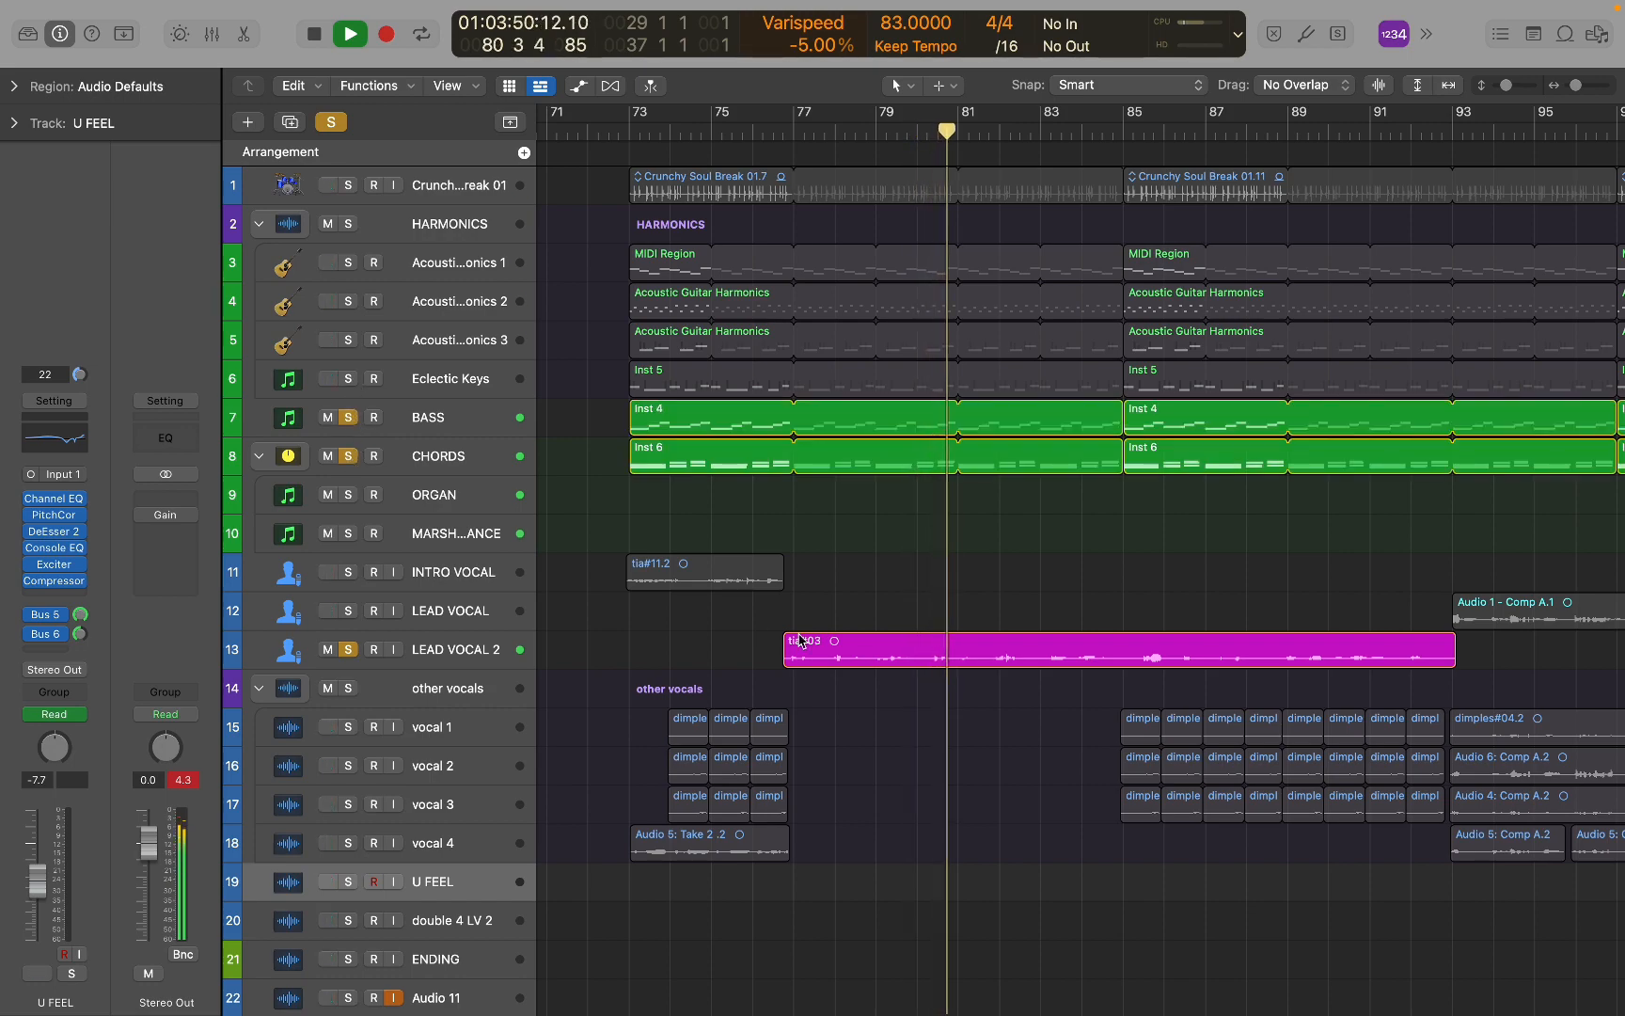
pyautogui.scroll(-10, 798, 640)
pyautogui.scroll(10, 797, 640)
pyautogui.hscroll(4, 798, 640)
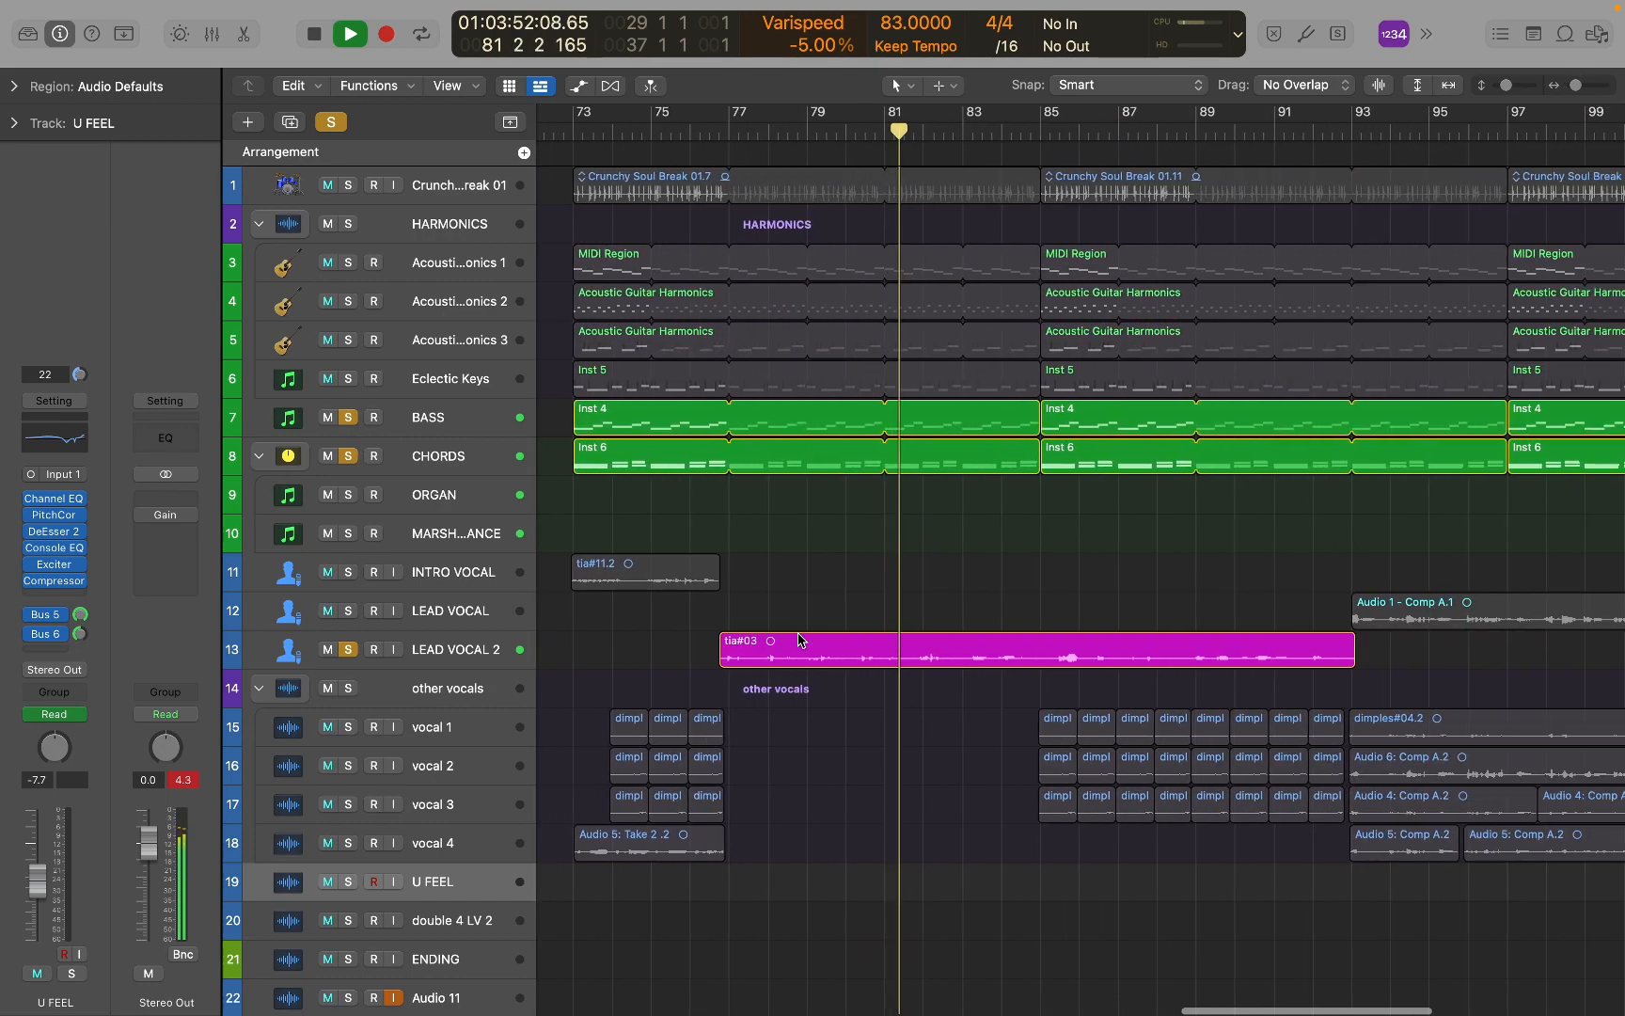
pyautogui.click(348, 688)
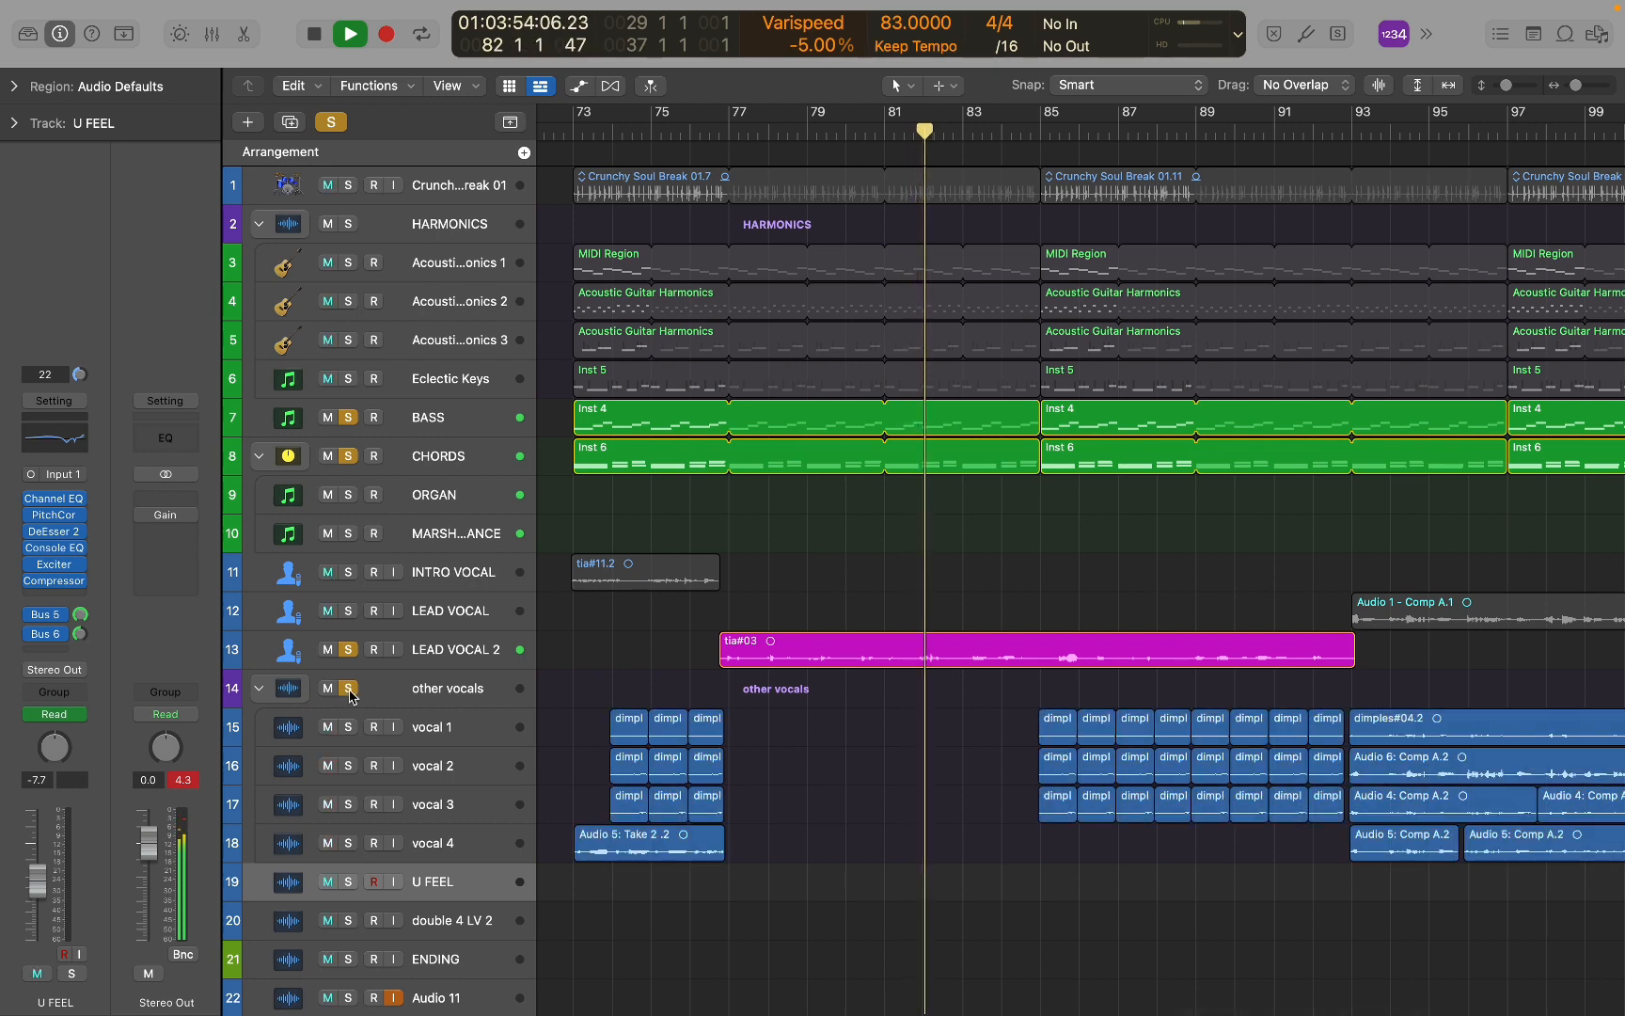
pyautogui.hscroll(3, 701, 744)
pyautogui.hscroll(-2, 790, 517)
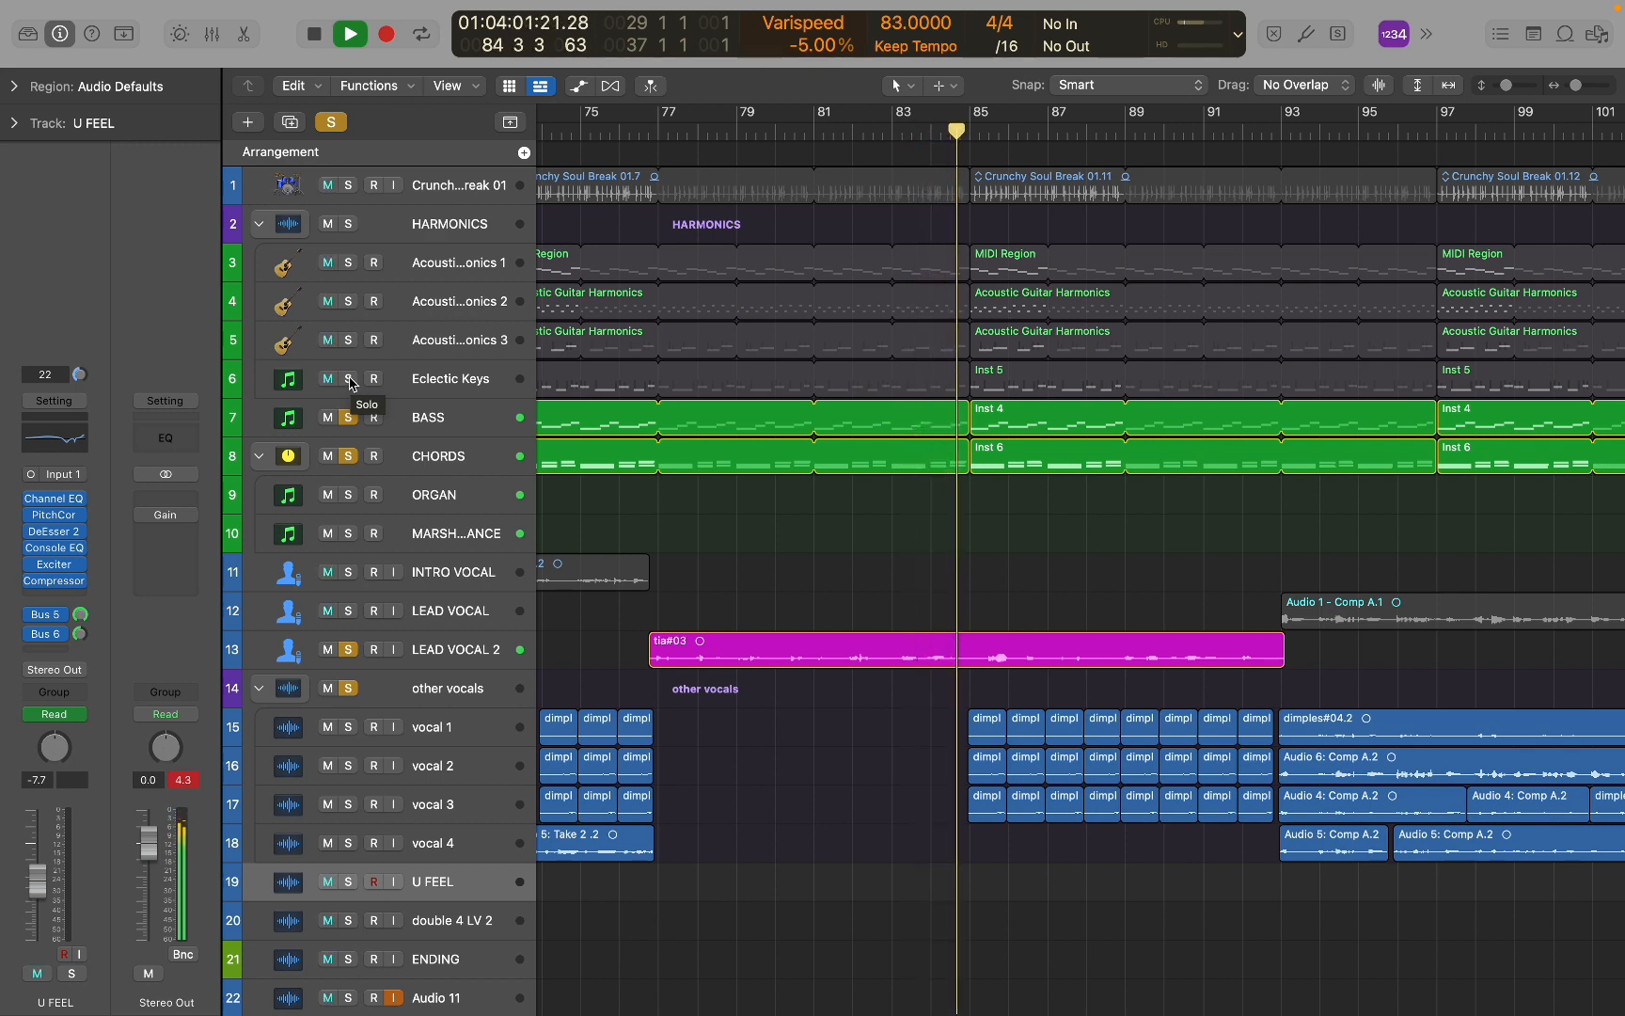
# Add the HARMONICS stack to the soloed tracks and mute its second acoustic guitar harmonics track.
pyautogui.click(351, 225)
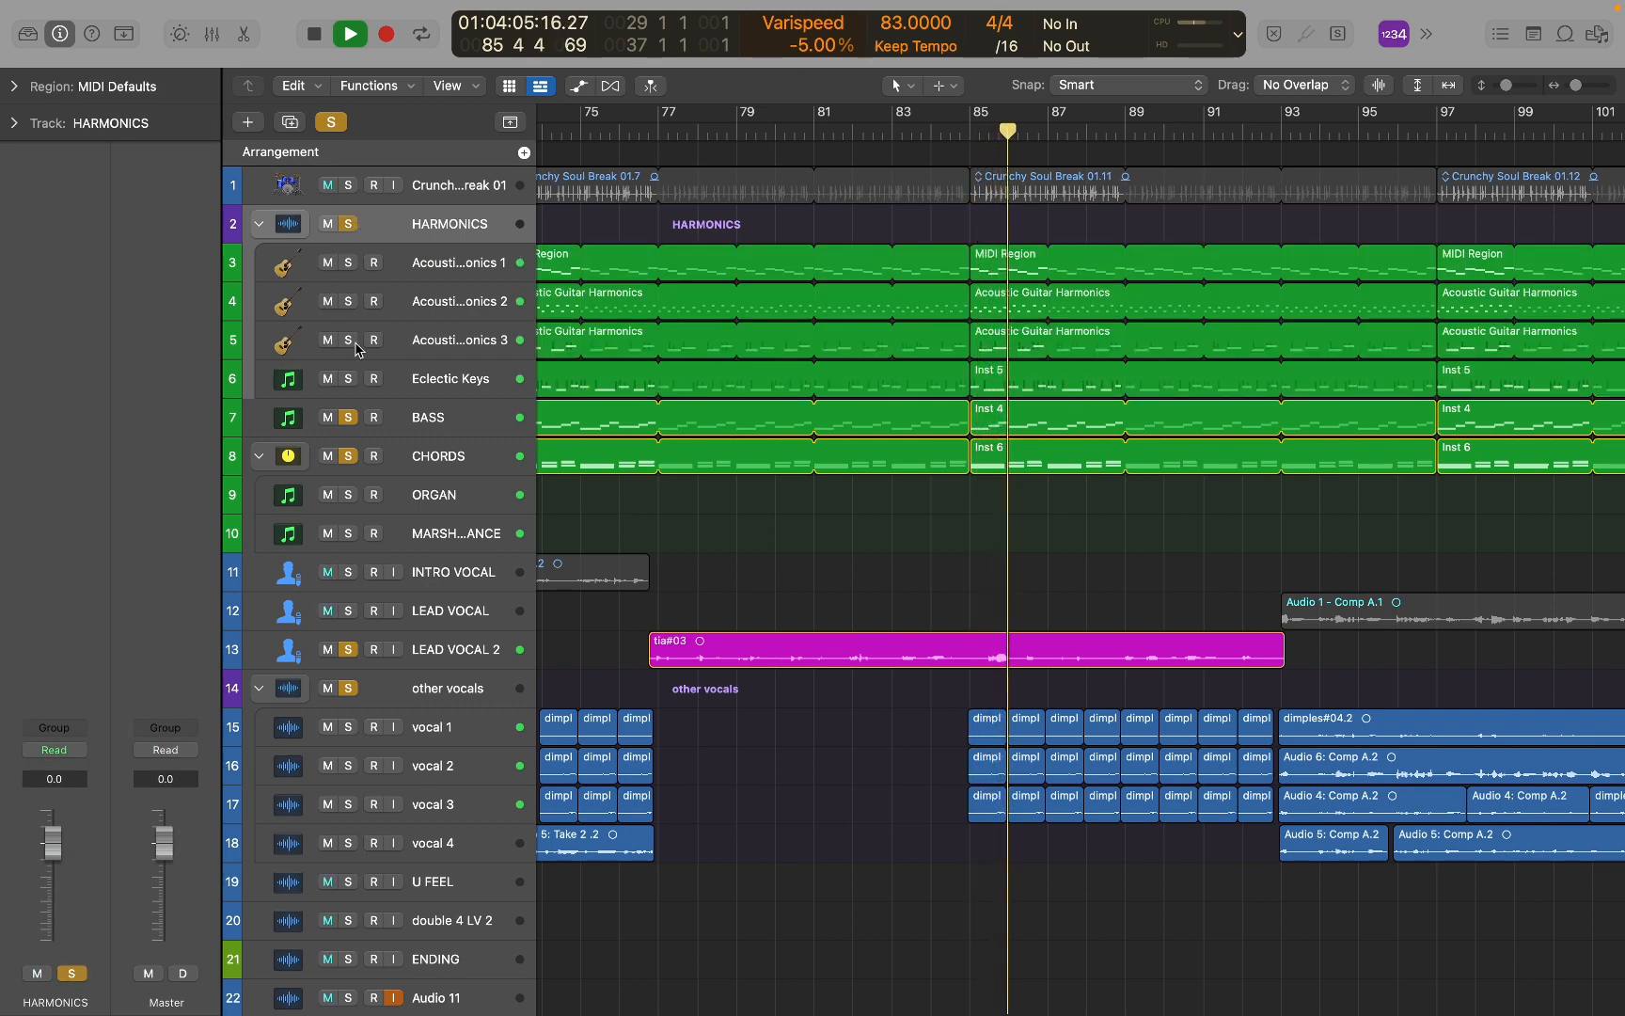
pyautogui.click(327, 301)
pyautogui.hscroll(3, 583, 410)
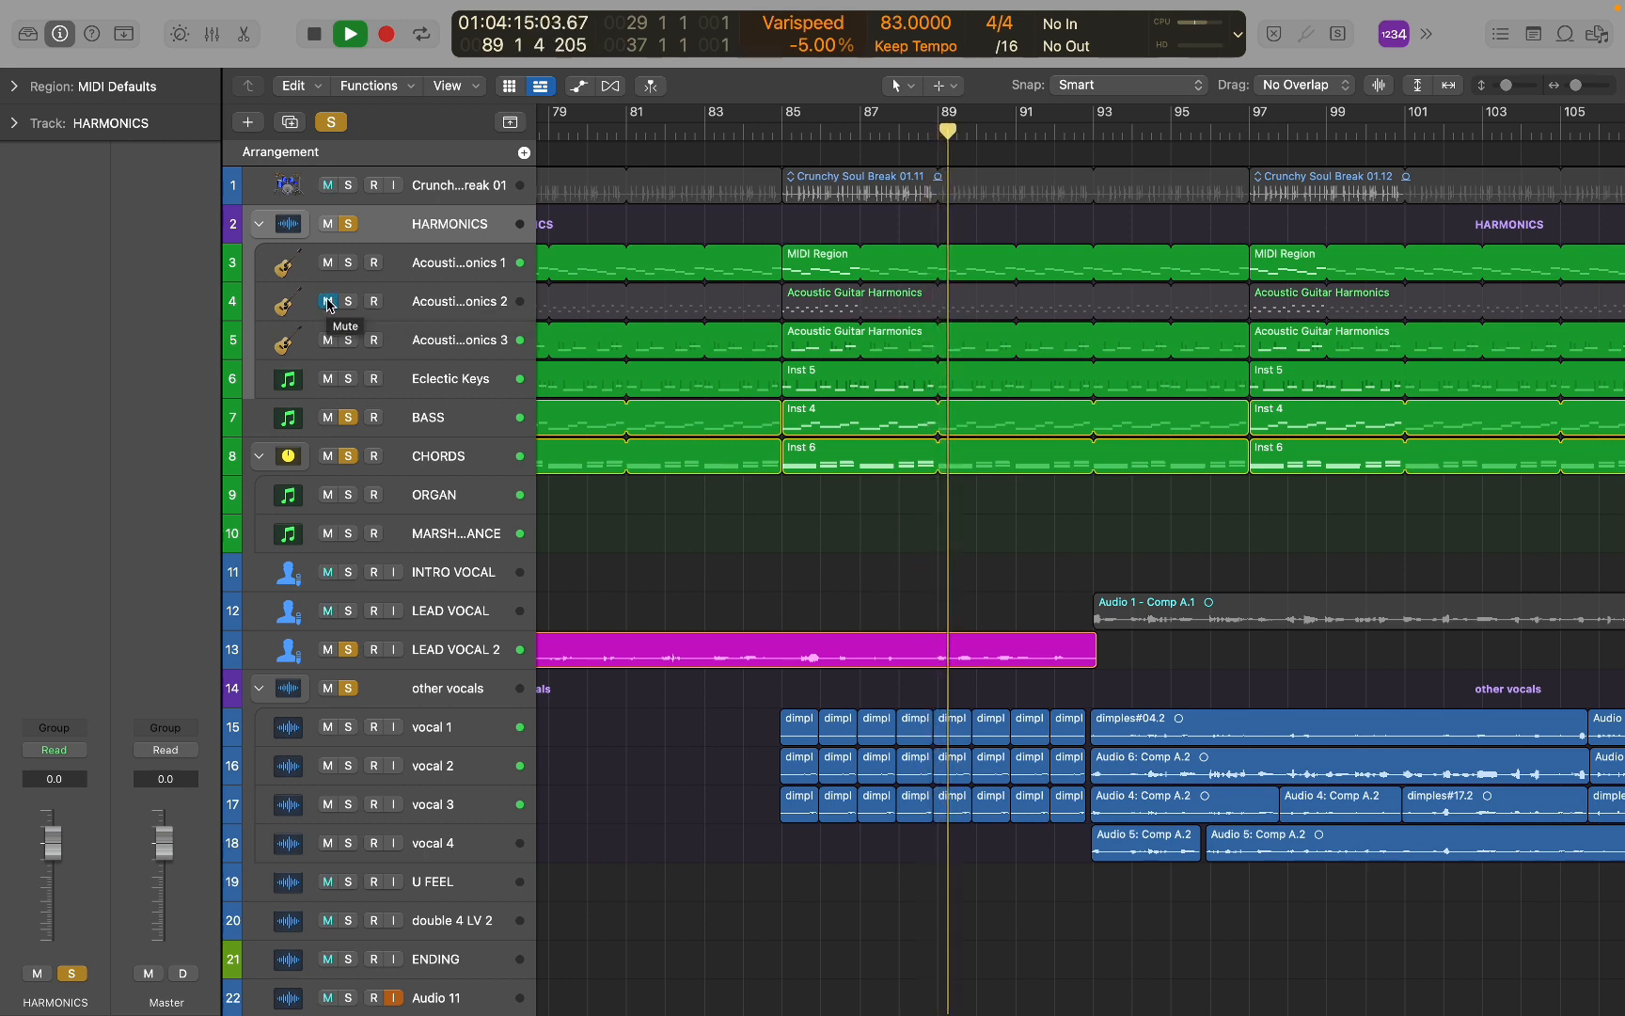
# Clear all track solos and unmute the second acoustic guitar harmonics track to hear the full alternate arrangement.
pyautogui.click(333, 125)
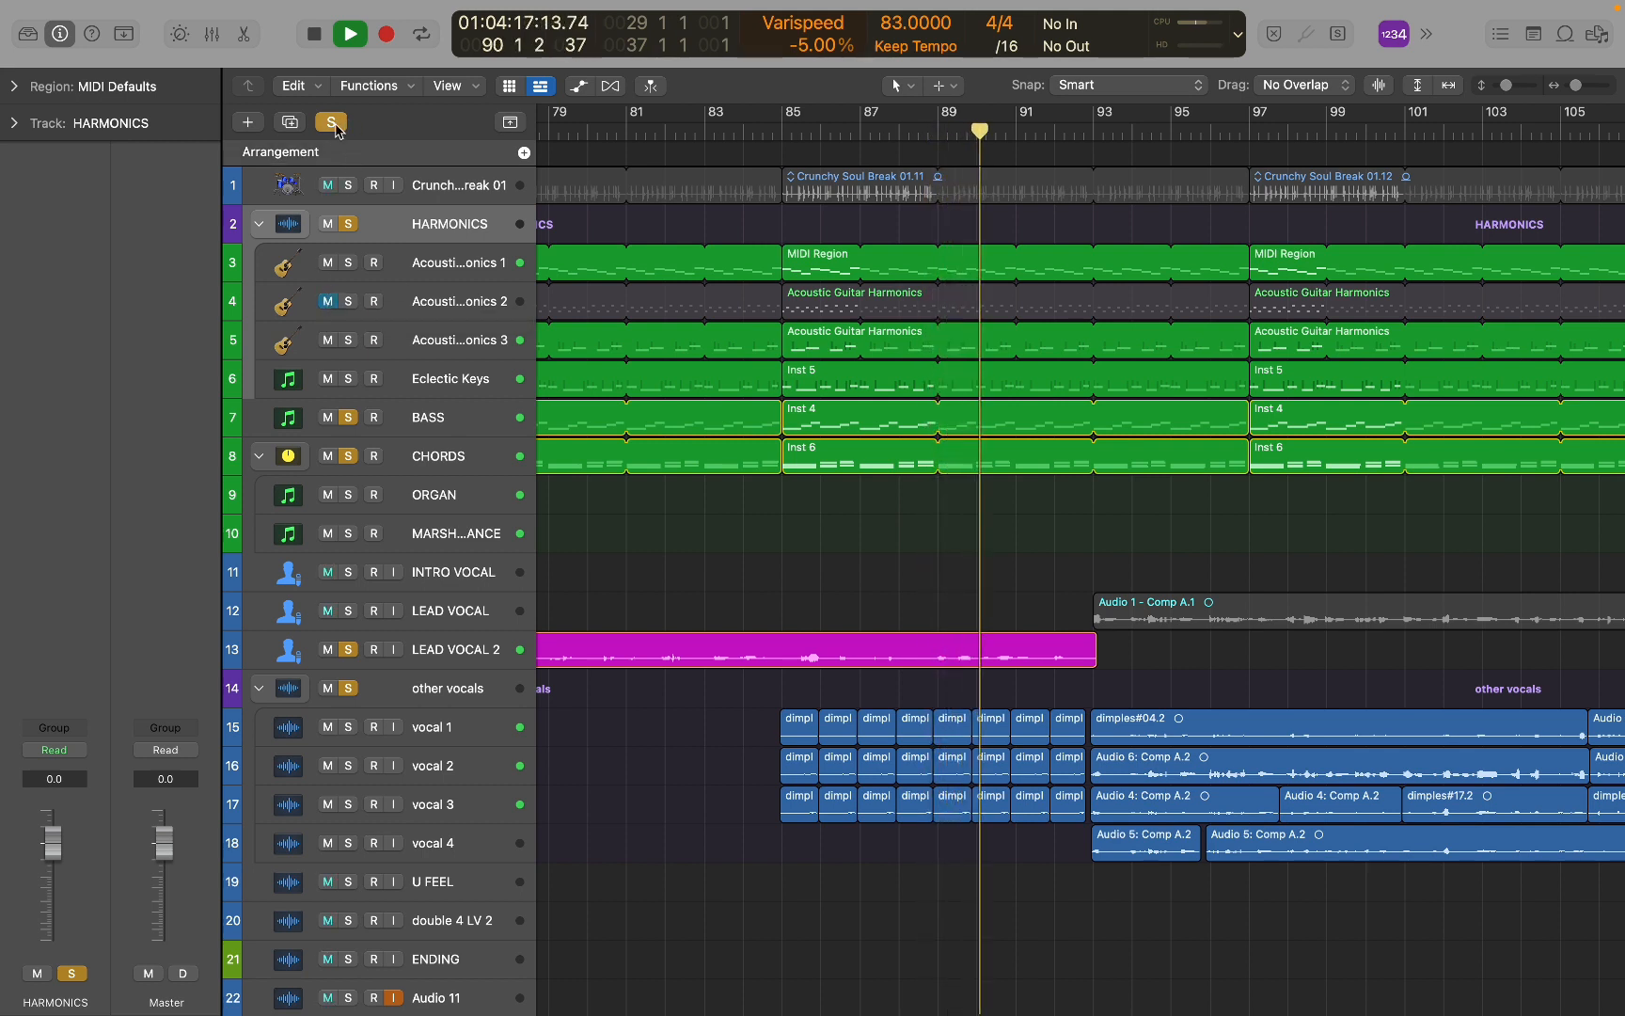
pyautogui.click(328, 301)
pyautogui.press('super+Left')
pyautogui.press('super+Left')
pyautogui.press('super+Left')
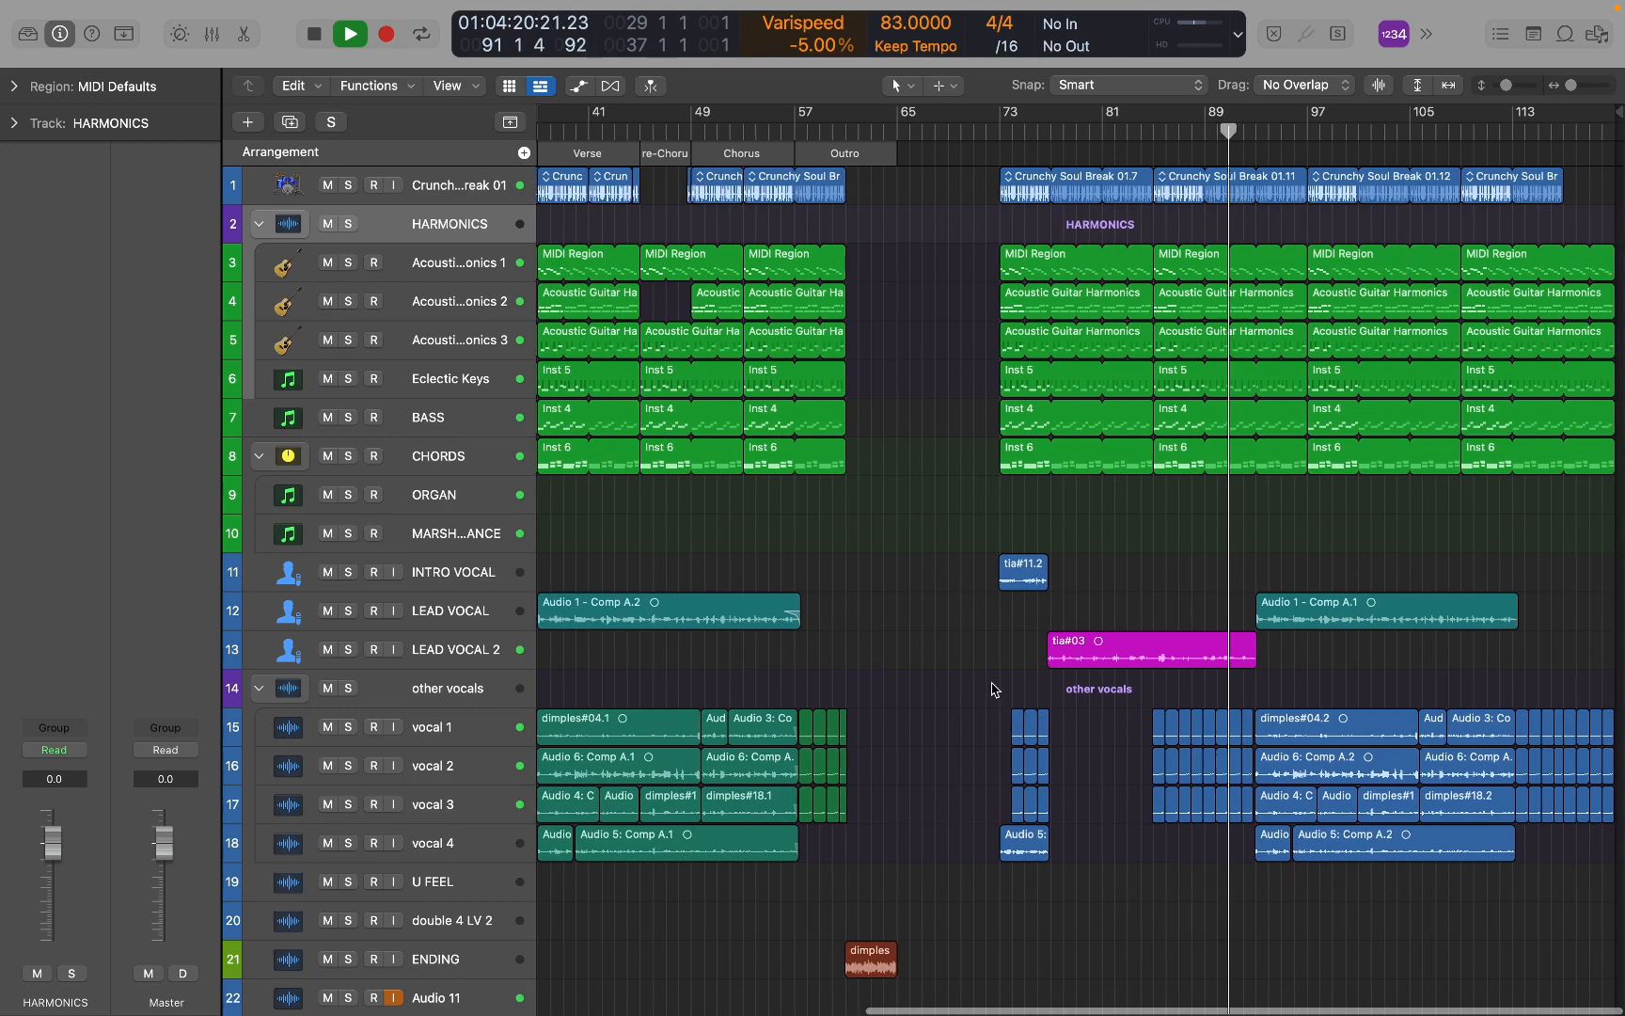
# Play the alternate arrangement up to the start of the LEAD VOCAL region at bar 93 and stop playback.
pyautogui.press('super+Right')
pyautogui.press('super+Right')
pyautogui.press('super+Right')
pyautogui.press('super+Right')
pyautogui.hscroll(8, 973, 698)
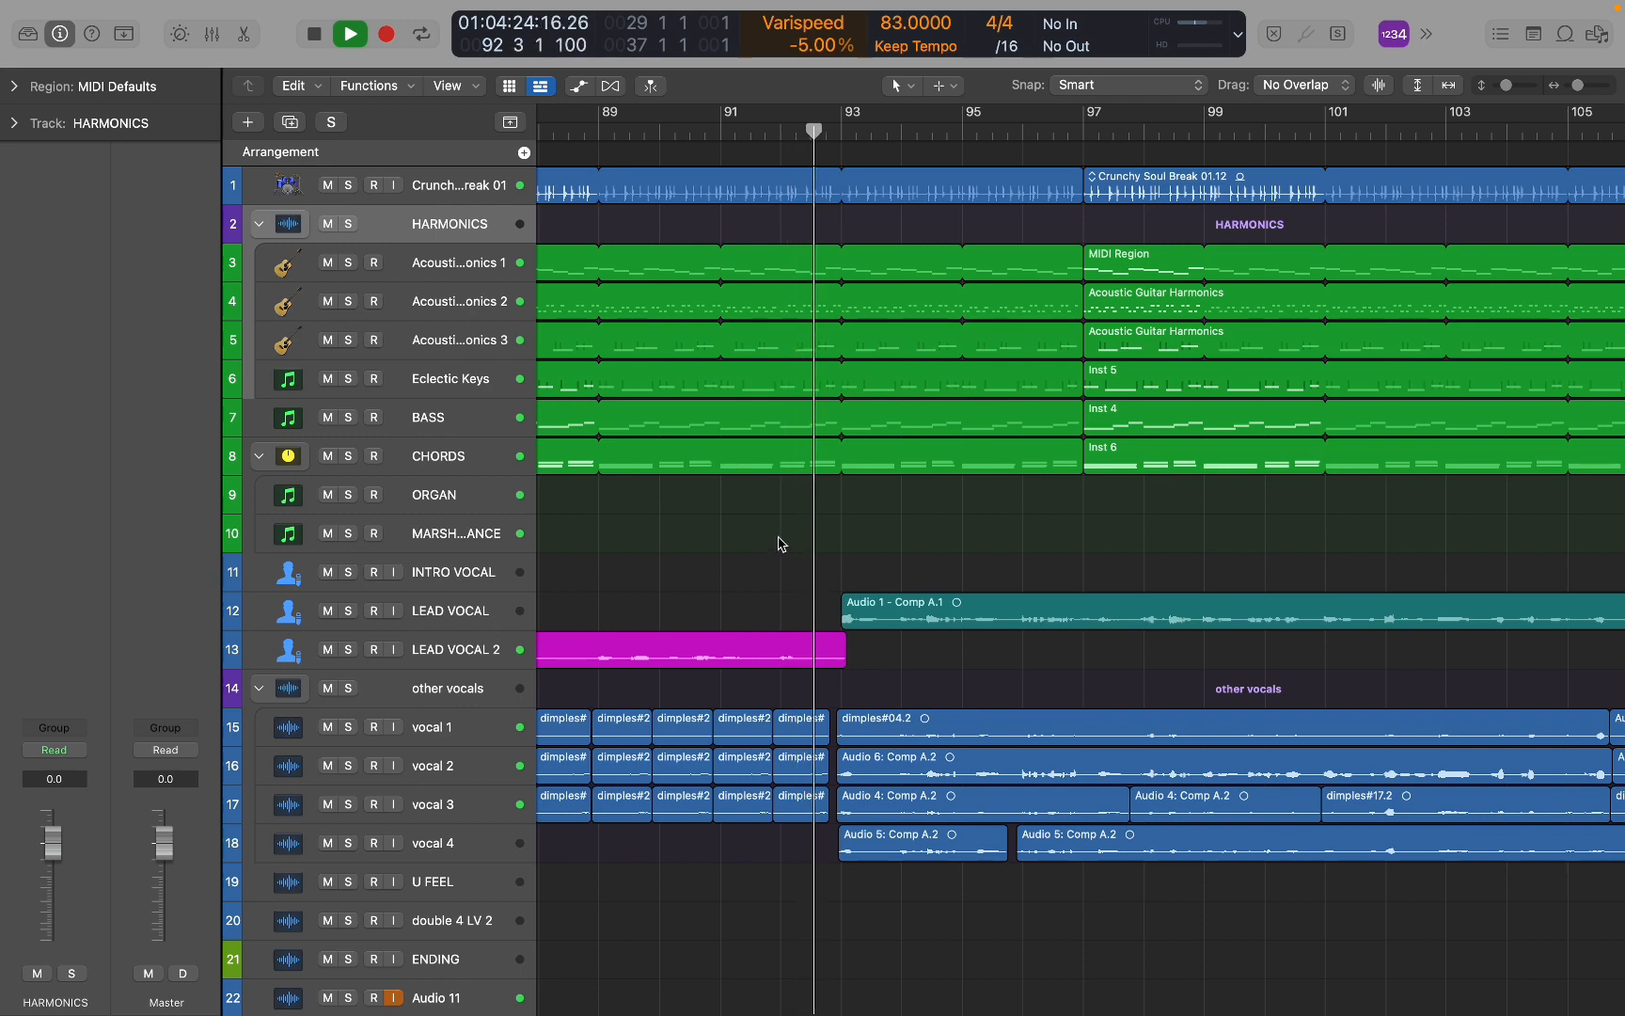
pyautogui.press('super+Left')
pyautogui.press('super+Left')
pyautogui.press('super+Left')
pyautogui.press('super+Left')
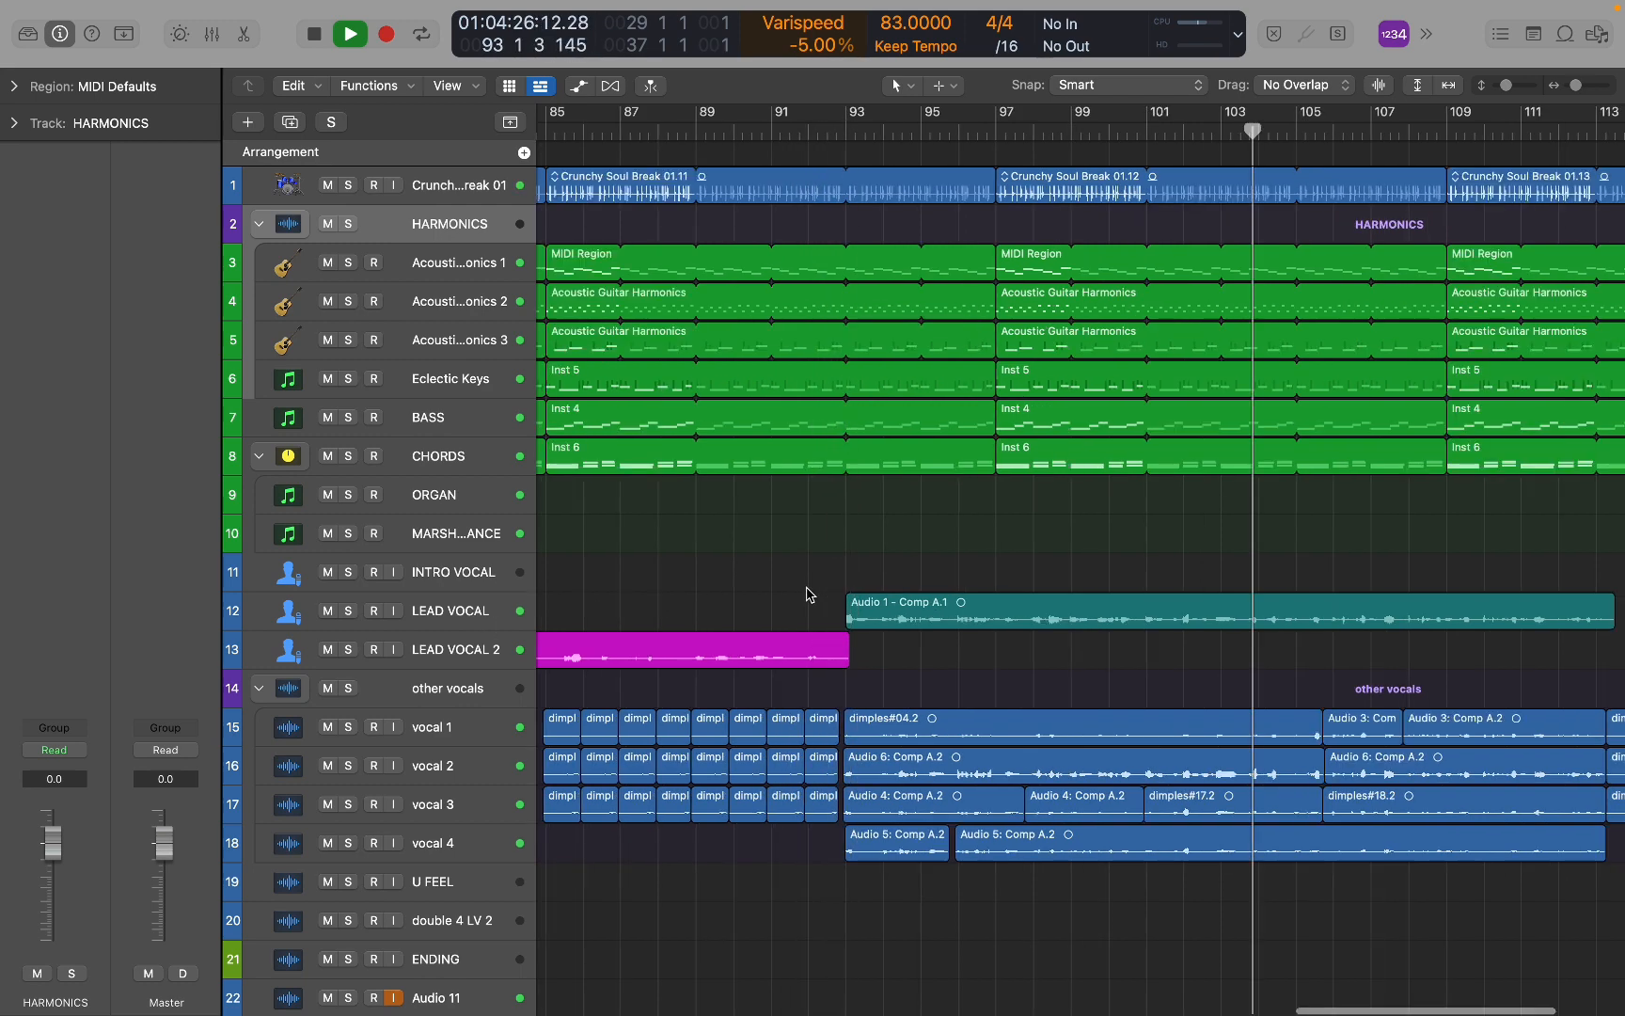
pyautogui.press('space')
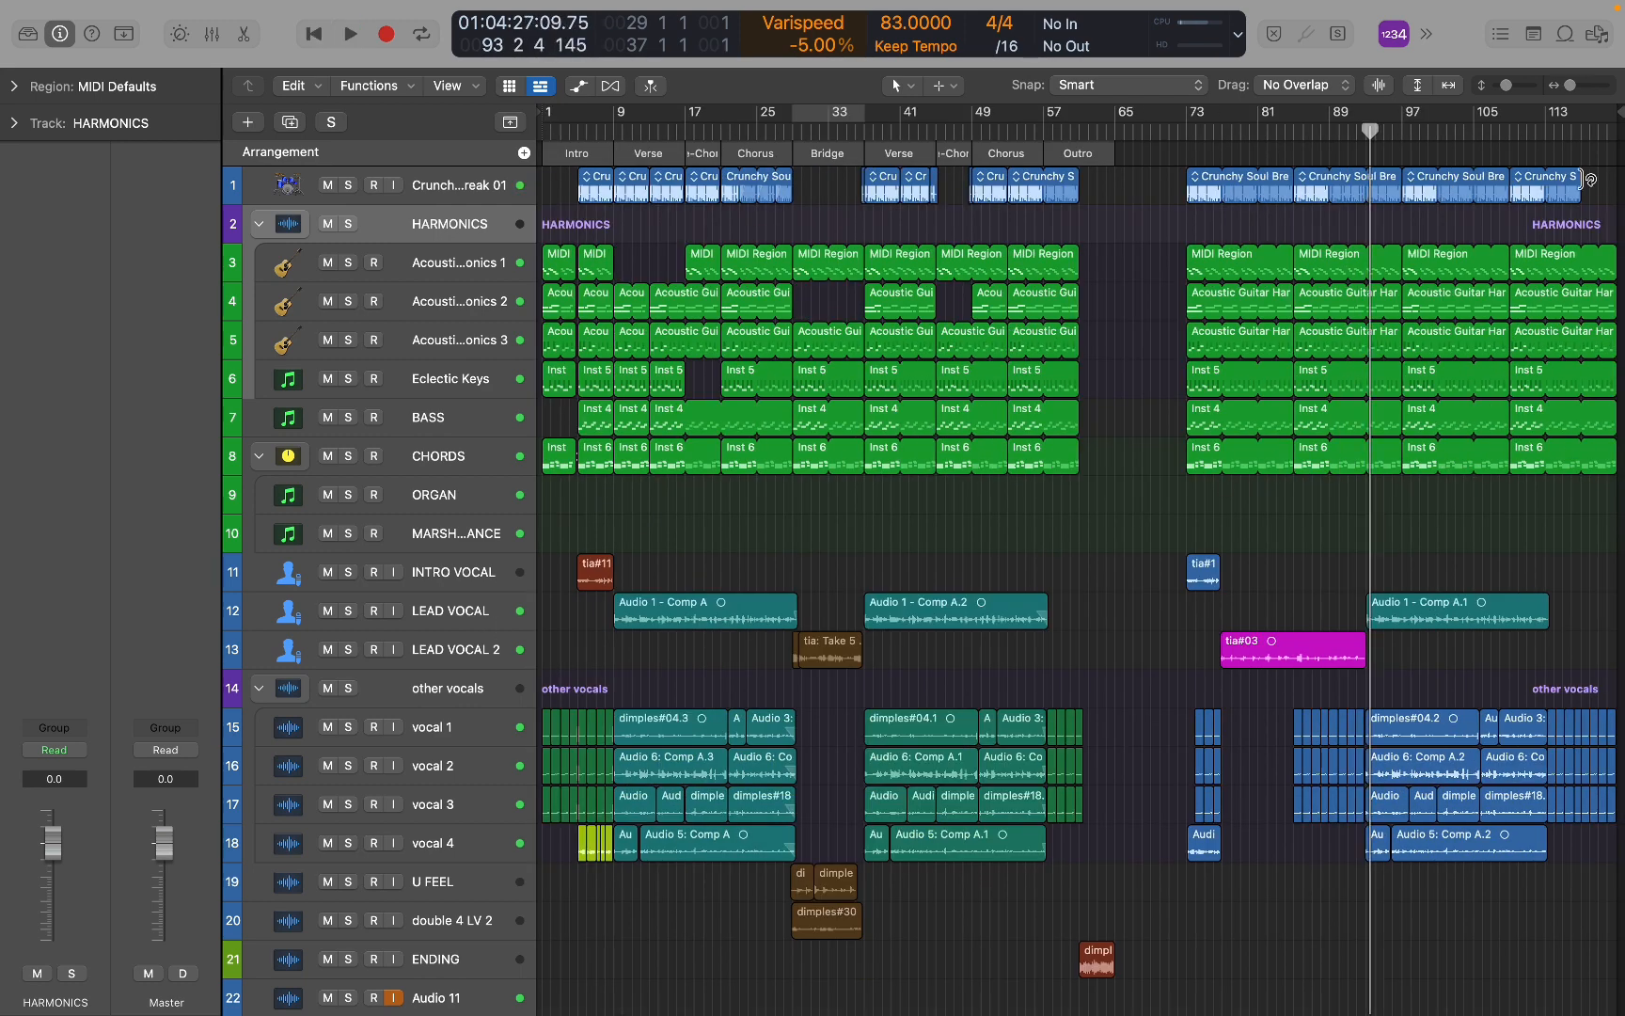
# Move the end-of-project marker back to bar 65, at the end of the Outro section.
pyautogui.moveTo(1618, 115)
pyautogui.mouseDown()
pyautogui.moveTo(1502, 118)
pyautogui.moveTo(1107, 244)
pyautogui.mouseUp()
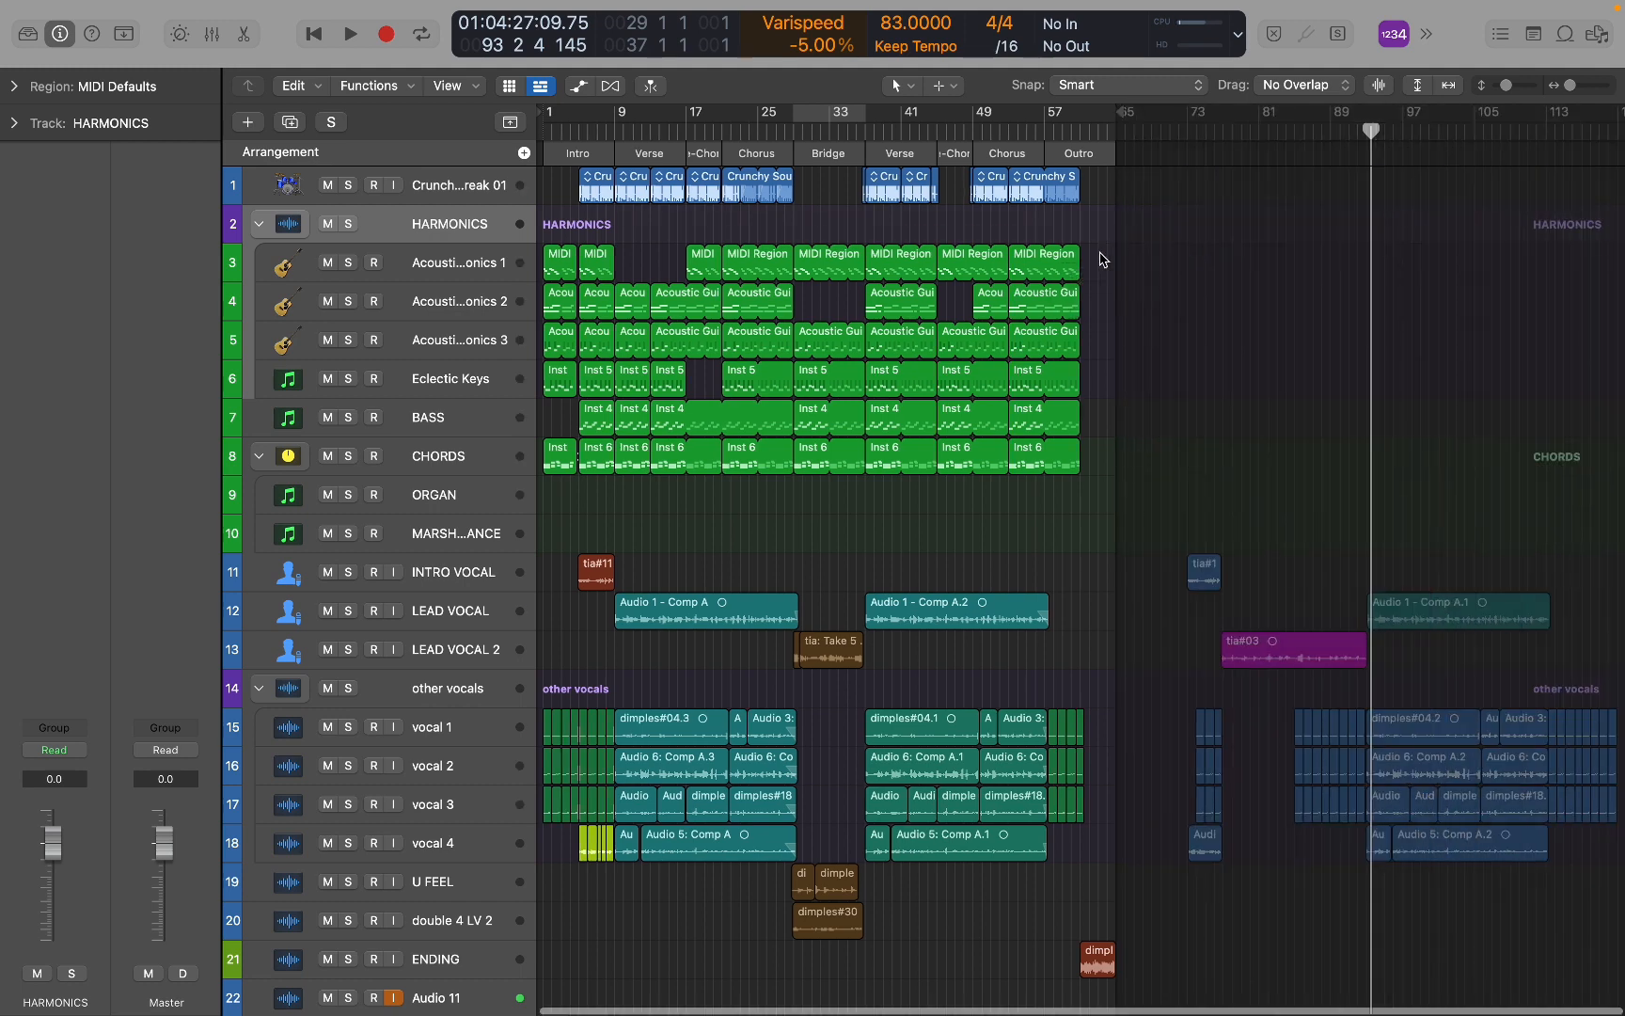
pyautogui.press('super+Right')
pyautogui.press('super+Right')
pyautogui.press('super+Right')
pyautogui.press('super+Left')
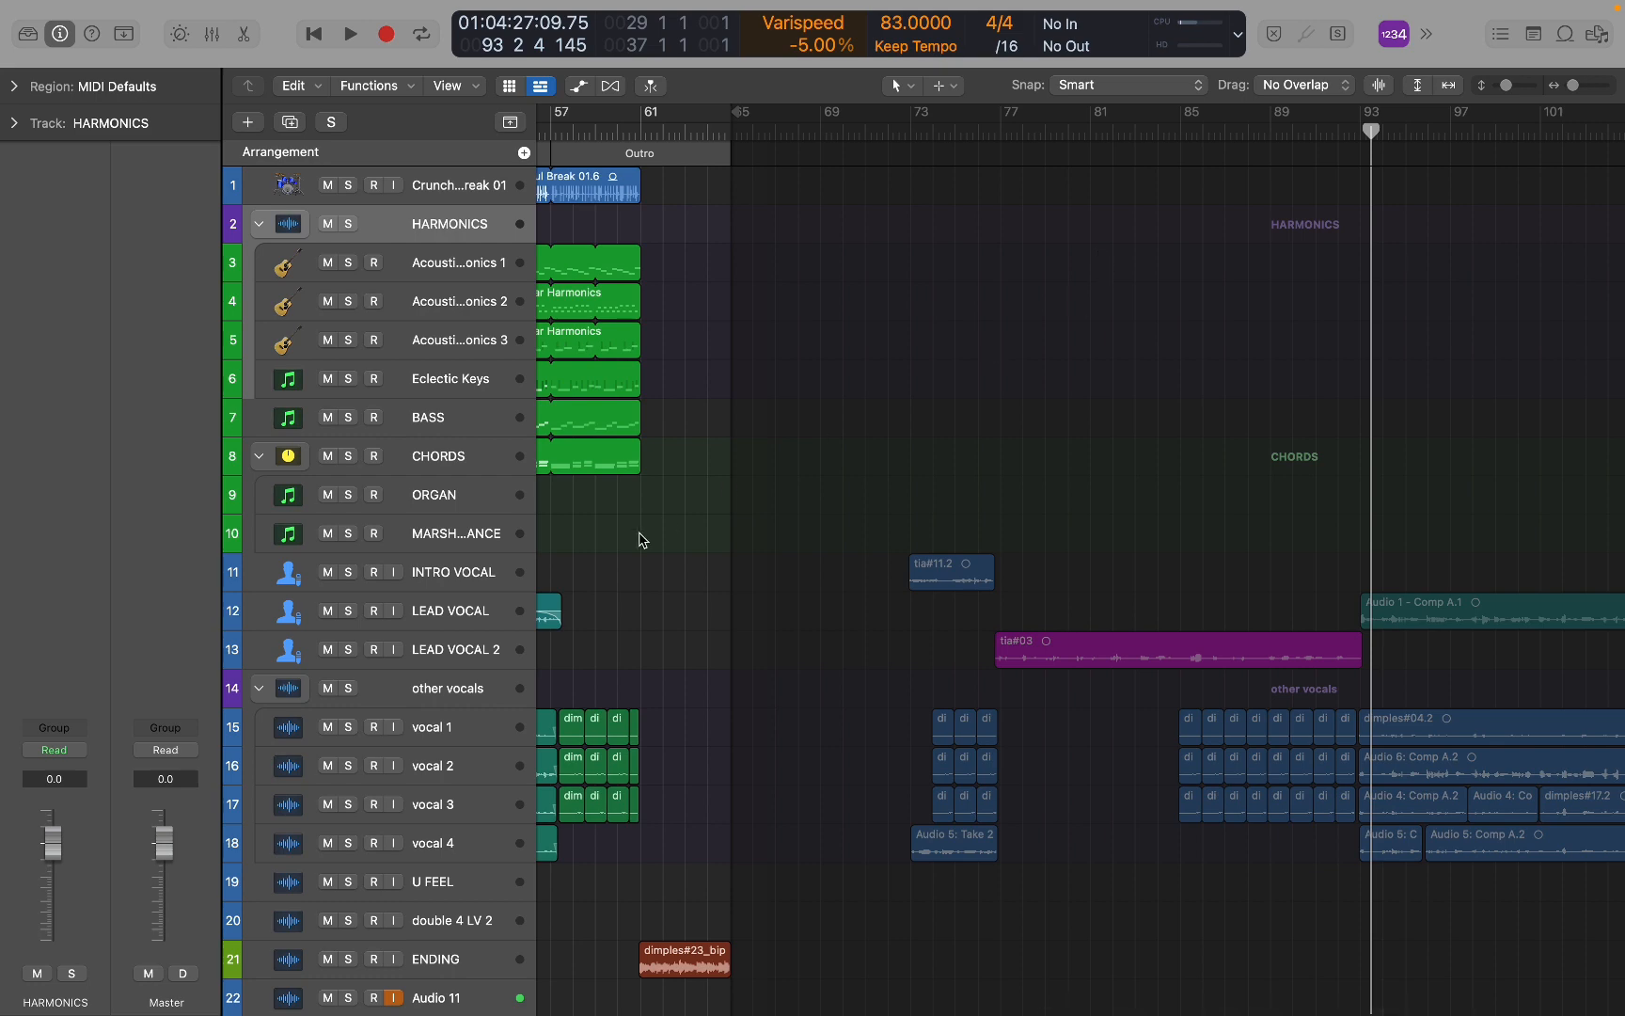
pyautogui.hscroll(-4, 643, 542)
pyautogui.press('super+Left')
pyautogui.press('super+Left')
pyautogui.press('super+Left')
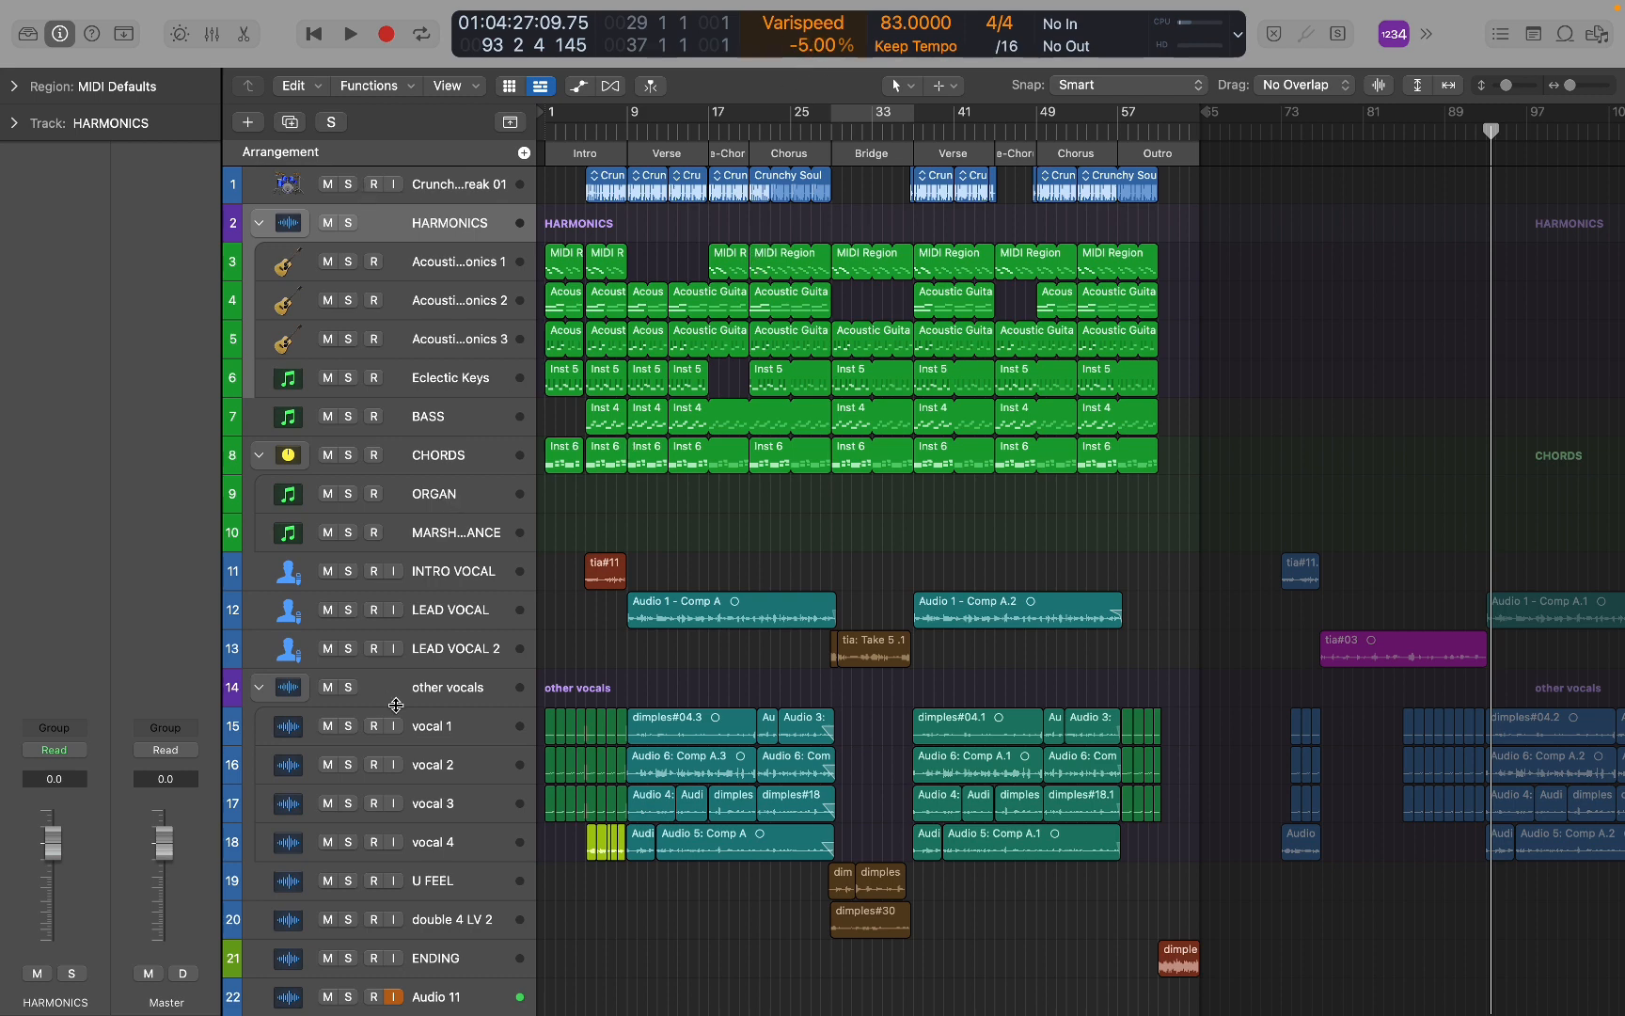
# Turn on input monitoring for the vocal 1 track in the other vocals stack.
pyautogui.scroll(-4, 396, 704)
pyautogui.click(393, 632)
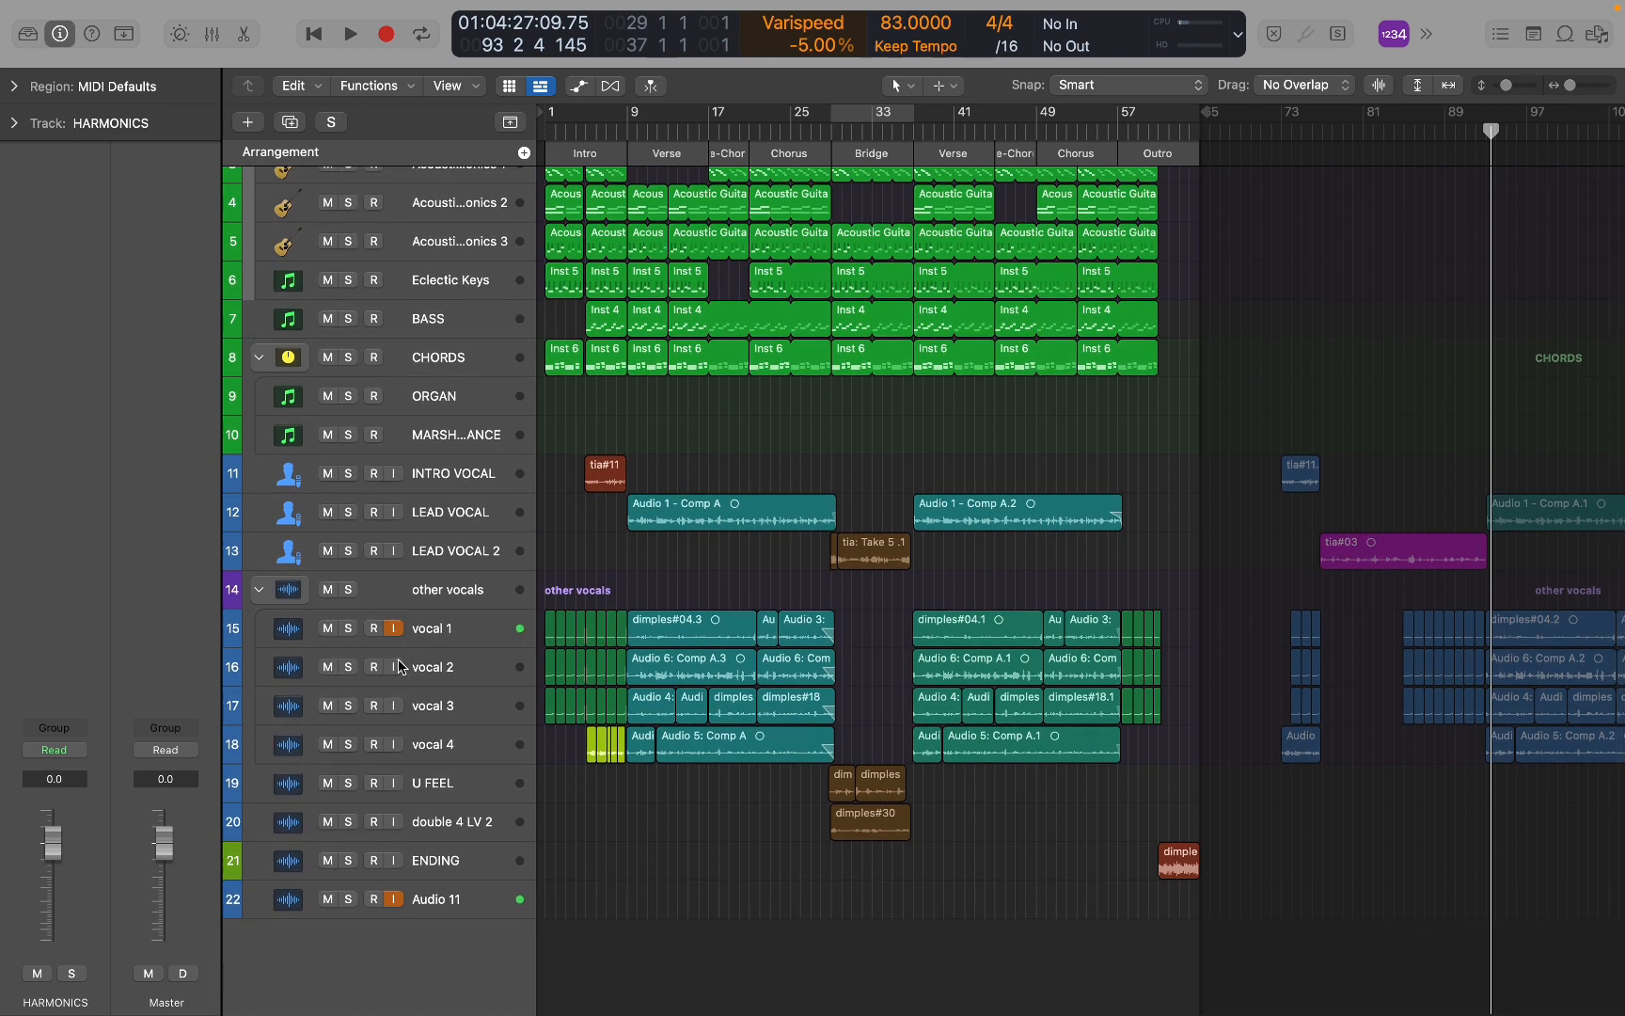